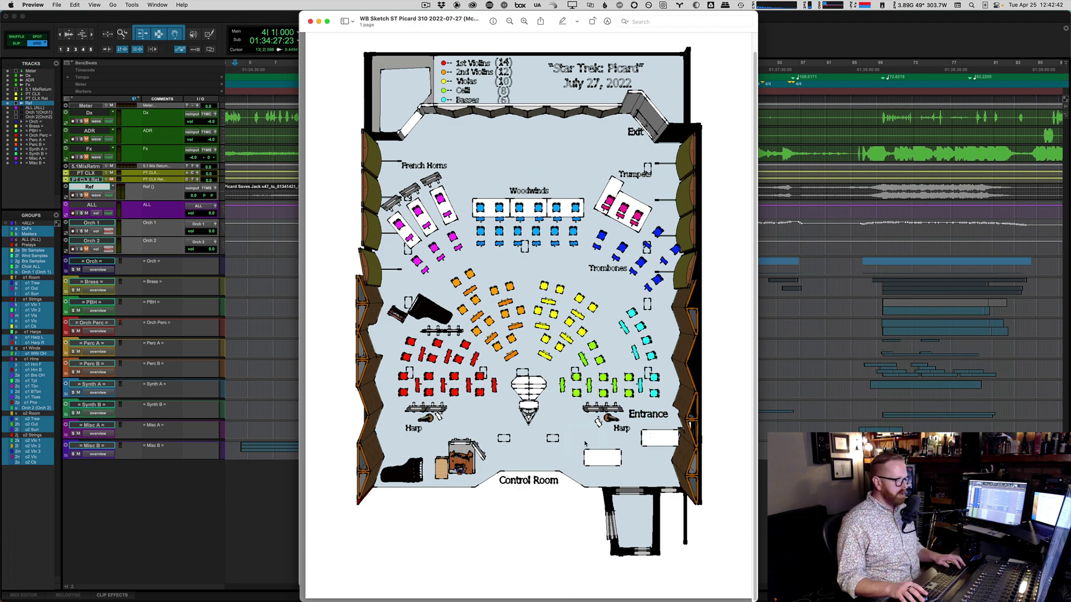
- Examine both pages of the orchestra input list against the studio seating sketch, focusing on the overall microphone setup
{"action": "key", "text": "super+grave"}
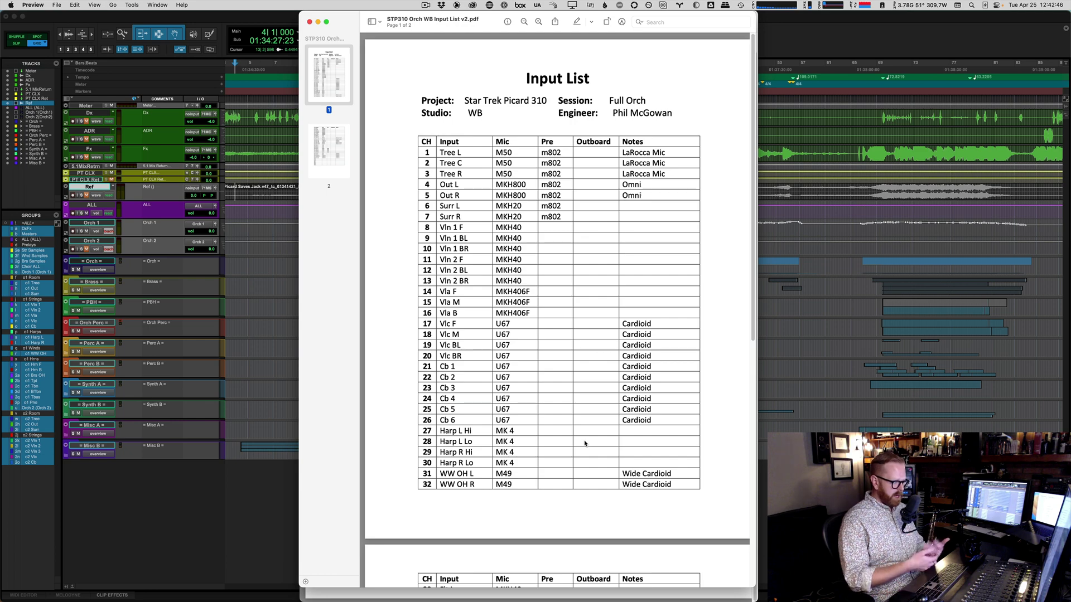
{"action": "key", "text": "Page_Down"}
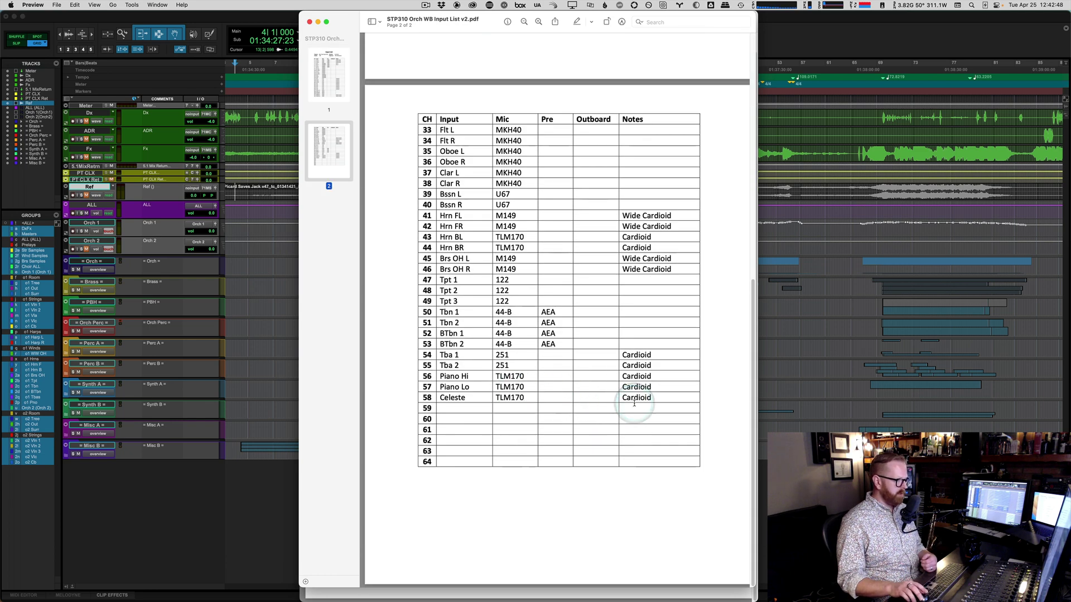
{"action": "key", "text": "Page_Up"}
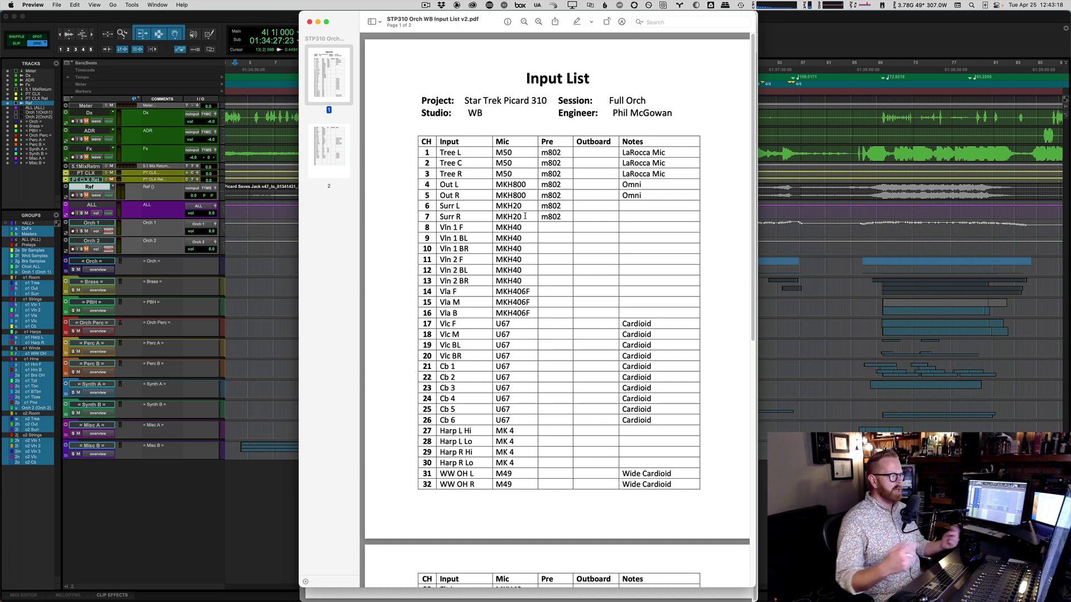
{"action": "key", "text": "super+grave"}
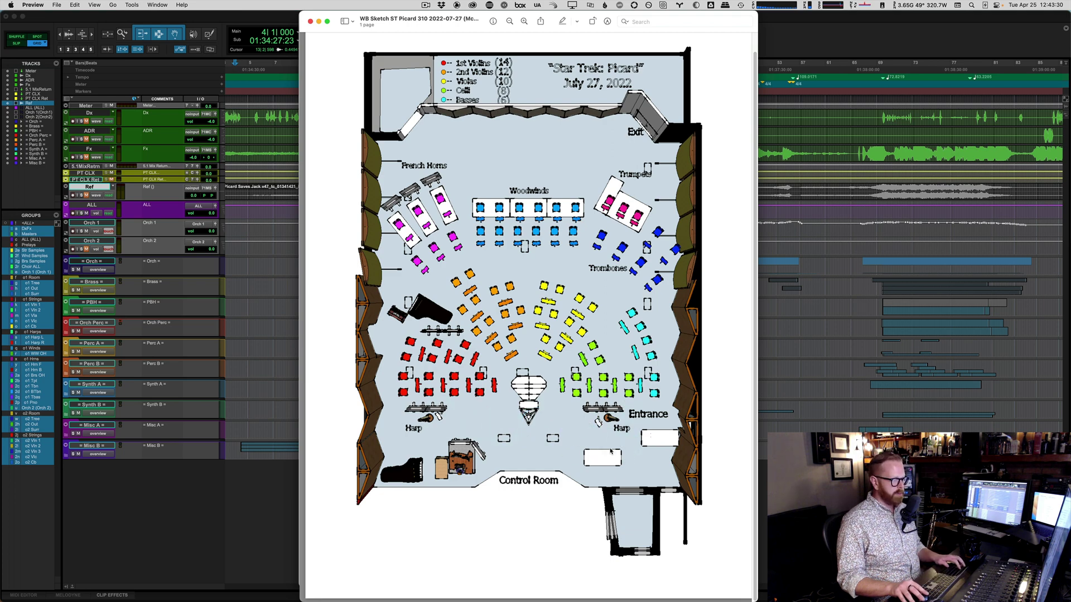
{"action": "key", "text": "super+grave"}
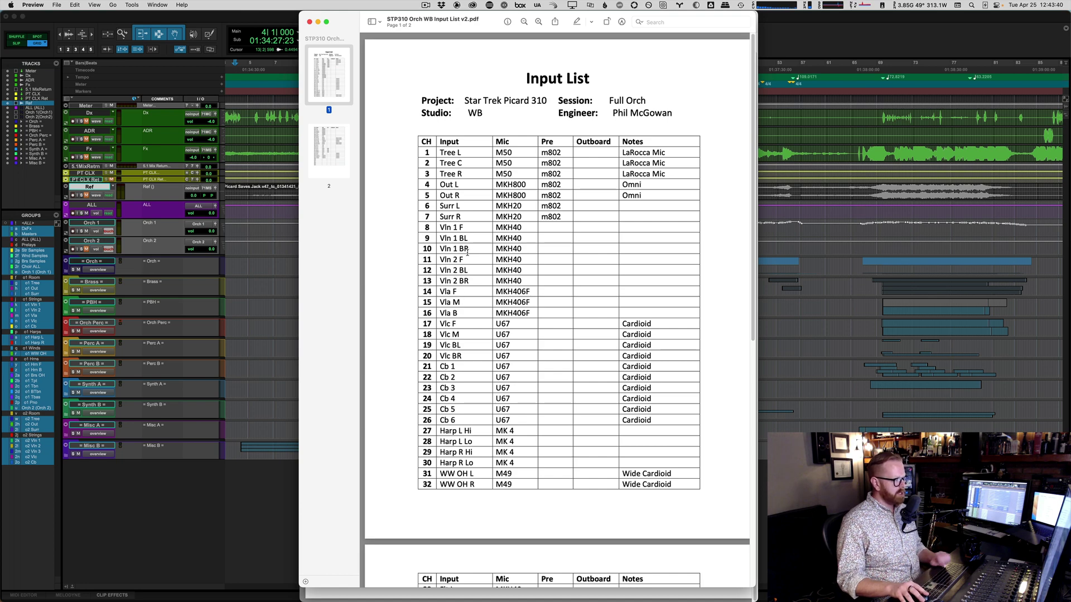
{"action": "key", "text": "super+Tab"}
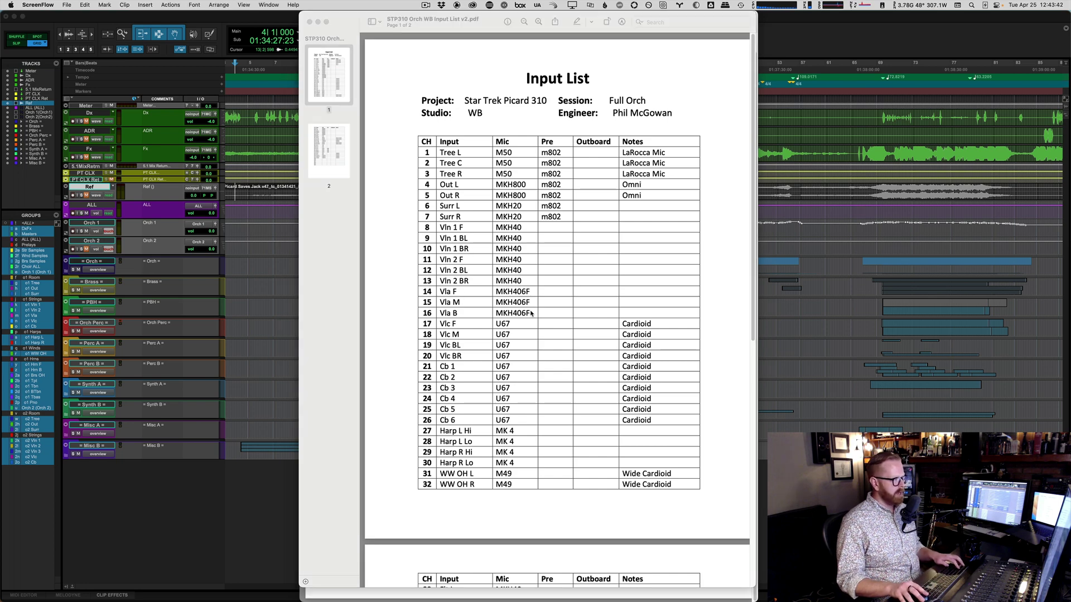
{"action": "key", "text": "super+Tab"}
{"action": "key", "text": "super+grave"}
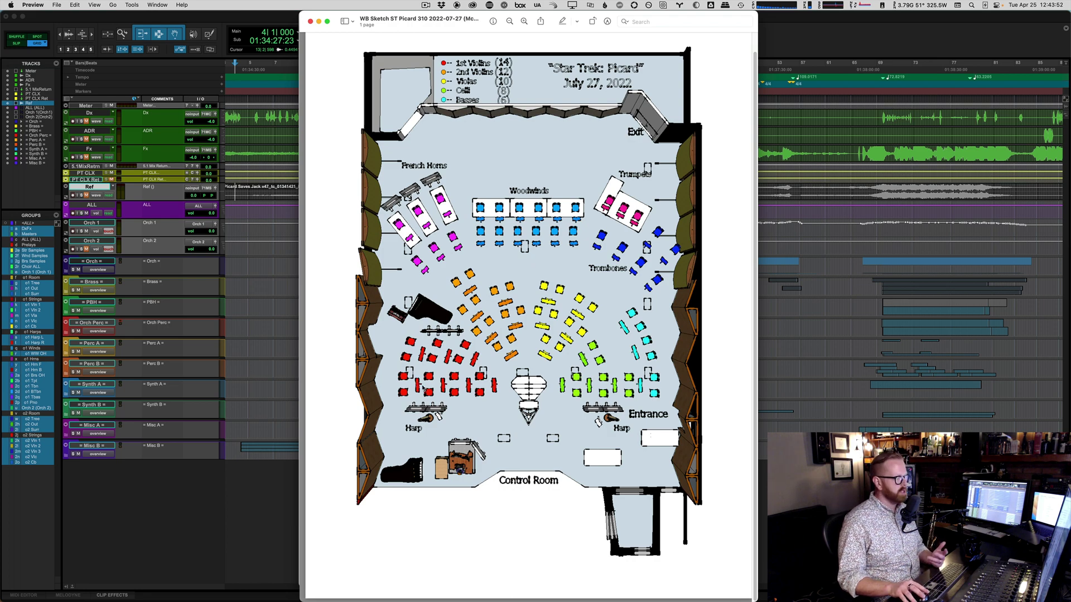
- Review the string, harp and woodwind overhead microphones in the input list and compare them with the seating sketch
{"action": "key", "text": "super+grave"}
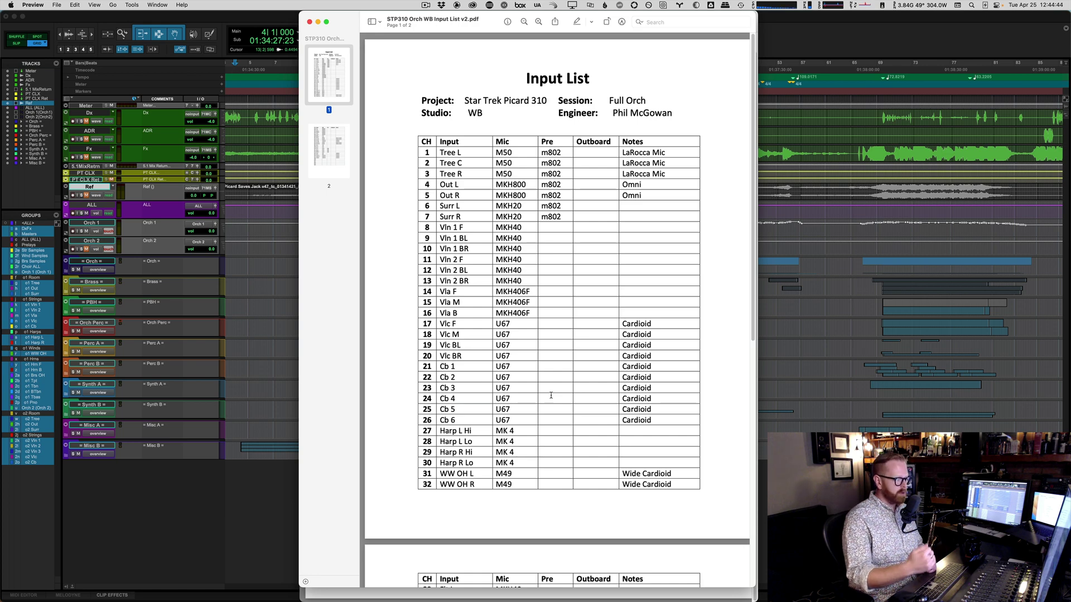
{"action": "left_click", "coordinate": [562, 356]}
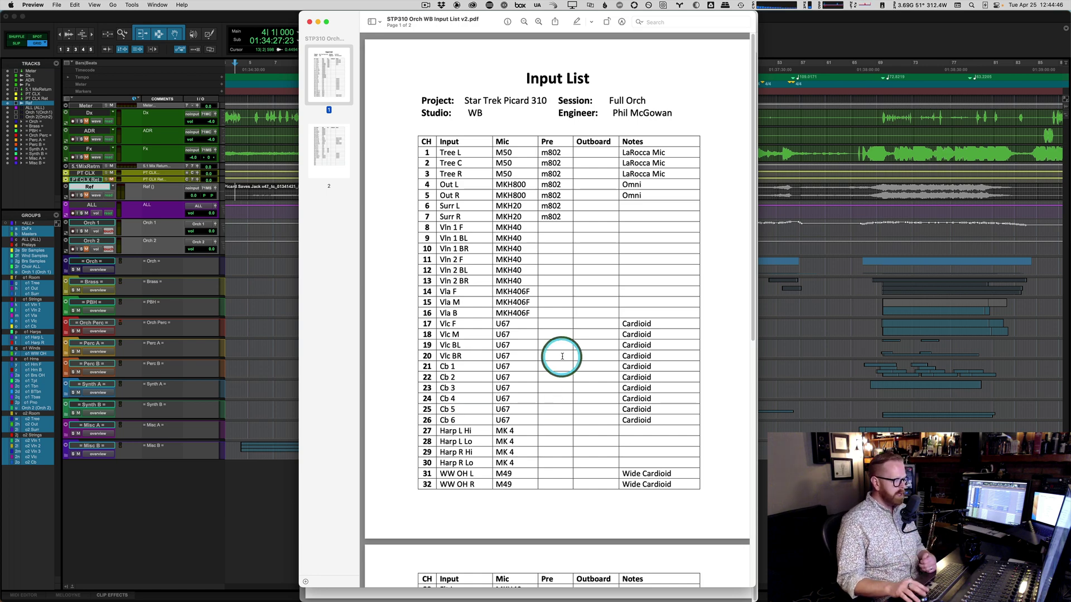
{"action": "scroll", "coordinate": [562, 357], "scroll_direction": "down", "scroll_amount": 5}
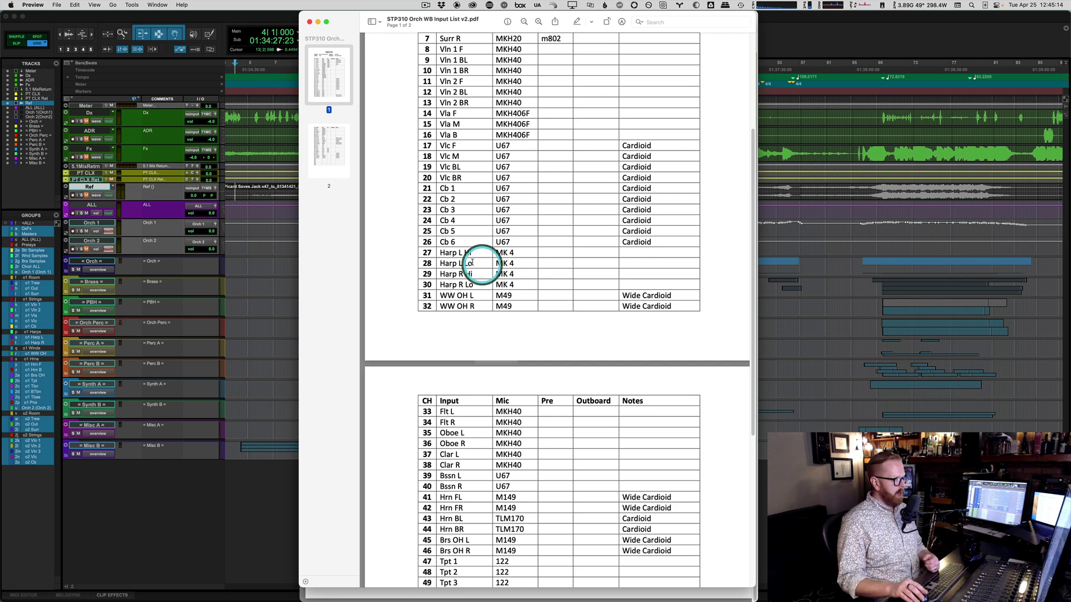
{"action": "scroll", "coordinate": [478, 263], "scroll_direction": "down", "scroll_amount": 3}
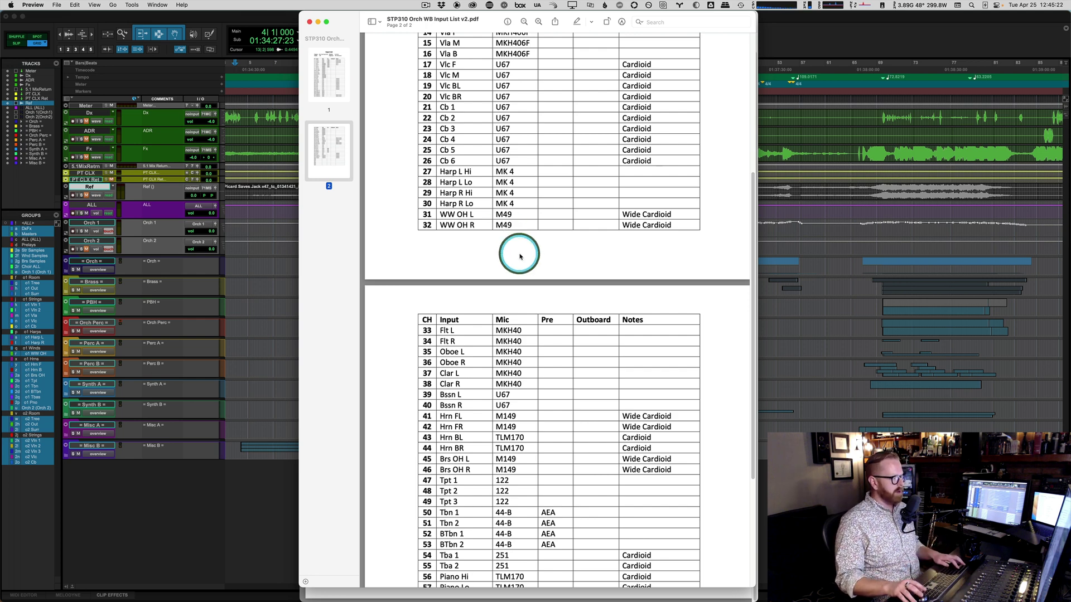
{"action": "key", "text": "super+grave"}
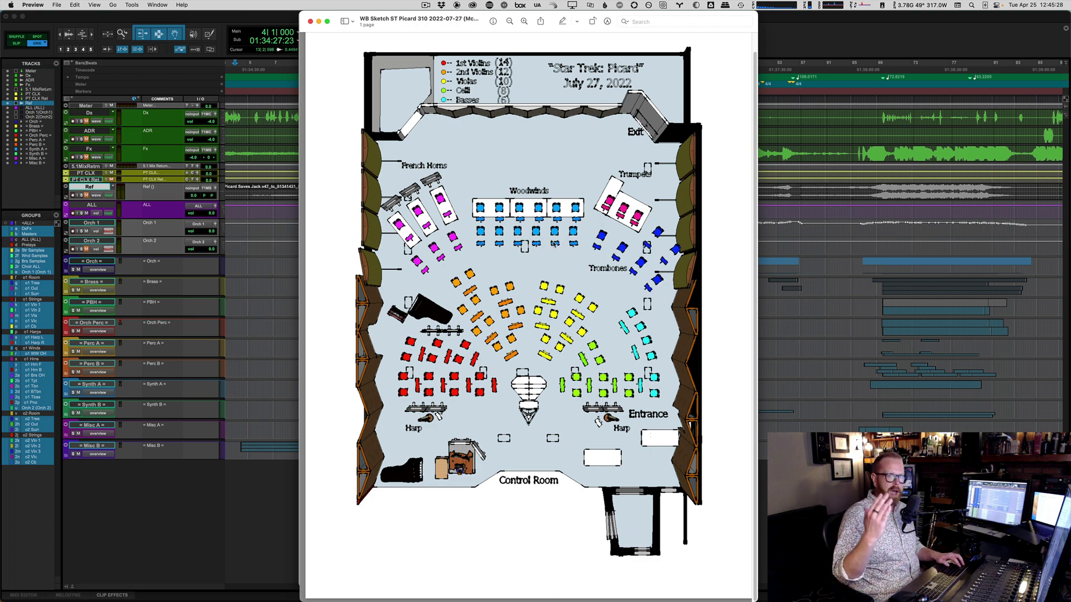
{"action": "key", "text": "super+grave"}
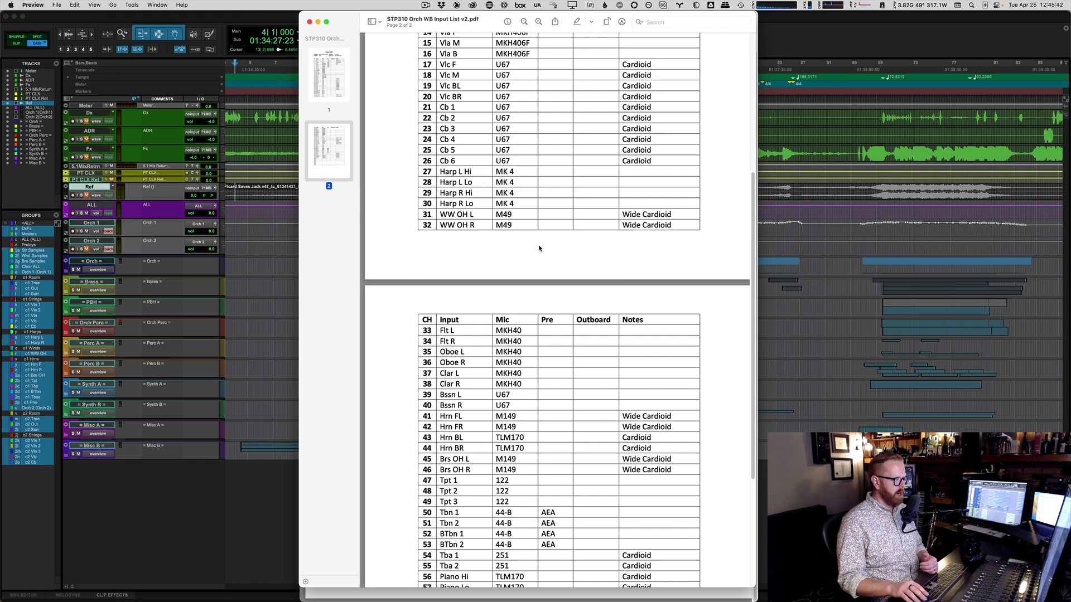
- Review the flute, oboe, clarinet and bassoon microphones on channels 33–40, checking the woodwind placement in the seating sketch
{"action": "scroll", "coordinate": [539, 248], "scroll_direction": "down", "scroll_amount": 5}
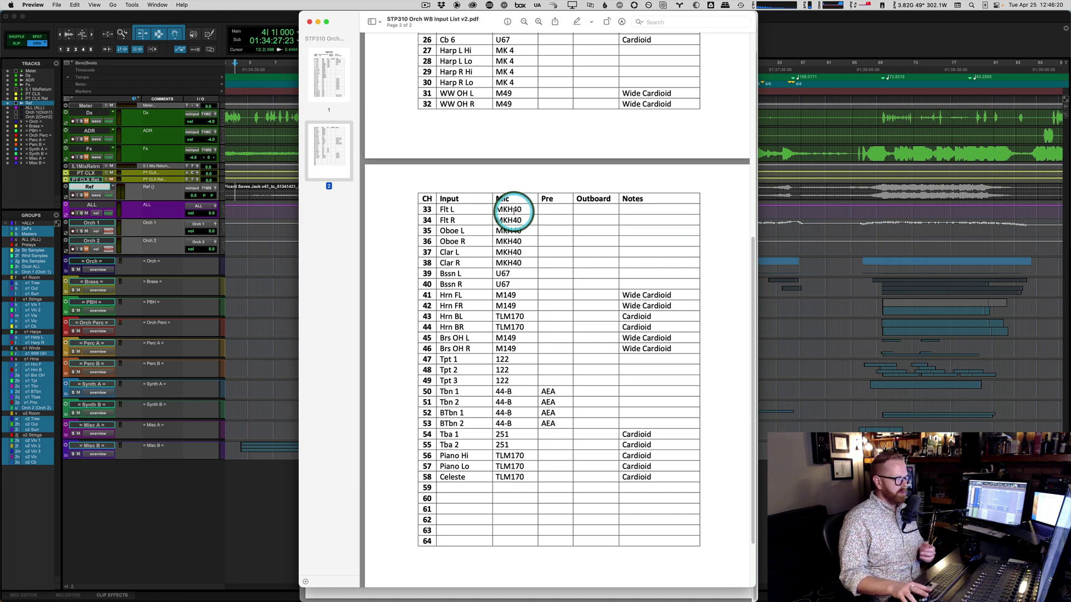
{"action": "key", "text": "super+grave"}
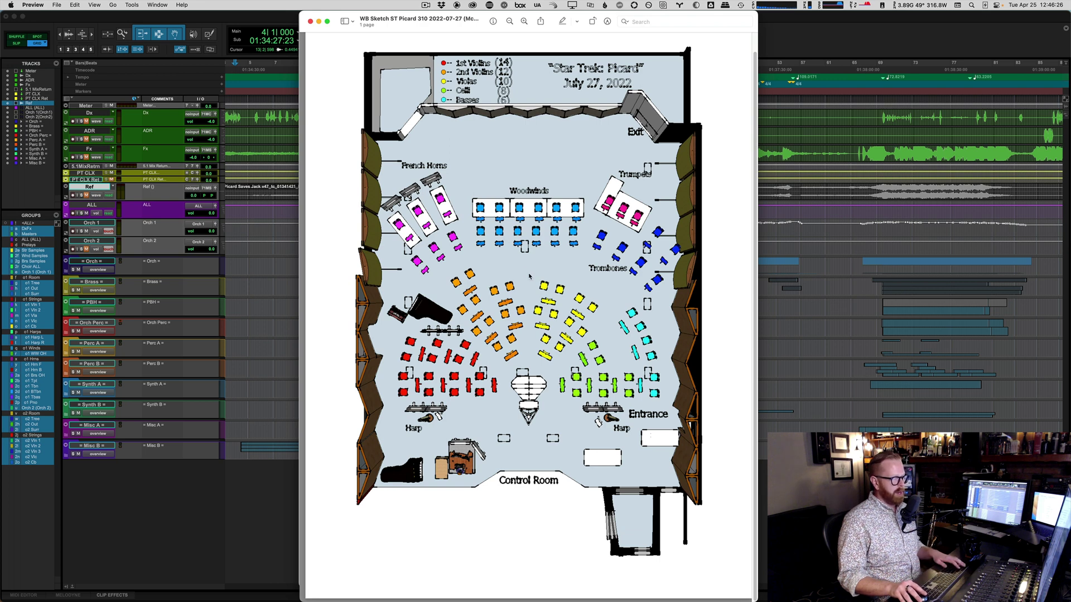
{"action": "key", "text": "super+grave"}
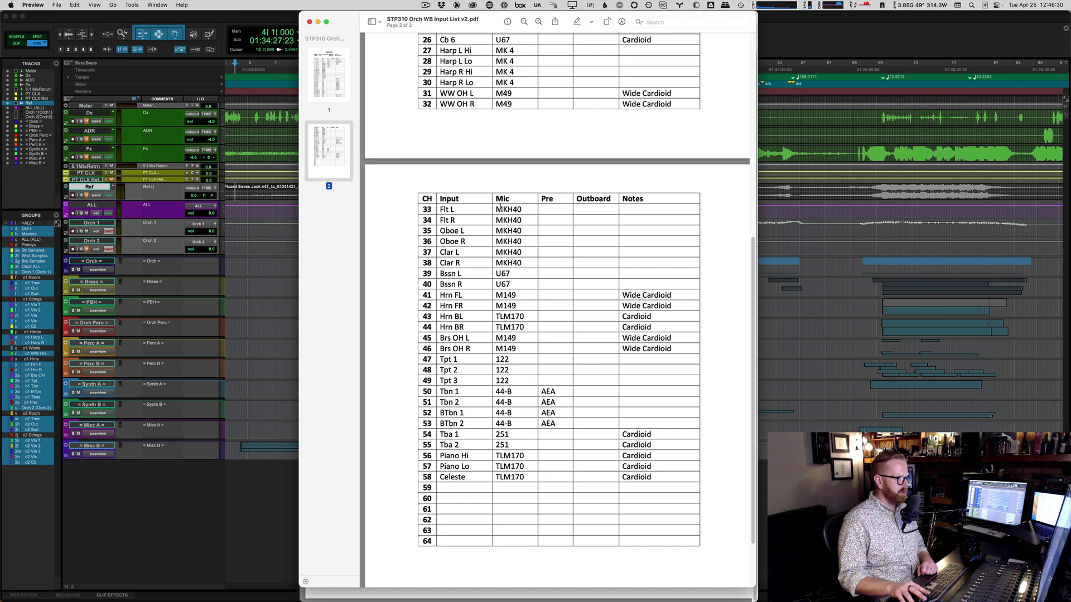
{"action": "left_click_drag", "start_coordinate": [440, 208], "coordinate": [513, 285]}
{"action": "left_click", "coordinate": [522, 260]}
{"action": "left_click", "coordinate": [513, 284]}
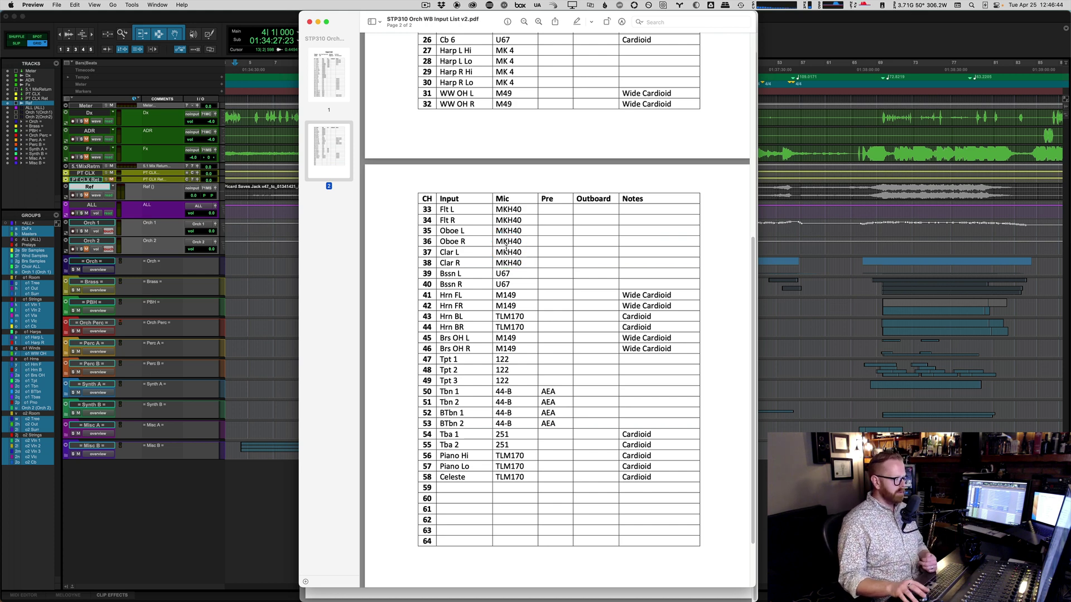
{"action": "scroll", "coordinate": [578, 370], "scroll_direction": "down", "scroll_amount": 1}
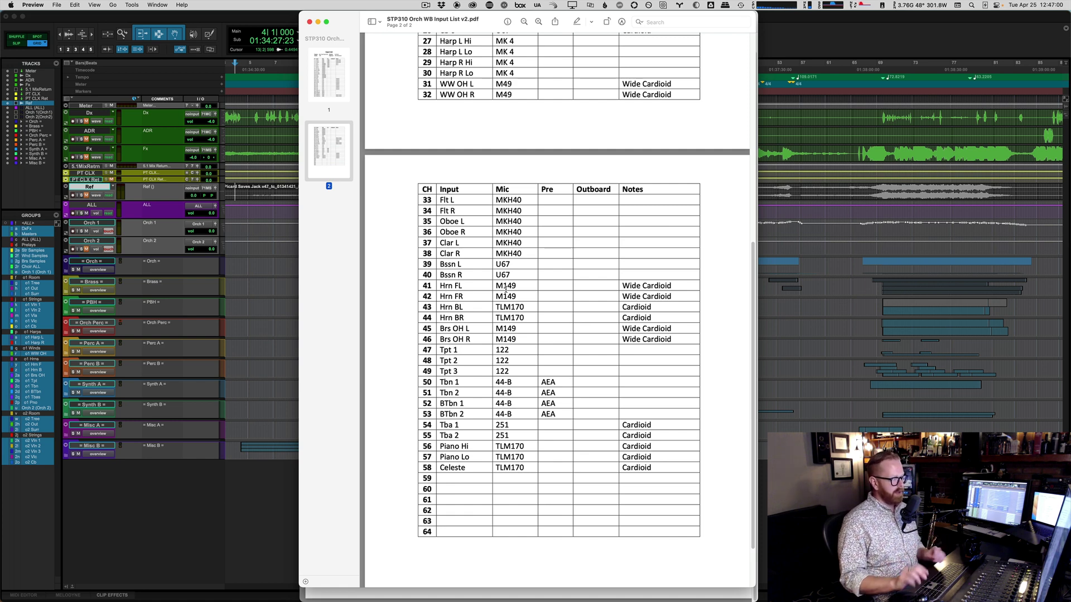
- Compare the French horn and brass overhead microphones on channels 41–46 with the brass positions in the seating sketch
{"action": "key", "text": "super+grave"}
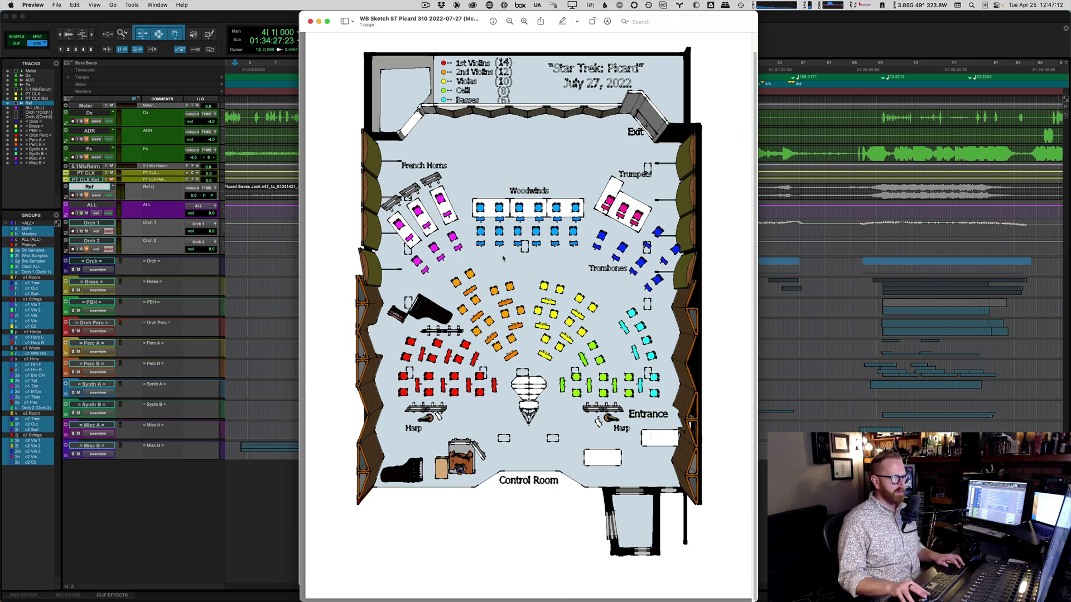
{"action": "key", "text": "super+grave"}
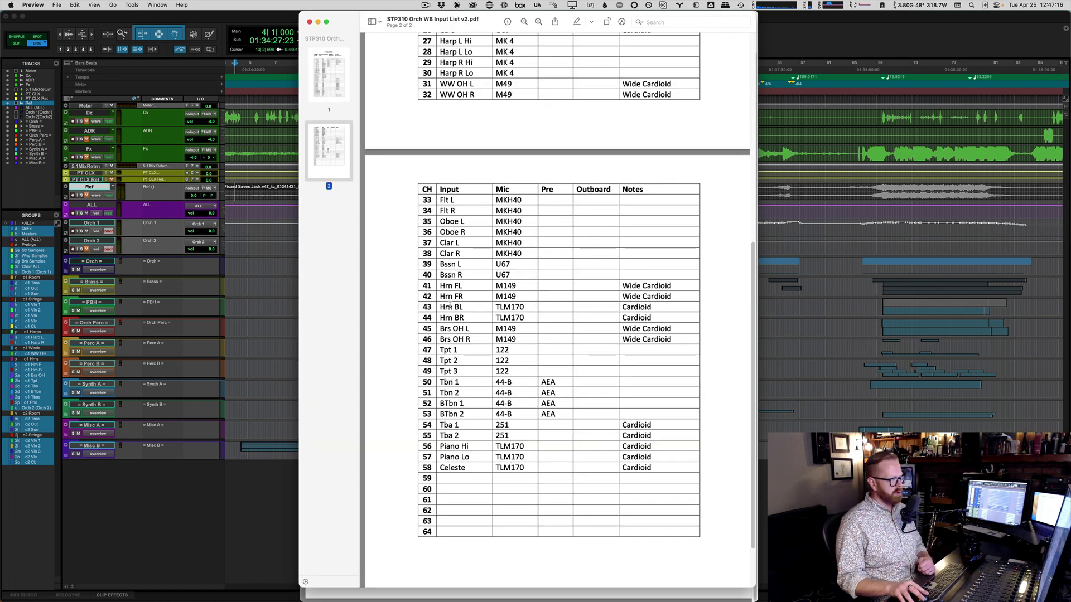
{"action": "key", "text": "super+grave"}
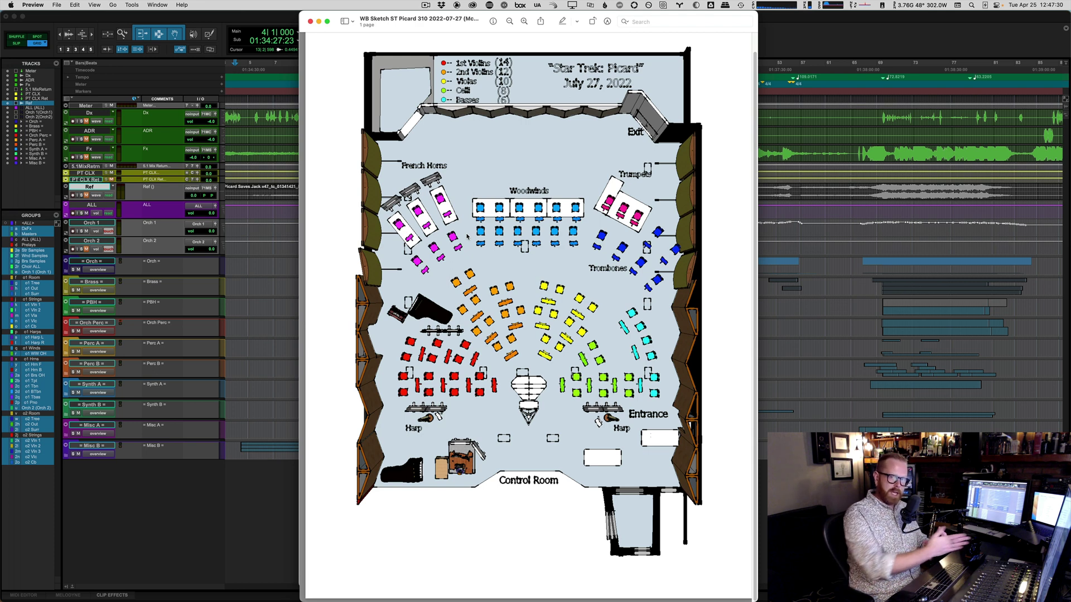
{"action": "key", "text": "super+grave"}
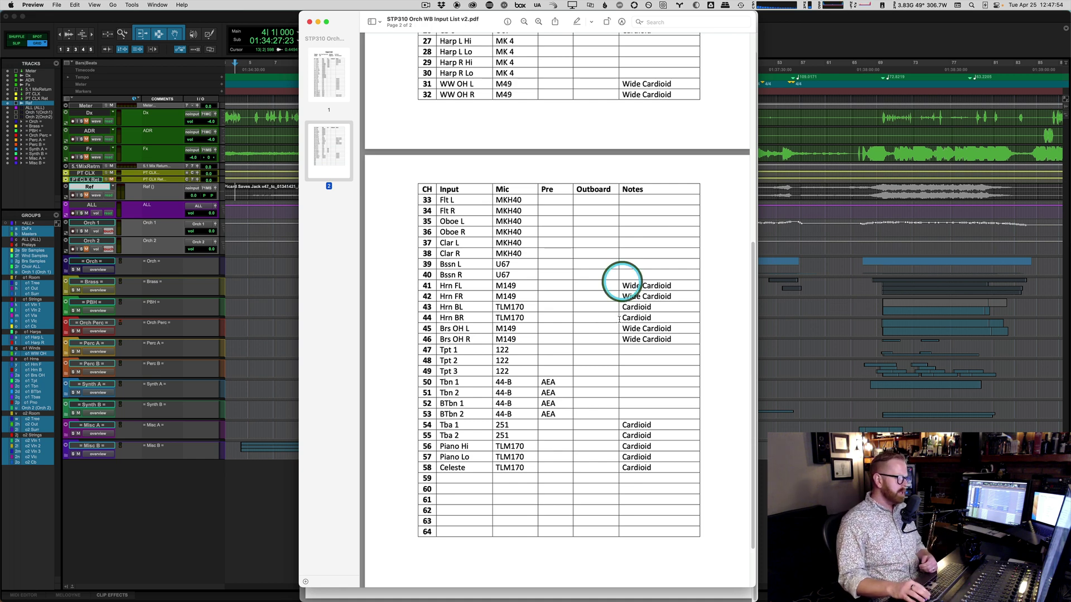
{"action": "scroll", "coordinate": [624, 296], "scroll_direction": "down", "scroll_amount": 3}
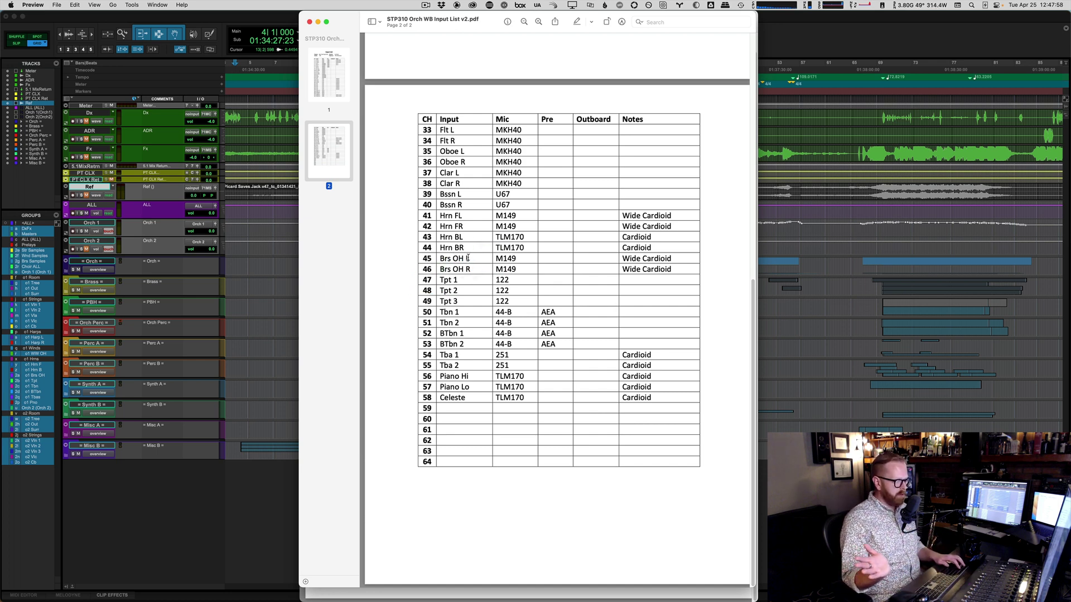
{"action": "key", "text": "super+grave"}
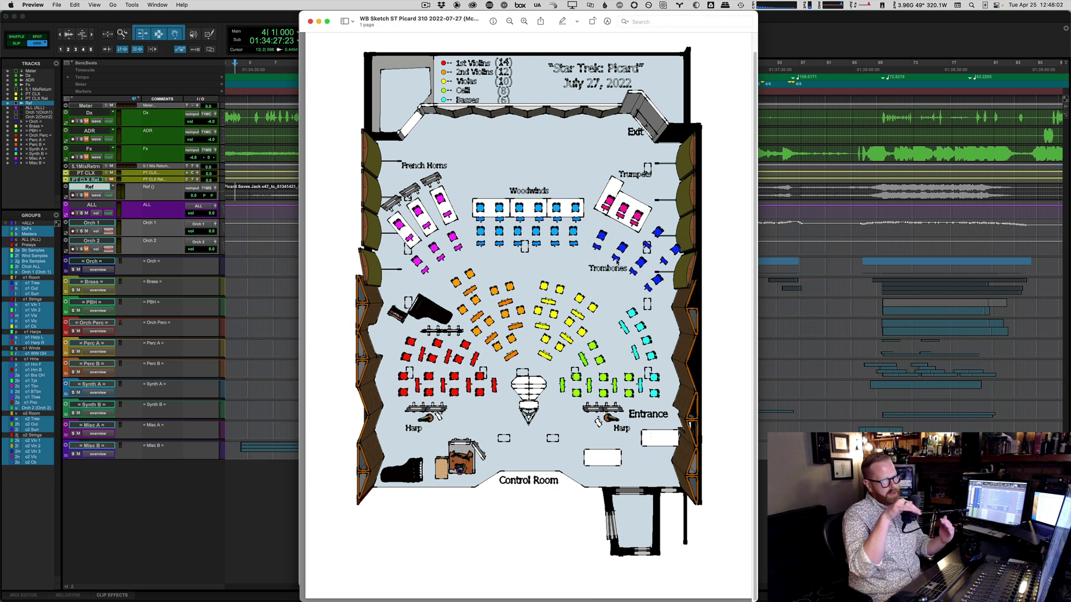
- Examine the trombone and tuba microphones on channels 50–55 of the input list
{"action": "key", "text": "super+grave"}
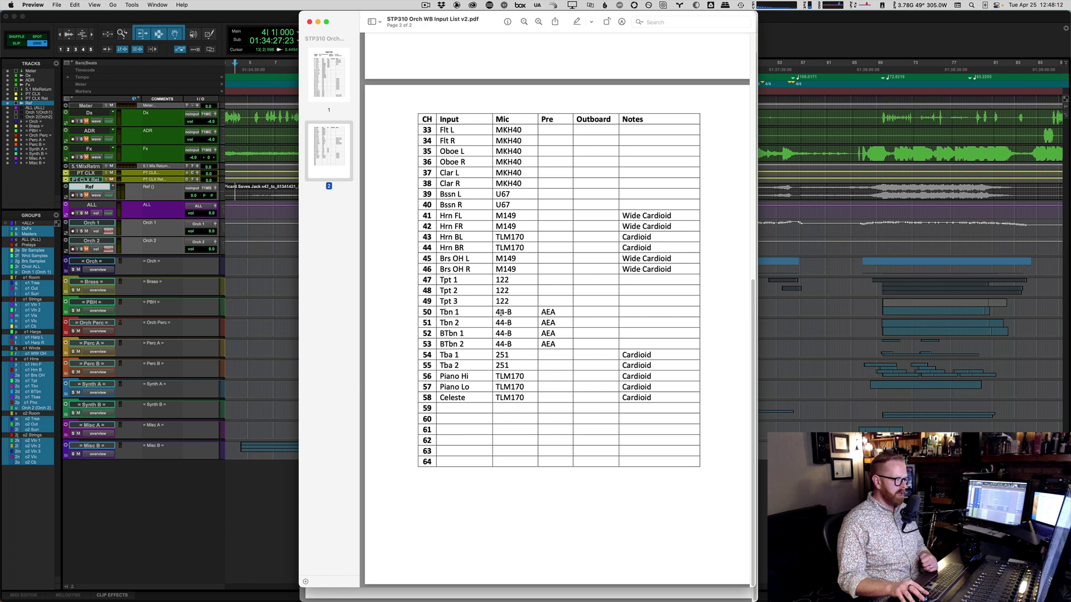
{"action": "left_click_drag", "start_coordinate": [500, 313], "coordinate": [512, 356]}
{"action": "left_click", "coordinate": [463, 338]}
{"action": "left_click", "coordinate": [507, 356]}
{"action": "left_click", "coordinate": [502, 356]}
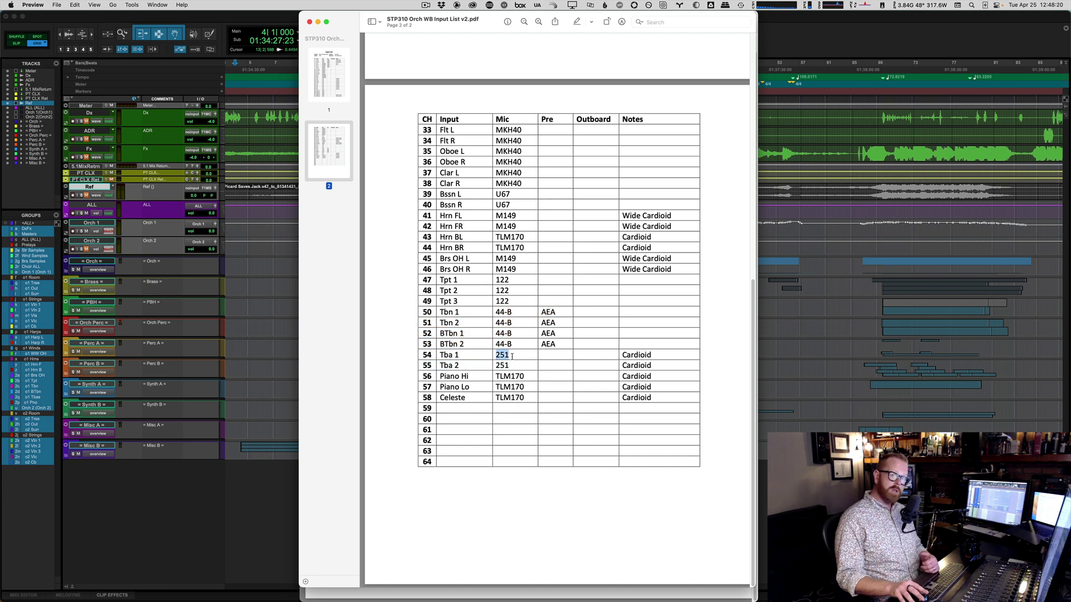
{"action": "left_click", "coordinate": [512, 356]}
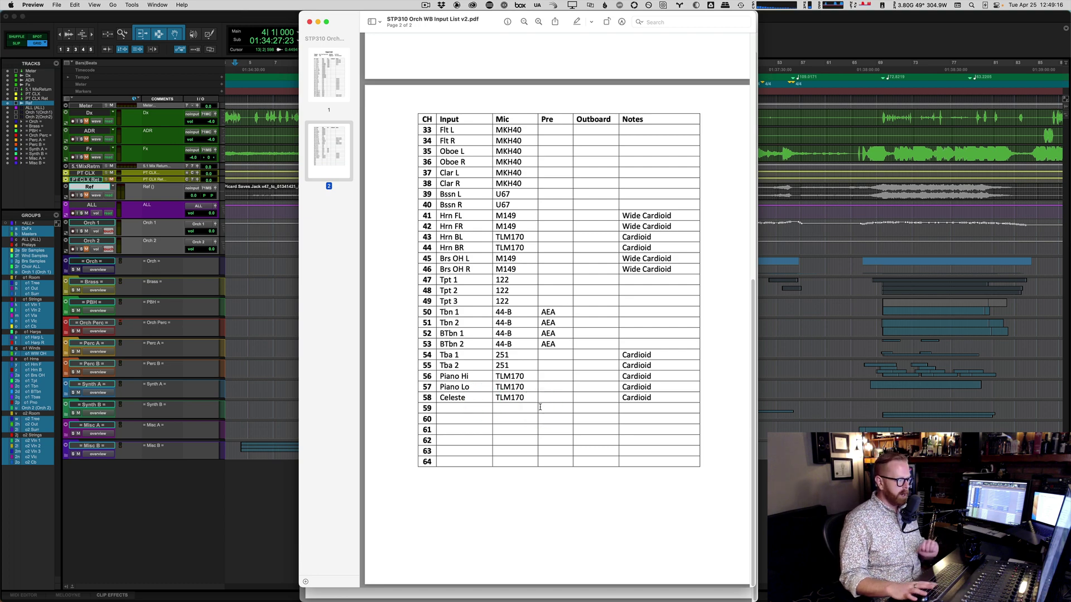
- Examine the preamps listed for the tree, outrigger and surround microphones on channels 1–7
{"action": "scroll", "coordinate": [540, 413], "scroll_direction": "up", "scroll_amount": 3}
{"action": "scroll", "coordinate": [540, 423], "scroll_direction": "up", "scroll_amount": 10}
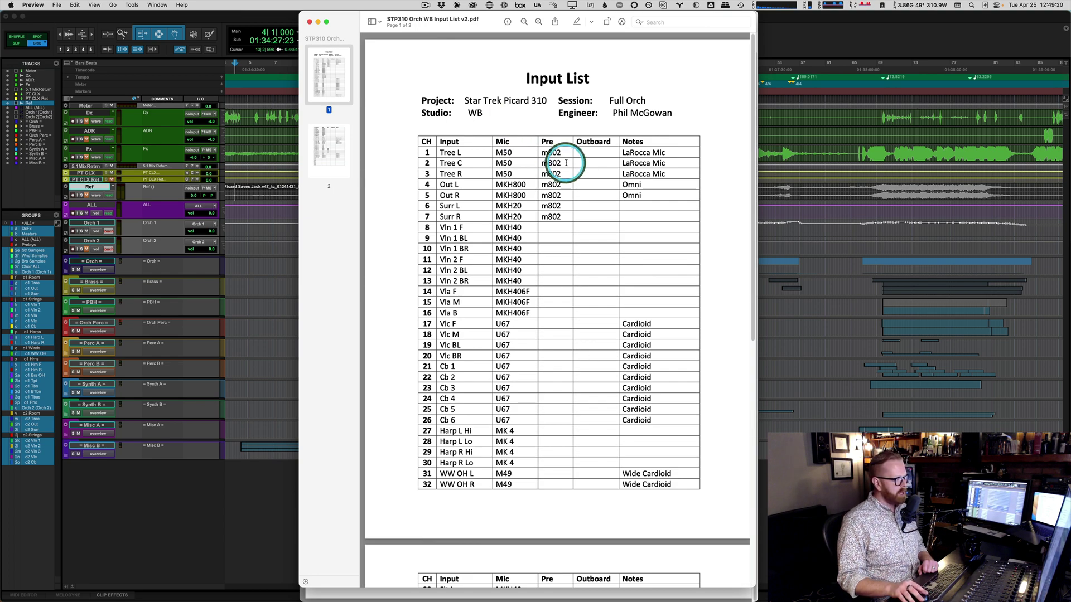
{"action": "mouse_move", "coordinate": [541, 149]}
{"action": "left_mouse_down"}
{"action": "mouse_move", "coordinate": [558, 174]}
{"action": "mouse_move", "coordinate": [563, 222]}
{"action": "mouse_move", "coordinate": [543, 155]}
{"action": "left_mouse_up"}
{"action": "left_click", "coordinate": [563, 214]}
{"action": "left_click", "coordinate": [544, 156]}
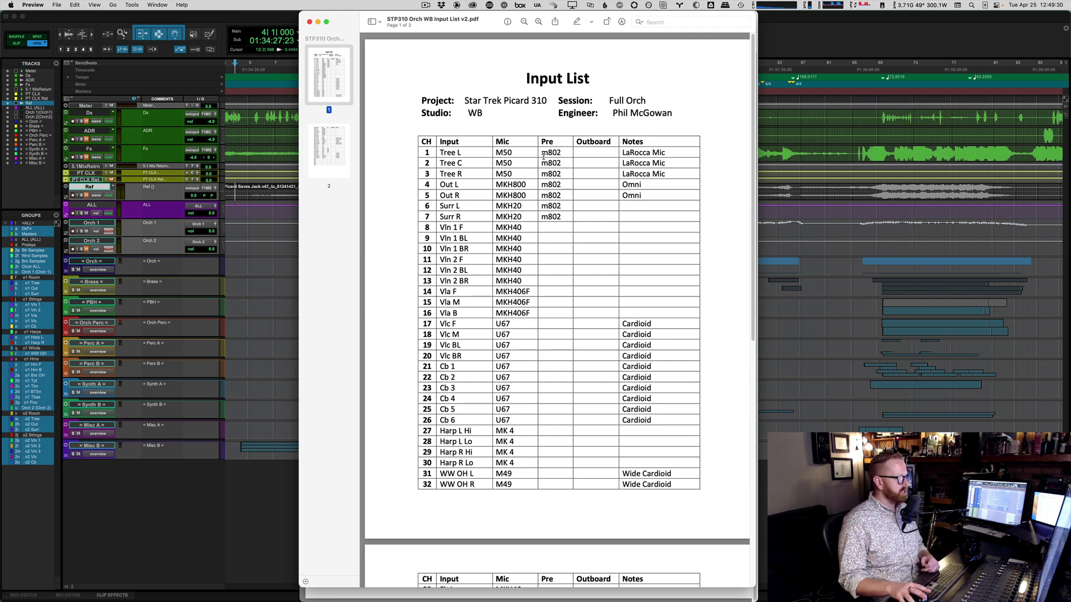
{"action": "left_click_drag", "start_coordinate": [544, 156], "coordinate": [564, 214]}
{"action": "left_click", "coordinate": [564, 214]}
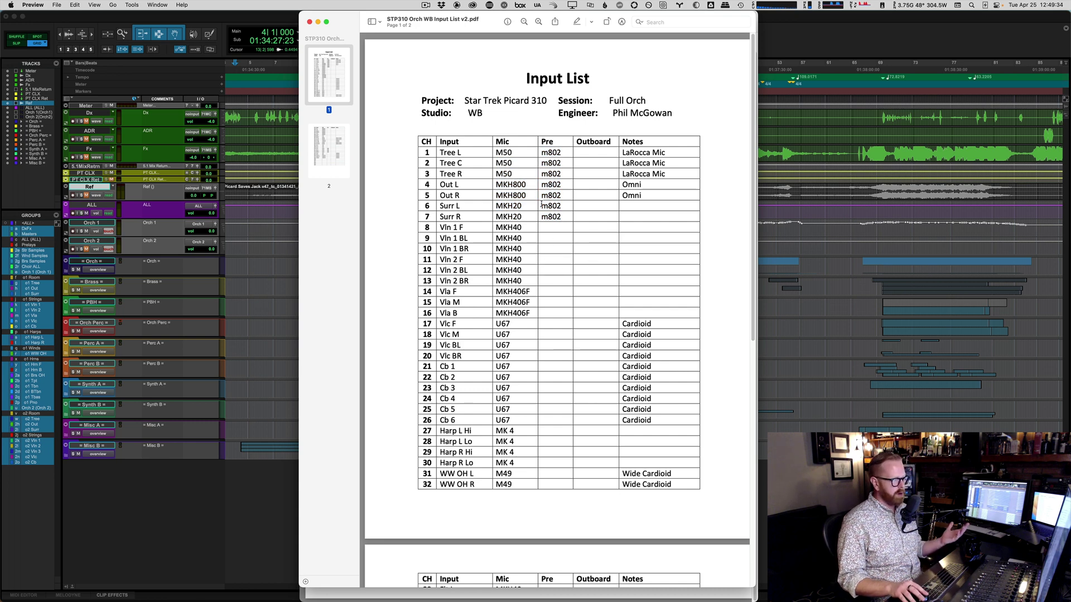
- Examine the preamps listed for the trombones and bass trombones on channels 50–53
{"action": "scroll", "coordinate": [554, 386], "scroll_direction": "down", "scroll_amount": 1}
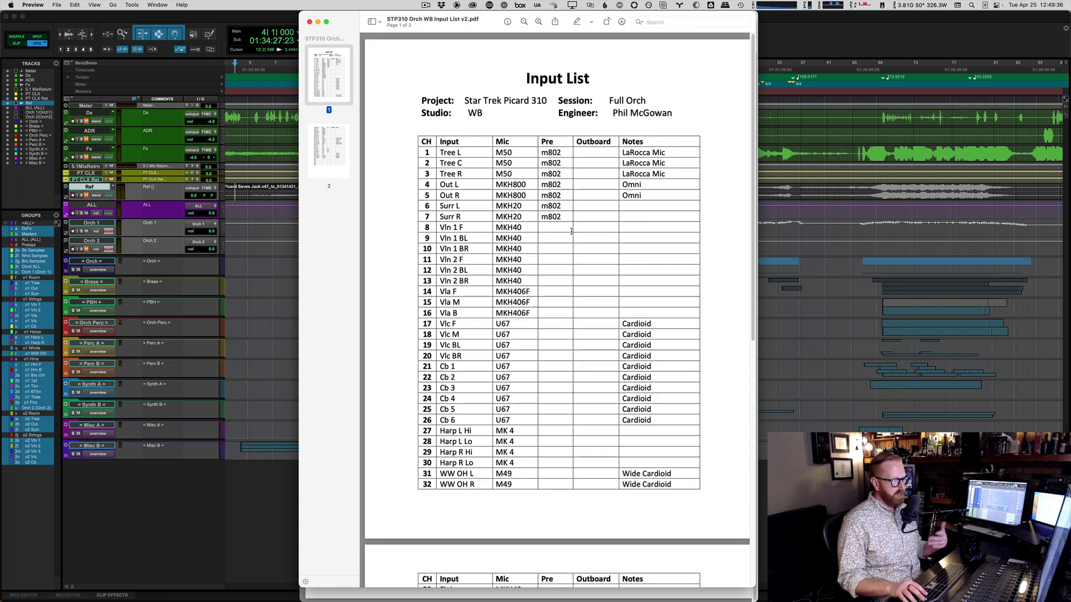
{"action": "scroll", "coordinate": [557, 249], "scroll_direction": "down", "scroll_amount": 5}
{"action": "scroll", "coordinate": [556, 250], "scroll_direction": "up", "scroll_amount": 5}
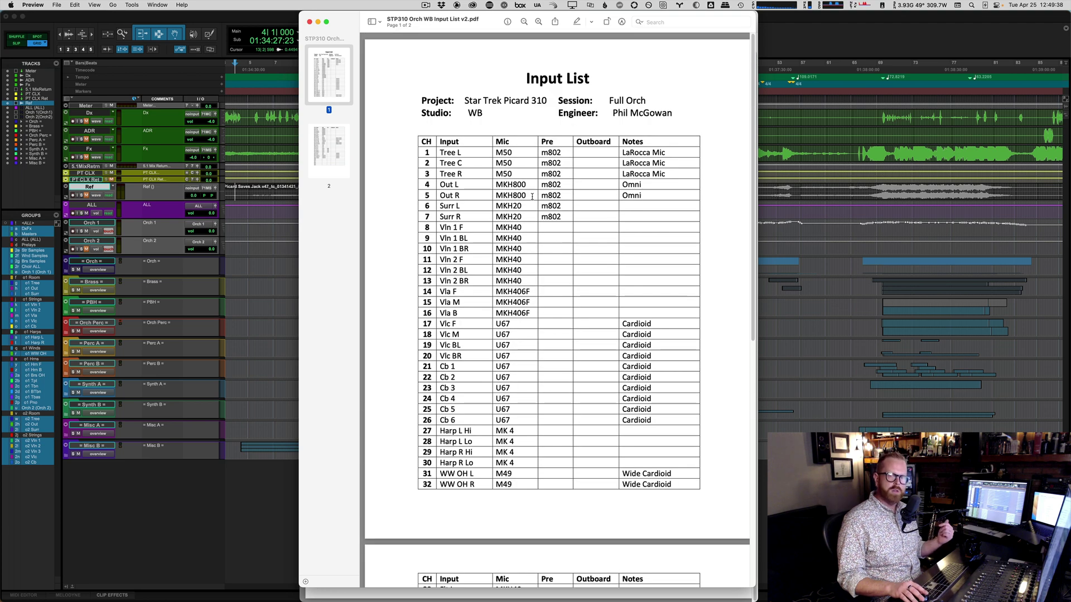
{"action": "scroll", "coordinate": [532, 196], "scroll_direction": "down", "scroll_amount": 12}
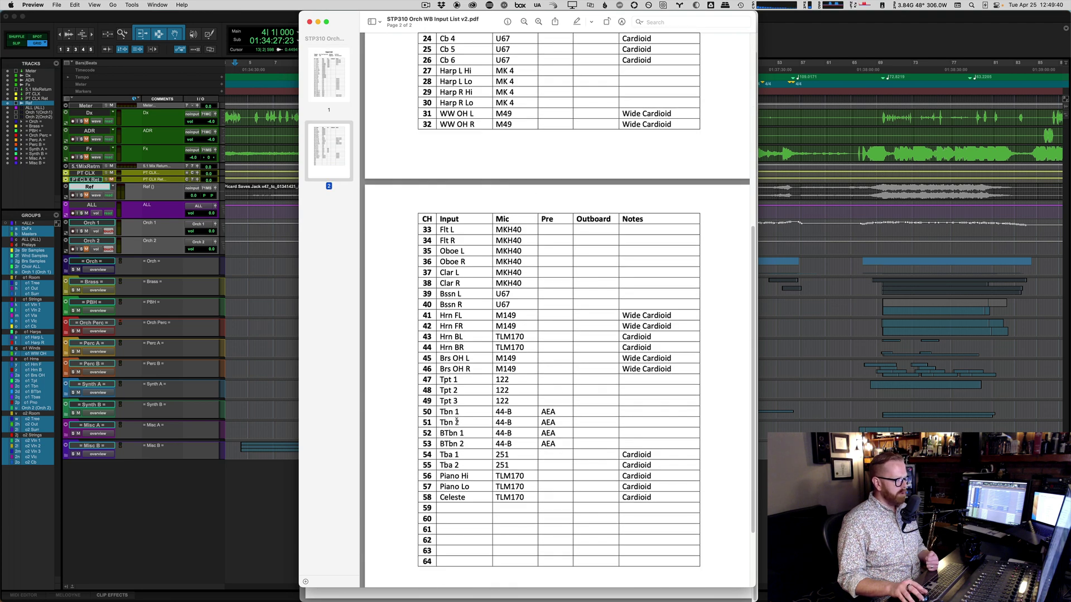
{"action": "left_click_drag", "start_coordinate": [498, 412], "coordinate": [555, 445]}
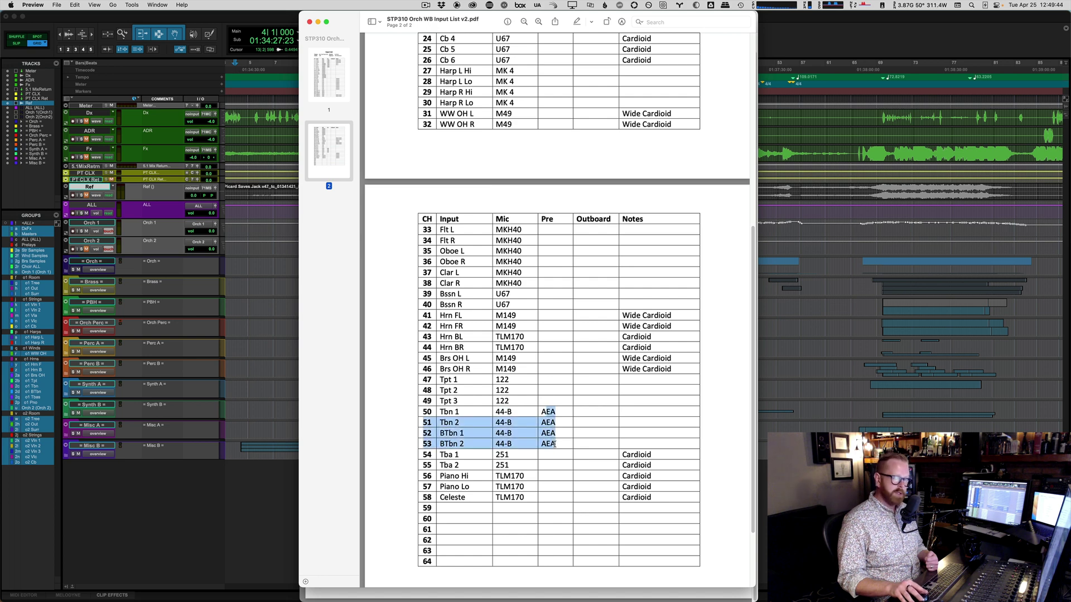
{"action": "left_click", "coordinate": [554, 445]}
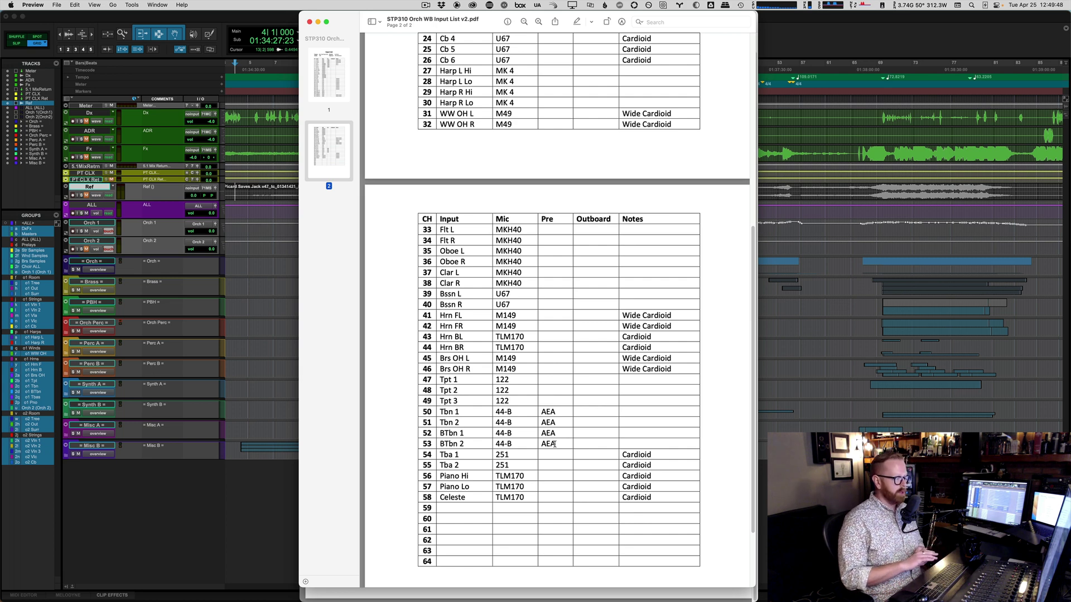
- Examine the preamps for the trombones on channels 50–53 and the trumpet microphones on channels 47–49
{"action": "left_click_drag", "start_coordinate": [545, 412], "coordinate": [549, 443]}
{"action": "left_click", "coordinate": [559, 444]}
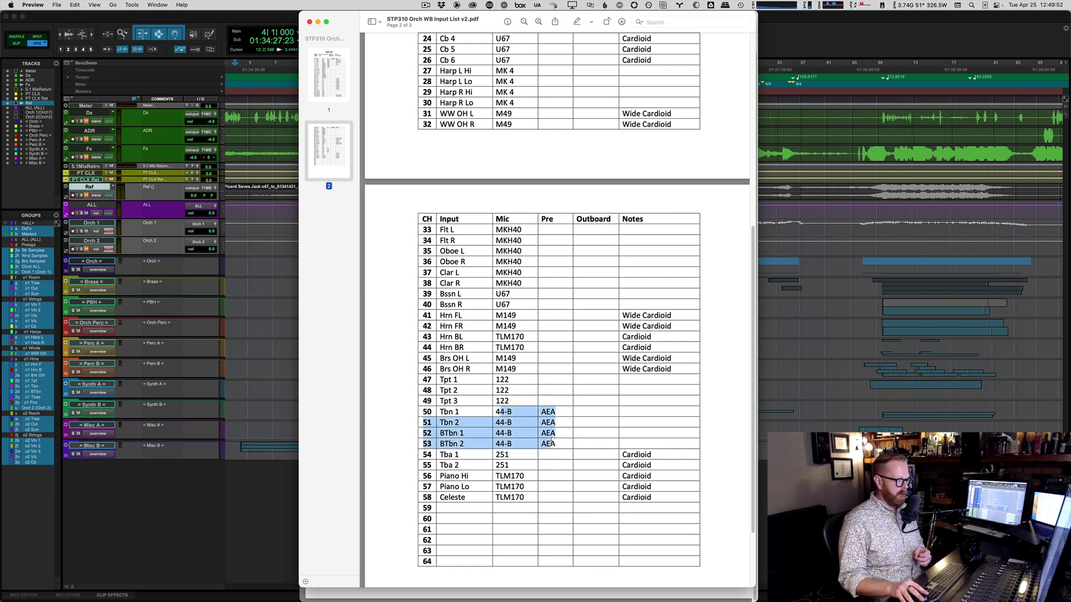
{"action": "left_click", "coordinate": [518, 410]}
{"action": "left_click_drag", "start_coordinate": [518, 410], "coordinate": [496, 381]}
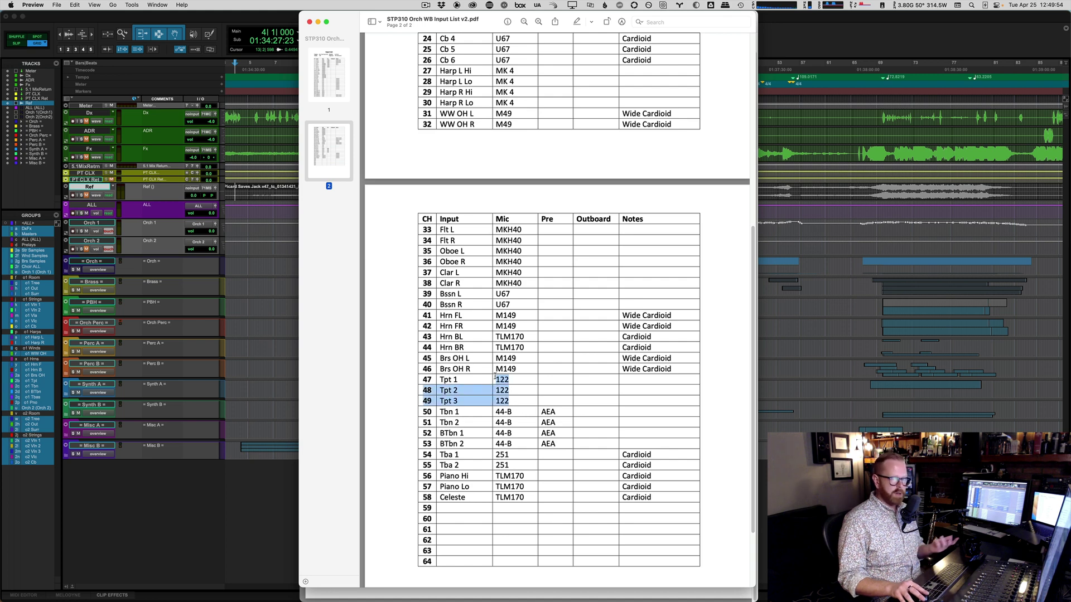
{"action": "left_click", "coordinate": [496, 380]}
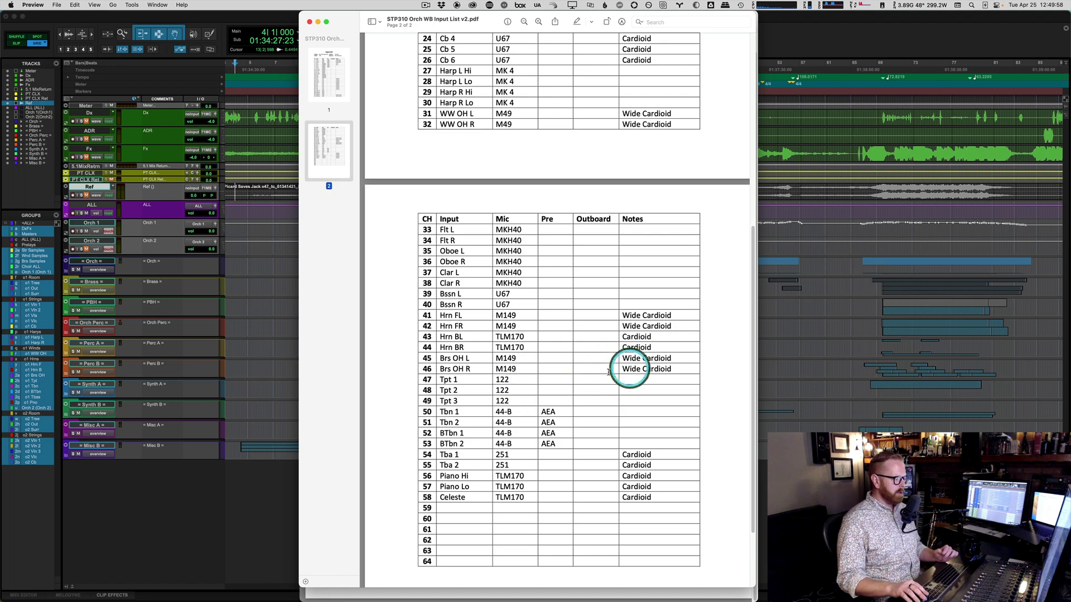
- Go back to the beginning of the input list, close it, and switch to the Pro Tools session
{"action": "scroll", "coordinate": [577, 353], "scroll_direction": "up", "scroll_amount": 10}
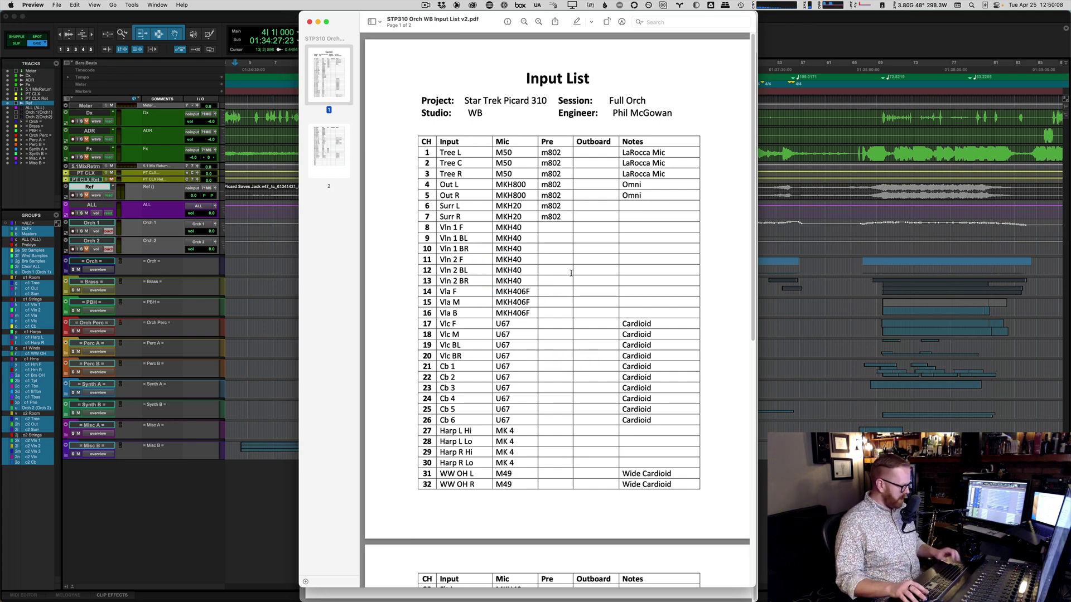
{"action": "key", "text": "super+w"}
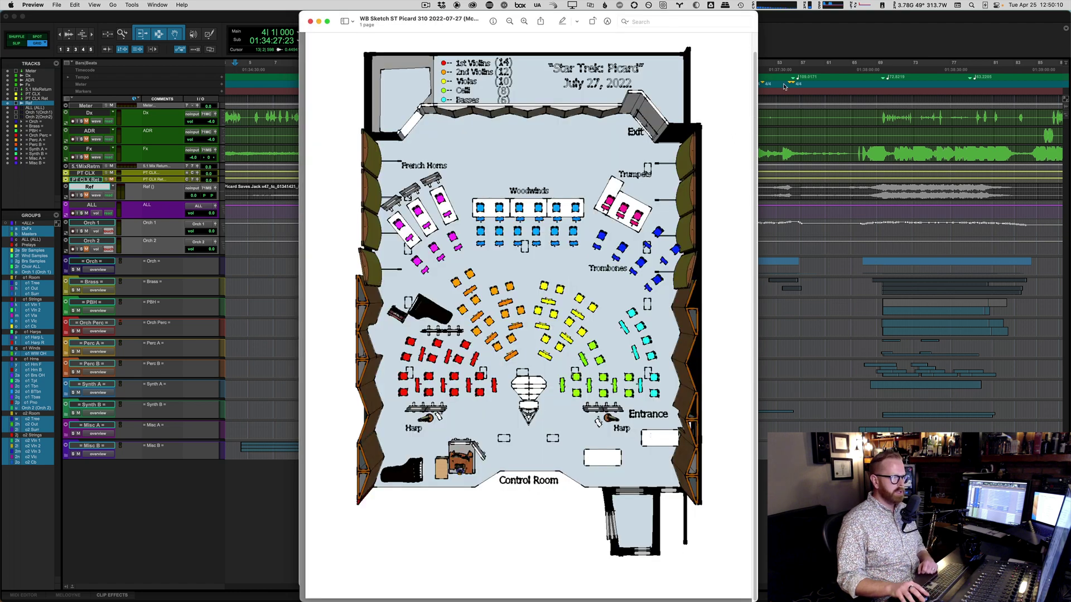
{"action": "left_click", "coordinate": [806, 53]}
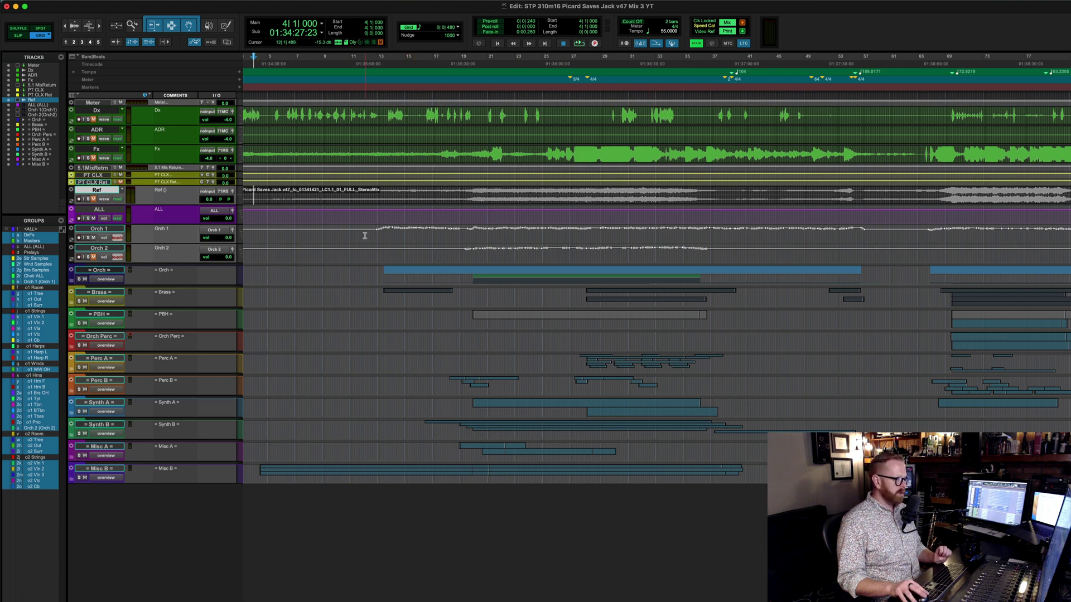
- Set the Orch 1 VCA track's automation mode to off
{"action": "left_click", "coordinate": [116, 240]}
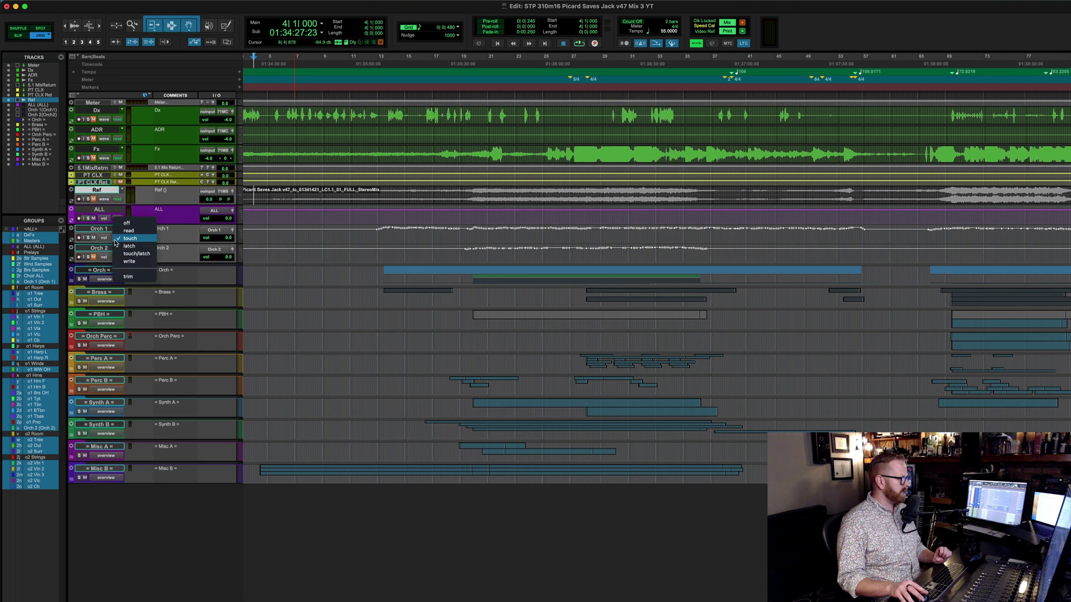
{"action": "left_click", "coordinate": [127, 222]}
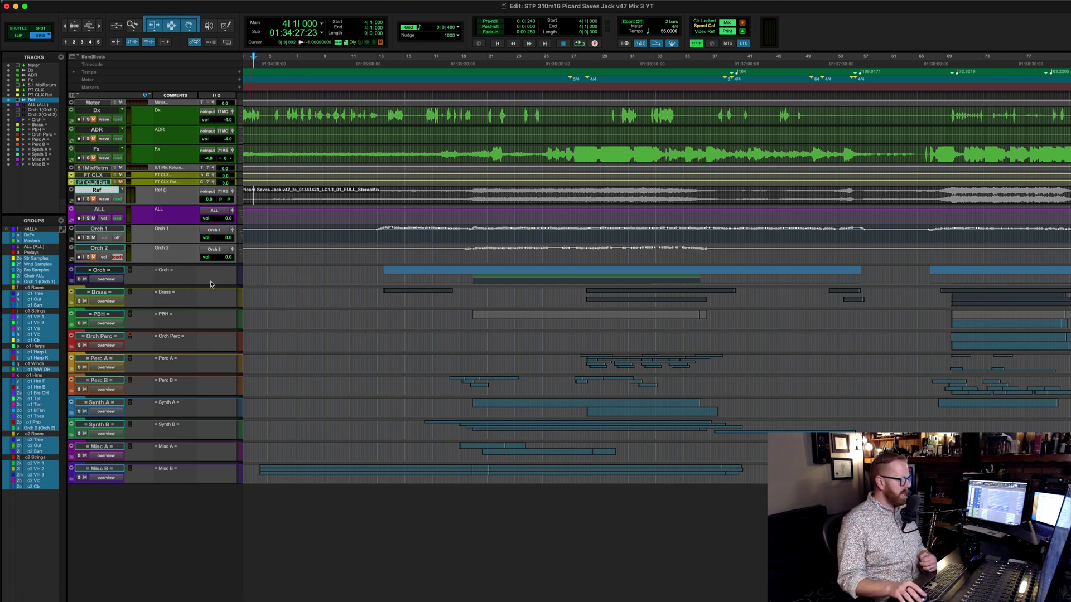
- Expand the Orch folder and look over the first-pass p1 tracks from the tree microphones to the celeste
{"action": "left_click", "coordinate": [72, 282]}
{"action": "scroll", "coordinate": [584, 308], "scroll_direction": "down", "scroll_amount": 2}
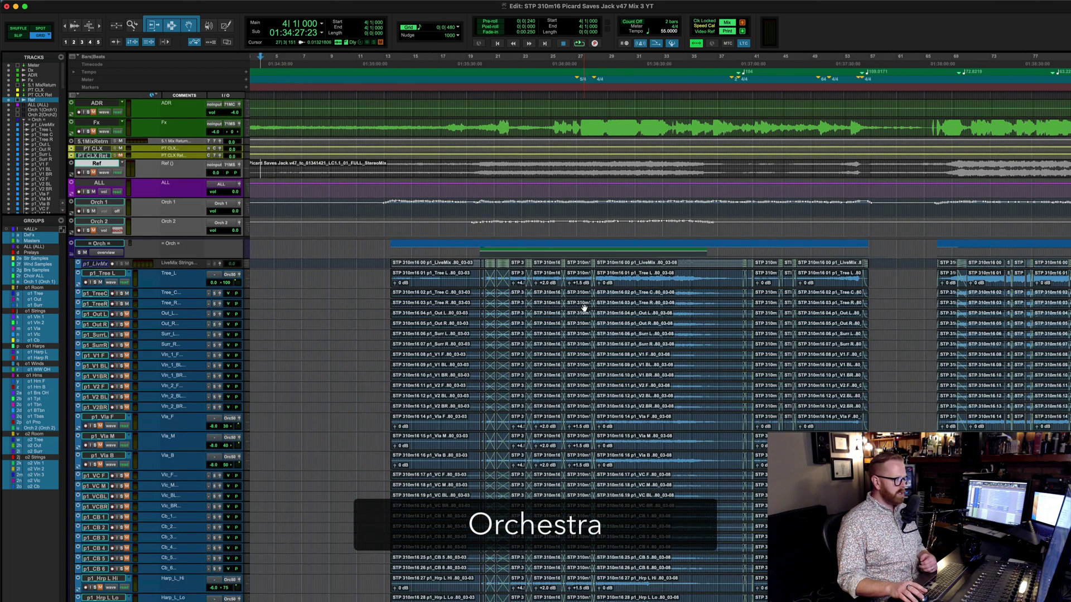
{"action": "scroll", "coordinate": [384, 288], "scroll_direction": "down", "scroll_amount": 6}
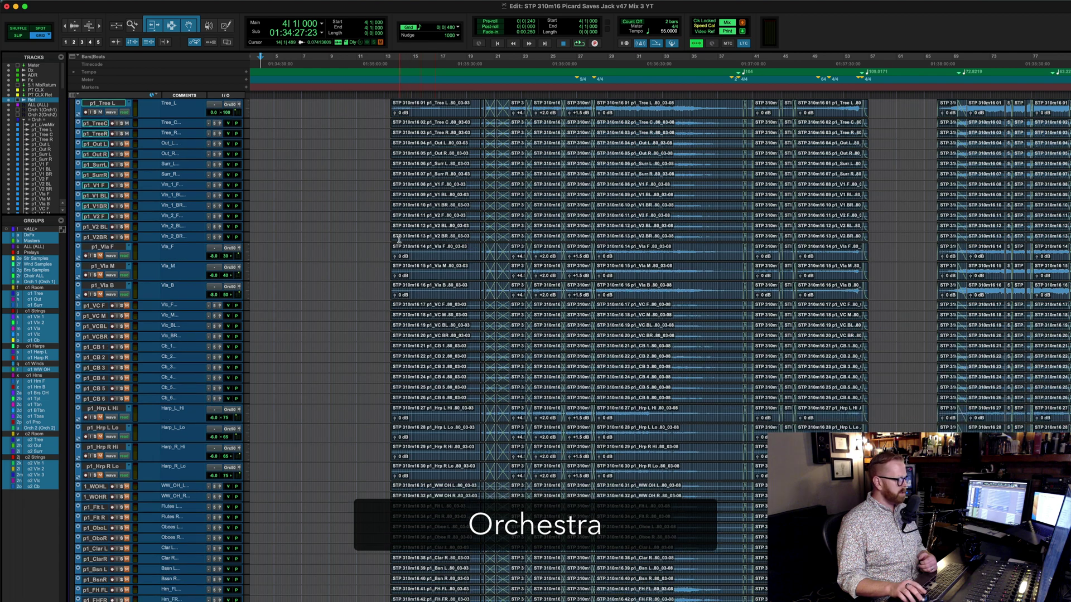
{"action": "scroll", "coordinate": [398, 239], "scroll_direction": "down", "scroll_amount": 8}
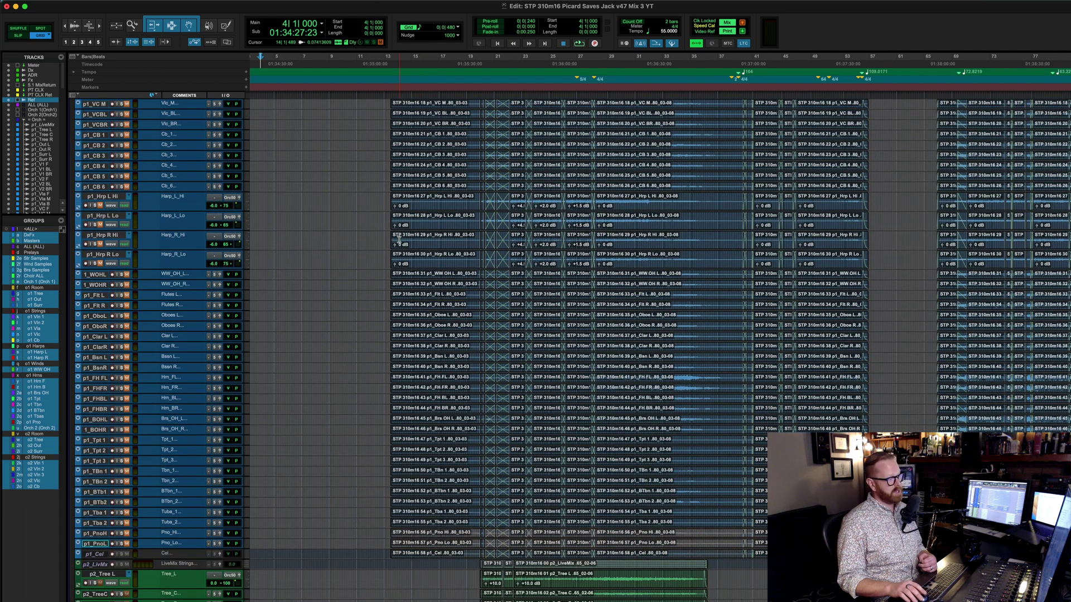
{"action": "scroll", "coordinate": [399, 234], "scroll_direction": "up", "scroll_amount": 3}
{"action": "scroll", "coordinate": [390, 200], "scroll_direction": "up", "scroll_amount": 5}
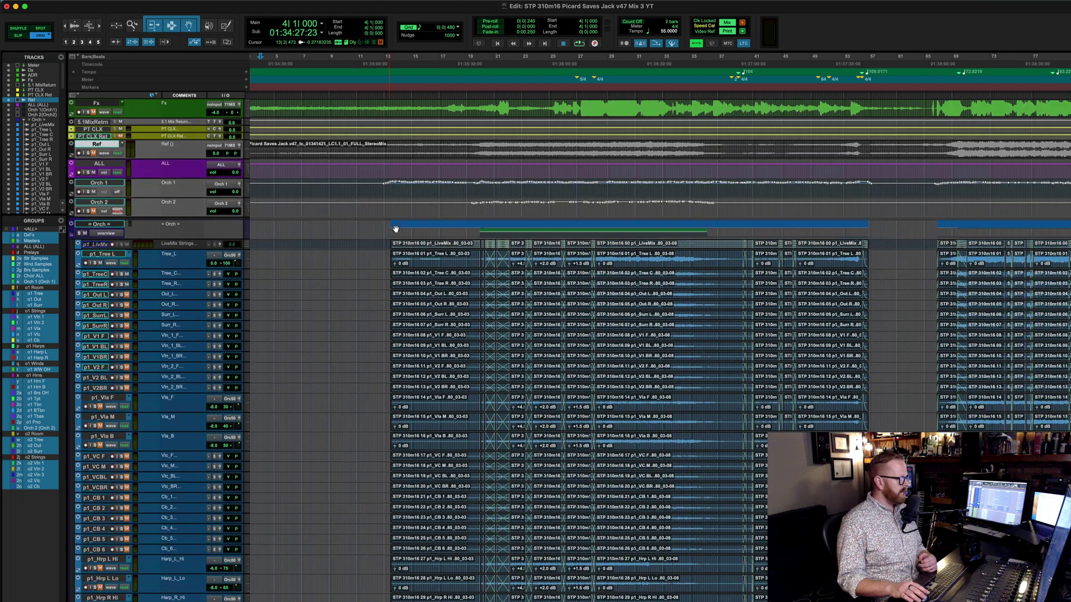
- Examine the second-pass p2 orchestra tracks, the sampled string, flute and harp tracks, and the orchestra reverb returns
{"action": "scroll", "coordinate": [398, 270], "scroll_direction": "down", "scroll_amount": 4}
{"action": "scroll", "coordinate": [414, 295], "scroll_direction": "down", "scroll_amount": 12}
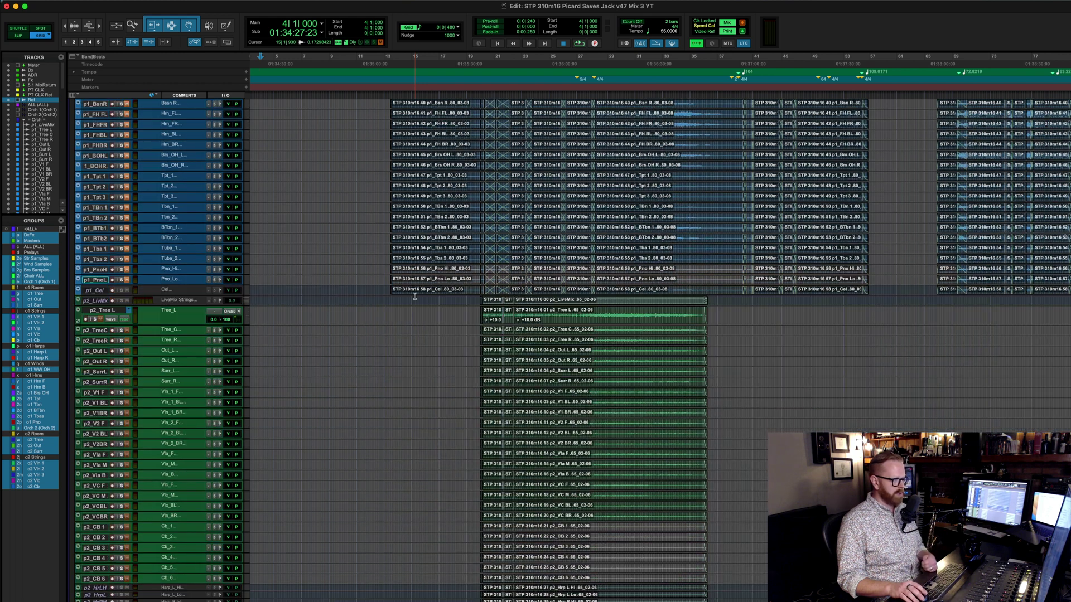
{"action": "scroll", "coordinate": [414, 296], "scroll_direction": "down", "scroll_amount": 7}
{"action": "scroll", "coordinate": [535, 184], "scroll_direction": "up", "scroll_amount": 3}
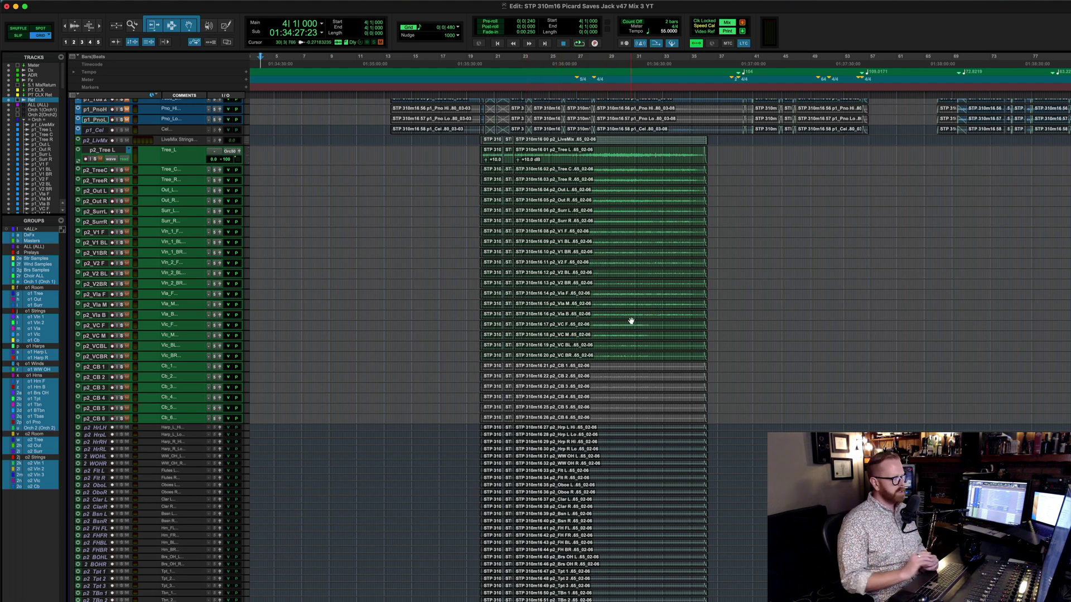
{"action": "scroll", "coordinate": [610, 312], "scroll_direction": "down", "scroll_amount": 5}
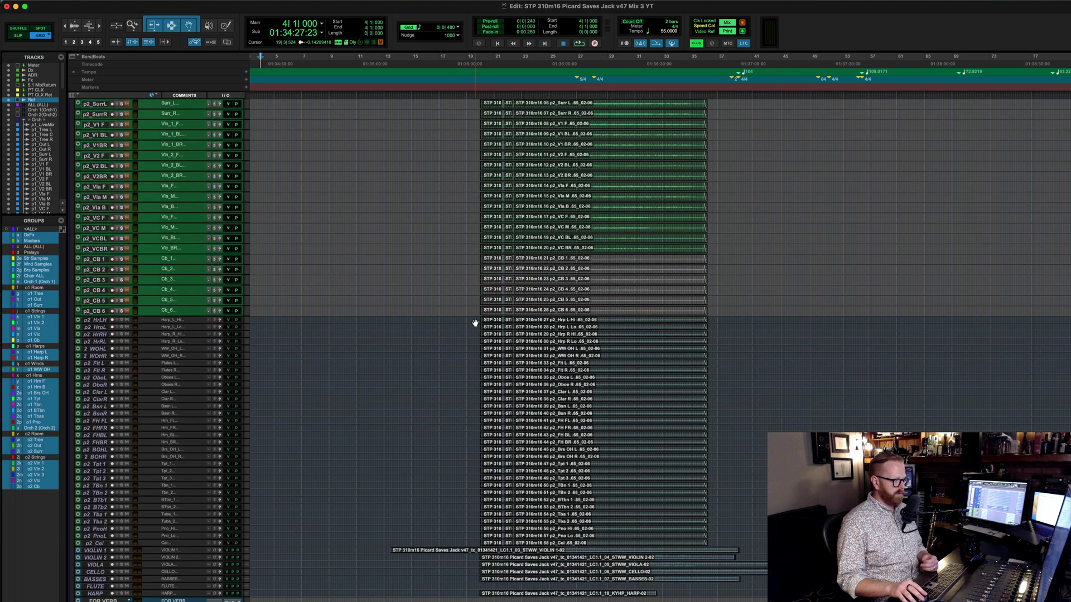
{"action": "scroll", "coordinate": [479, 329], "scroll_direction": "down", "scroll_amount": 5}
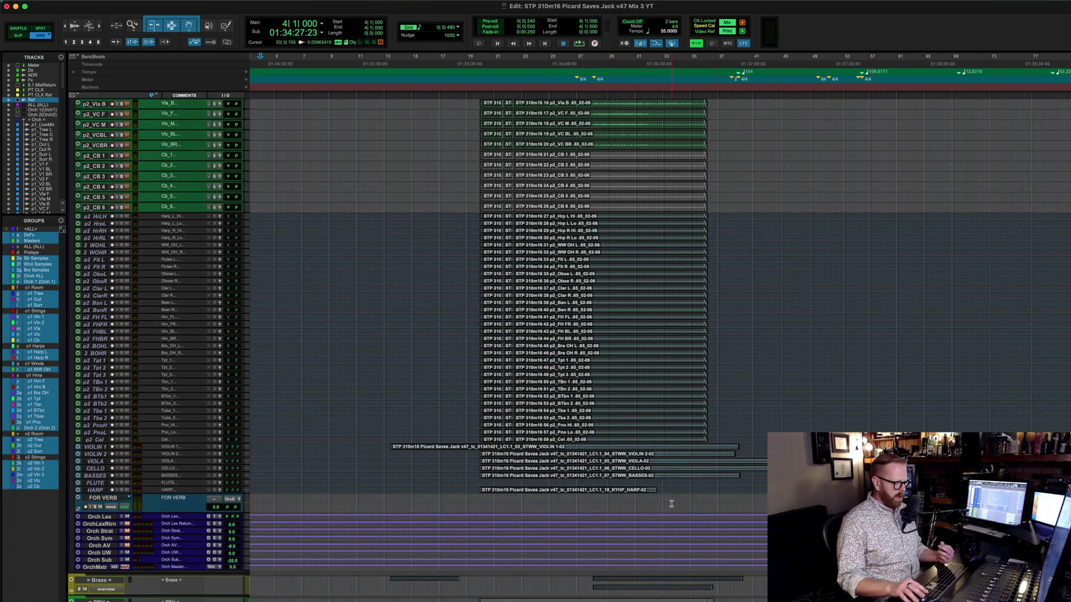
- Inspect the sampled FLUTE and HARP tracks and their clips below the p2 recordings
{"action": "left_click", "coordinate": [100, 484]}
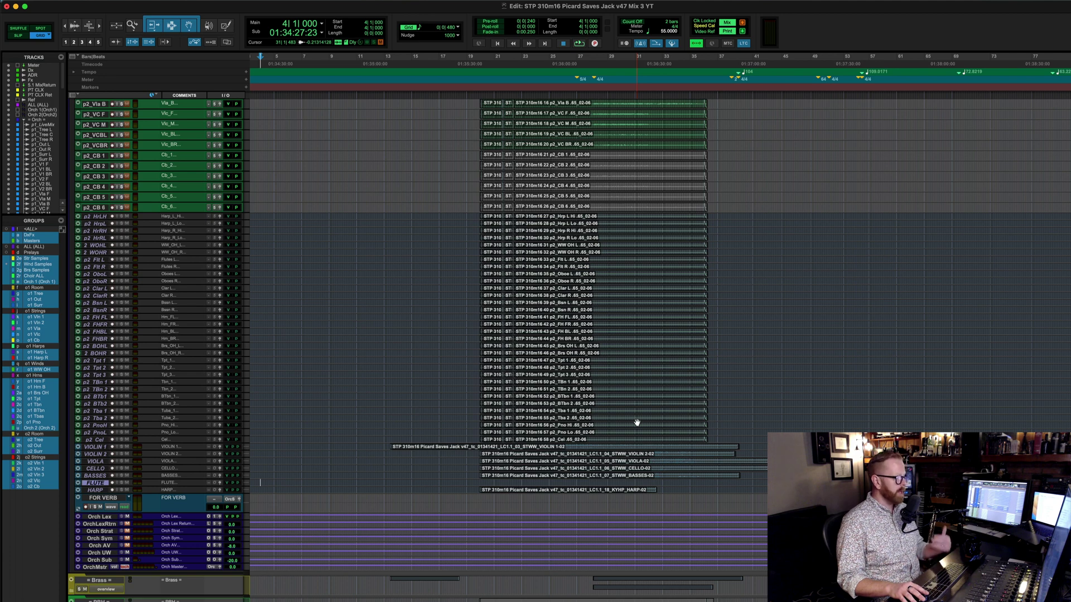
{"action": "left_click", "coordinate": [591, 454]}
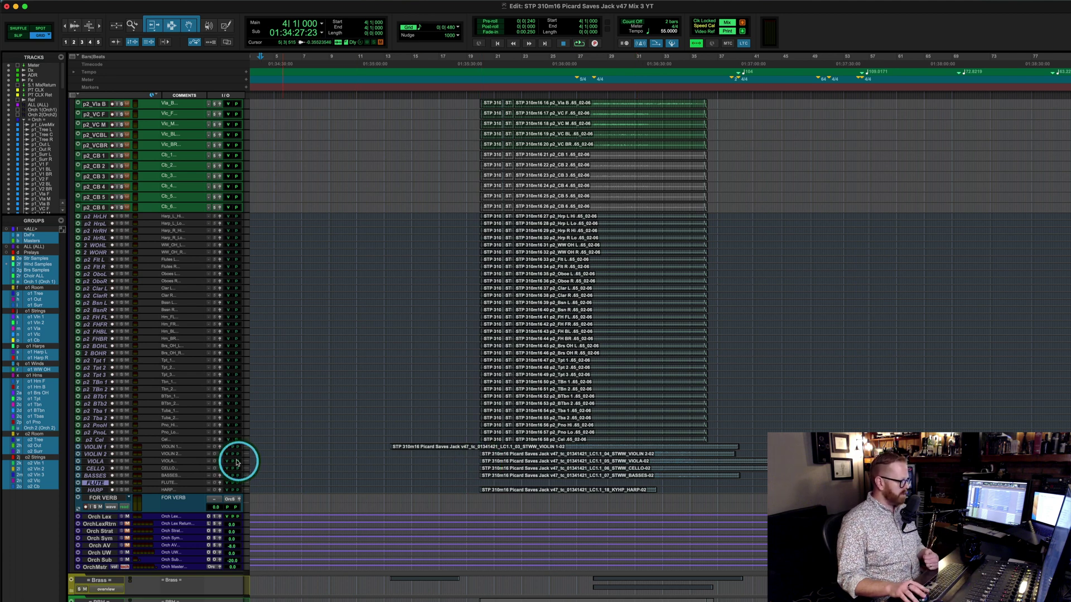
{"action": "left_click", "coordinate": [100, 490]}
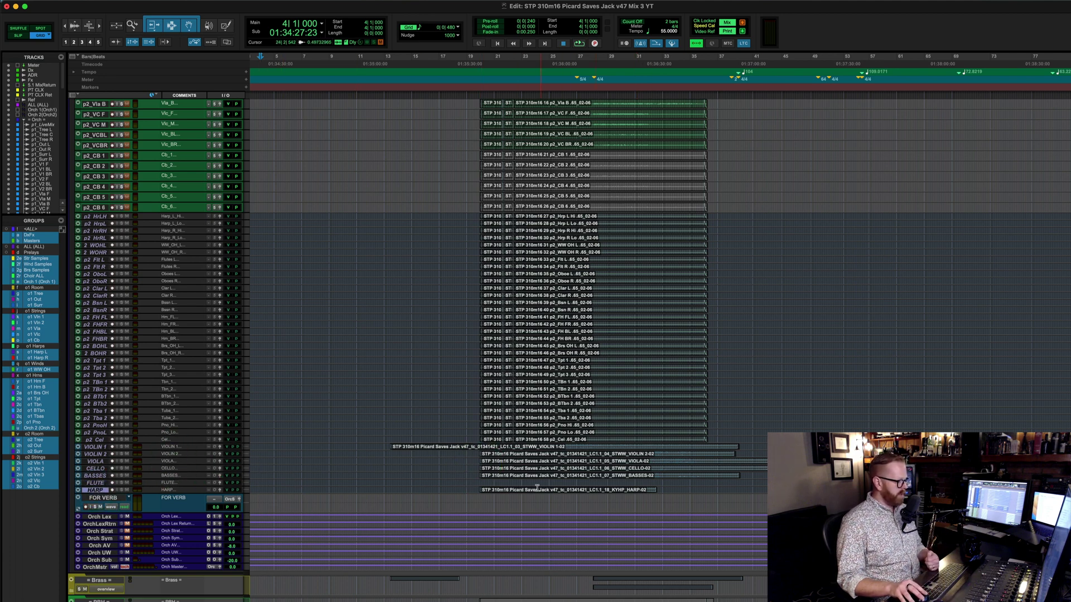
{"action": "left_click", "coordinate": [267, 314]}
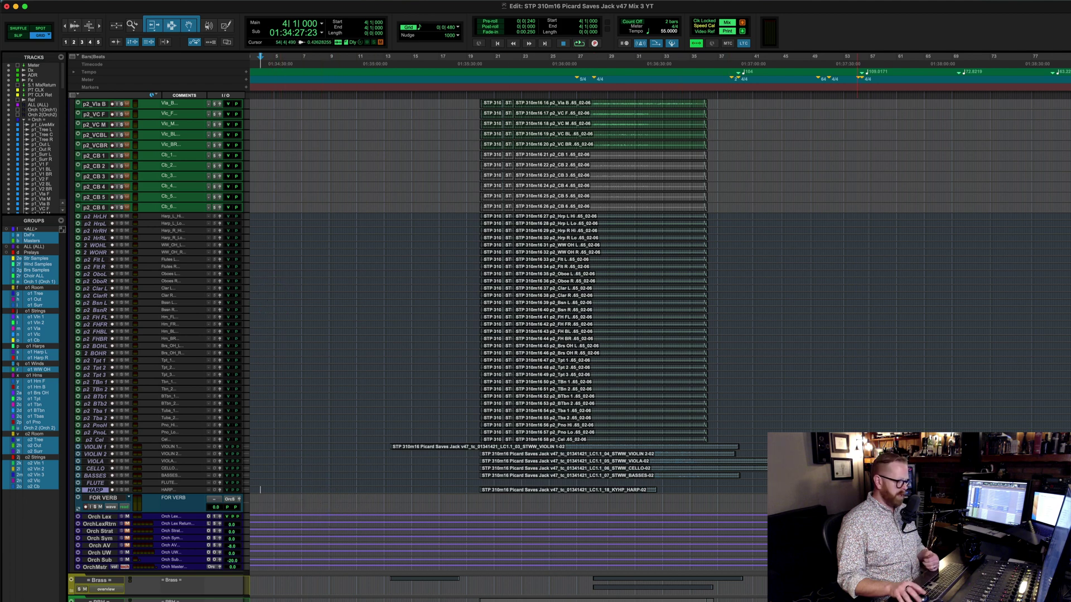
- Check the FOR VERB track's bus output routing and its short clip above the orchestra reverb tracks
{"action": "scroll", "coordinate": [502, 334], "scroll_direction": "down", "scroll_amount": 3}
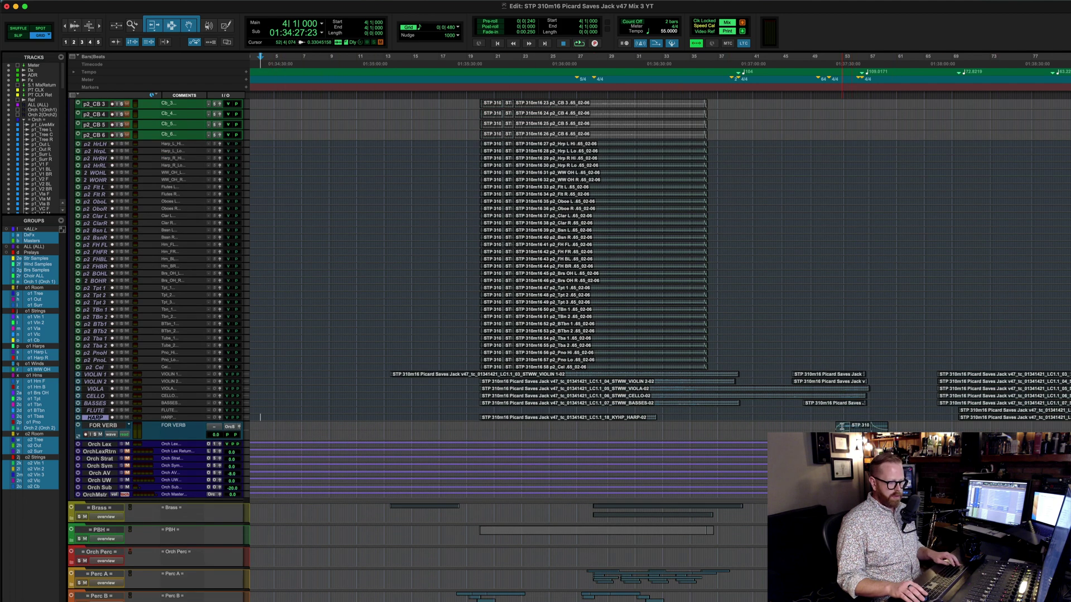
{"action": "scroll", "coordinate": [792, 429], "scroll_direction": "down", "scroll_amount": 1}
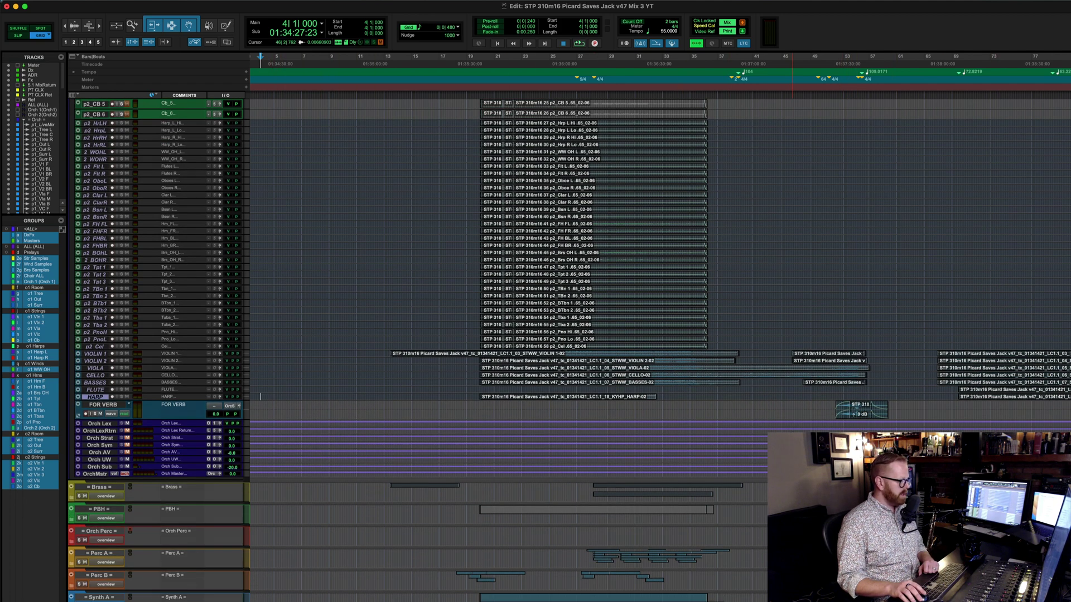
{"action": "left_click", "coordinate": [233, 407]}
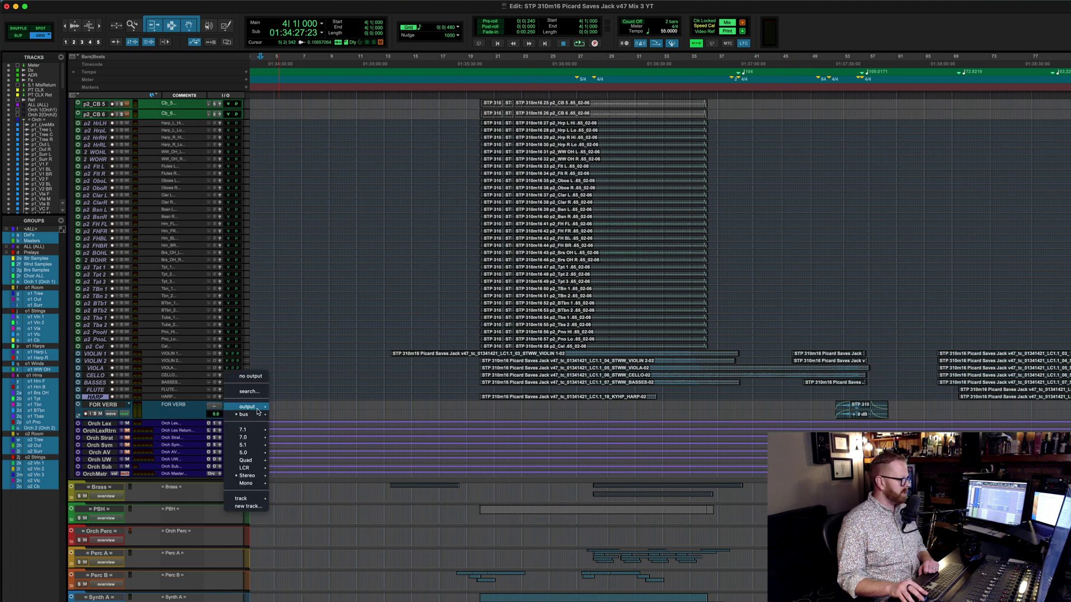
{"action": "mouse_move", "coordinate": [244, 414]}
{"action": "left_click", "coordinate": [300, 158]}
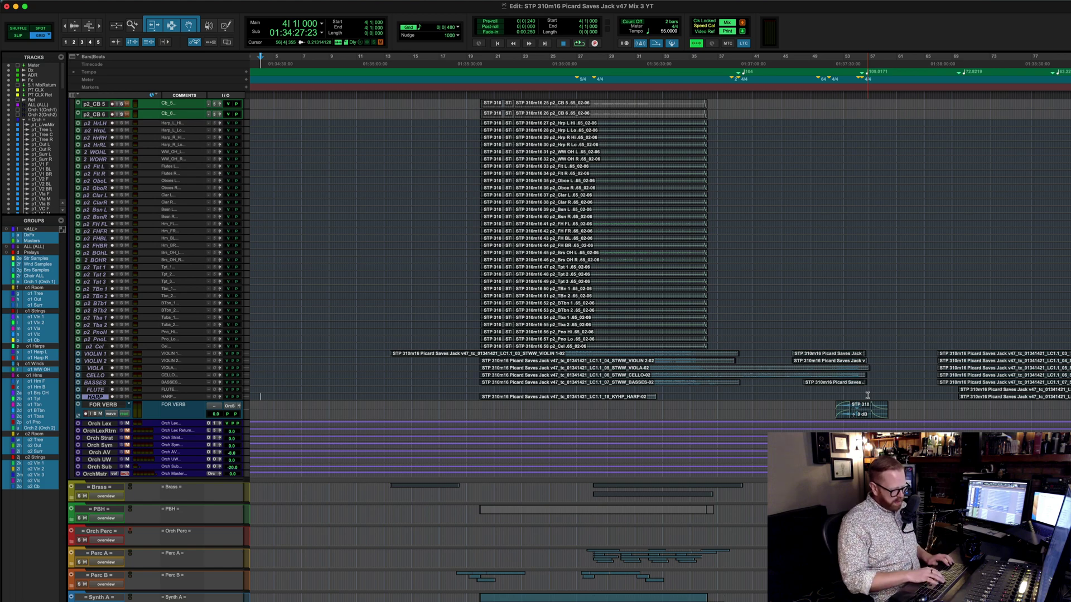
{"action": "left_click", "coordinate": [751, 401]}
- Zoom in on the crossfaded p1 orchestra clips and place the playback position at bar 20
{"action": "scroll", "coordinate": [752, 401], "scroll_direction": "up", "scroll_amount": 10}
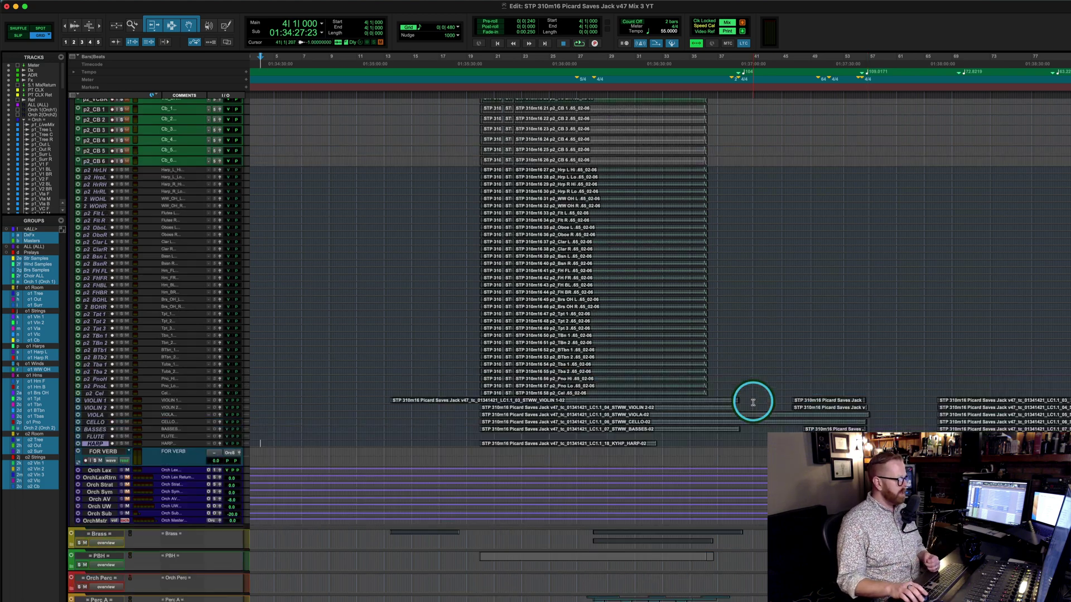
{"action": "scroll", "coordinate": [752, 402], "scroll_direction": "up", "scroll_amount": 15}
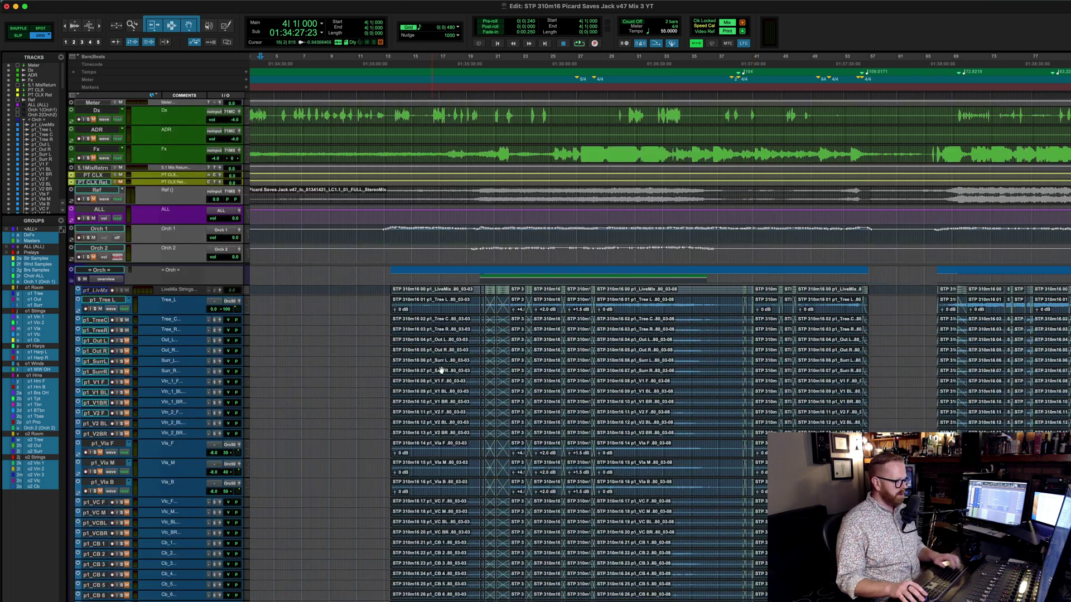
{"action": "key", "text": "F5"}
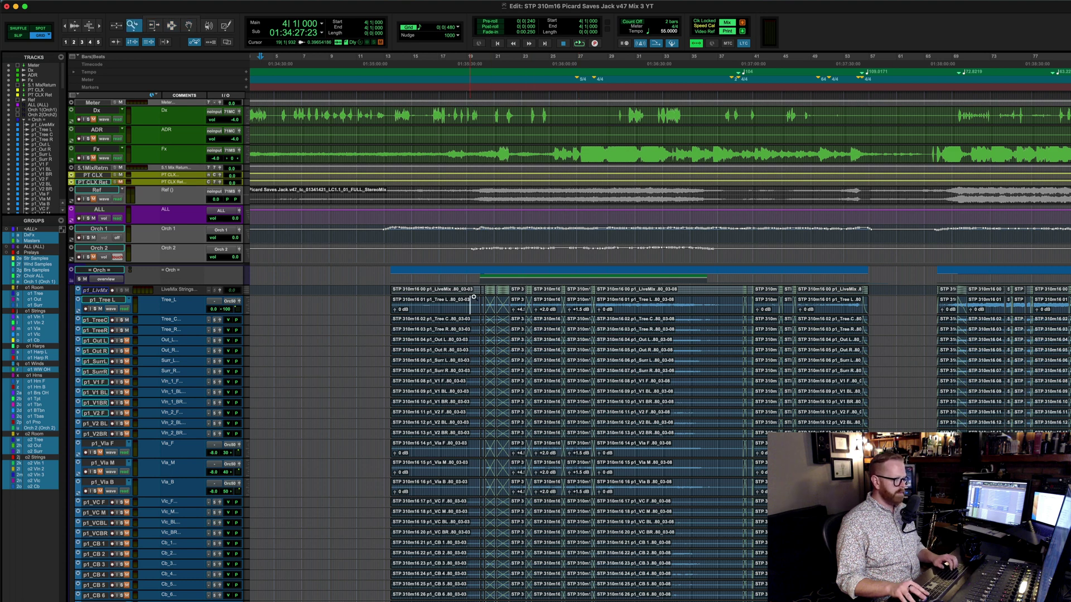
{"action": "left_click", "coordinate": [423, 289]}
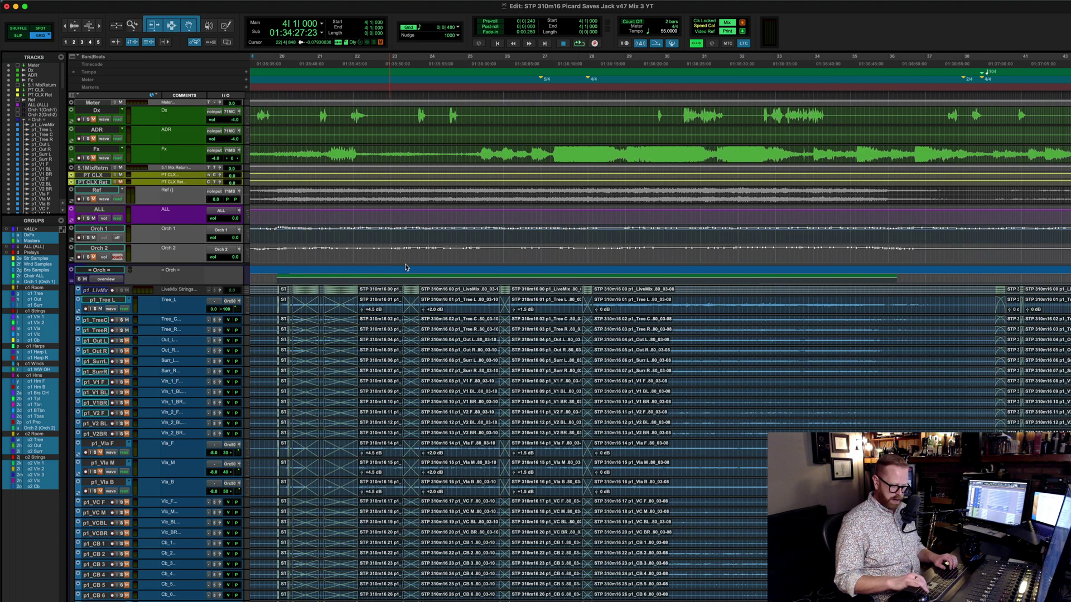
{"action": "key", "text": "space"}
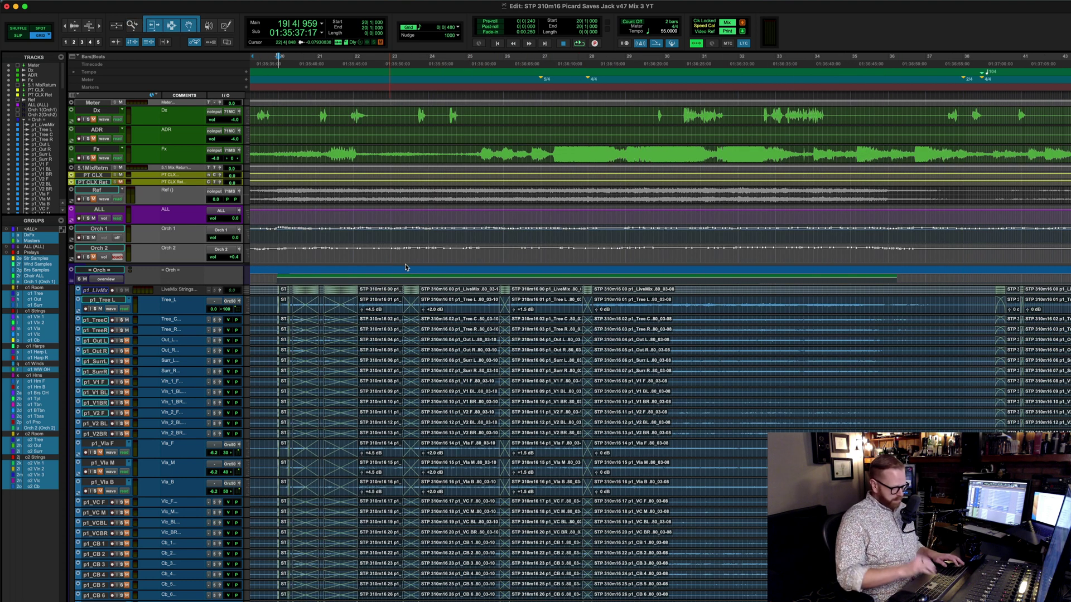
- Review the orchestra channels, reverb returns and master in the Mix window, then return to the Edit window
{"action": "key", "text": "super+equal"}
{"action": "scroll", "coordinate": [454, 330], "scroll_direction": "right", "scroll_amount": 3}
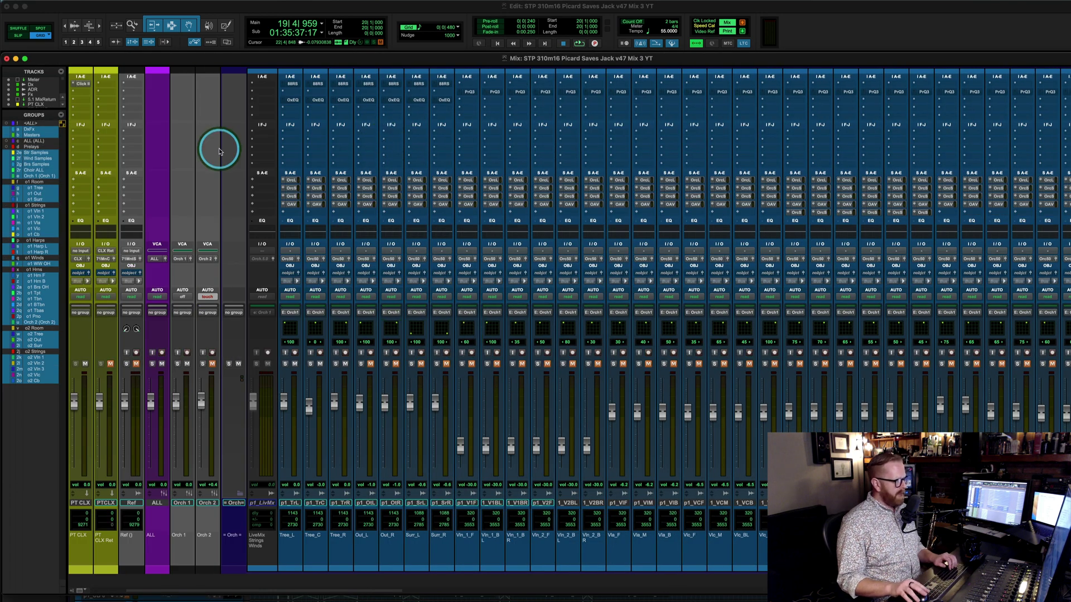
{"action": "scroll", "coordinate": [667, 190], "scroll_direction": "right", "scroll_amount": 15}
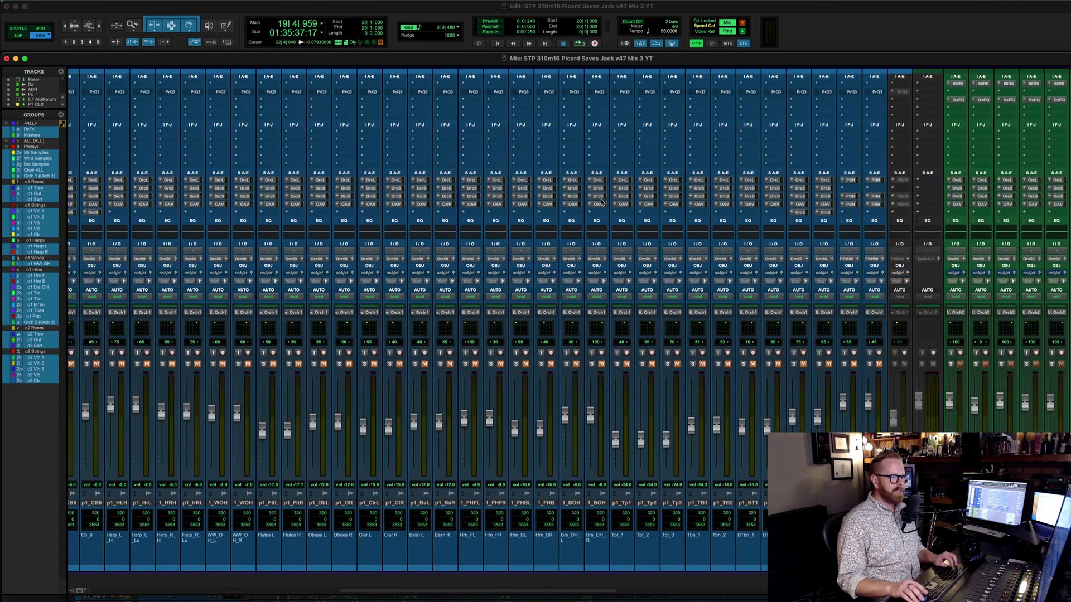
{"action": "scroll", "coordinate": [601, 202], "scroll_direction": "right", "scroll_amount": 8}
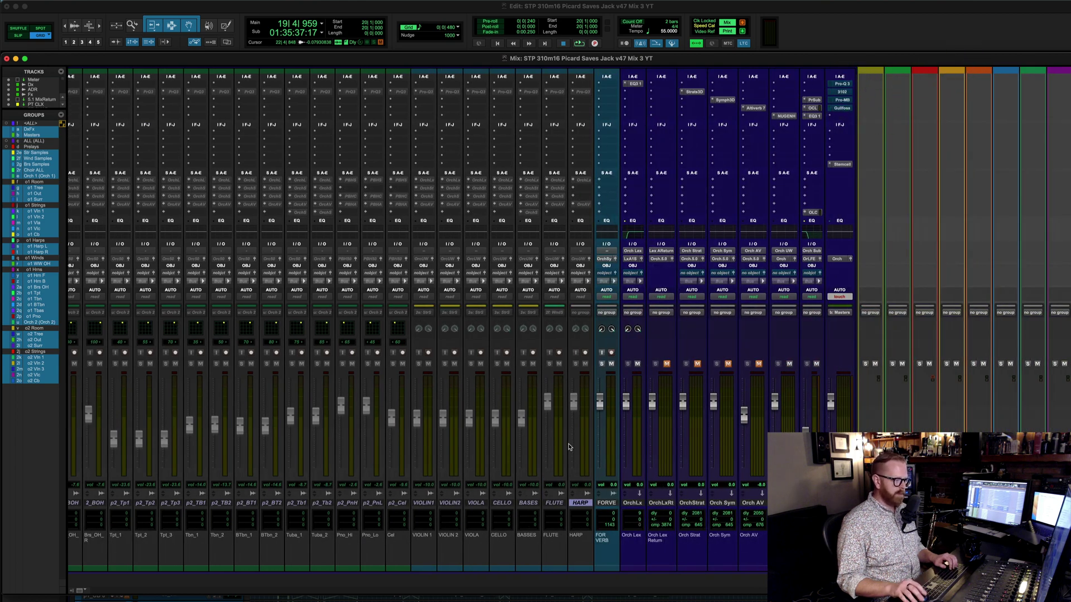
{"action": "scroll", "coordinate": [717, 400], "scroll_direction": "left", "scroll_amount": 20}
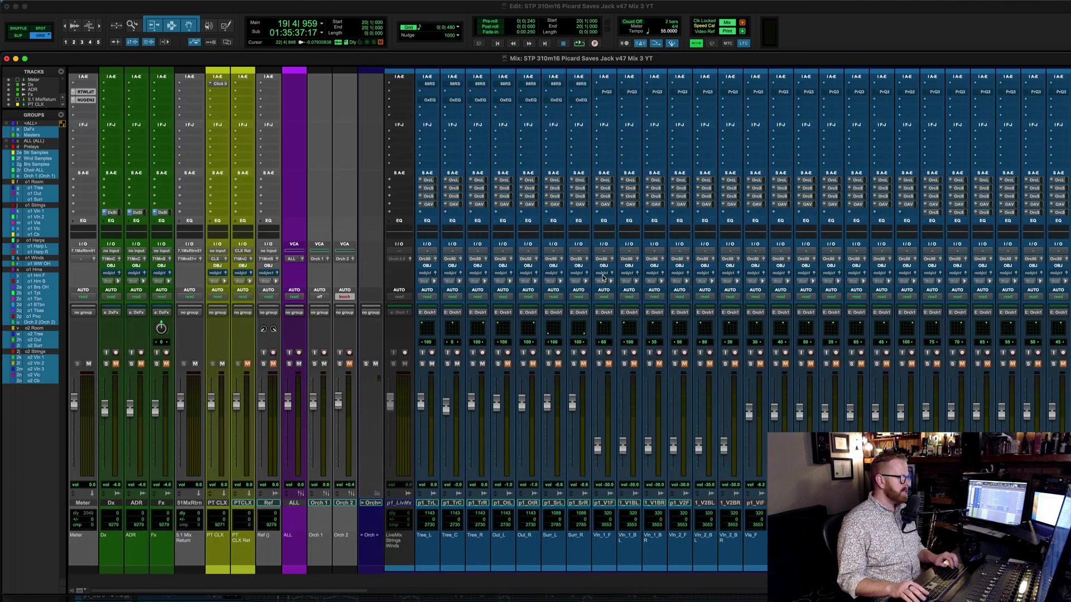
{"action": "scroll", "coordinate": [602, 278], "scroll_direction": "right", "scroll_amount": 2}
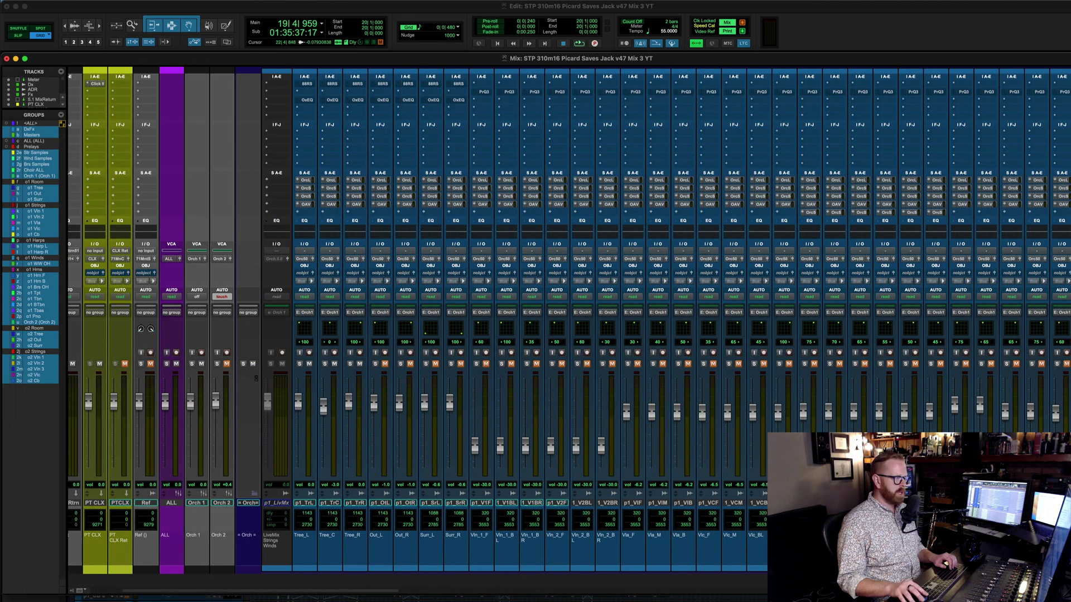
{"action": "key", "text": "super+equal"}
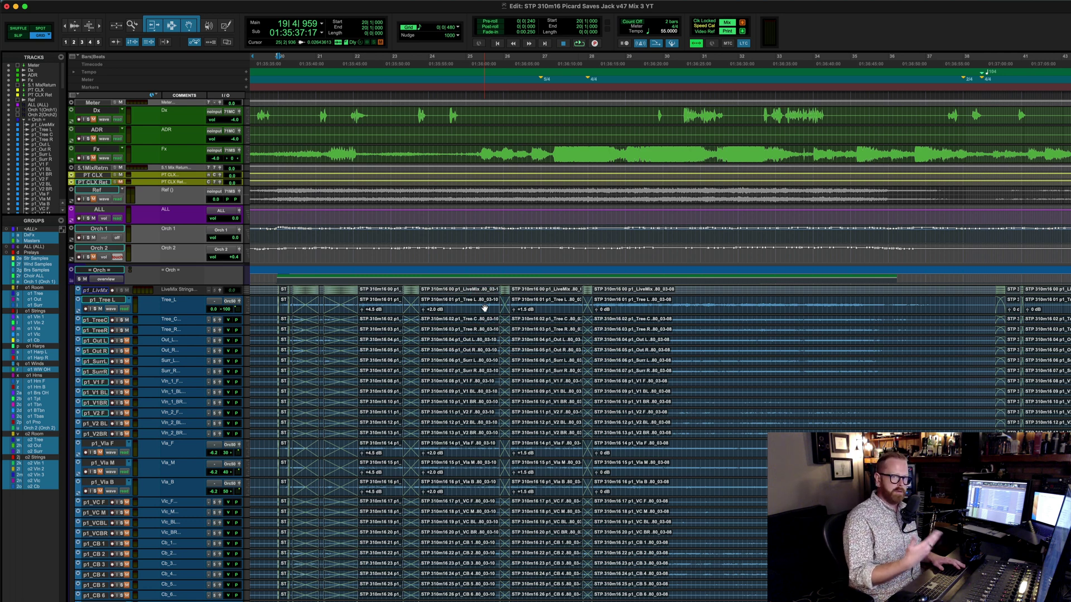
- In the Mix window, unmute the Out L and Out R room mics and solo them
{"action": "key", "text": "super+equal"}
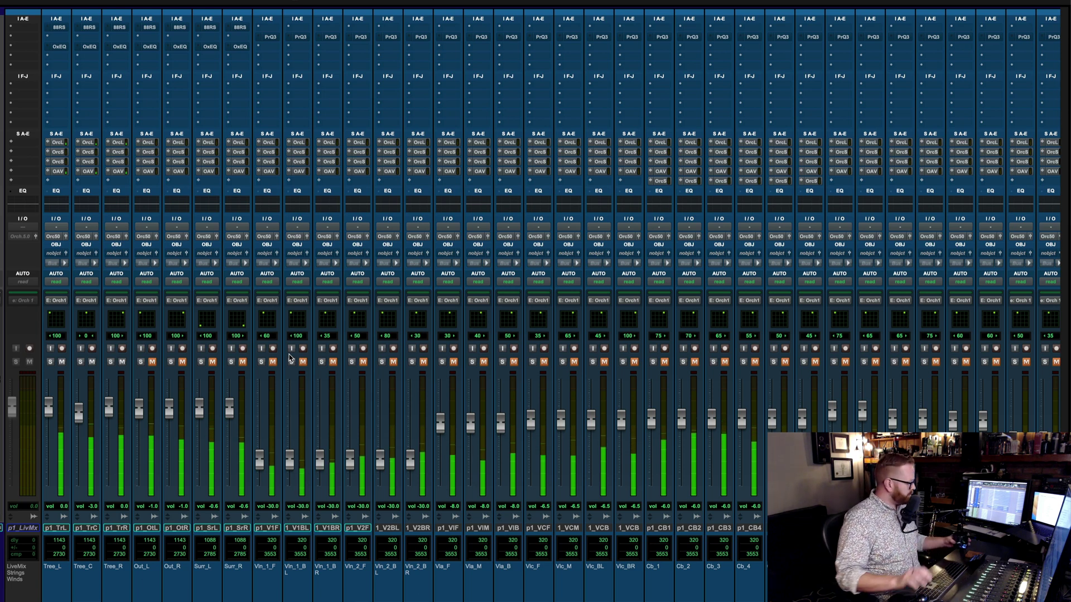
{"action": "left_click", "coordinate": [207, 431]}
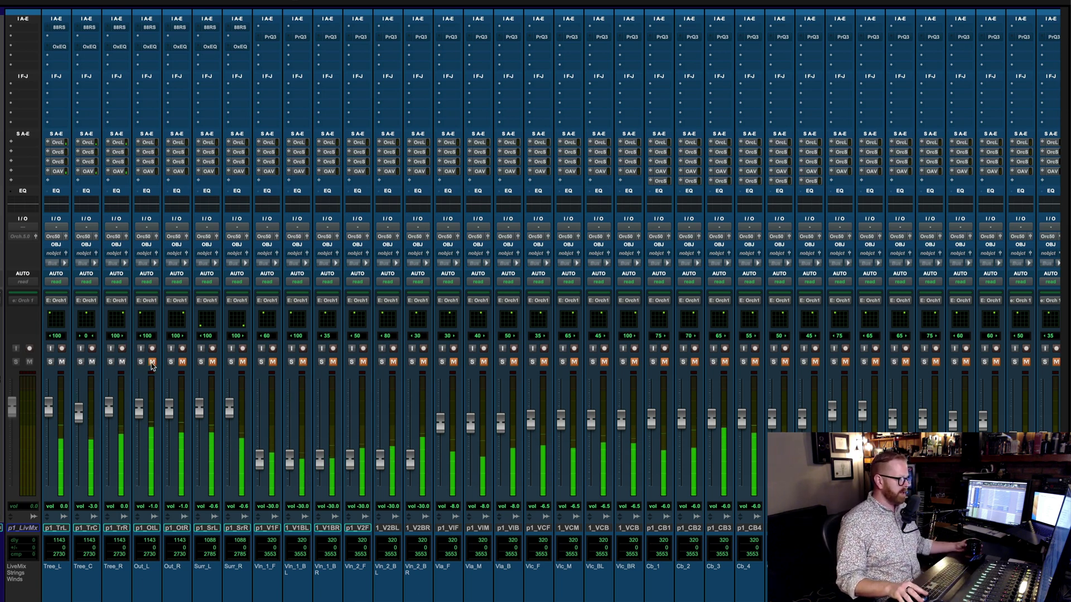
{"action": "left_click", "coordinate": [151, 362]}
{"action": "left_click", "coordinate": [143, 363]}
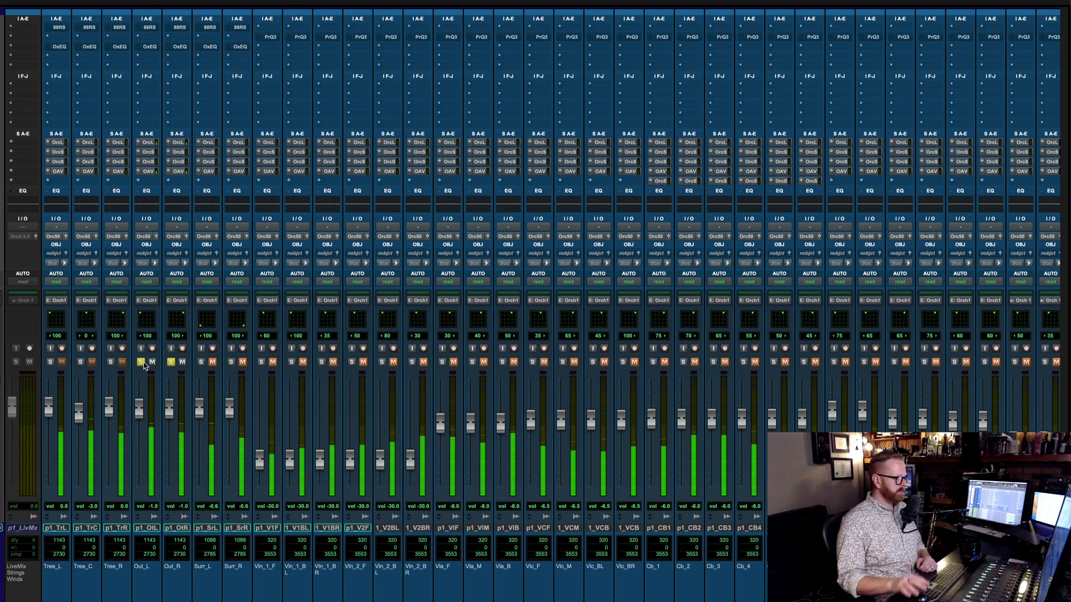
- Add the Tree L, C and R mics to the outrigger solo for comparison, then release the outriggers' solo
{"action": "left_click", "coordinate": [111, 362]}
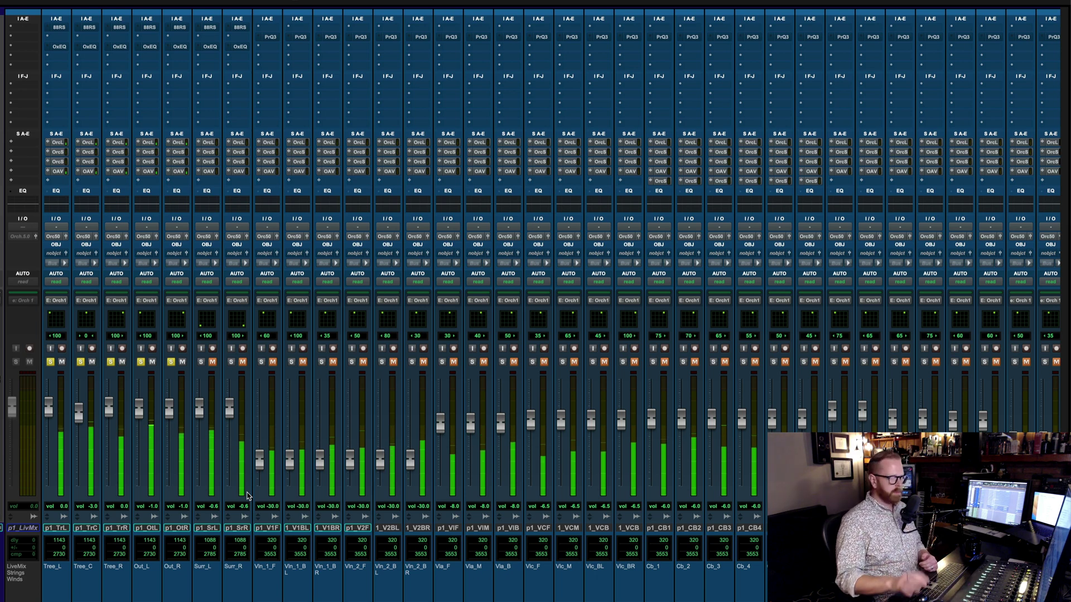
{"action": "left_click", "coordinate": [252, 493]}
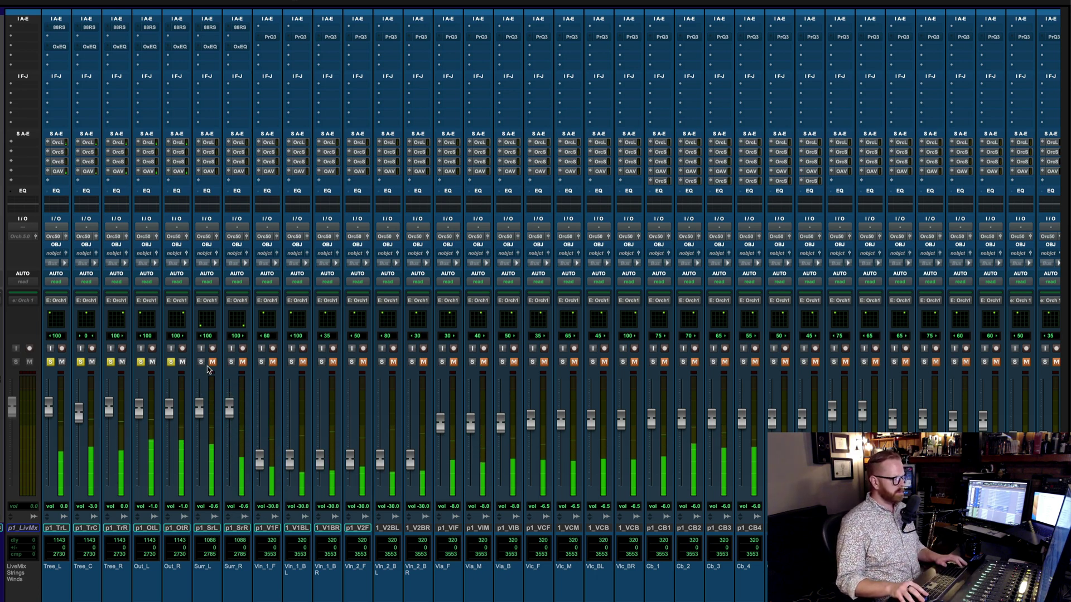
{"action": "left_click", "coordinate": [140, 361]}
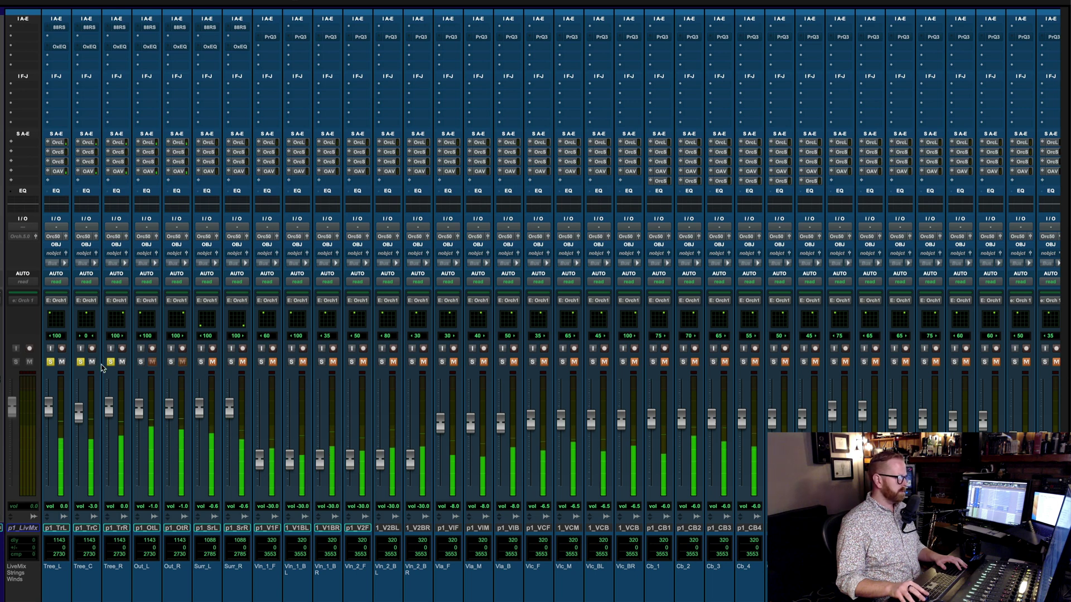
- Audition the Surr L and Surr R mics soloed in place of the tree mics, then clear the solo
{"action": "left_click", "coordinate": [111, 362]}
{"action": "left_click", "coordinate": [200, 362]}
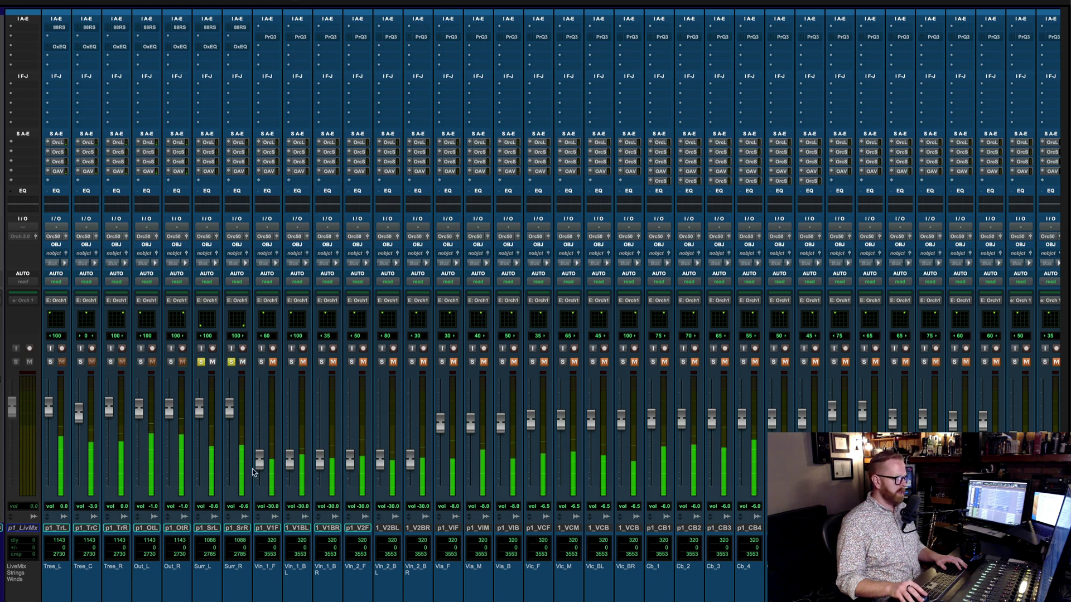
{"action": "left_click", "coordinate": [327, 549]}
{"action": "left_click", "coordinate": [231, 361]}
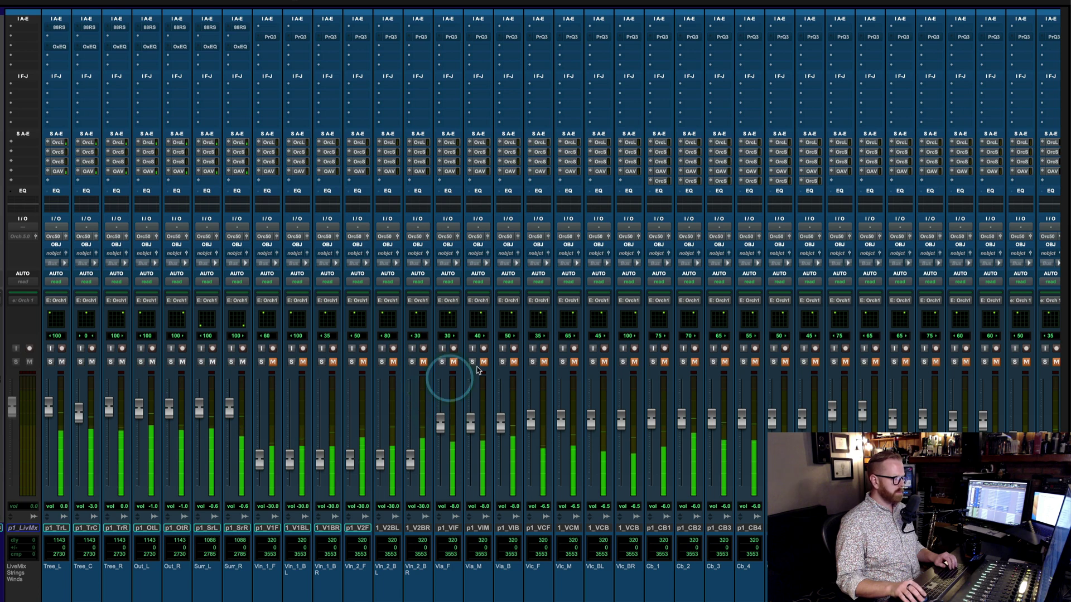
- Solo the unmuted first and second violin spot mics and play the passage from its start in the Edit window
{"action": "scroll", "coordinate": [439, 418], "scroll_direction": "right", "scroll_amount": 5}
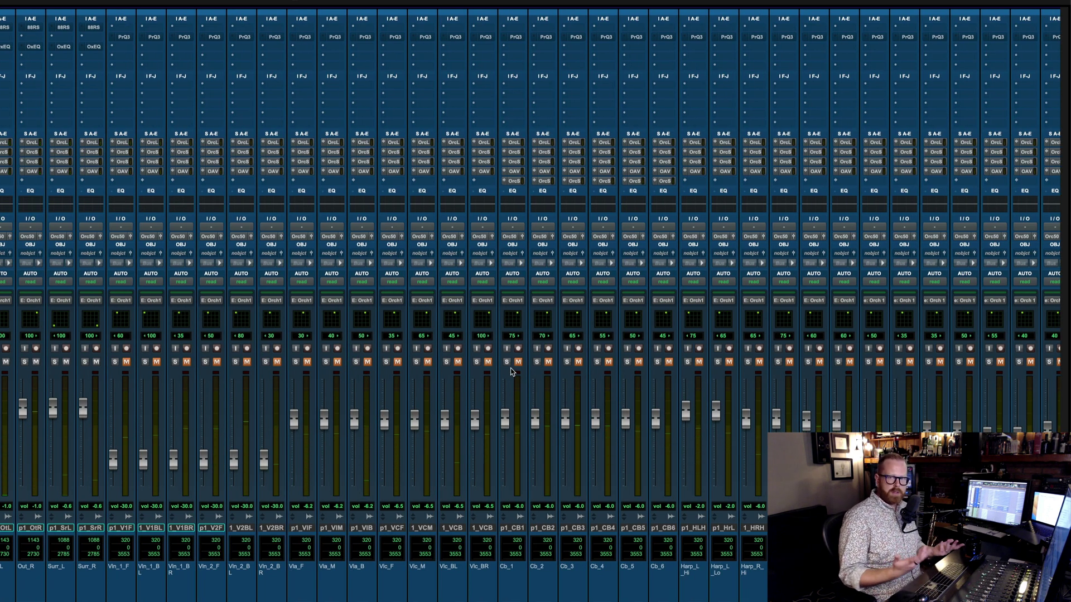
{"action": "key", "text": "super+equal"}
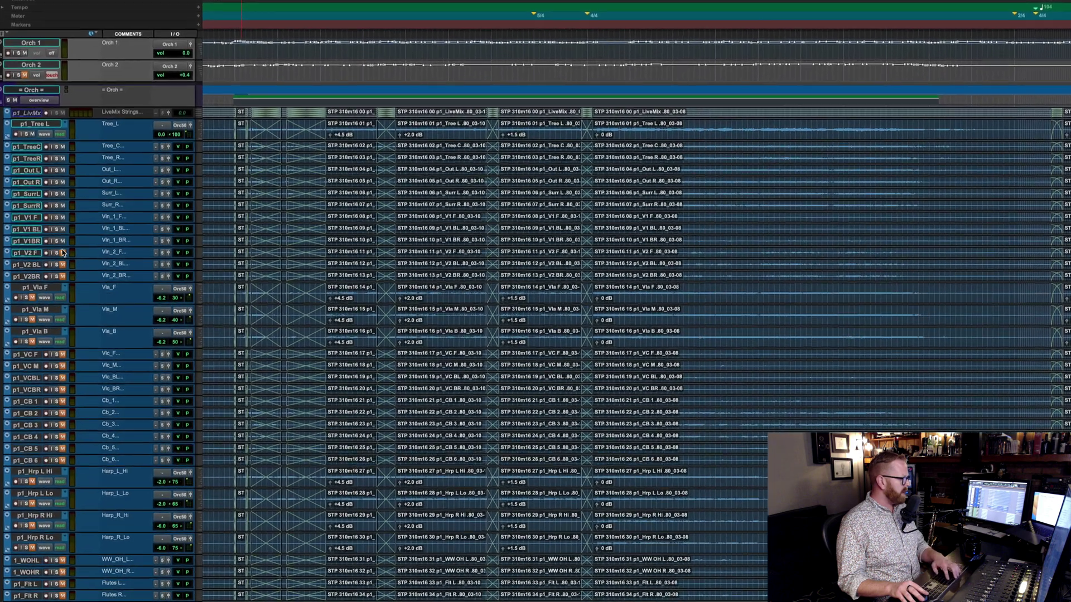
{"action": "key", "text": "super+equal"}
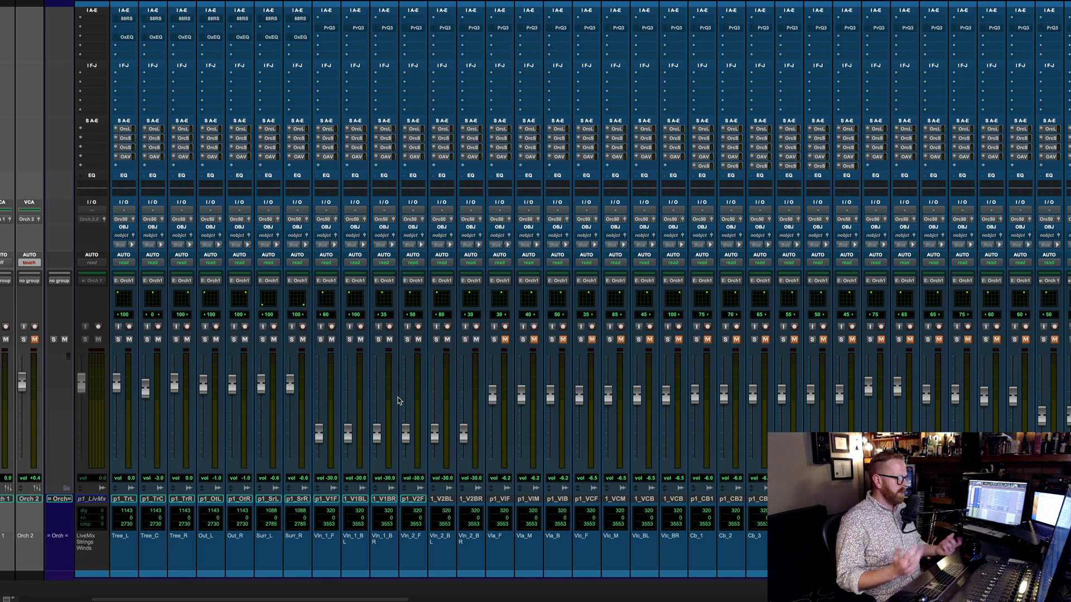
{"action": "left_click", "coordinate": [378, 339]}
{"action": "key", "text": "super+equal"}
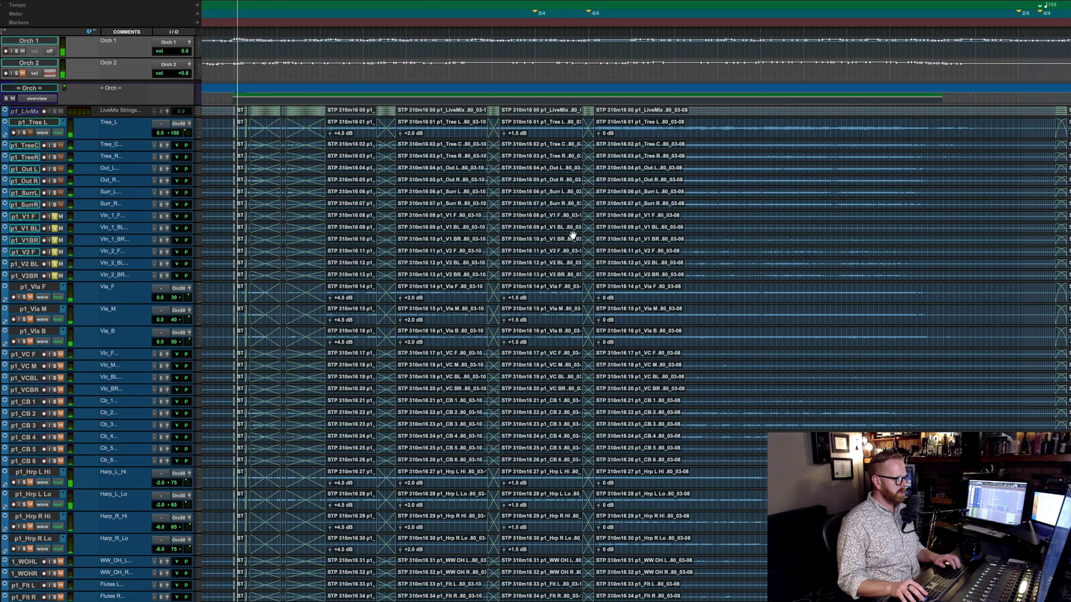
- Try raising the second violin spot mic faders to about -5.7 dB while the violins are soloed
{"action": "key", "text": "super+equal"}
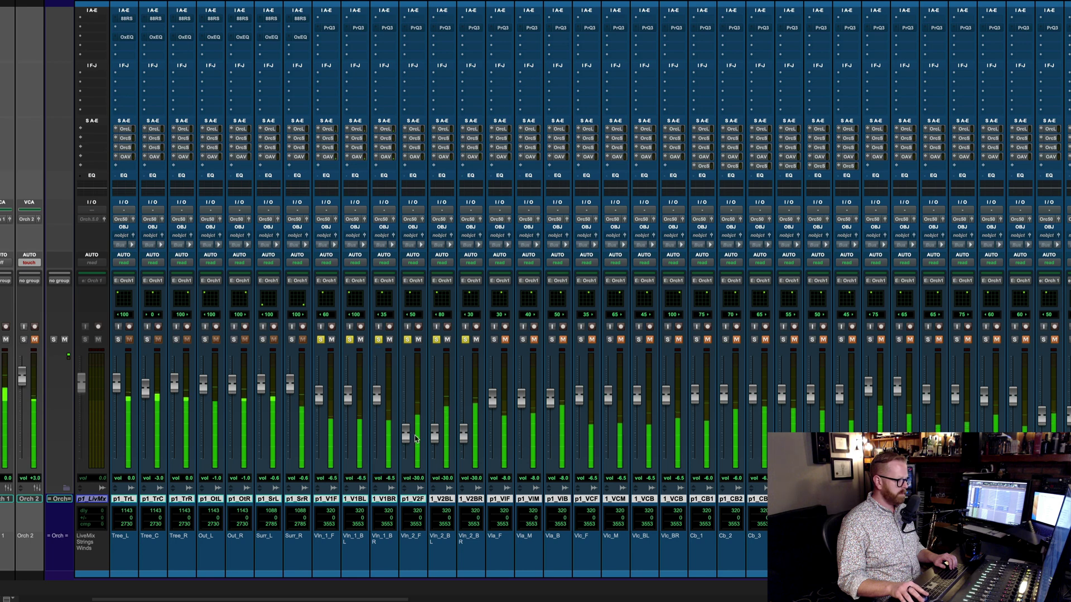
{"action": "left_click_drag", "start_coordinate": [413, 438], "coordinate": [408, 390]}
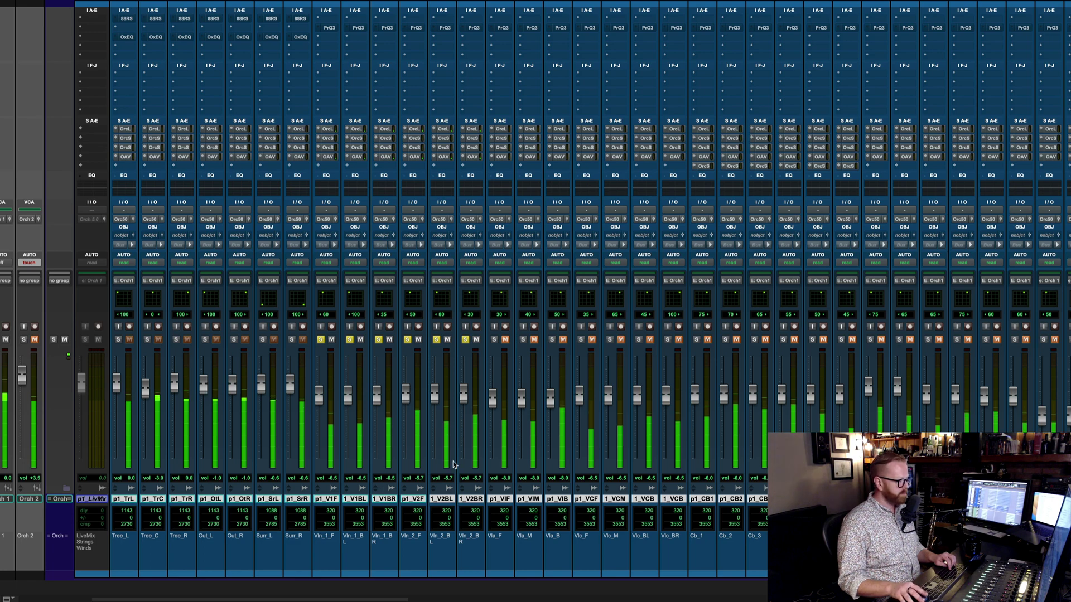
{"action": "left_click", "coordinate": [455, 392]}
{"action": "left_click", "coordinate": [495, 502]}
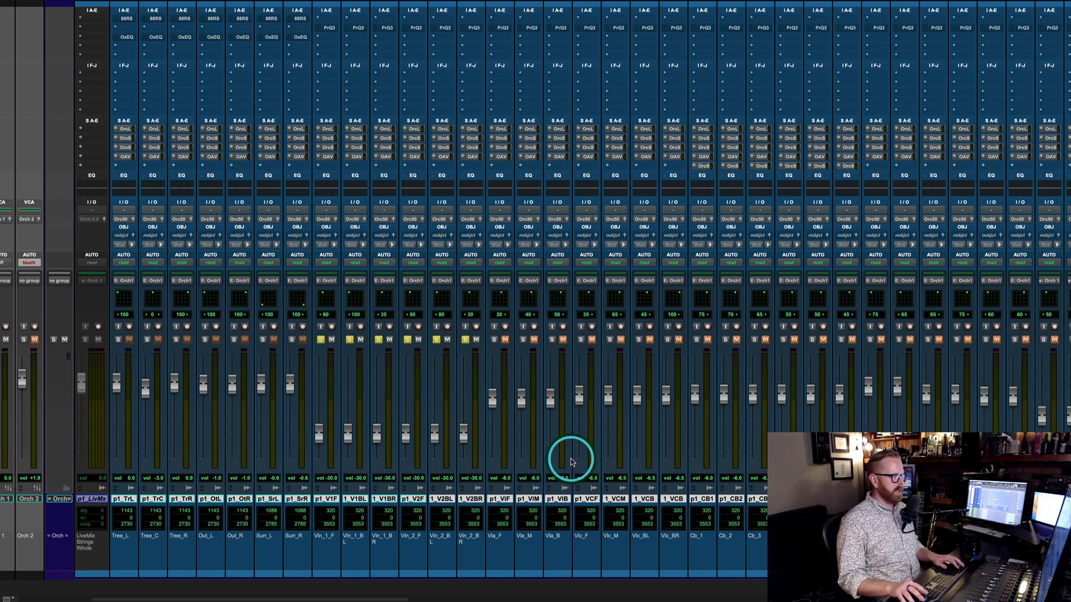
- Audition the soloed viola spot mics, then select the four cello spot mics and solo them in the violas' place
{"action": "key", "text": "super+equal"}
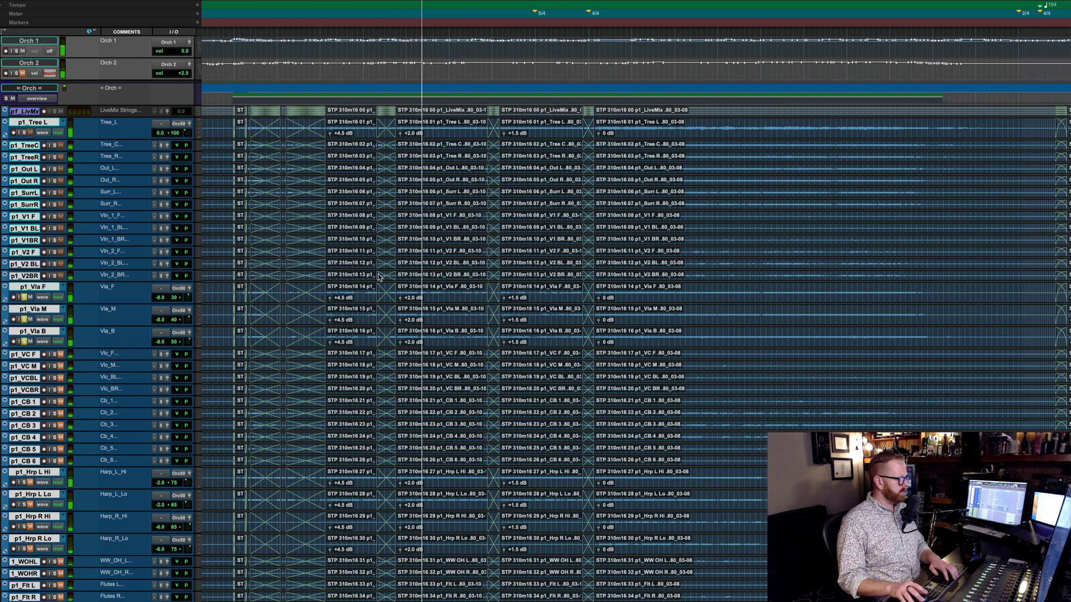
{"action": "key", "text": "ctrl+equal"}
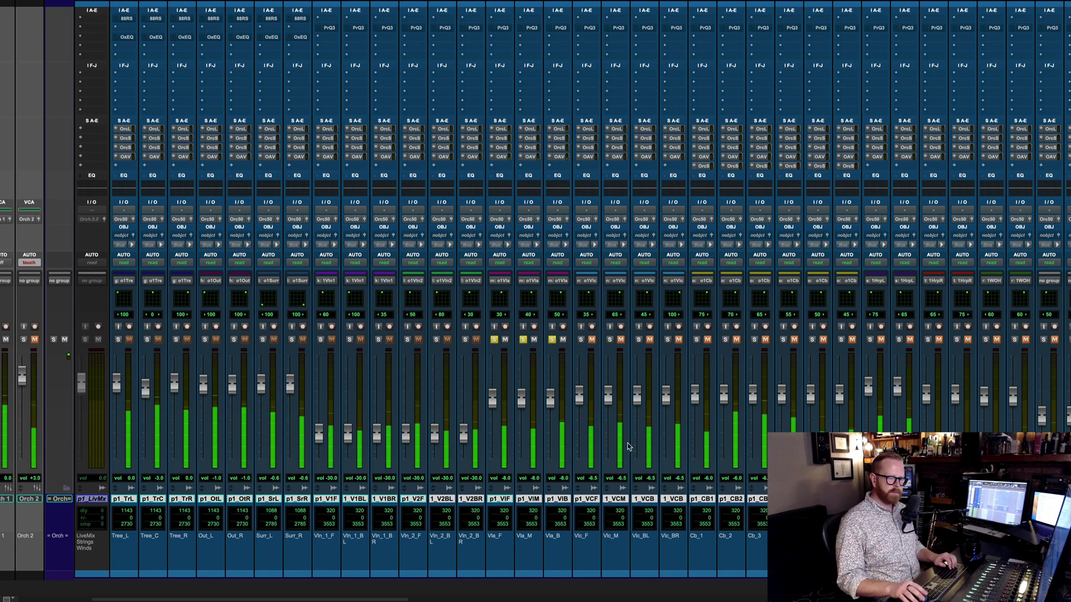
{"action": "scroll", "coordinate": [536, 459], "scroll_direction": "right", "scroll_amount": 3}
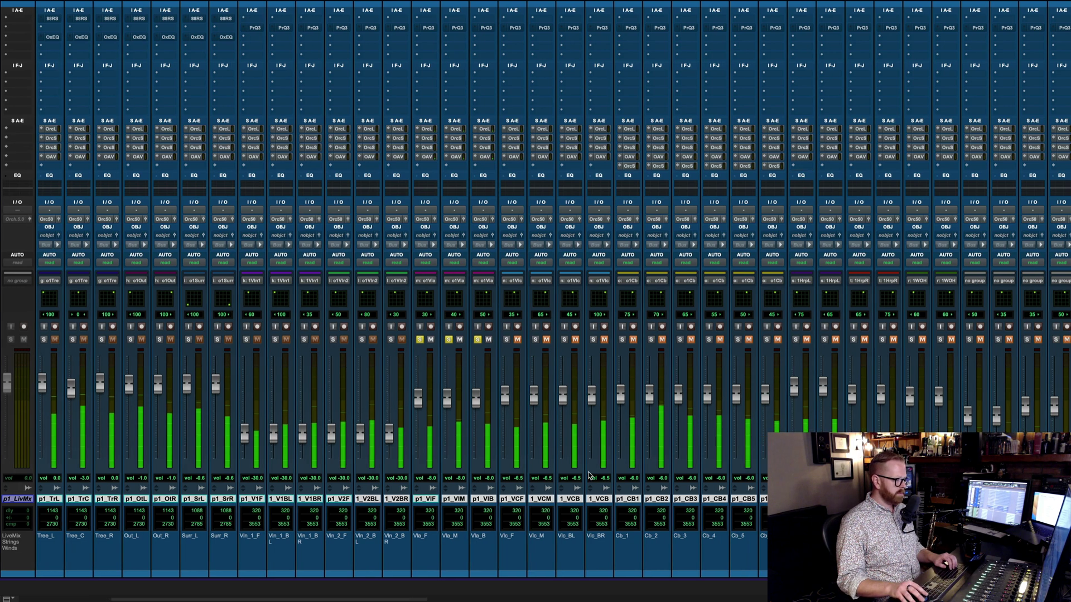
{"action": "left_click_drag", "start_coordinate": [512, 498], "coordinate": [598, 500]}
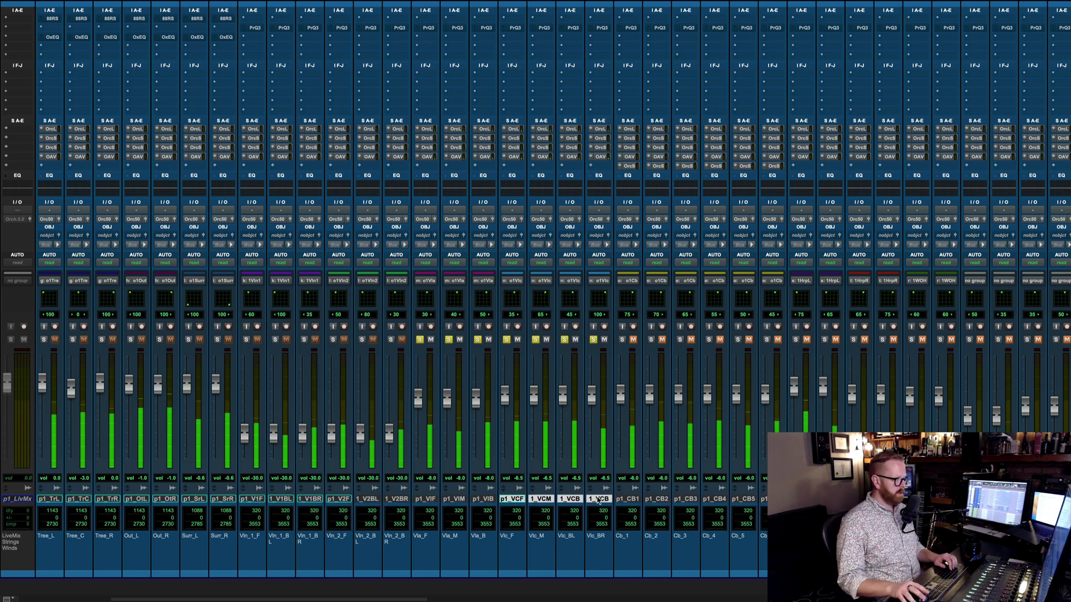
{"action": "left_click", "coordinate": [477, 340]}
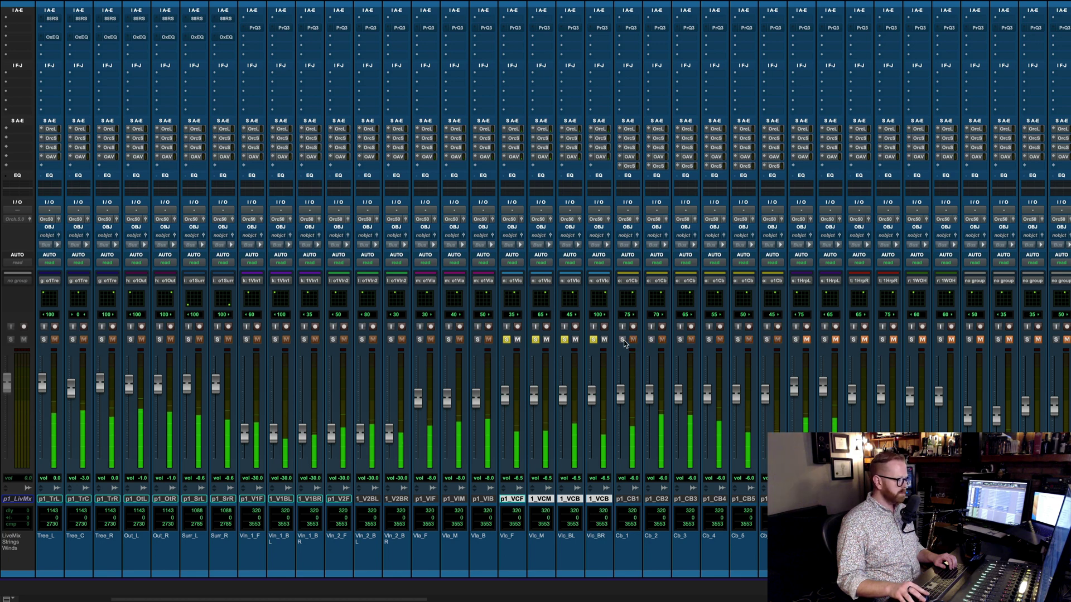
- Solo the double basses in place of the cellos, then select the violins through cellos and add them to the solo
{"action": "key", "text": "super+equal"}
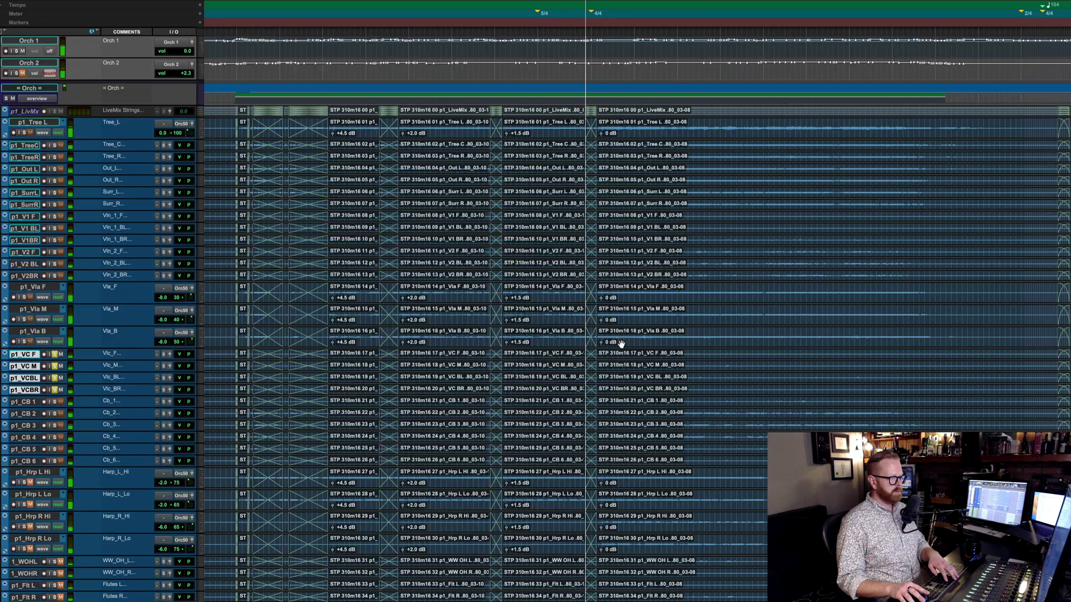
{"action": "key", "text": "super+equal"}
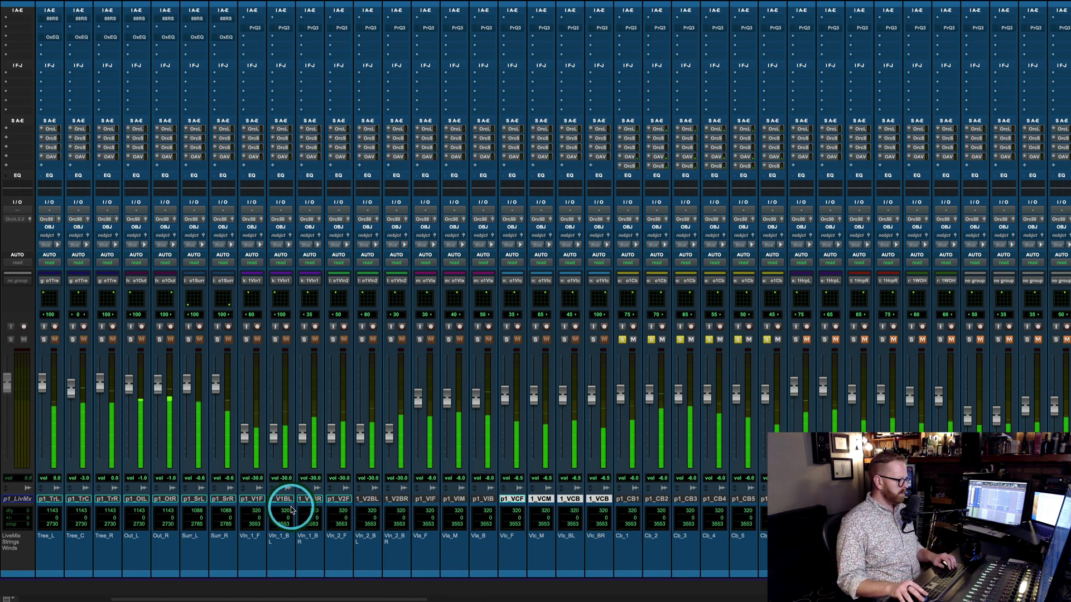
{"action": "left_click", "coordinate": [251, 499], "text": "shift"}
{"action": "key", "text": "shift+s"}
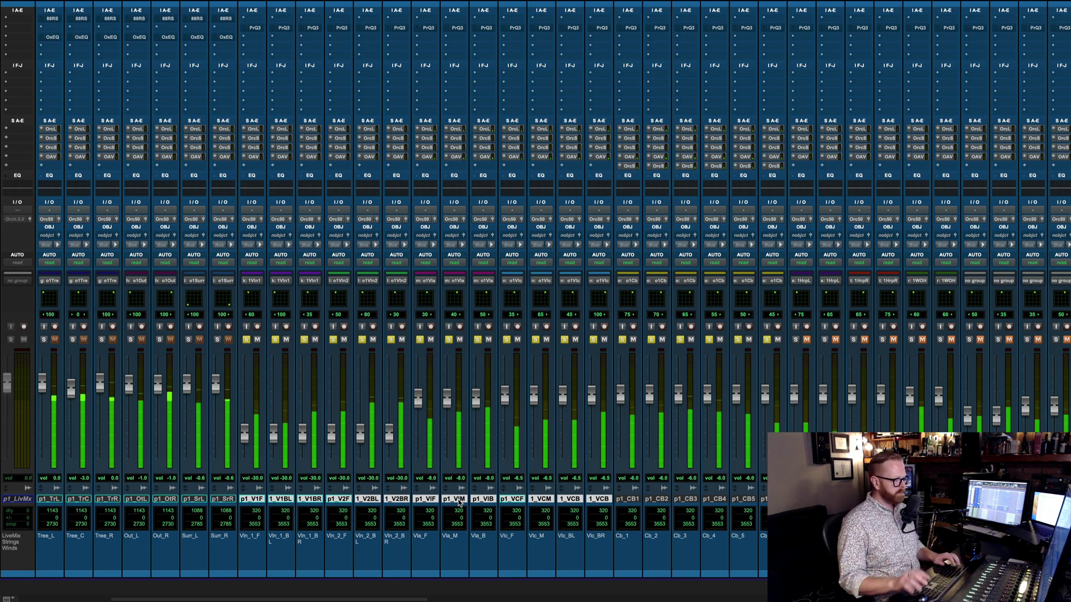
{"action": "left_click", "coordinate": [457, 500]}
{"action": "left_click", "coordinate": [533, 397]}
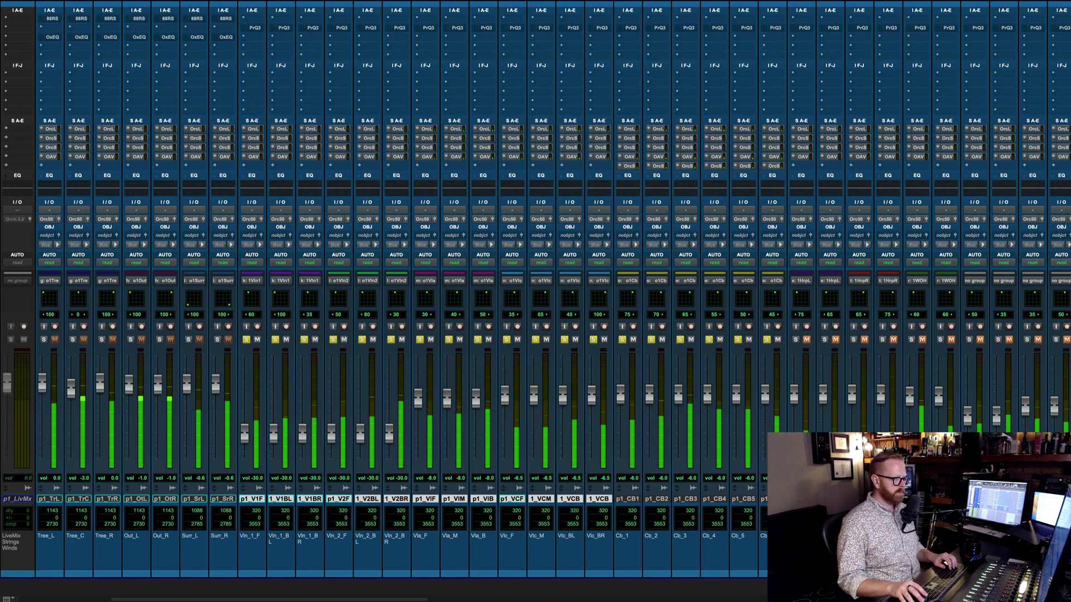
- Select the four harp mic tracks, solo them, and audition them while checking their channels in the Mix window
{"action": "key", "text": "super+equal"}
{"action": "scroll", "coordinate": [607, 341], "scroll_direction": "down", "scroll_amount": 10}
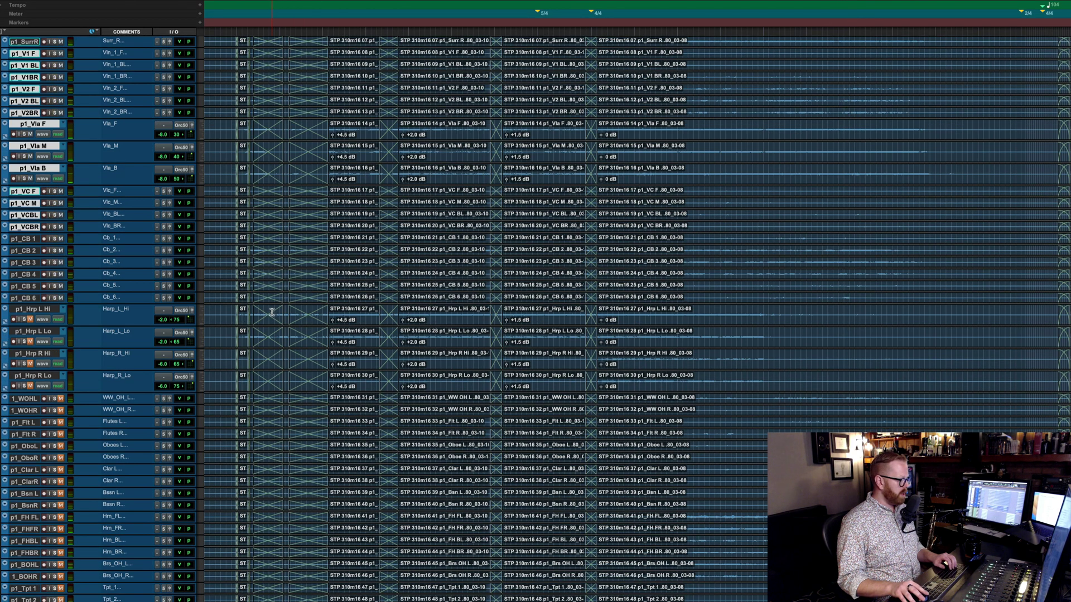
{"action": "left_click_drag", "start_coordinate": [270, 315], "coordinate": [268, 361]}
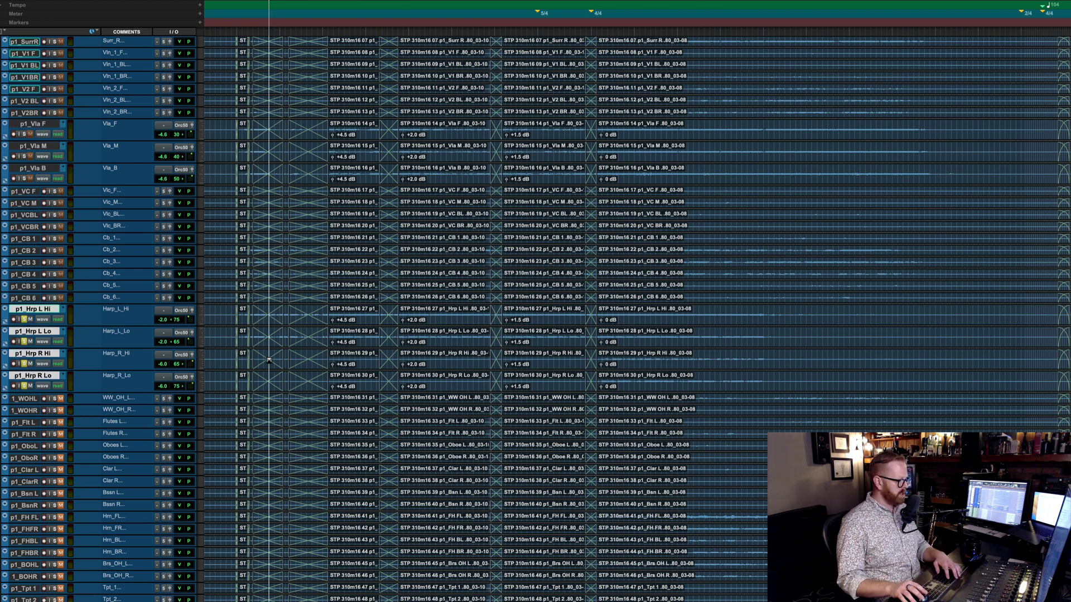
{"action": "key", "text": "super+equal"}
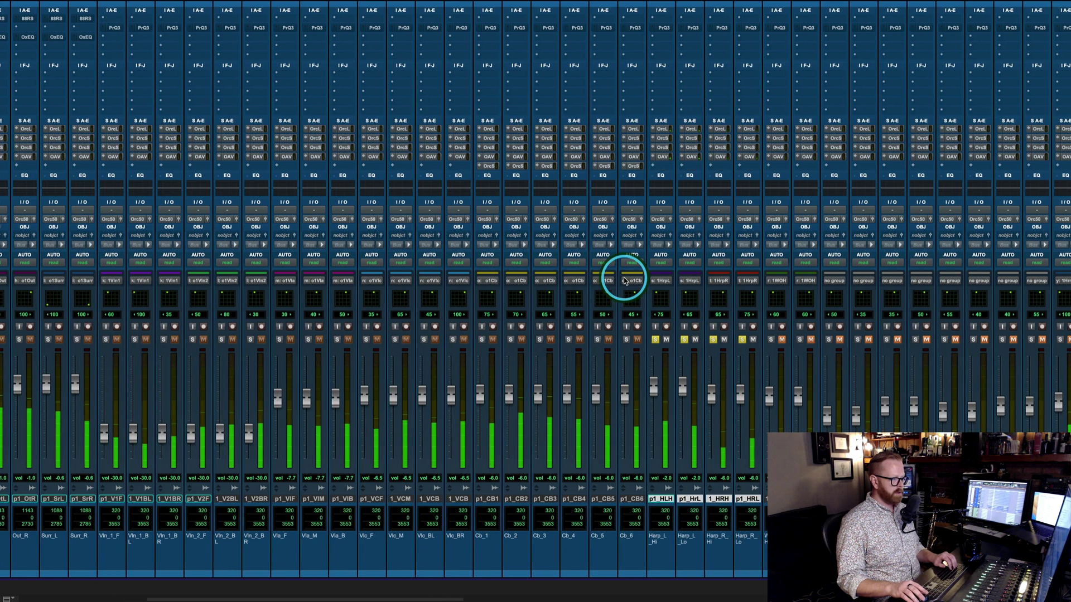
{"action": "scroll", "coordinate": [625, 280], "scroll_direction": "right", "scroll_amount": 8}
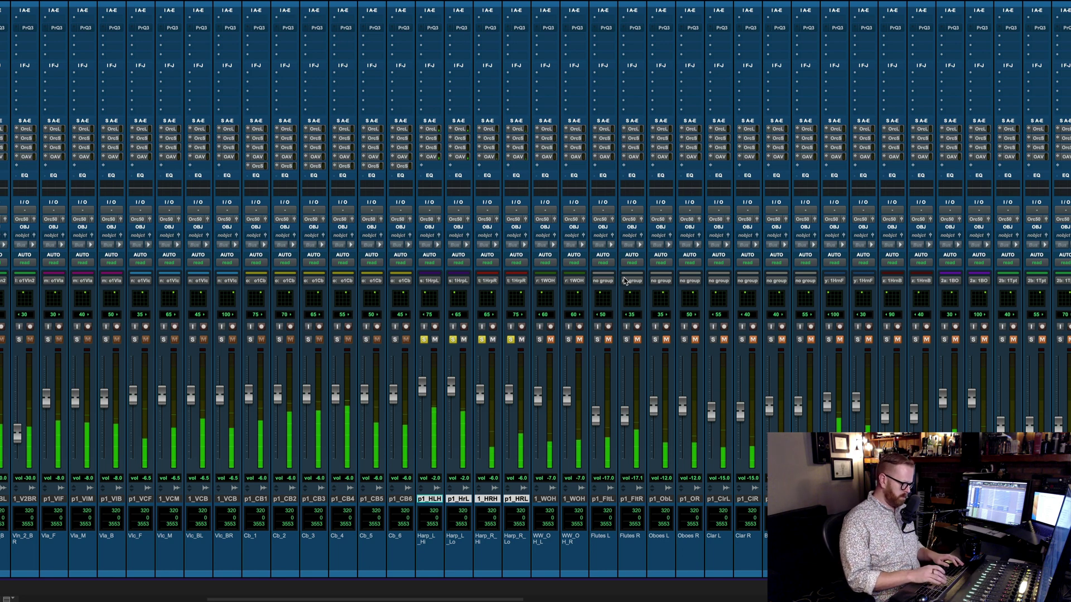
{"action": "key", "text": "super+equal"}
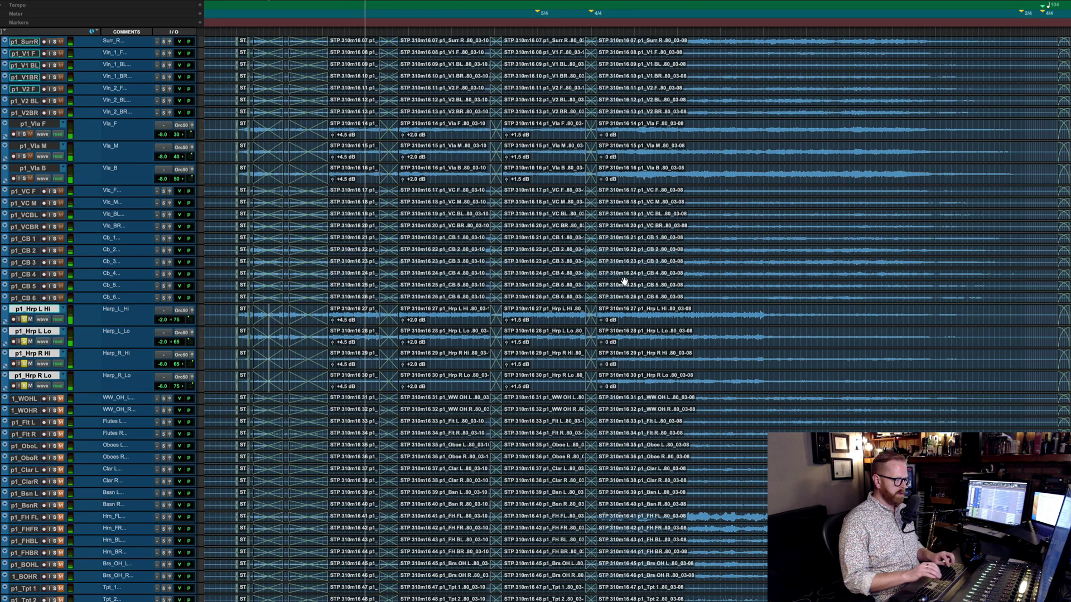
- Select the left and right woodwind overhead tracks, solo them in place of the harps, and start playback
{"action": "left_click", "coordinate": [592, 353]}
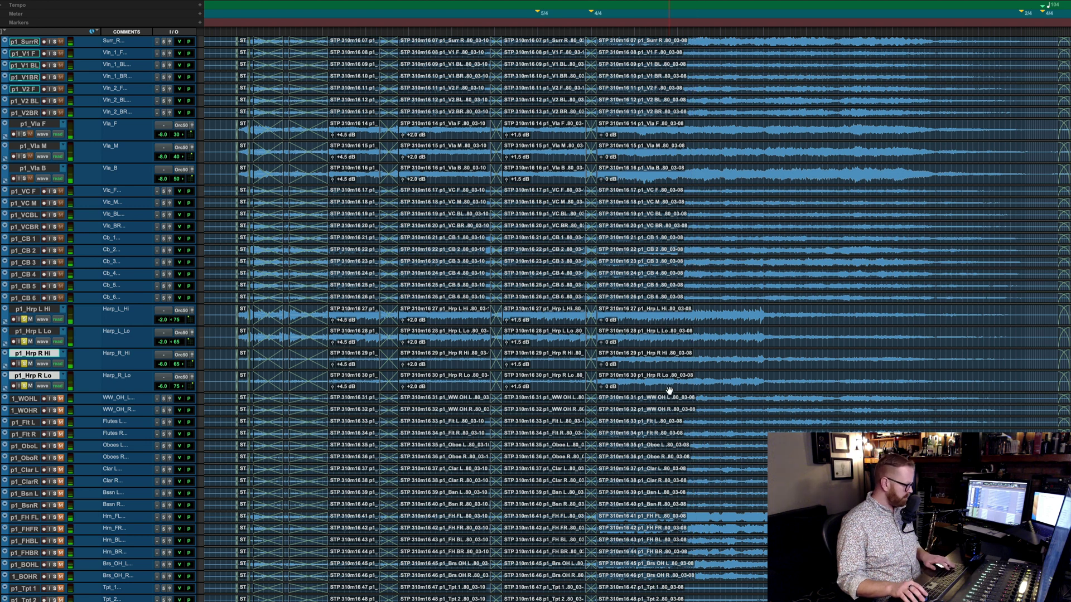
{"action": "scroll", "coordinate": [665, 368], "scroll_direction": "down", "scroll_amount": 4}
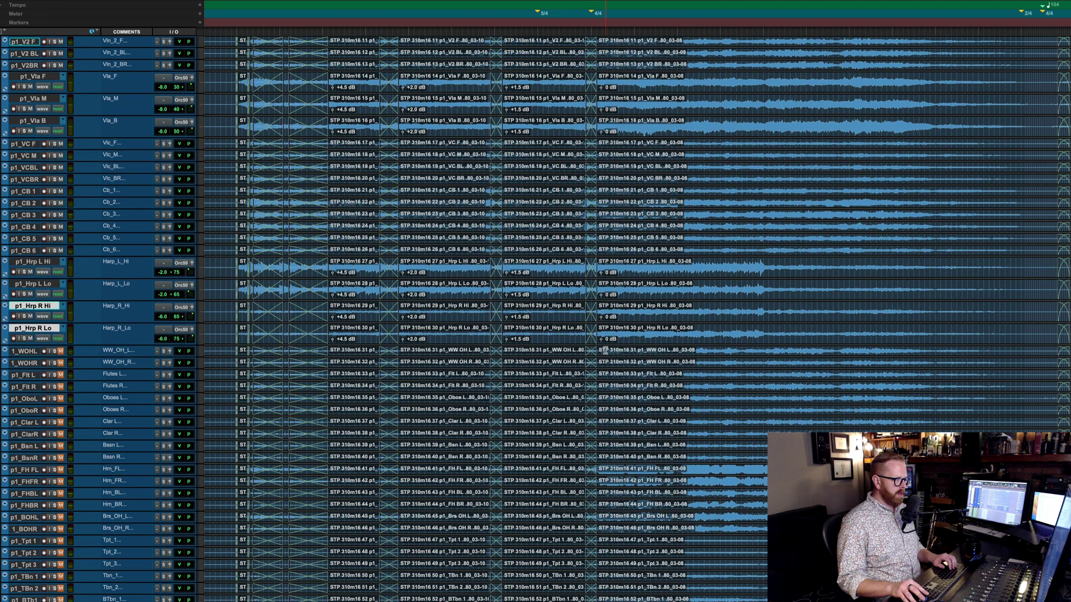
{"action": "left_click", "coordinate": [607, 350]}
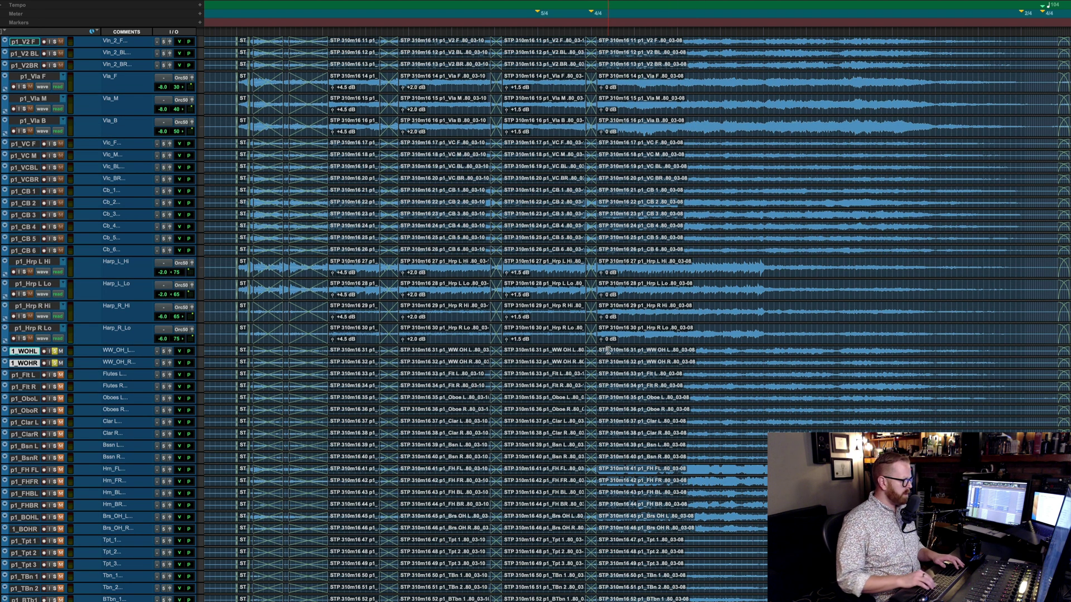
{"action": "left_click", "coordinate": [662, 370]}
{"action": "key", "text": "space"}
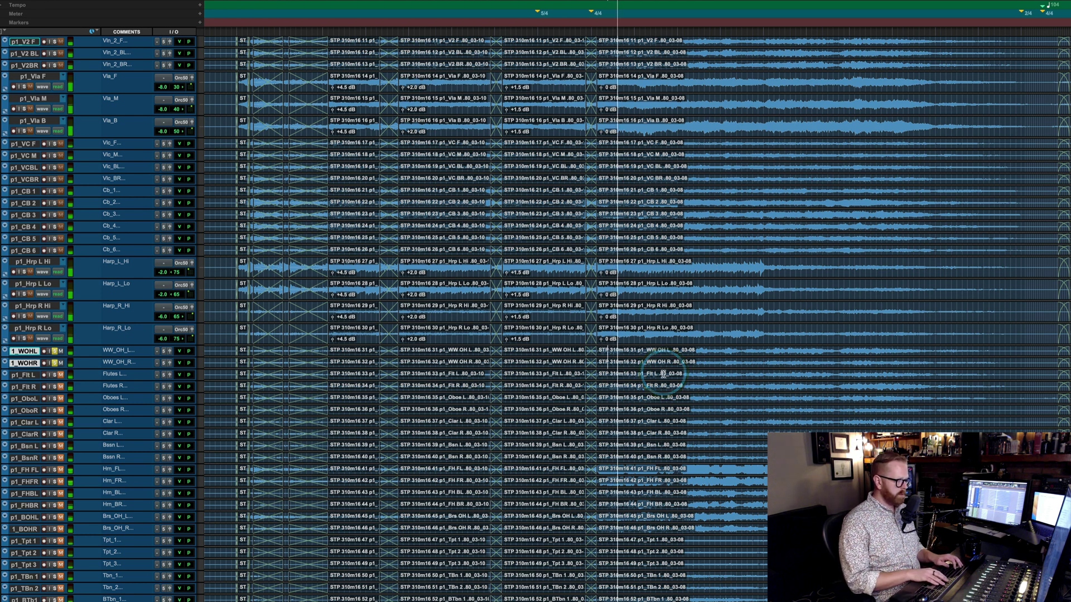
- Move forward along the timeline to the .86_09 take clips and play the soloed woodwind overheads there
{"action": "key", "text": "ctrl+equal"}
{"action": "left_click", "coordinate": [659, 371]}
{"action": "key", "text": "ctrl+equal"}
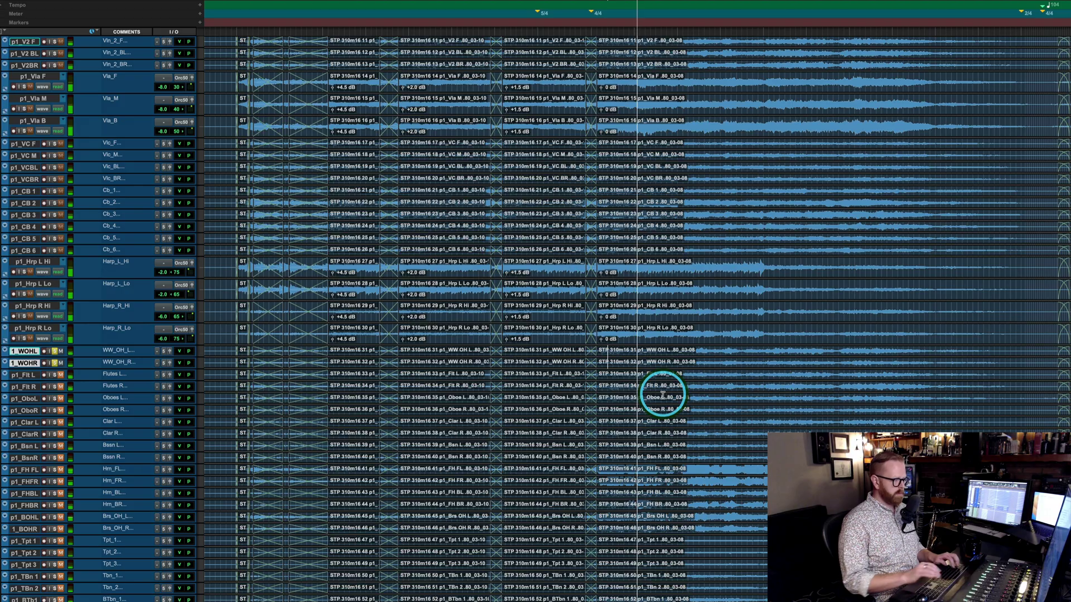
{"action": "scroll", "coordinate": [729, 324], "scroll_direction": "right", "scroll_amount": 15}
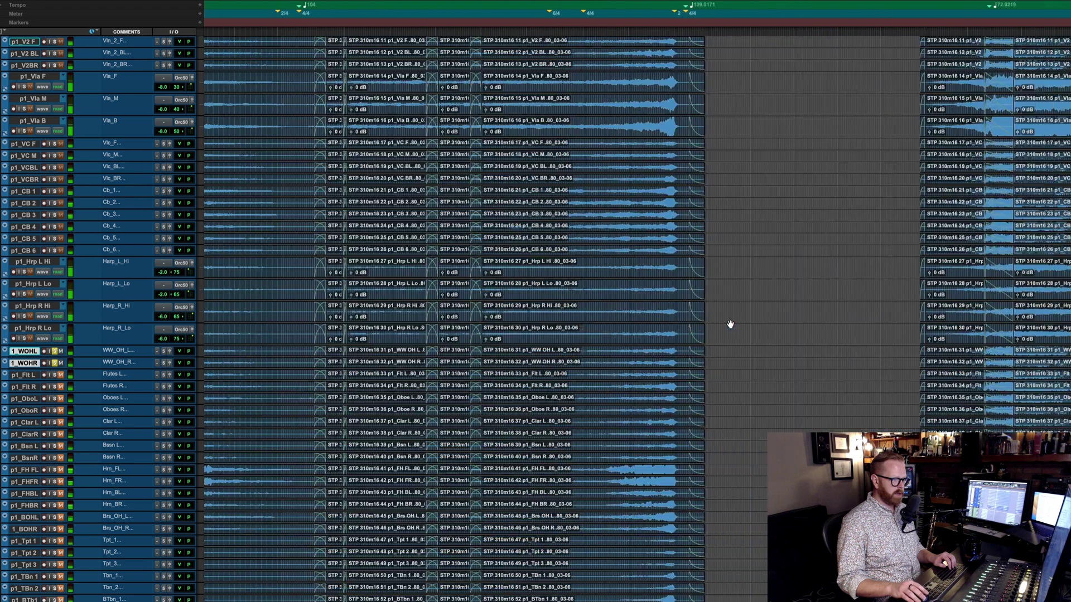
{"action": "scroll", "coordinate": [729, 323], "scroll_direction": "right", "scroll_amount": 4}
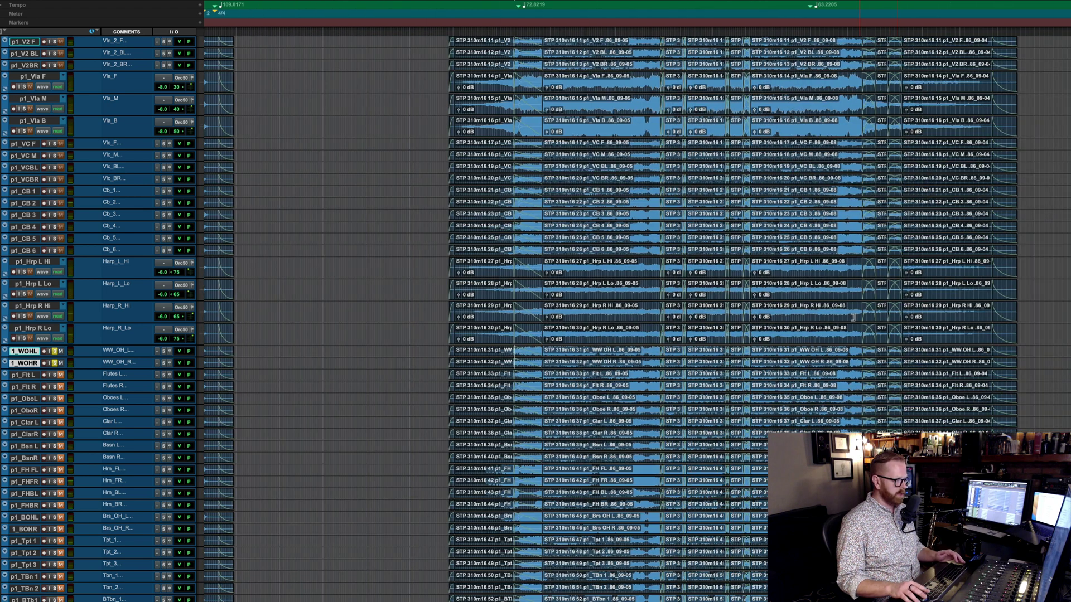
{"action": "scroll", "coordinate": [768, 384], "scroll_direction": "right", "scroll_amount": 4}
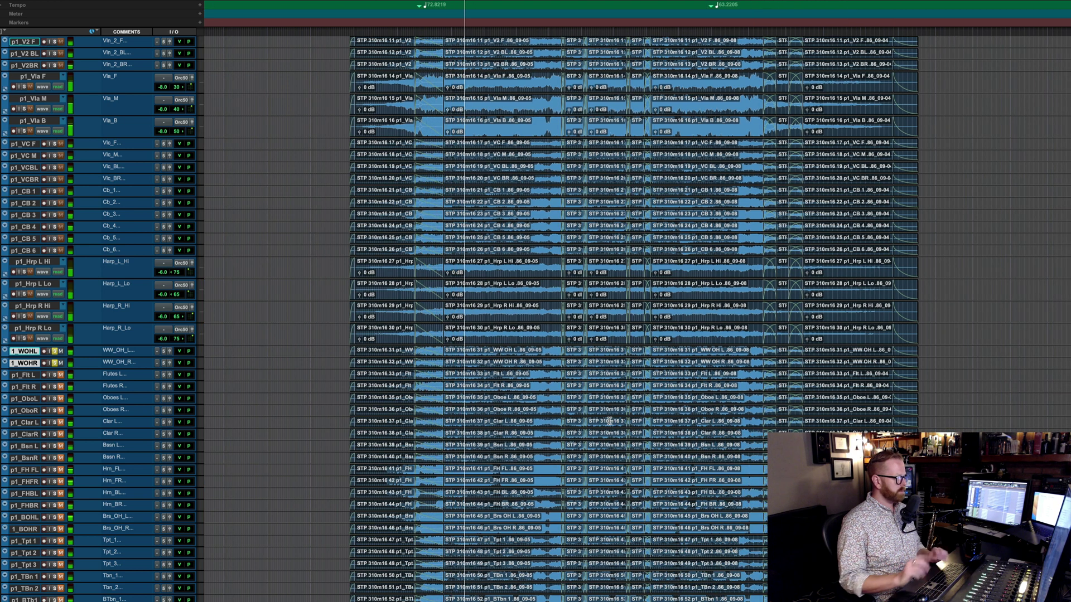
- Add the flute, oboe, clarinet and bassoon spot mics to the solo, then reselect the two woodwind overhead tracks
{"action": "scroll", "coordinate": [205, 368], "scroll_direction": "down", "scroll_amount": 5}
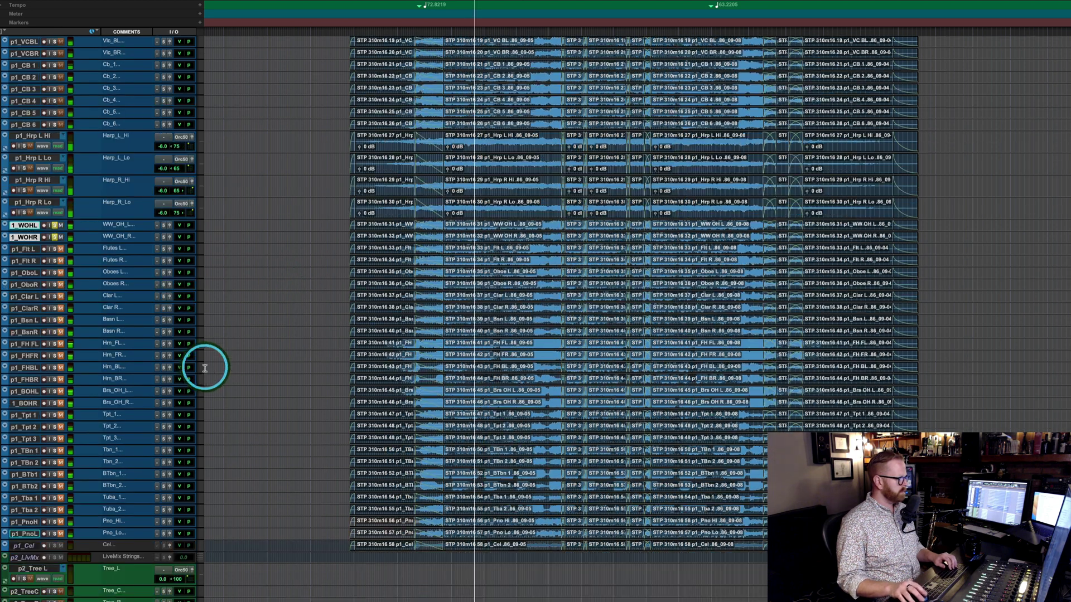
{"action": "left_click", "coordinate": [24, 250]}
{"action": "left_click", "coordinate": [28, 332], "text": "shift"}
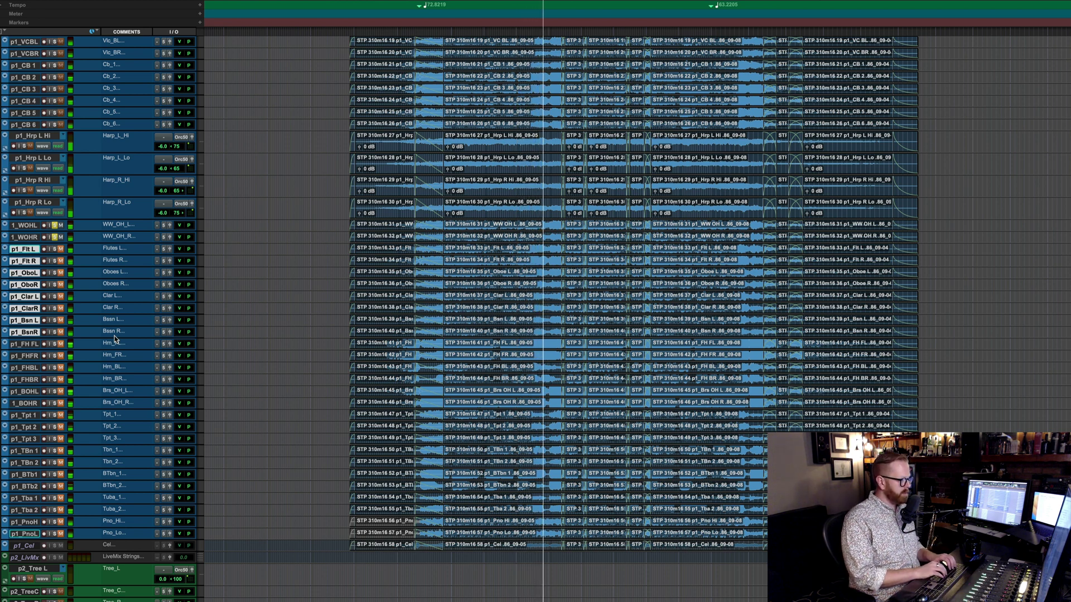
{"action": "key", "text": "shift+s"}
{"action": "left_click", "coordinate": [24, 225]}
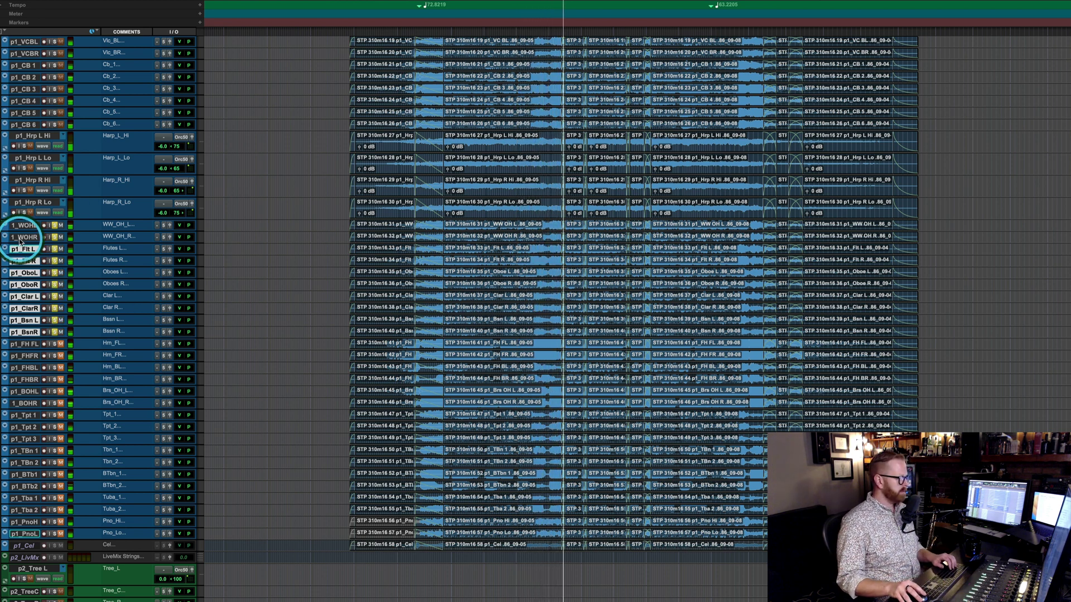
{"action": "left_click", "coordinate": [23, 237], "text": "shift"}
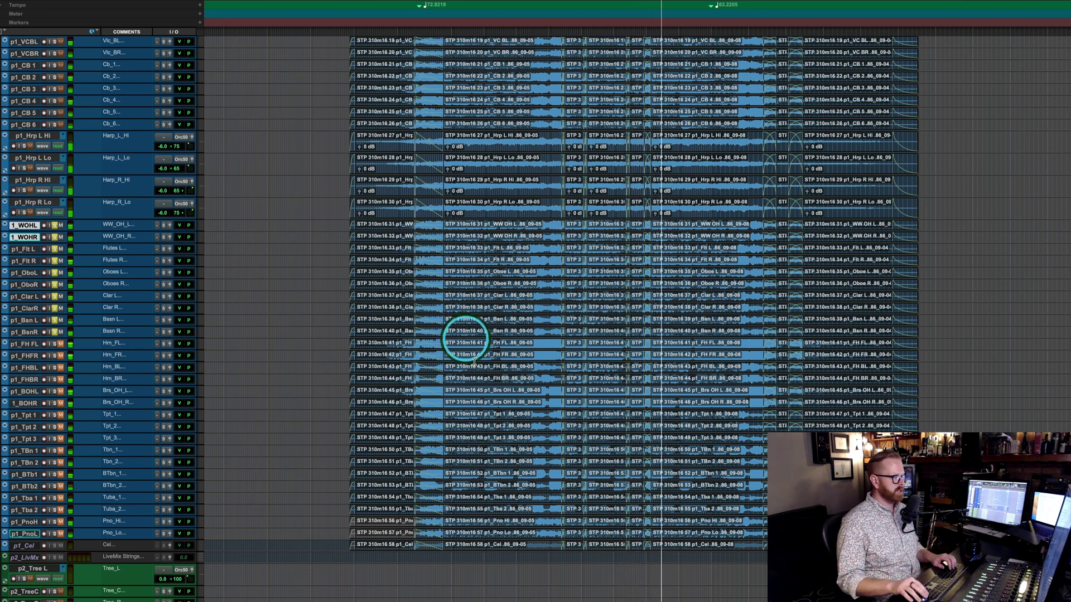
- Select all the woodwind mics and clear their solo, then solo and audition the two front French horn mics
{"action": "left_click", "coordinate": [25, 332], "text": "shift"}
{"action": "scroll", "coordinate": [473, 270], "scroll_direction": "down", "scroll_amount": 3}
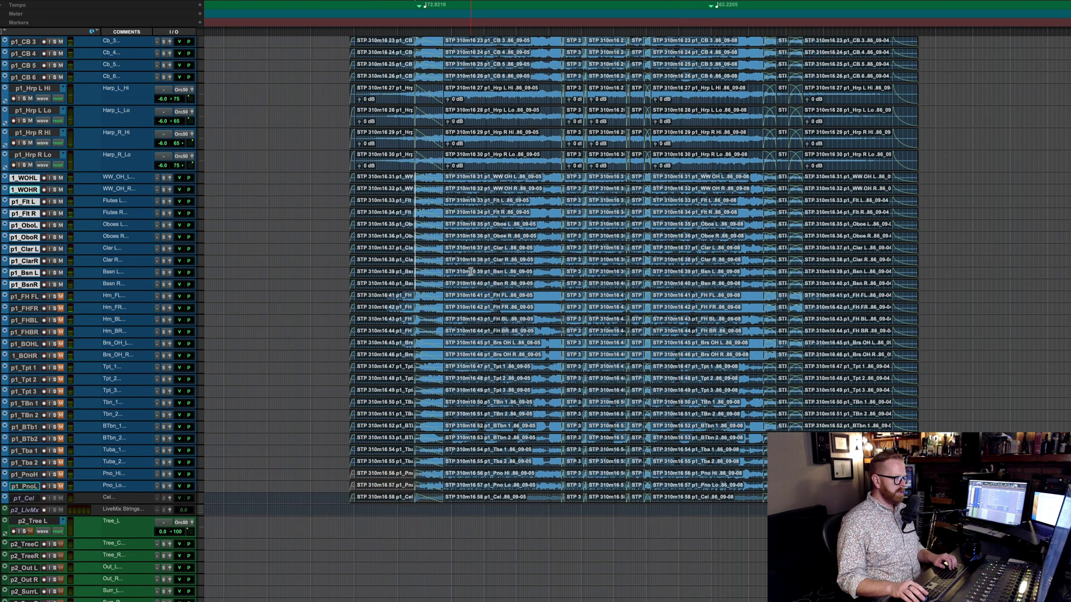
{"action": "scroll", "coordinate": [344, 323], "scroll_direction": "down", "scroll_amount": 1}
{"action": "left_click", "coordinate": [395, 287]}
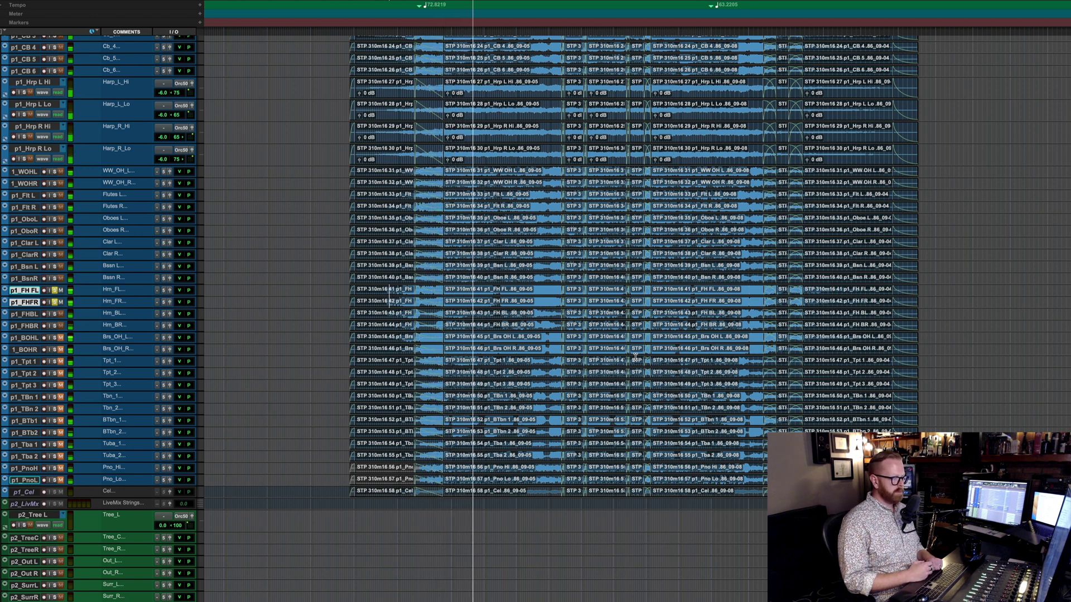
{"action": "left_click", "coordinate": [613, 357]}
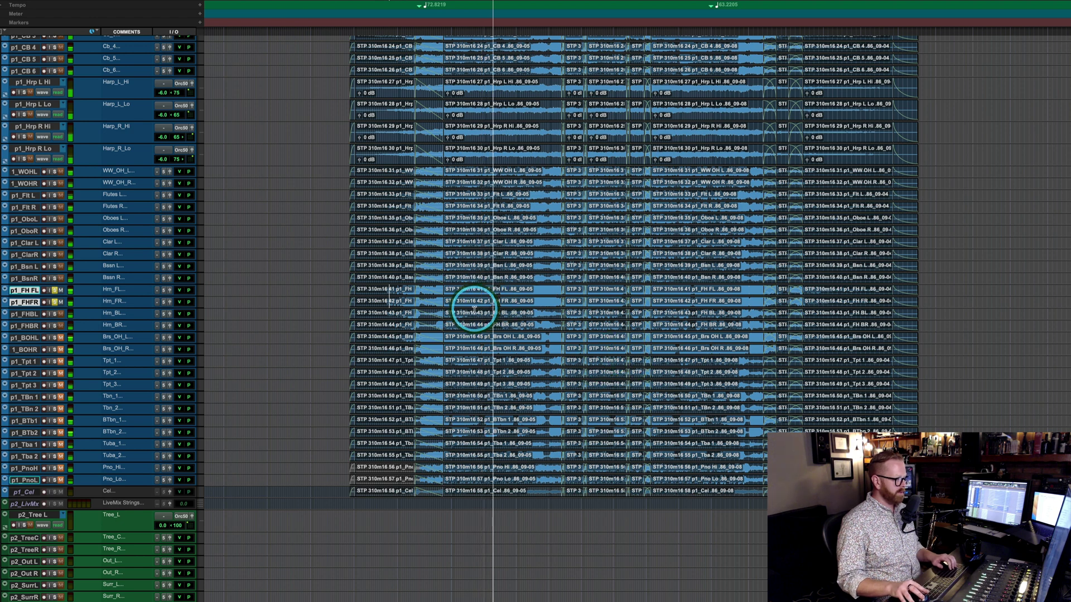
- Solo the two back French horn mics in place of the front pair, then audition all four horn mics together
{"action": "left_click_drag", "start_coordinate": [475, 315], "coordinate": [471, 300]}
{"action": "key", "text": "shift+s"}
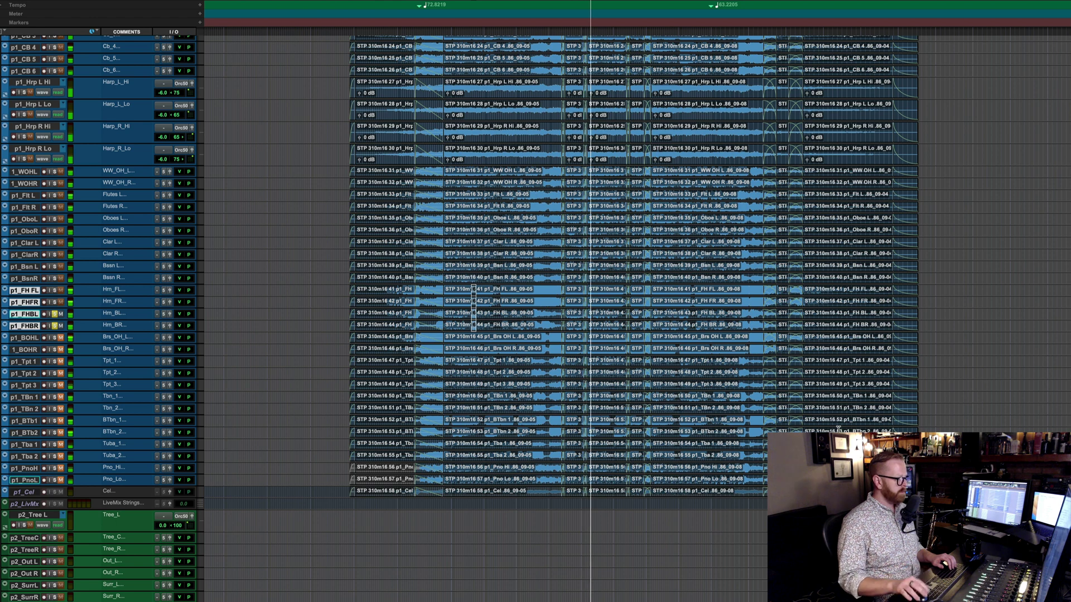
{"action": "left_click", "coordinate": [508, 285]}
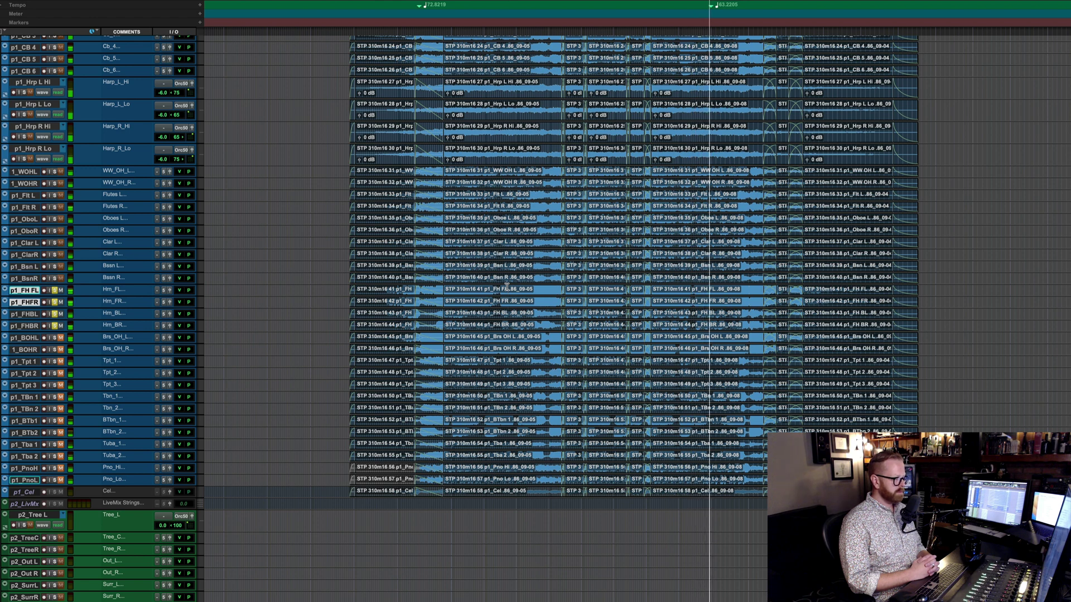
{"action": "left_click", "coordinate": [25, 325], "text": "shift"}
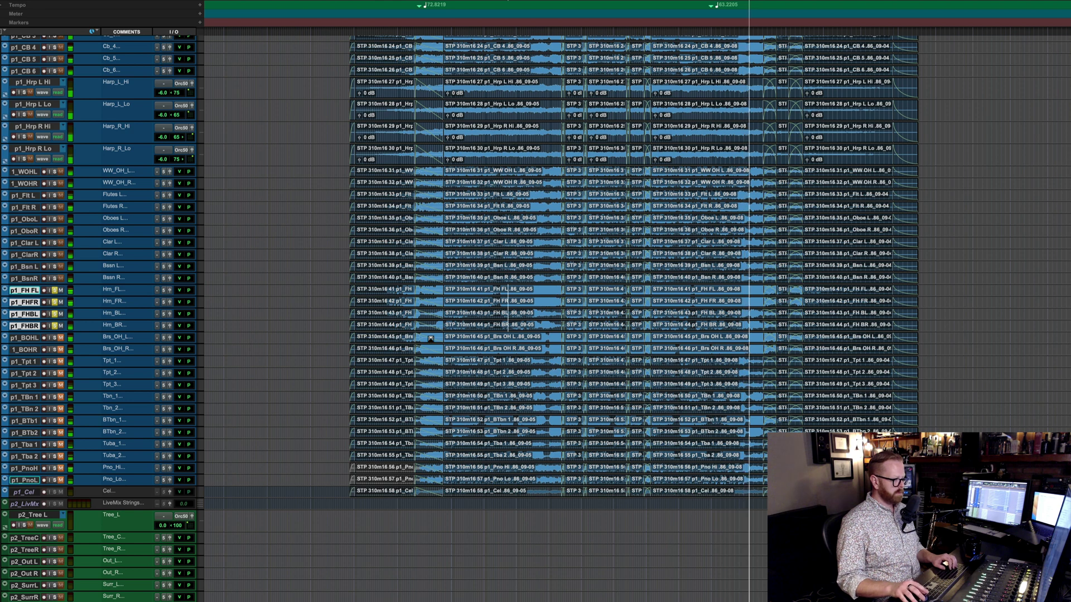
- Solo the left and right brass overheads in place of the horns and play them from the start of the clips
{"action": "key", "text": "space"}
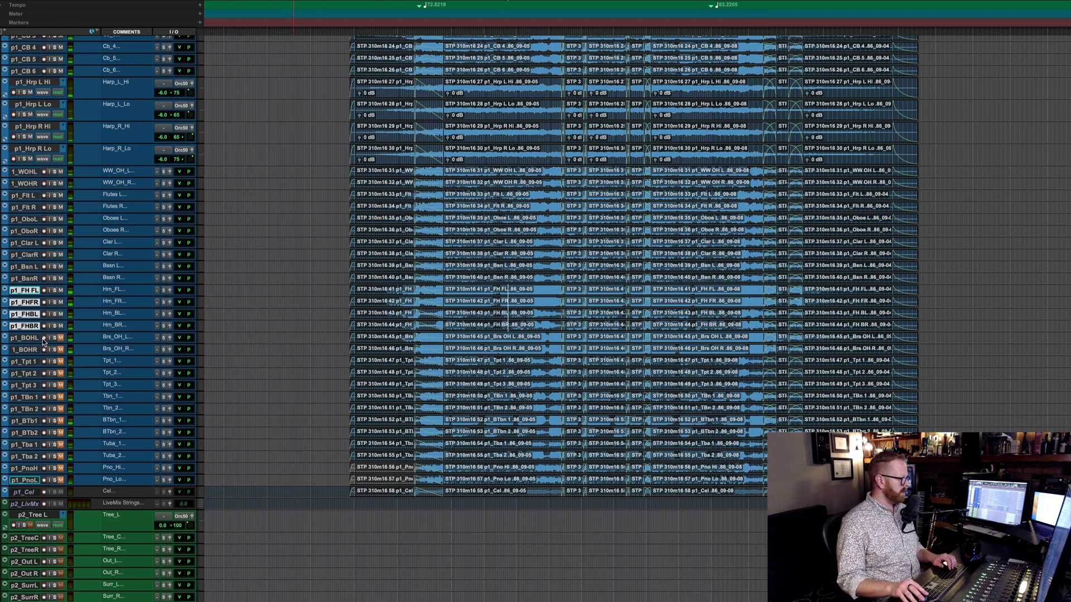
{"action": "left_click", "coordinate": [25, 350], "text": "shift"}
{"action": "key", "text": "shift+s"}
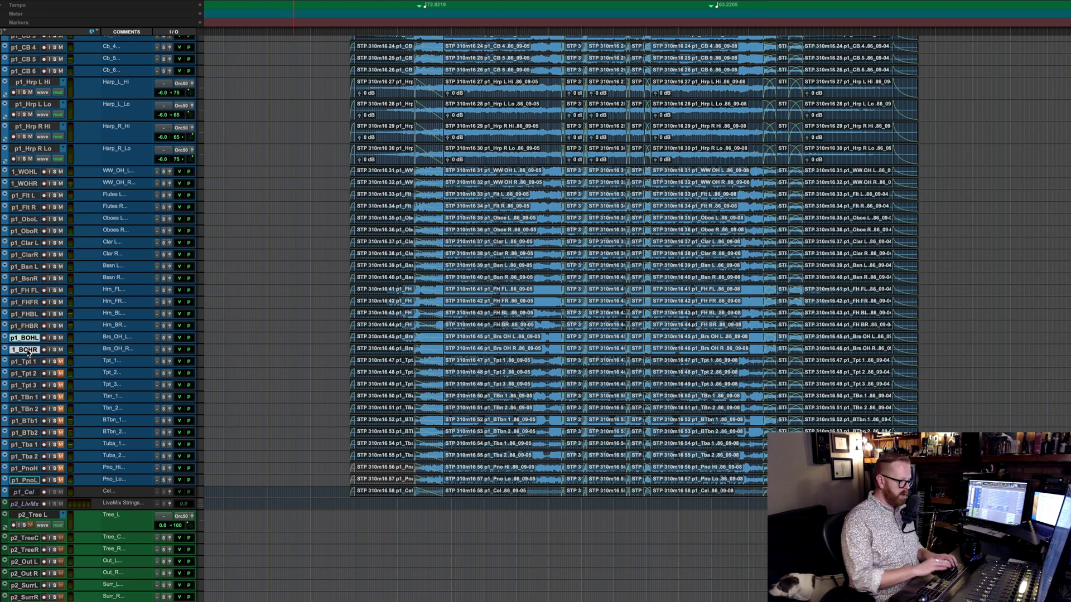
{"action": "left_click", "coordinate": [348, 381]}
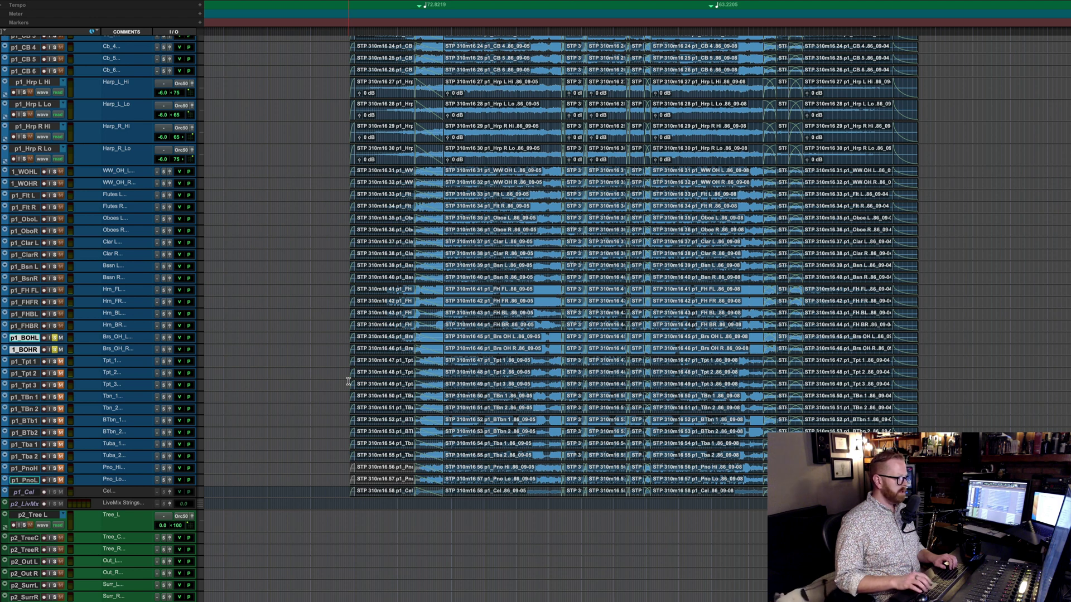
{"action": "key", "text": "space"}
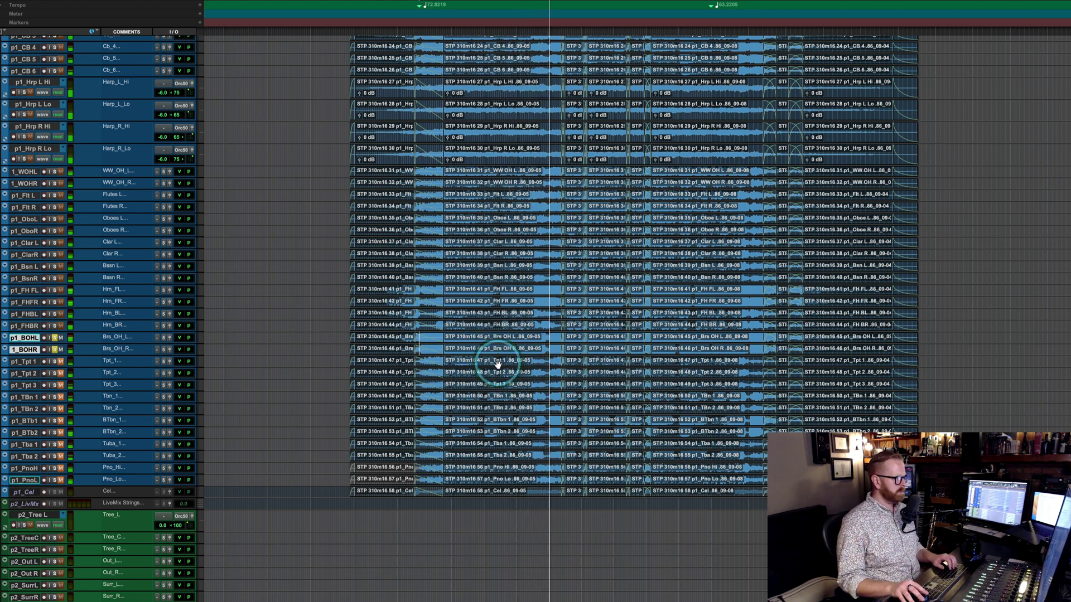
- Examine the soloed brass overhead channels and the neighbouring brass channels in the Mix window during playback
{"action": "key", "text": "super+equal"}
{"action": "scroll", "coordinate": [566, 337], "scroll_direction": "right", "scroll_amount": 5}
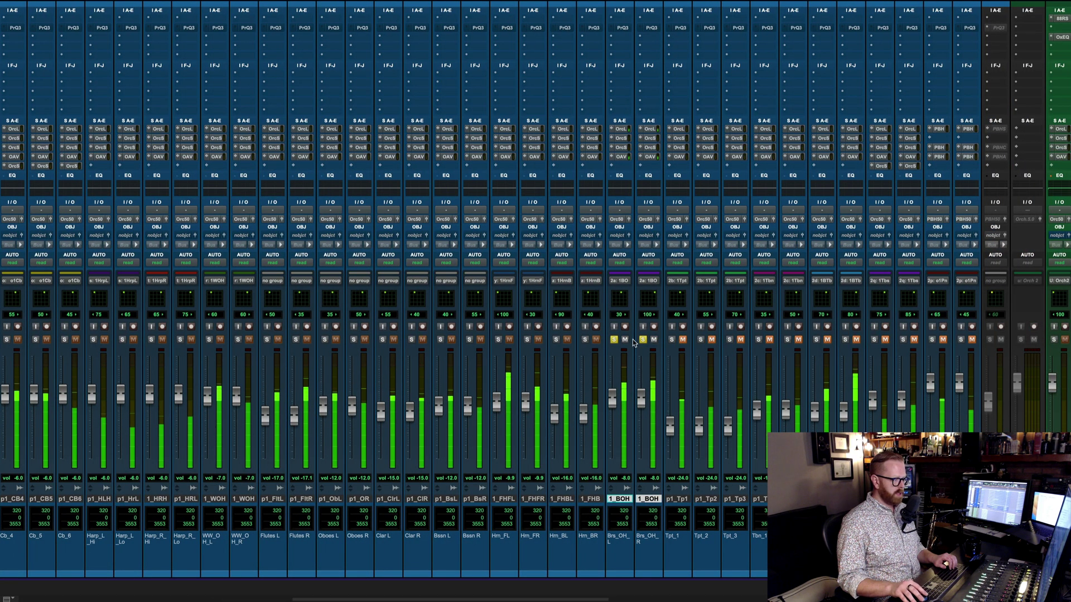
{"action": "scroll", "coordinate": [637, 417], "scroll_direction": "right", "scroll_amount": 1}
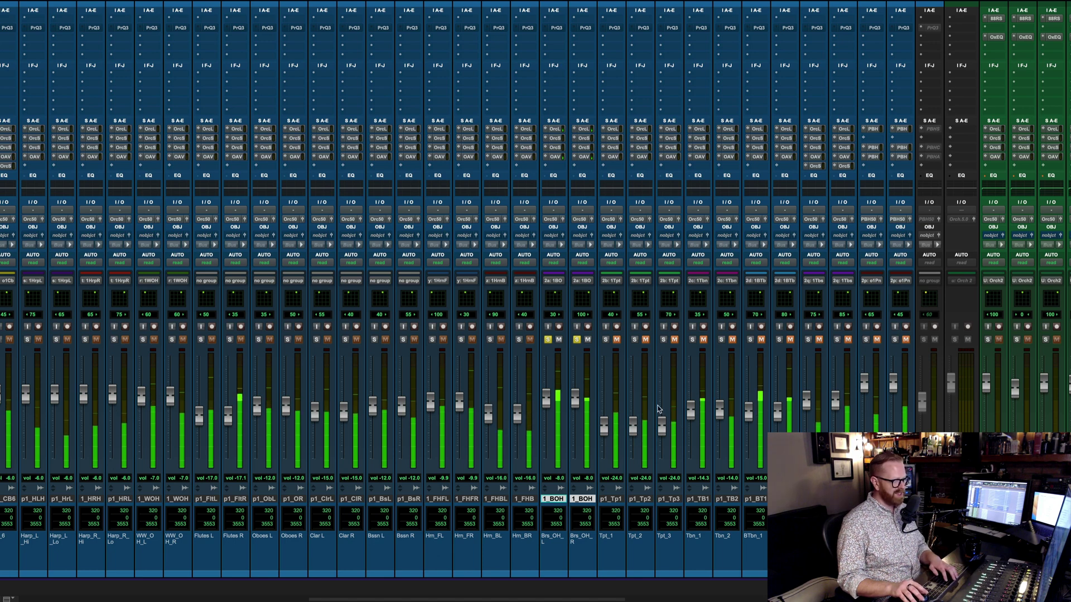
- Solo the three trumpet spot mics in place of the brass overheads and audition them with their faders temporarily raised
{"action": "key", "text": "super+equal"}
{"action": "left_click", "coordinate": [463, 361]}
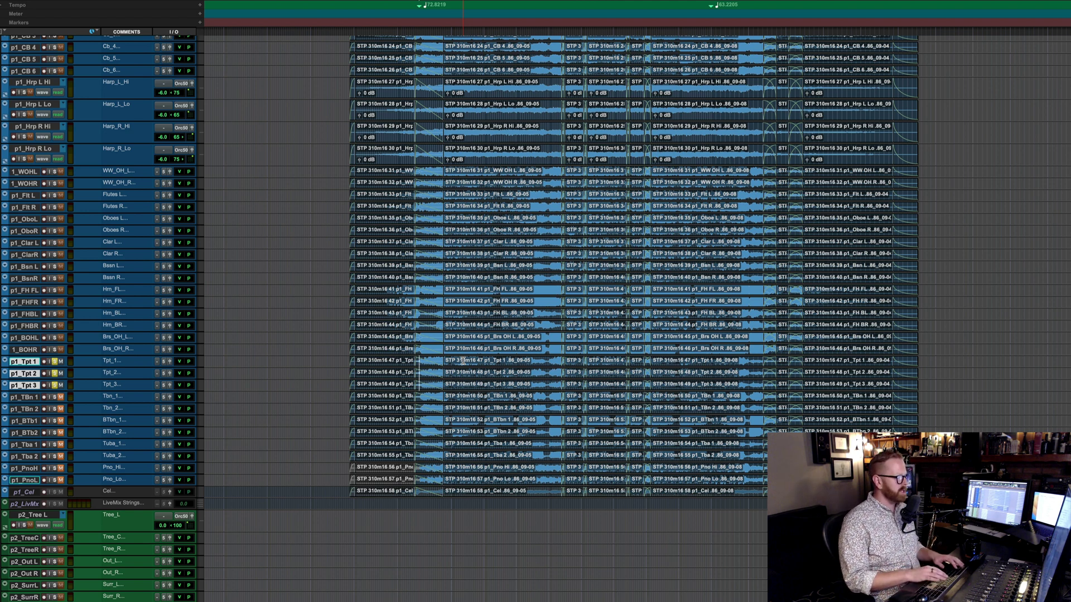
{"action": "key", "text": "space"}
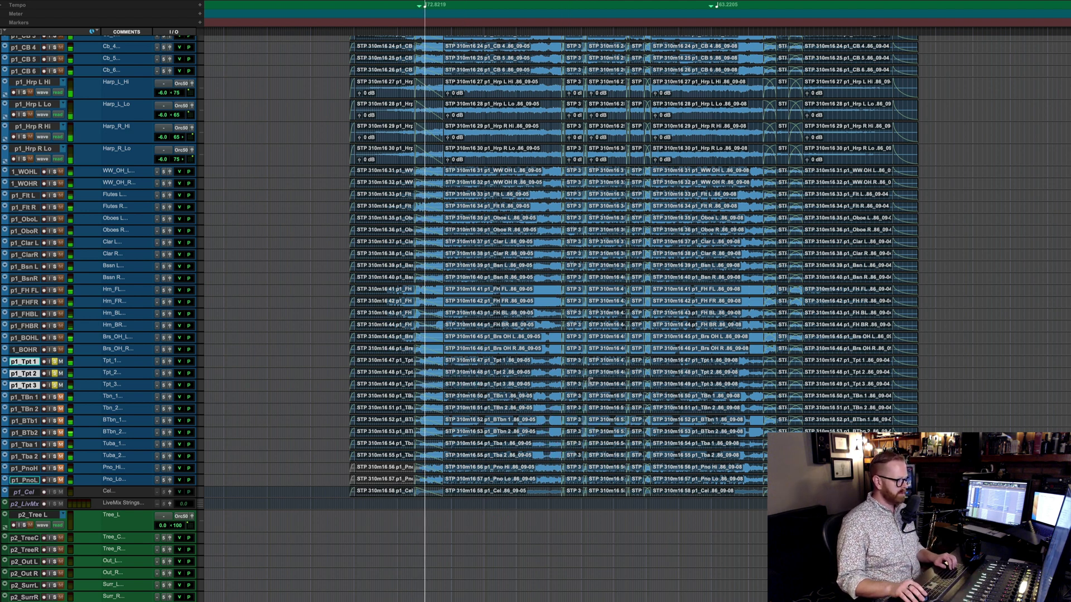
{"action": "key", "text": "super+equal"}
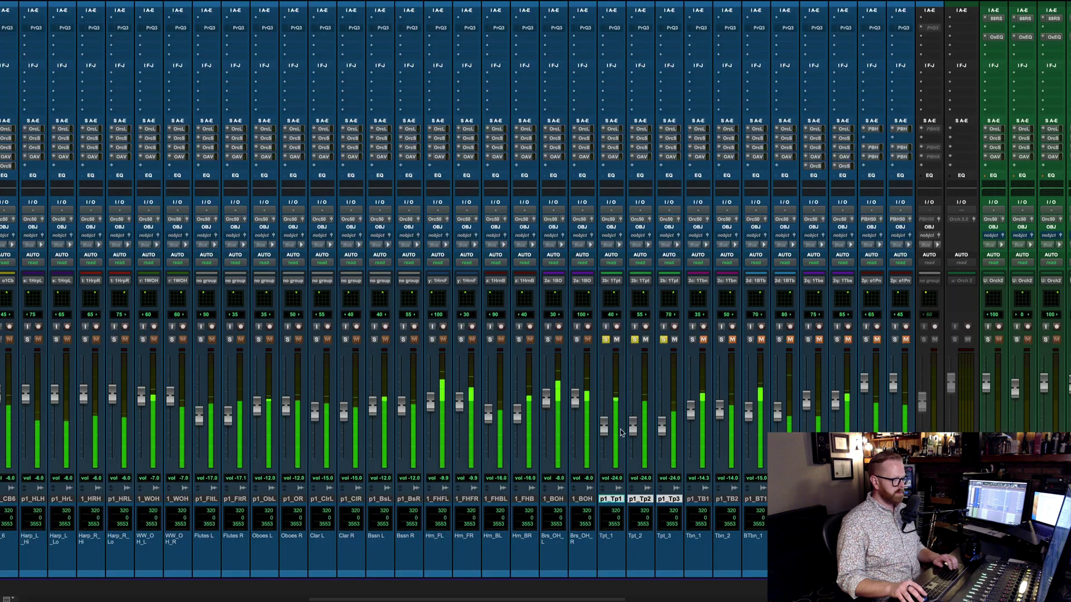
{"action": "left_click_drag", "start_coordinate": [638, 427], "coordinate": [634, 393]}
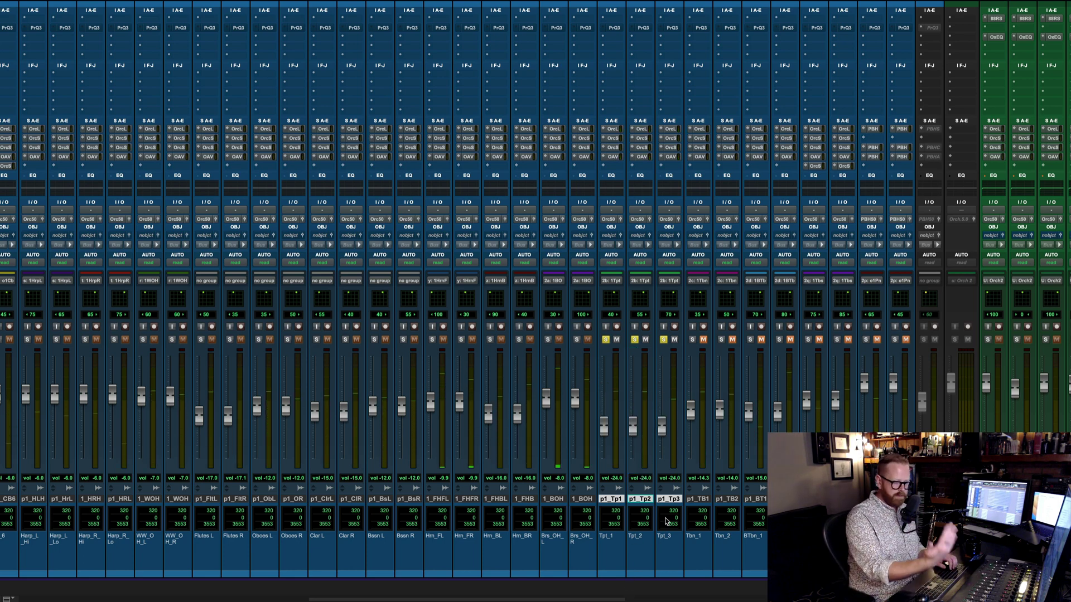
- Solo the tenor and bass trombone mics in place of the trumpets, play them and show their channels in the Mix window
{"action": "key", "text": "super+equal"}
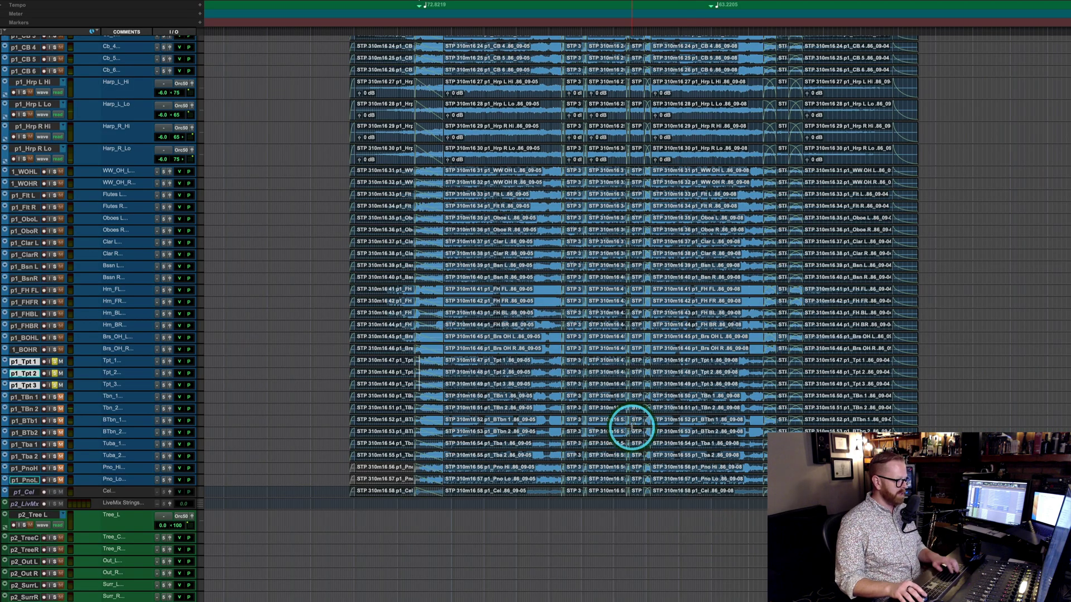
{"action": "left_click_drag", "start_coordinate": [457, 393], "coordinate": [458, 425]}
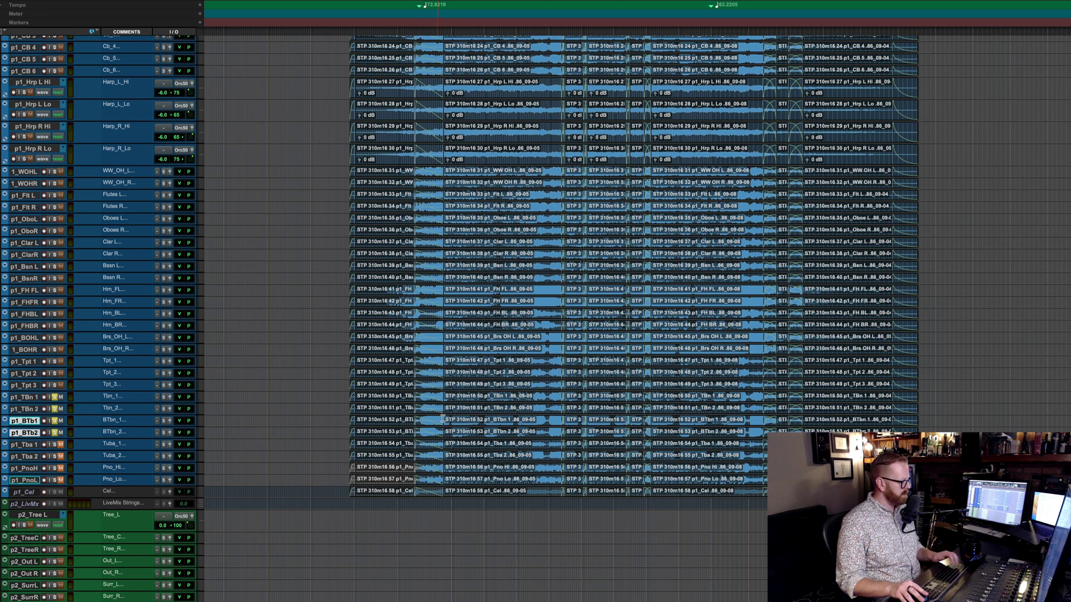
{"action": "key", "text": "super+equal"}
{"action": "scroll", "coordinate": [617, 434], "scroll_direction": "right", "scroll_amount": 3}
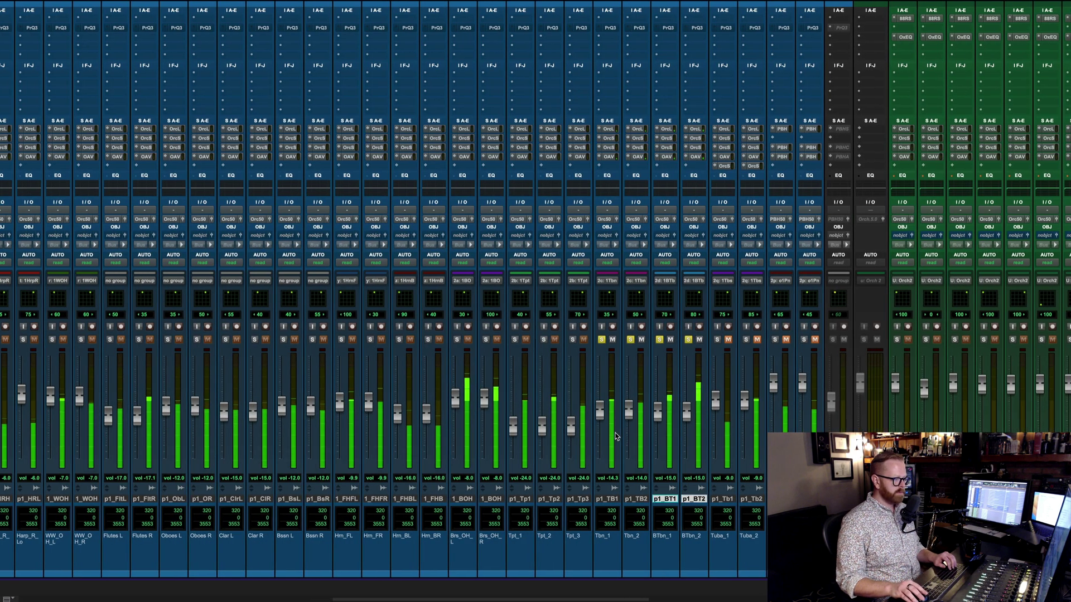
{"action": "scroll", "coordinate": [616, 436], "scroll_direction": "right", "scroll_amount": 1}
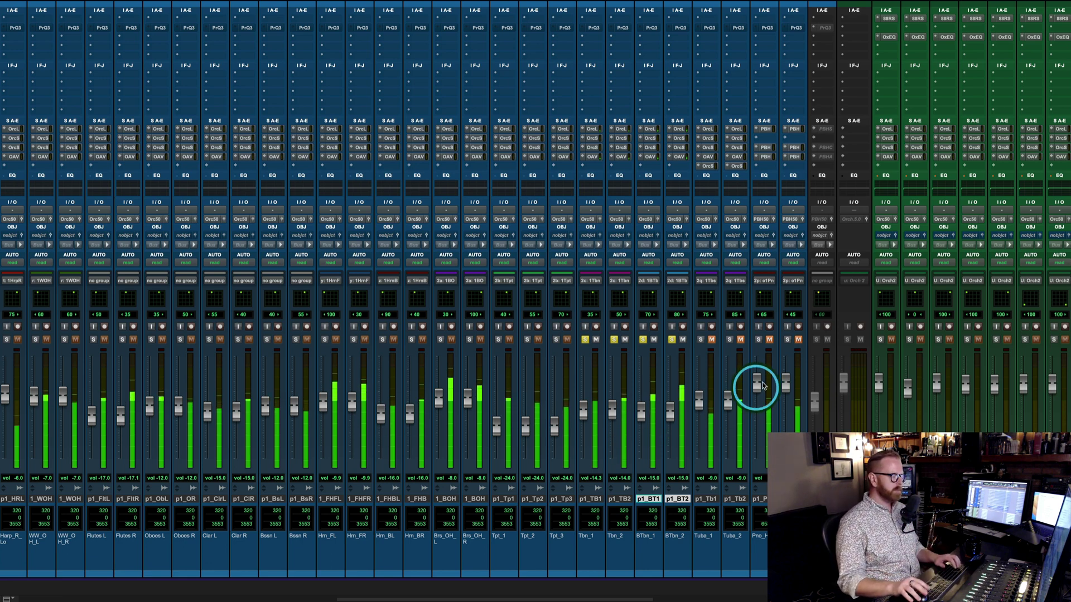
- Raise the tenor trombone faders to -2.3 dB and the bass trombones to -3.0 dB, then restore their previous levels
{"action": "left_click_drag", "start_coordinate": [640, 411], "coordinate": [615, 392]}
{"action": "left_click", "coordinate": [639, 391]}
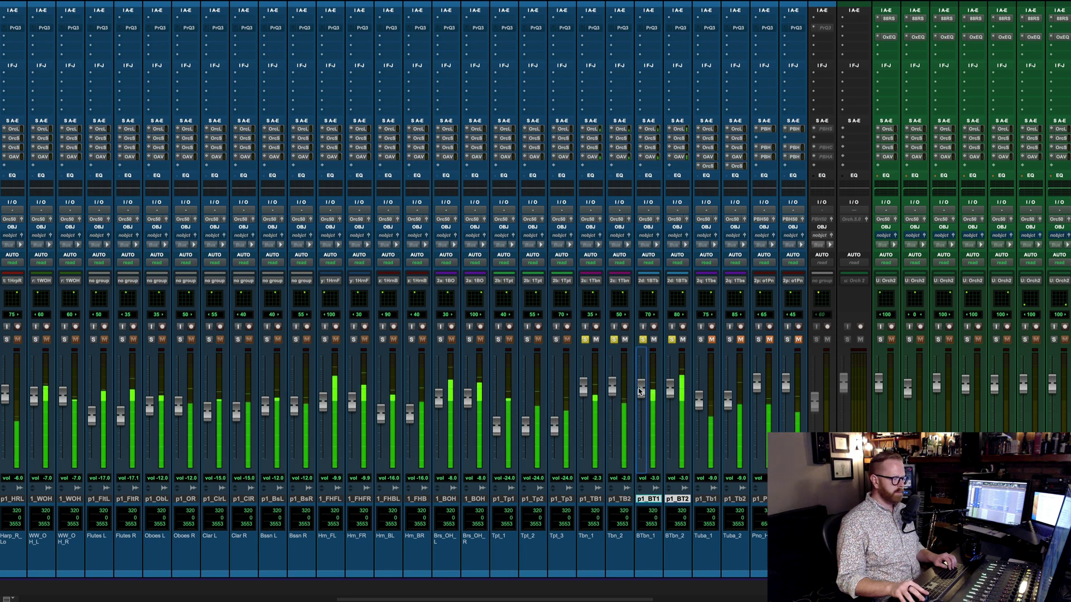
{"action": "left_click_drag", "start_coordinate": [639, 391], "coordinate": [684, 440]}
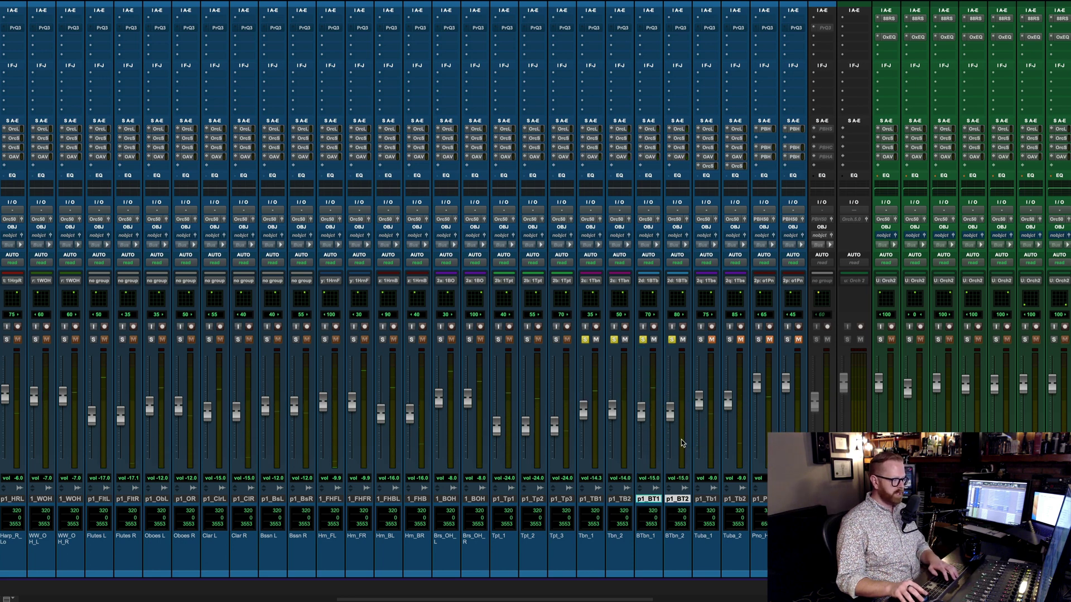
- Select the two tuba tracks in the Edit window, solo them in place of the trombones and start playback
{"action": "key", "text": "super+equal"}
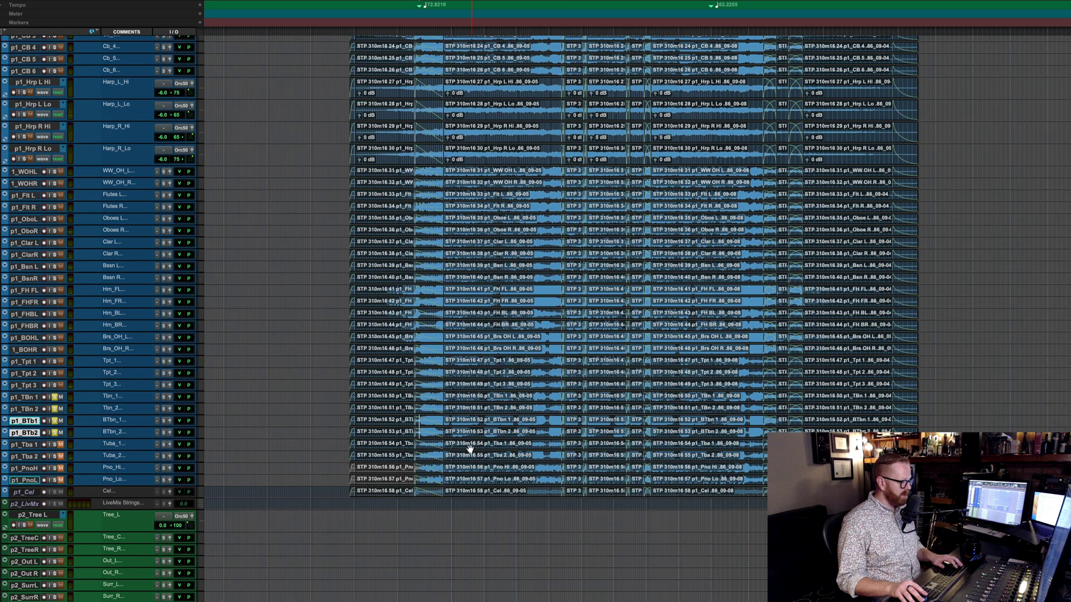
{"action": "key", "text": "semicolon"}
{"action": "key", "text": "semicolon"}
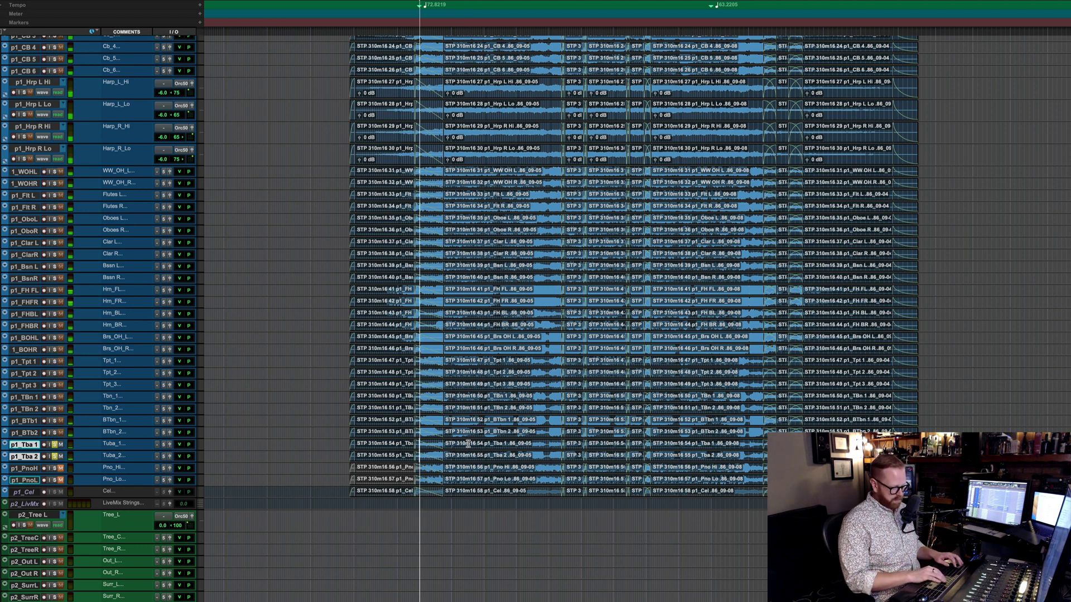
- Raise both tuba faders to -0.9 dB in the Mix window and bring the piano channels into view
{"action": "key", "text": "super+equal"}
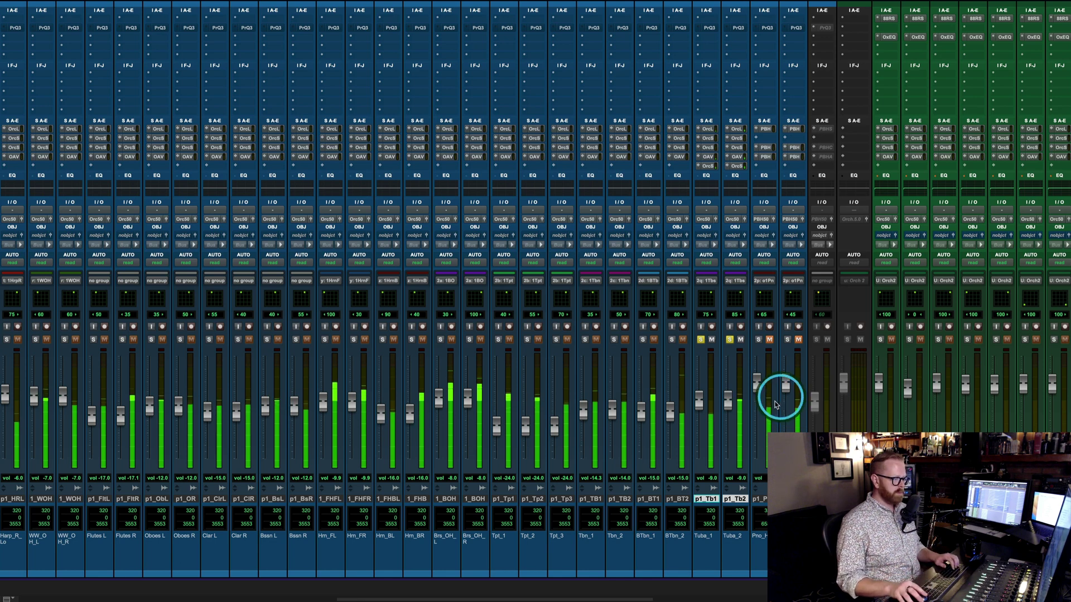
{"action": "left_click_drag", "start_coordinate": [727, 401], "coordinate": [729, 387]}
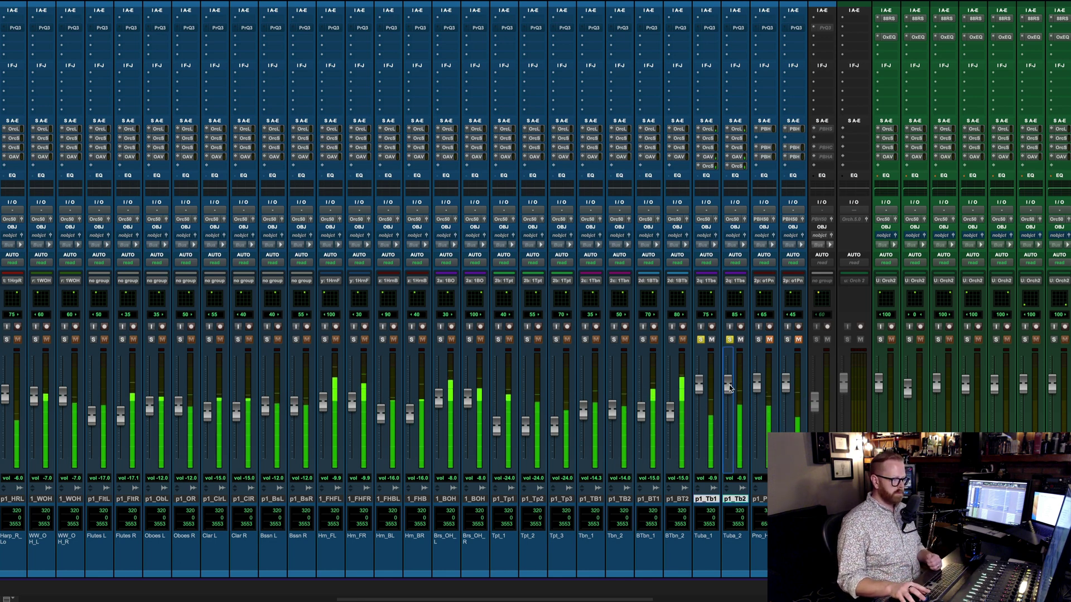
{"action": "scroll", "coordinate": [682, 454], "scroll_direction": "right", "scroll_amount": 5}
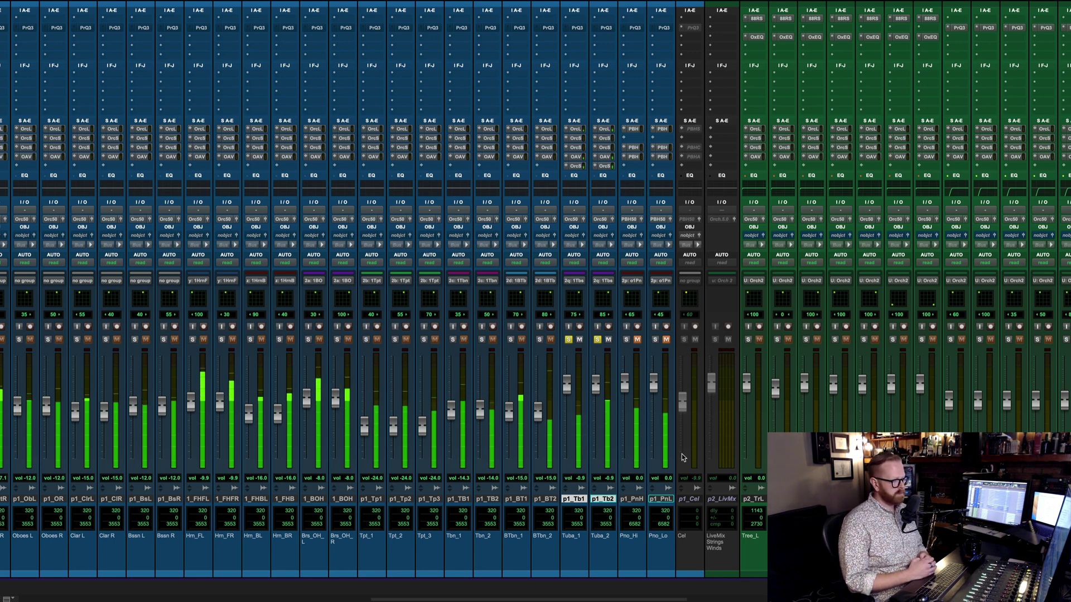
- Restore both tuba faders to -9.0 dB, solo the high and low piano mics in place of the tubas and play them
{"action": "left_click", "coordinate": [664, 470]}
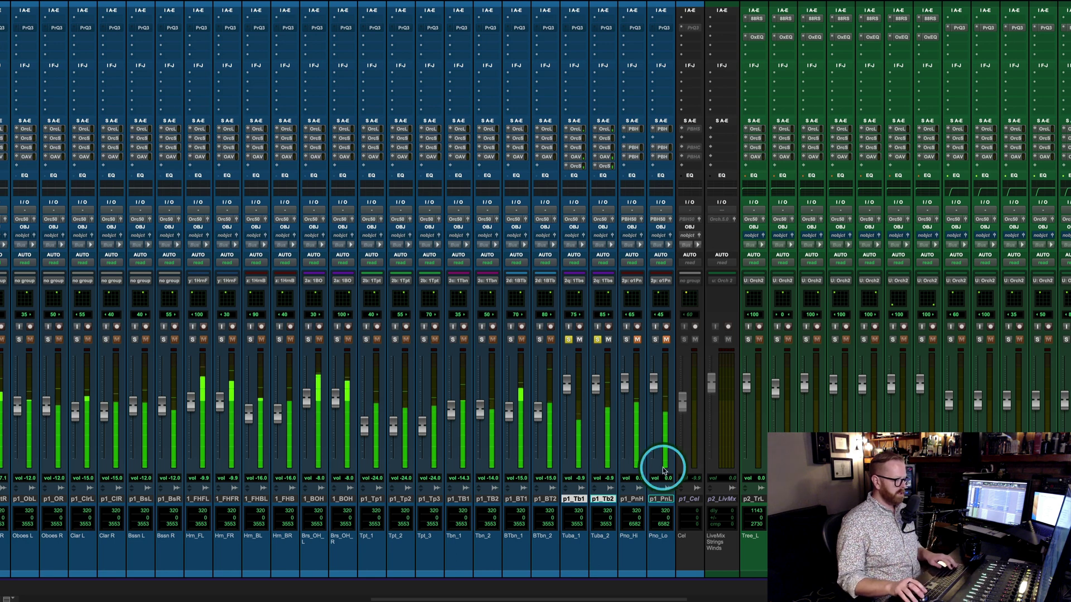
{"action": "key", "text": "super+equal"}
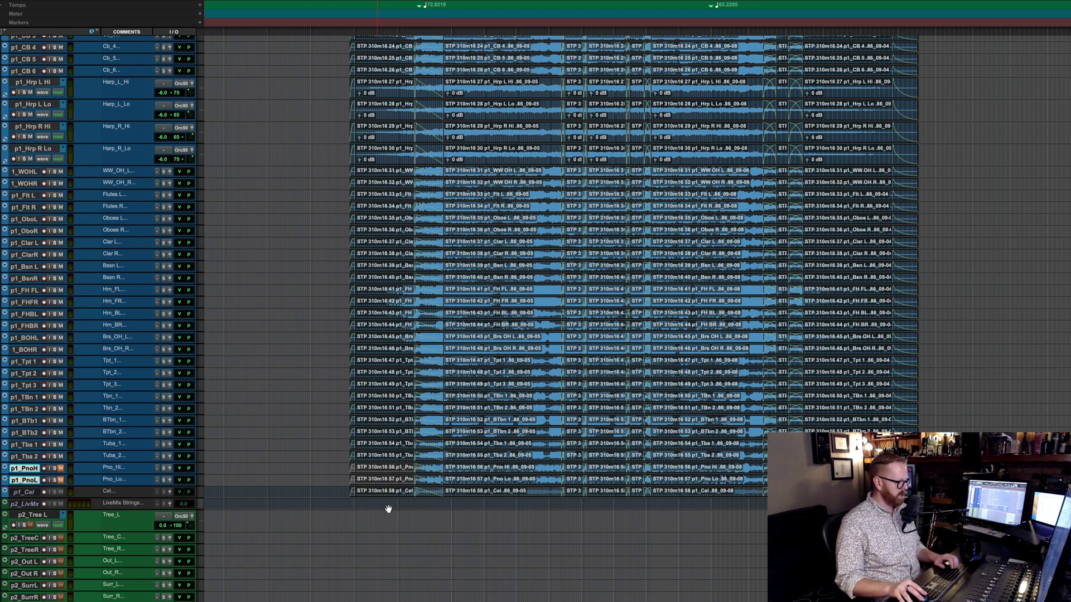
{"action": "key", "text": "super+equal"}
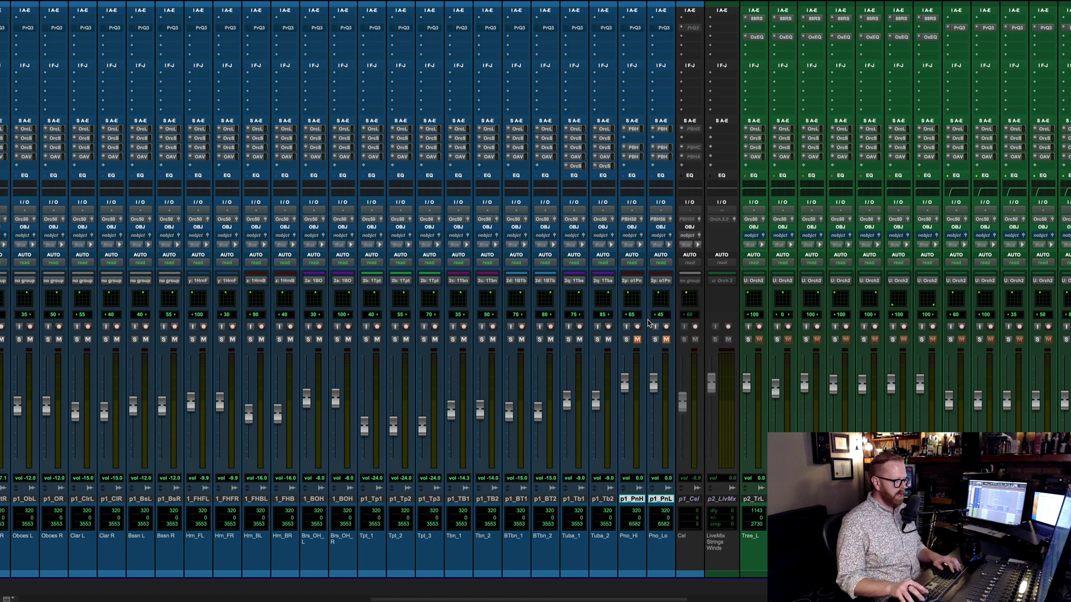
{"action": "key", "text": "super+equal"}
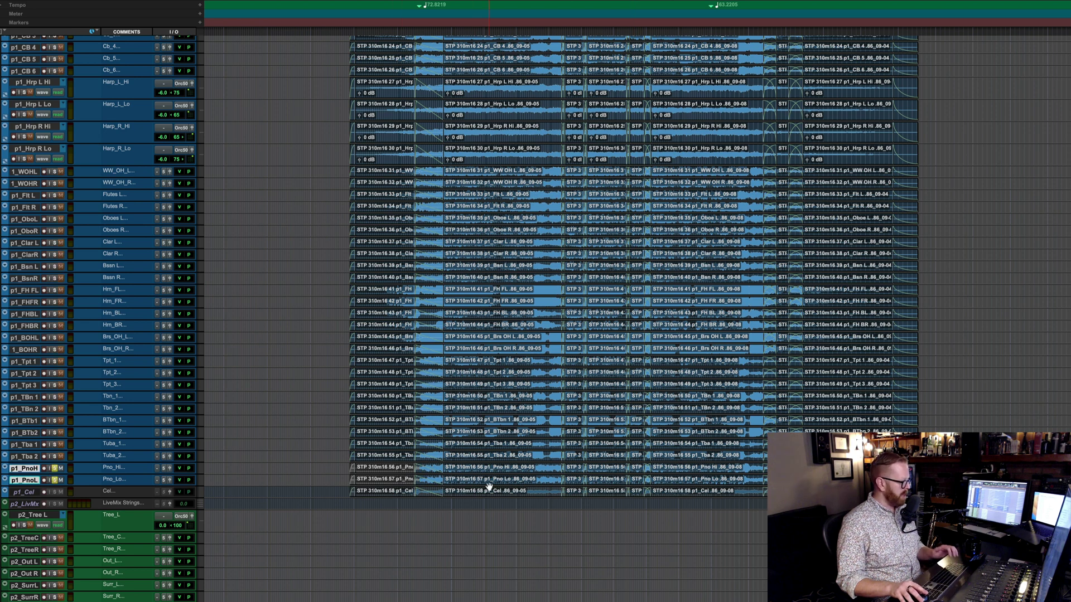
{"action": "key", "text": "space"}
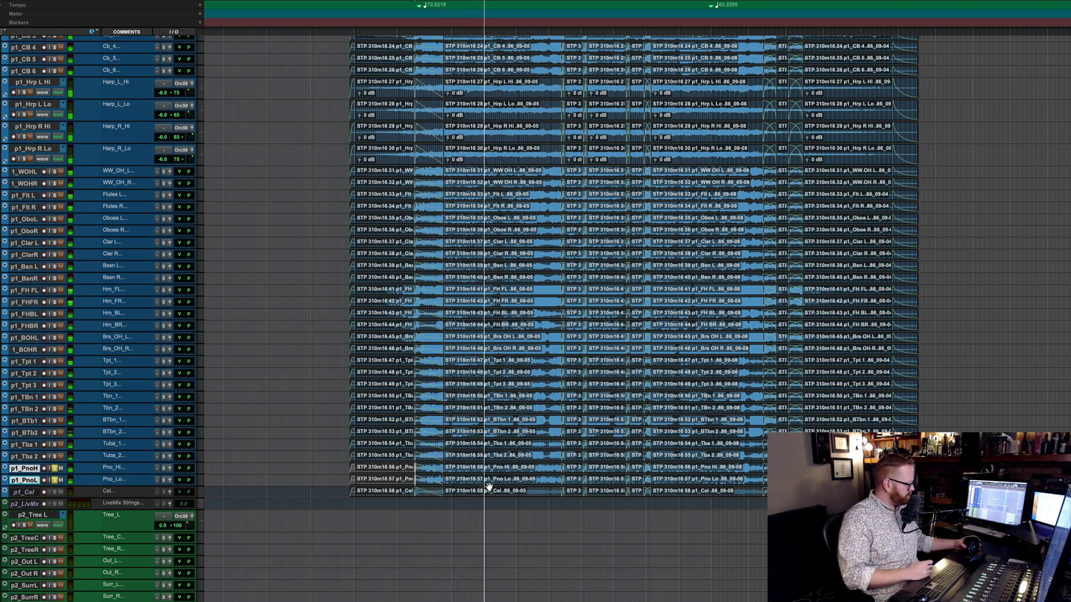
{"action": "left_click", "coordinate": [519, 519]}
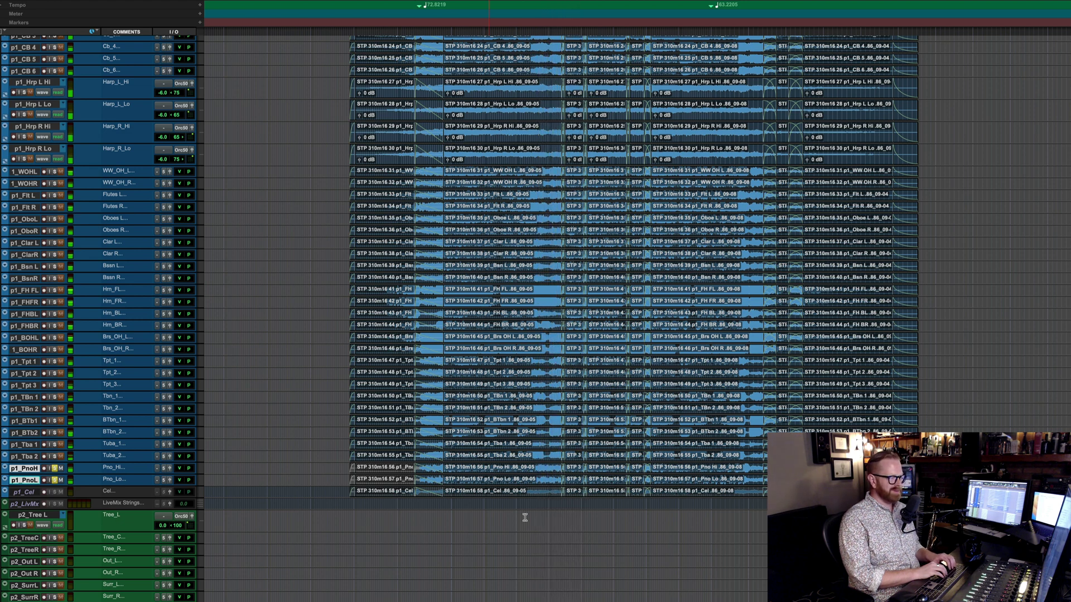
- Clear the piano solos, select the three tree mic tracks at bar 70 and play the full orchestra
{"action": "left_click", "coordinate": [589, 381]}
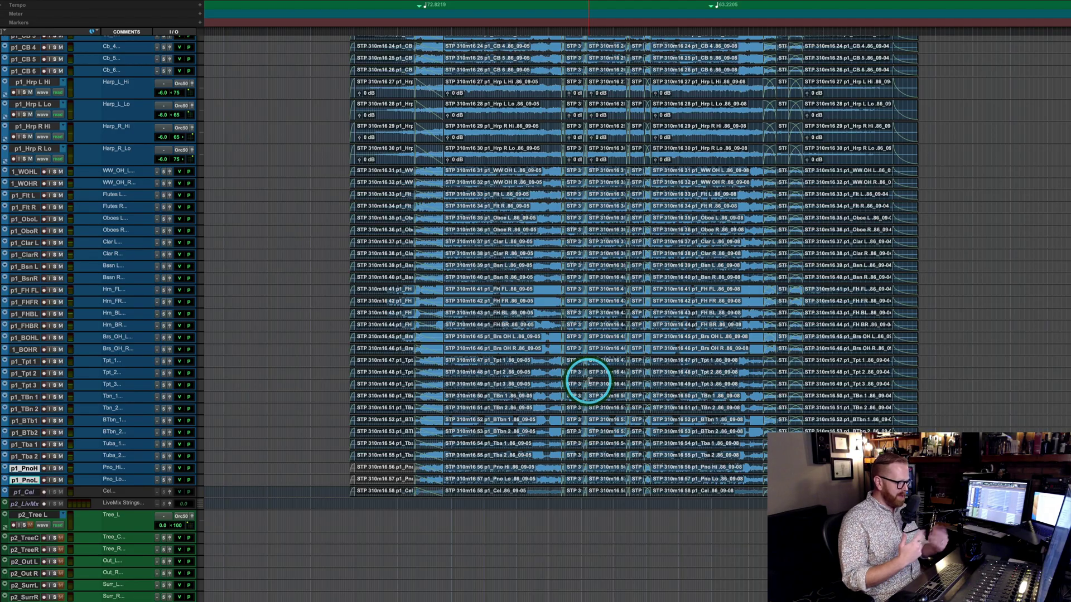
{"action": "left_click", "coordinate": [676, 564]}
{"action": "scroll", "coordinate": [669, 530], "scroll_direction": "up", "scroll_amount": 10}
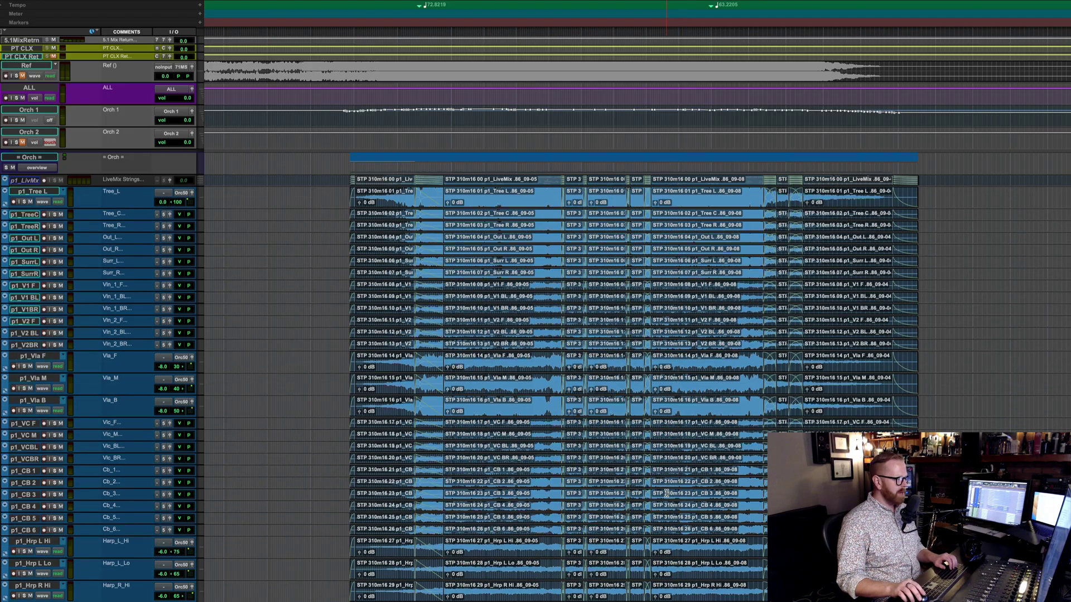
{"action": "scroll", "coordinate": [666, 494], "scroll_direction": "down", "scroll_amount": 15}
{"action": "scroll", "coordinate": [667, 494], "scroll_direction": "up", "scroll_amount": 15}
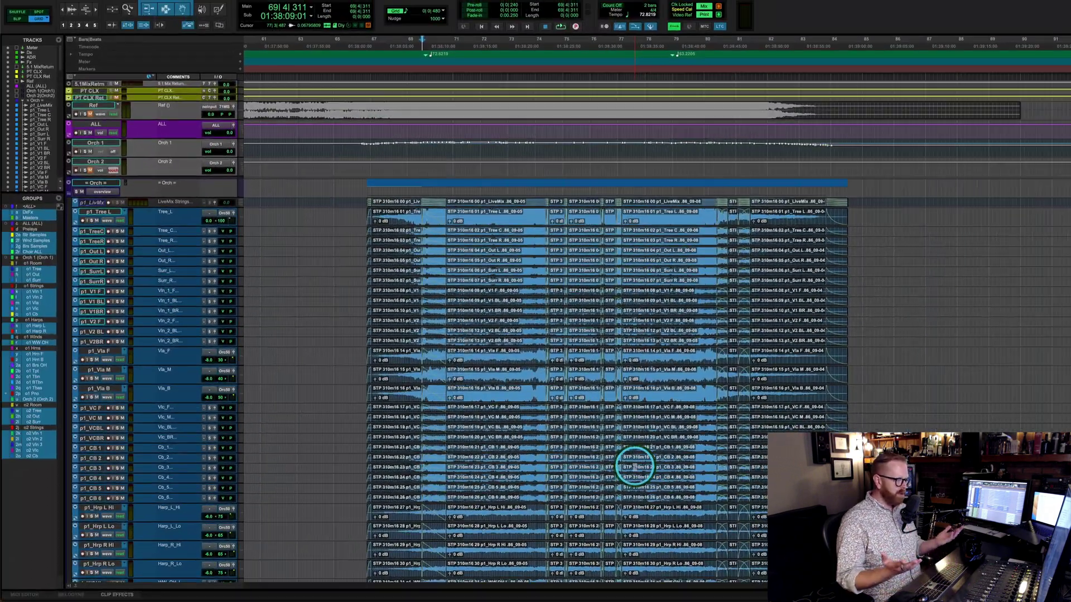
{"action": "left_click", "coordinate": [428, 212]}
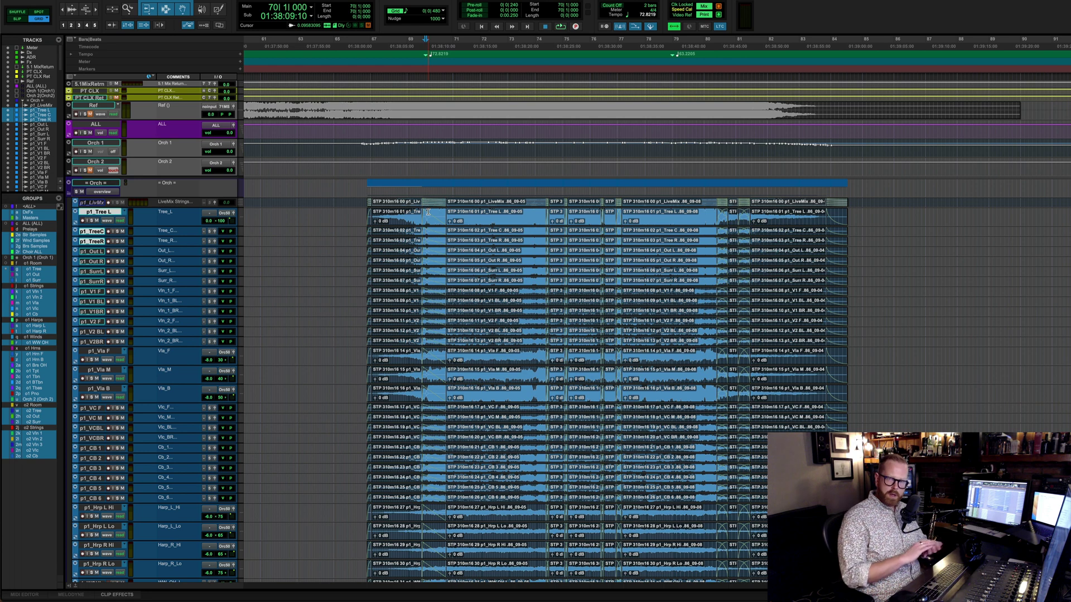
{"action": "key", "text": "space"}
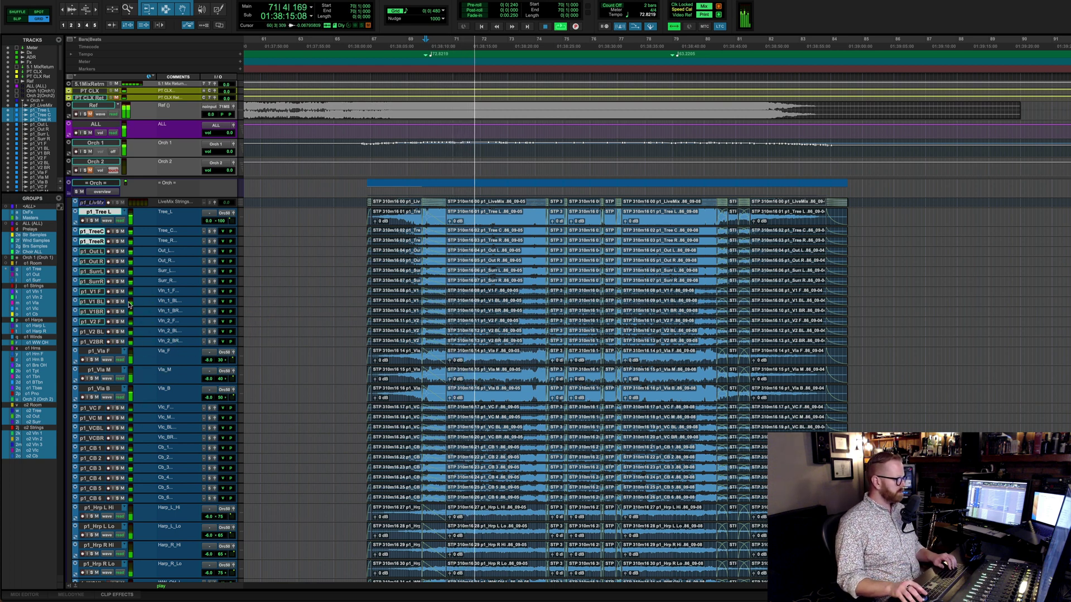
- Select the seven room mic tracks from Tree L to Surr R and solo them during playback
{"action": "left_click", "coordinate": [90, 291]}
{"action": "scroll", "coordinate": [193, 363], "scroll_direction": "down", "scroll_amount": 10}
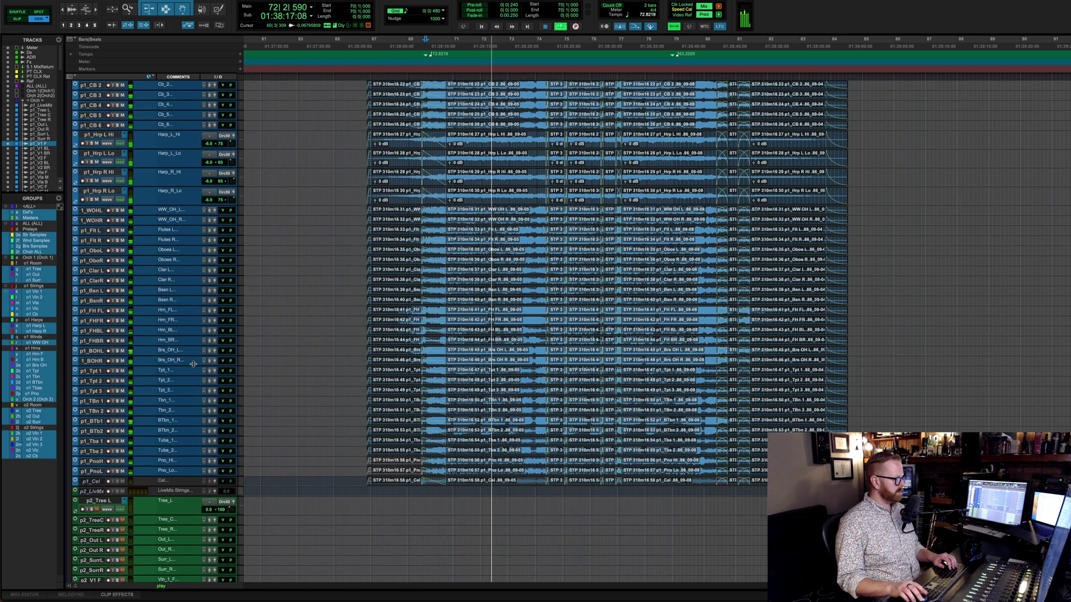
{"action": "scroll", "coordinate": [193, 363], "scroll_direction": "up", "scroll_amount": 15}
{"action": "left_click", "coordinate": [92, 191]}
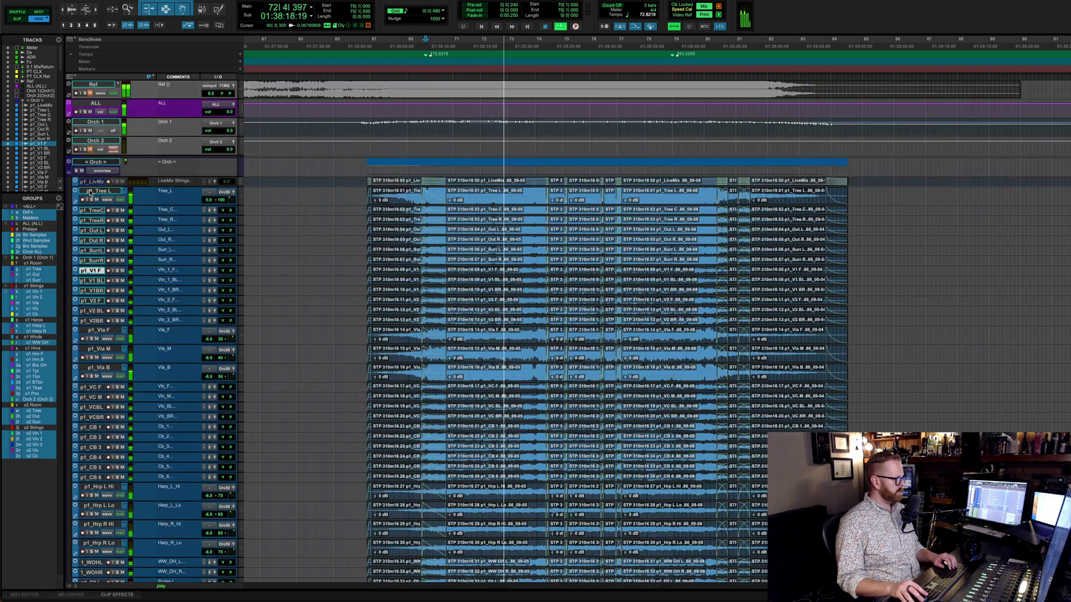
{"action": "left_click", "coordinate": [93, 261], "text": "shift"}
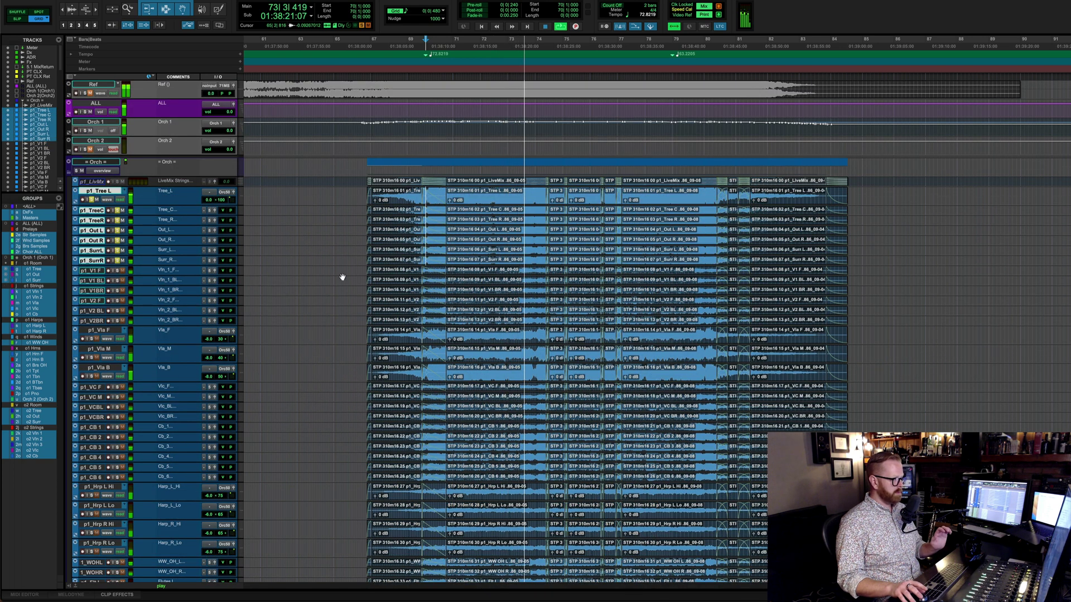
- Listen to the soloed room mics, replay from bar 70 and remove the solos to compare against the full orchestra
{"action": "left_click", "coordinate": [368, 355]}
{"action": "scroll", "coordinate": [368, 354], "scroll_direction": "down", "scroll_amount": 6}
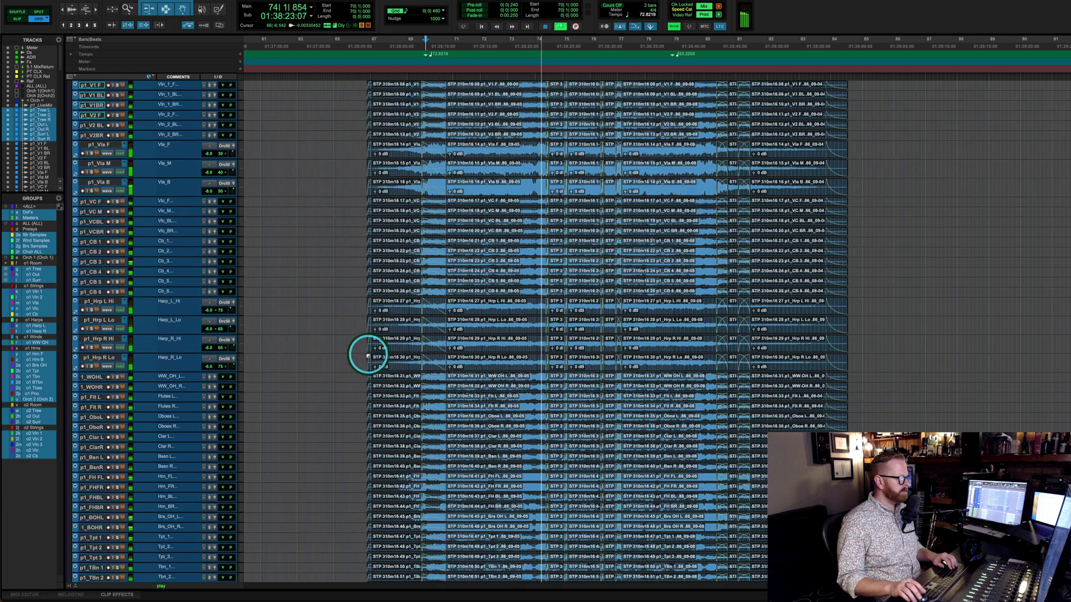
{"action": "scroll", "coordinate": [368, 355], "scroll_direction": "up", "scroll_amount": 5}
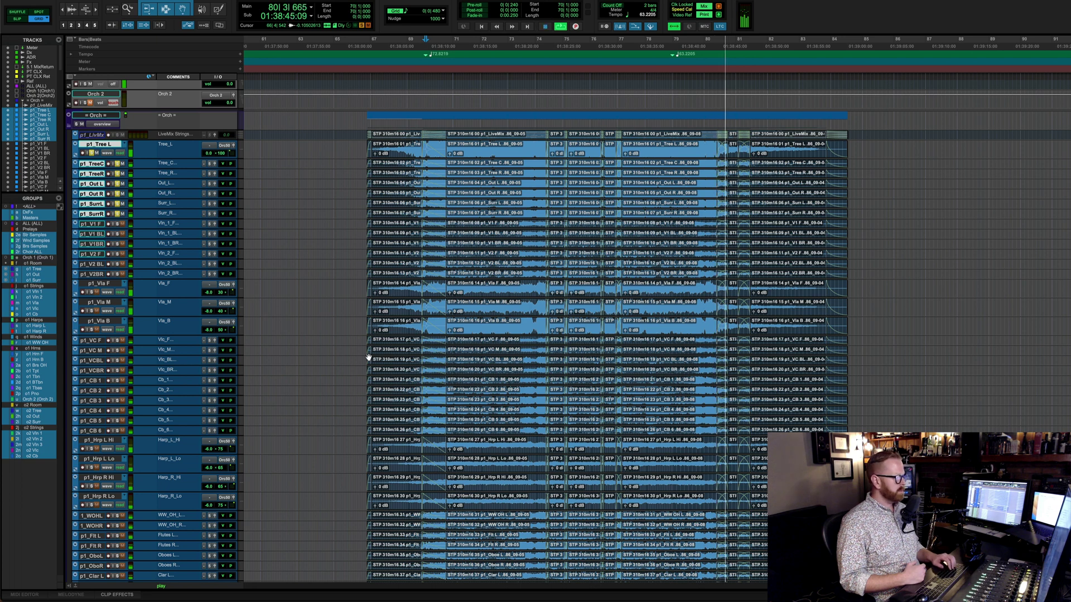
{"action": "key", "text": "space"}
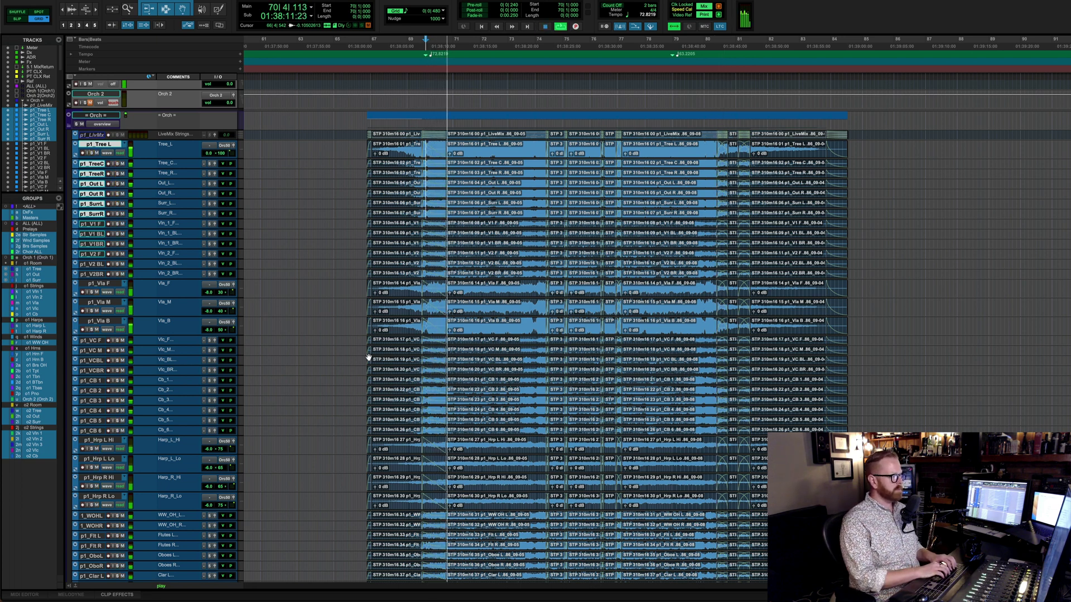
{"action": "key", "text": "shift+s"}
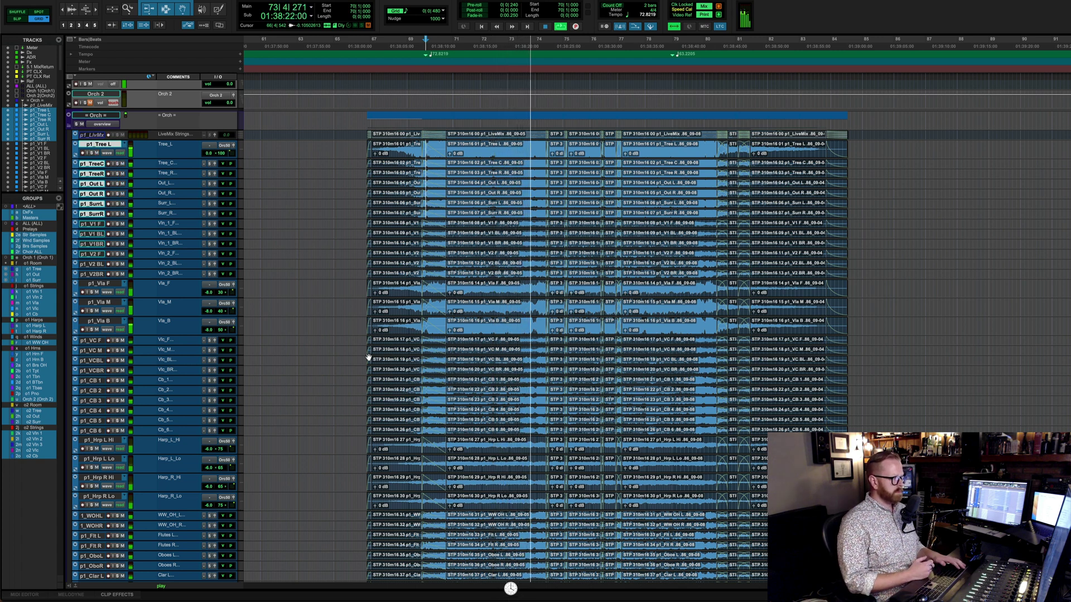
{"action": "key", "text": "space"}
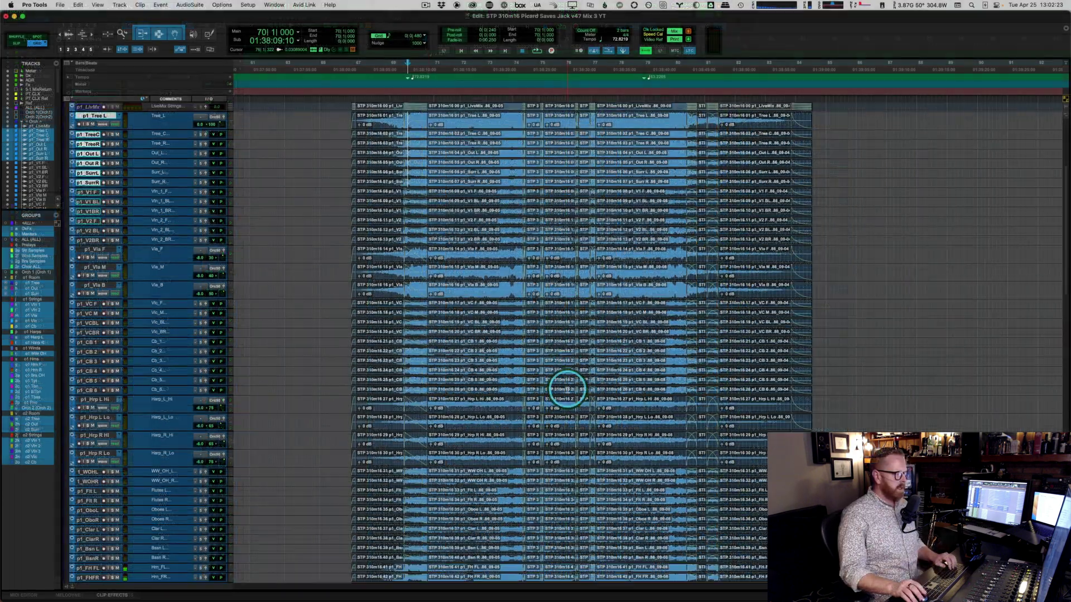
- Examine the Neve 88RS EQ settings on the Tree L, Out L and Surr L channels in the Mix window
{"action": "scroll", "coordinate": [585, 376], "scroll_direction": "up", "scroll_amount": 5}
{"action": "key", "text": "super+equal"}
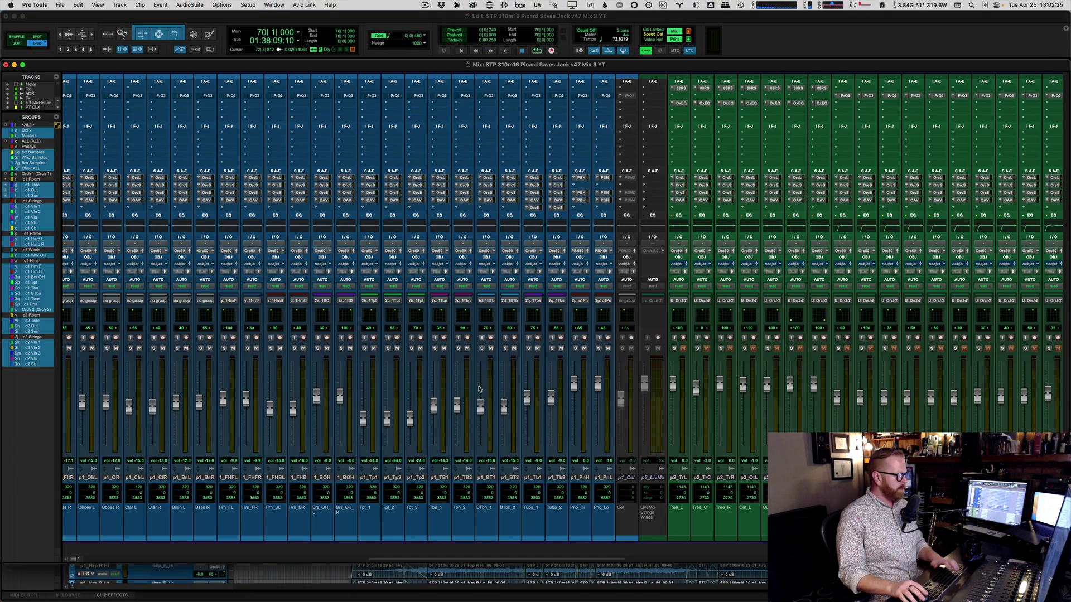
{"action": "scroll", "coordinate": [477, 357], "scroll_direction": "left", "scroll_amount": 10}
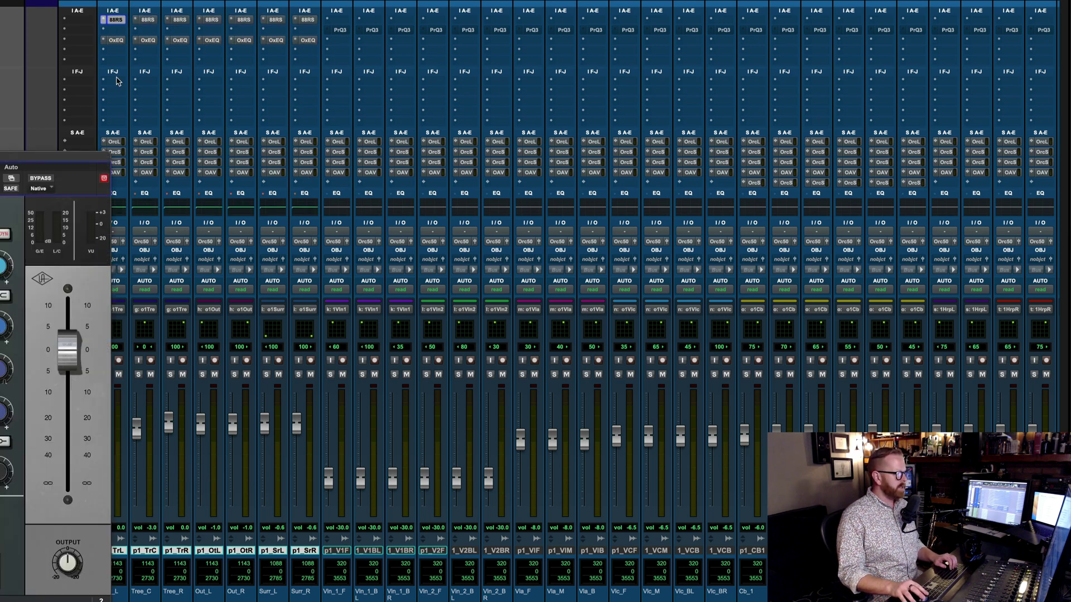
{"action": "left_click", "coordinate": [115, 20]}
{"action": "left_click_drag", "start_coordinate": [512, 18], "coordinate": [625, 18]}
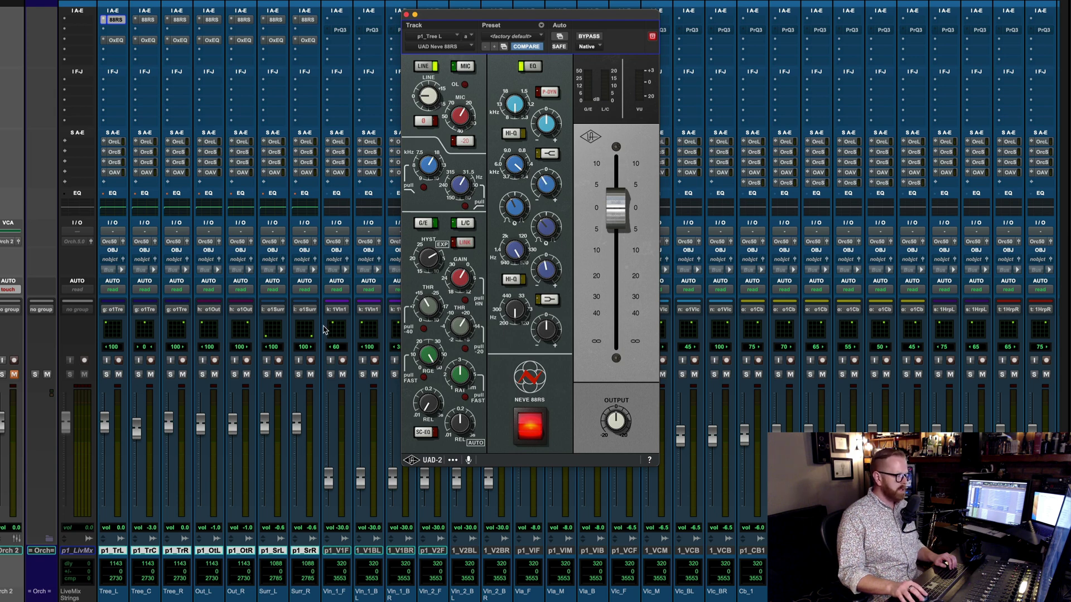
{"action": "left_click", "coordinate": [221, 20]}
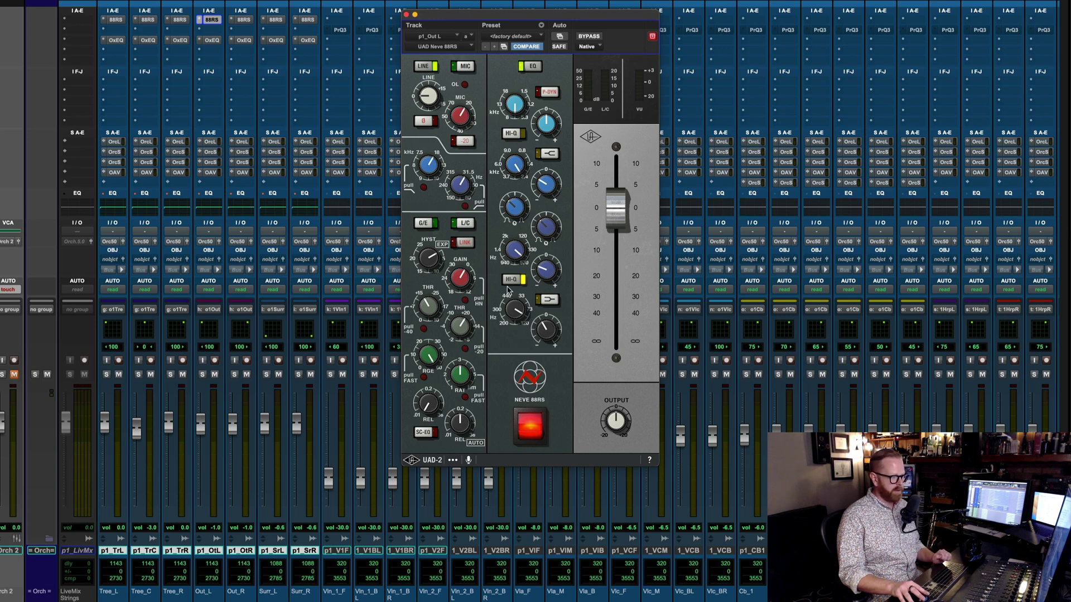
{"action": "left_click", "coordinate": [544, 330]}
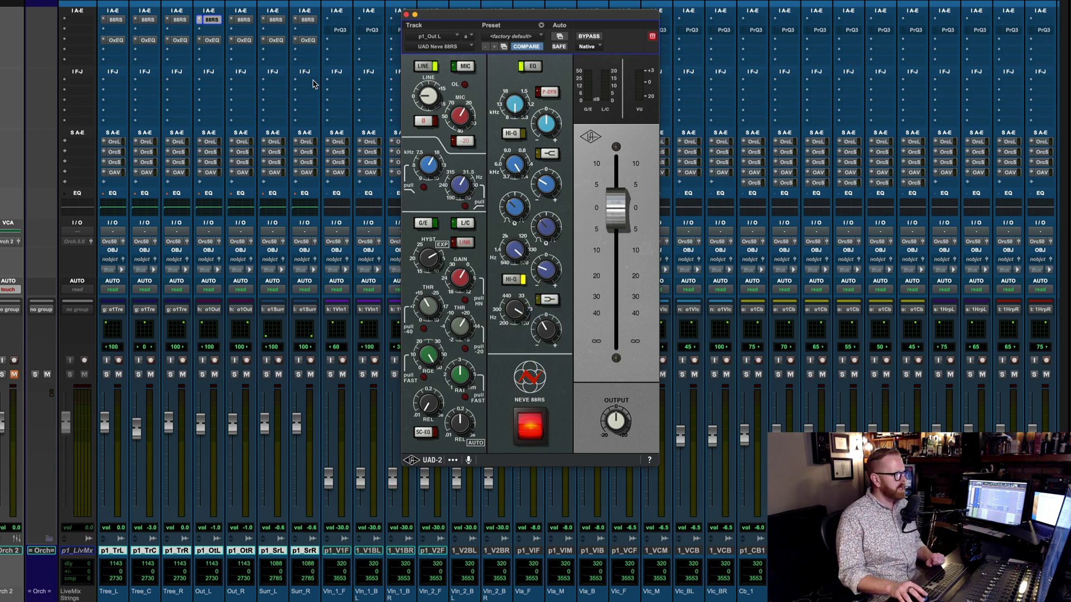
{"action": "left_click", "coordinate": [276, 20]}
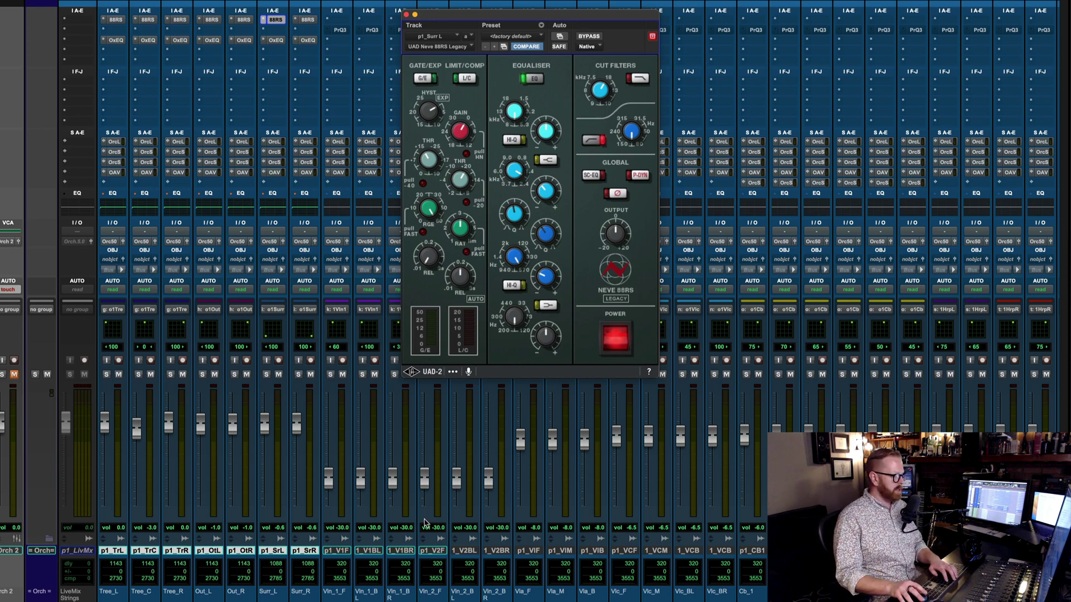
- Solo and play the room mics, switching all the EQ inserts between bypassed and active to compare the sound
{"action": "key", "text": "super+equal"}
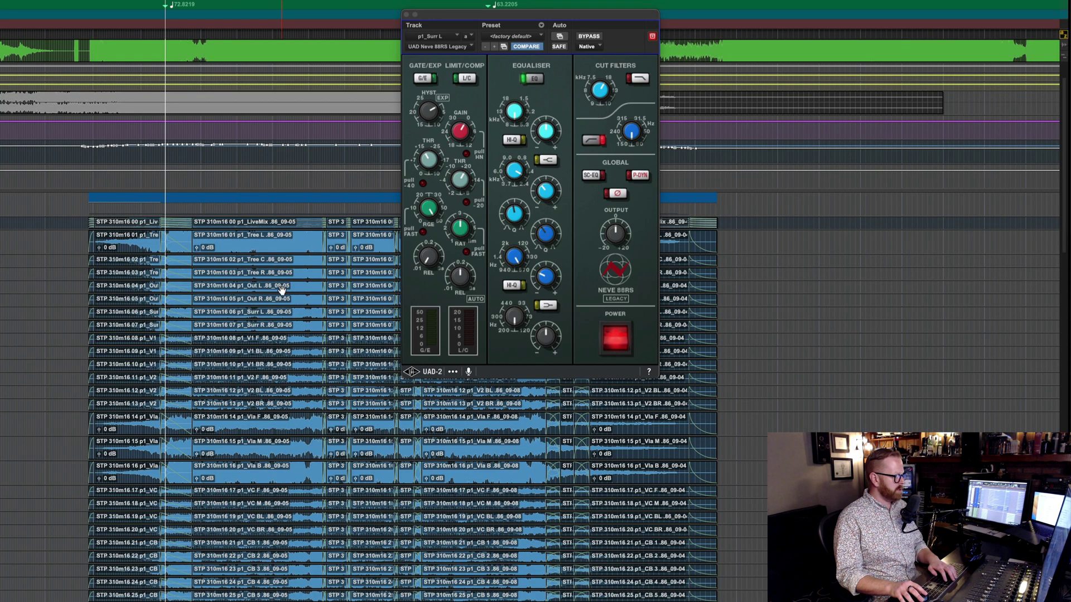
{"action": "key", "text": "super+equal"}
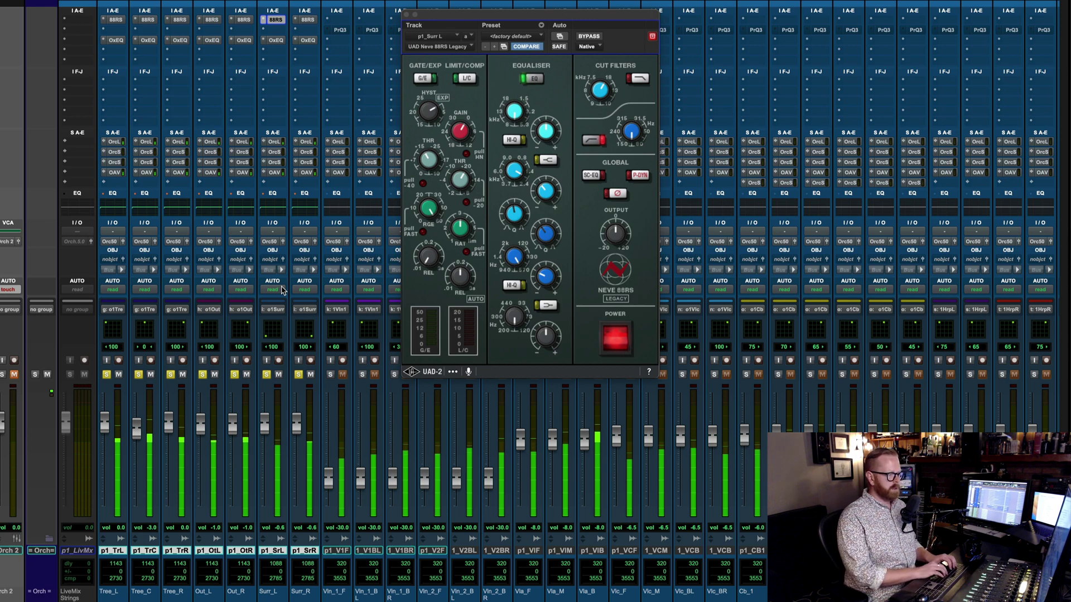
{"action": "key", "text": "super+alt+3"}
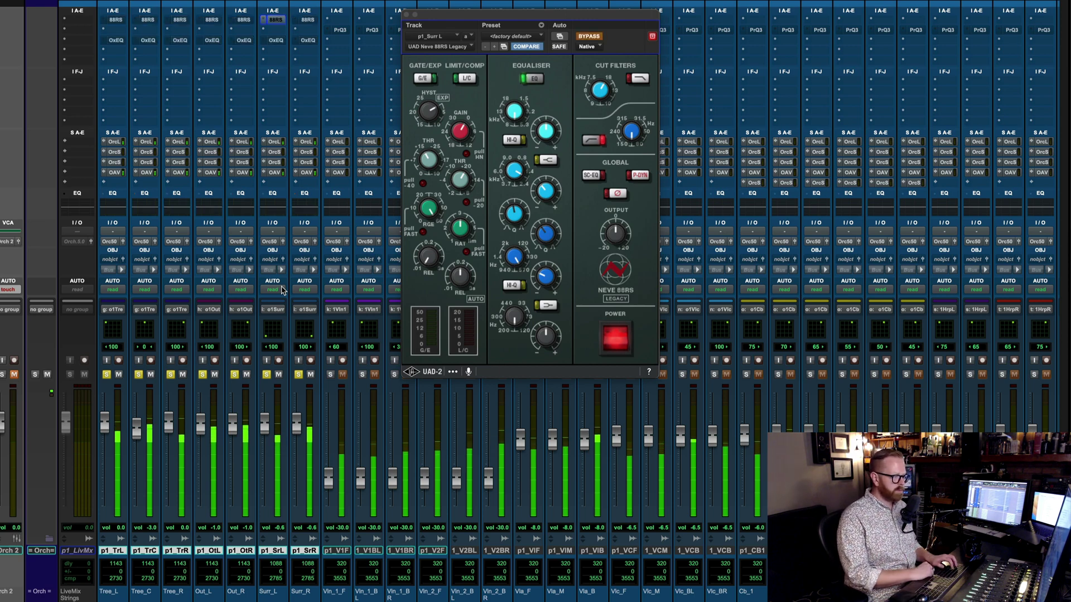
{"action": "key", "text": "super+alt+3"}
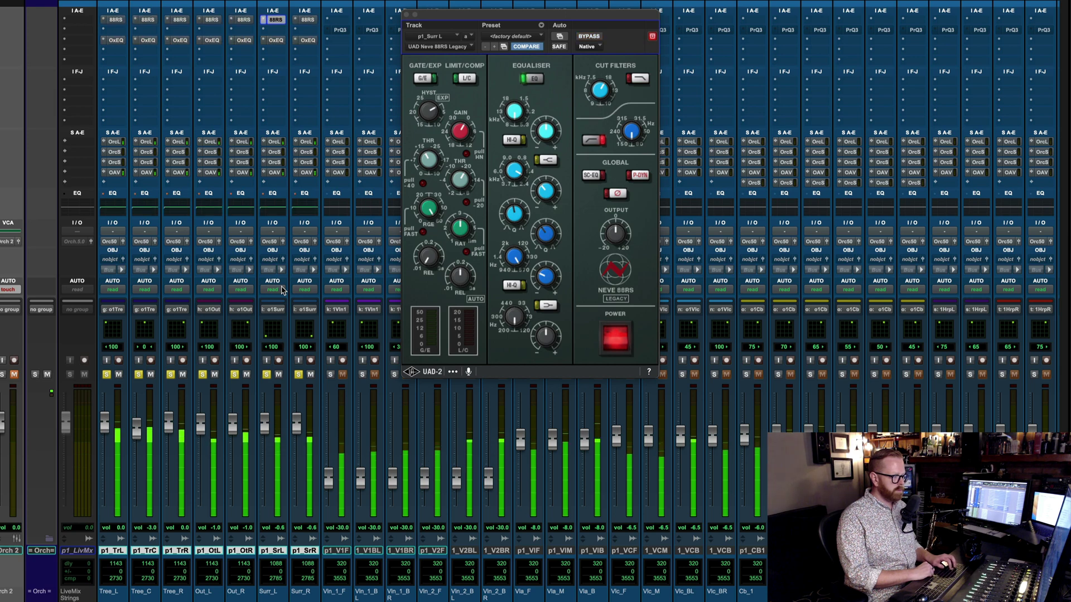
{"action": "key", "text": "super+alt+3"}
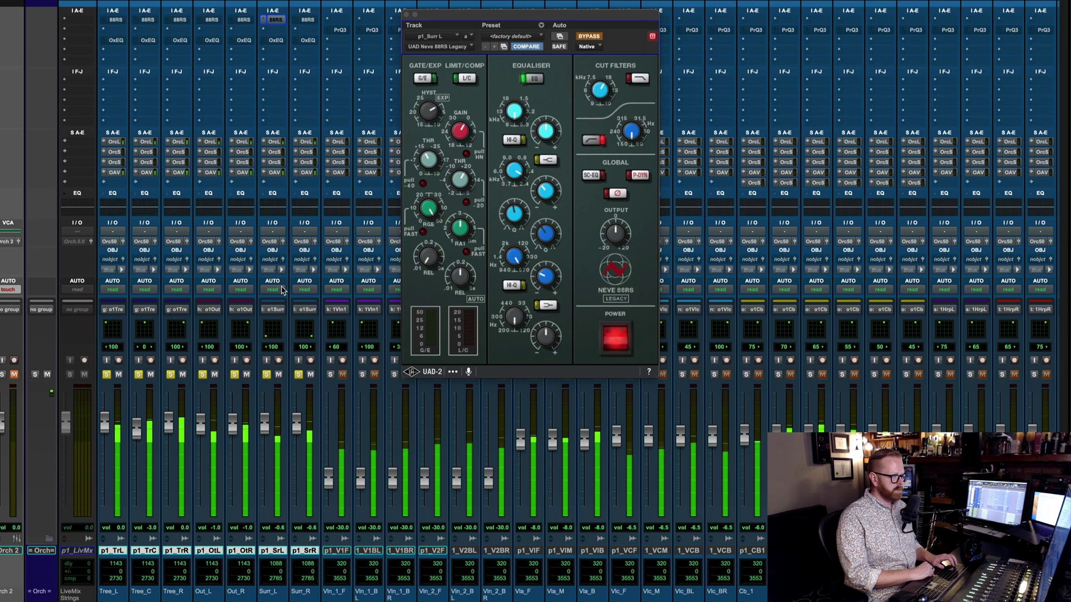
{"action": "key", "text": "super+alt+3"}
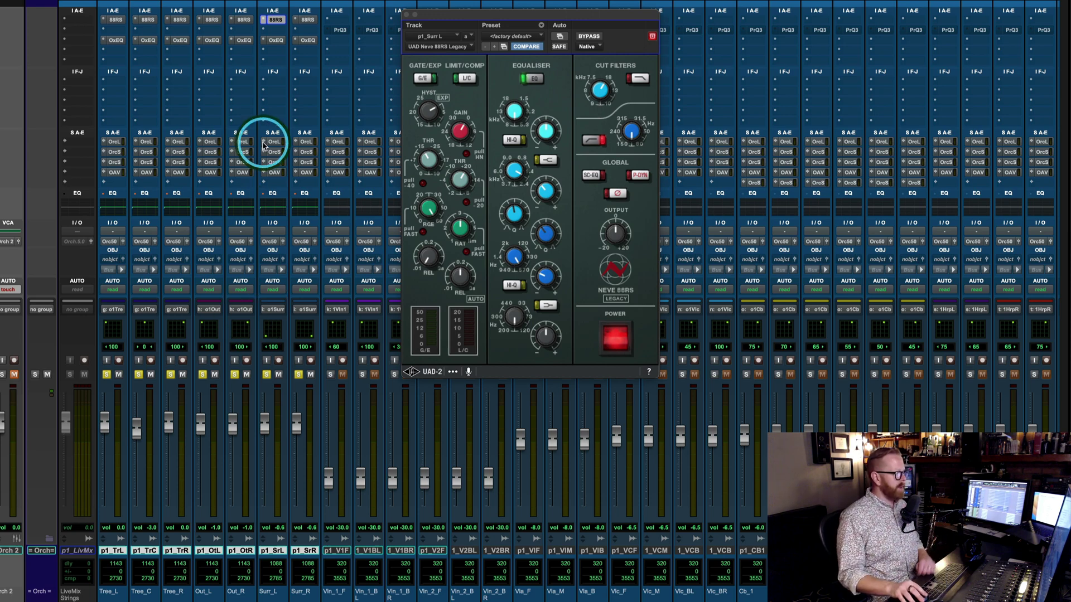
- Open the Oxford EQ on Tree L and display the Oxford EQ + Filters automation on the three tree mic tracks
{"action": "left_click", "coordinate": [114, 40]}
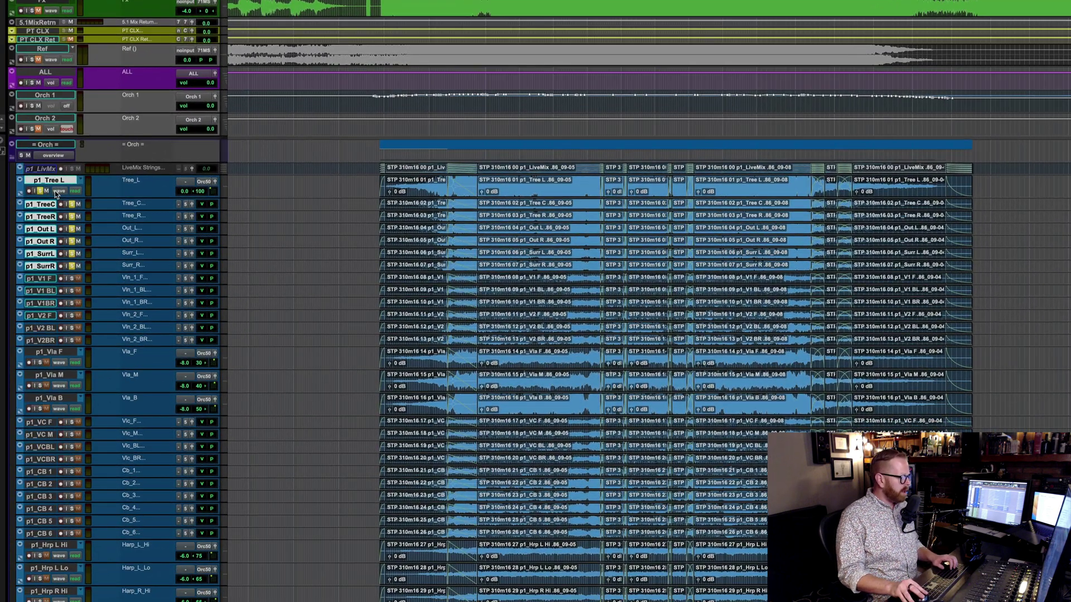
{"action": "left_click", "coordinate": [57, 191]}
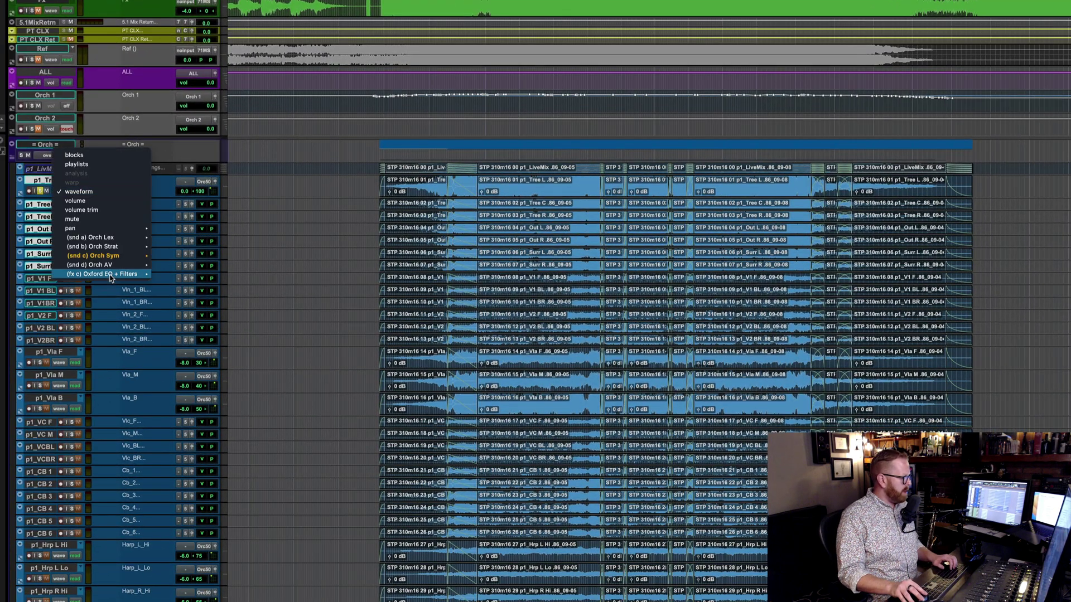
{"action": "mouse_move", "coordinate": [140, 274]}
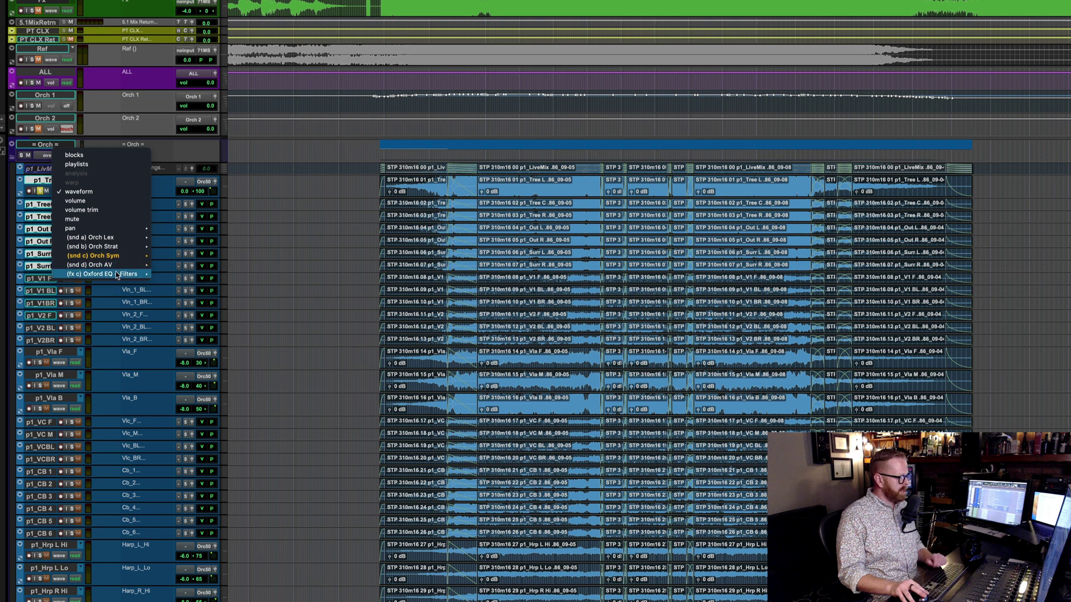
{"action": "left_click", "coordinate": [410, 207]}
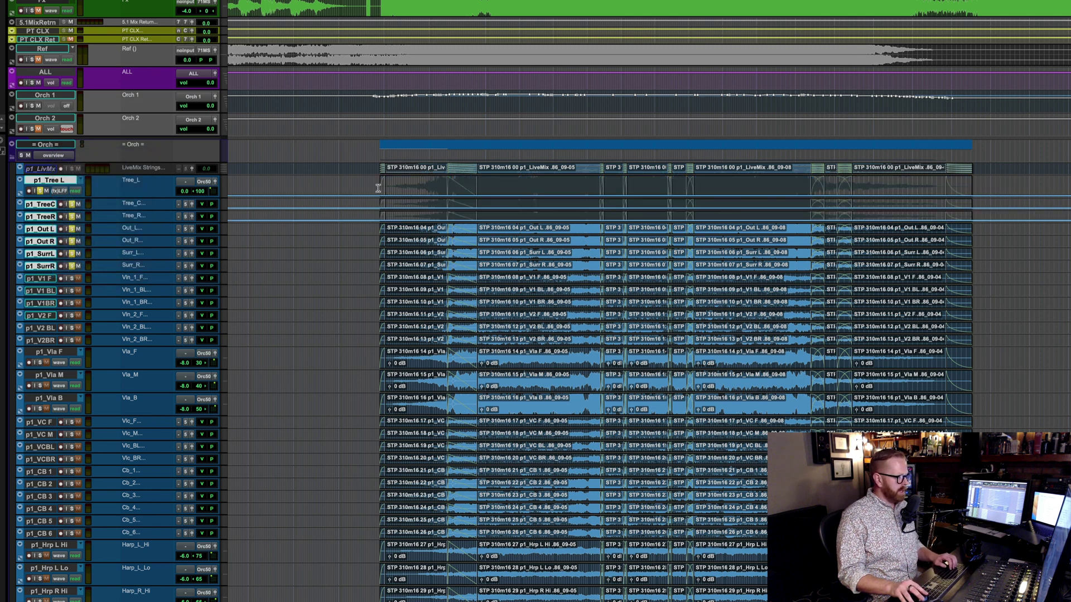
- Mark the opening passage across the Tree L, C and R automation lanes and return to the mixer's p1 channels
{"action": "left_click_drag", "start_coordinate": [366, 186], "coordinate": [395, 268]}
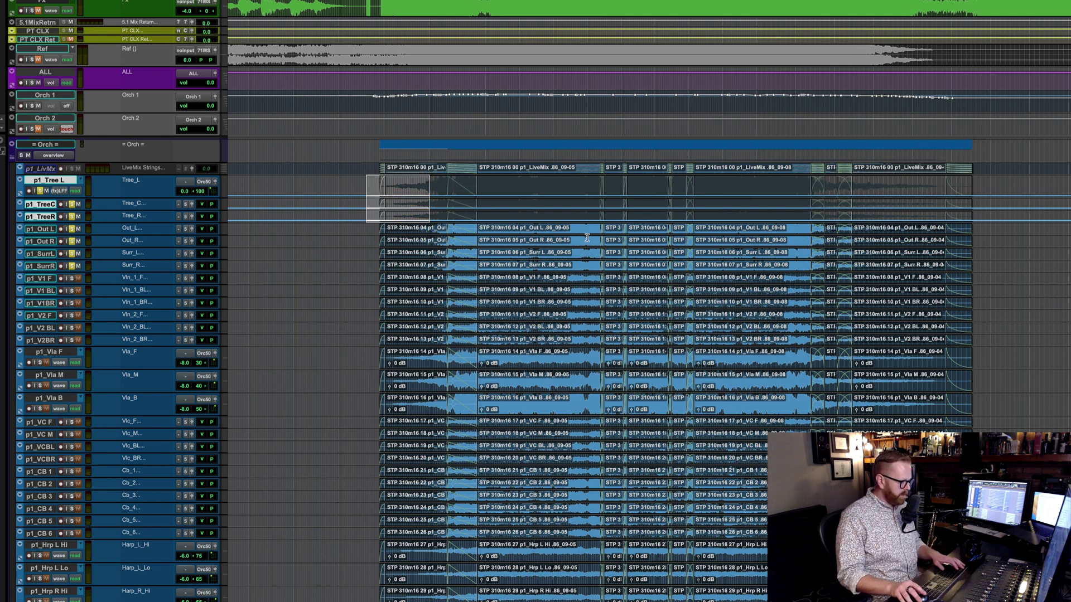
{"action": "key", "text": "ctrl+minus"}
{"action": "key", "text": "ctrl+equal"}
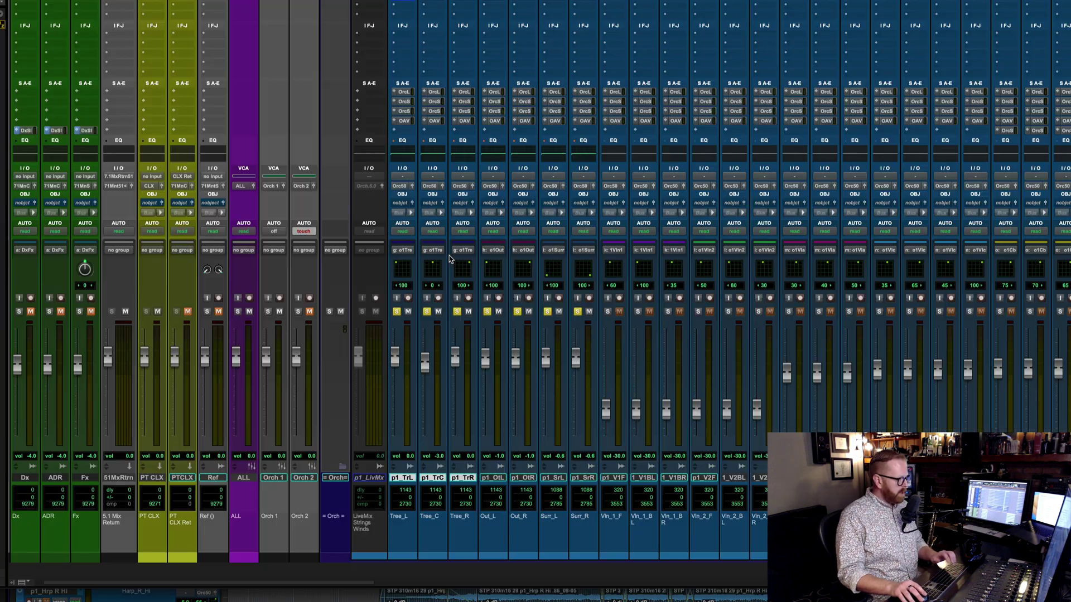
{"action": "key", "text": "ctrl+equal"}
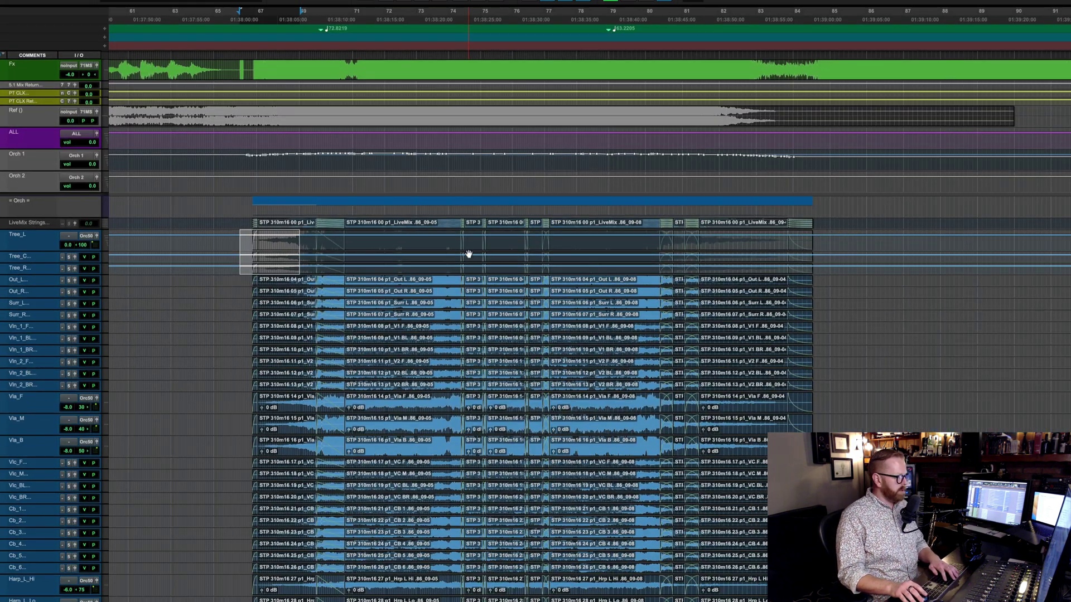
{"action": "key", "text": "ctrl+equal"}
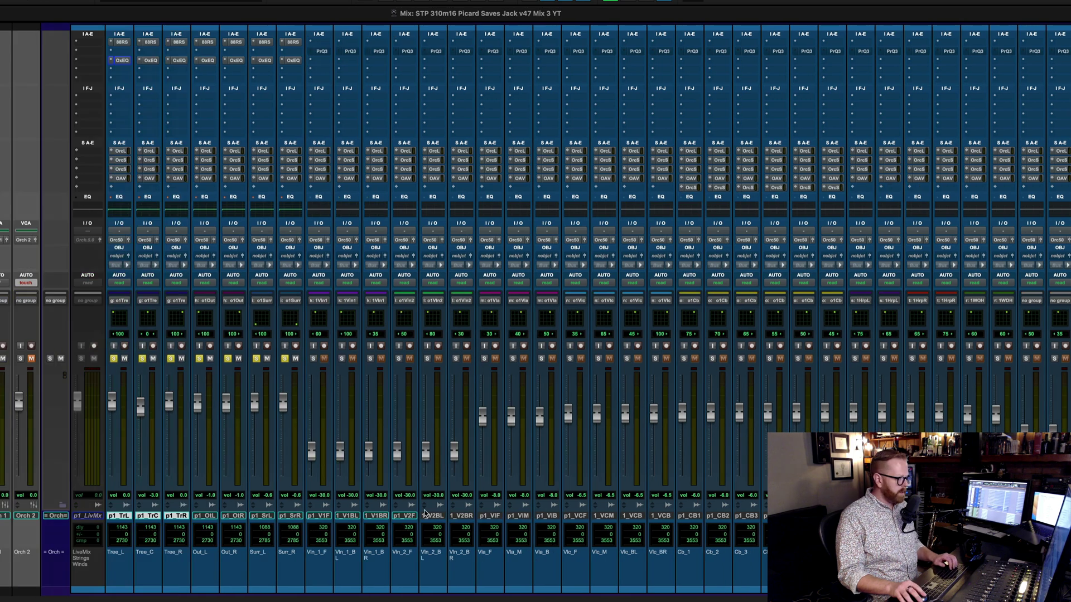
- Select the p1 spot mic tracks from first violins through piano and enable their Pro-Q 3 EQs
{"action": "scroll", "coordinate": [788, 407], "scroll_direction": "right", "scroll_amount": 15}
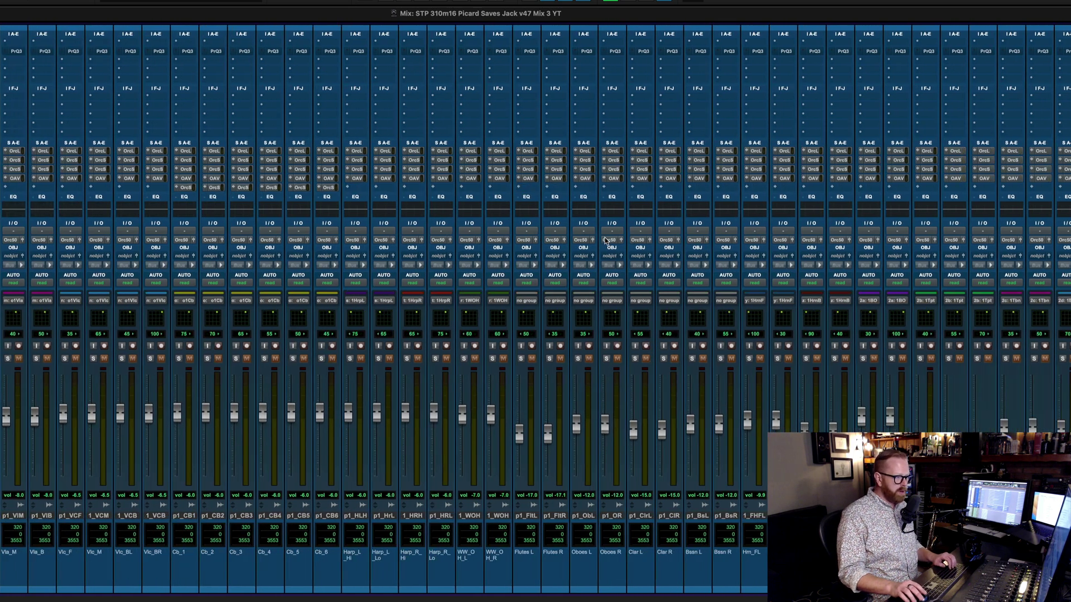
{"action": "scroll", "coordinate": [788, 407], "scroll_direction": "right", "scroll_amount": 2}
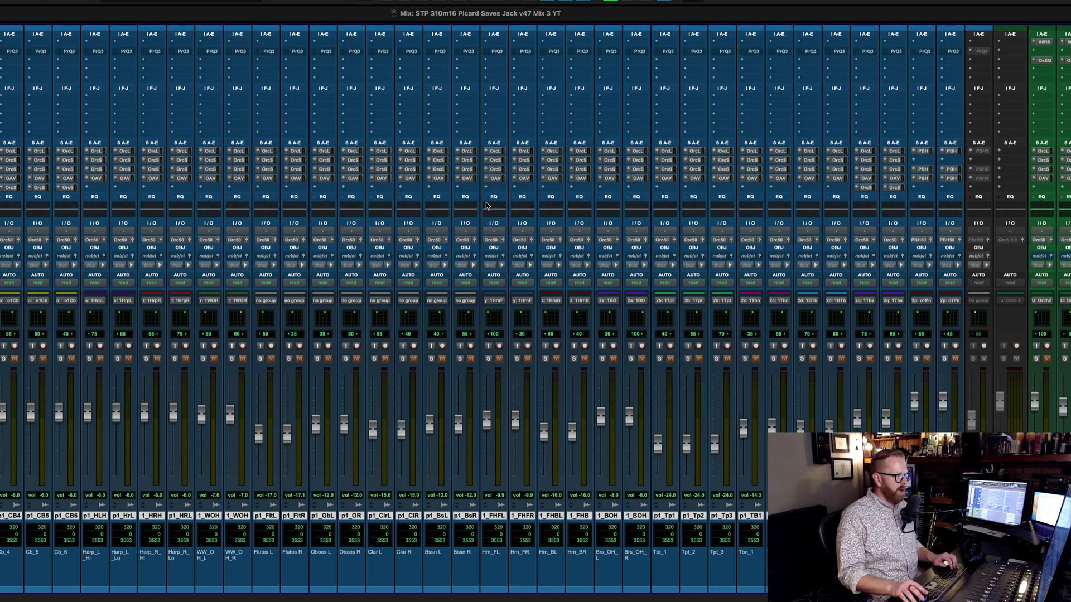
{"action": "scroll", "coordinate": [475, 205], "scroll_direction": "left", "scroll_amount": 15}
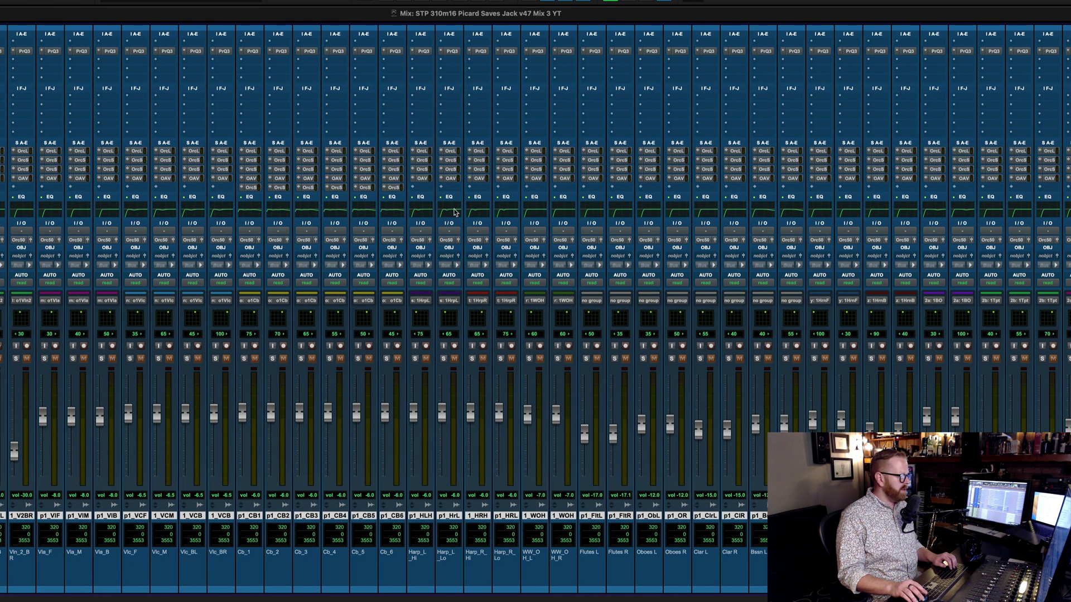
{"action": "scroll", "coordinate": [83, 225], "scroll_direction": "left", "scroll_amount": 1}
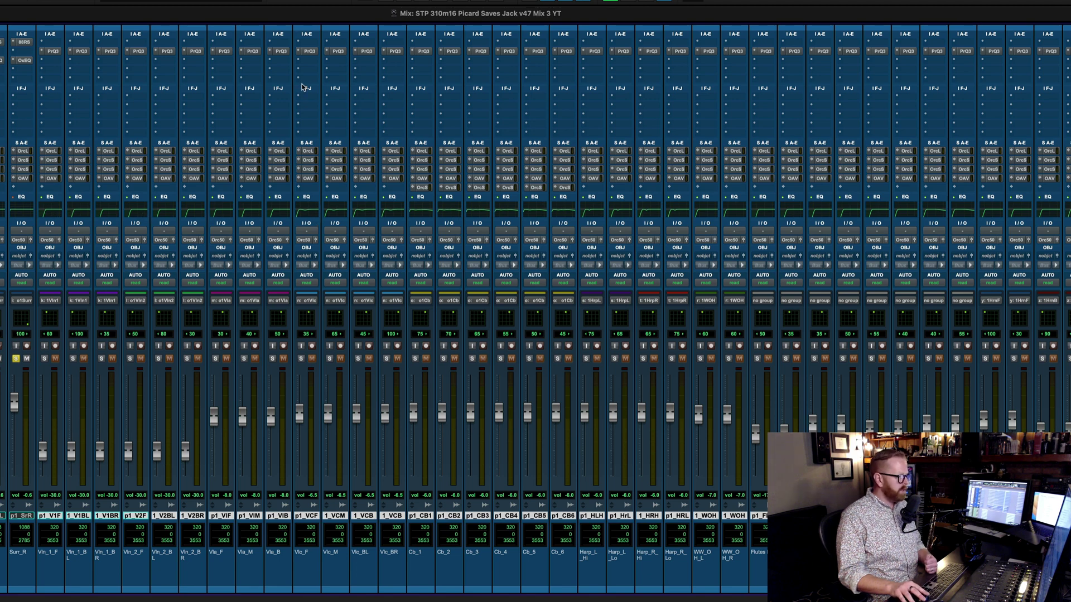
- Examine the Pro-Q 3 curves on the VC F, VC BL and CB 1 channels
{"action": "left_click", "coordinate": [308, 51]}
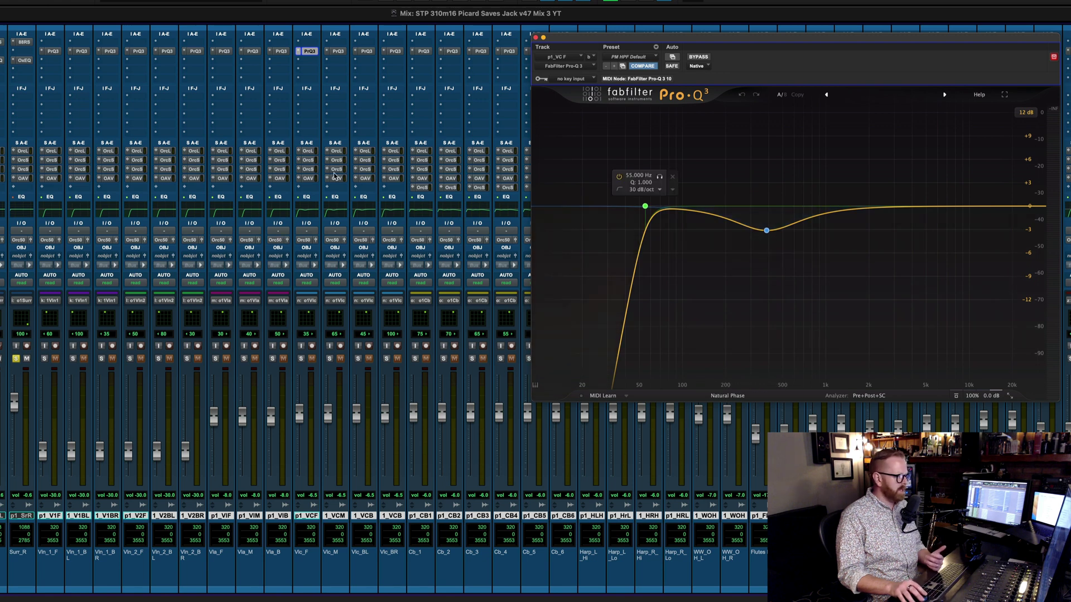
{"action": "left_click", "coordinate": [365, 51]}
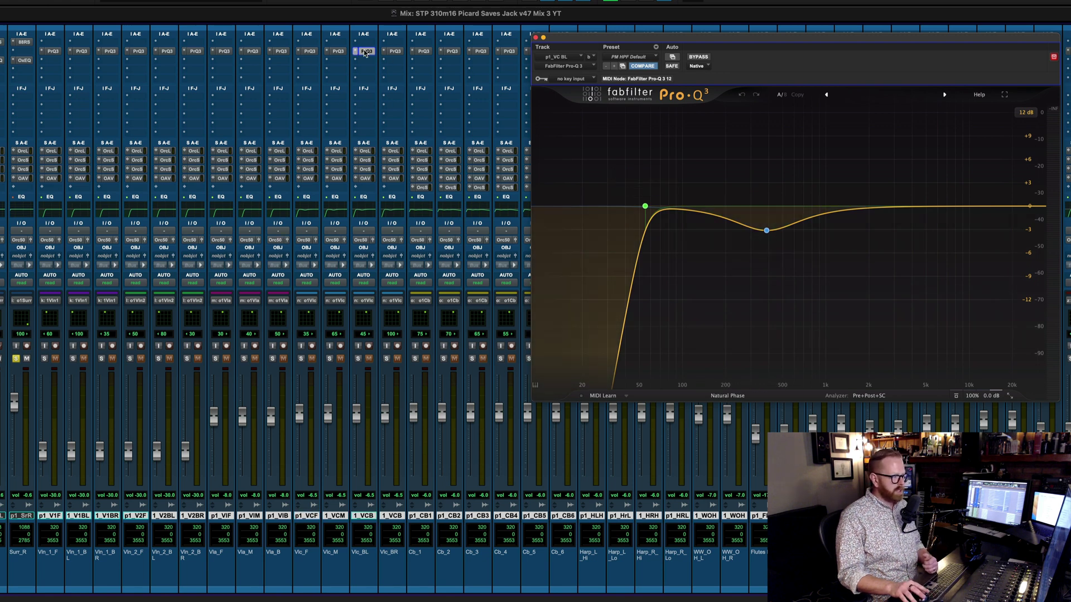
{"action": "left_click", "coordinate": [423, 51]}
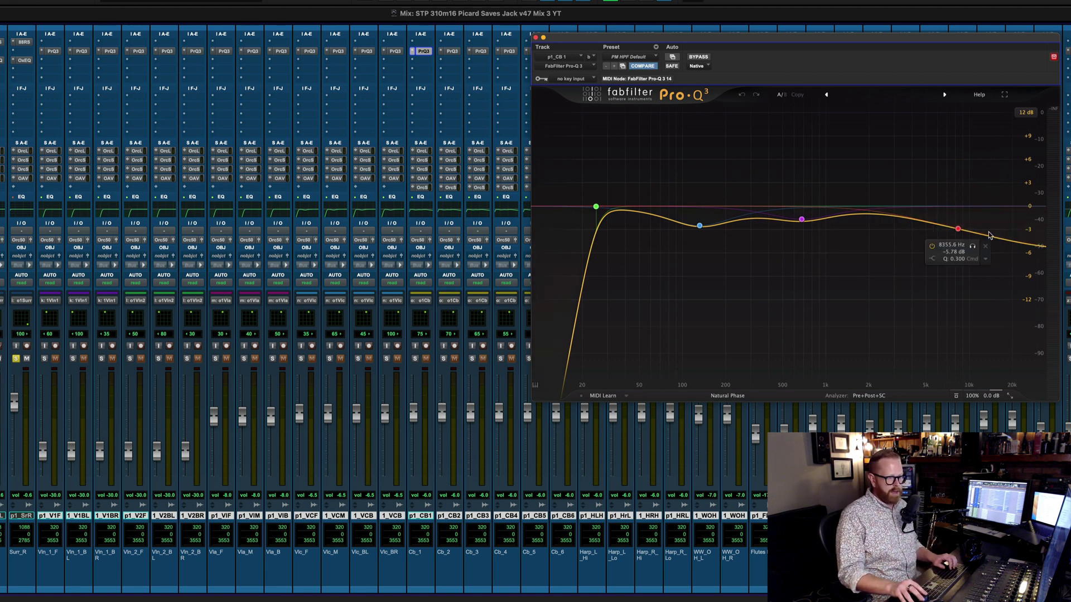
- Examine the Pro-Q 3 settings on the harp mics and the left woodwind overhead, and close the plug-in window
{"action": "scroll", "coordinate": [438, 96], "scroll_direction": "right", "scroll_amount": 2}
{"action": "scroll", "coordinate": [437, 96], "scroll_direction": "right", "scroll_amount": 20}
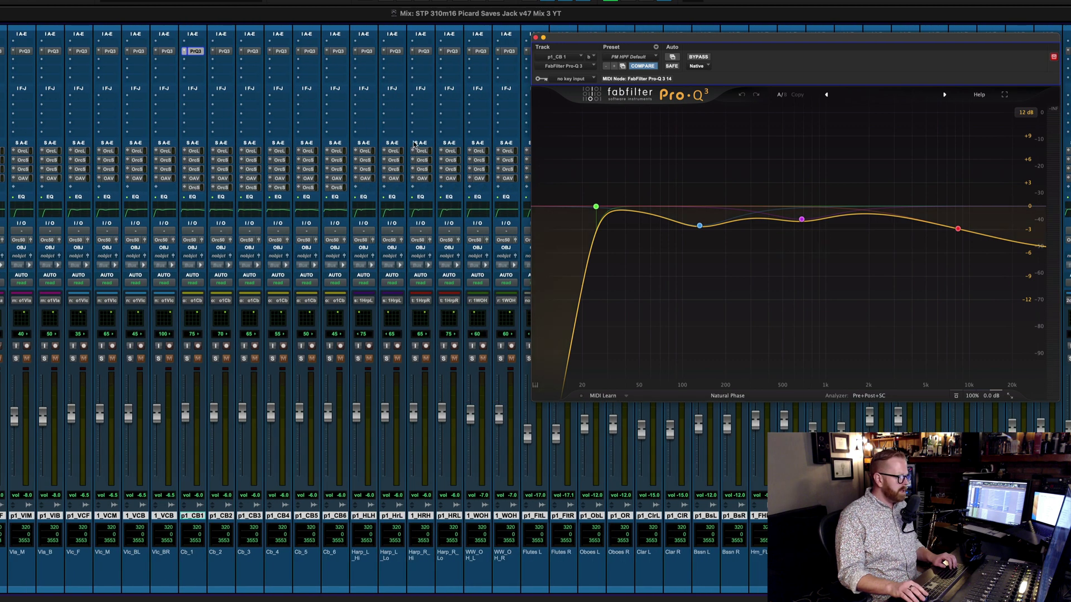
{"action": "left_click", "coordinate": [365, 51]}
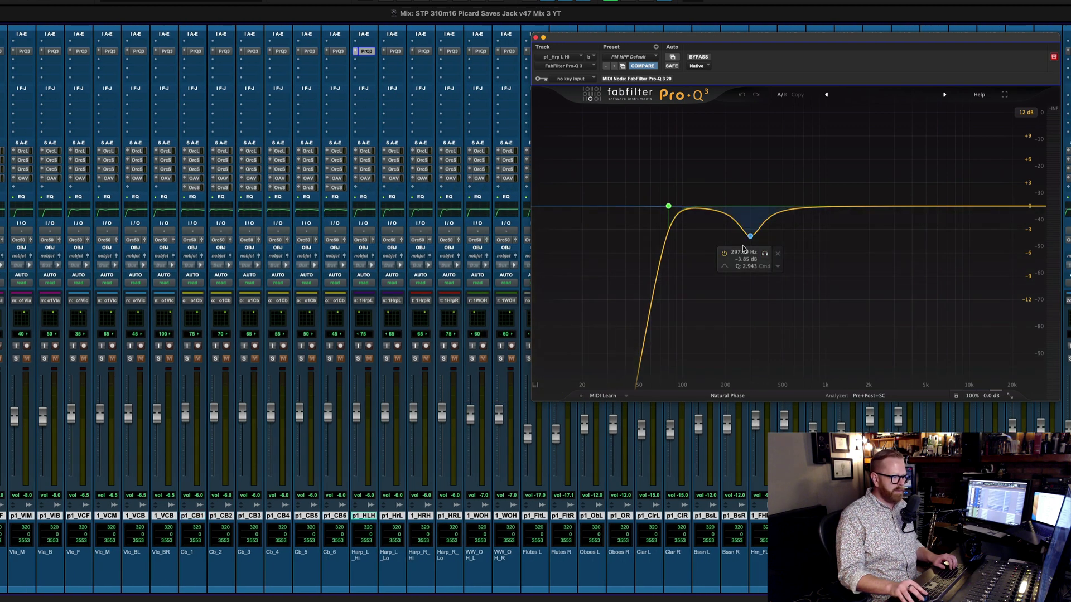
{"action": "scroll", "coordinate": [455, 166], "scroll_direction": "right", "scroll_amount": 8}
{"action": "left_click", "coordinate": [357, 51]}
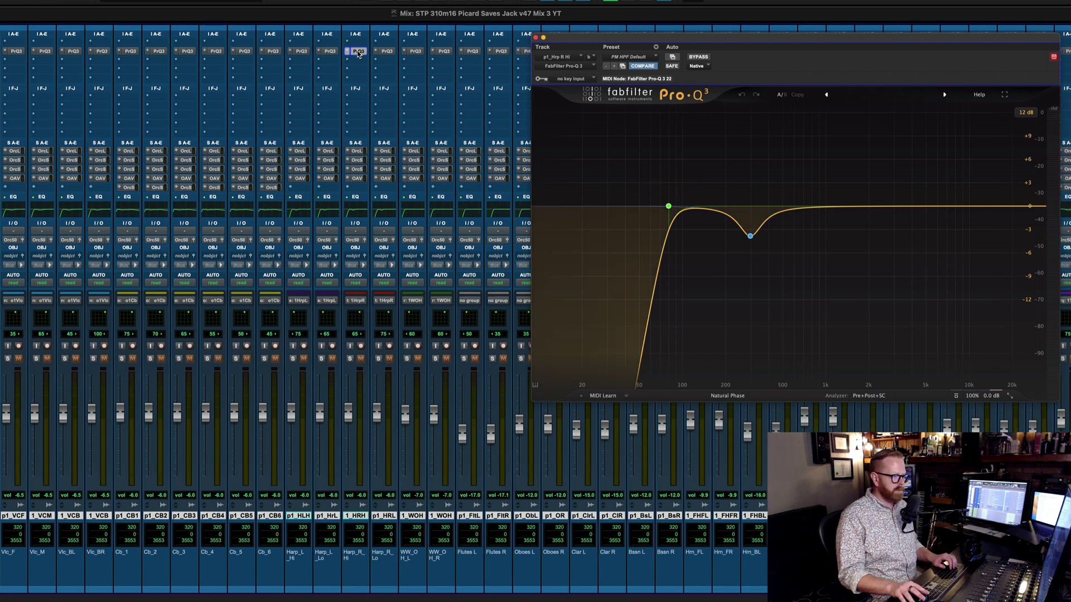
{"action": "left_click", "coordinate": [328, 51]}
{"action": "left_click", "coordinate": [415, 51]}
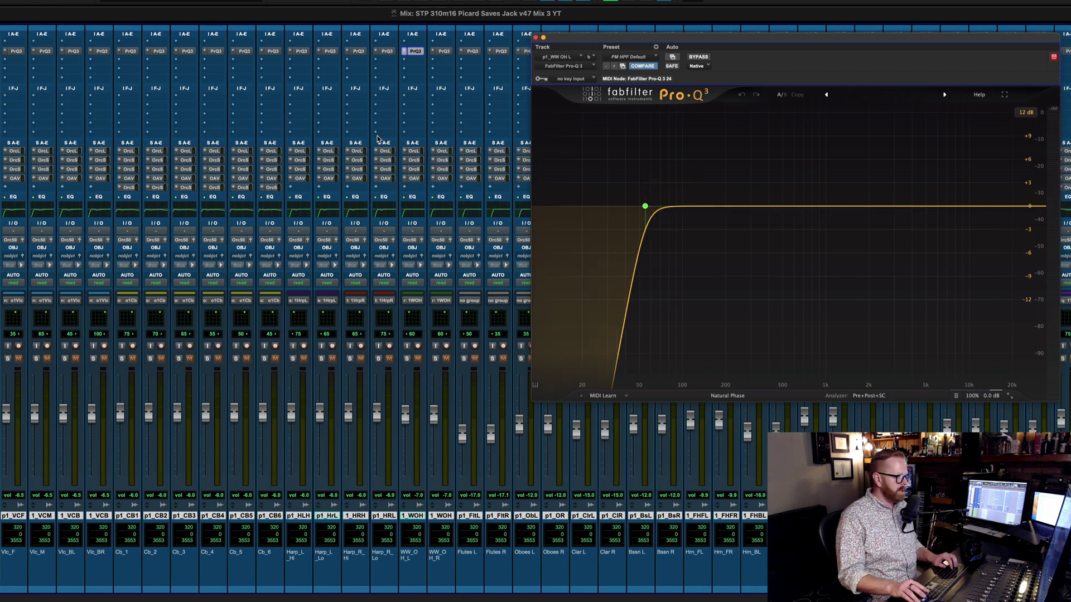
{"action": "scroll", "coordinate": [377, 139], "scroll_direction": "right", "scroll_amount": 16}
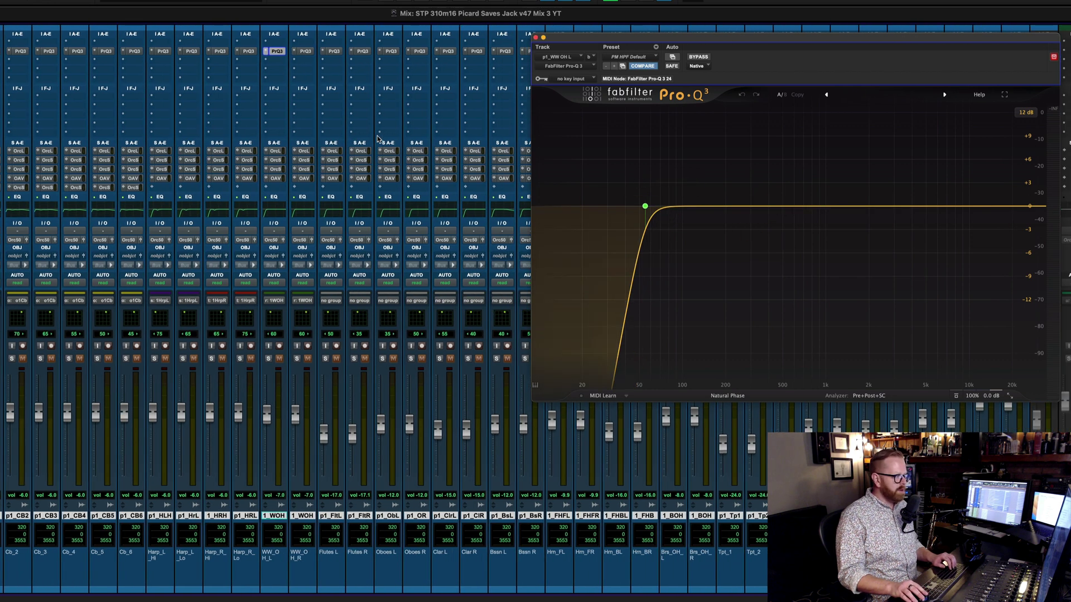
{"action": "left_click", "coordinate": [535, 38]}
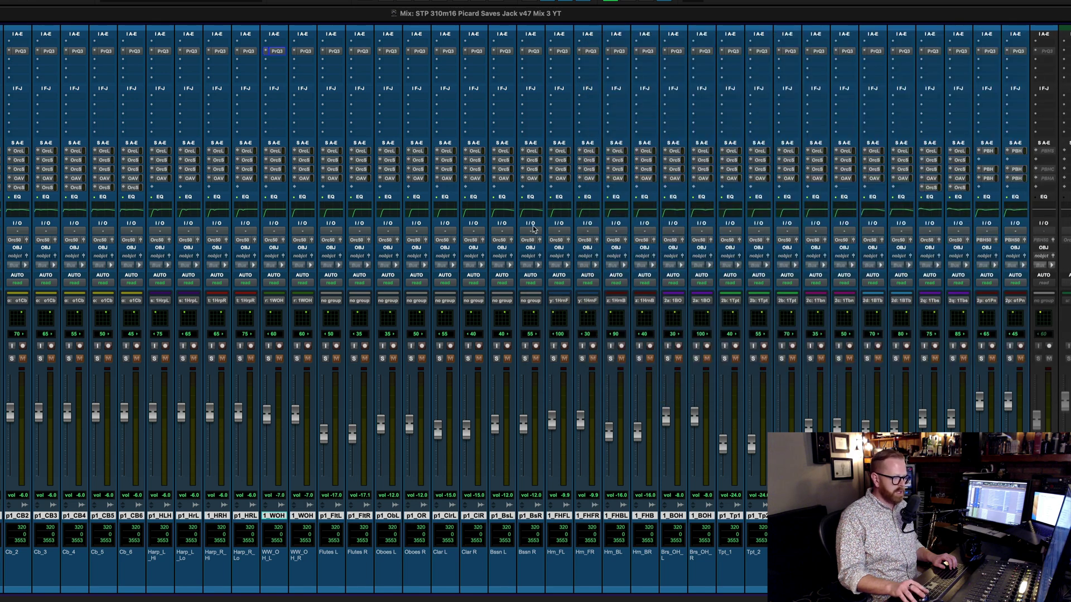
- Inspect the low and midrange bands of the Pro-Q 3 on the first tuba channel and close the plug-in
{"action": "left_click", "coordinate": [933, 51]}
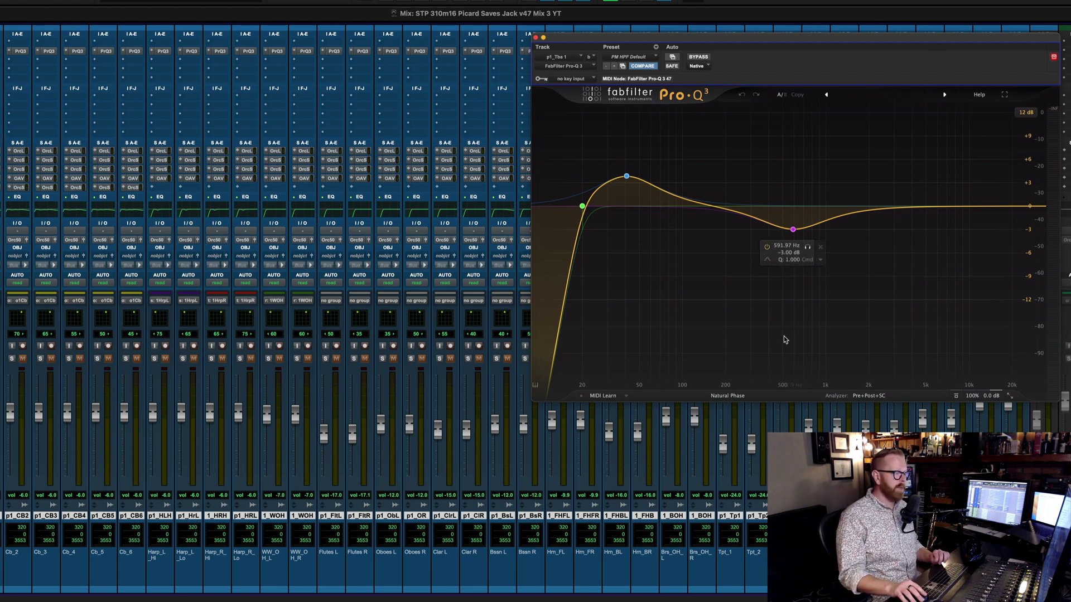
{"action": "mouse_move", "coordinate": [626, 177]}
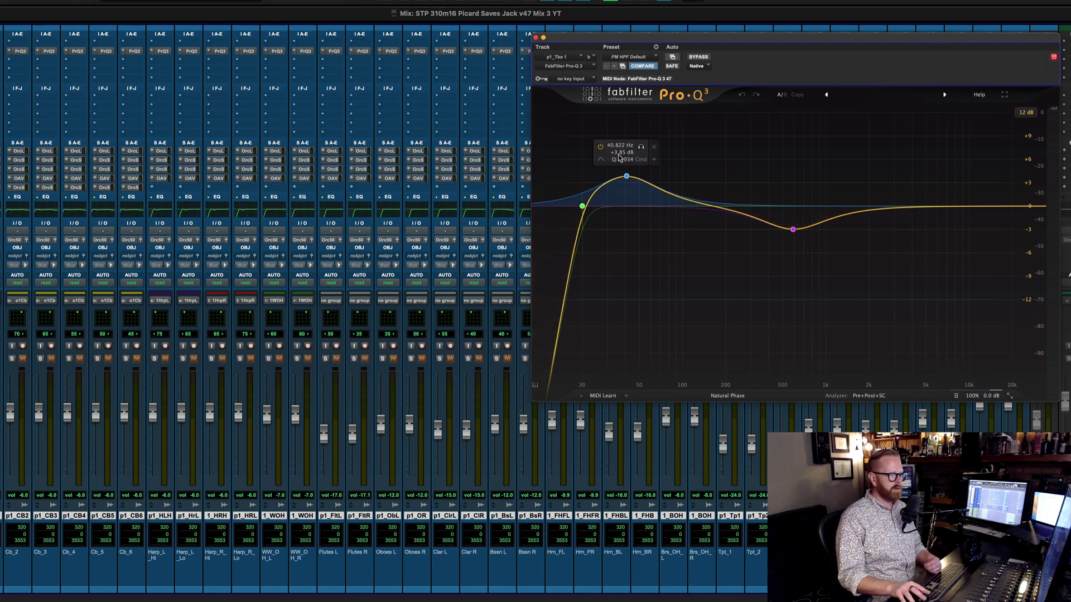
{"action": "mouse_move", "coordinate": [803, 215]}
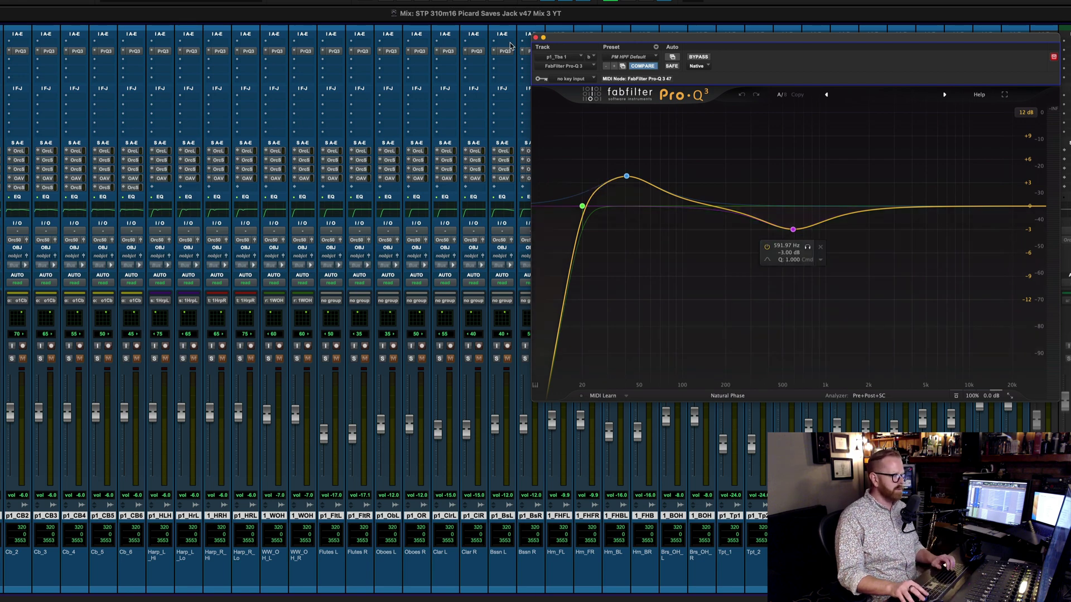
{"action": "left_click", "coordinate": [534, 38]}
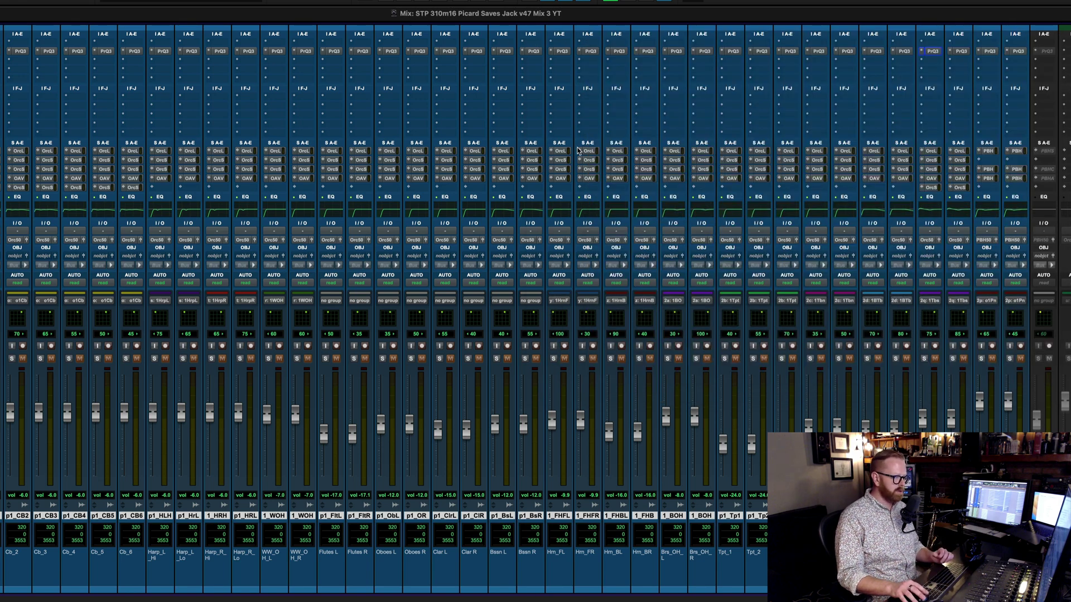
- Clear the room mic solos to bring back all p1 mics, and bring the p2 channels into view in the mixer
{"action": "scroll", "coordinate": [574, 294], "scroll_direction": "right", "scroll_amount": 5}
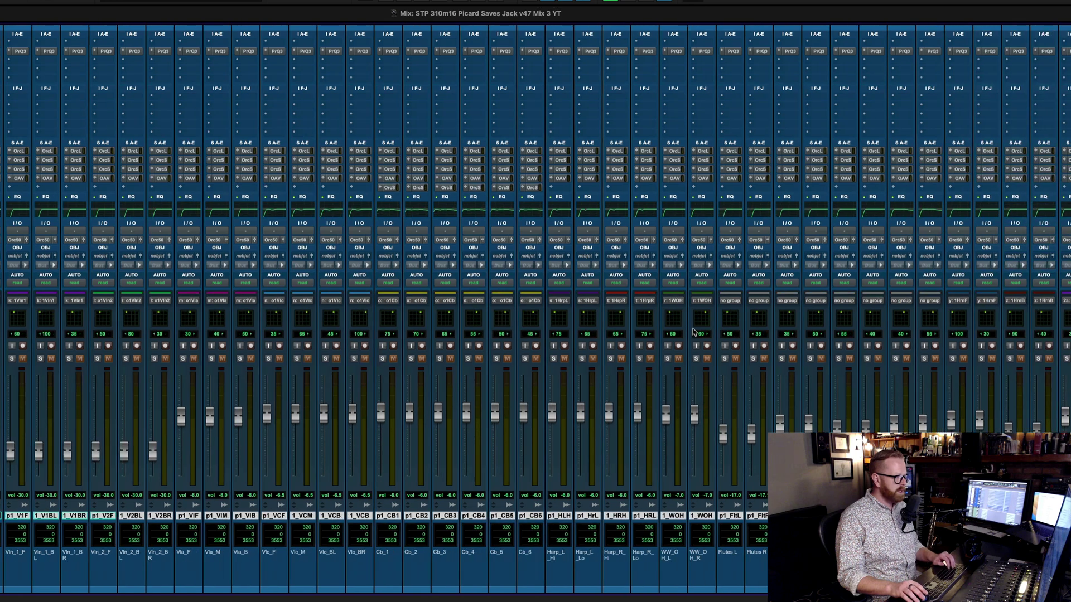
{"action": "key", "text": "super+equal"}
{"action": "key", "text": "super+equal"}
{"action": "scroll", "coordinate": [555, 286], "scroll_direction": "right", "scroll_amount": 10}
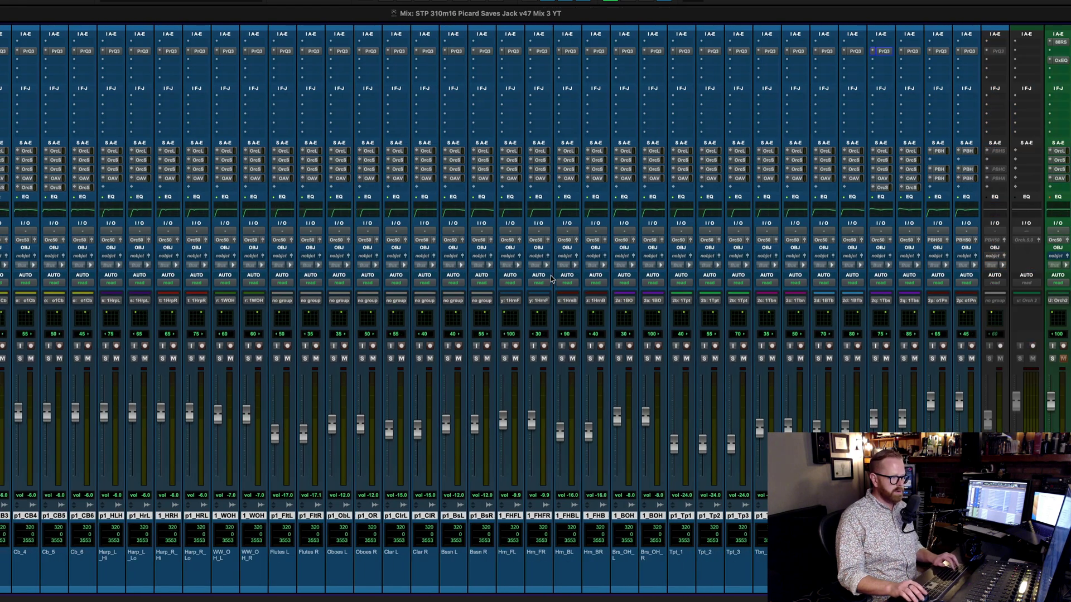
{"action": "scroll", "coordinate": [551, 279], "scroll_direction": "right", "scroll_amount": 3}
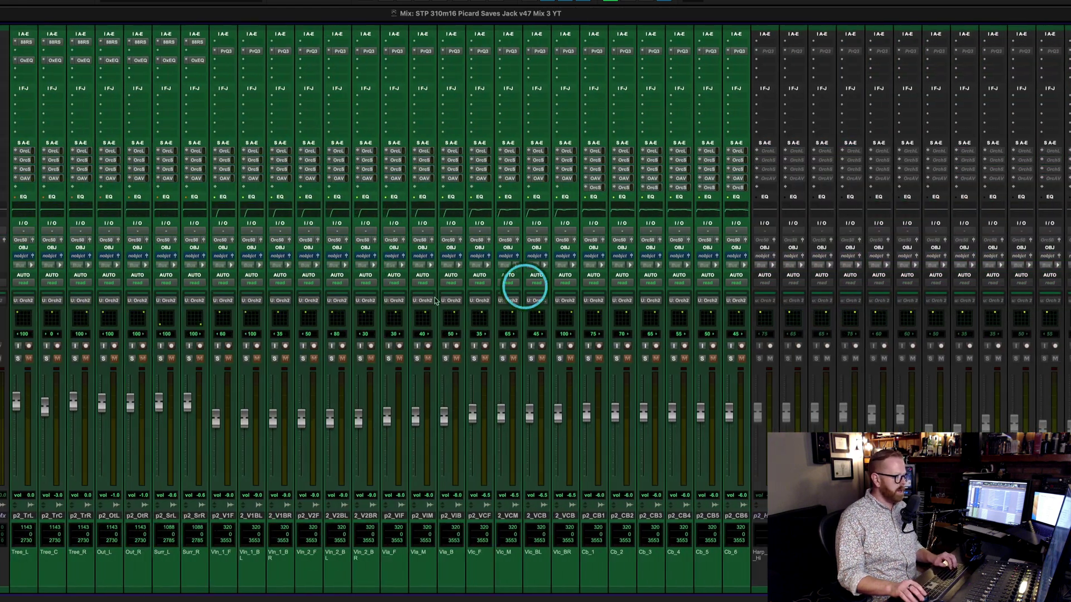
- Find the p2 string overdub clips in the Edit window and play from their start
{"action": "key", "text": "super+equal"}
{"action": "scroll", "coordinate": [406, 224], "scroll_direction": "down", "scroll_amount": 10}
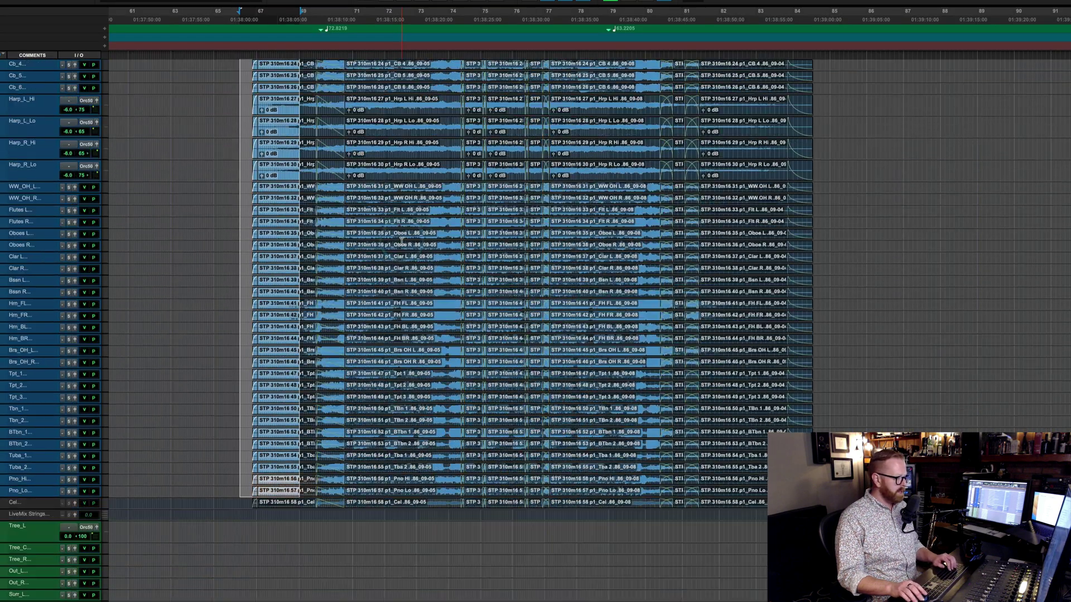
{"action": "scroll", "coordinate": [427, 367], "scroll_direction": "left", "scroll_amount": 3}
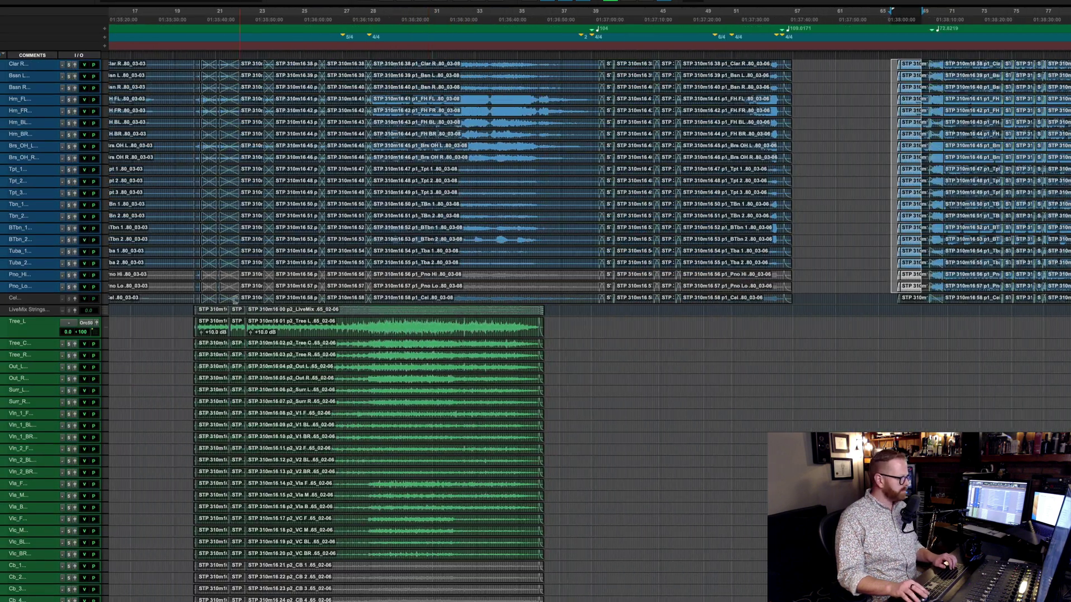
{"action": "left_click", "coordinate": [191, 325]}
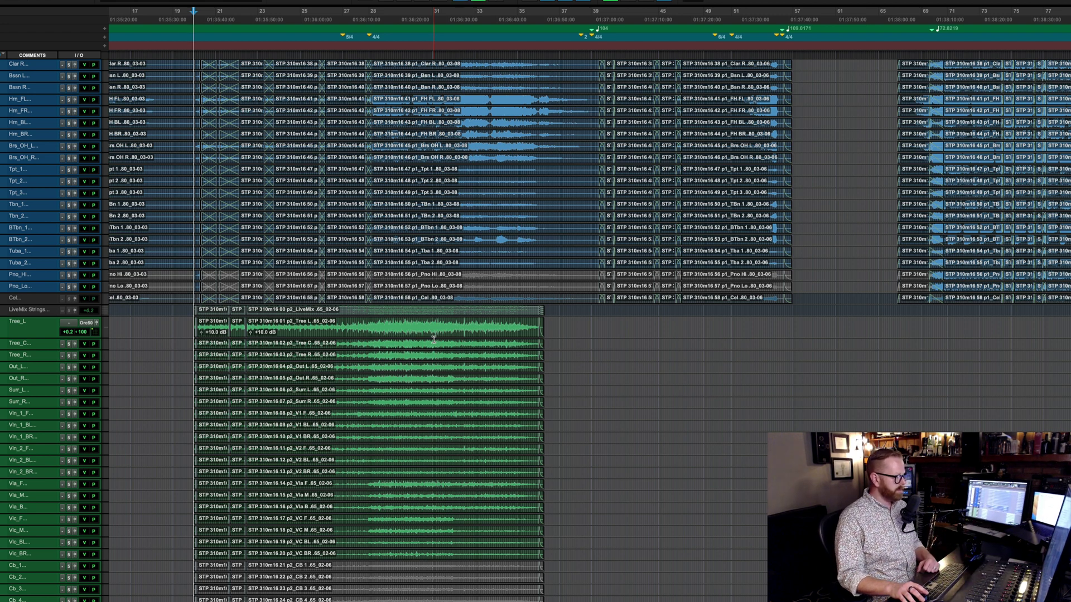
{"action": "key", "text": "space"}
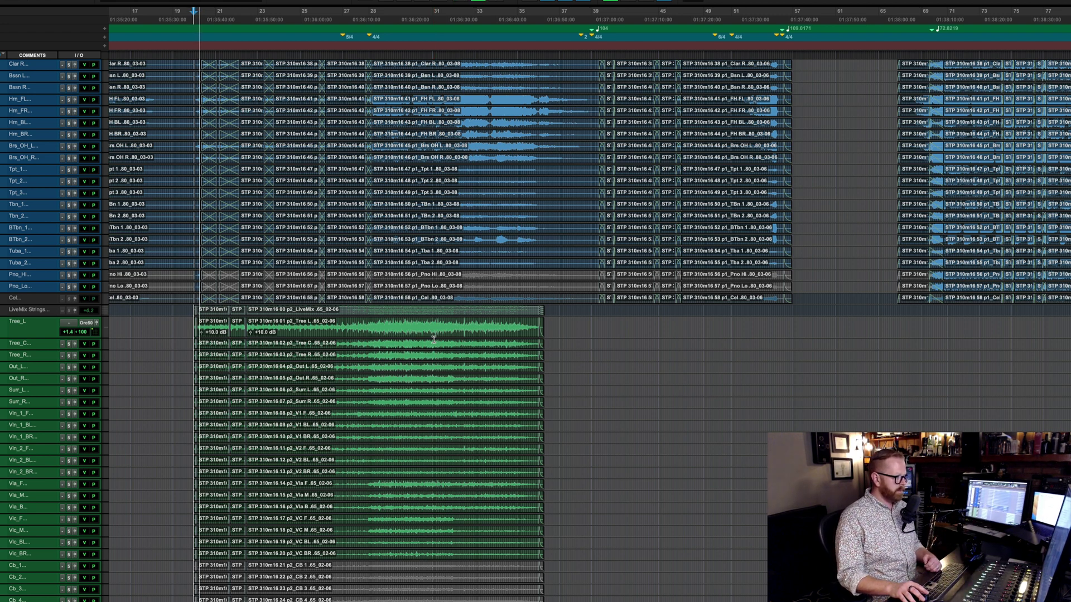
- Select the p2 violin mics from V1F through V2BR and toggle their mutes and solos during playback to hear their contribution
{"action": "key", "text": "super+equal"}
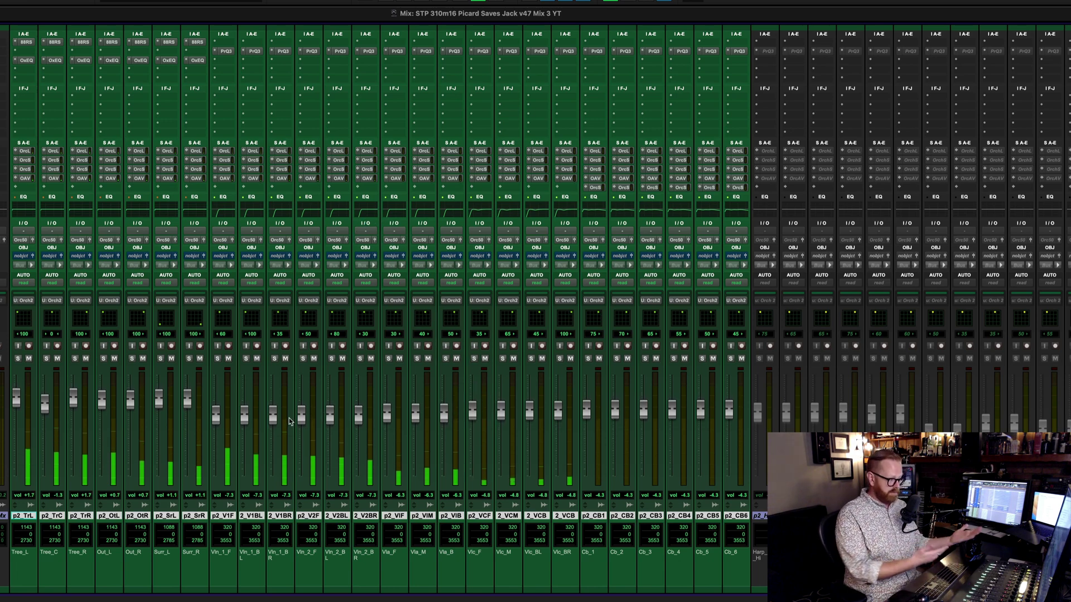
{"action": "left_click", "coordinate": [222, 516]}
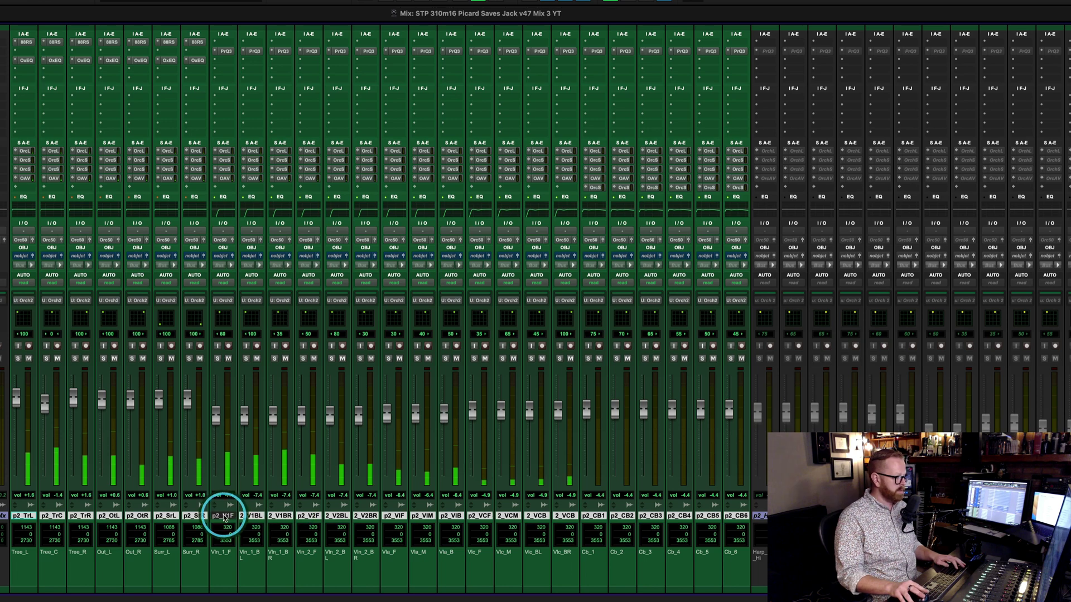
{"action": "left_click", "coordinate": [365, 516], "text": "shift"}
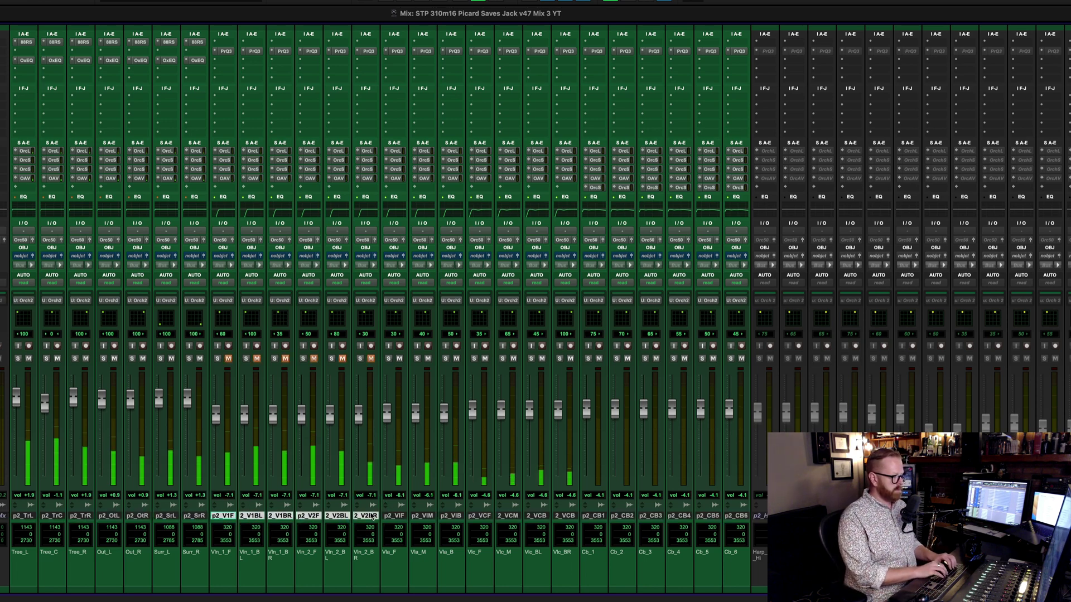
{"action": "key", "text": "shift+m"}
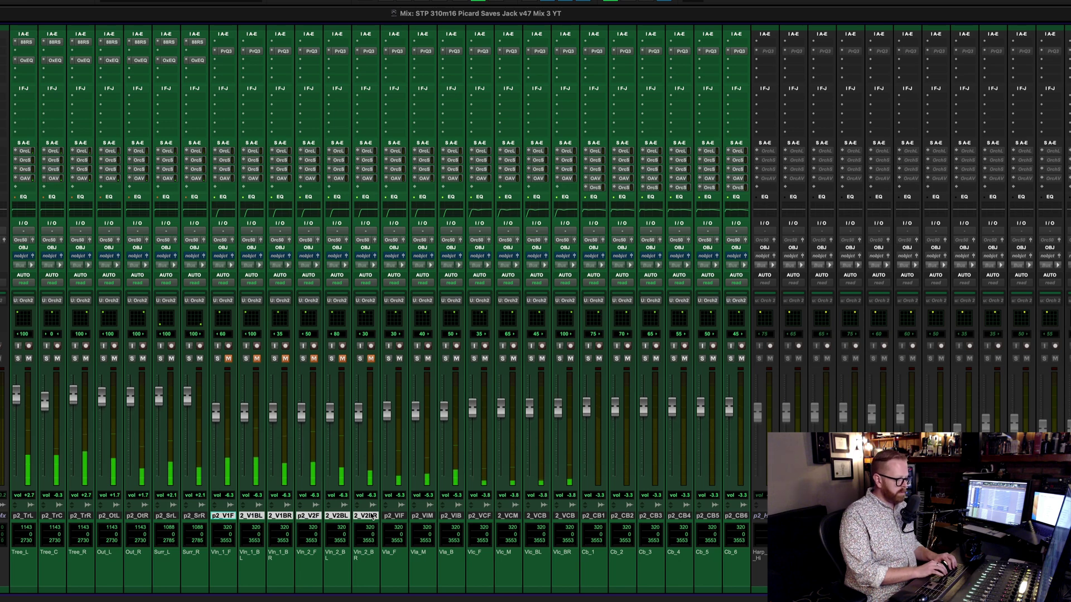
{"action": "key", "text": "shift+m"}
{"action": "key", "text": "shift+s"}
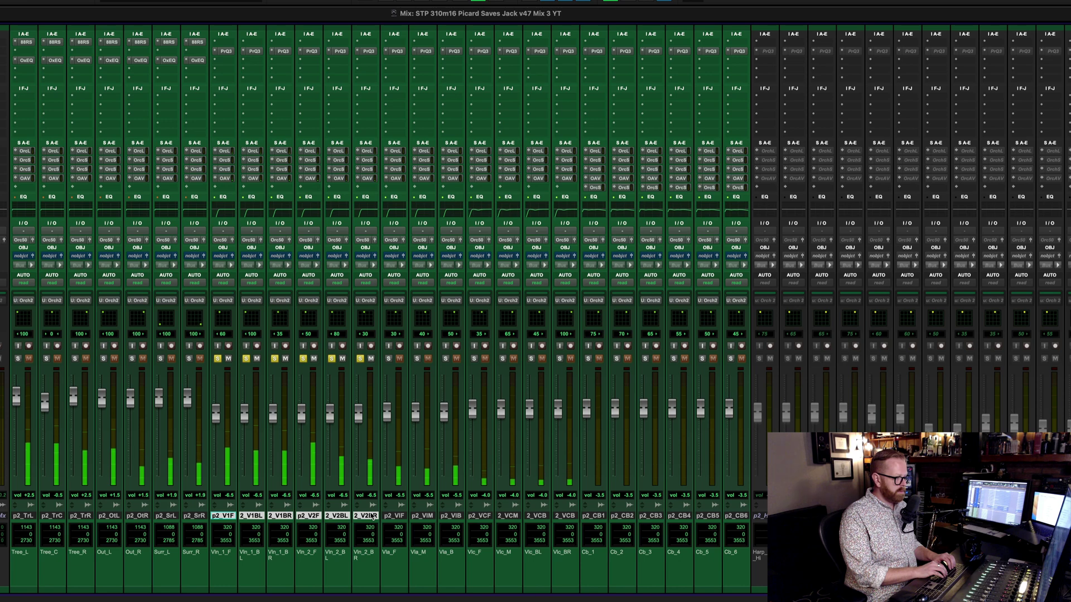
{"action": "key", "text": "shift+s"}
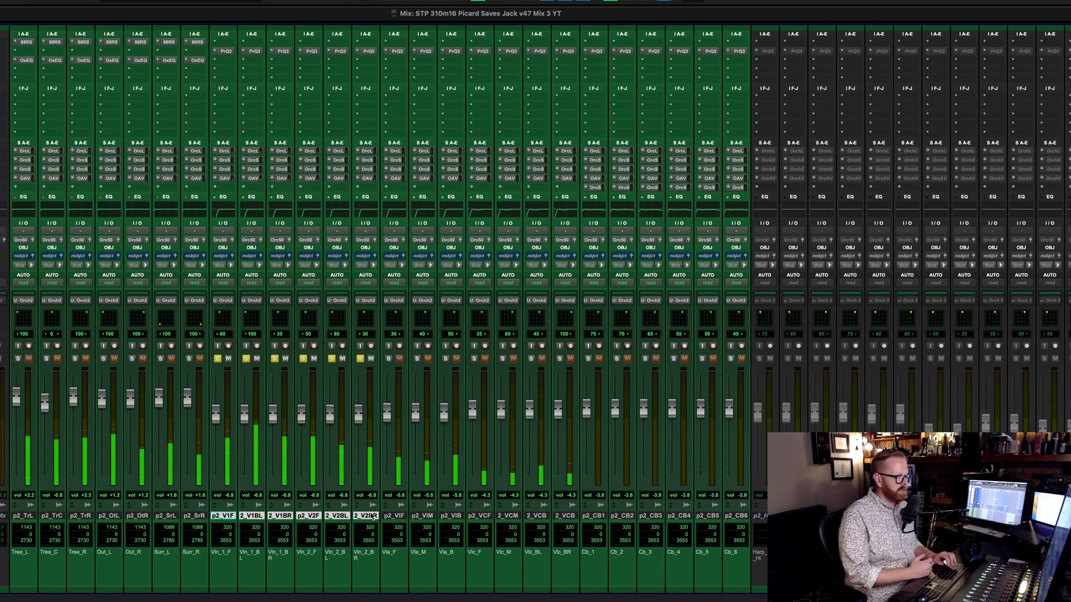
- Clear the p2 violin solos and play the string overdubs from around bar 28 in the Edit window
{"action": "left_click", "coordinate": [493, 511]}
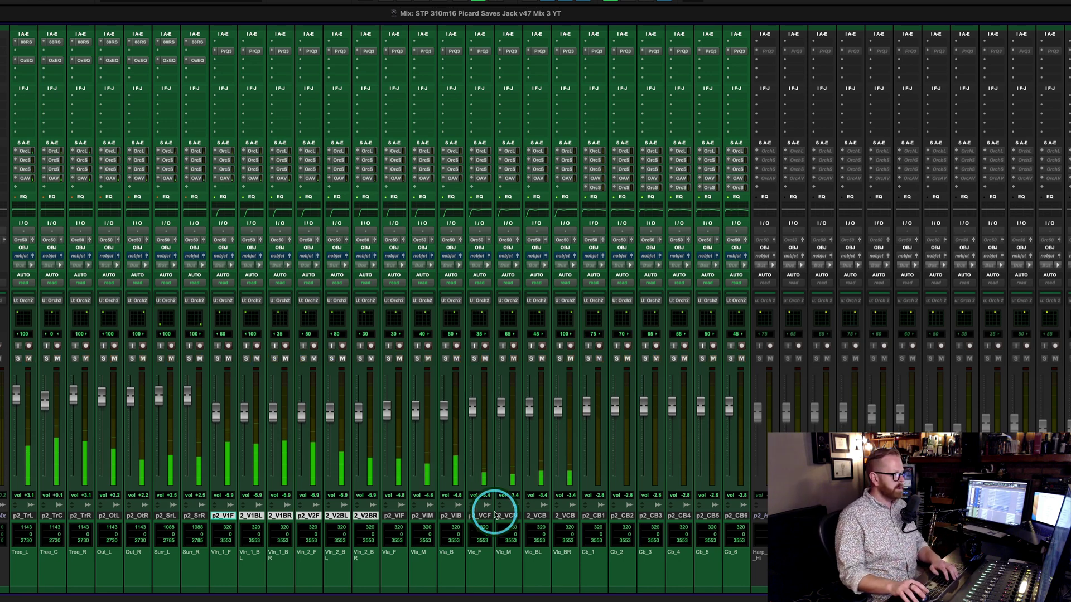
{"action": "key", "text": "super+equal"}
{"action": "left_click", "coordinate": [368, 325]}
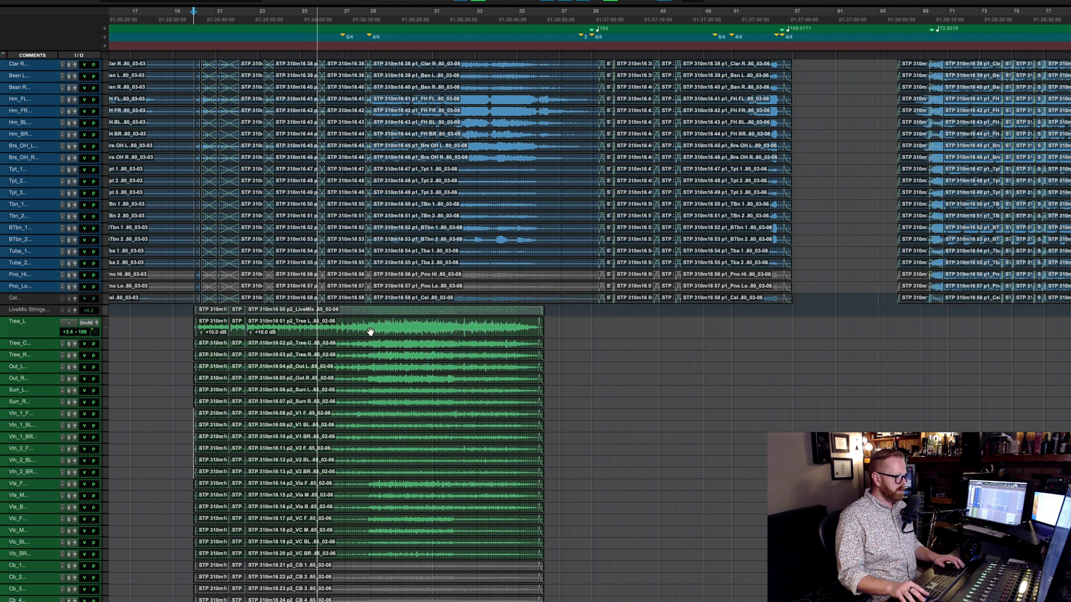
{"action": "key", "text": "space"}
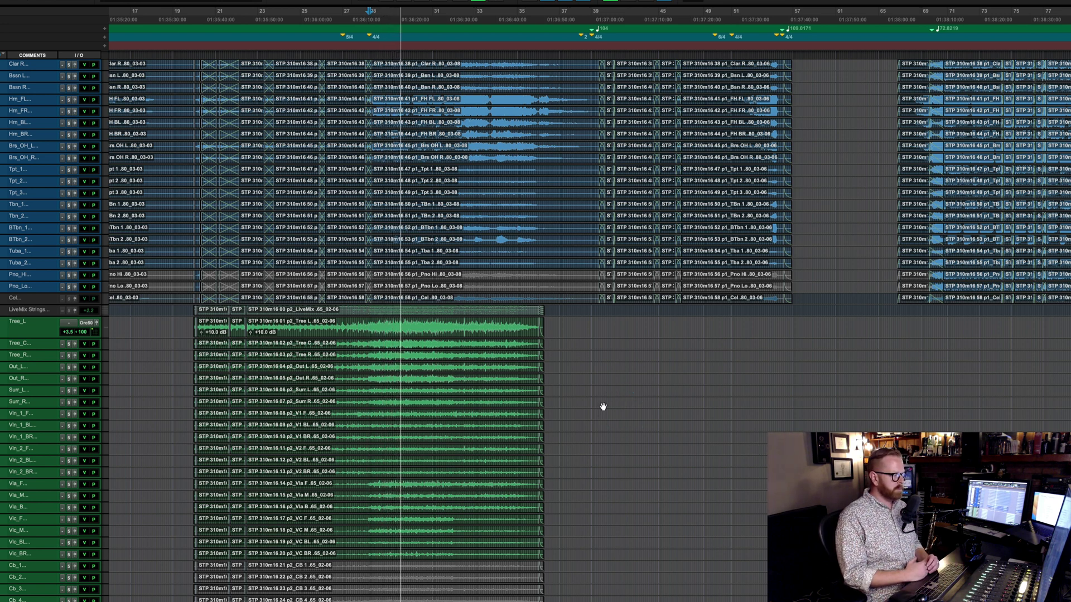
- Compare the p1 orchestra clips with the p2 string overdub clips in the Edit window, stopping playback
{"action": "scroll", "coordinate": [748, 201], "scroll_direction": "up", "scroll_amount": 10}
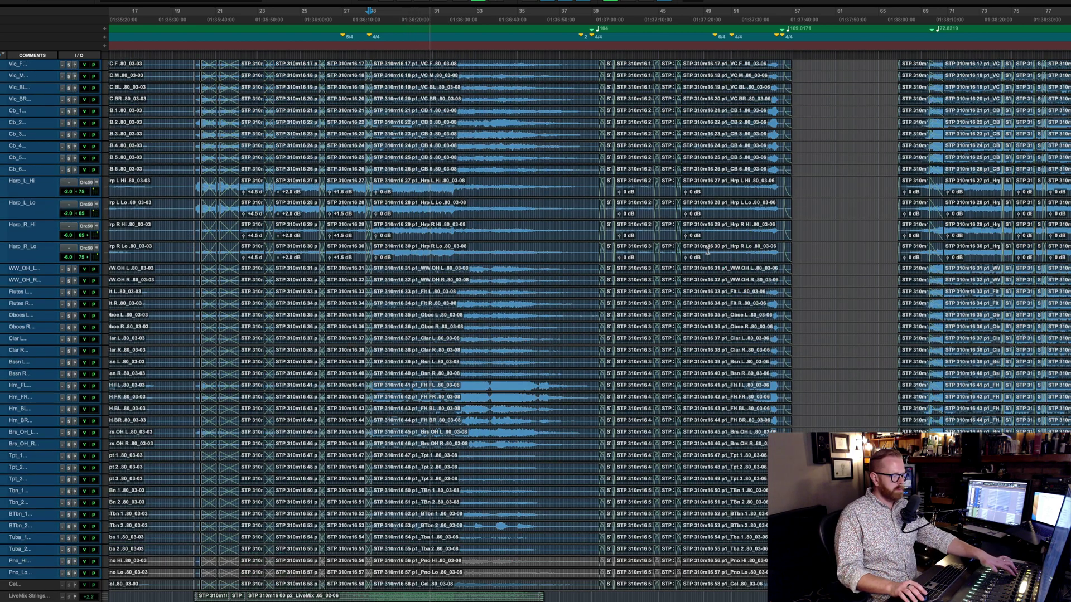
{"action": "scroll", "coordinate": [694, 261], "scroll_direction": "down", "scroll_amount": 12}
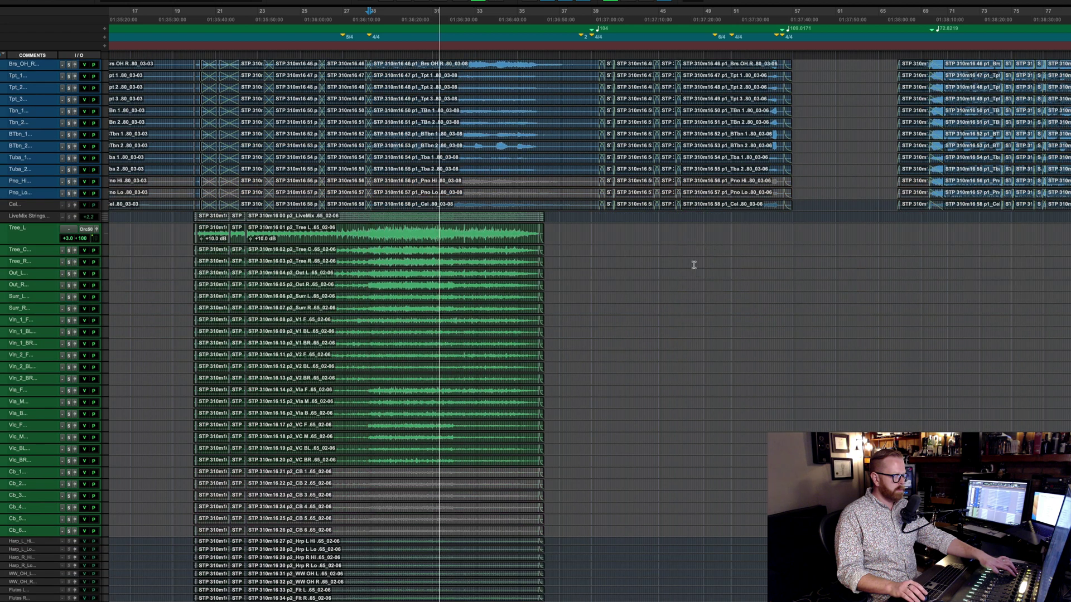
{"action": "scroll", "coordinate": [694, 265], "scroll_direction": "down", "scroll_amount": 1}
{"action": "key", "text": "space"}
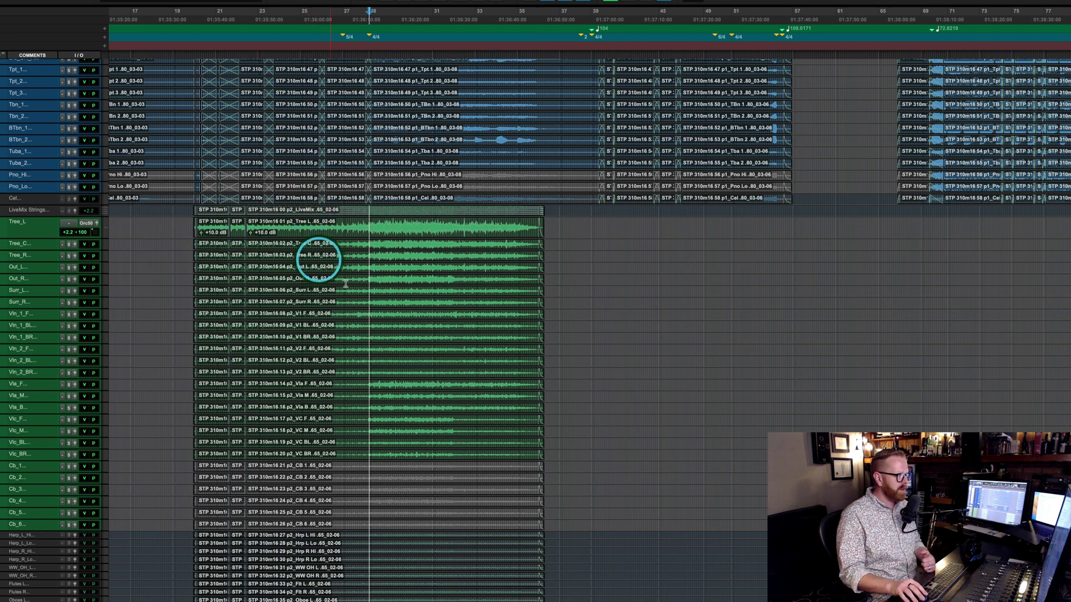
{"action": "scroll", "coordinate": [346, 284], "scroll_direction": "up", "scroll_amount": 5}
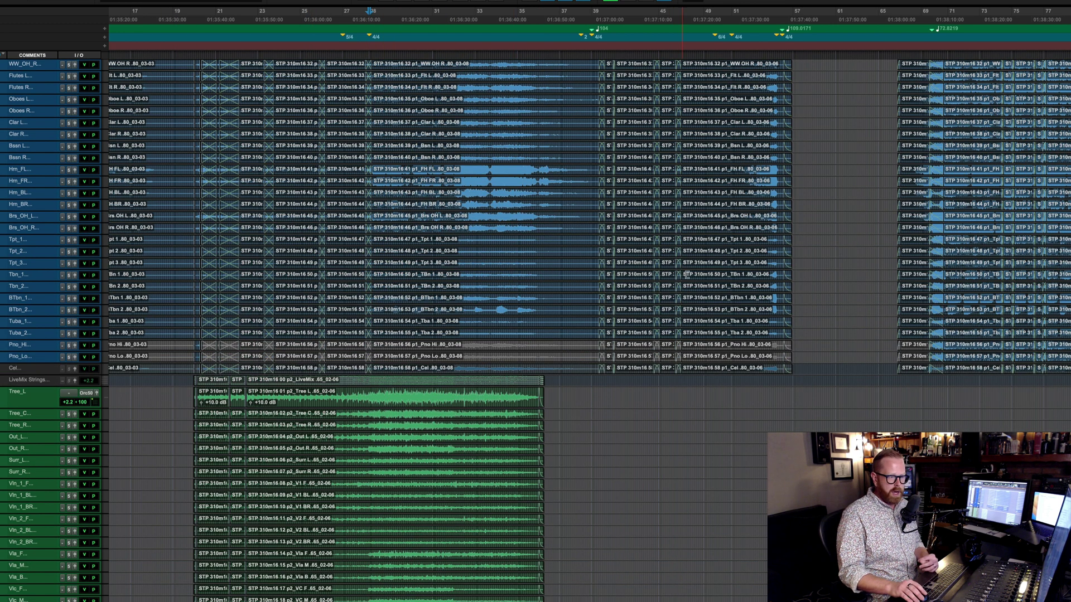
{"action": "scroll", "coordinate": [493, 232], "scroll_direction": "down", "scroll_amount": 5}
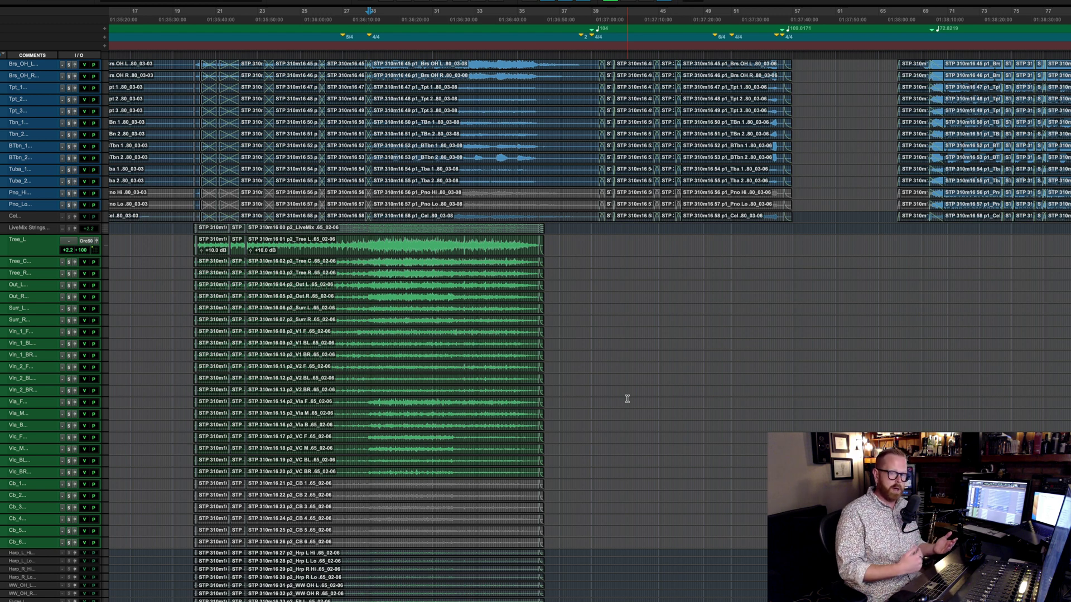
{"action": "left_click", "coordinate": [627, 399]}
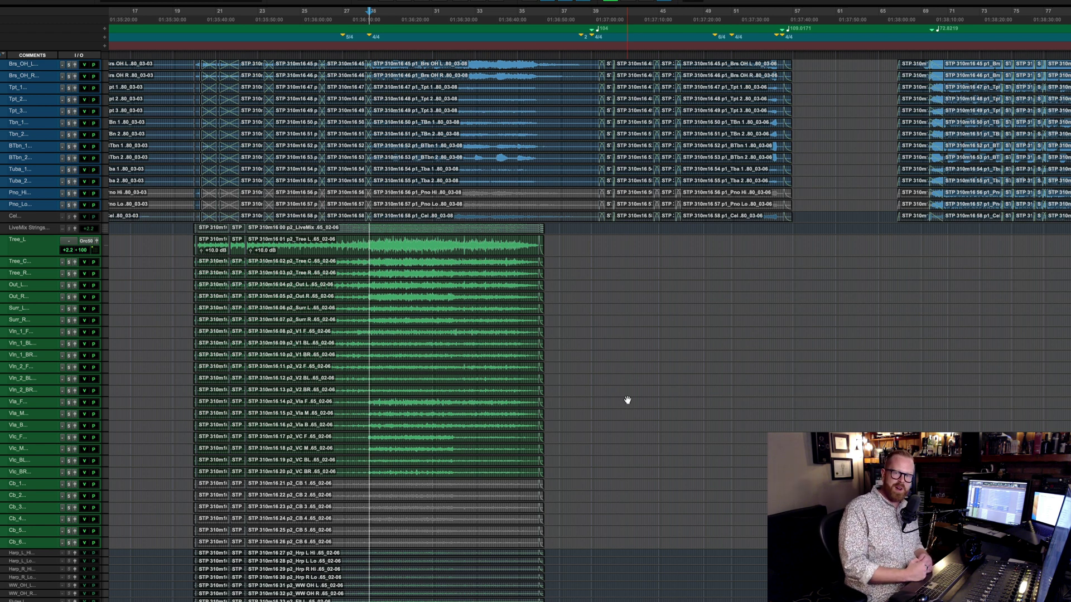
{"action": "left_click", "coordinate": [623, 461]}
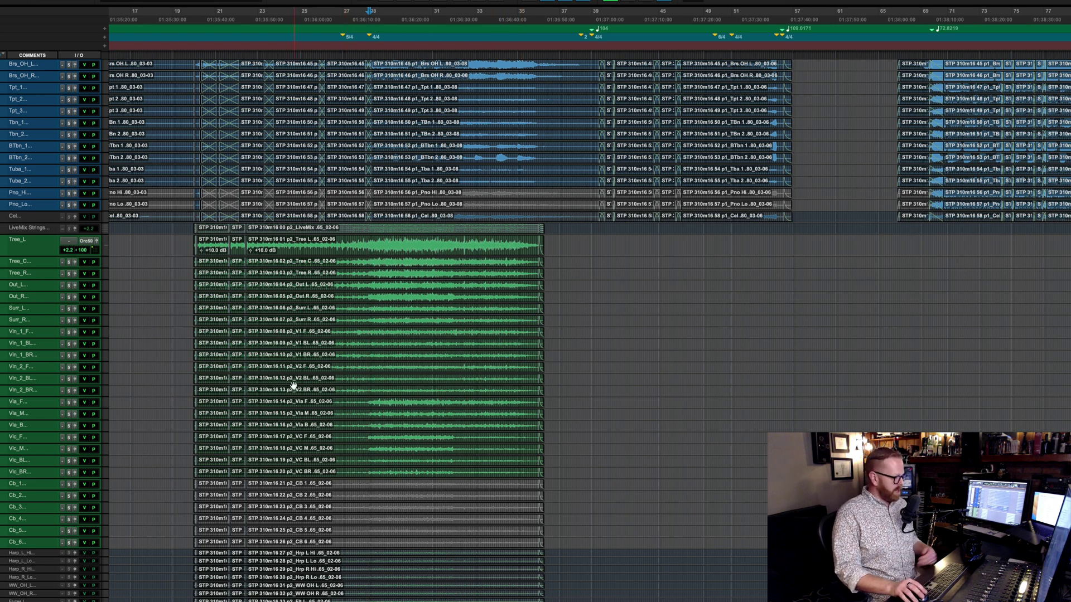
- Find the Orch Master channel beyond the p2 channels in the mixer and take its Pro-Q 3 out of bypass
{"action": "scroll", "coordinate": [435, 307], "scroll_direction": "up", "scroll_amount": 10}
{"action": "key", "text": "super+equal"}
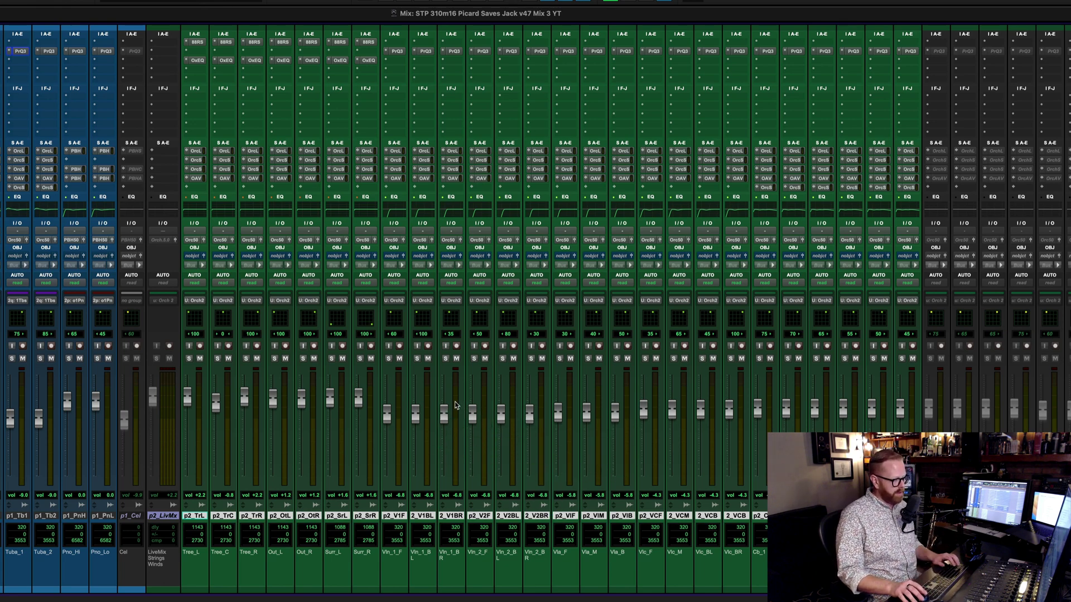
{"action": "scroll", "coordinate": [528, 455], "scroll_direction": "right", "scroll_amount": 10}
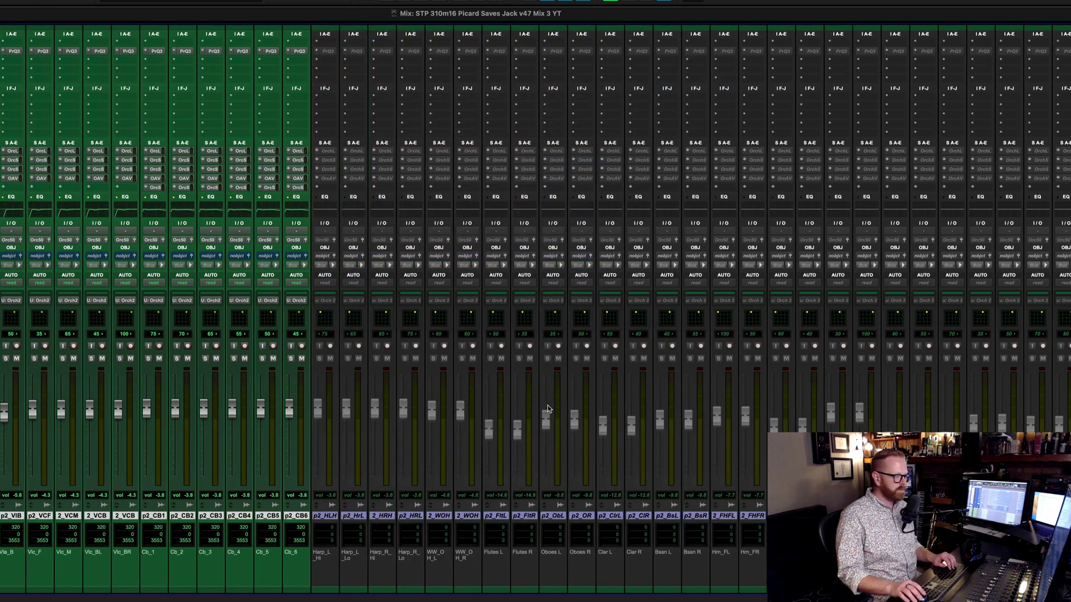
{"action": "key", "text": "super+equal"}
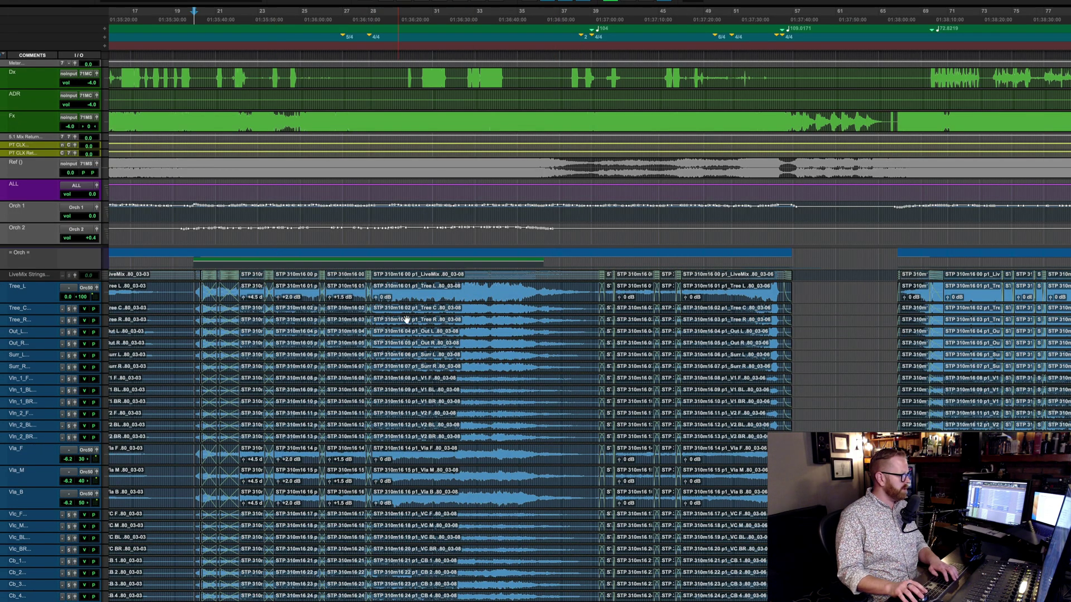
{"action": "key", "text": "super+equal"}
{"action": "scroll", "coordinate": [603, 221], "scroll_direction": "right", "scroll_amount": 10}
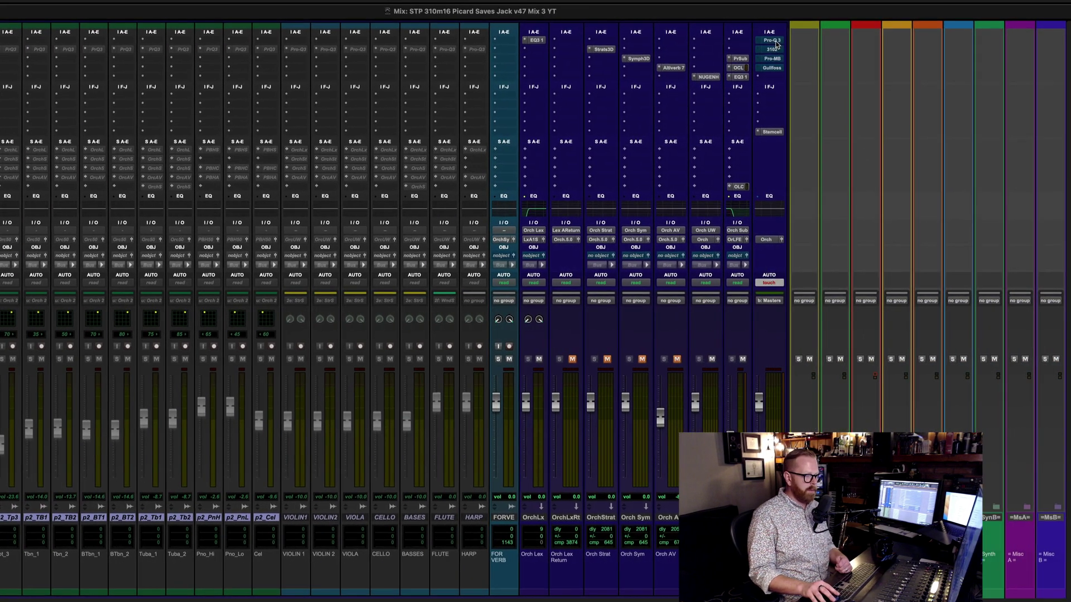
{"action": "left_click", "coordinate": [773, 40]}
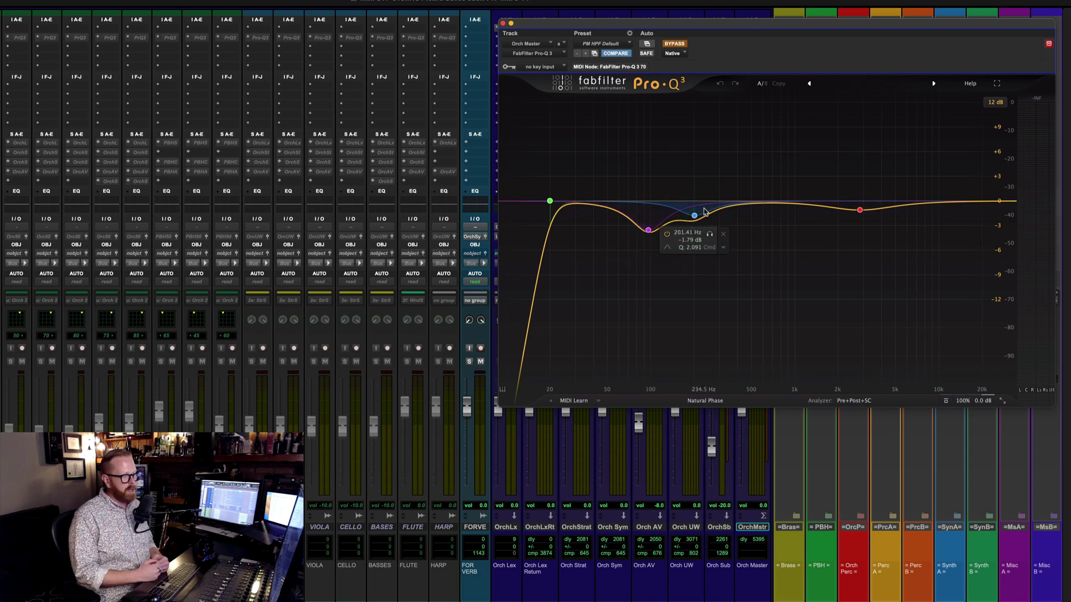
{"action": "left_click", "coordinate": [674, 44]}
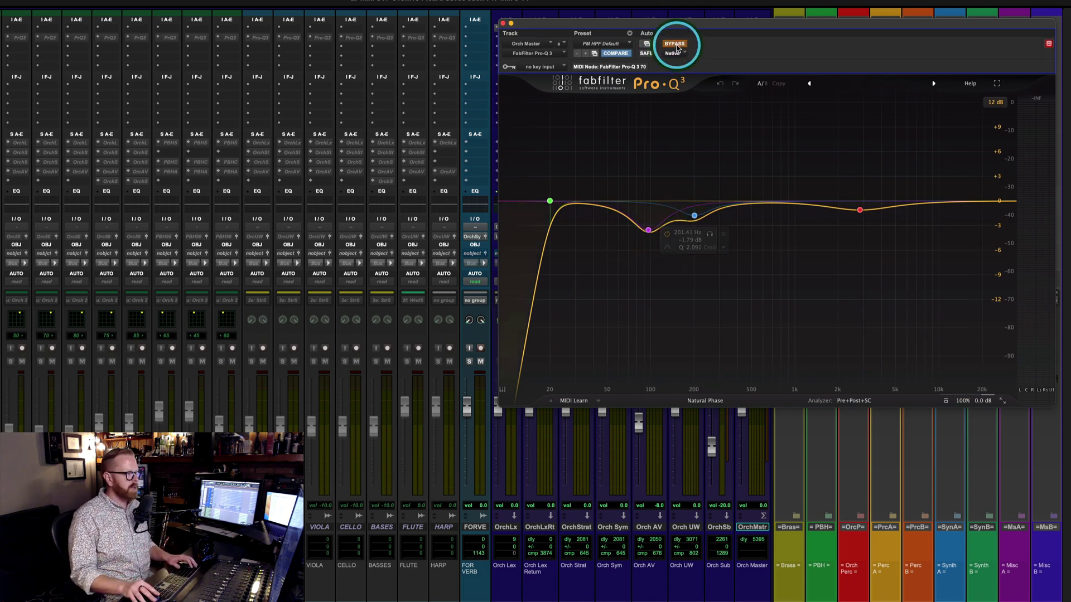
{"action": "left_click_drag", "start_coordinate": [718, 35], "coordinate": [688, 127]}
- Open the UAD Neve 31102 on the Orch Master channel and take it out of bypass
{"action": "left_click", "coordinate": [759, 38]}
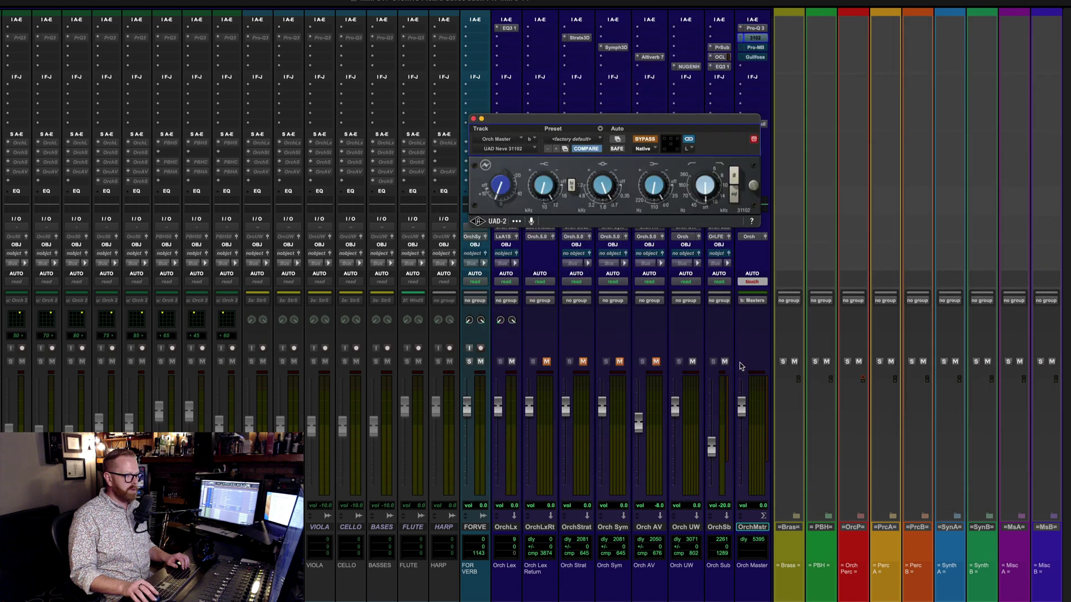
{"action": "left_click", "coordinate": [832, 185]}
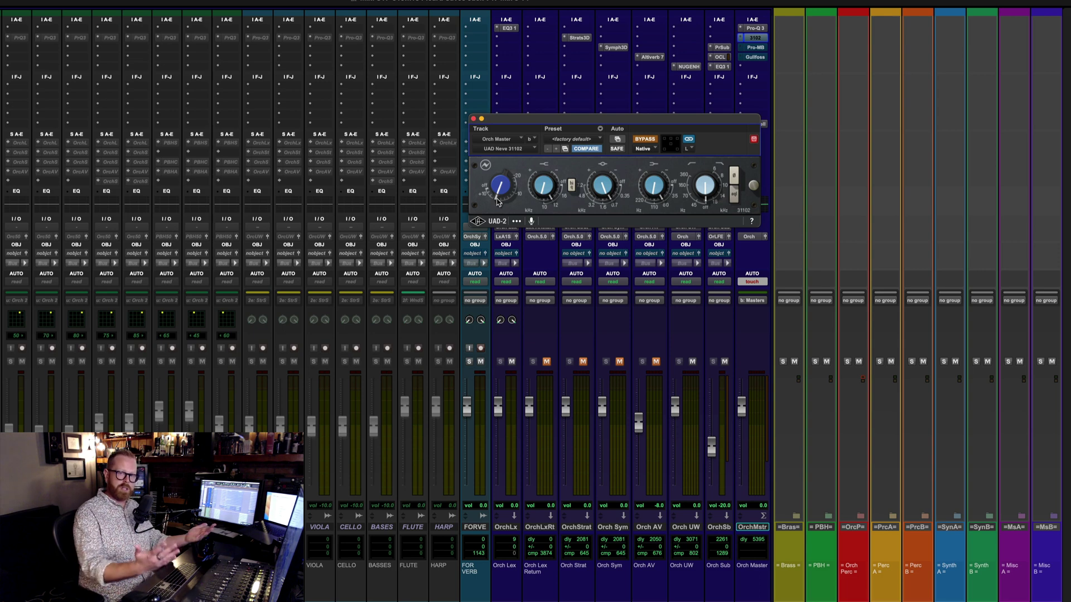
{"action": "left_click", "coordinate": [644, 139]}
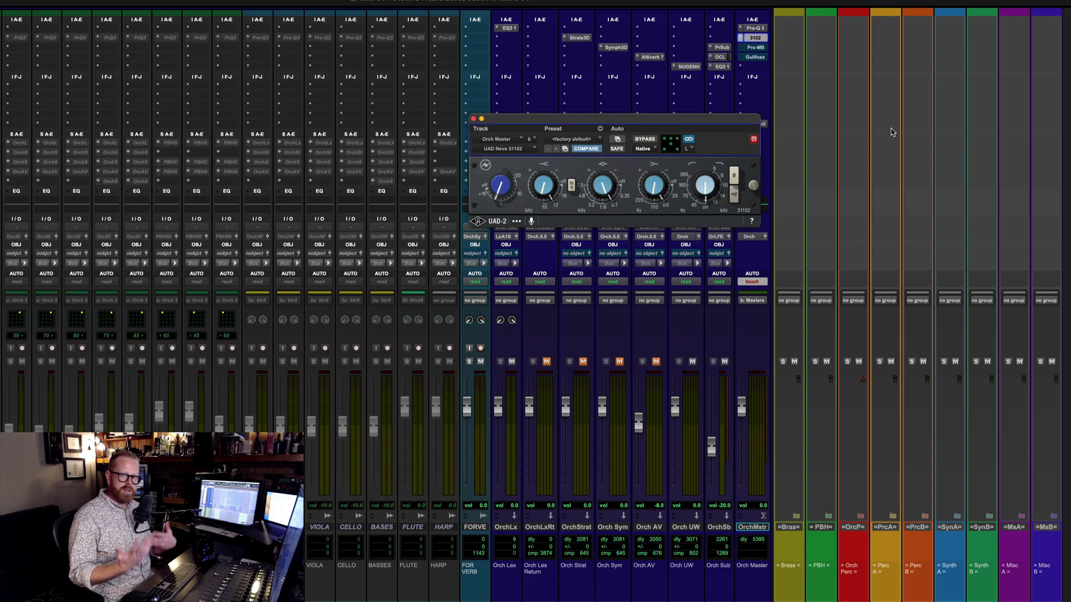
- Activate the Pro-MB on the Orch Master and compare its single band with the upper-midrange cut in the Pro-Q 3
{"action": "left_click", "coordinate": [755, 47]}
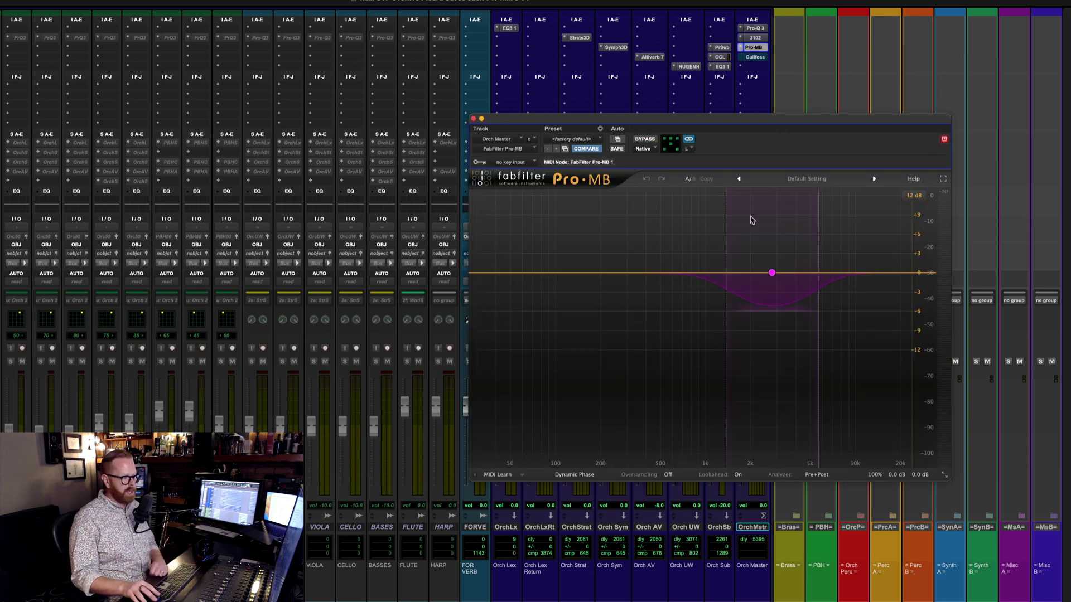
{"action": "mouse_move", "coordinate": [769, 300]}
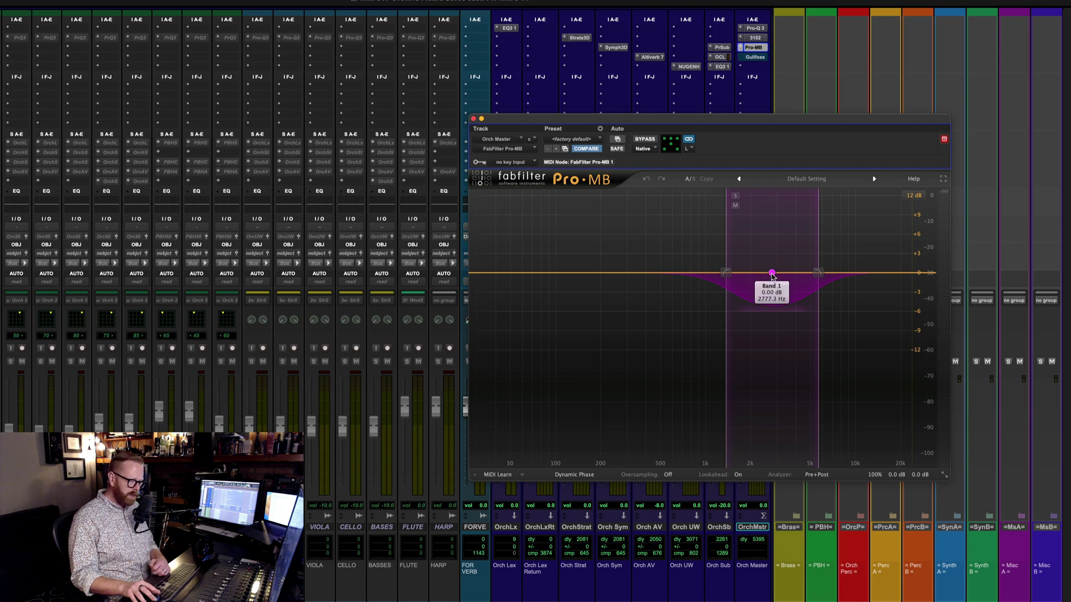
{"action": "left_click", "coordinate": [754, 29]}
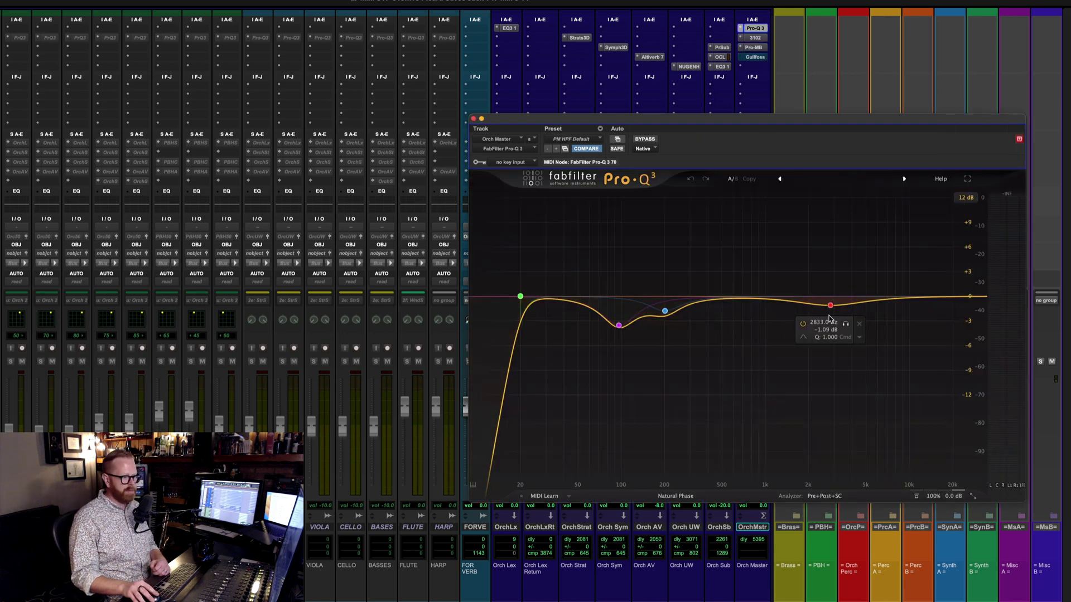
{"action": "left_click", "coordinate": [753, 48]}
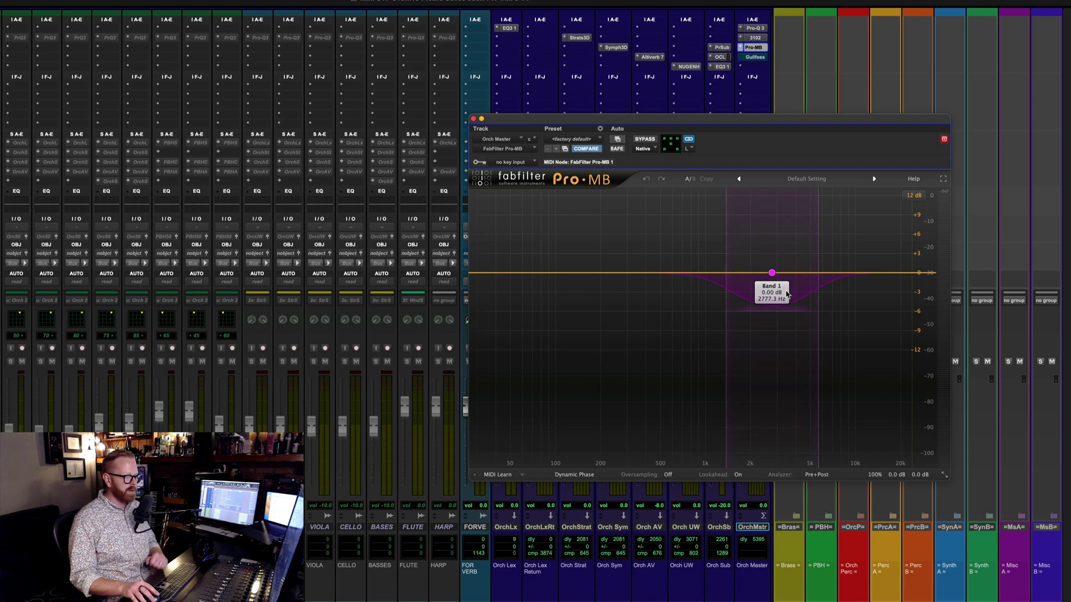
- Review the Bias and Brighten settings of Gullfoss on the Orch Master, take it out of bypass, and close the plug-in
{"action": "left_click", "coordinate": [754, 57]}
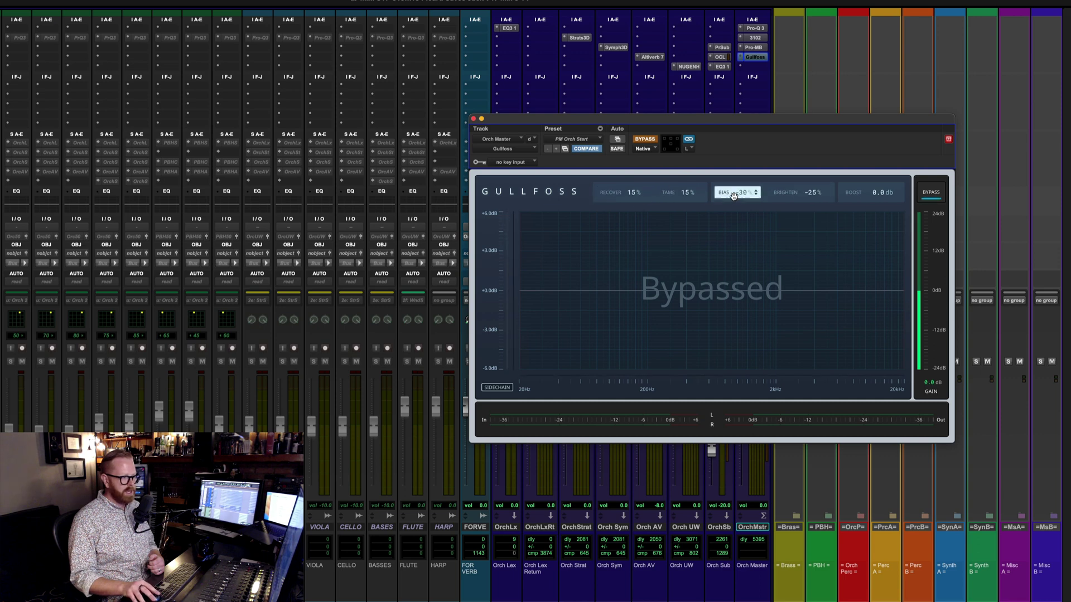
{"action": "left_click_drag", "start_coordinate": [813, 199], "coordinate": [813, 193]}
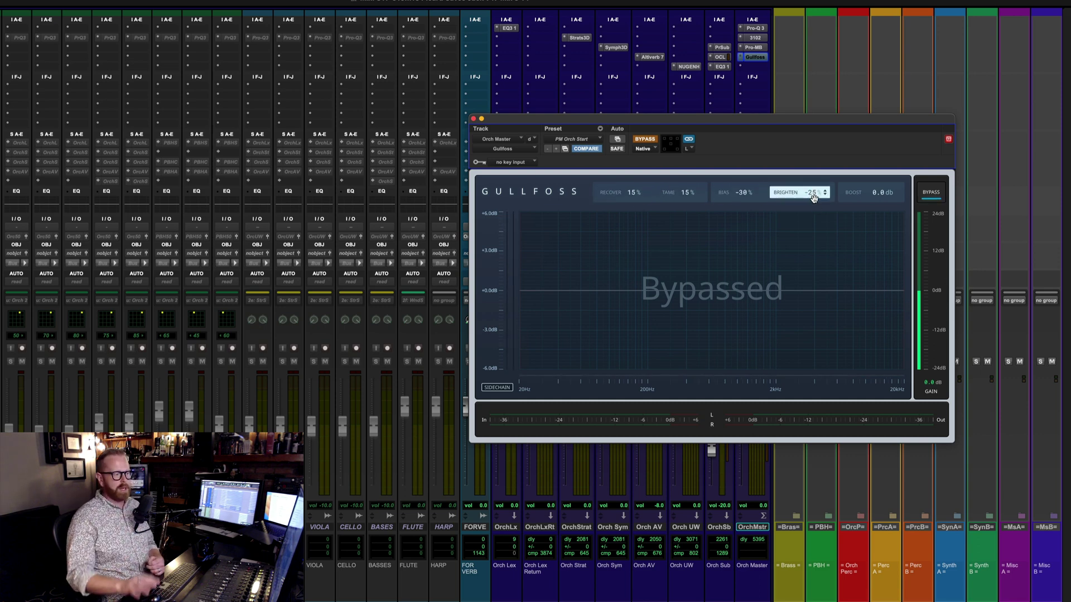
{"action": "left_click", "coordinate": [646, 139]}
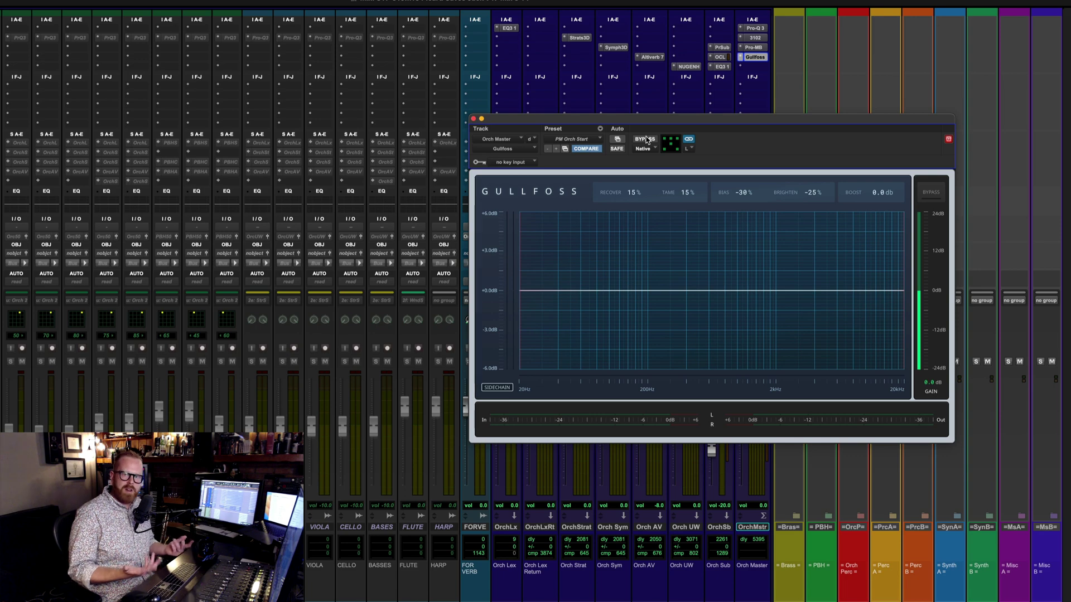
{"action": "left_click", "coordinate": [473, 119]}
- Play the cue and toggle the bypass of the Orch Master's Pro-Q 3 to hear the mix without and with it
{"action": "key", "text": "super+equal"}
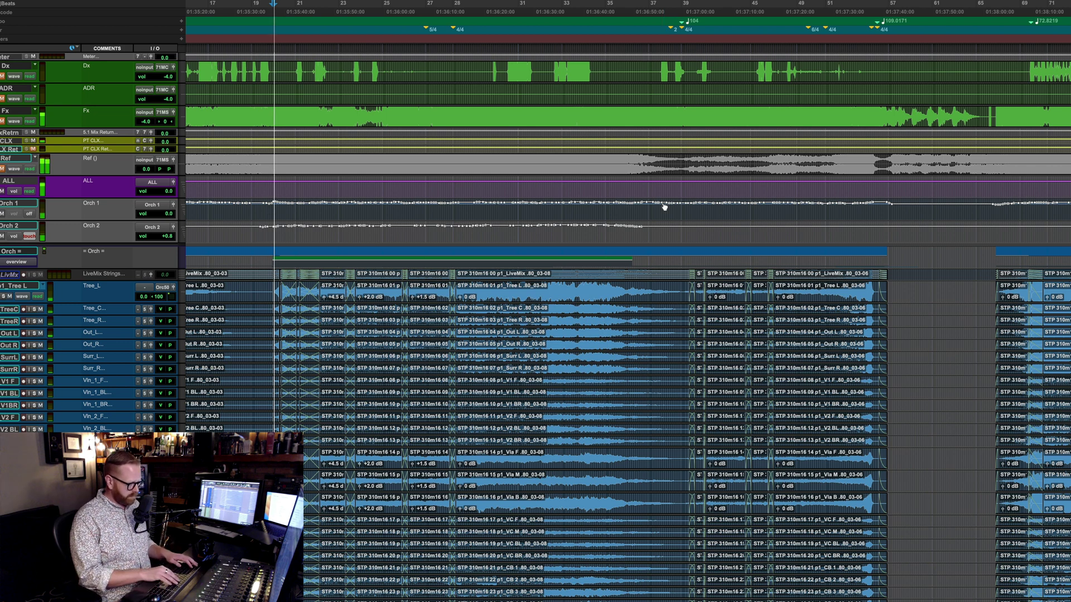
{"action": "key", "text": "super+equal"}
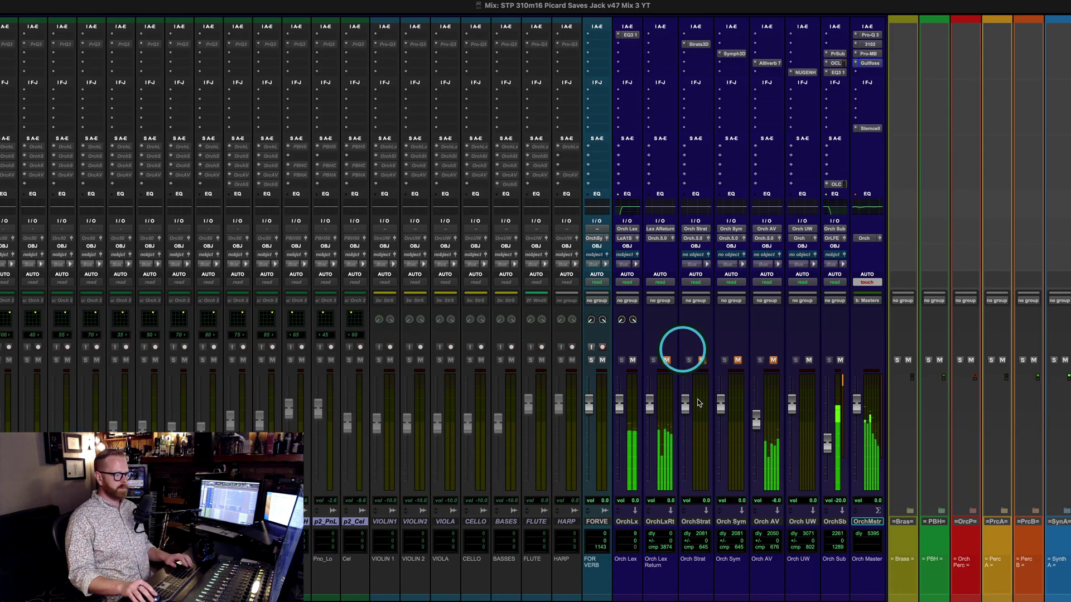
{"action": "left_click", "coordinate": [858, 522]}
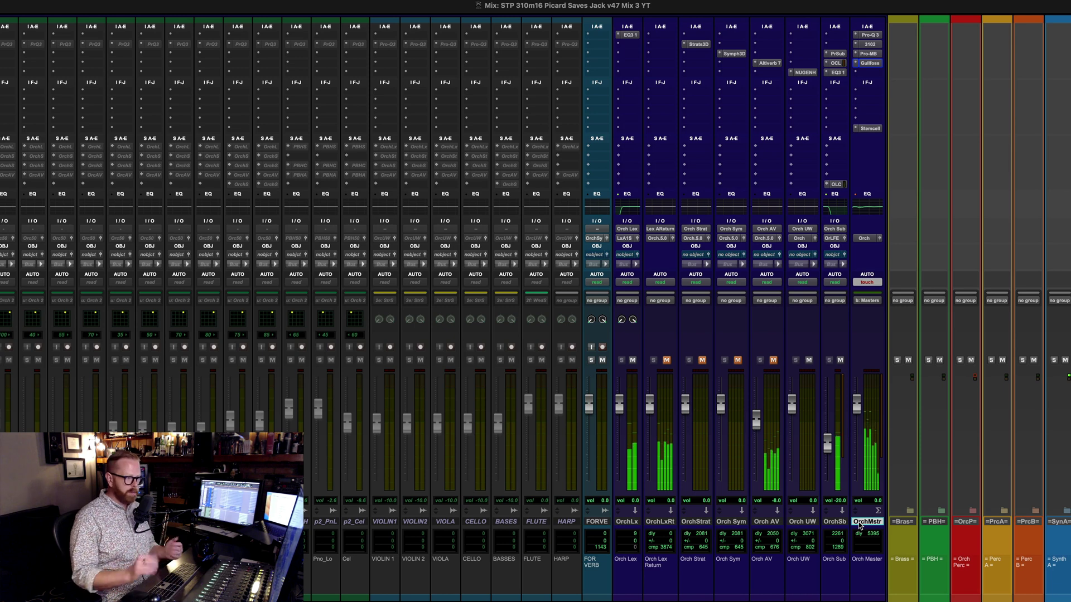
{"action": "left_click", "coordinate": [870, 34]}
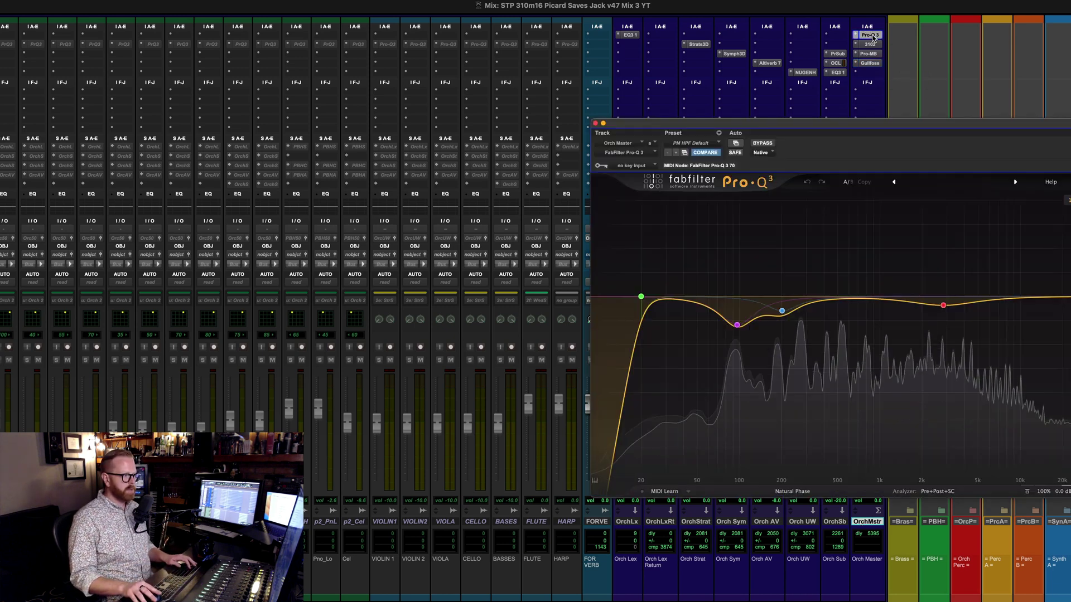
{"action": "left_click", "coordinate": [763, 143]}
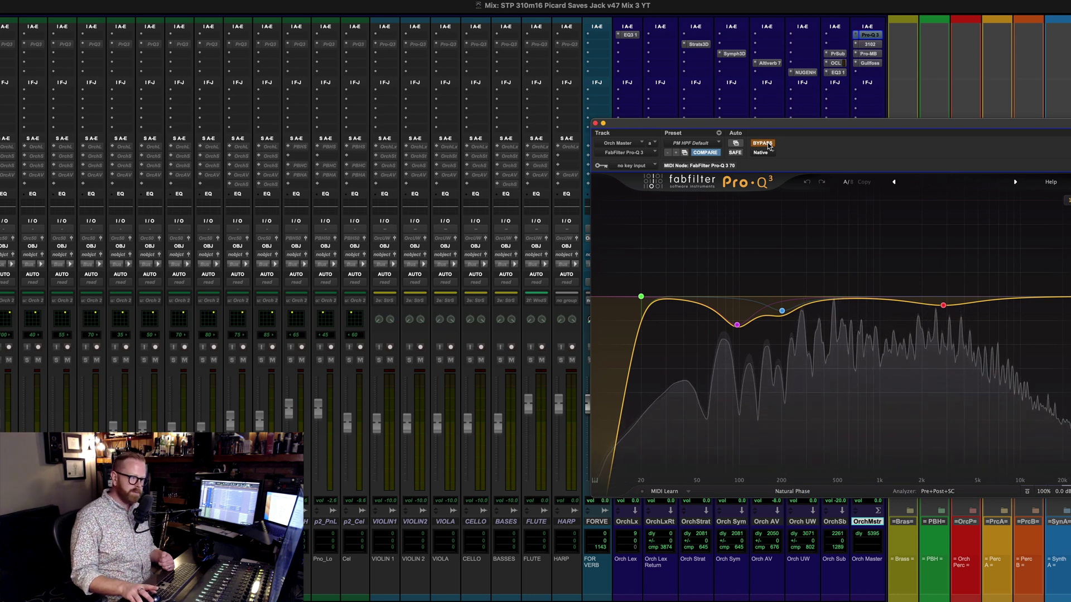
{"action": "left_click", "coordinate": [763, 143]}
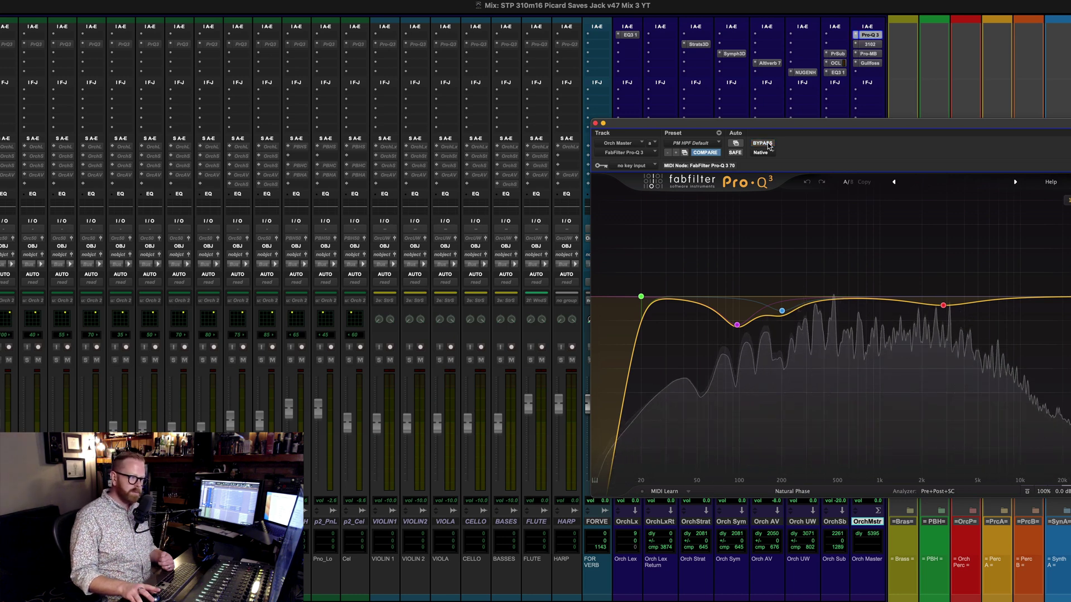
- Toggle the bypass of the Neve 31102 on the Orch Master during playback to compare its effect
{"action": "left_click", "coordinate": [870, 44]}
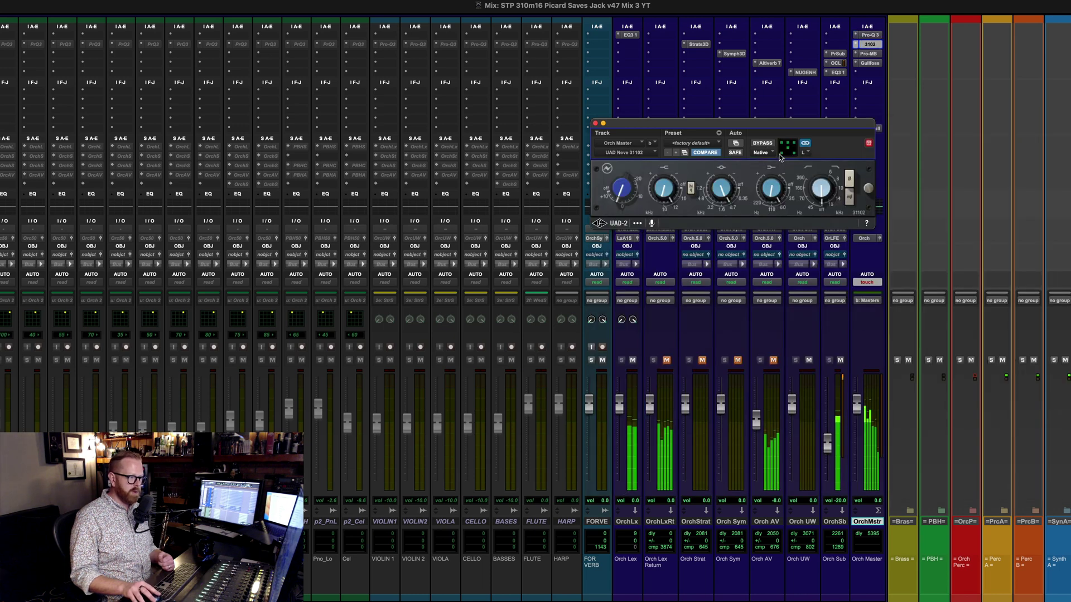
{"action": "left_click", "coordinate": [763, 144]}
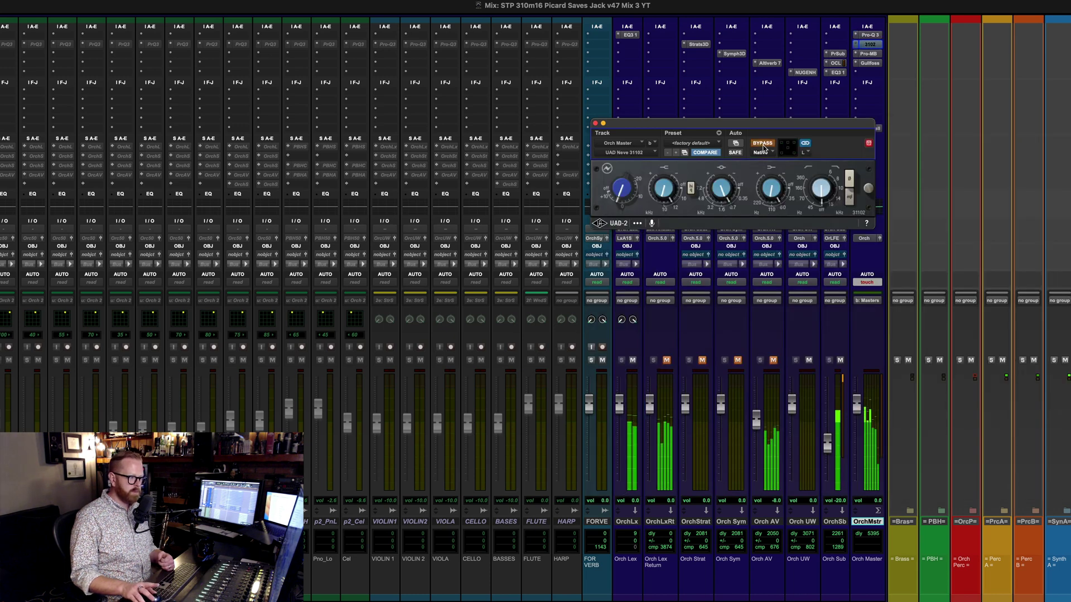
{"action": "left_click", "coordinate": [763, 143]}
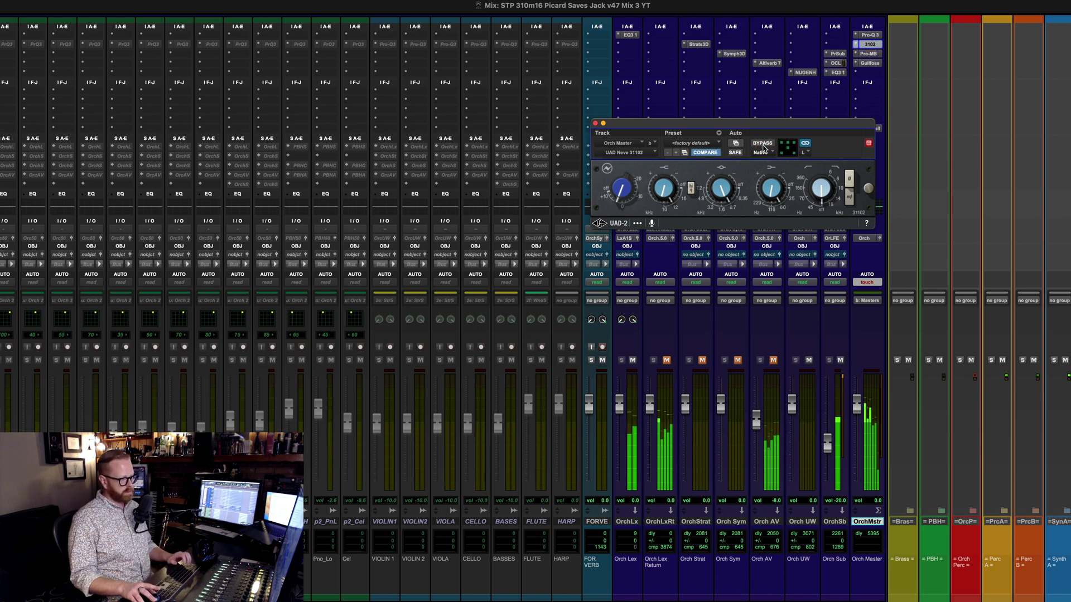
- Compare the Neve 31102 and the Pro-MB on the Orch Master in and out of bypass during playback, and stop the cue
{"action": "left_click", "coordinate": [762, 143]}
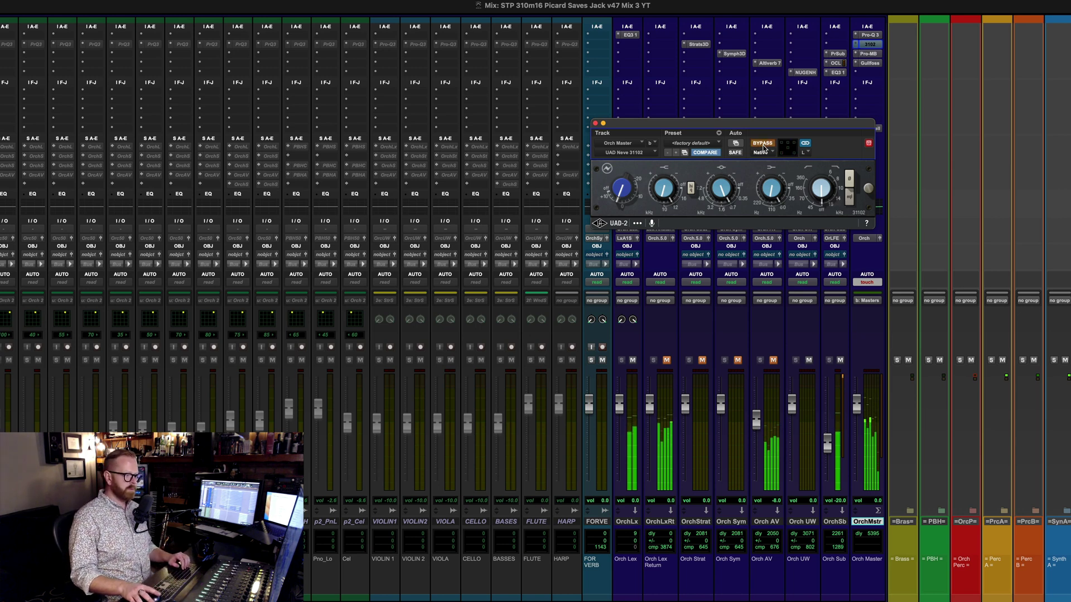
{"action": "left_click", "coordinate": [762, 143]}
{"action": "left_click", "coordinate": [868, 53]}
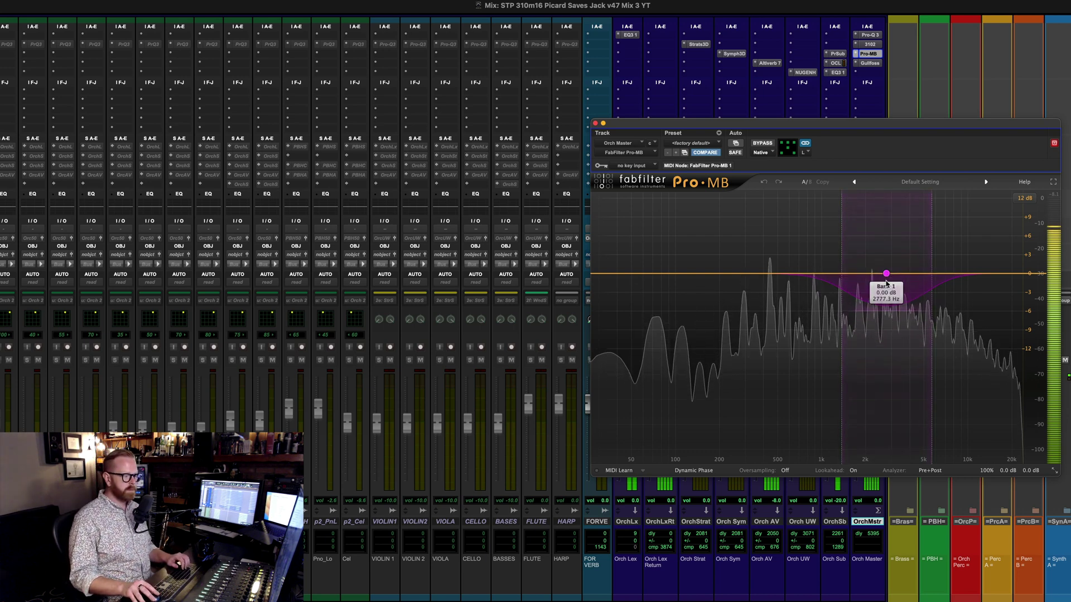
{"action": "left_click", "coordinate": [756, 145]}
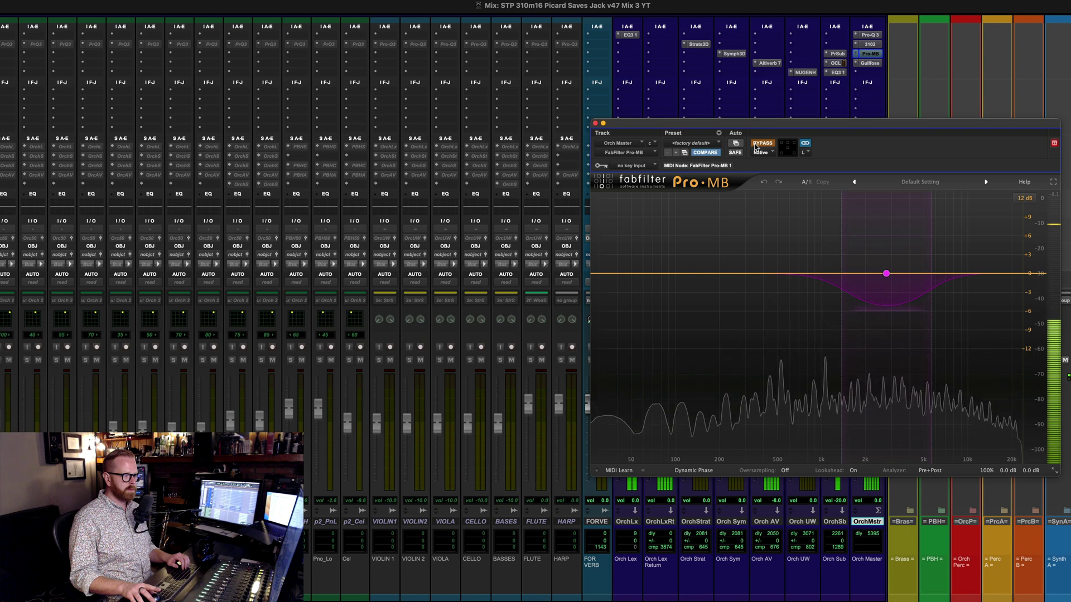
{"action": "left_click", "coordinate": [756, 145]}
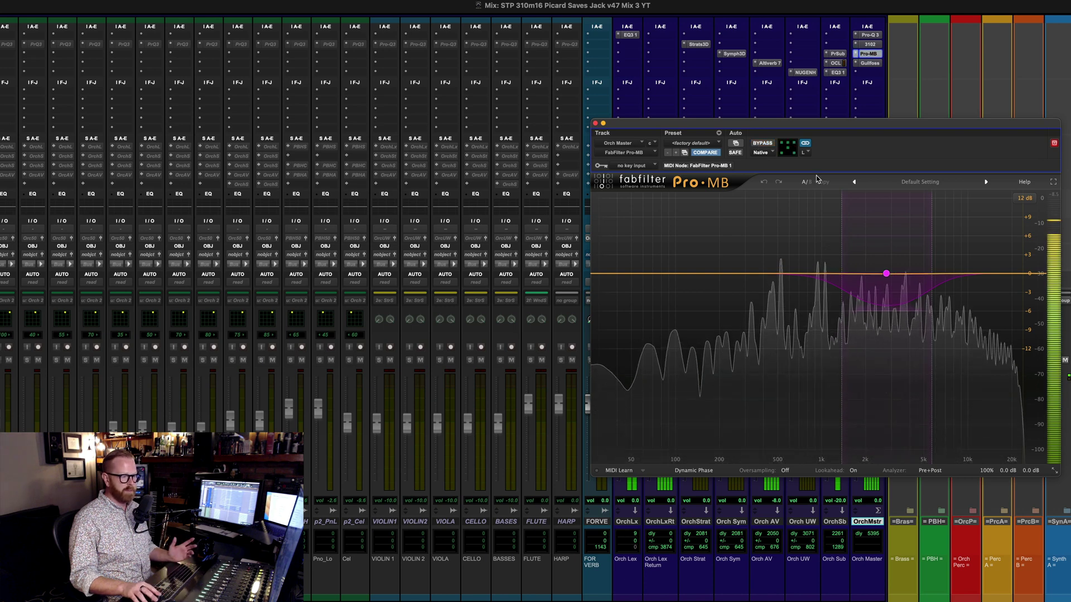
{"action": "key", "text": "space"}
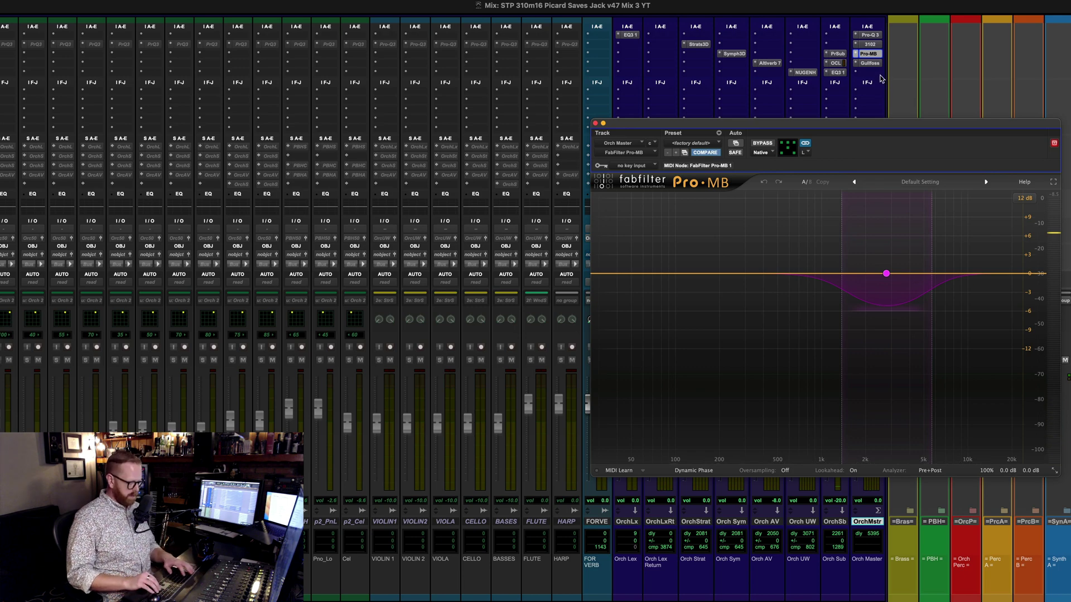
- Resume playback and toggle the bypass of Gullfoss on the Orch Master to compare its effect, and close the plug-in
{"action": "key", "text": "super+equal"}
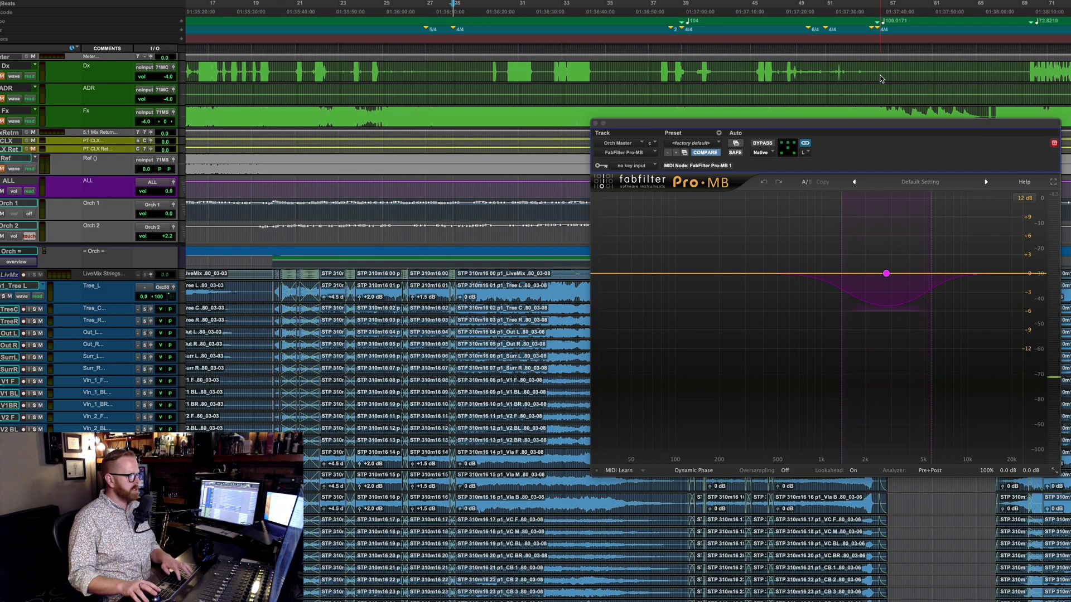
{"action": "key", "text": "super+equal"}
{"action": "key", "text": "space"}
{"action": "left_click", "coordinate": [875, 65]}
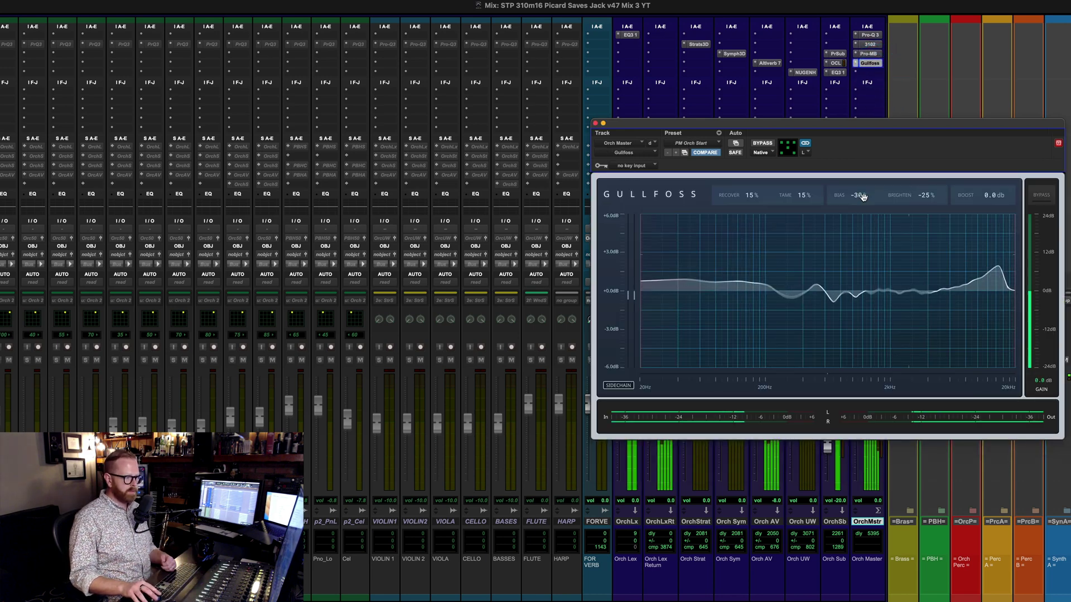
{"action": "left_click", "coordinate": [764, 142]}
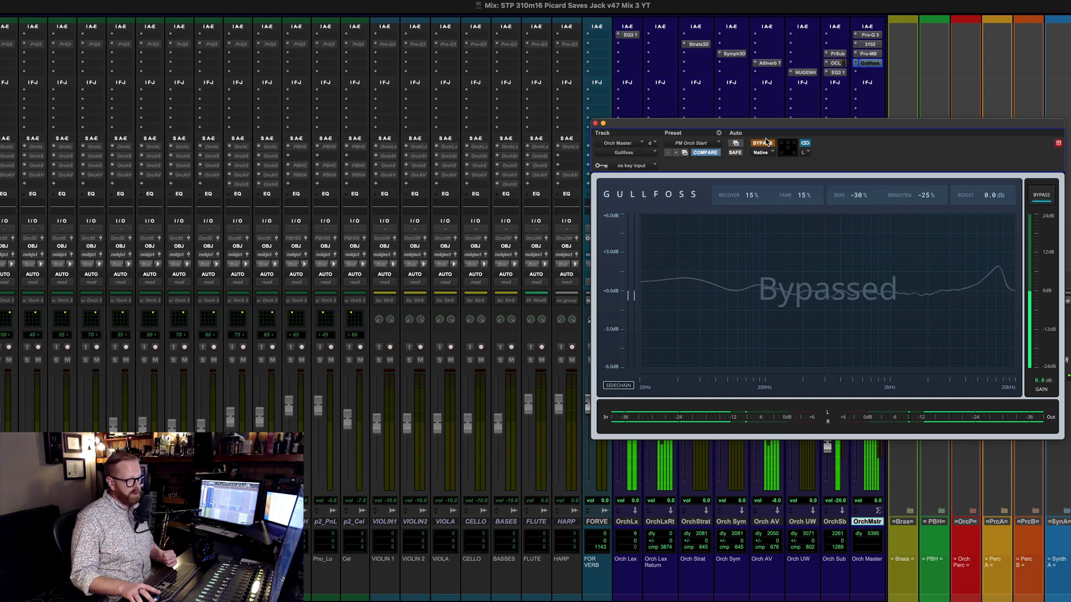
{"action": "left_click", "coordinate": [763, 143]}
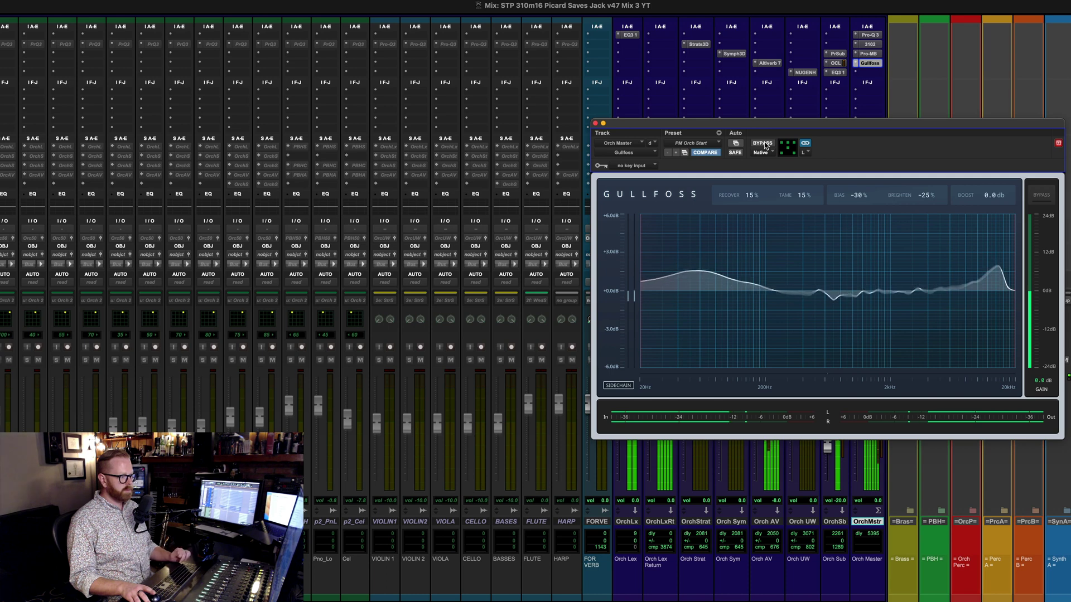
{"action": "left_click", "coordinate": [764, 144]}
{"action": "left_click", "coordinate": [764, 144]}
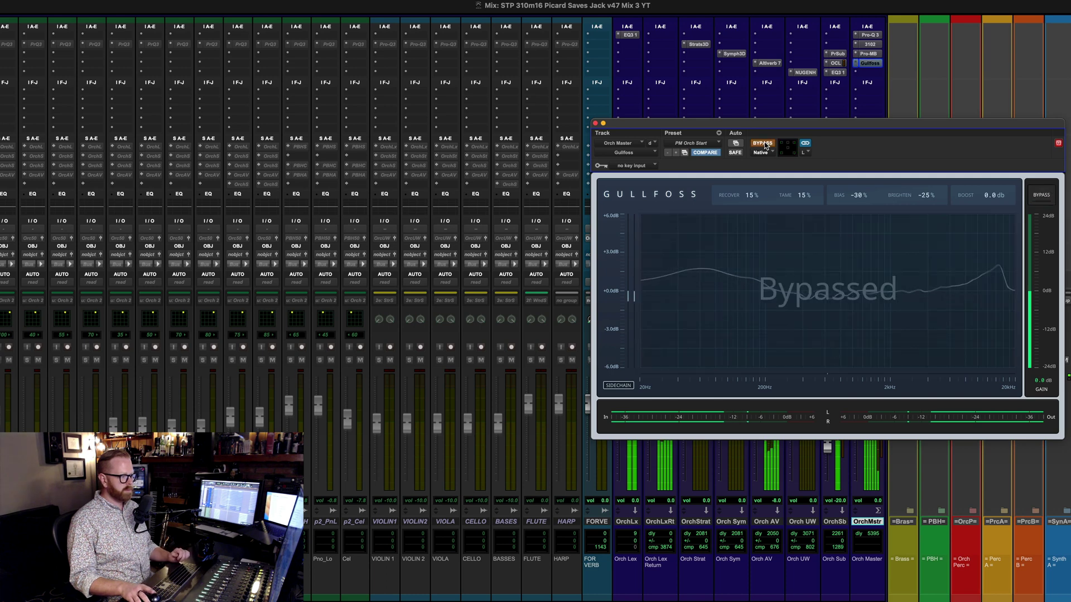
{"action": "left_click", "coordinate": [764, 144]}
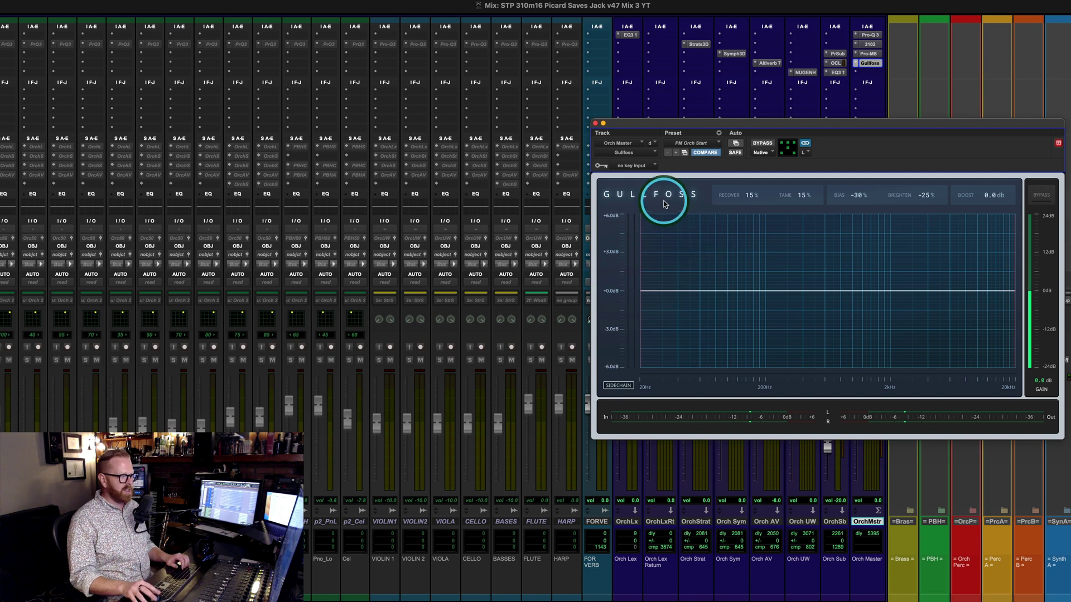
{"action": "left_click", "coordinate": [595, 123]}
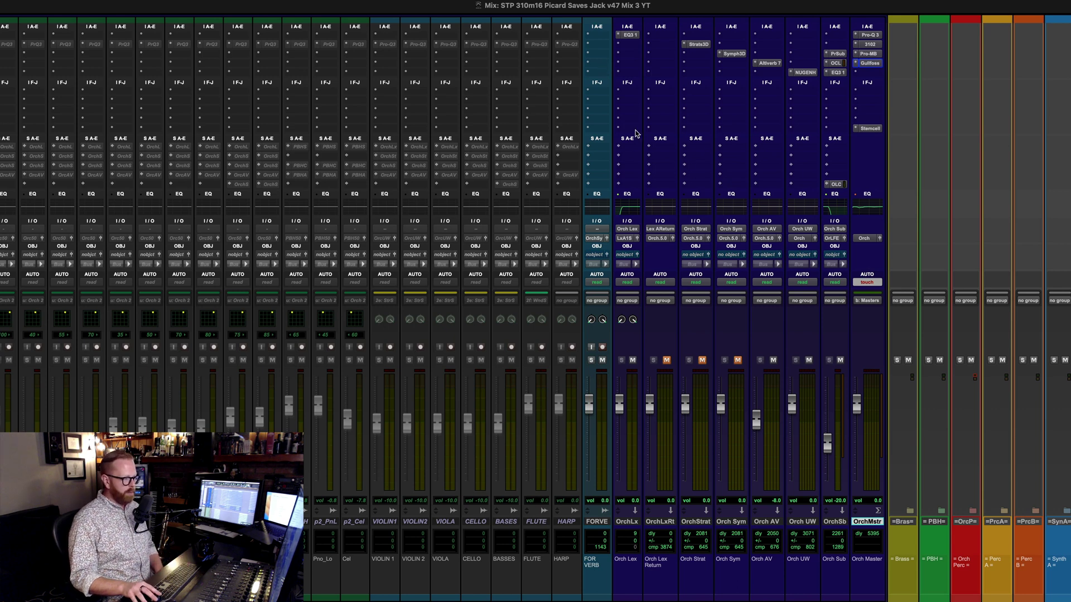
- Check the output routing of Orch Lex and the input options of Orch Lex Return without changing them
{"action": "left_click", "coordinate": [627, 240]}
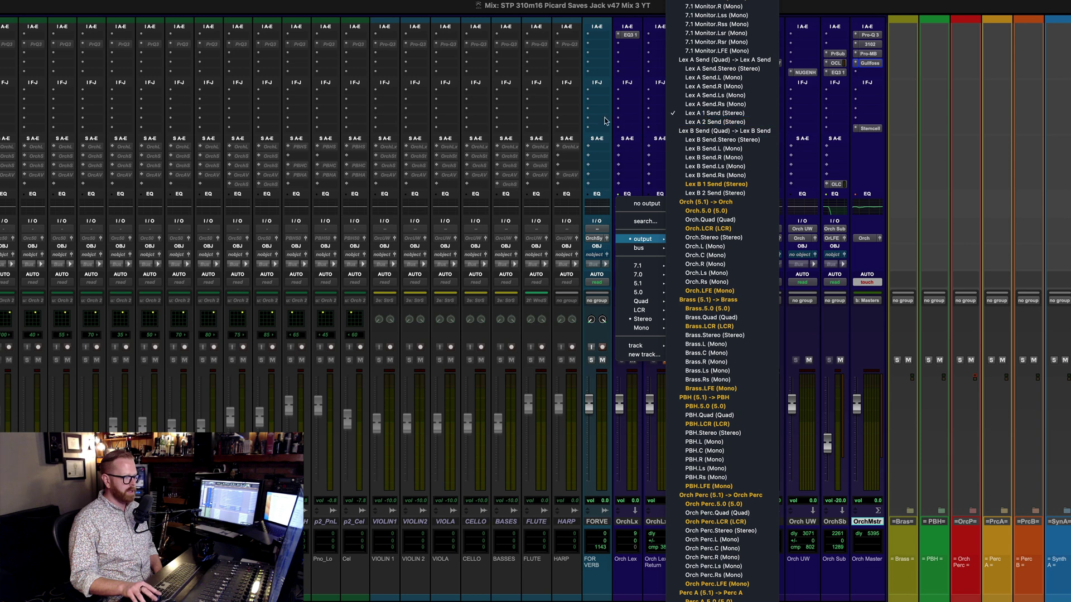
{"action": "key", "text": "Escape"}
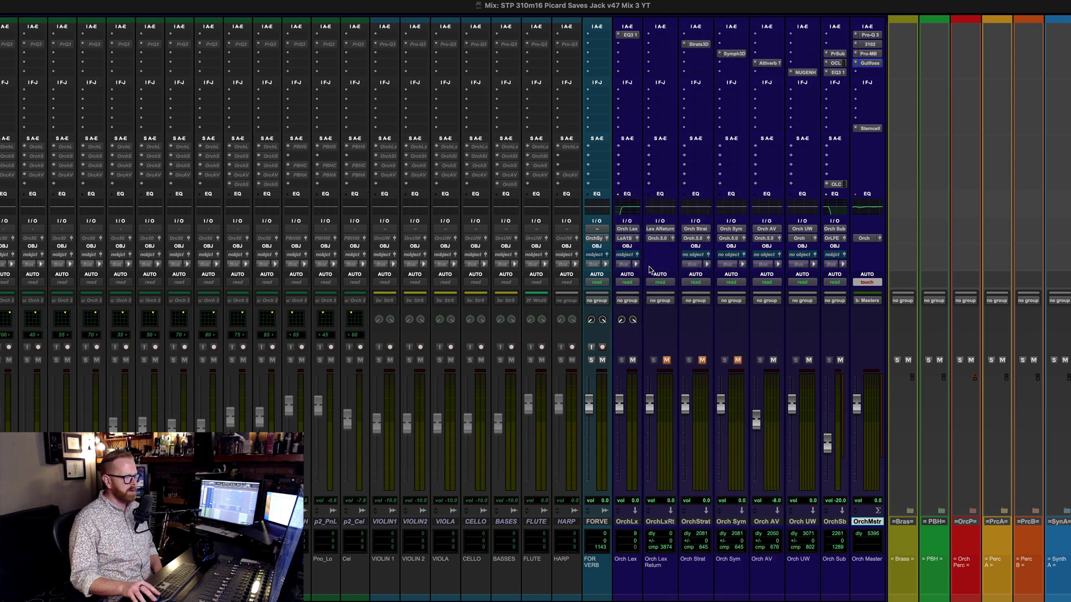
{"action": "left_click", "coordinate": [675, 238]}
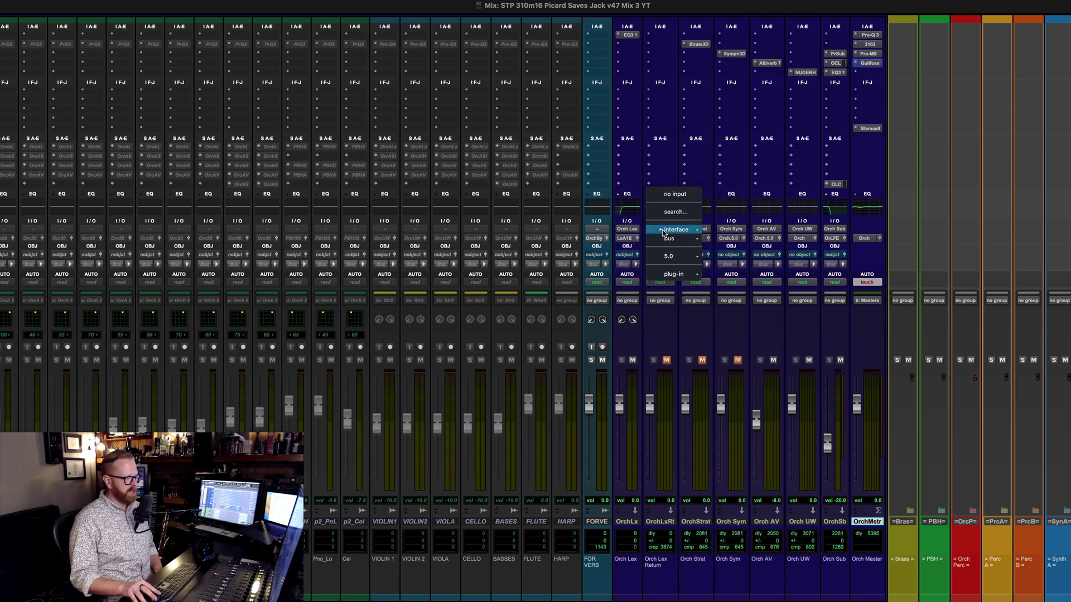
{"action": "key", "text": "Escape"}
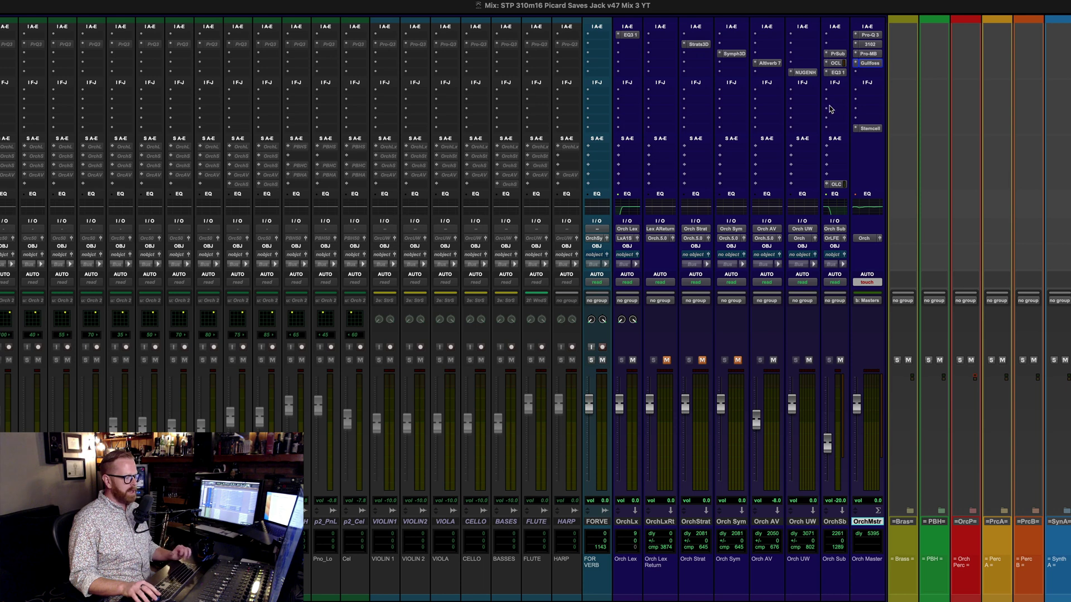
- Examine the Todd-AO reverb settings of Altiverb 7 on Orch AV, start playback, and close the plug-in
{"action": "left_click", "coordinate": [768, 63]}
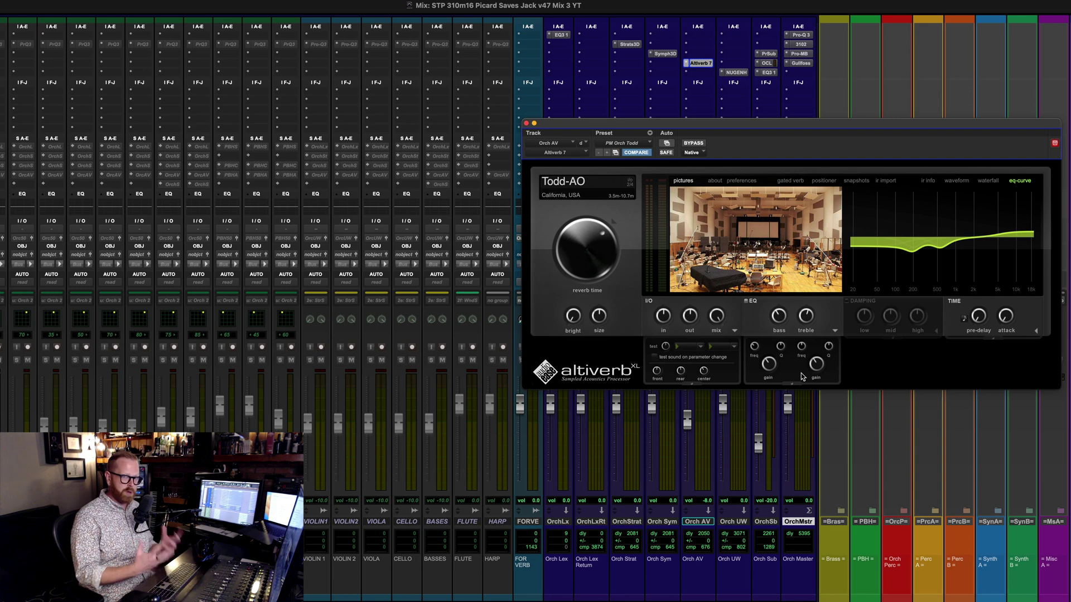
{"action": "key", "text": "space"}
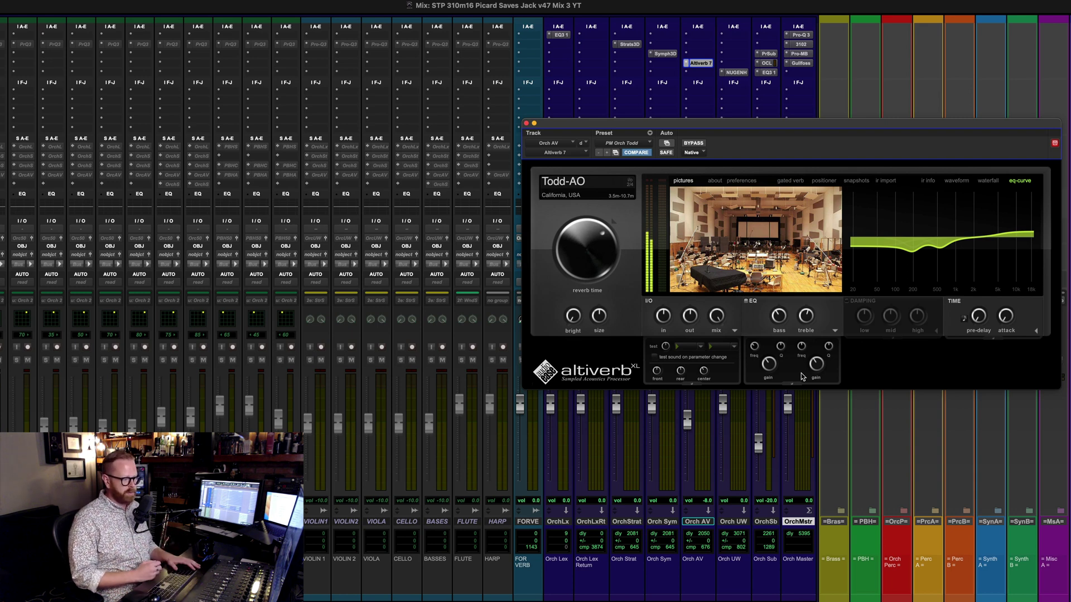
{"action": "left_click", "coordinate": [526, 120]}
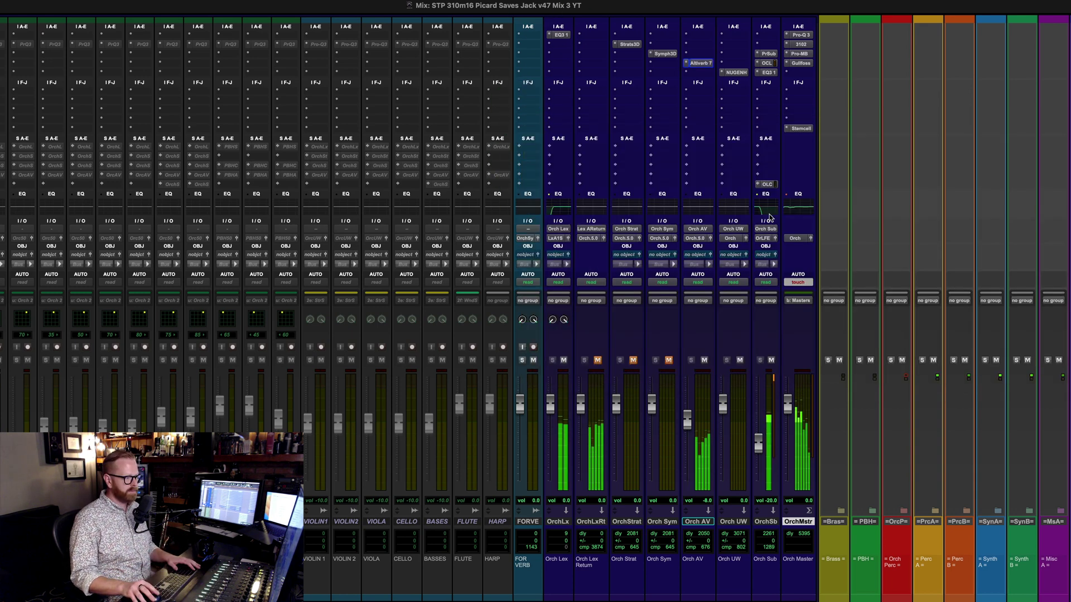
- Toggle the mute of Orch AV to hear its reverb, and unmute the Orch Lex Return while the cue plays
{"action": "left_click", "coordinate": [705, 360]}
{"action": "left_click", "coordinate": [704, 360]}
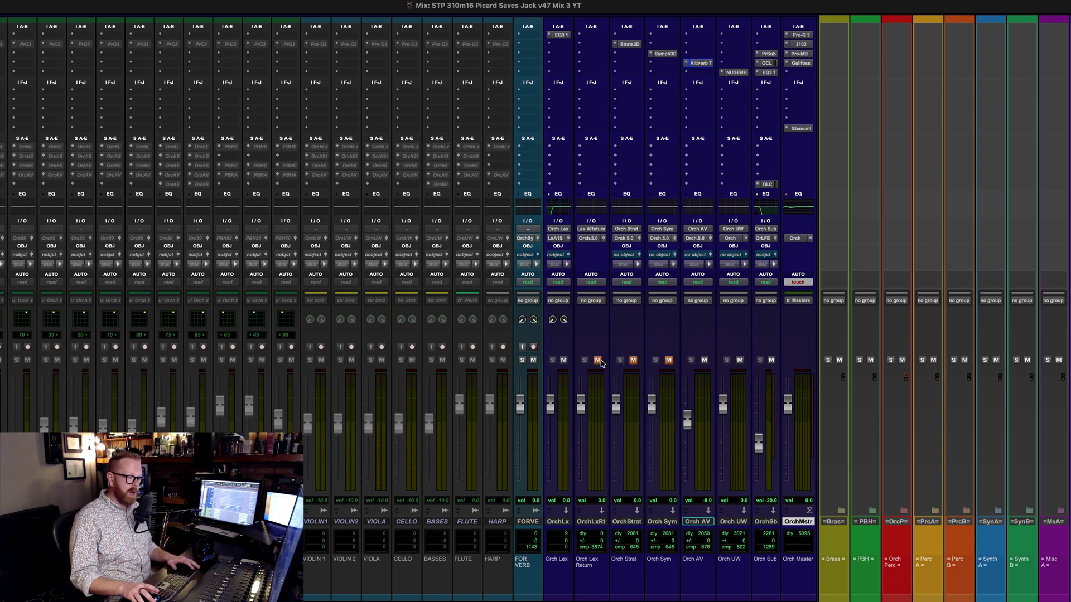
{"action": "key", "text": "space"}
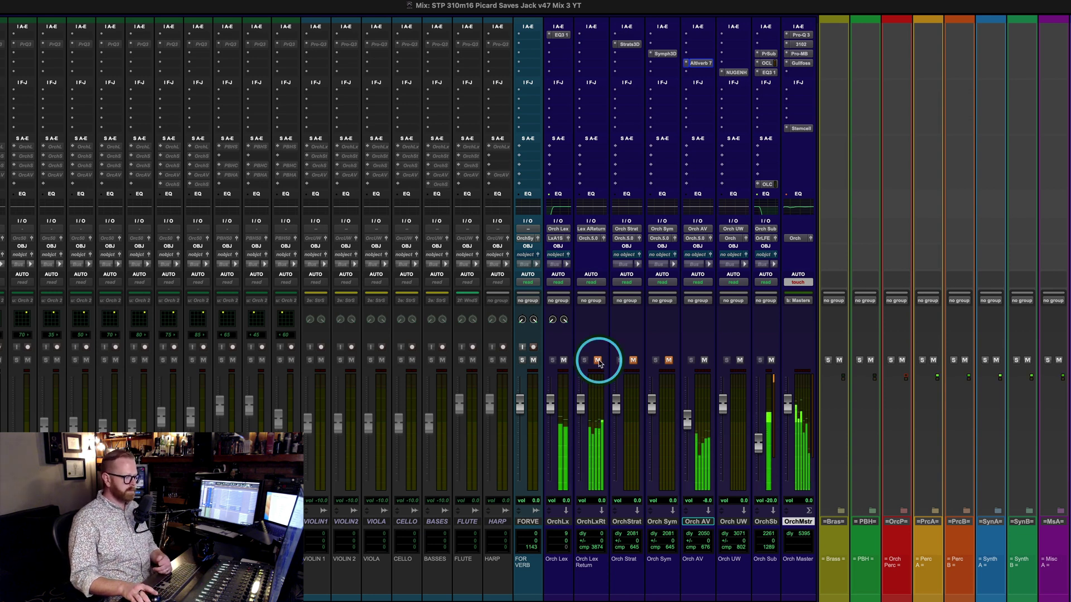
{"action": "left_click", "coordinate": [597, 361]}
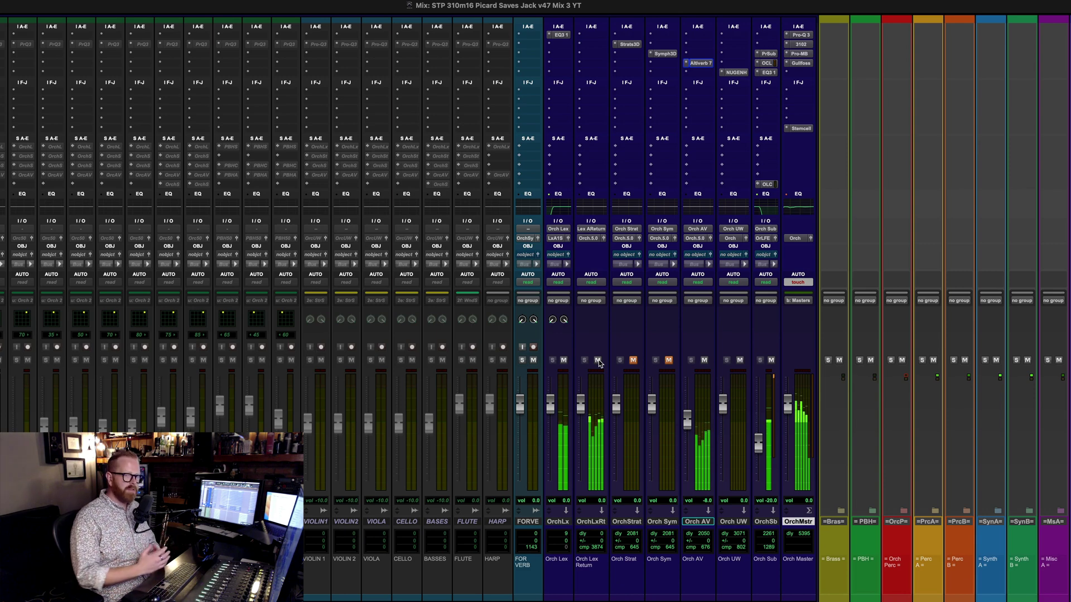
- Check the levels of the p1_Surr R sends to Orch Lex and Orch AV, and close the send window
{"action": "scroll", "coordinate": [592, 349], "scroll_direction": "left", "scroll_amount": 10}
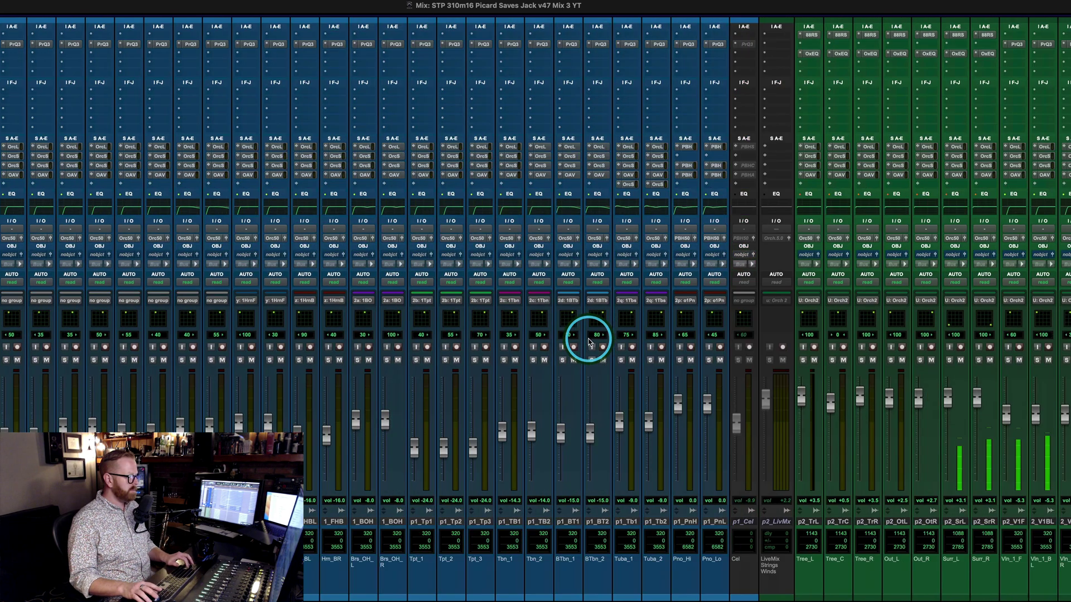
{"action": "scroll", "coordinate": [588, 342], "scroll_direction": "right", "scroll_amount": 10}
{"action": "left_click", "coordinate": [279, 147]}
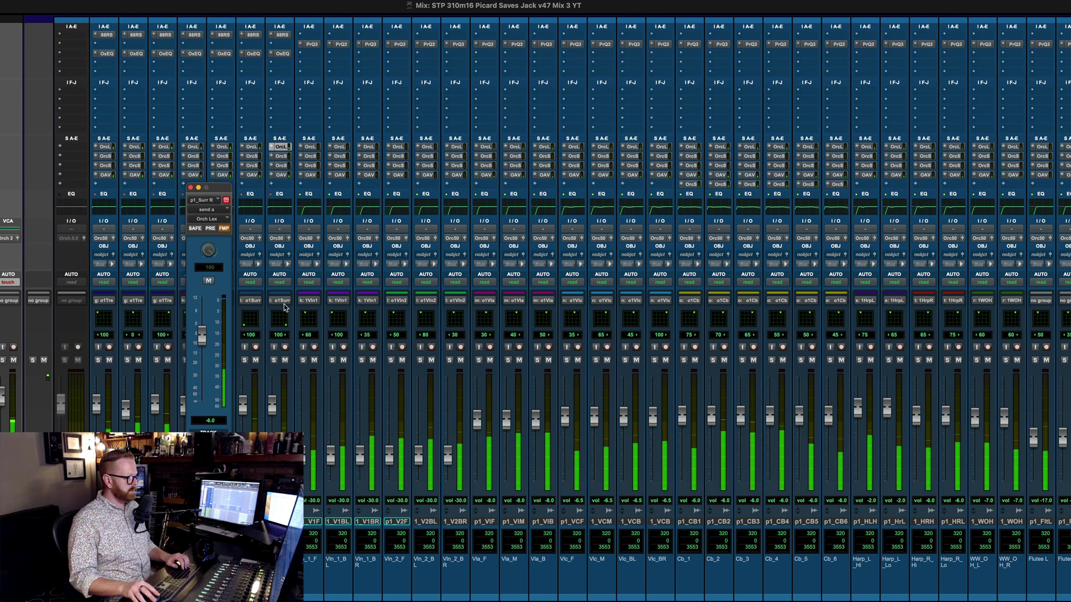
{"action": "left_click", "coordinate": [209, 420]}
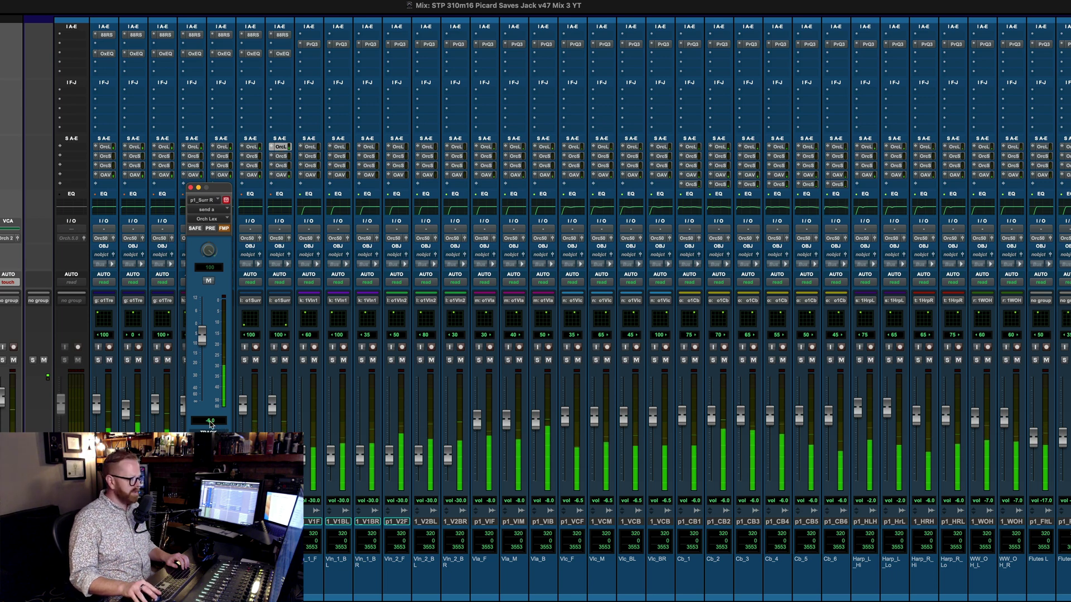
{"action": "left_click", "coordinate": [280, 175]}
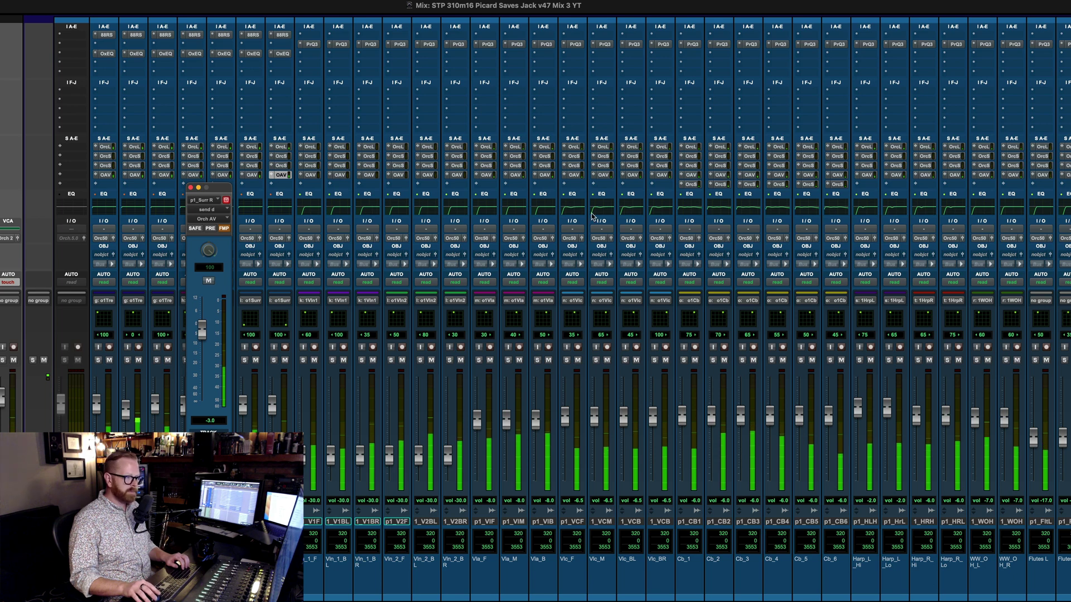
{"action": "left_click", "coordinate": [190, 189]}
- Return to the orchestra reverb channels, listen to the Orch Lex Return and Orch AV together, and stop playback
{"action": "scroll", "coordinate": [472, 287], "scroll_direction": "right", "scroll_amount": 10}
{"action": "scroll", "coordinate": [472, 286], "scroll_direction": "right", "scroll_amount": 15}
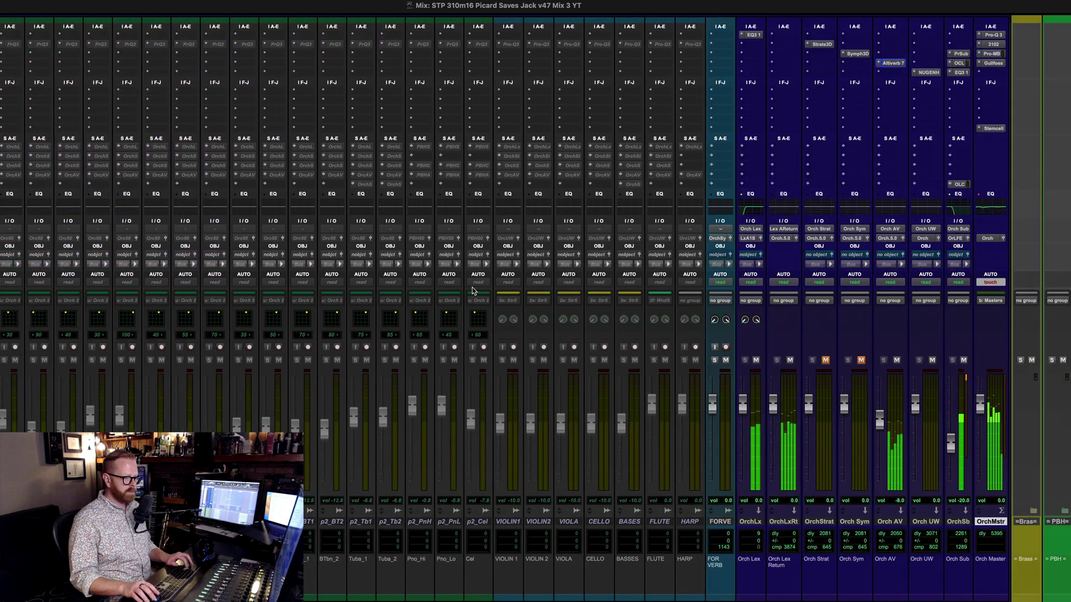
{"action": "left_click", "coordinate": [482, 334]}
{"action": "left_click", "coordinate": [535, 467]}
{"action": "left_click", "coordinate": [687, 426]}
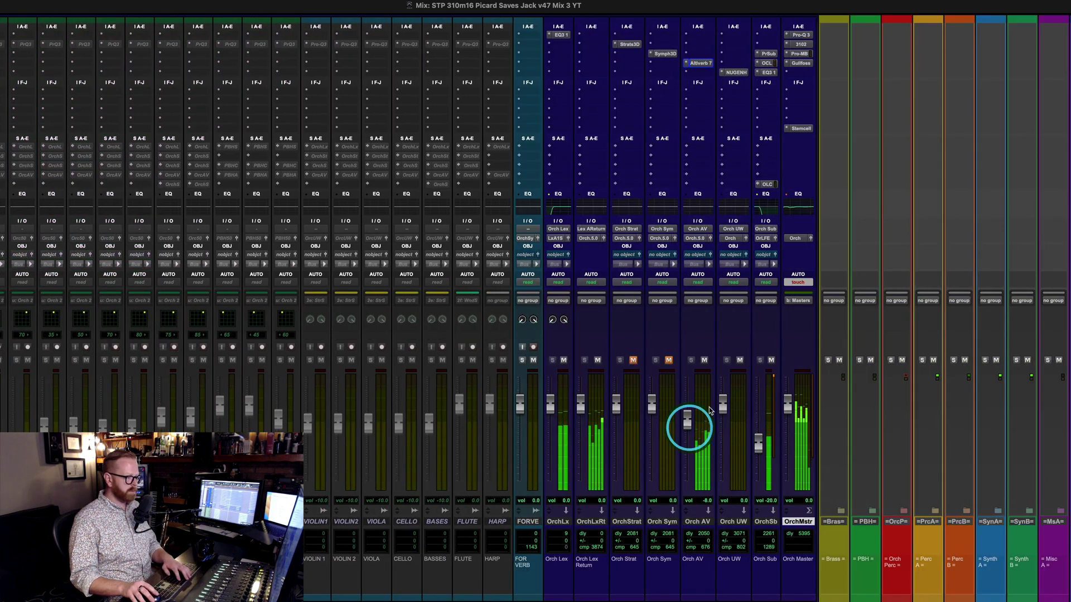
{"action": "left_click", "coordinate": [677, 352]}
{"action": "left_click", "coordinate": [832, 373]}
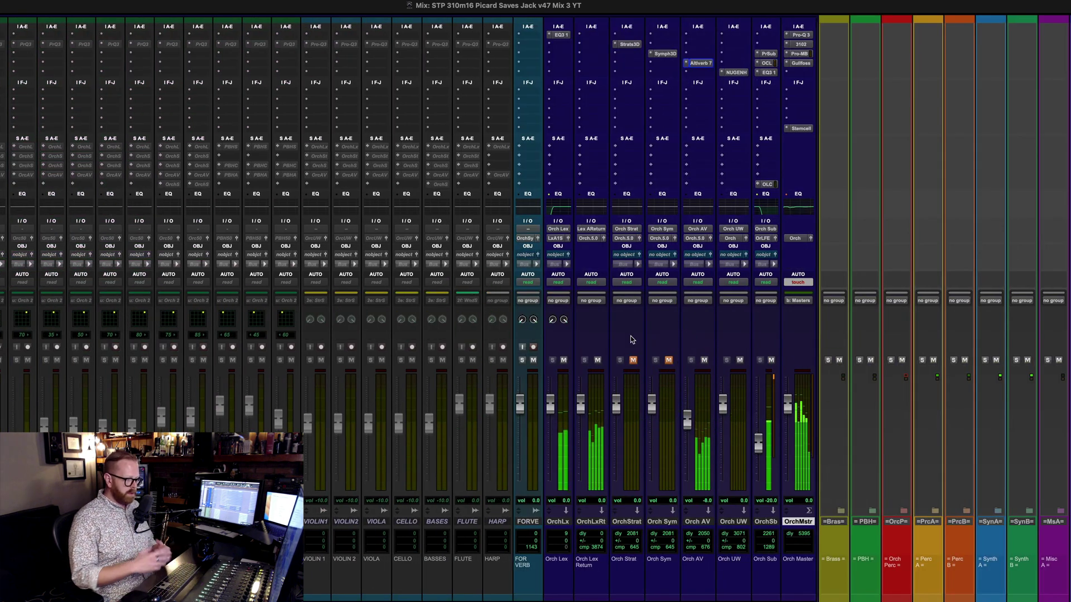
{"action": "key", "text": "space"}
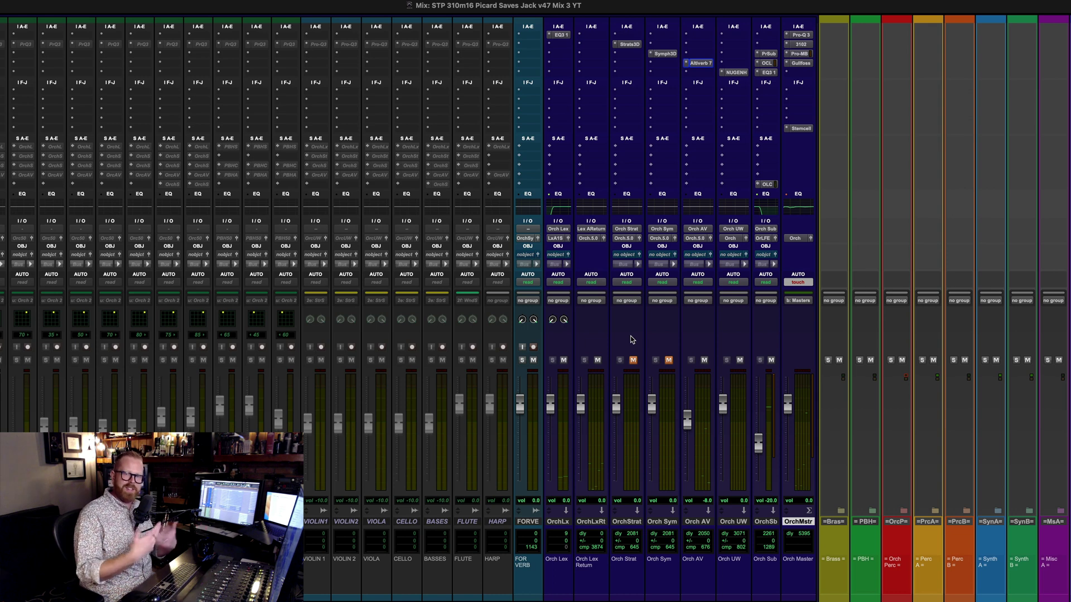
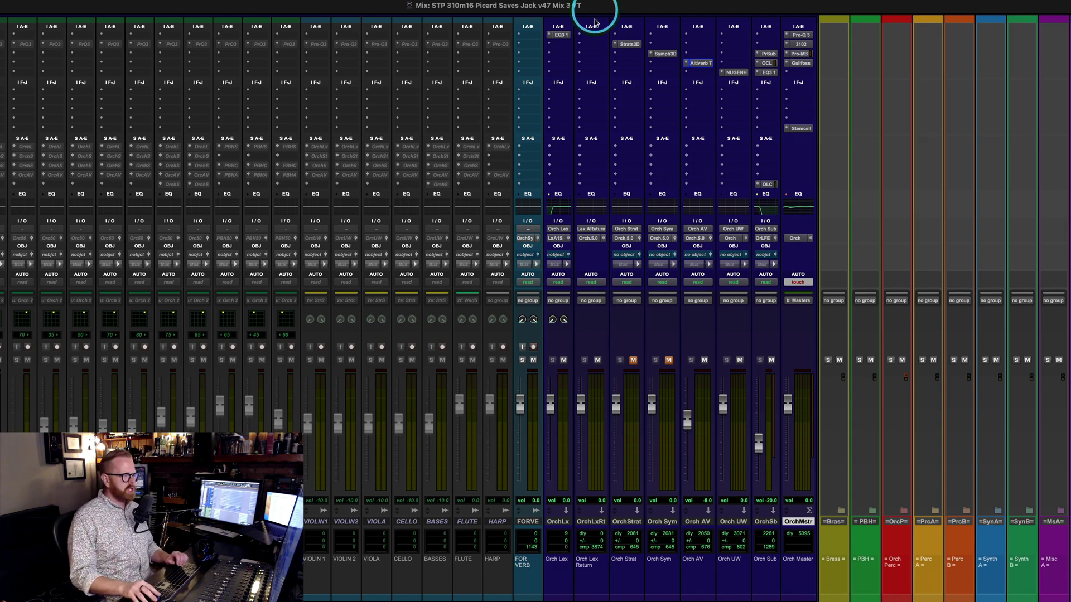
- Review the PM Orch Short 3 settings of Stratus 3D on Orch Strat and close the plug-in
{"action": "left_click", "coordinate": [629, 52]}
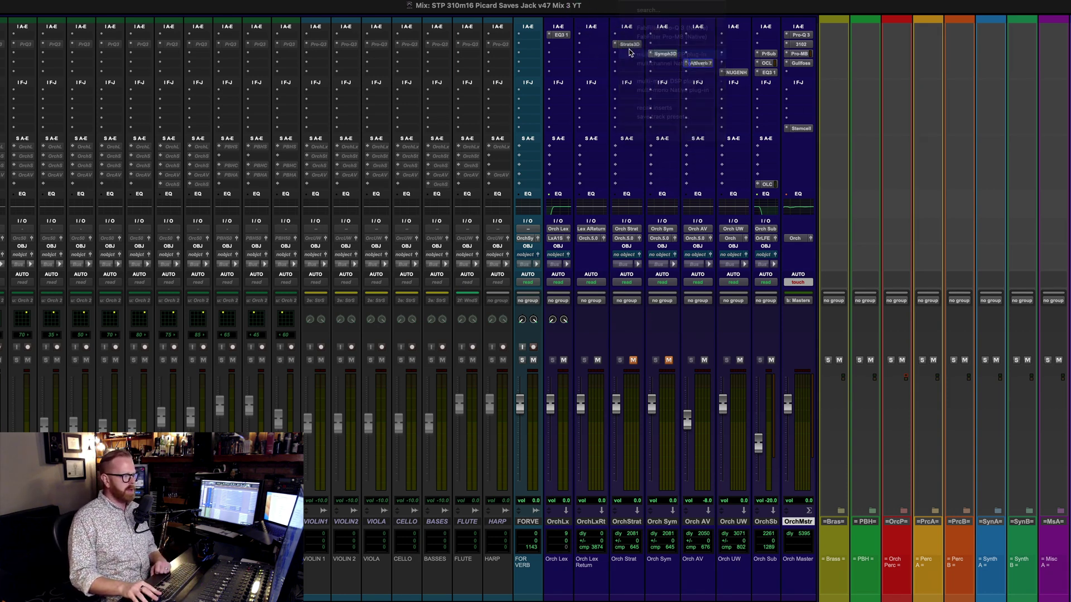
{"action": "left_click", "coordinate": [629, 43]}
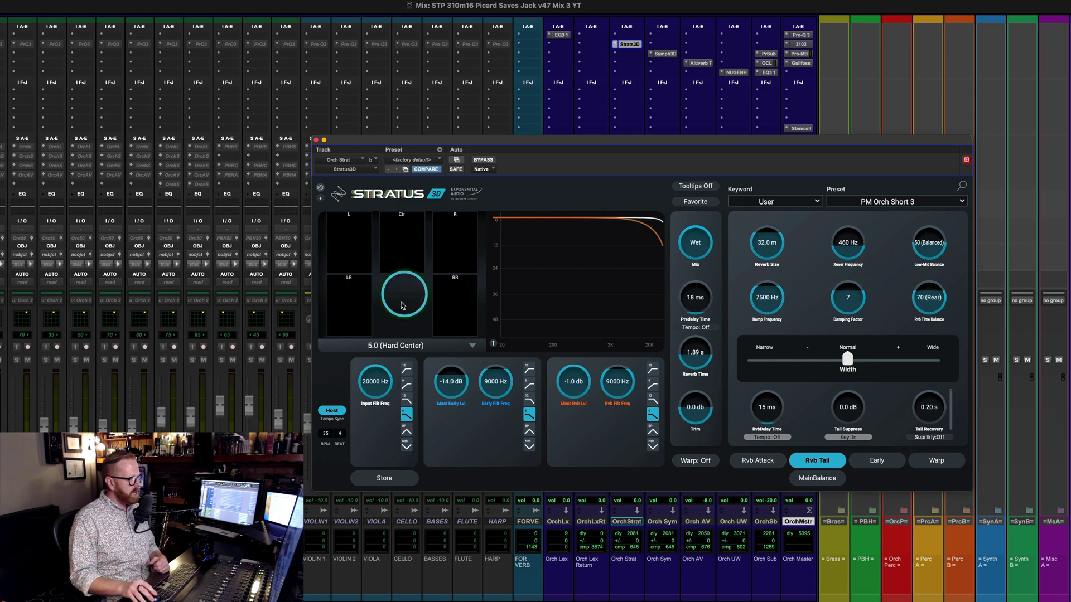
{"action": "left_click", "coordinate": [315, 139]}
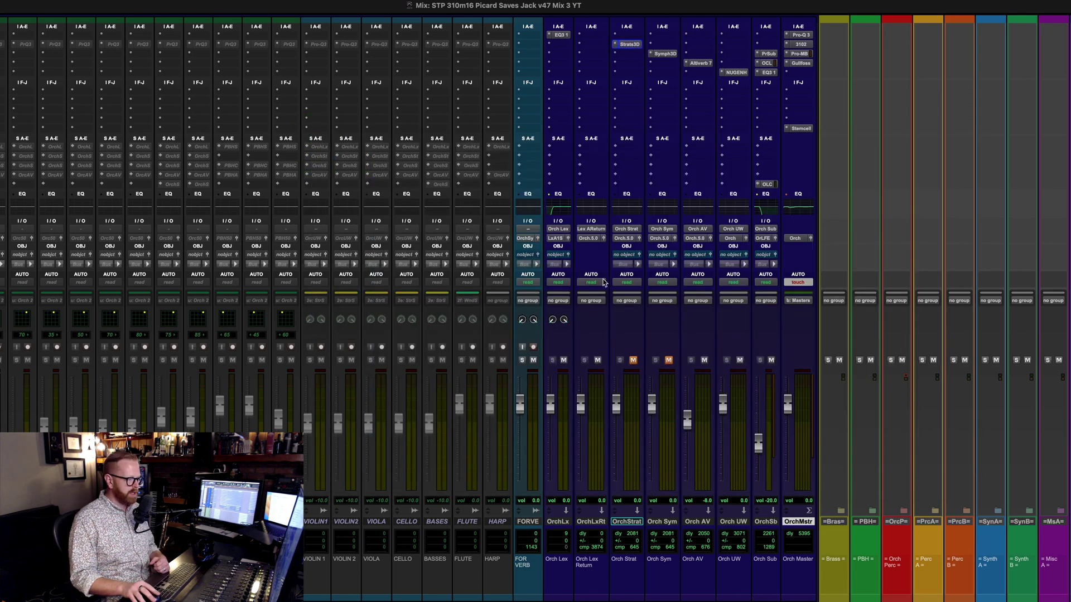
- Solo and unmute the Orch Strat reverb channel
{"action": "left_click", "coordinate": [621, 361]}
{"action": "left_click", "coordinate": [631, 361]}
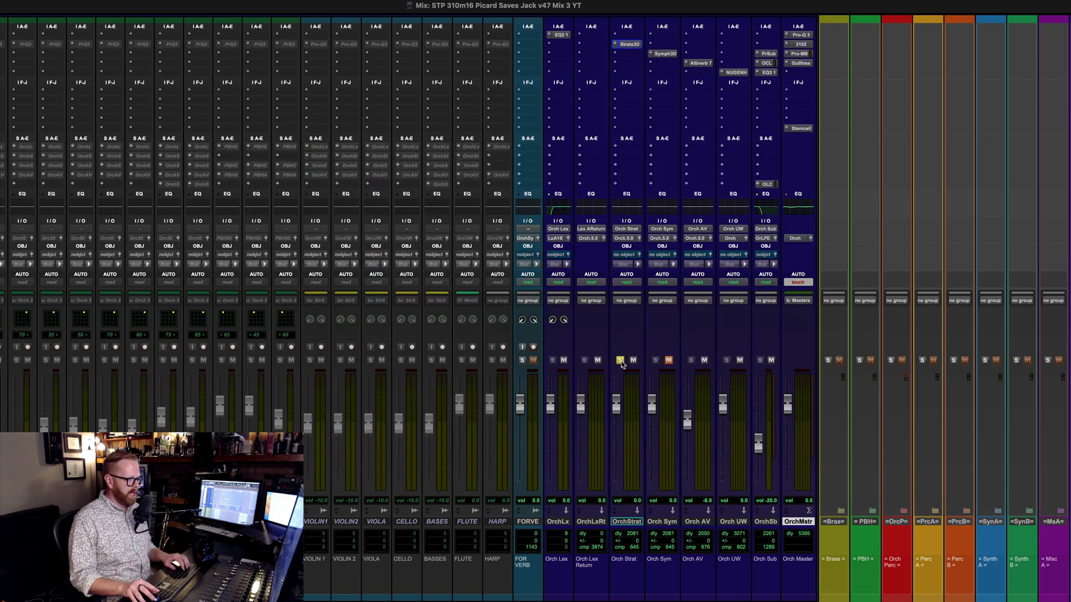
- Unsolo Orch Strat and check the p2_Out L send levels to Orch Strat, Orch AV and Orch Lex
{"action": "left_click", "coordinate": [620, 361]}
{"action": "scroll", "coordinate": [454, 167], "scroll_direction": "left", "scroll_amount": 10}
{"action": "left_click", "coordinate": [446, 165]}
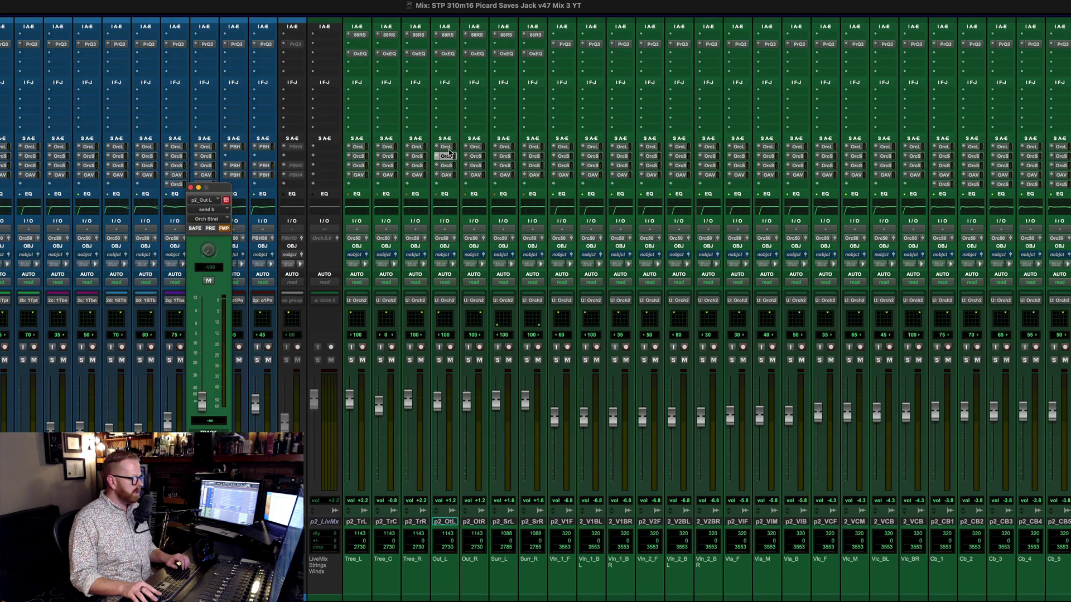
{"action": "left_click", "coordinate": [446, 174]}
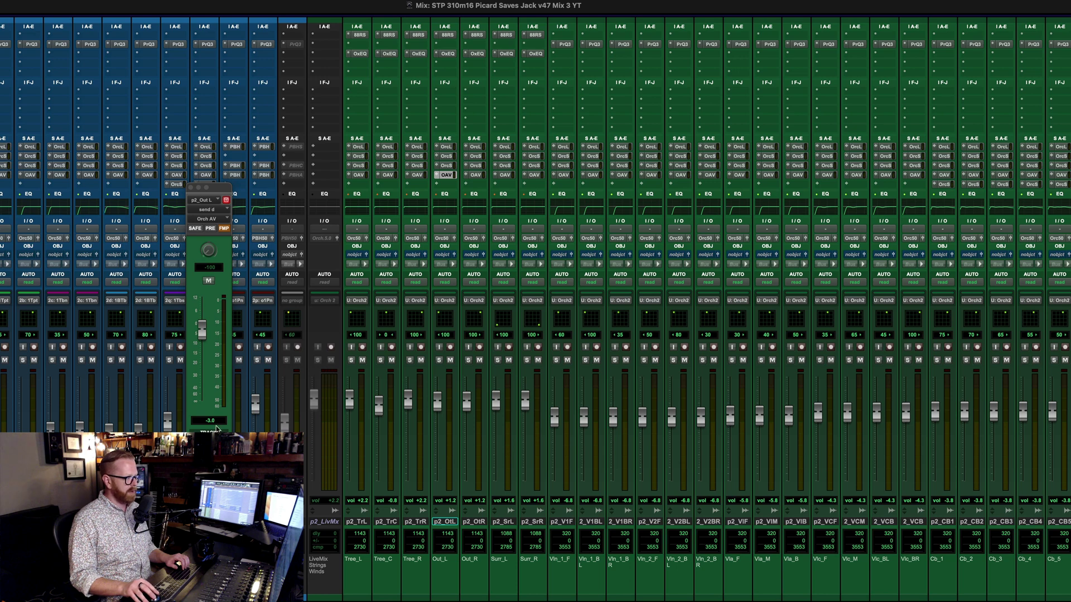
{"action": "left_click", "coordinate": [446, 147]}
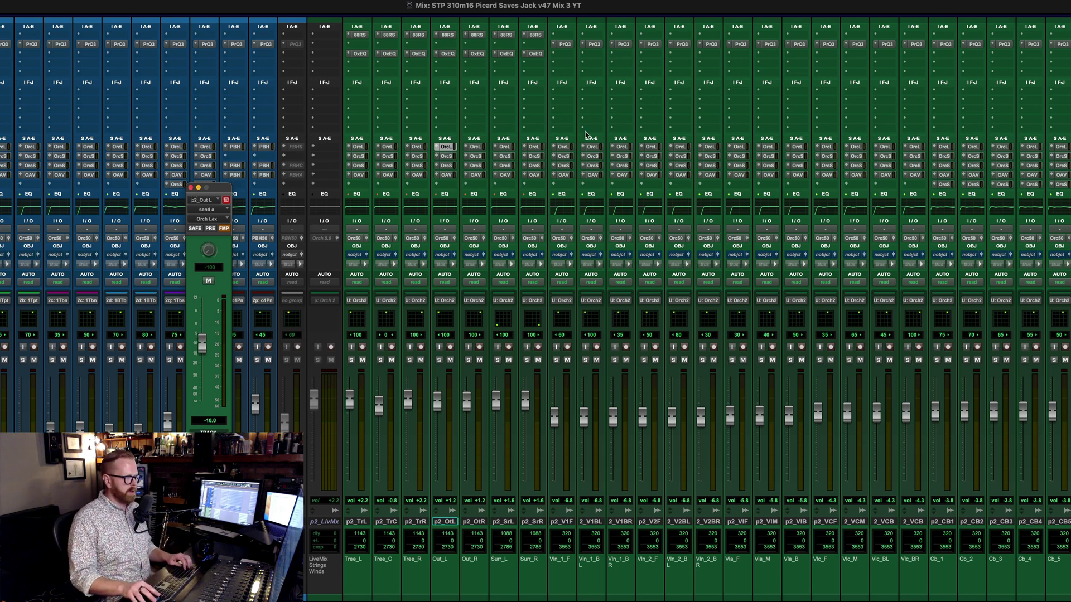
- Show the Orch Lex send faders on the channels, try lowering the grouped sends to about -36.5 dB, and undo the change
{"action": "left_click", "coordinate": [666, 176], "text": "super"}
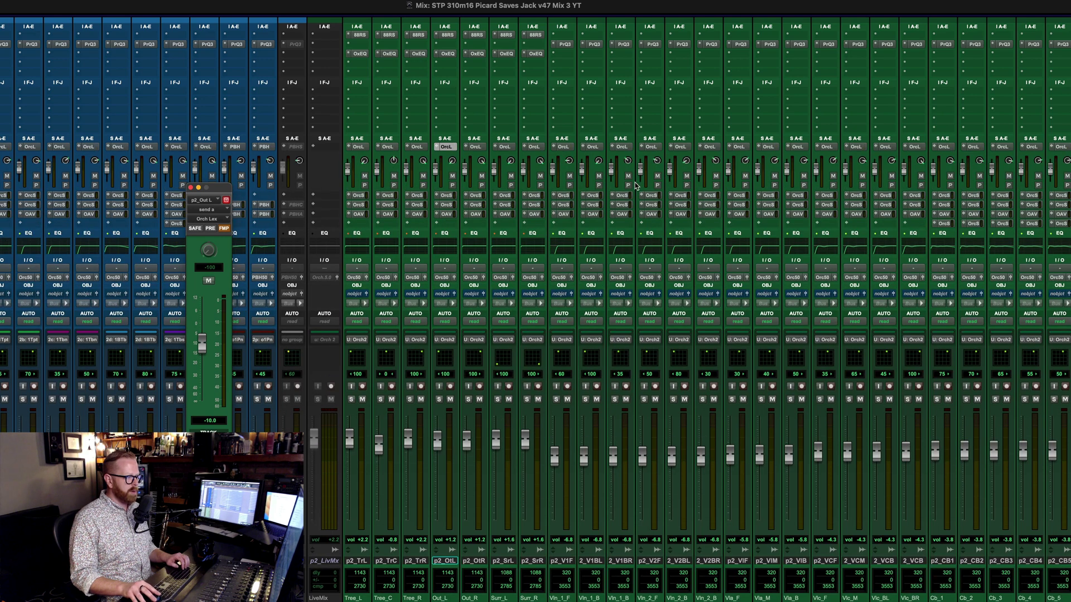
{"action": "left_click_drag", "start_coordinate": [641, 176], "coordinate": [641, 179]}
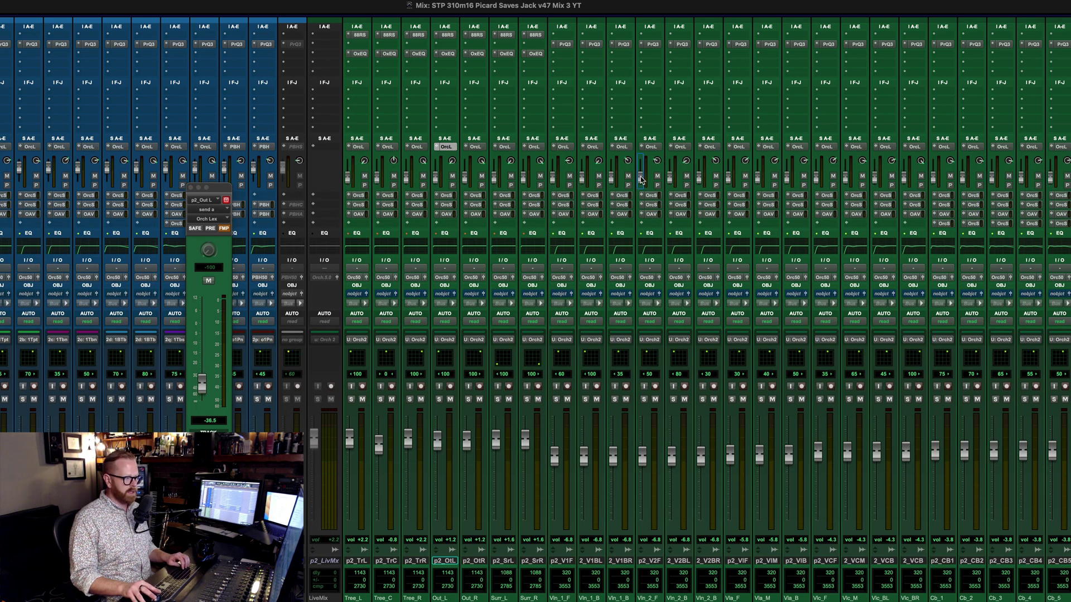
{"action": "key", "text": "super+z"}
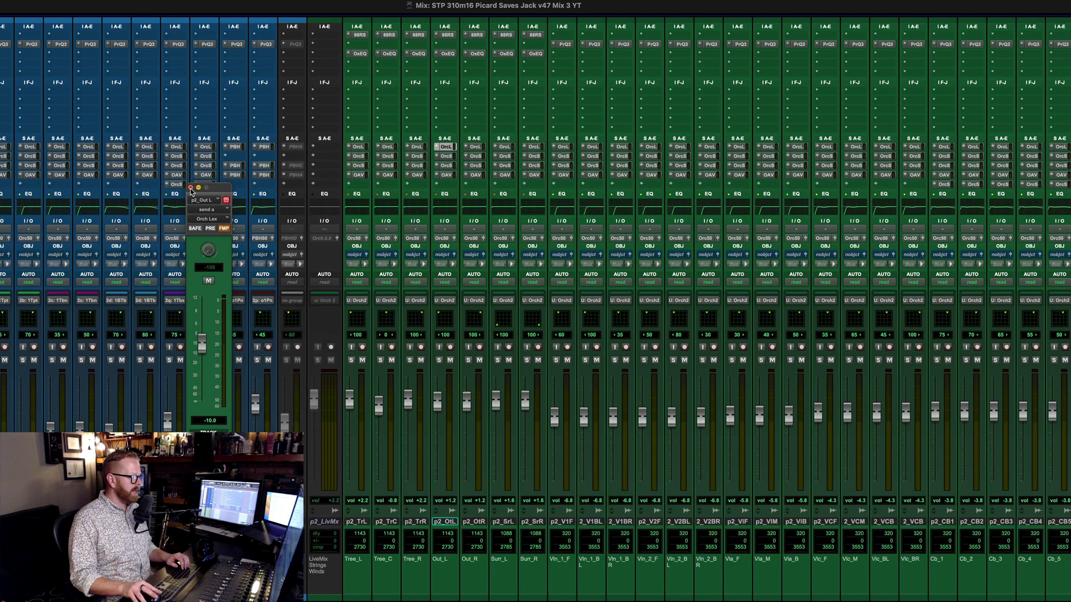
- Close the send window and open Symphony 3D on Orch Sym to review the PM Dreamy Orch settings
{"action": "left_click", "coordinate": [191, 187]}
{"action": "scroll", "coordinate": [252, 251], "scroll_direction": "right", "scroll_amount": 15}
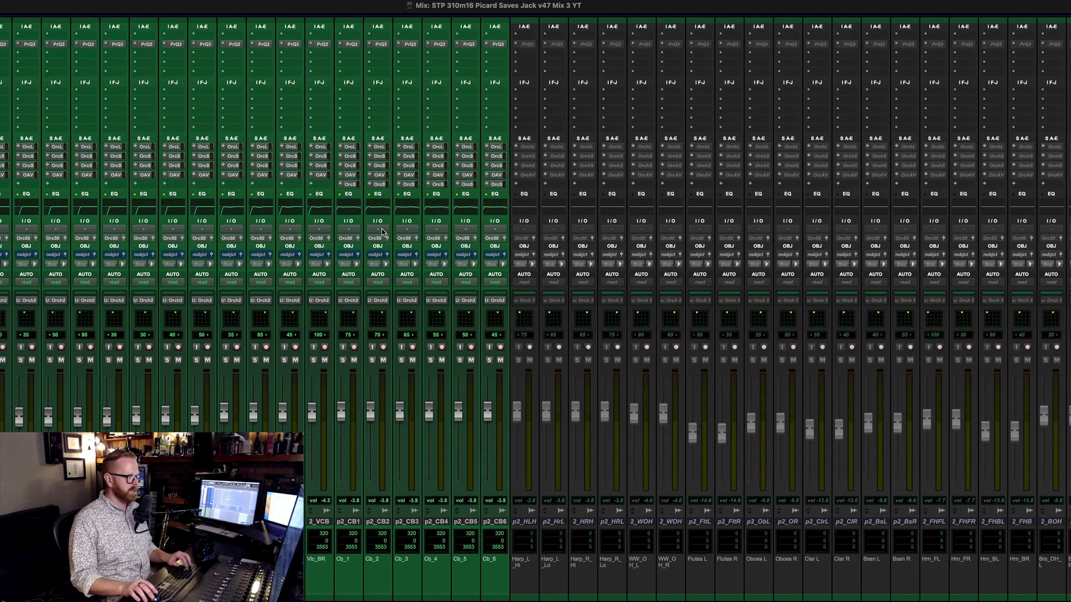
{"action": "scroll", "coordinate": [380, 231], "scroll_direction": "right", "scroll_amount": 15}
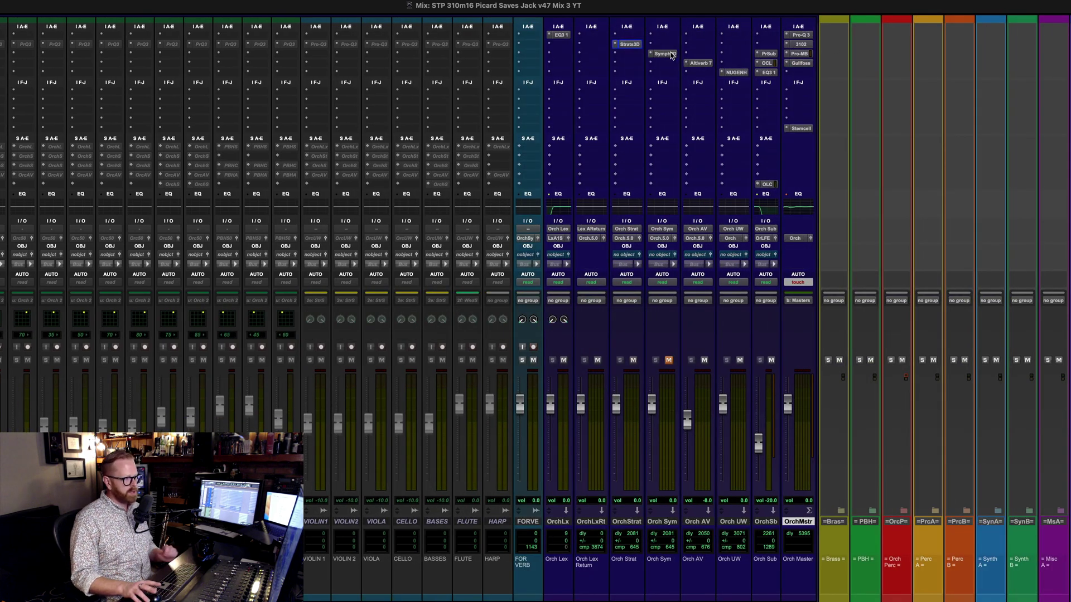
{"action": "left_click", "coordinate": [671, 54]}
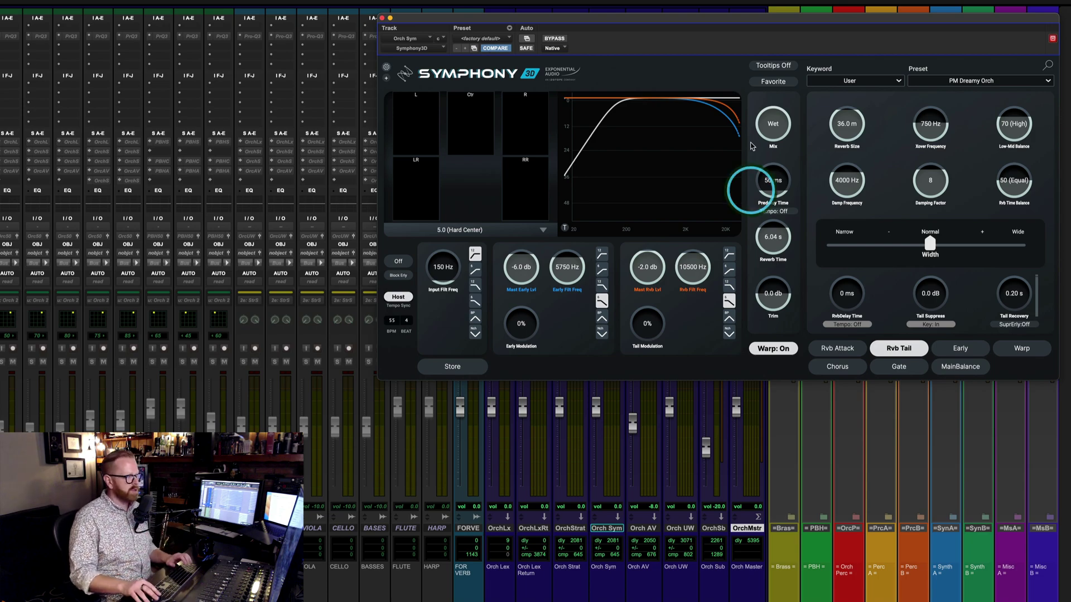
- Close Symphony 3D and display the Orch Sym send level automation on all p1 orchestra tracks in the Edit window
{"action": "key", "text": "super+equal"}
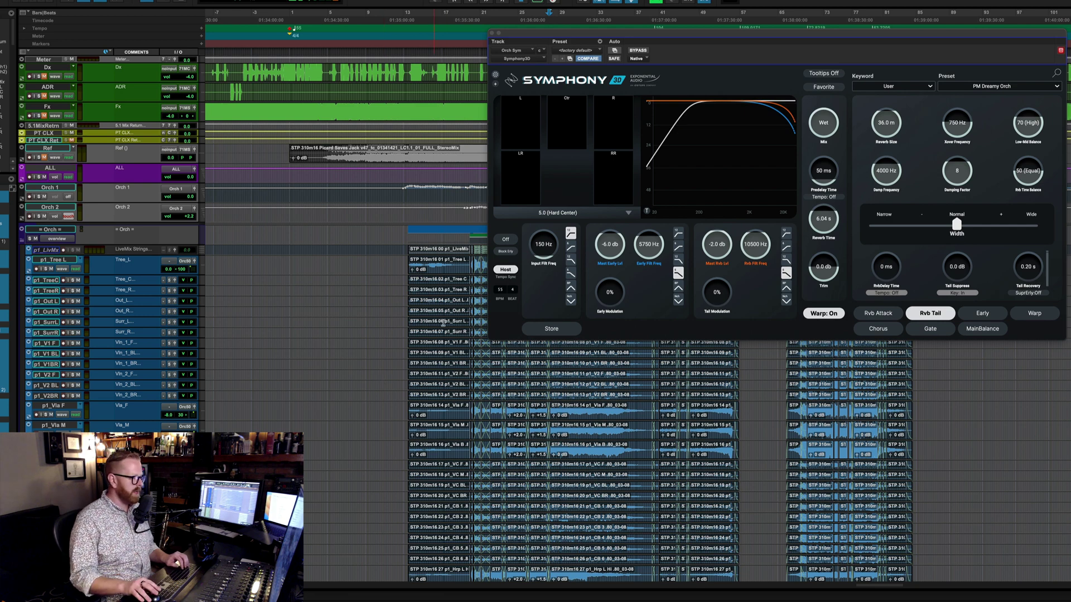
{"action": "scroll", "coordinate": [348, 314], "scroll_direction": "right", "scroll_amount": 3}
{"action": "left_click", "coordinate": [67, 272]}
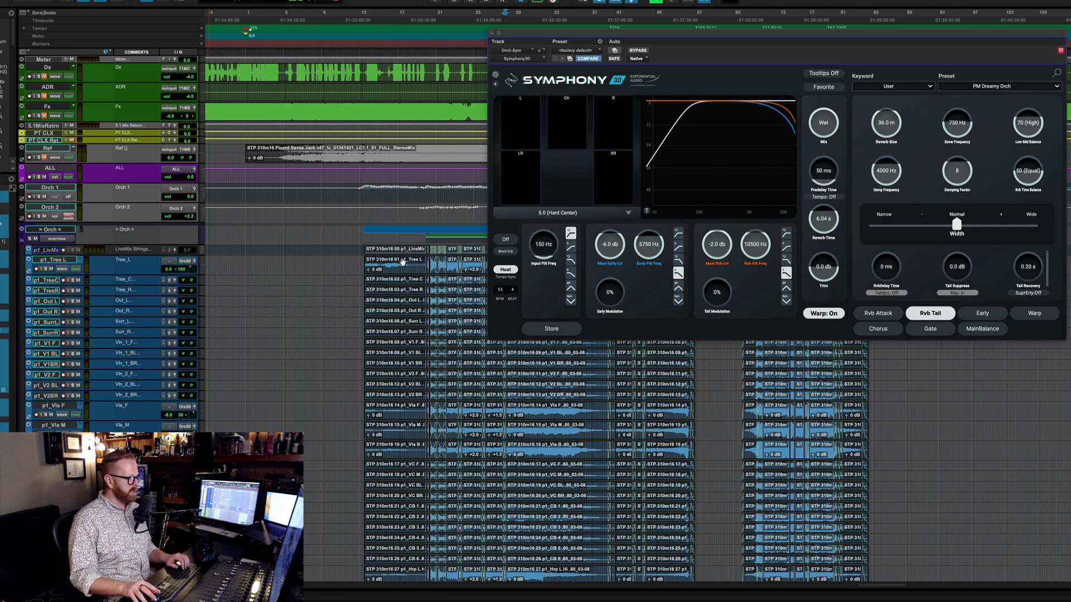
{"action": "key", "text": "ctrl+minus"}
{"action": "left_click", "coordinate": [386, 271]}
{"action": "key", "text": "ctrl+alt+super+w"}
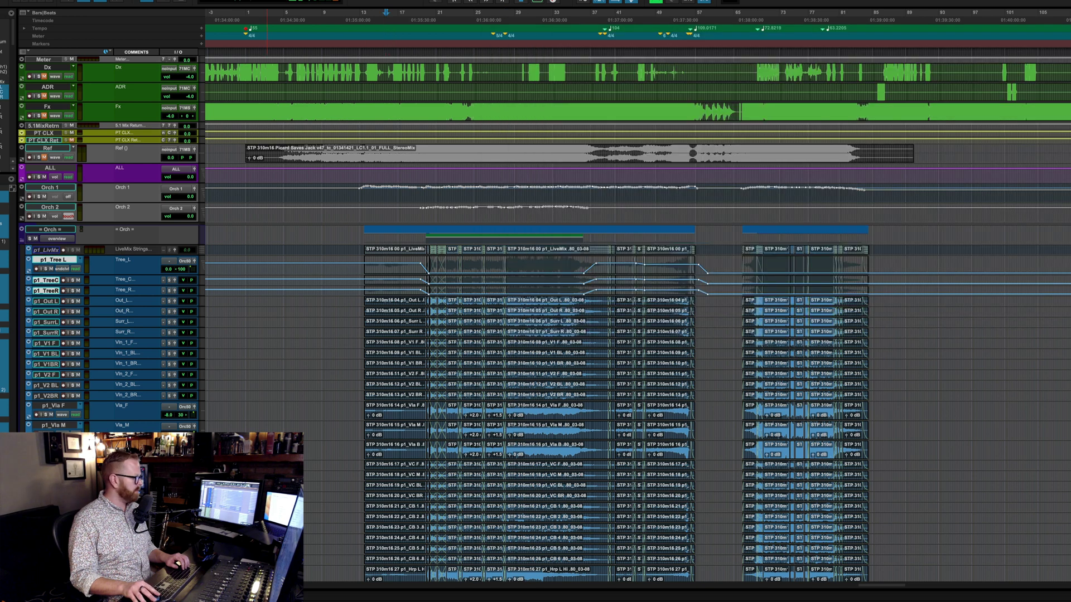
{"action": "left_click", "coordinate": [65, 270]}
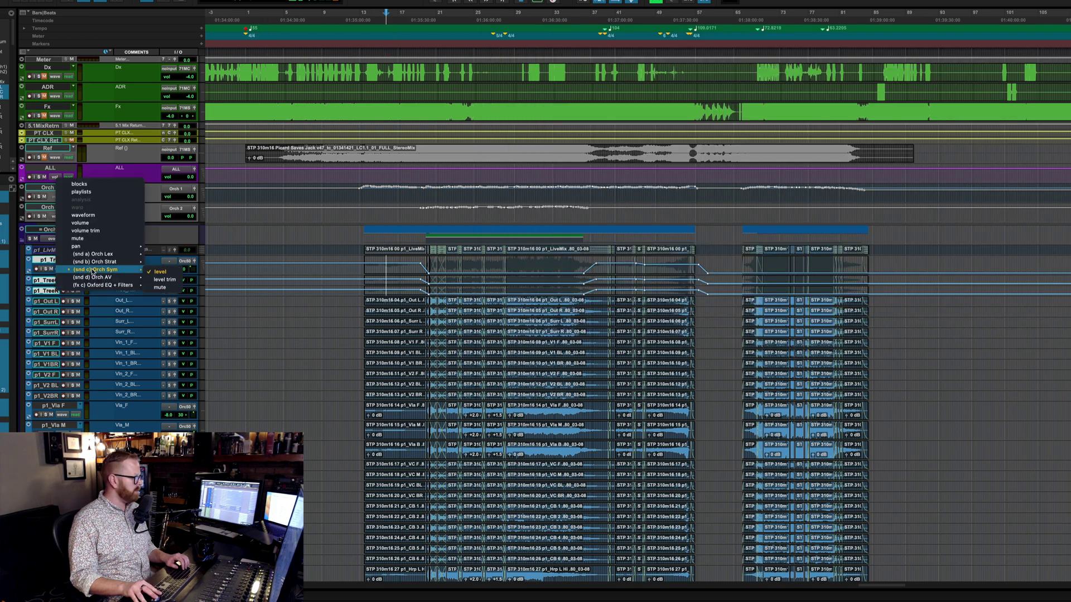
{"action": "left_click", "coordinate": [161, 275]}
{"action": "key", "text": "ctrl+minus"}
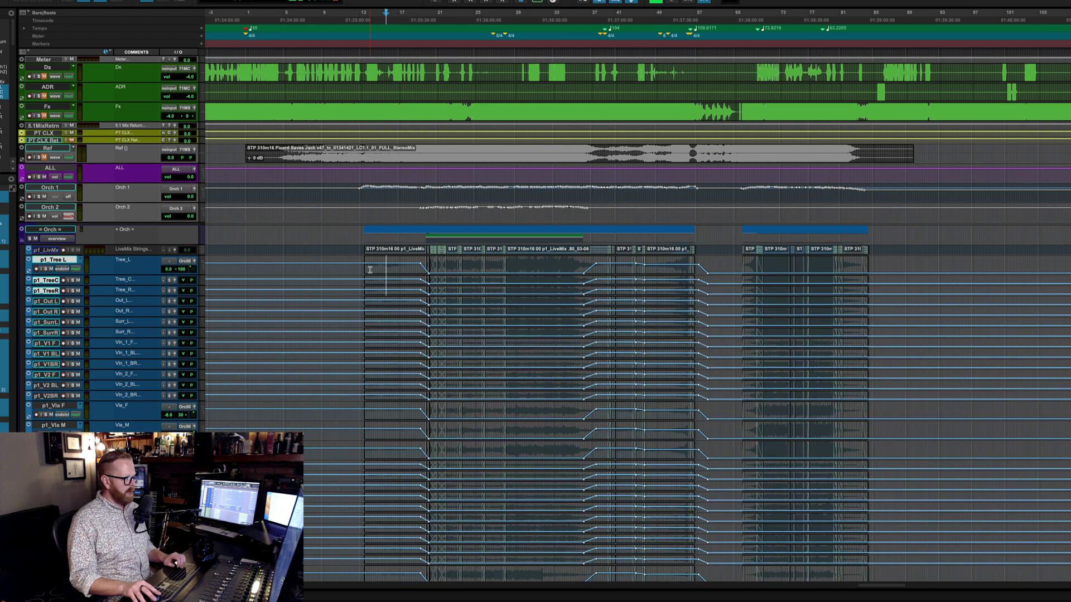
- Set the playback start at the first orchestra clips and examine the Orch Sym send automation across the cue
{"action": "left_click", "coordinate": [361, 268]}
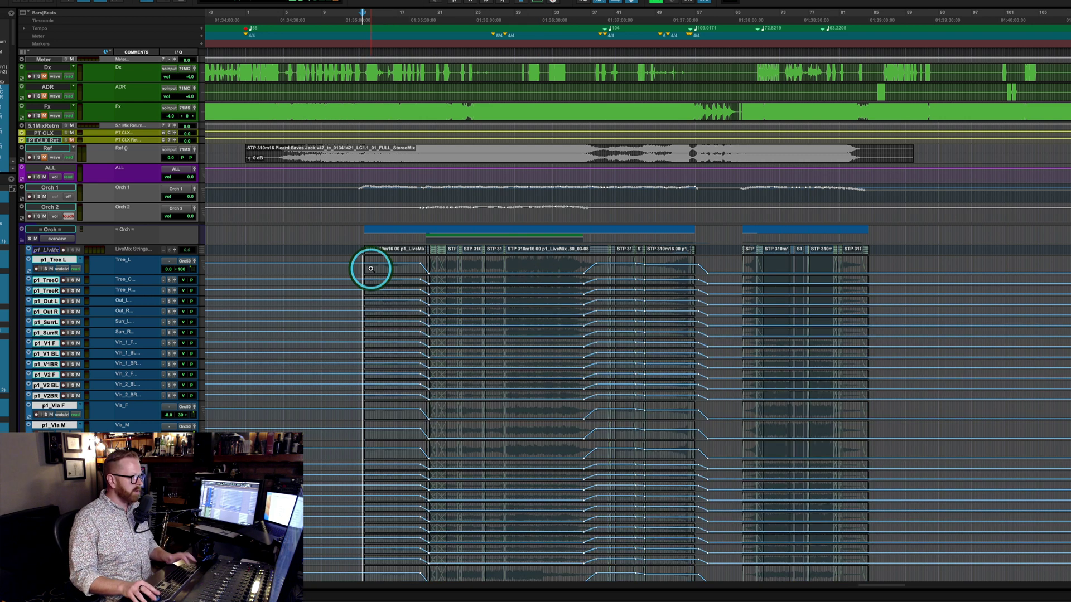
{"action": "left_click_drag", "start_coordinate": [370, 268], "coordinate": [518, 276]}
{"action": "scroll", "coordinate": [720, 285], "scroll_direction": "down", "scroll_amount": 5}
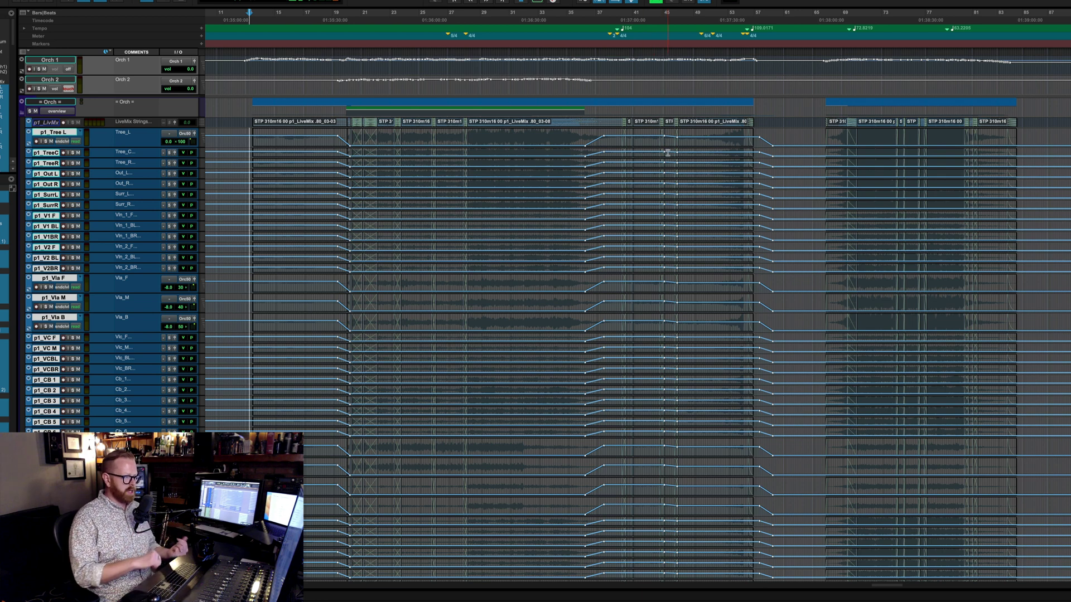
{"action": "mouse_move", "coordinate": [647, 142]}
{"action": "left_mouse_down"}
{"action": "mouse_move", "coordinate": [596, 135]}
{"action": "mouse_move", "coordinate": [658, 137]}
{"action": "left_mouse_up"}
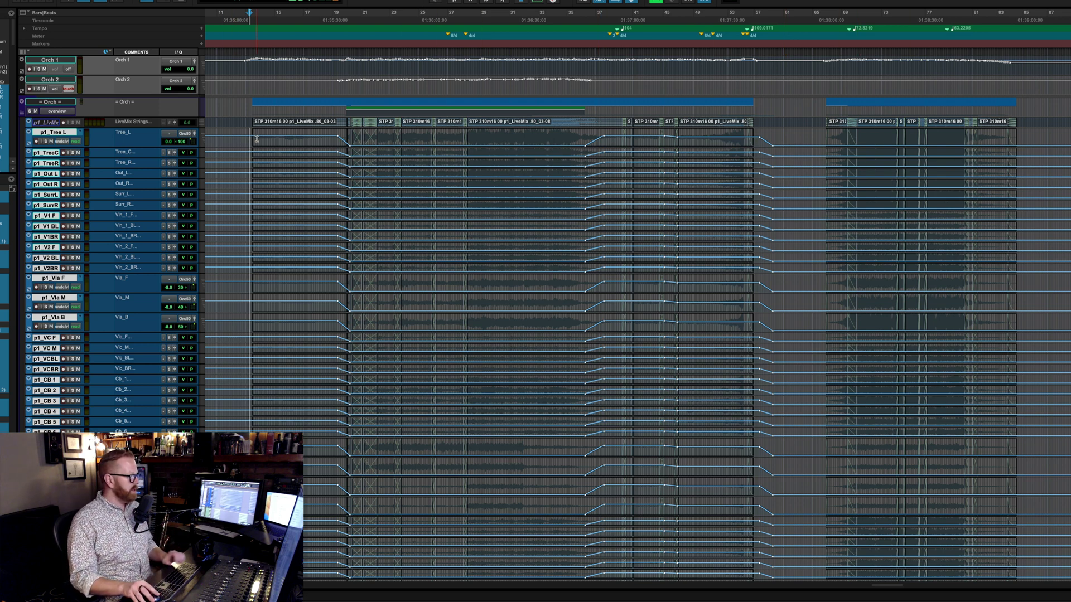
- Play the opening passage in the mixer, unmute Orch Sym to hear its reverb added, and stop playback
{"action": "key", "text": "super+equal"}
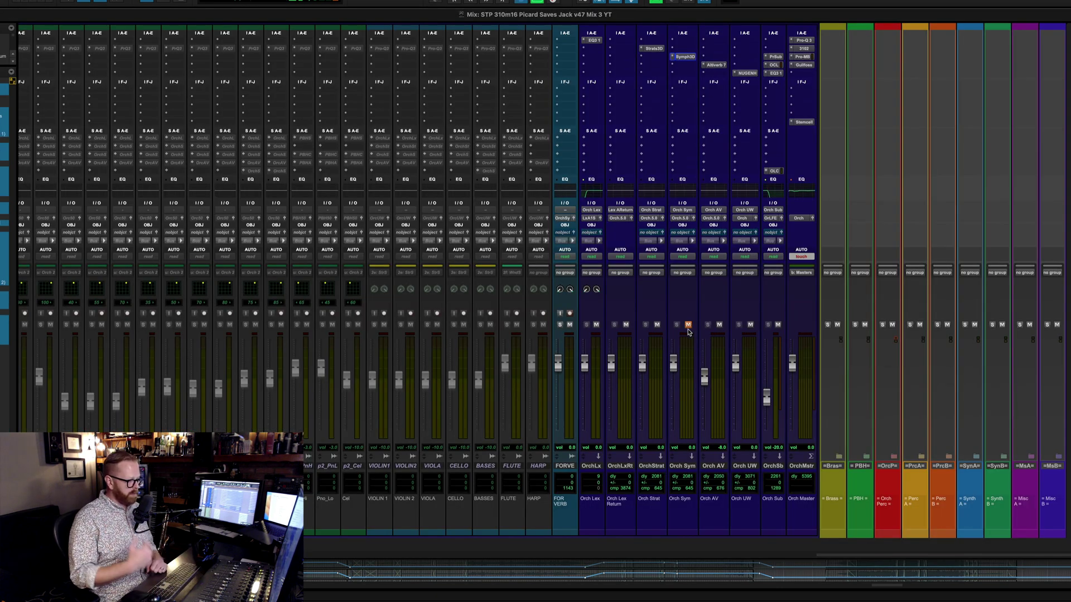
{"action": "key", "text": "space"}
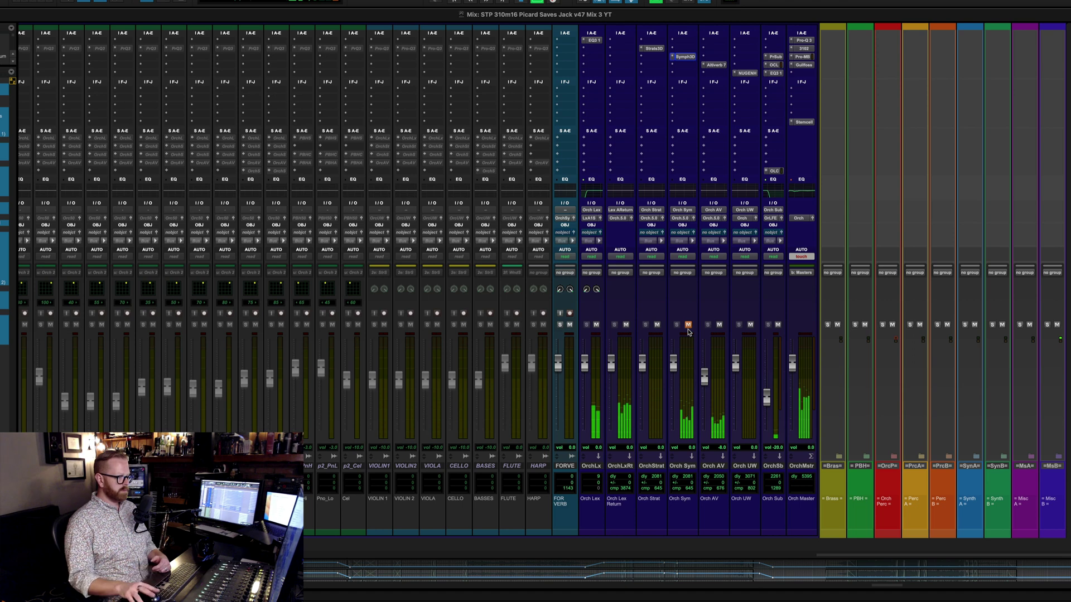
{"action": "left_click", "coordinate": [688, 325]}
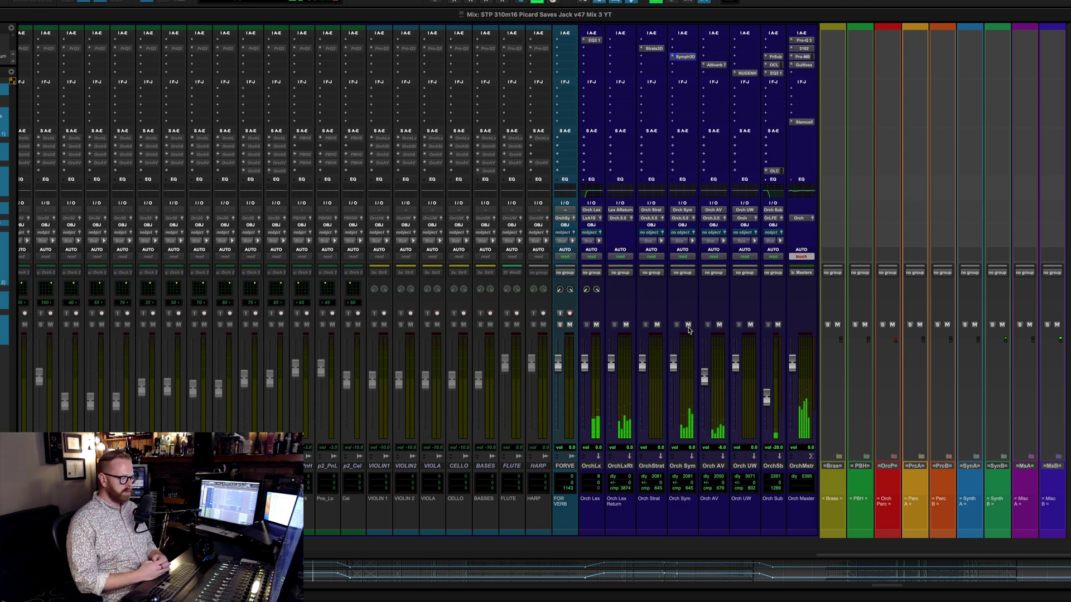
{"action": "key", "text": "space"}
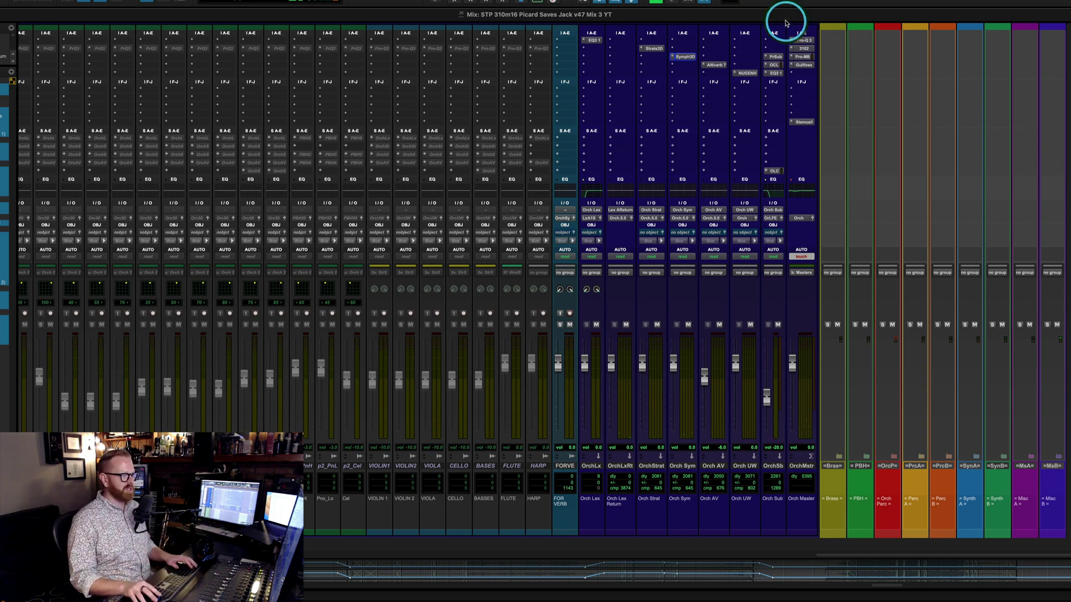
- Play the section where the Orch Sym sends rise again, compare the reverb meters with the send automation, and stop playback
{"action": "key", "text": "super+equal"}
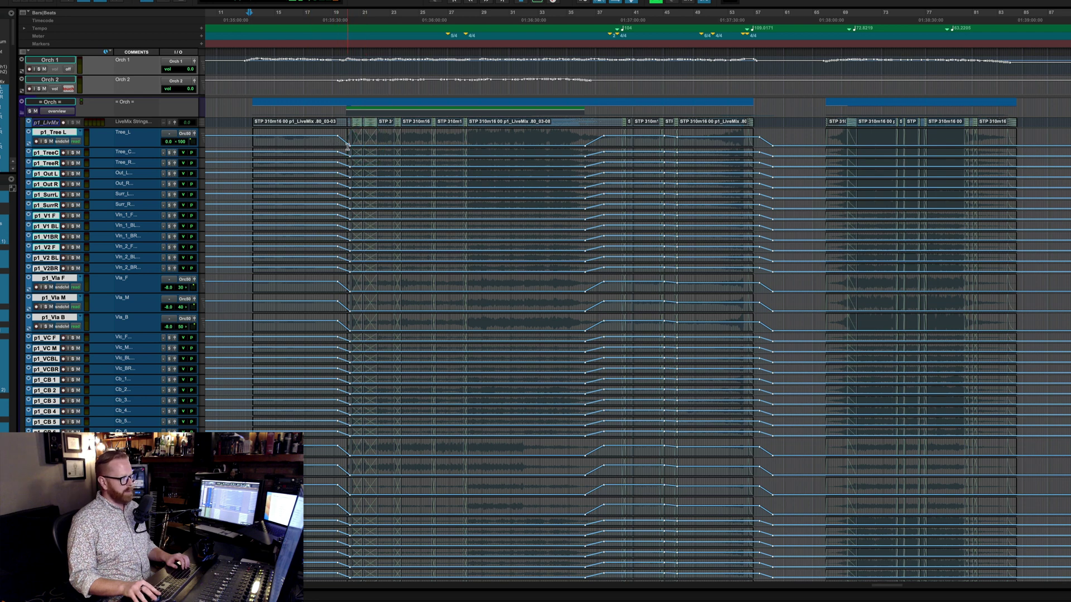
{"action": "left_click", "coordinate": [615, 144]}
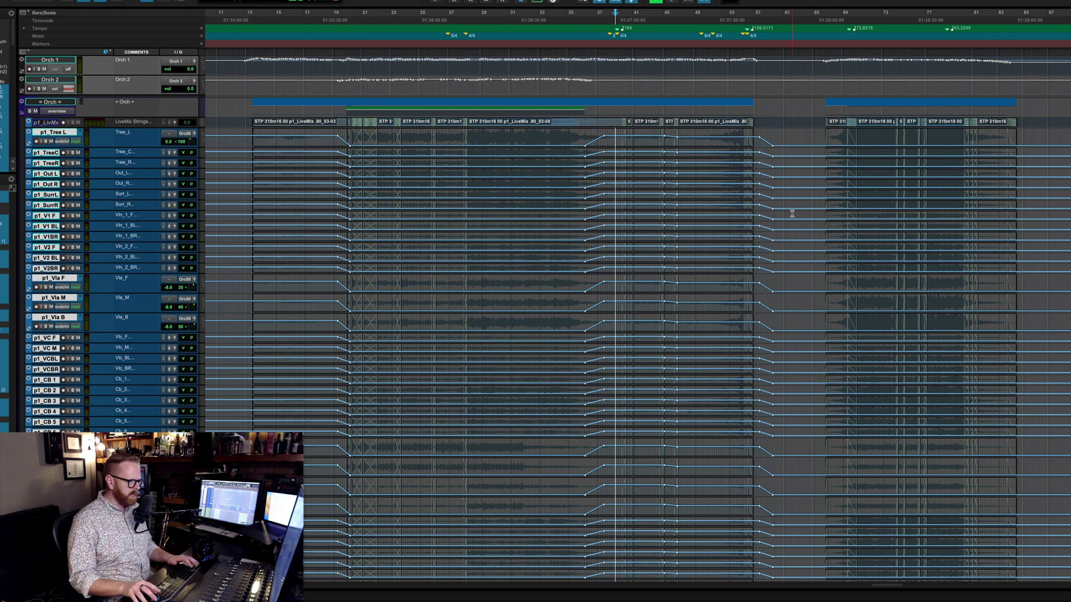
{"action": "key", "text": "space"}
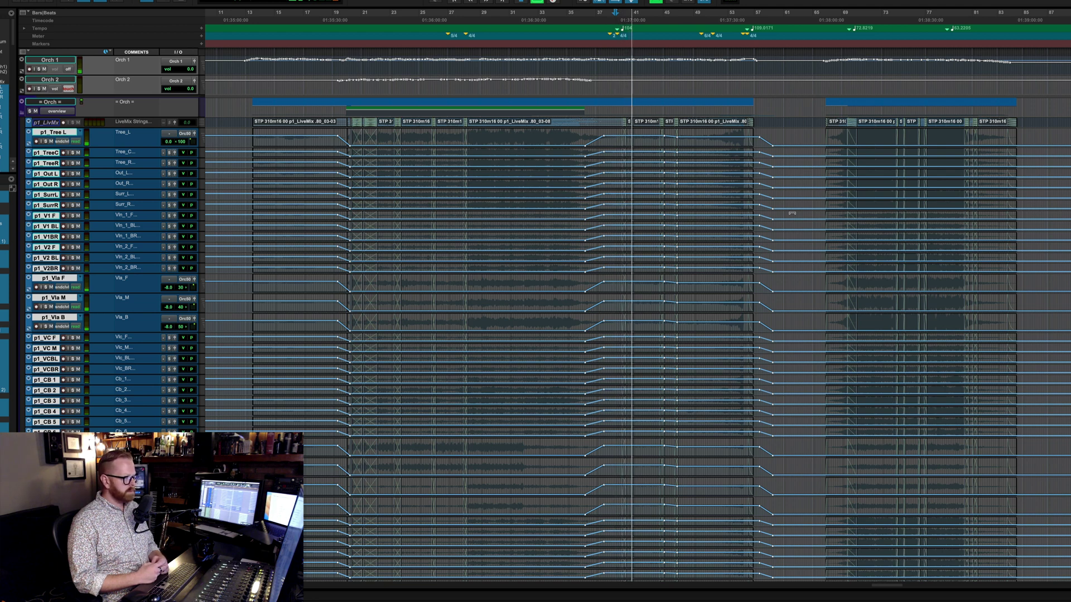
{"action": "key", "text": "super+equal"}
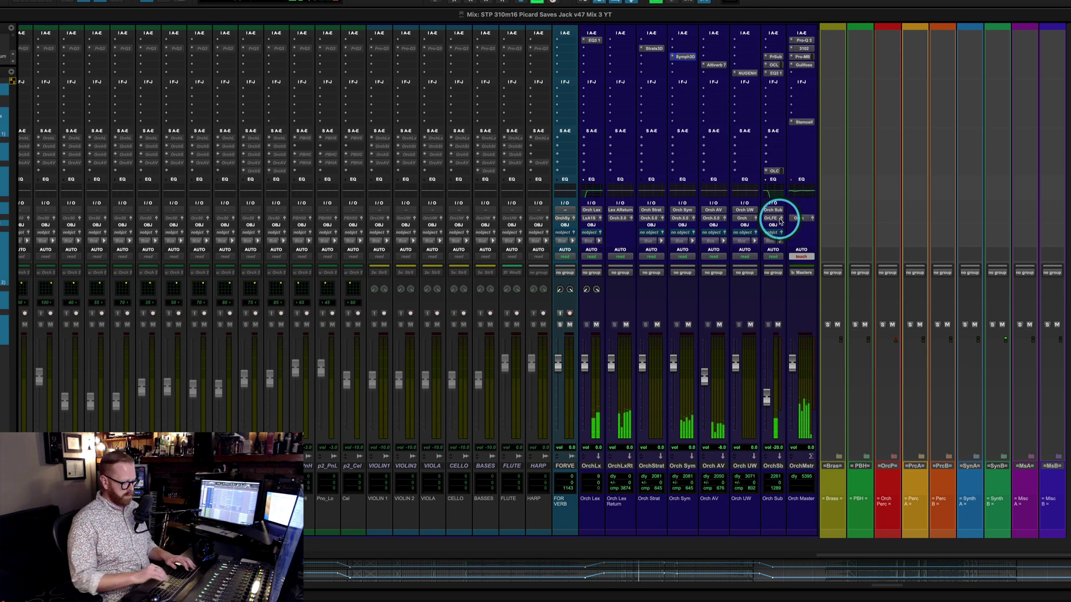
{"action": "key", "text": "super+equal"}
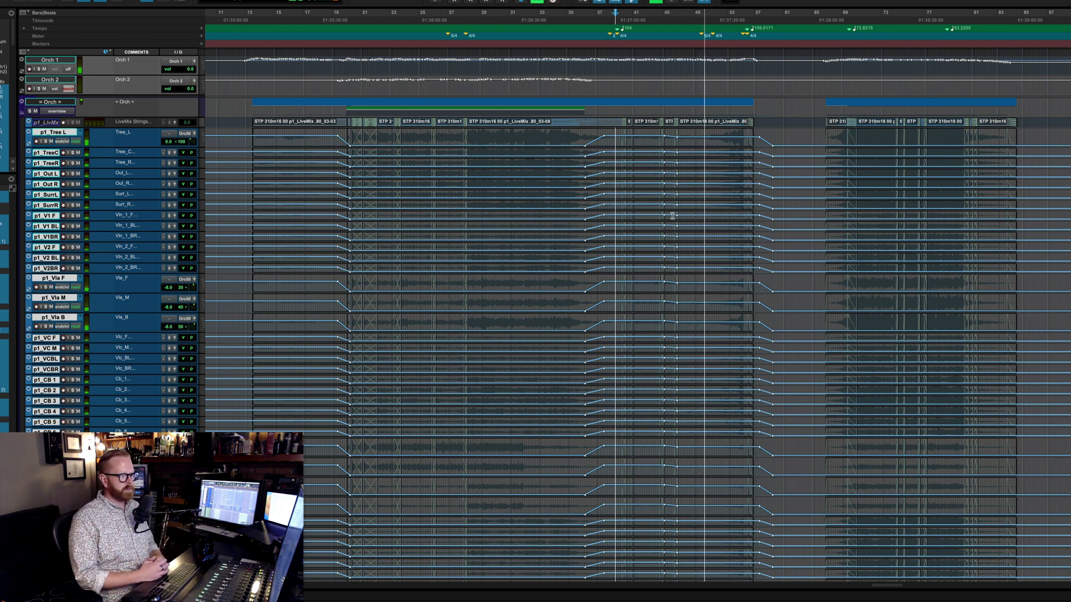
{"action": "scroll", "coordinate": [786, 279], "scroll_direction": "up", "scroll_amount": 3}
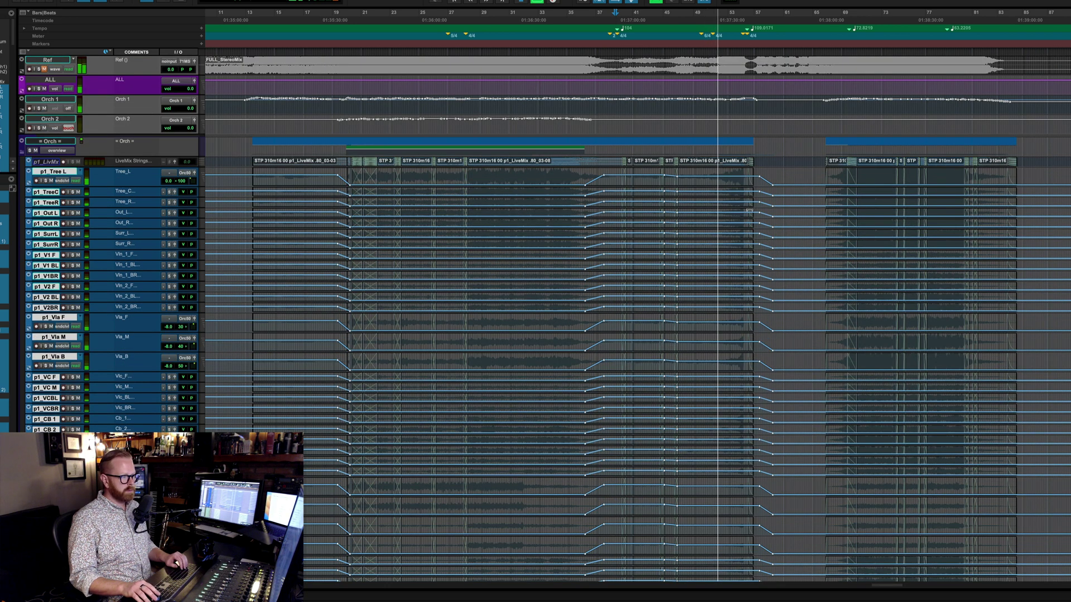
{"action": "key", "text": "ctrl+equal"}
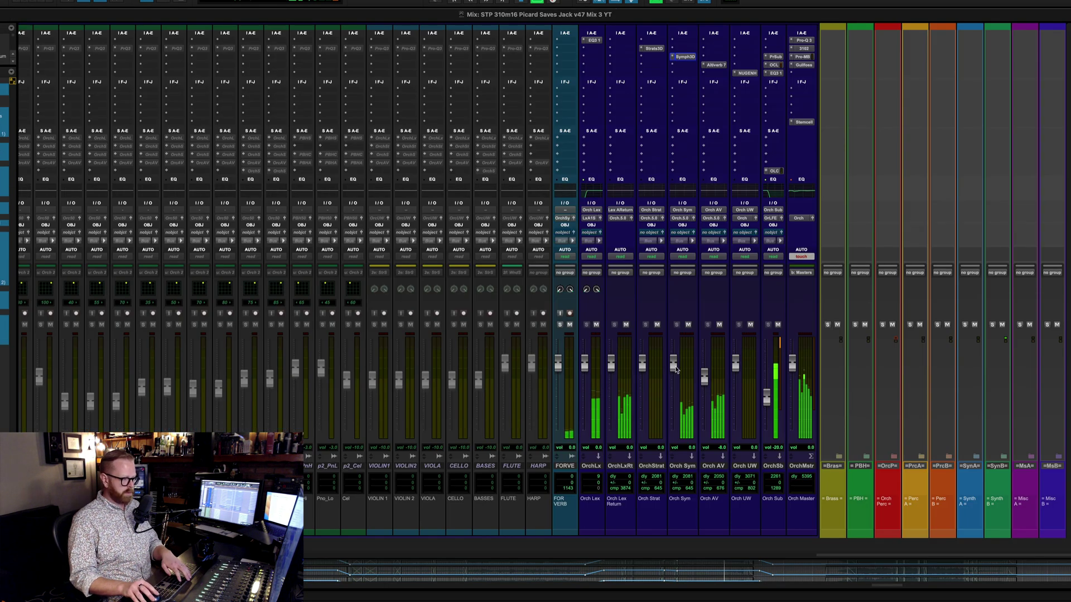
{"action": "key", "text": "ctrl+equal"}
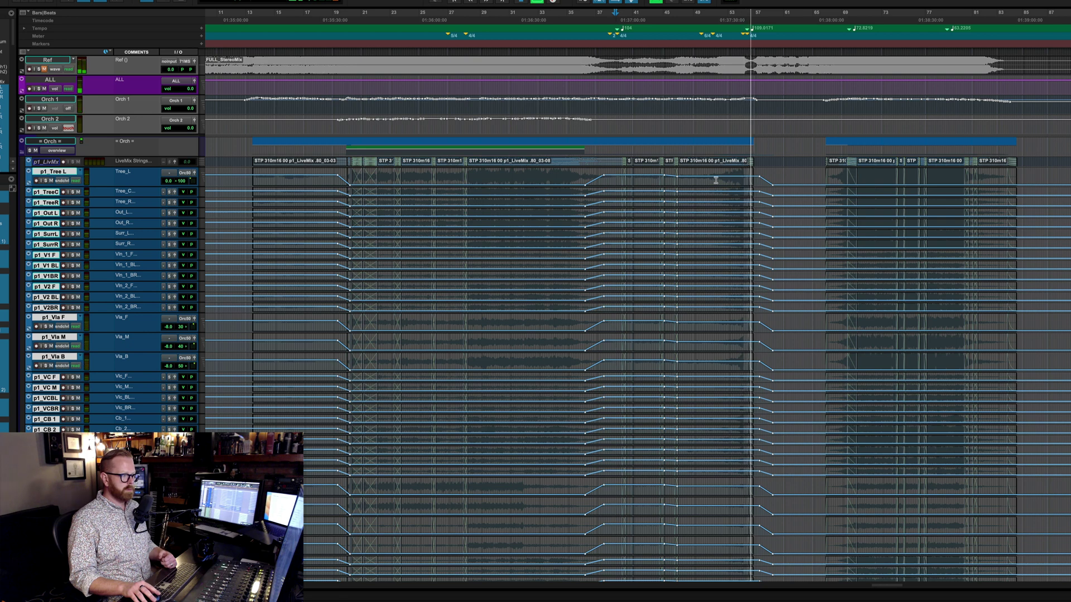
{"action": "left_click", "coordinate": [715, 181]}
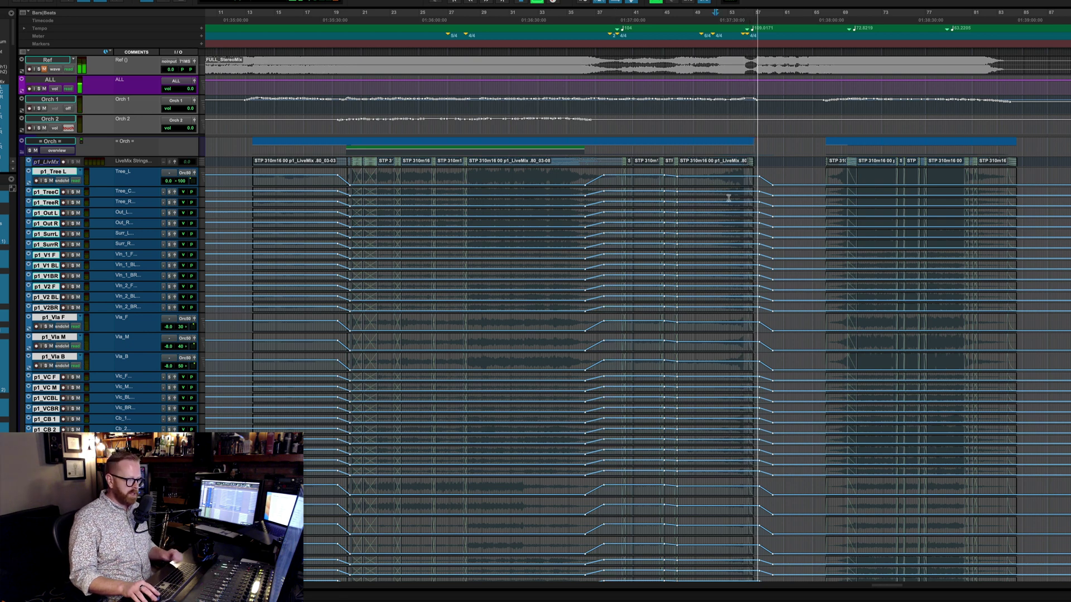
{"action": "key", "text": "space"}
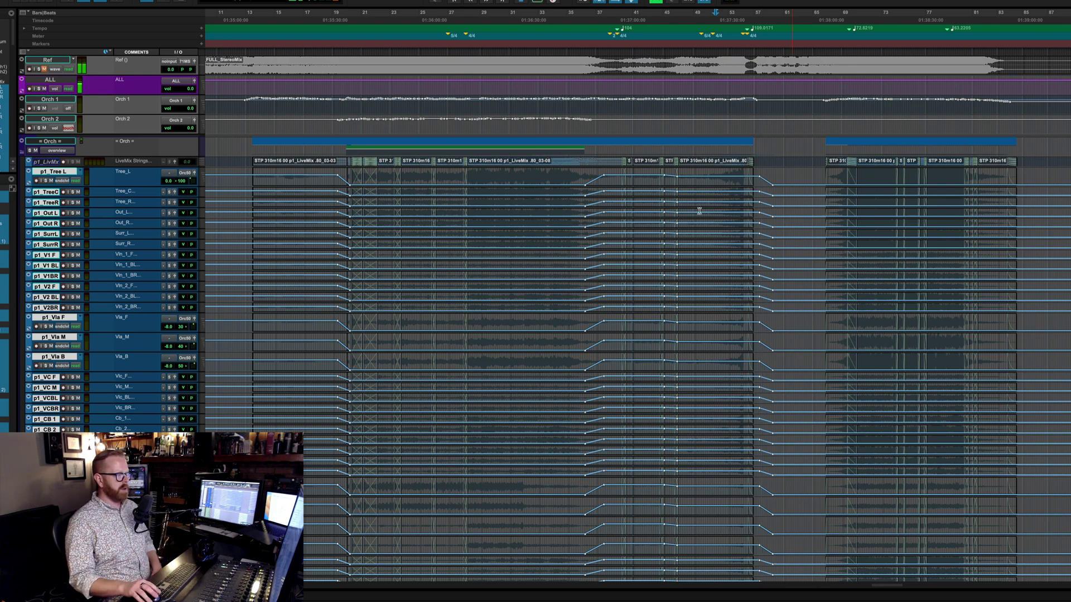
- Restore waveform view on the p1 orchestra tracks, select the FOR VERB track and check its output bus assignment
{"action": "key", "text": "ctrl+minus"}
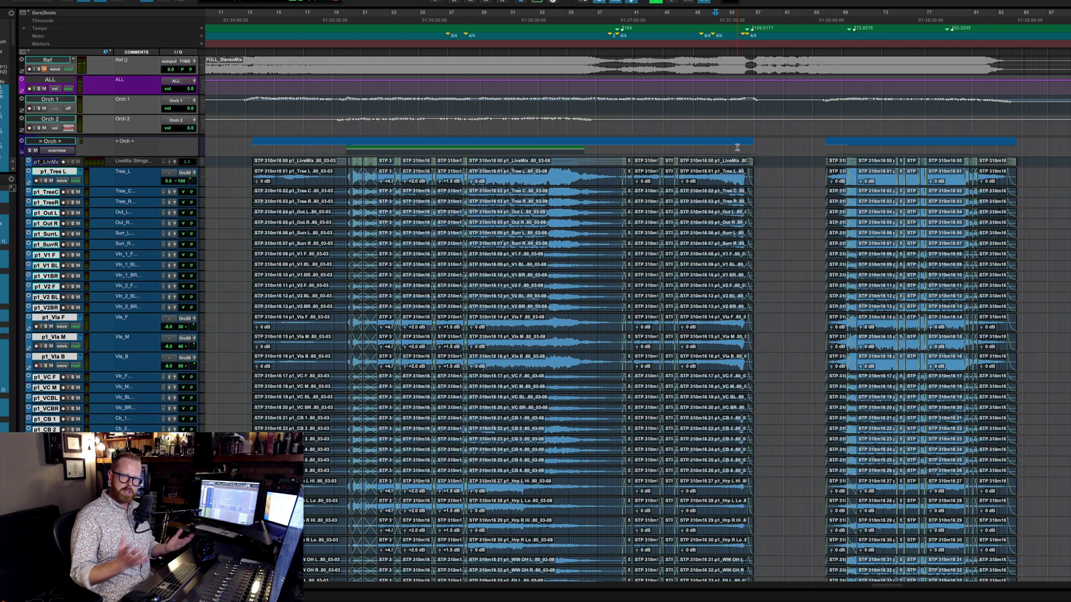
{"action": "scroll", "coordinate": [794, 411], "scroll_direction": "down", "scroll_amount": 10}
{"action": "scroll", "coordinate": [783, 430], "scroll_direction": "down", "scroll_amount": 10}
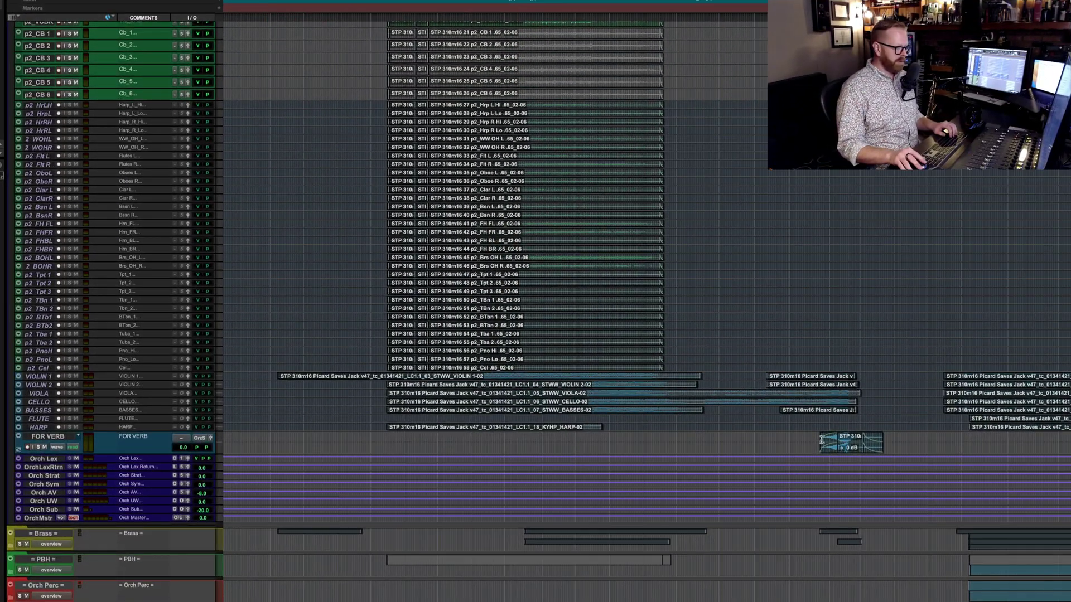
{"action": "left_click", "coordinate": [829, 438]}
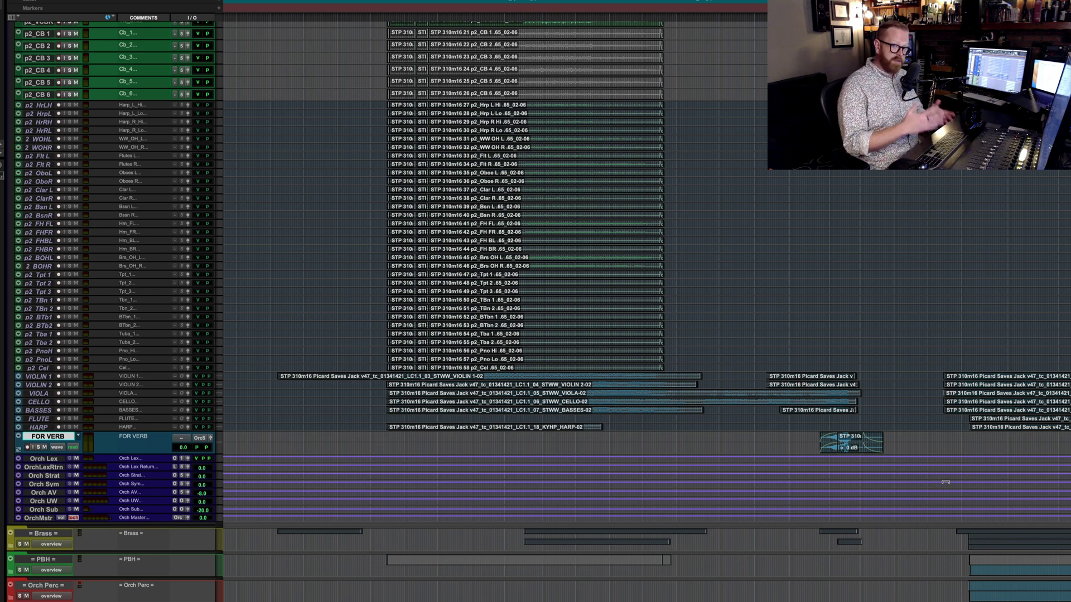
{"action": "left_click", "coordinate": [199, 438]}
{"action": "mouse_move", "coordinate": [220, 447]}
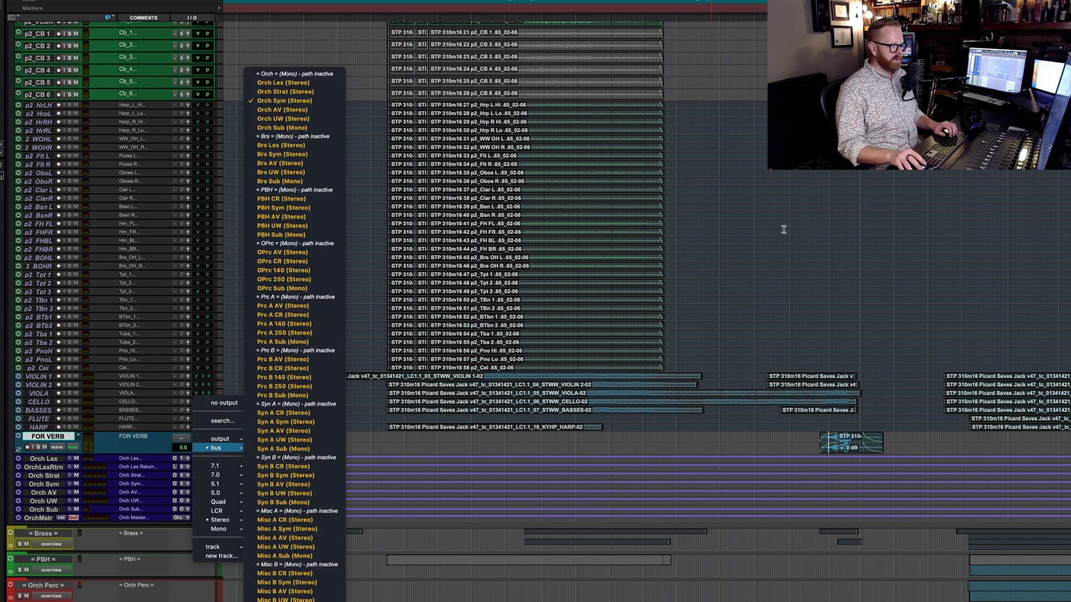
{"action": "left_click", "coordinate": [852, 374]}
- Solo the FOR VERB track, play its clip to hear the reverb effect, and stop playback
{"action": "key", "text": "shift+s"}
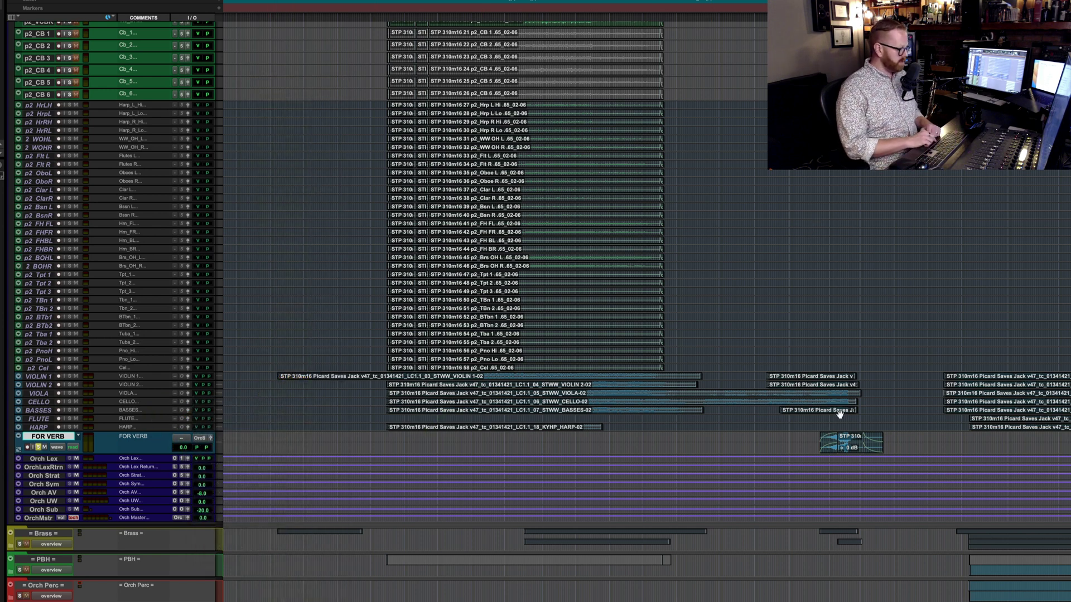
{"action": "key", "text": "space"}
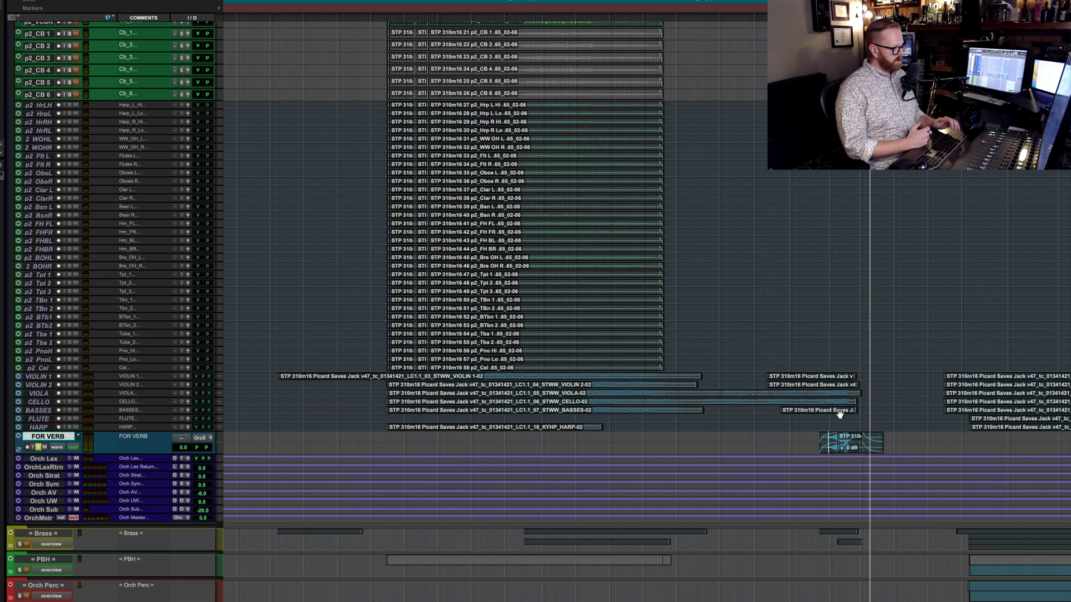
{"action": "key", "text": "space"}
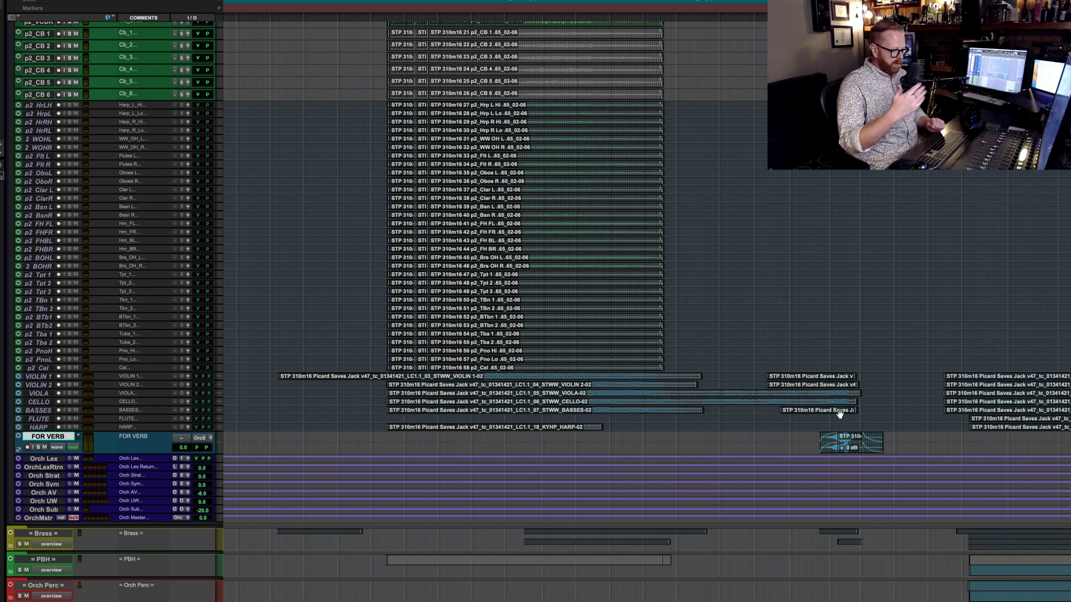
- Examine in the mixer which p1 orchestra tracks carry the Orch Sub send, ending at the orchestra reverb returns
{"action": "scroll", "coordinate": [870, 375], "scroll_direction": "up", "scroll_amount": 15}
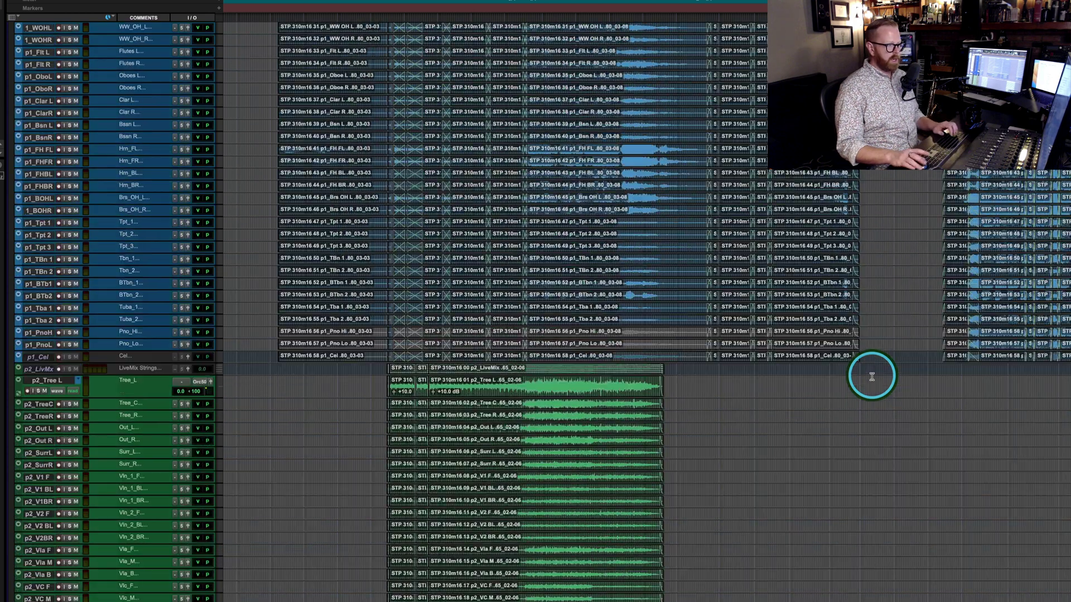
{"action": "key", "text": "super+equal"}
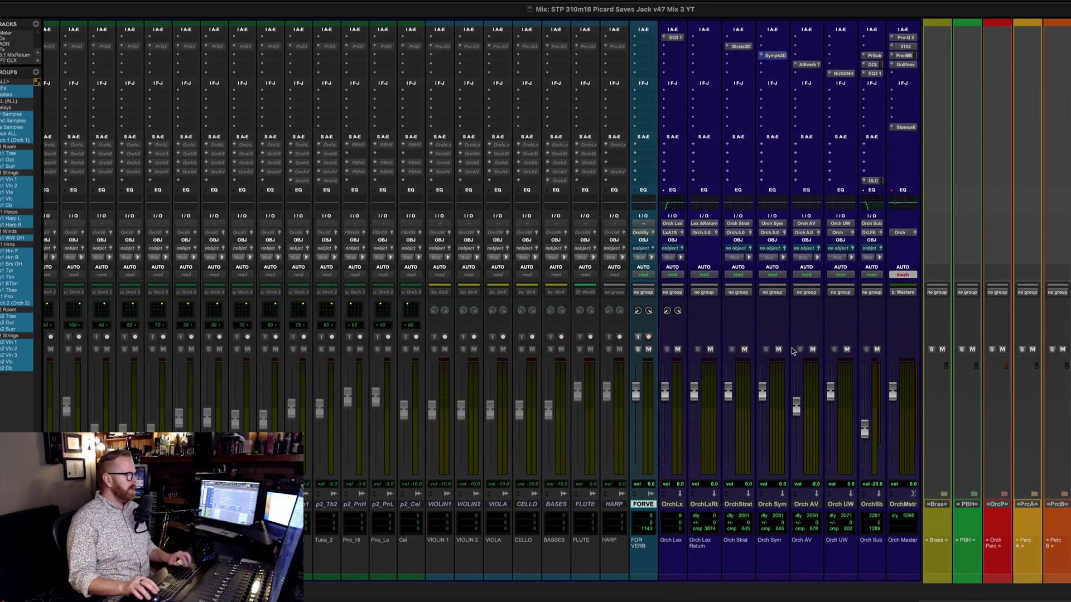
{"action": "scroll", "coordinate": [793, 350], "scroll_direction": "left", "scroll_amount": 10}
{"action": "scroll", "coordinate": [791, 349], "scroll_direction": "left", "scroll_amount": 15}
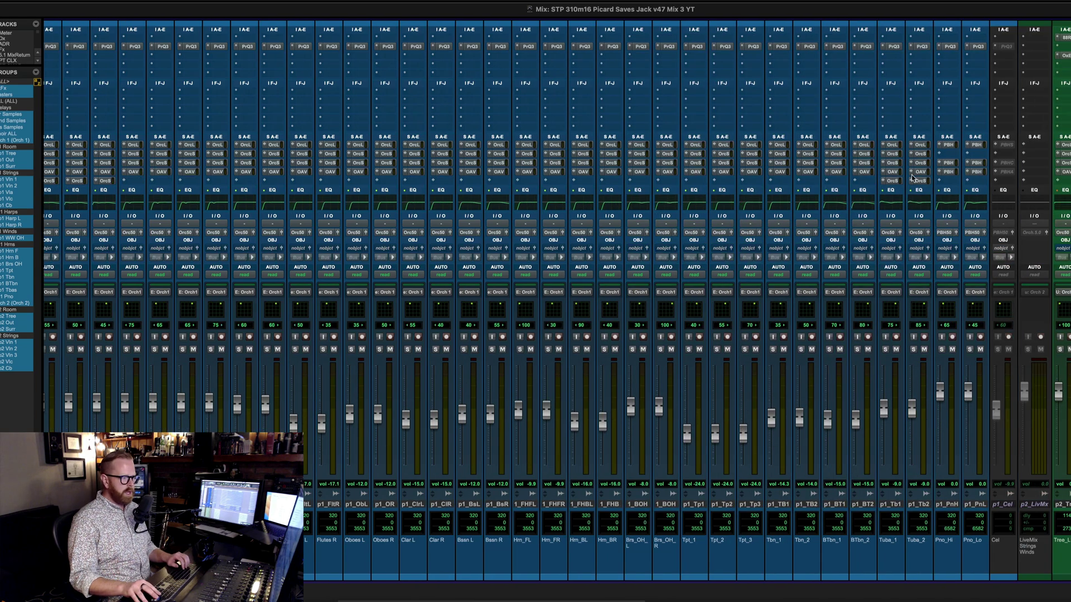
{"action": "scroll", "coordinate": [906, 185], "scroll_direction": "left", "scroll_amount": 10}
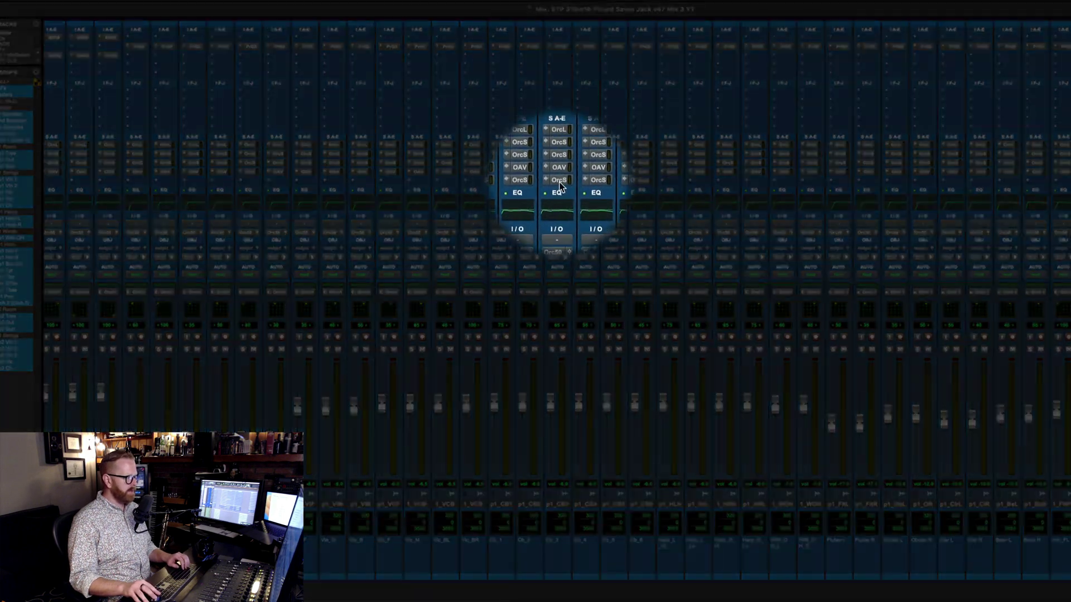
{"action": "scroll", "coordinate": [560, 187], "scroll_direction": "right", "scroll_amount": 10}
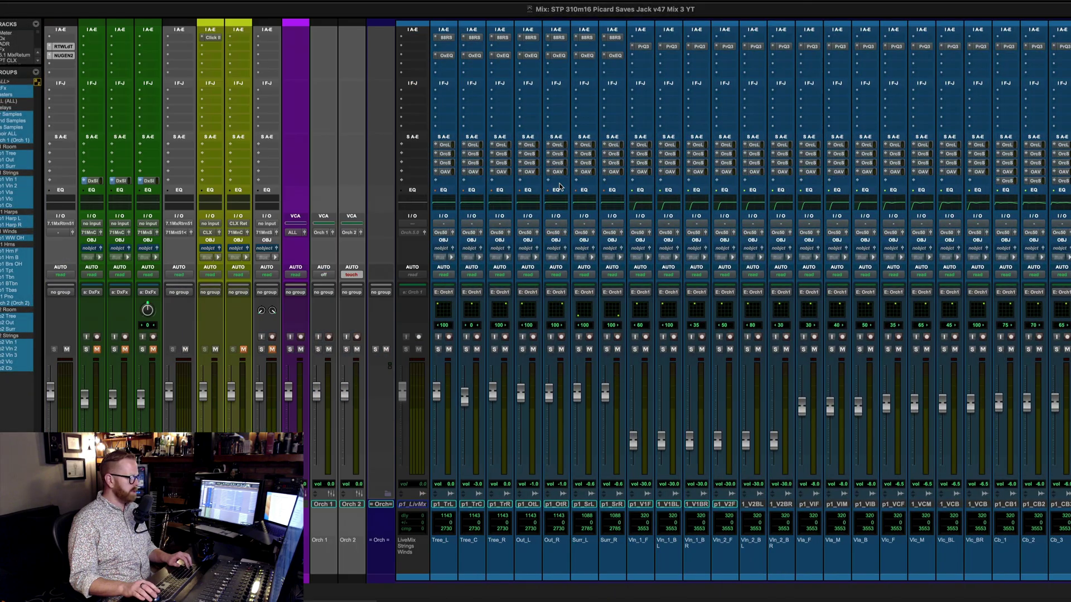
{"action": "scroll", "coordinate": [559, 186], "scroll_direction": "right", "scroll_amount": 15}
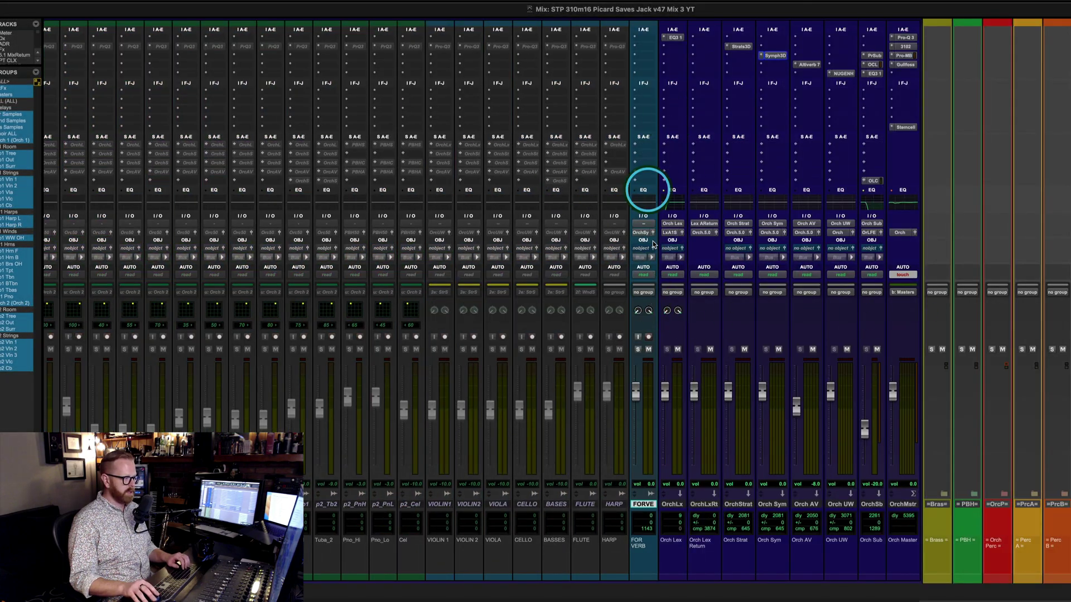
- Inspect the Pro Subharmonic, Oxford Dynamics and EQ3 1-Band inserts on the Orch Sub track
{"action": "left_click", "coordinate": [874, 58]}
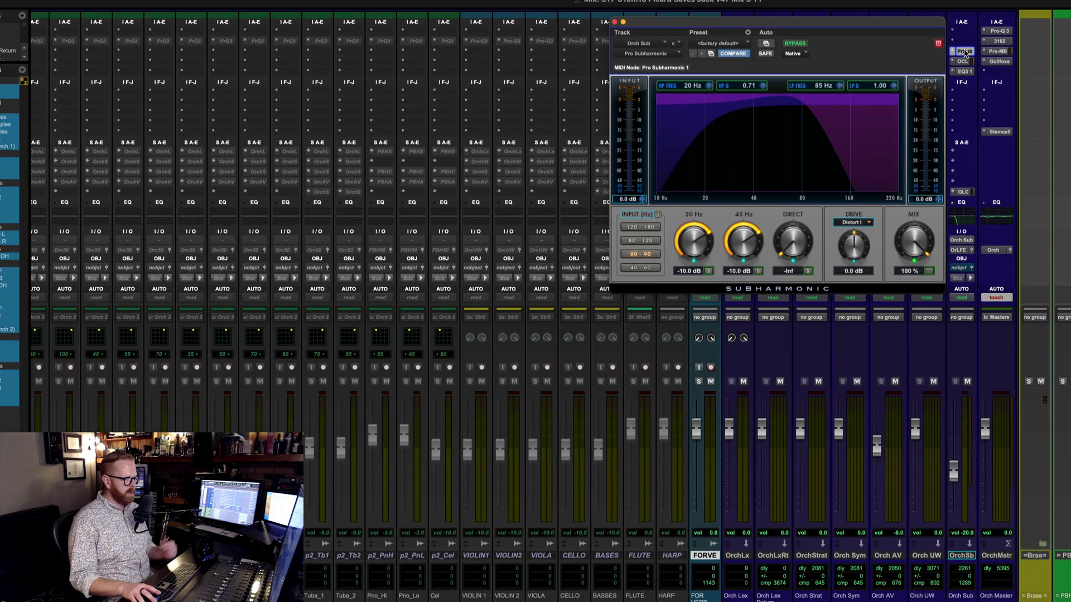
{"action": "left_click_drag", "start_coordinate": [888, 20], "coordinate": [848, 59]}
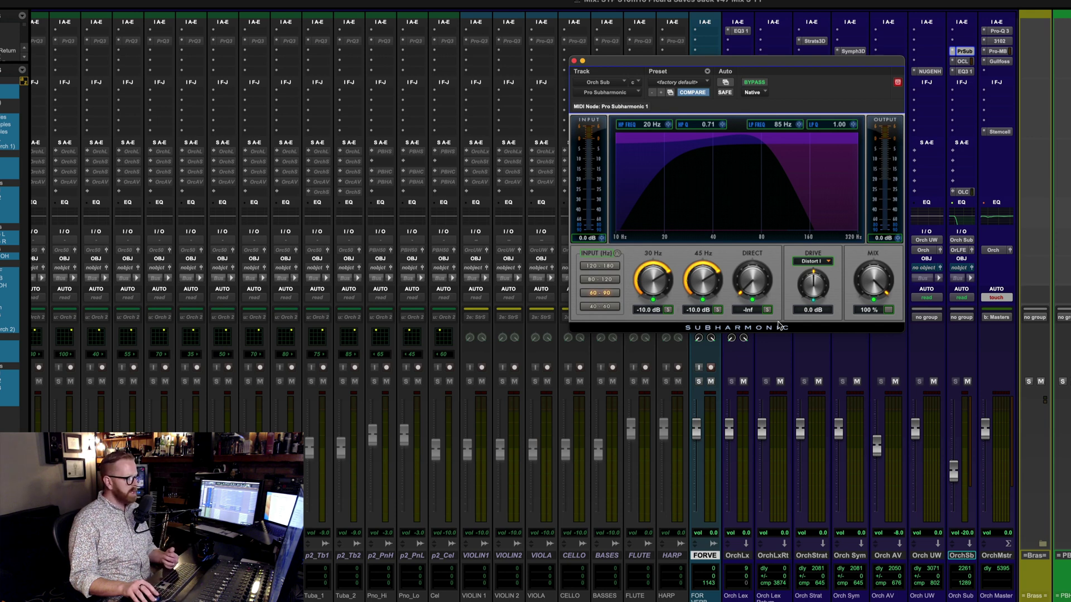
{"action": "mouse_move", "coordinate": [743, 189]}
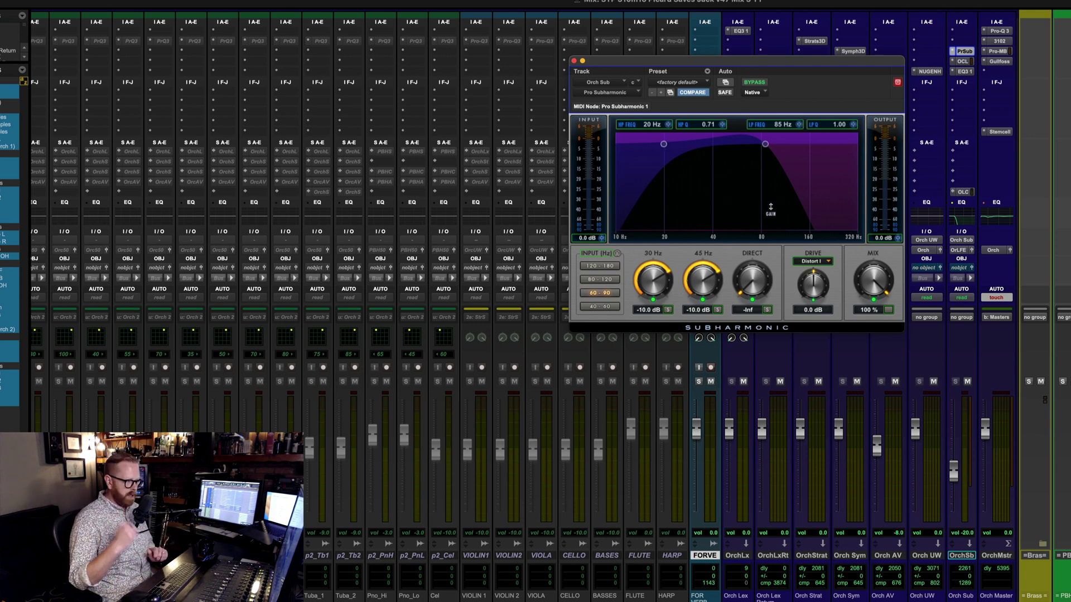
{"action": "left_click", "coordinate": [964, 61]}
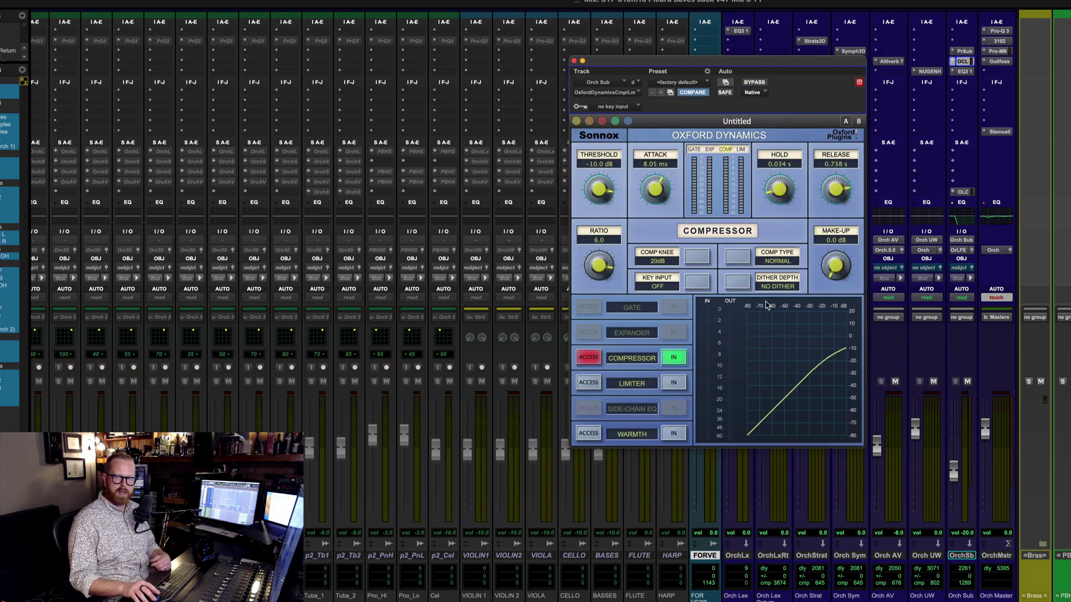
{"action": "left_click", "coordinate": [969, 72]}
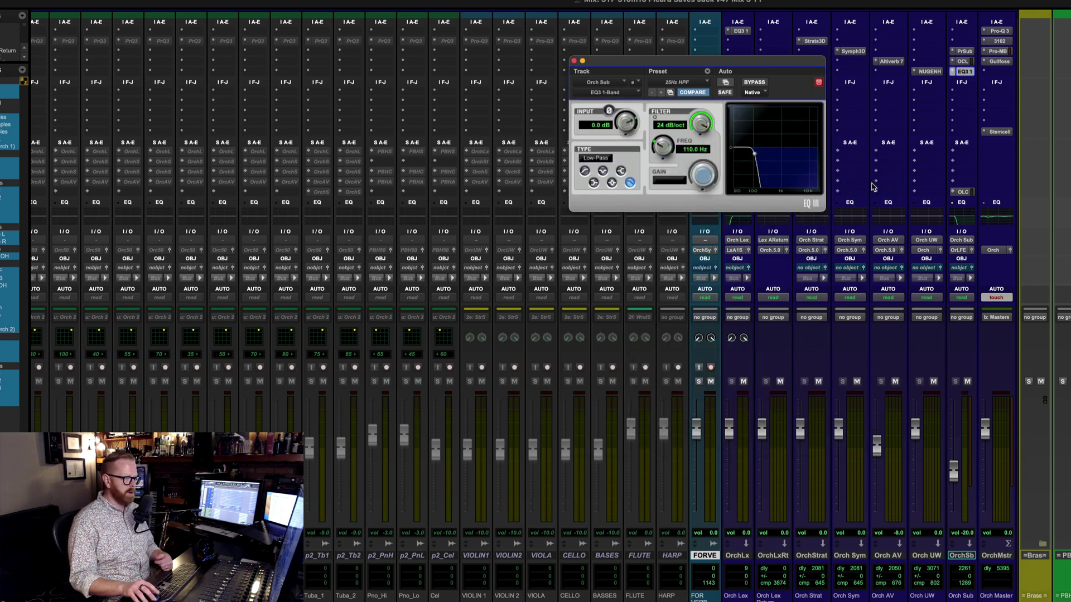
- Examine the settings of send E on the Orch Sub track, and close the send and EQ windows
{"action": "left_click", "coordinate": [964, 192]}
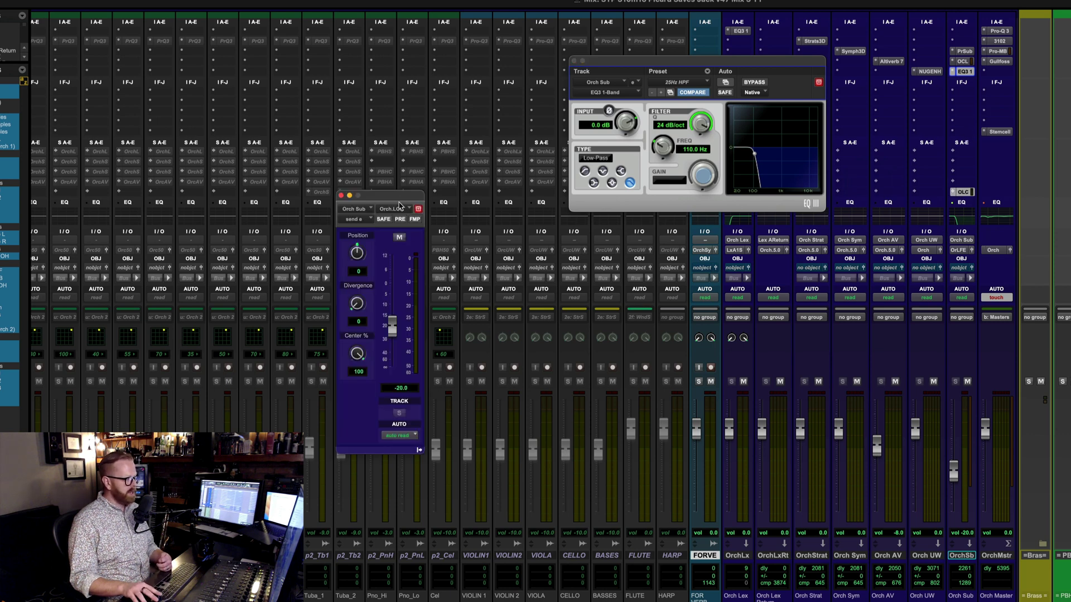
{"action": "left_click_drag", "start_coordinate": [395, 195], "coordinate": [919, 210]}
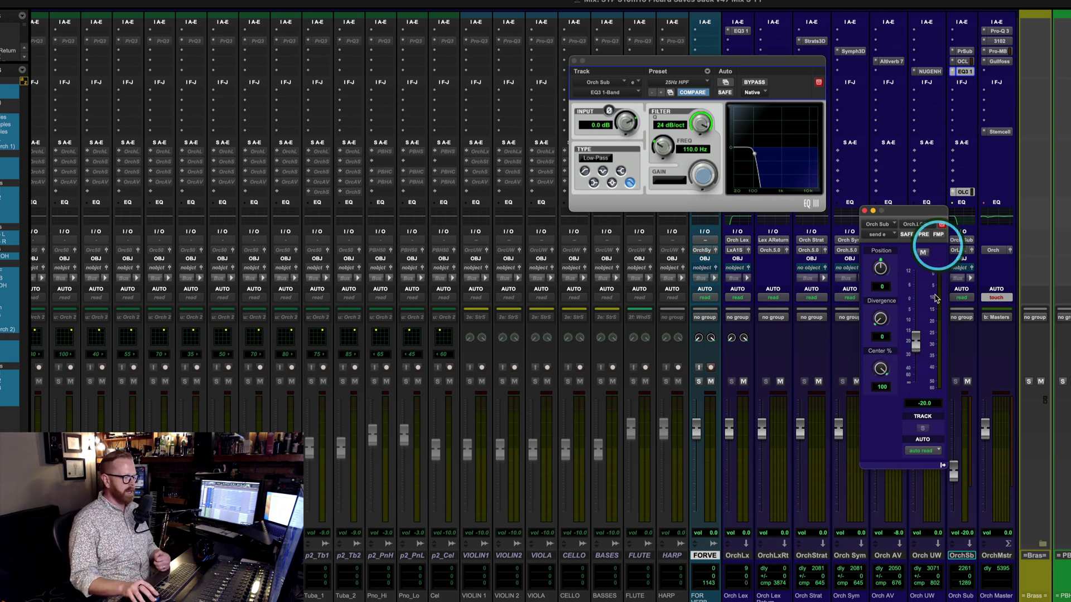
{"action": "left_click", "coordinate": [865, 211]}
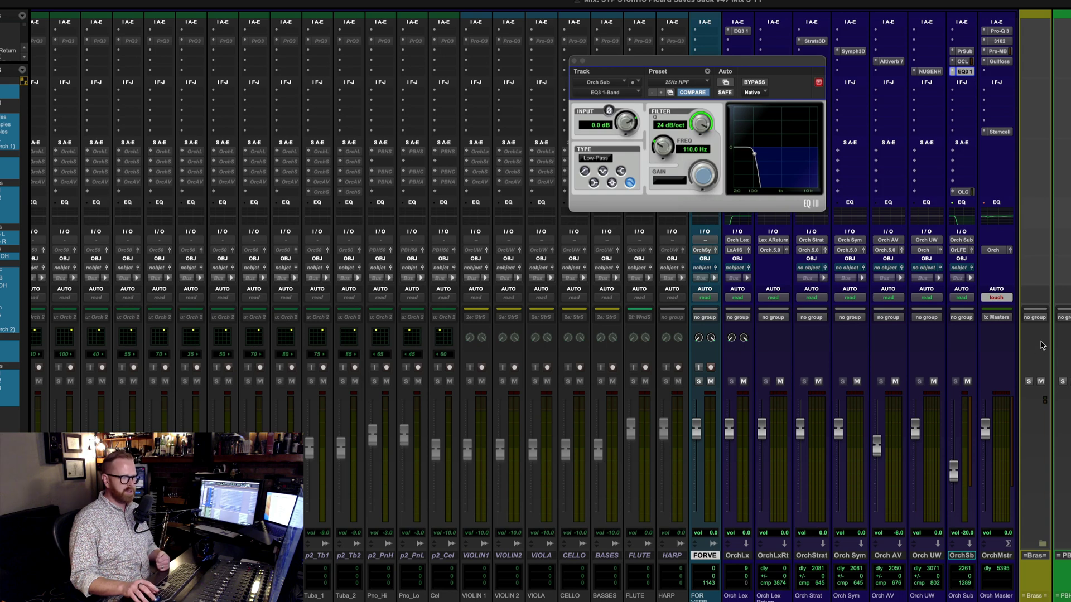
{"action": "left_click", "coordinate": [574, 61]}
- Play the orchestra with the Orch Sub fader raised to about +4.5 dB, and return the fader to -20 dB
{"action": "key", "text": "super+equal"}
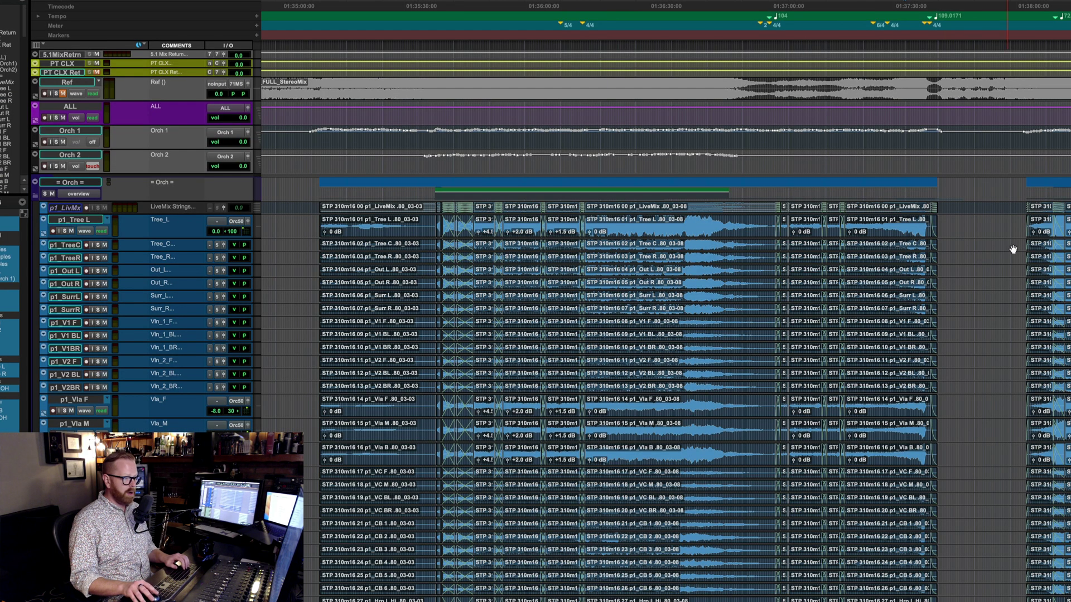
{"action": "left_click", "coordinate": [3, 278]}
{"action": "key", "text": "super+equal"}
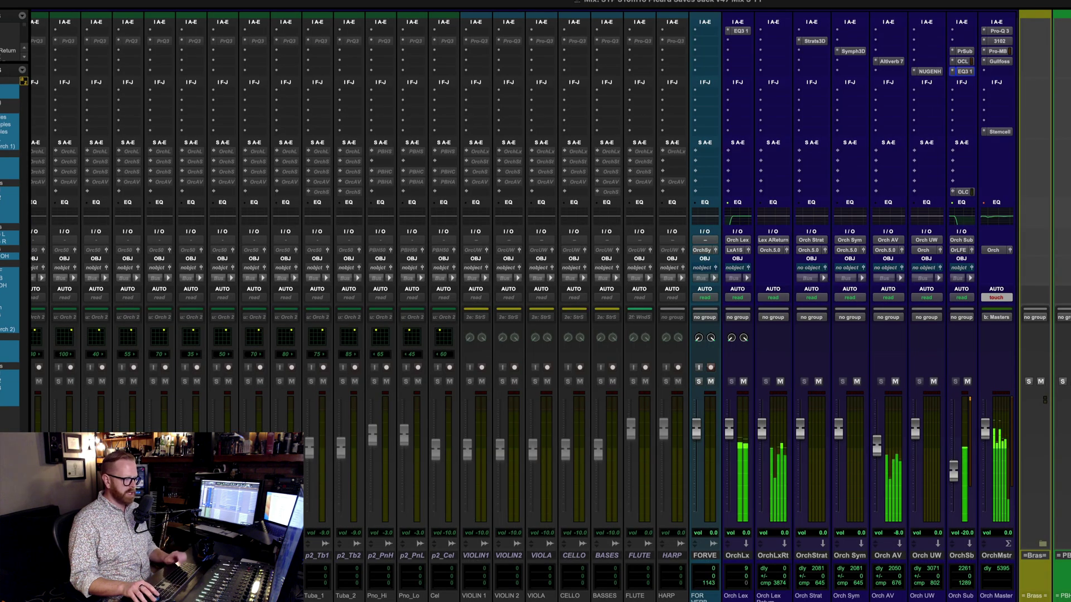
{"action": "left_click_drag", "start_coordinate": [959, 466], "coordinate": [961, 426]}
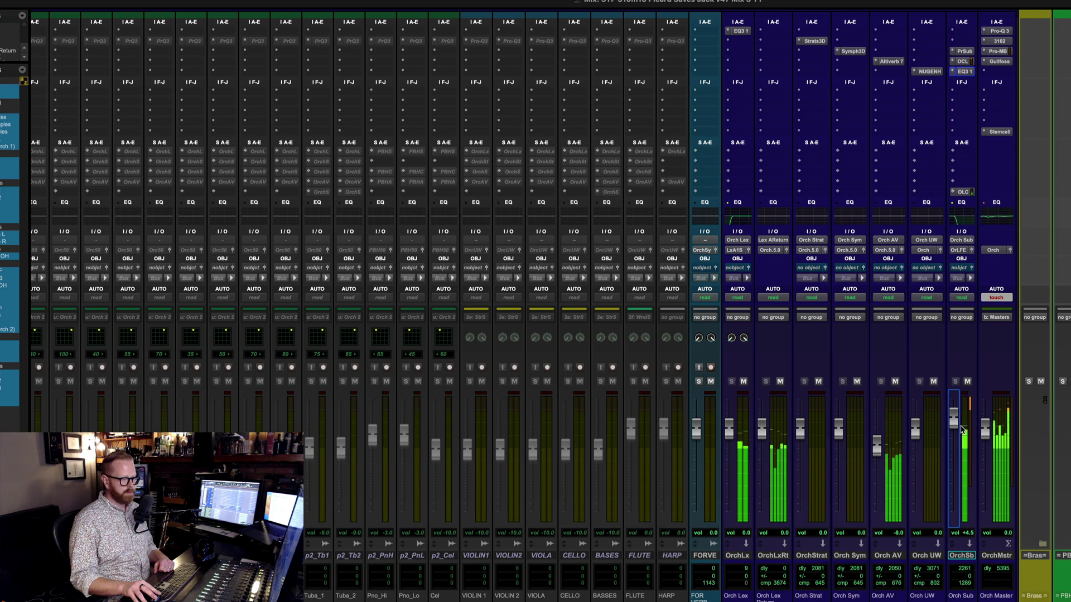
{"action": "left_click_drag", "start_coordinate": [960, 429], "coordinate": [952, 466]}
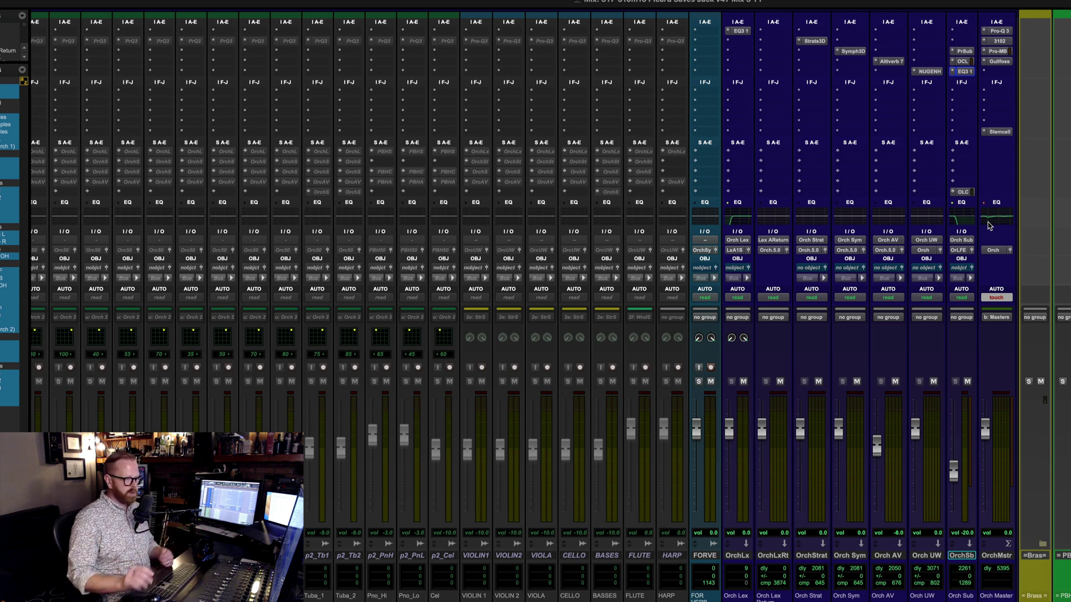
- Inspect the per-channel filters in Stemcell on Orch Master, especially the Lfe low-pass, and close the plug-in
{"action": "left_click", "coordinate": [998, 131]}
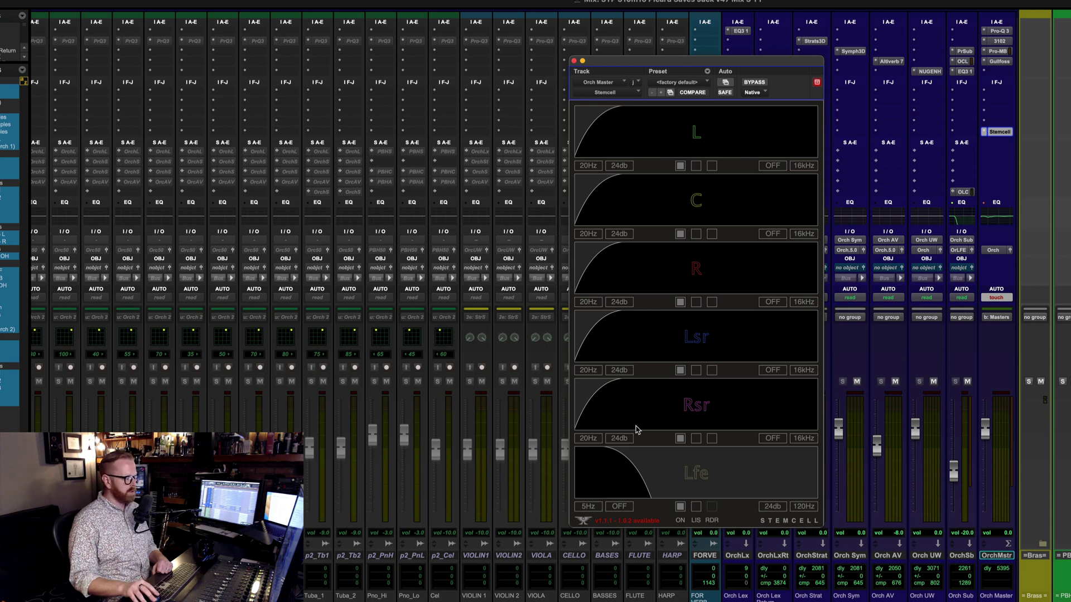
{"action": "left_click", "coordinate": [646, 472]}
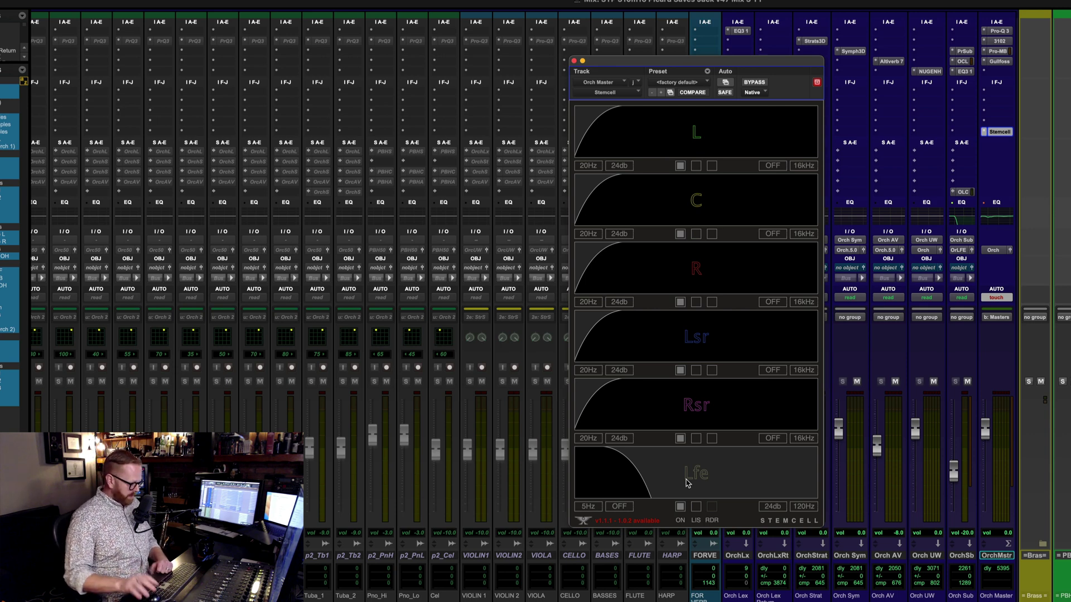
{"action": "mouse_move", "coordinate": [687, 483]}
{"action": "left_mouse_down"}
{"action": "mouse_move", "coordinate": [714, 499]}
{"action": "mouse_move", "coordinate": [792, 504]}
{"action": "mouse_move", "coordinate": [700, 479]}
{"action": "left_mouse_up"}
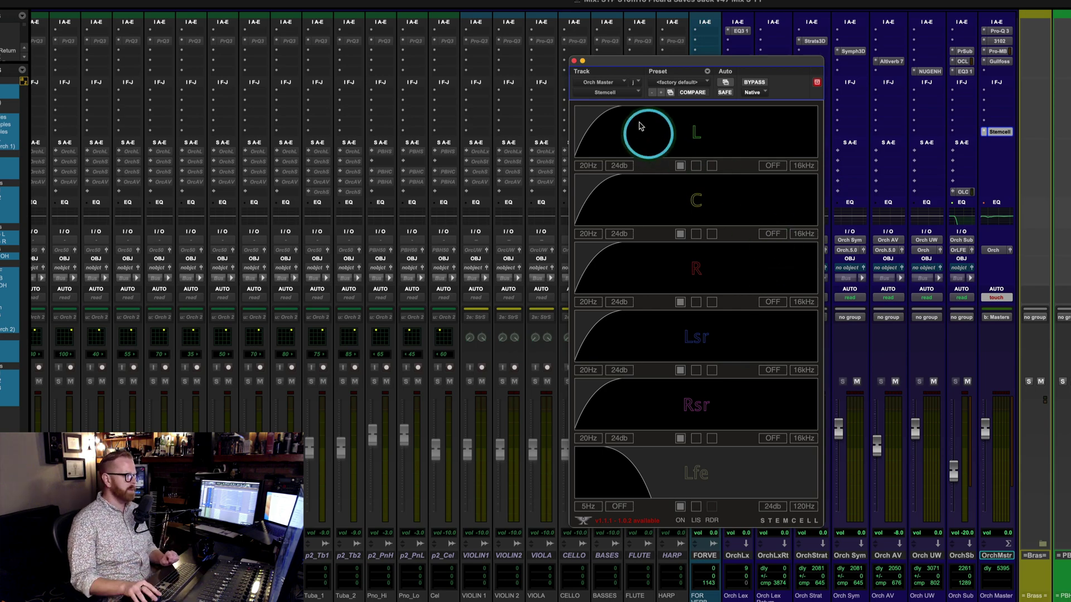
{"action": "left_click", "coordinate": [574, 60]}
- Expand the Brass folder in the Edit window and examine its instrument tracks, reverbs and Brass Master in the mixer
{"action": "key", "text": "super+equal"}
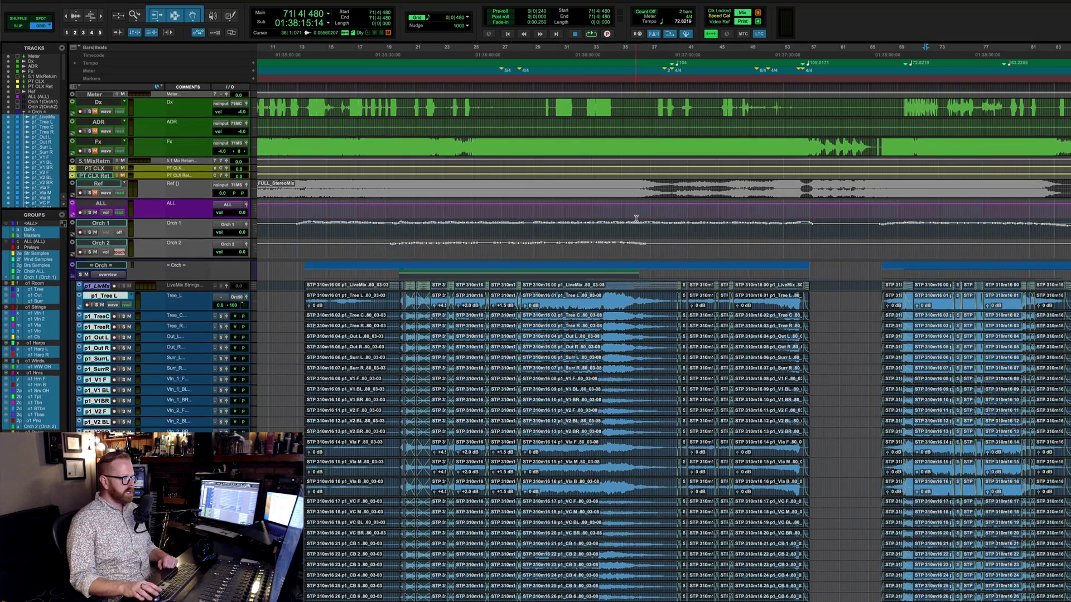
{"action": "scroll", "coordinate": [719, 208], "scroll_direction": "down", "scroll_amount": 6}
{"action": "scroll", "coordinate": [632, 219], "scroll_direction": "down", "scroll_amount": 15}
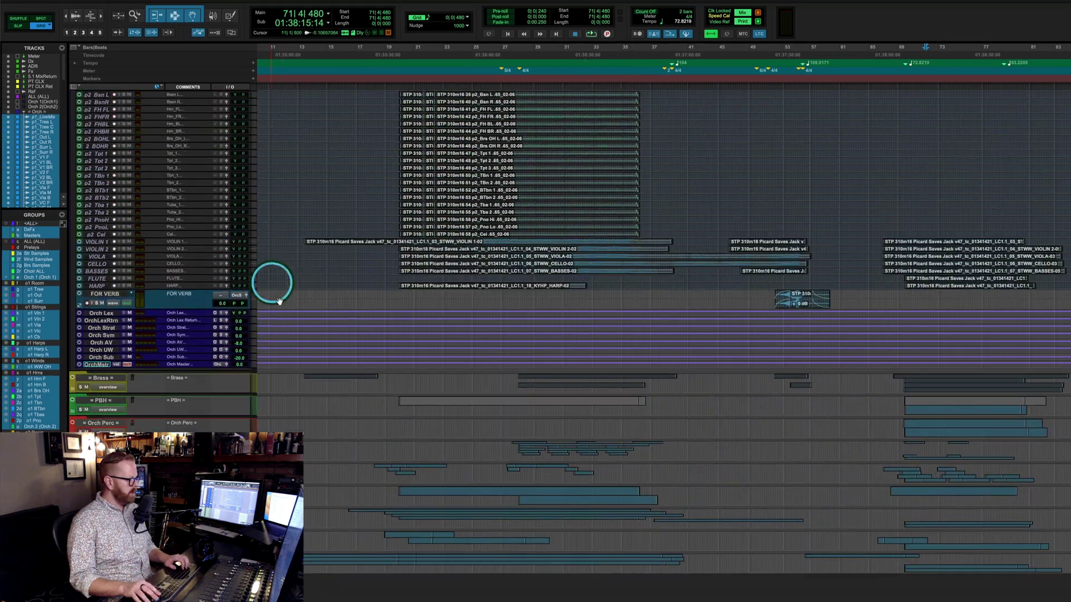
{"action": "left_click", "coordinate": [648, 278]}
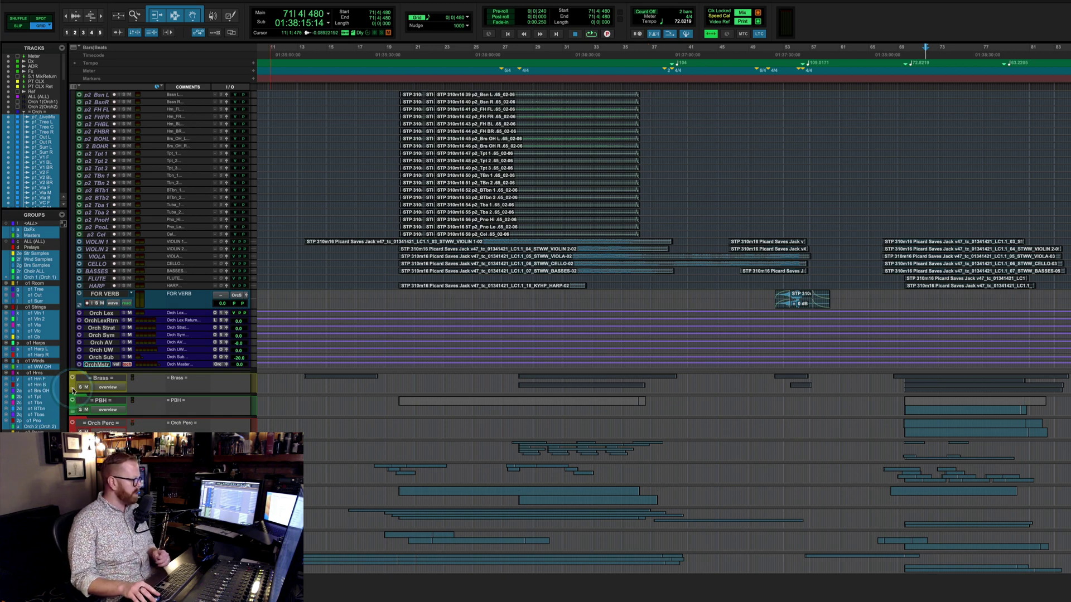
{"action": "left_click", "coordinate": [439, 392]}
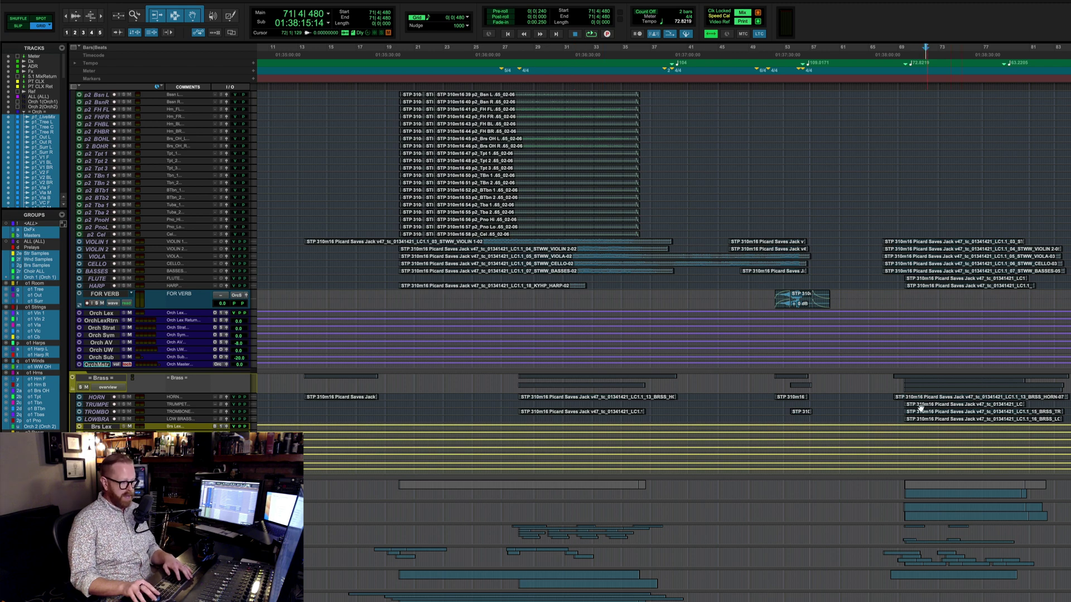
{"action": "key", "text": "super+equal"}
{"action": "scroll", "coordinate": [765, 165], "scroll_direction": "right", "scroll_amount": 5}
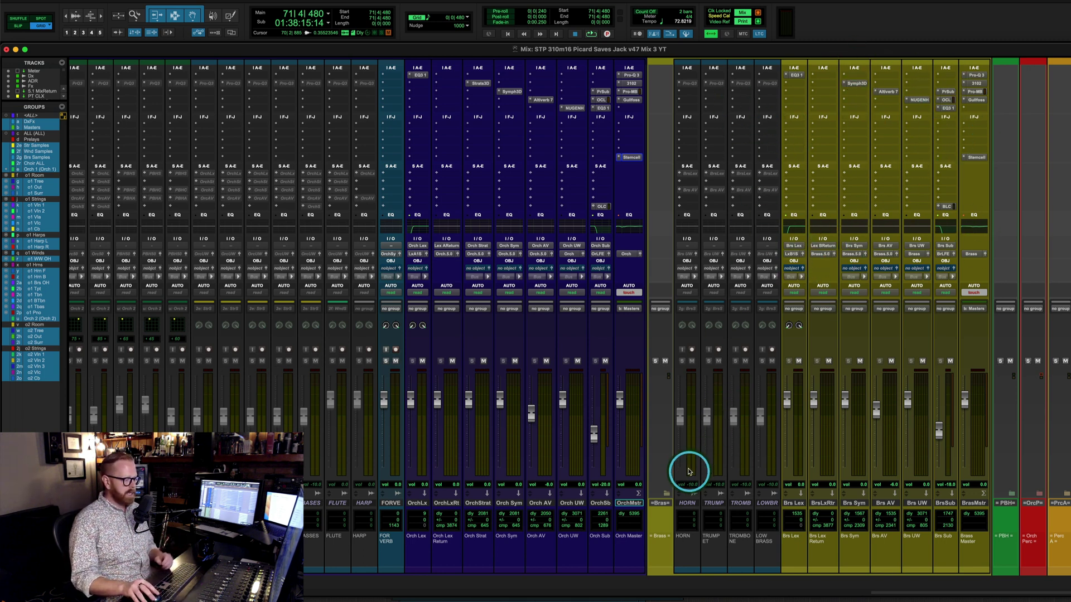
- Collapse the Brass folder in the Edit window and expand the PBH folder to show its KEYS, BELLS and reverb tracks
{"action": "key", "text": "super+equal"}
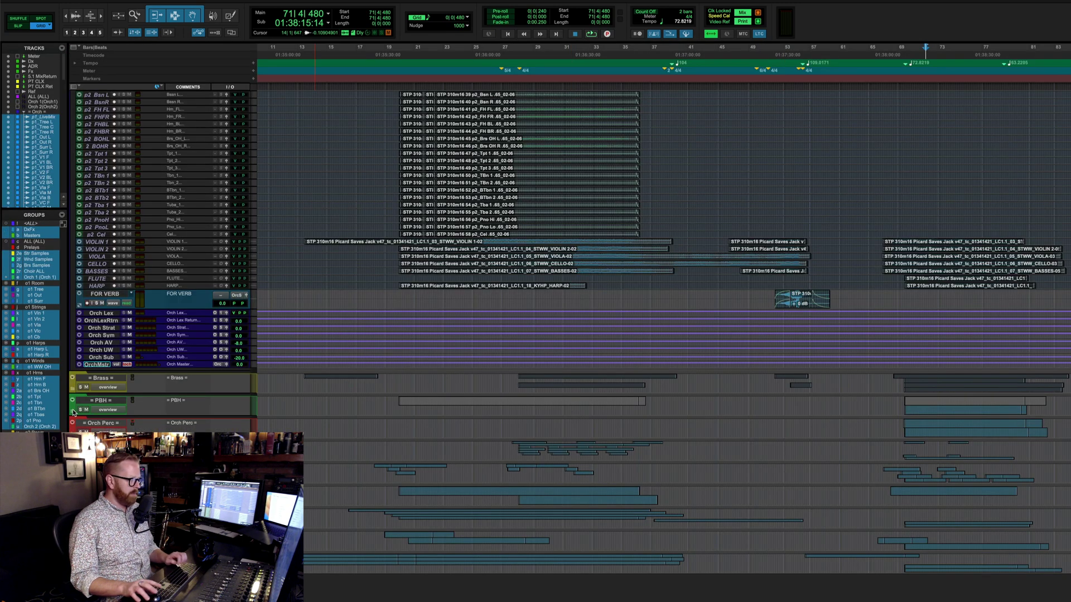
{"action": "left_click", "coordinate": [73, 400]}
{"action": "scroll", "coordinate": [777, 284], "scroll_direction": "down", "scroll_amount": 3}
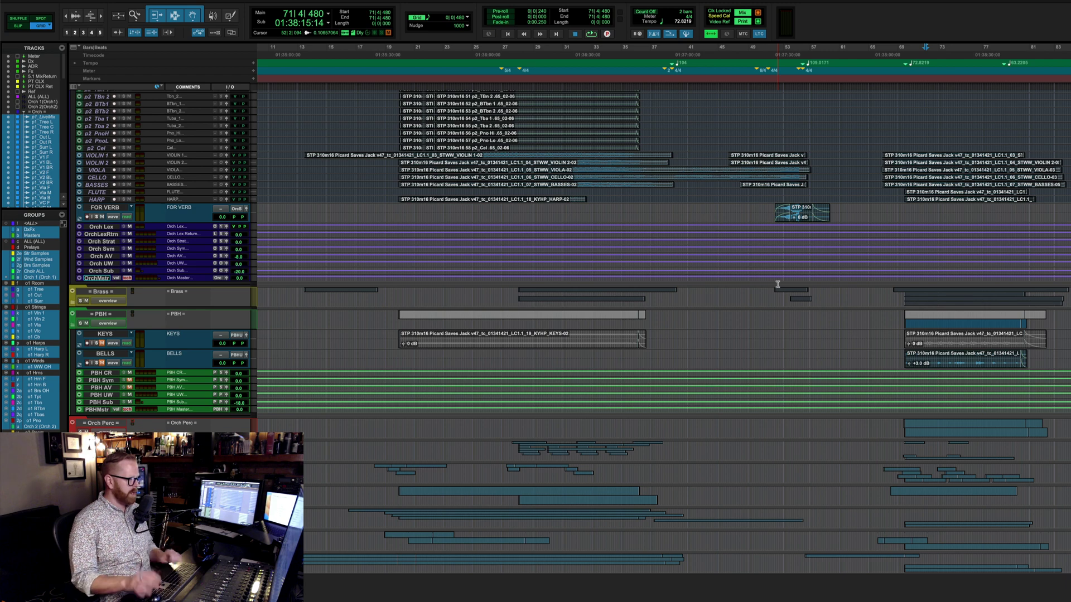
- Solo the KEYS track in the PBH folder and play its first clip from around bar 23
{"action": "left_click", "coordinate": [473, 355]}
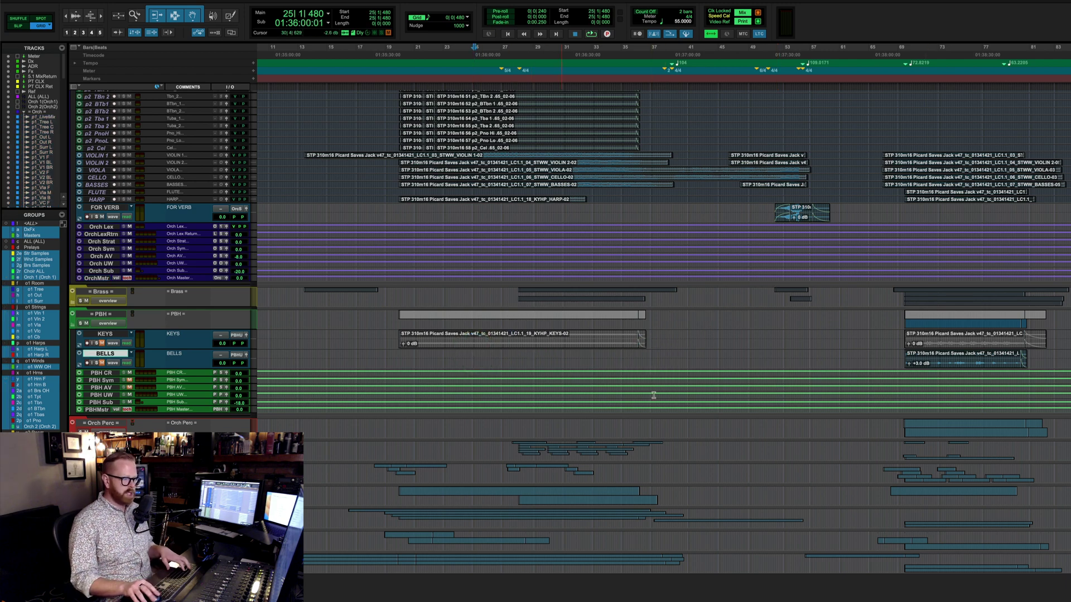
{"action": "left_click_drag", "start_coordinate": [846, 365], "coordinate": [842, 348]}
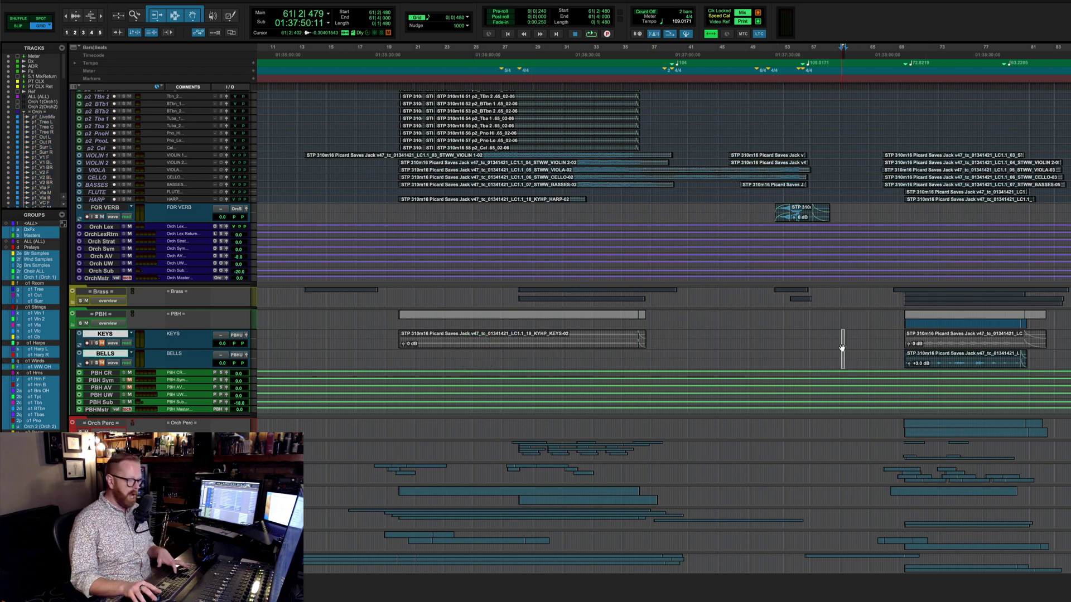
{"action": "left_click", "coordinate": [552, 345]}
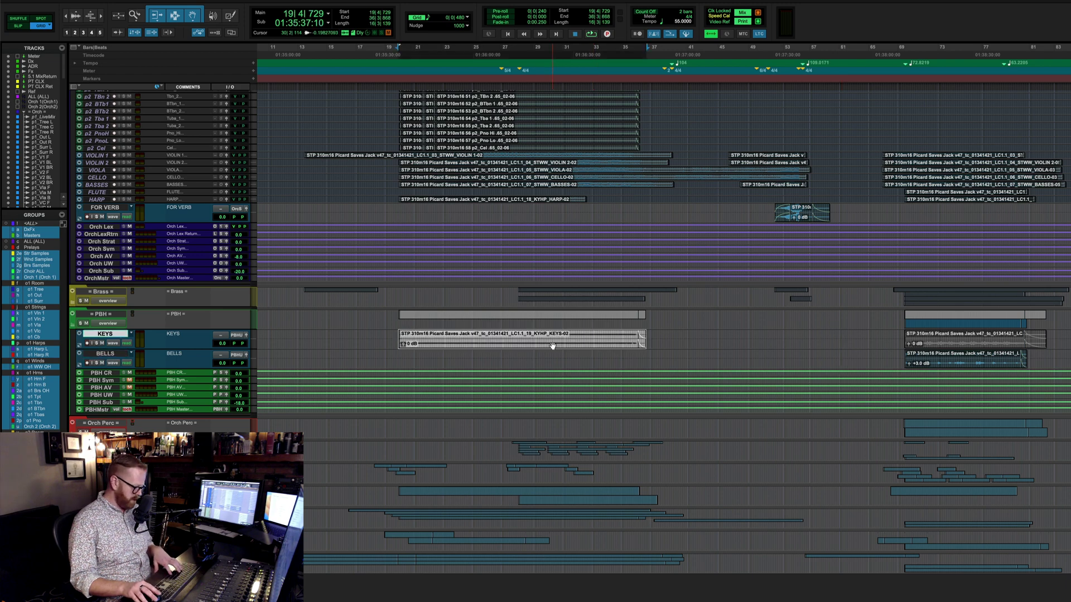
{"action": "left_click", "coordinate": [447, 336]}
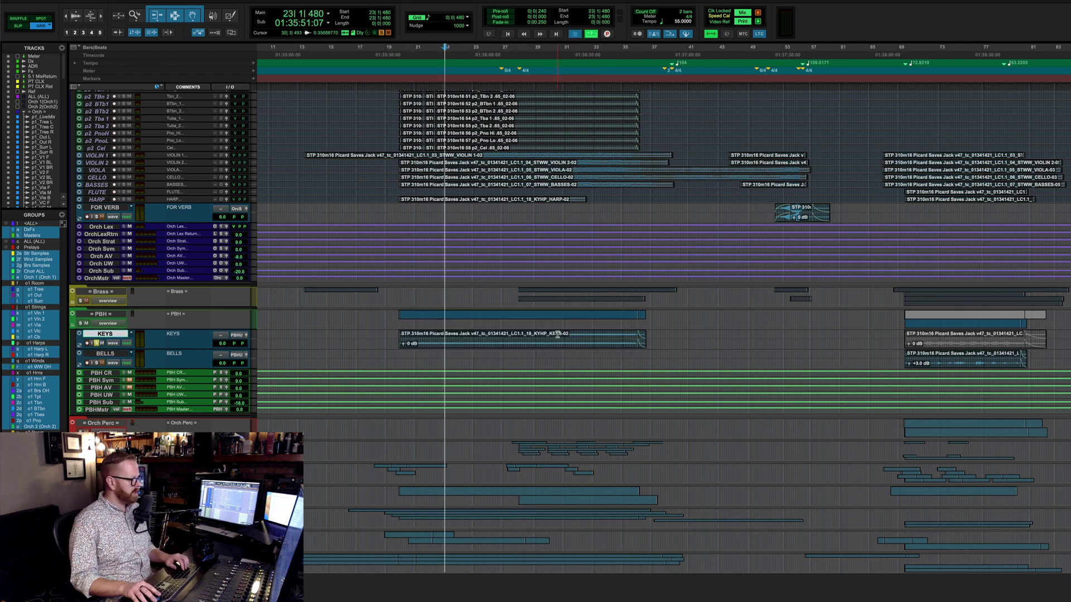
{"action": "key", "text": "space"}
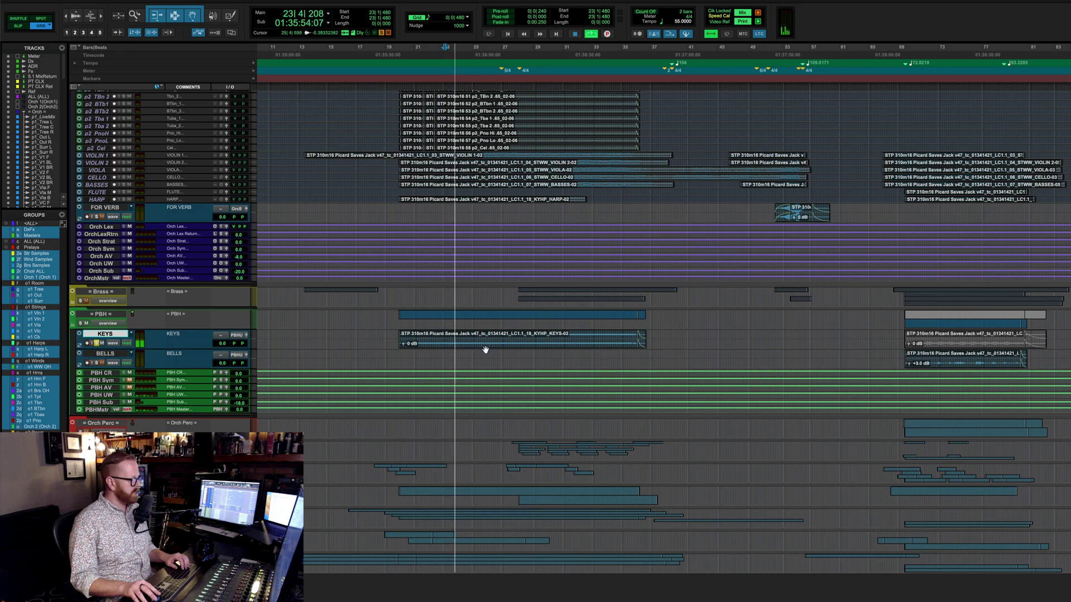
{"action": "key", "text": "space"}
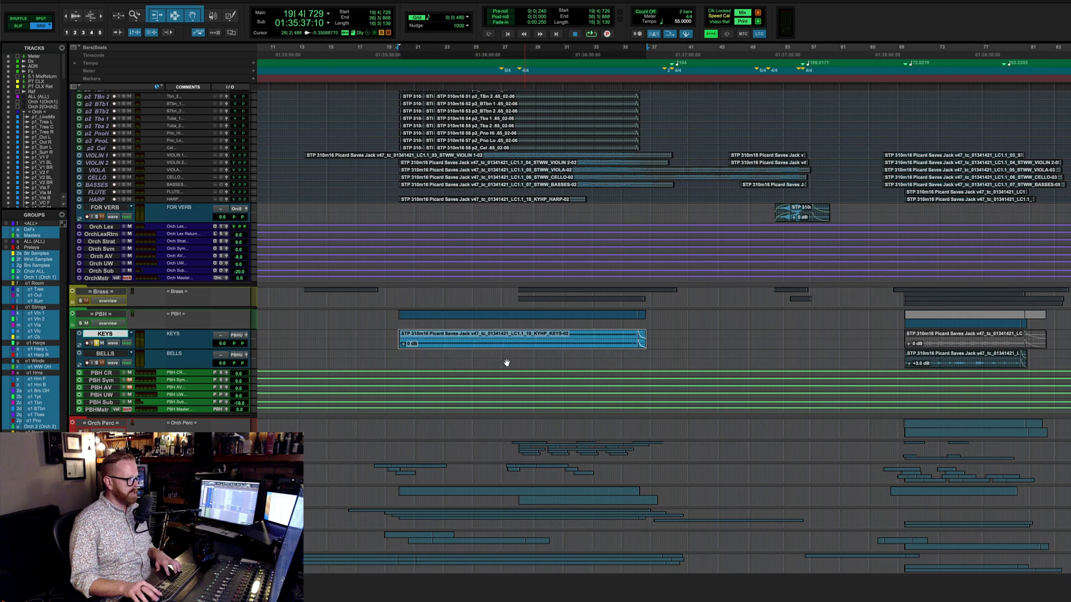
- Play the soloed KEYS track's second clip from its start at bar 69
{"action": "left_click", "coordinate": [798, 387]}
{"action": "left_click", "coordinate": [941, 348]}
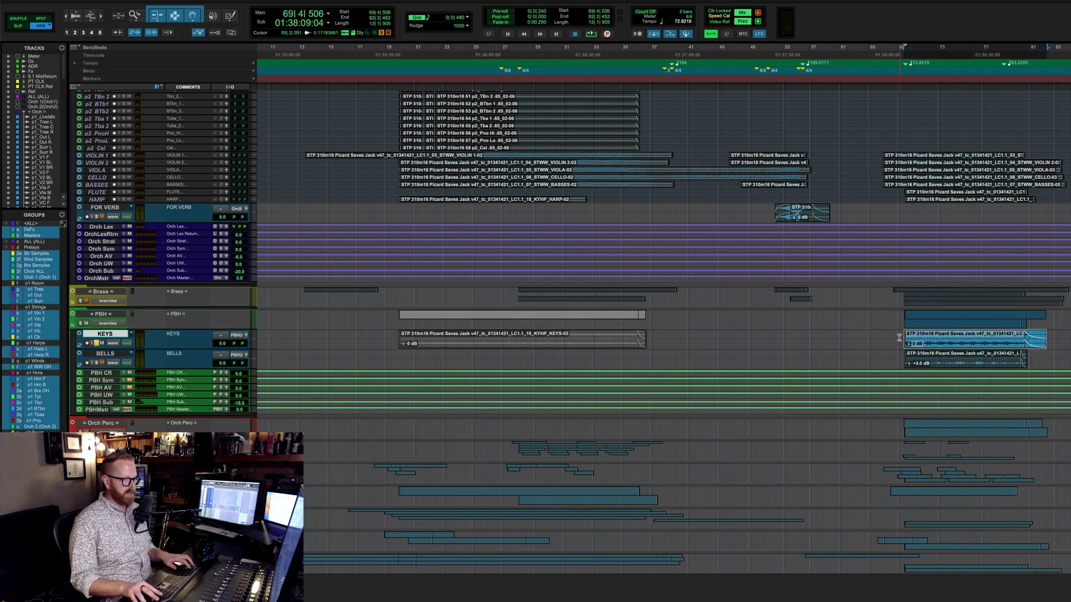
{"action": "key", "text": "Left"}
{"action": "key", "text": "space"}
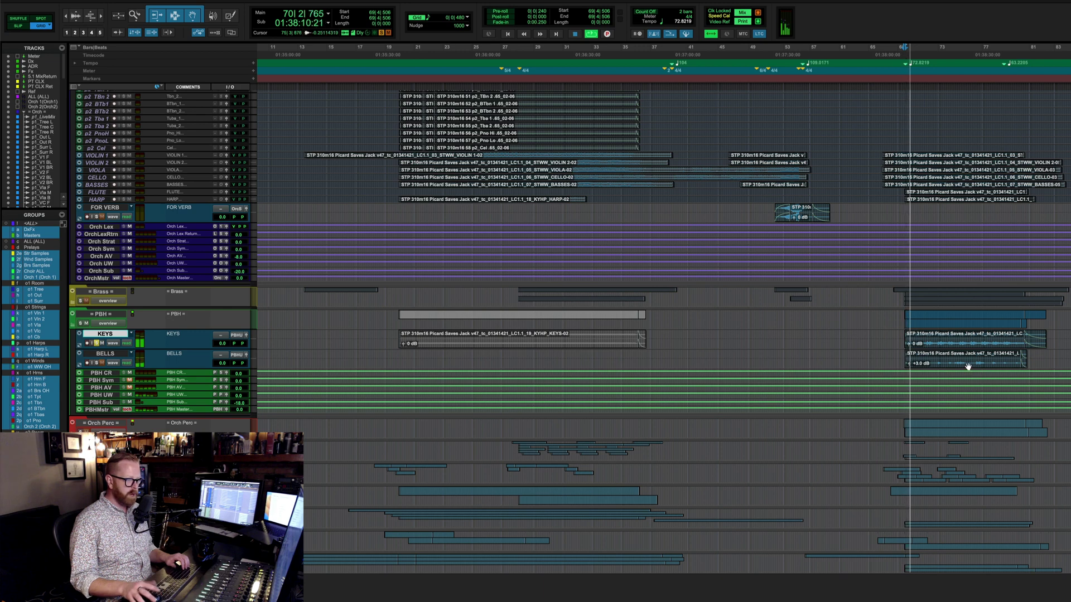
{"action": "key", "text": "space"}
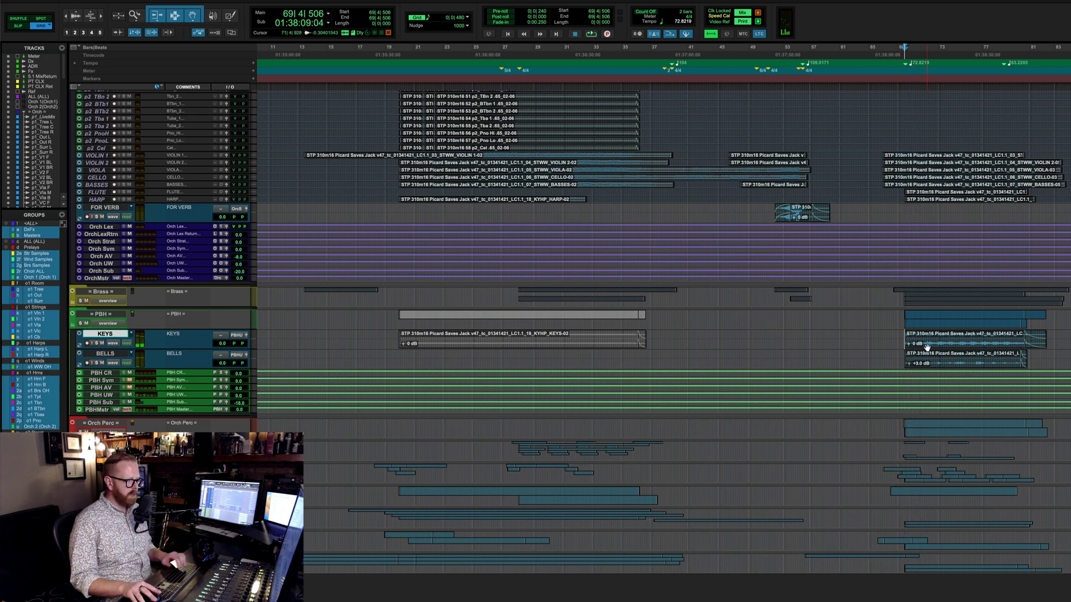
{"action": "left_click", "coordinate": [928, 343]}
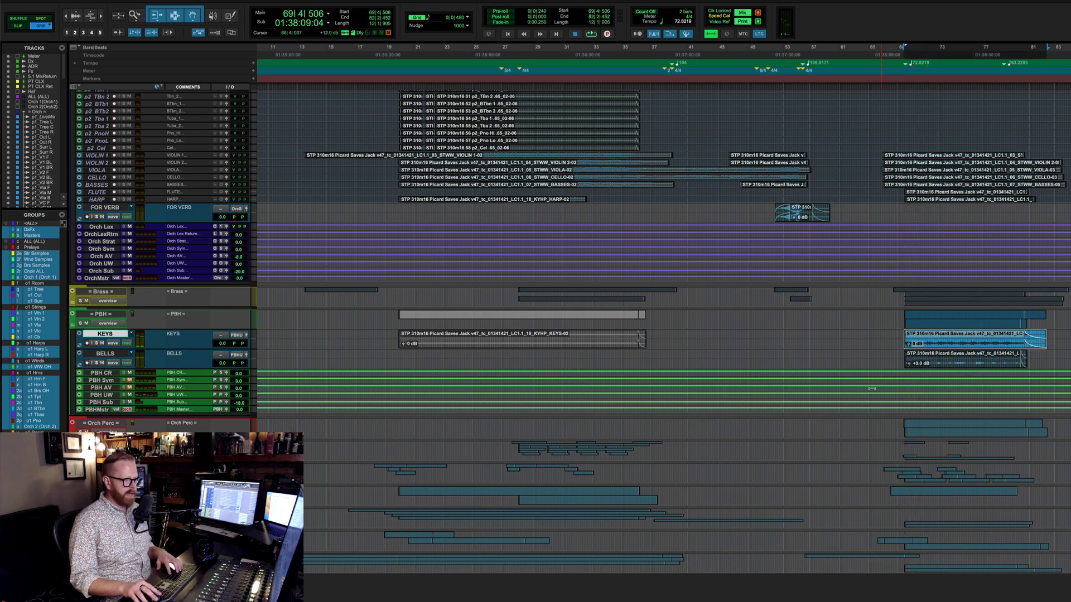
{"action": "left_click", "coordinate": [895, 330]}
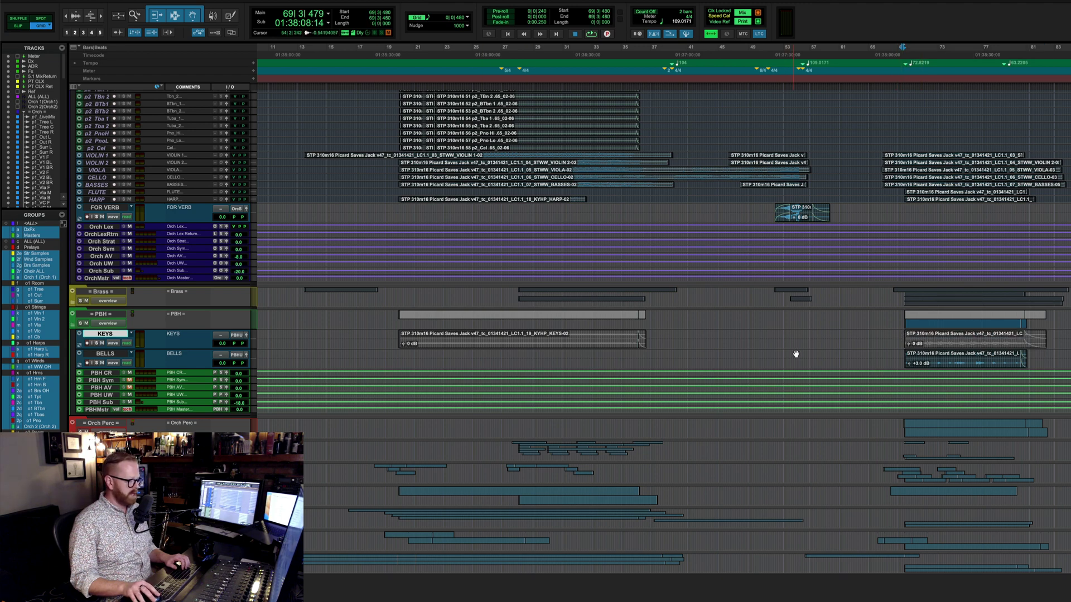
- Solo the BELLS track and play its clip from bar 69
{"action": "left_click", "coordinate": [903, 363]}
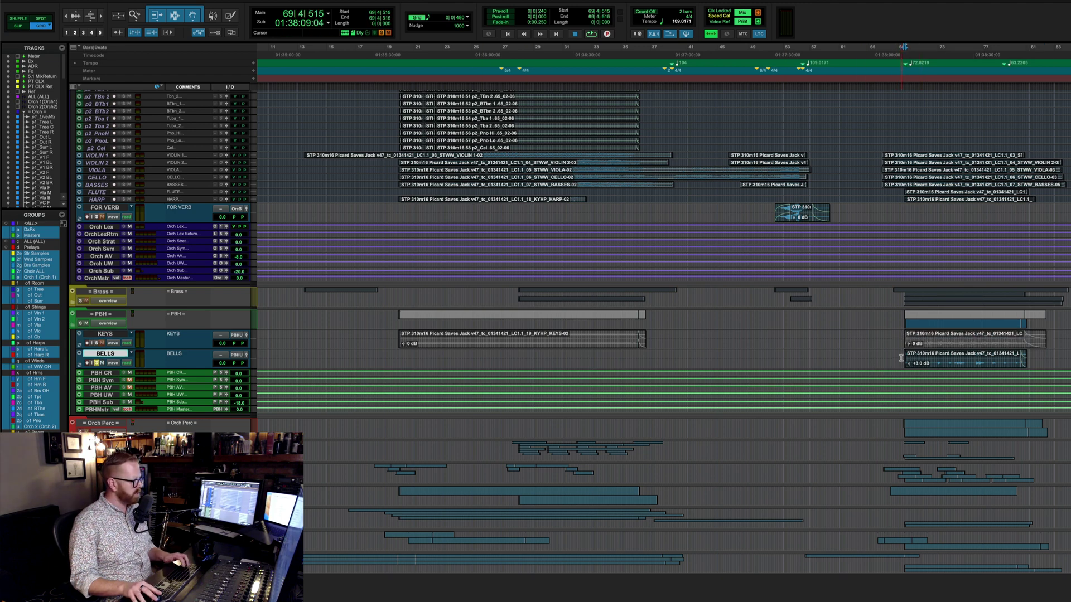
{"action": "key", "text": "space"}
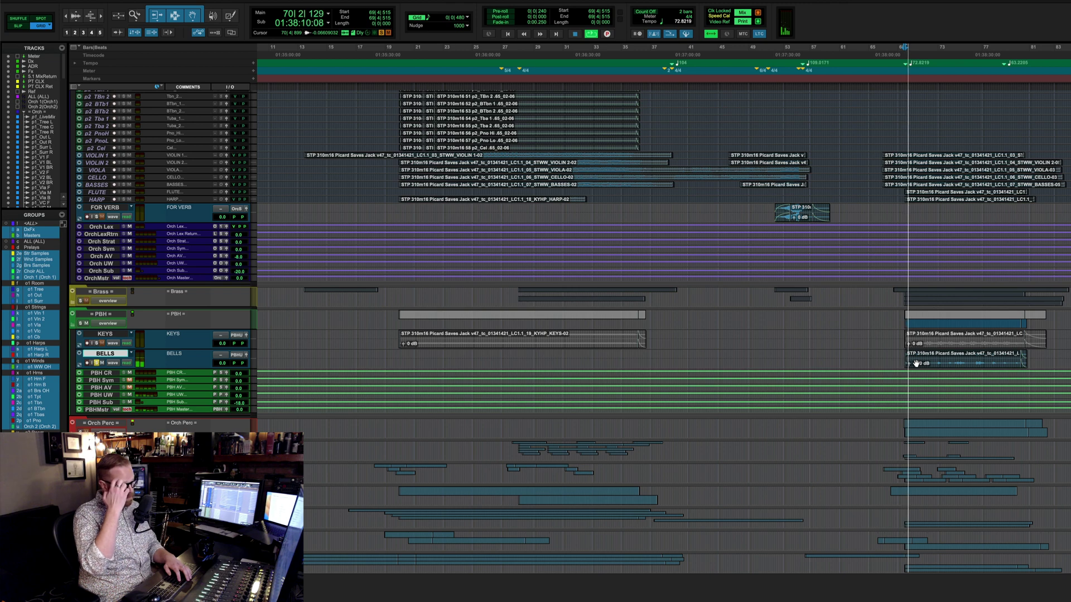
{"action": "left_click", "coordinate": [913, 363]}
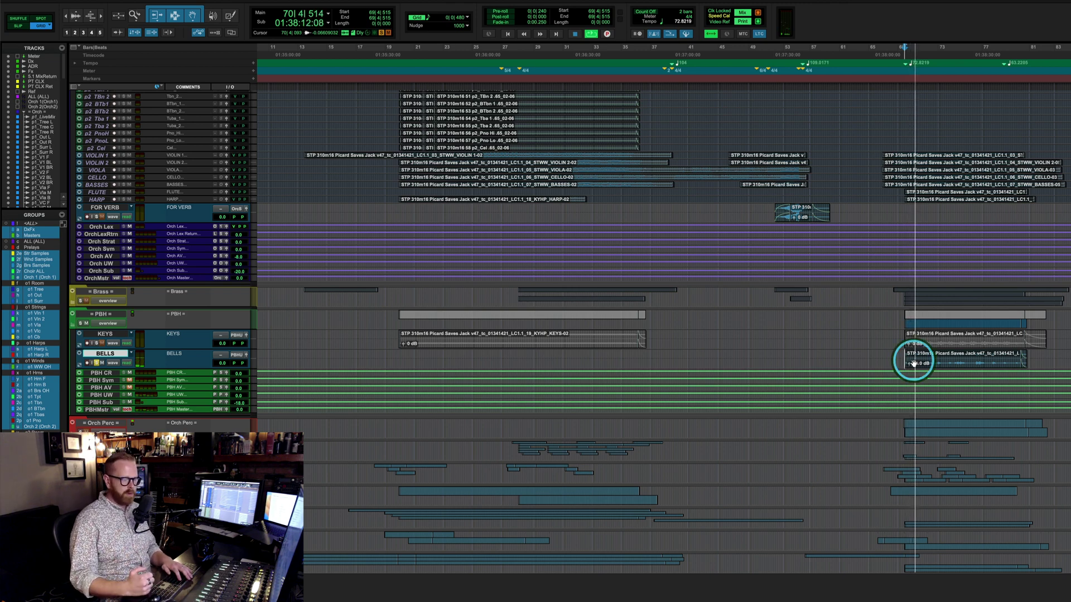
{"action": "key", "text": "space"}
- Show the PBH tracks in the mixer and inspect Symphony 3D on PBH Sym and Altiverb 7 on PBH AV
{"action": "key", "text": "super+equal"}
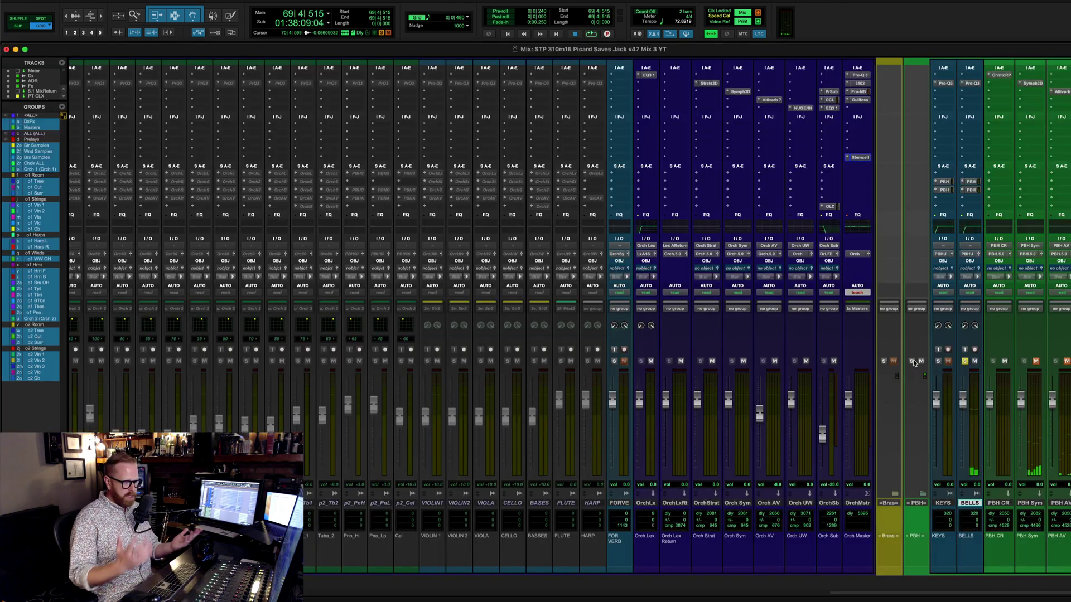
{"action": "left_click", "coordinate": [911, 394]}
{"action": "scroll", "coordinate": [910, 395], "scroll_direction": "right", "scroll_amount": 5}
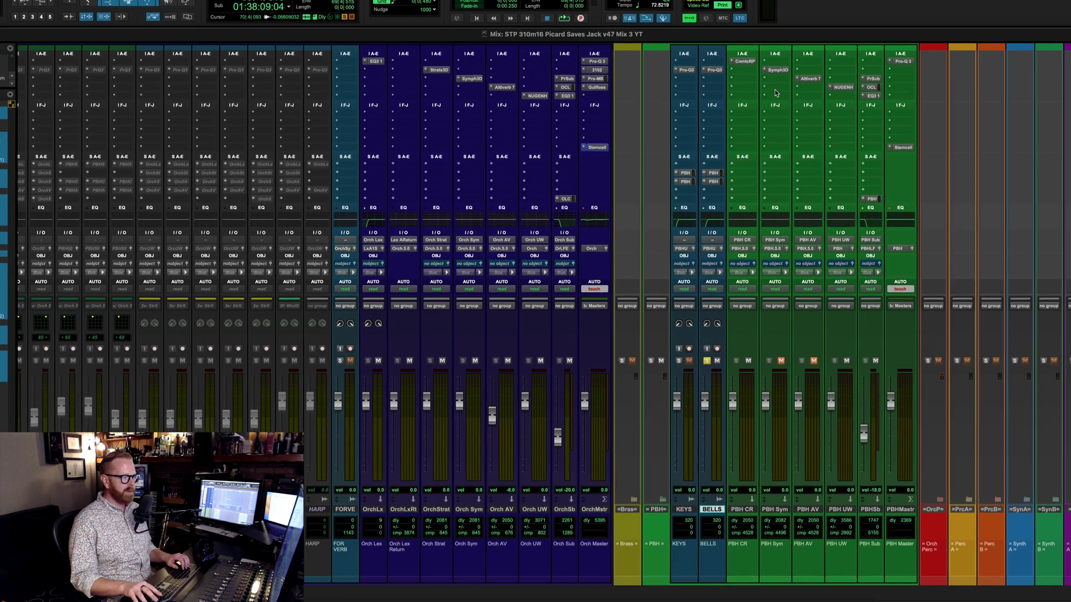
{"action": "left_click", "coordinate": [779, 70]}
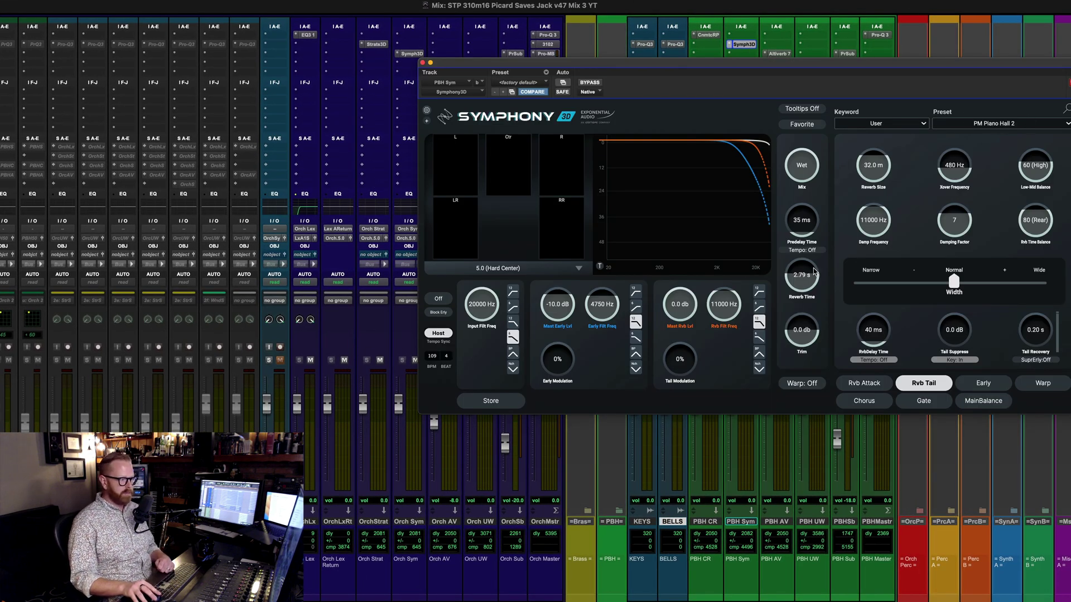
{"action": "left_click_drag", "start_coordinate": [736, 67], "coordinate": [723, 130]}
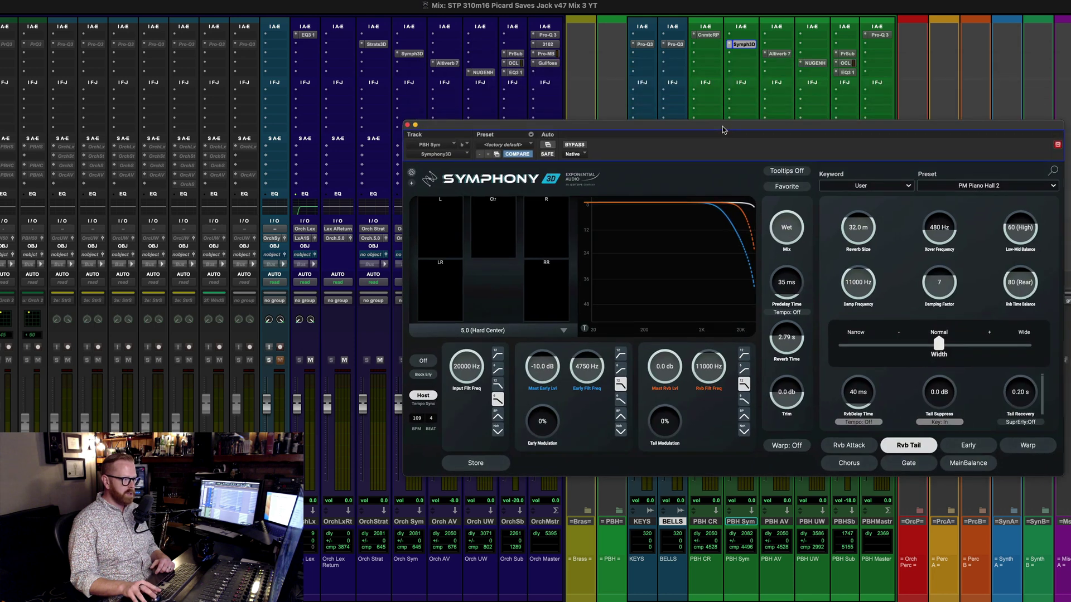
{"action": "left_click", "coordinate": [779, 54]}
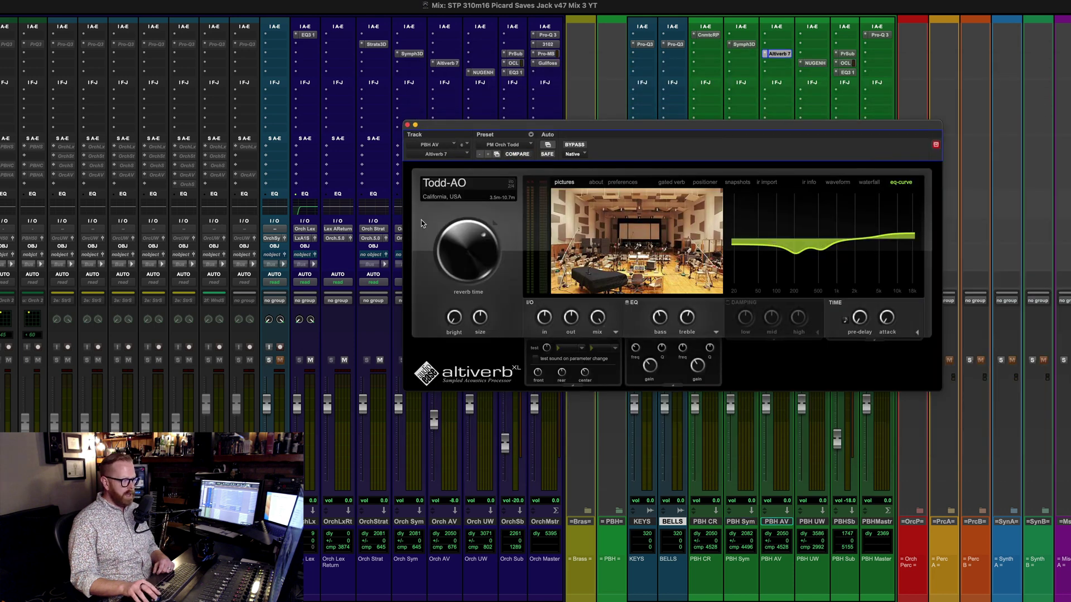
{"action": "left_click", "coordinate": [408, 125]}
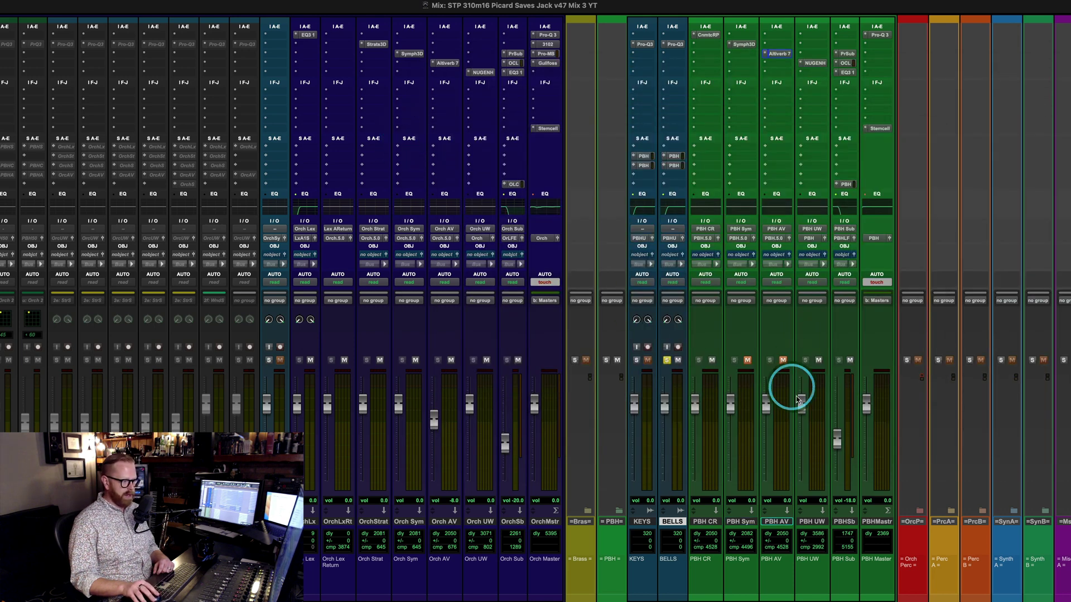
- Check the BELLS sends to PBH AV and PBH Sym, and select both reverb return tracks during playback
{"action": "left_click", "coordinate": [675, 166]}
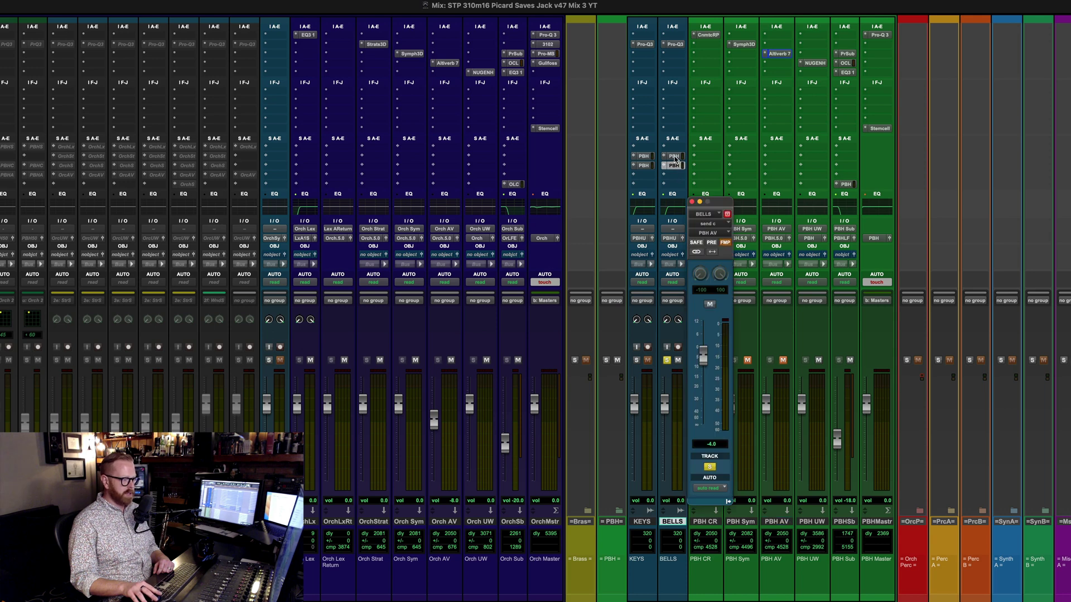
{"action": "left_click", "coordinate": [674, 156]}
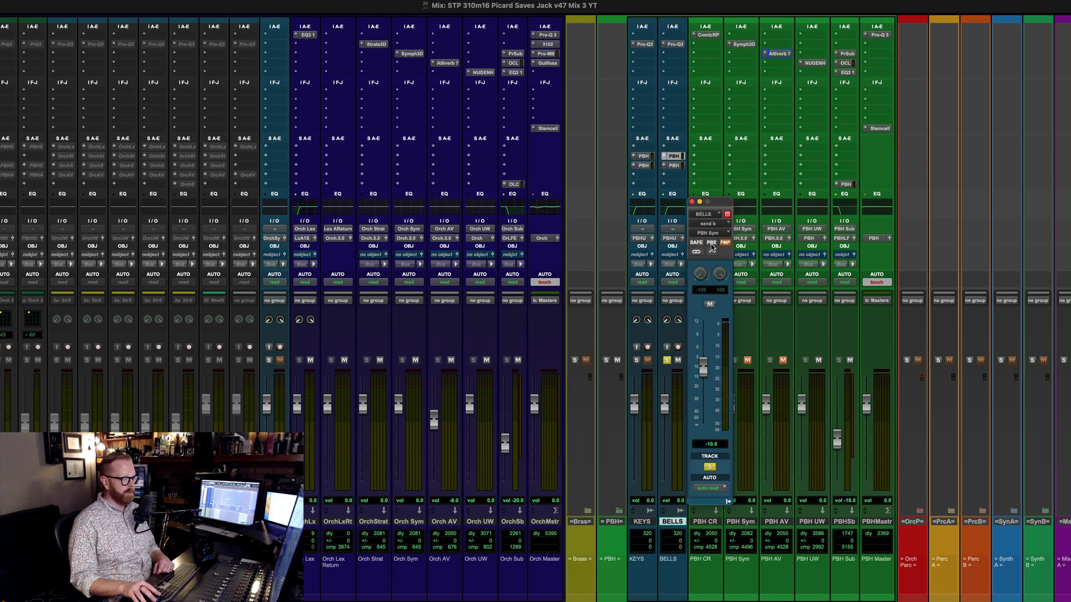
{"action": "left_click", "coordinate": [691, 201]}
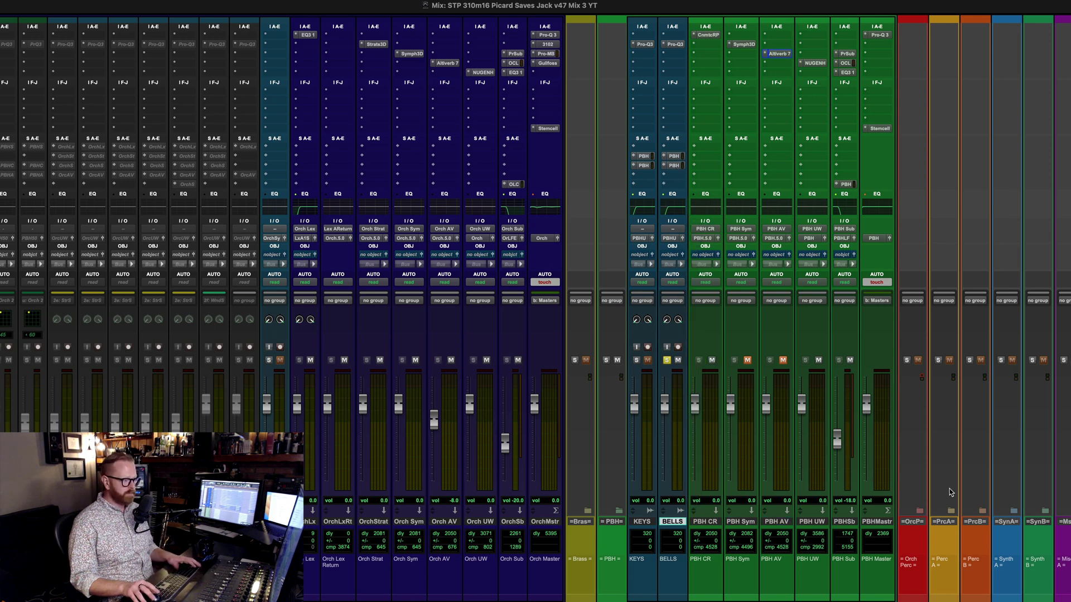
{"action": "left_click", "coordinate": [741, 521]}
{"action": "left_click", "coordinate": [776, 522], "text": "shift"}
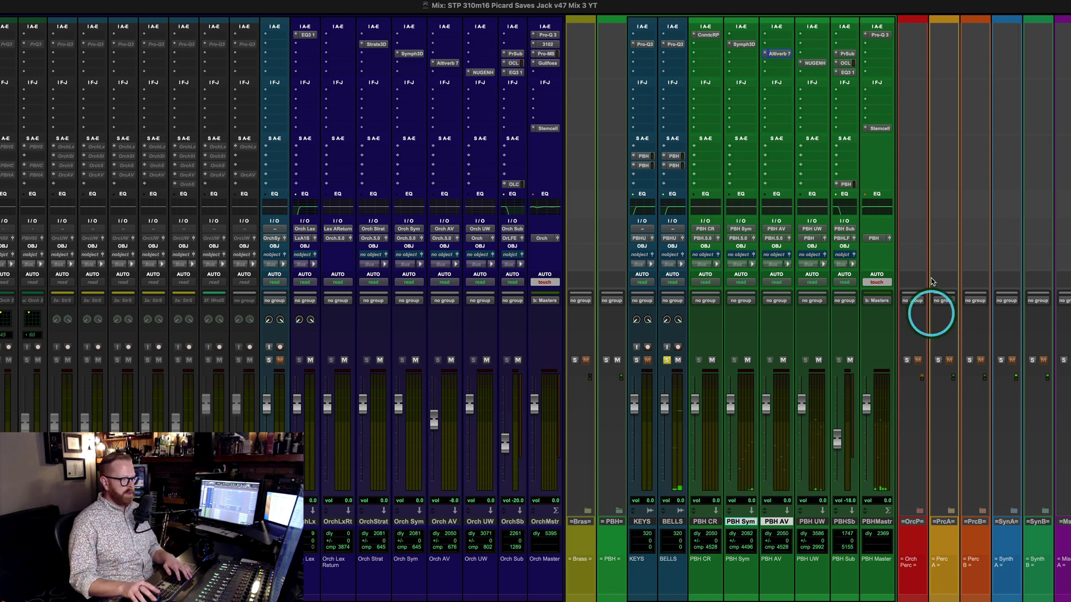
- Inspect the Pro-Q 3 high-pass on PBH Master, close it and return to the Edit window
{"action": "left_click", "coordinate": [879, 34]}
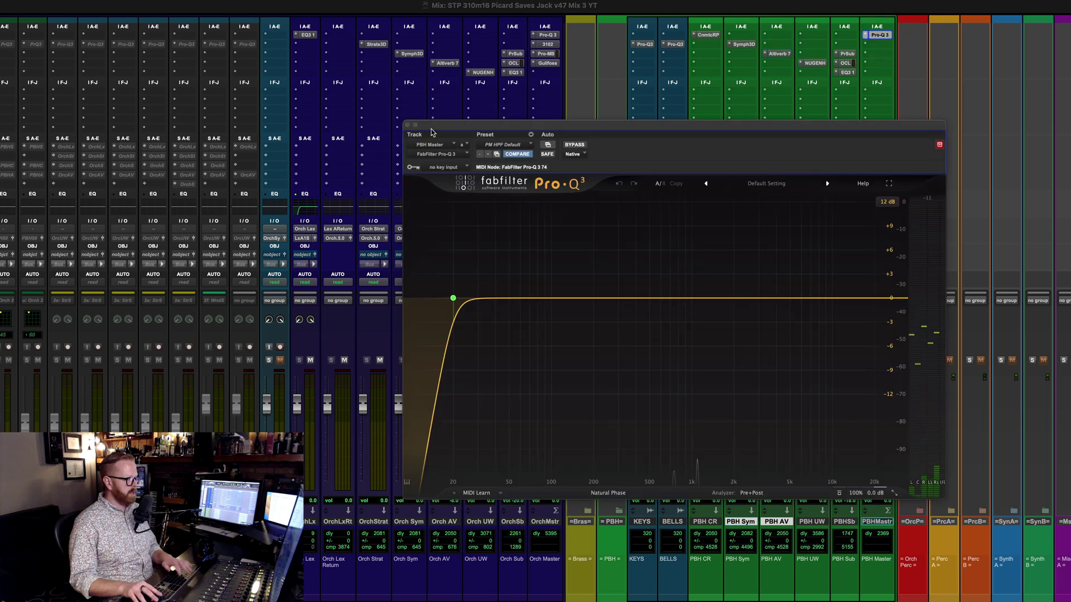
{"action": "key", "text": "super+equal"}
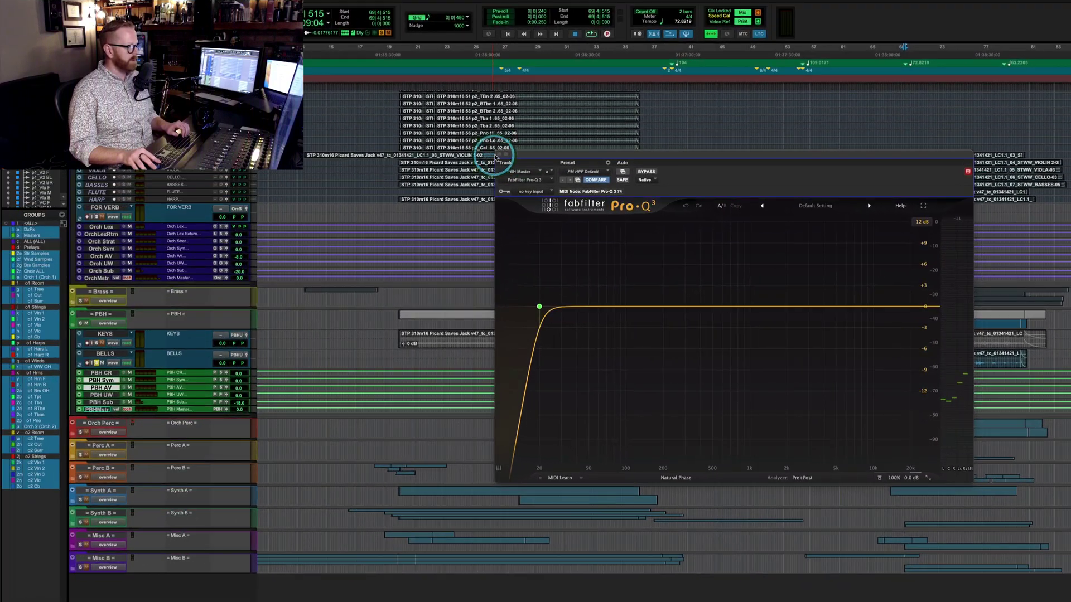
{"action": "left_click", "coordinate": [407, 125]}
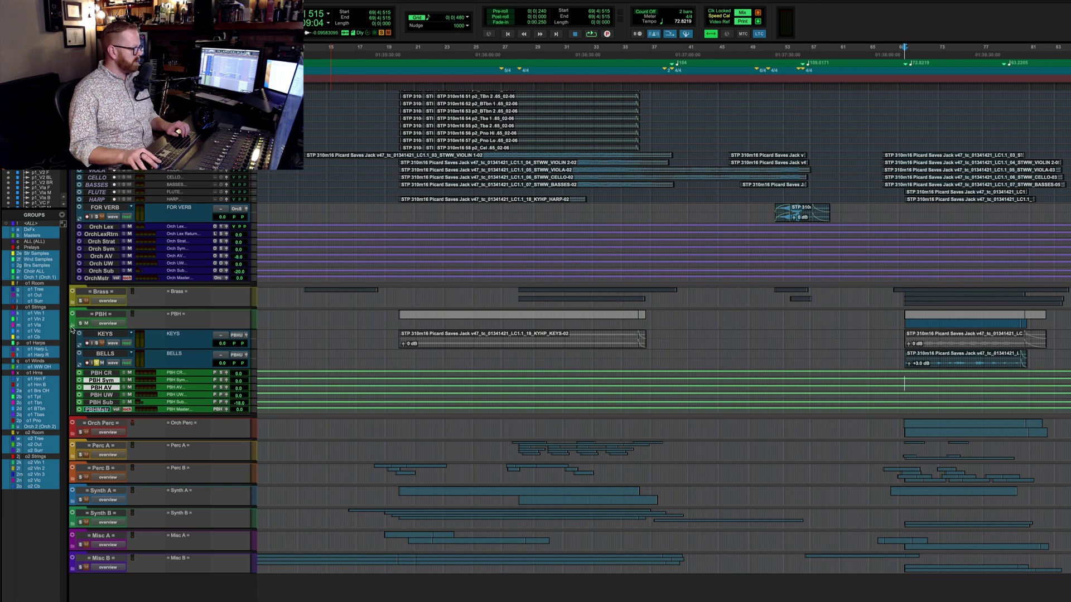
- Expand the Orch Perc folder and select the TIMPANI and ORCH BD tracks just before their bar 69 clips
{"action": "left_click", "coordinate": [94, 426]}
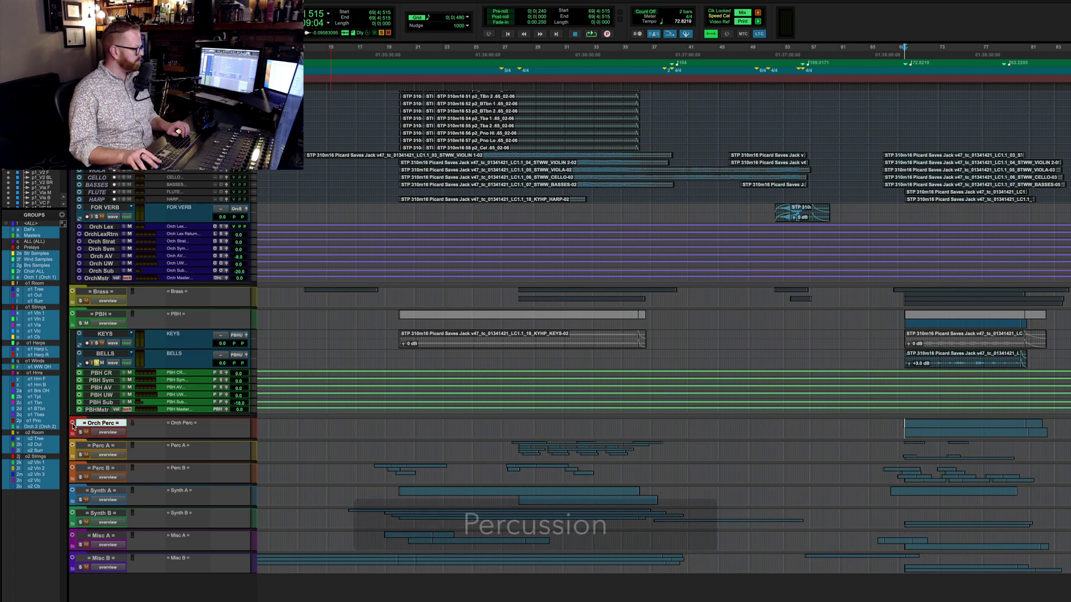
{"action": "key", "text": "ctrl+alt+Down"}
{"action": "scroll", "coordinate": [765, 351], "scroll_direction": "down", "scroll_amount": 3}
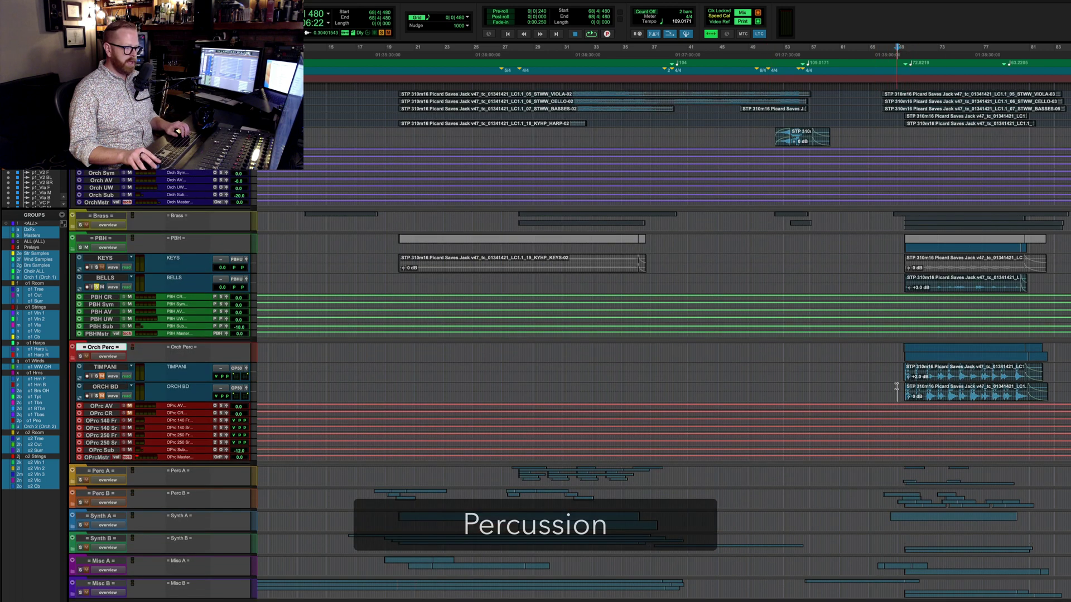
{"action": "left_click_drag", "start_coordinate": [896, 387], "coordinate": [894, 377]}
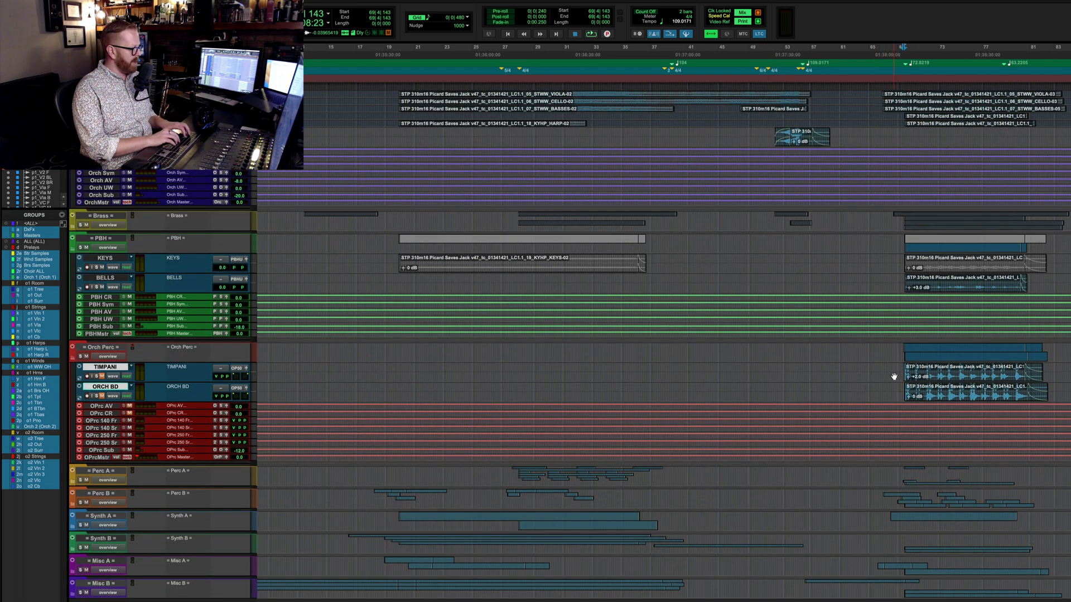
- Play the soloed TIMPANI and ORCH BD in the mixer and inspect the Pro-Q 3 EQ on each track
{"action": "key", "text": "super+equal"}
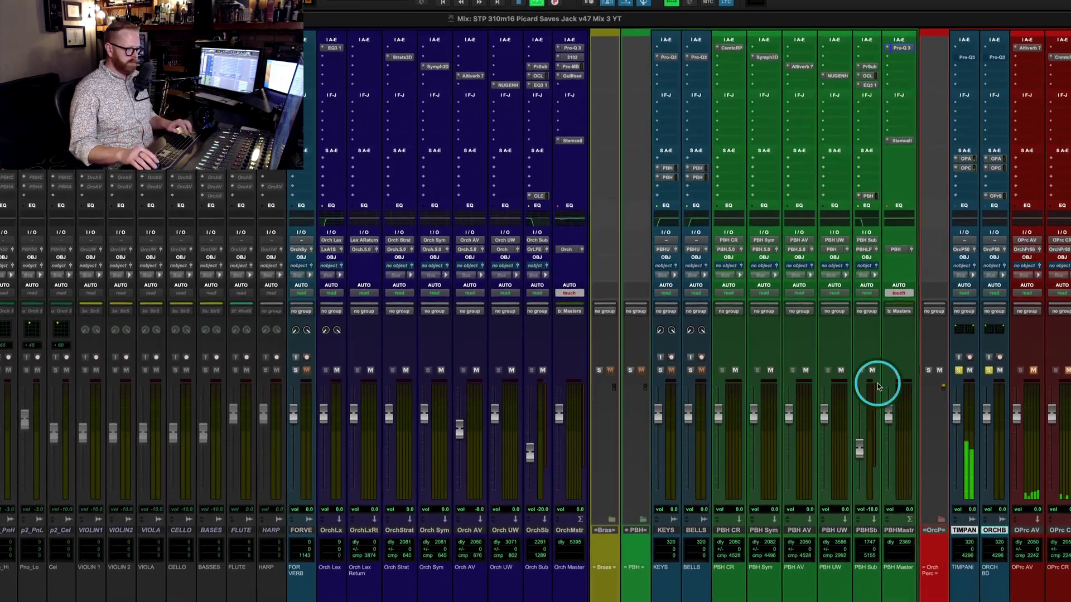
{"action": "scroll", "coordinate": [877, 387], "scroll_direction": "right", "scroll_amount": 6}
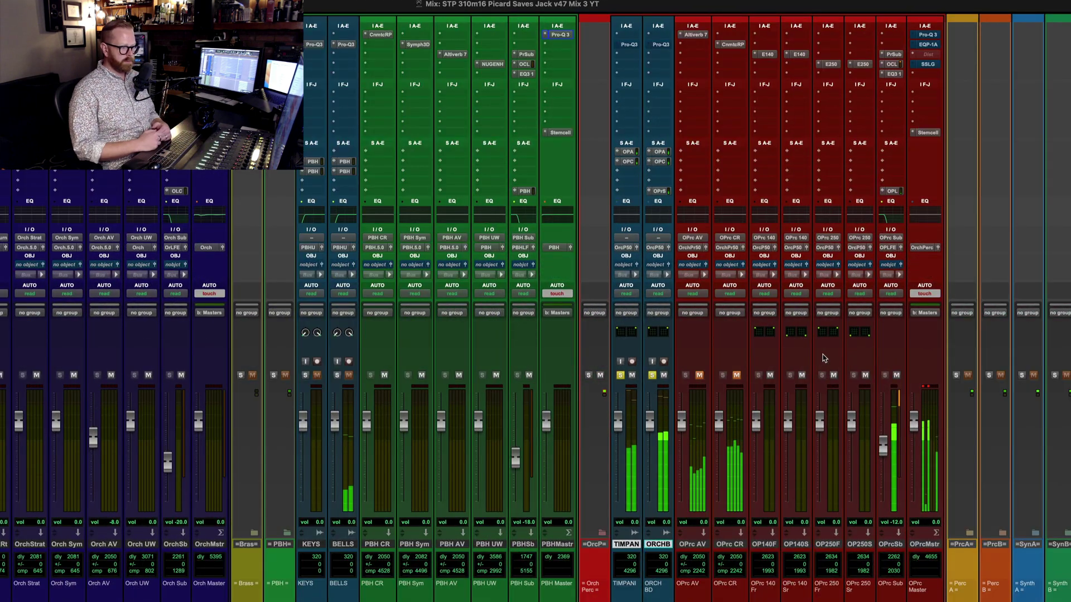
{"action": "left_click", "coordinate": [824, 349]}
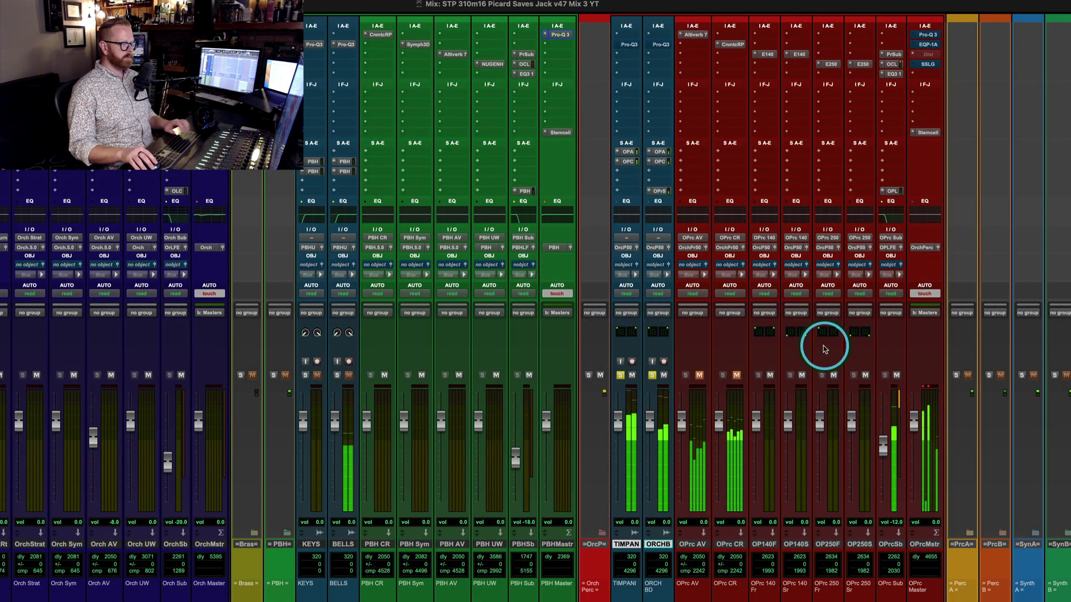
{"action": "left_click", "coordinate": [630, 45]}
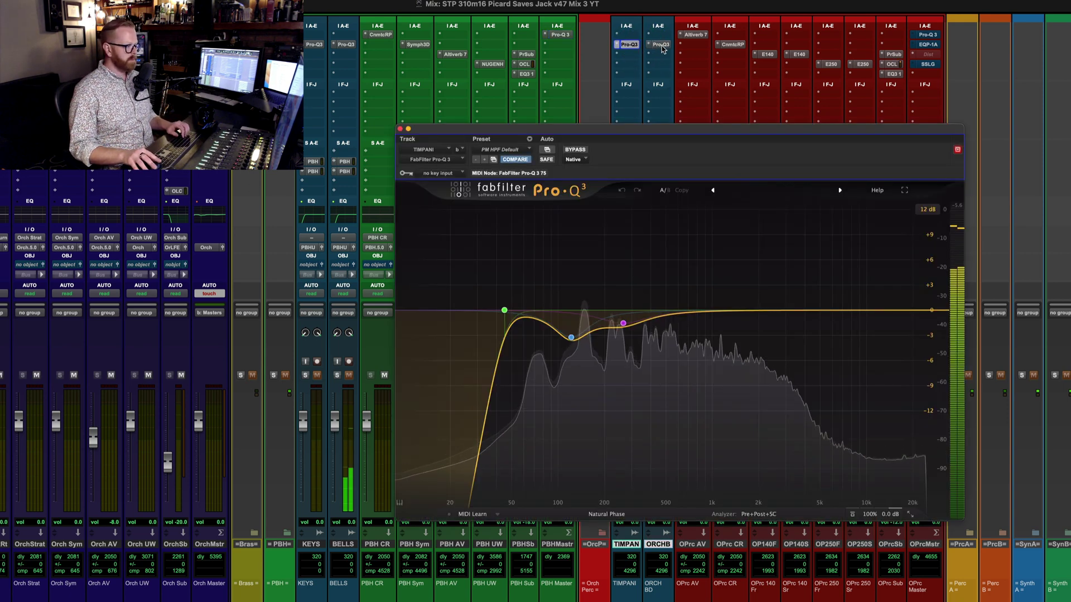
{"action": "left_click", "coordinate": [662, 49]}
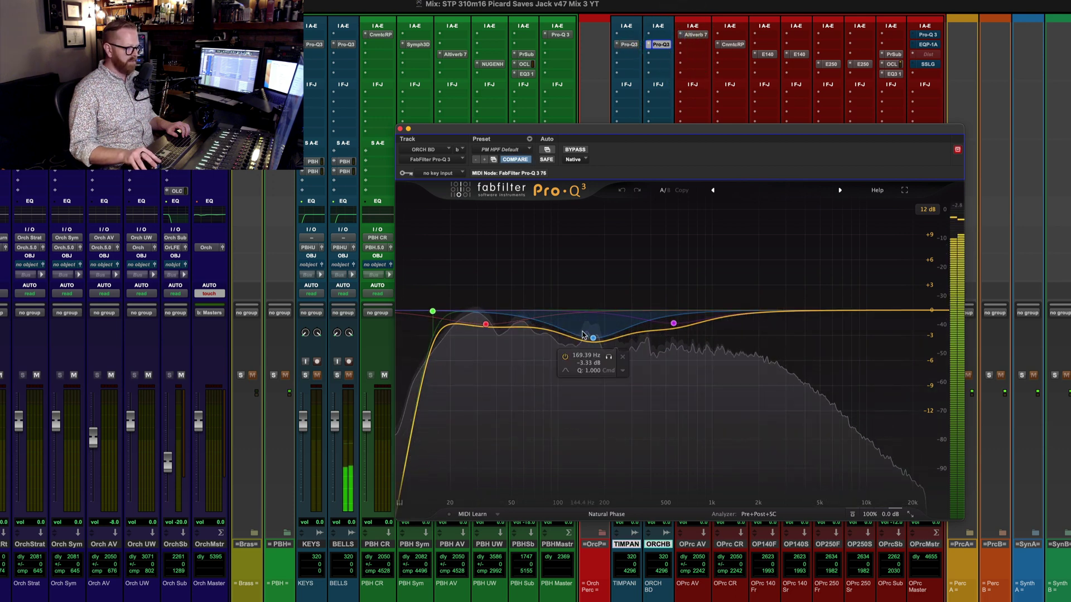
- Review the Cinematic Rooms settings on OPrc CR and the Altiverb 7 settings on OPrc AV, closing the plug-in windows when done
{"action": "left_click", "coordinate": [407, 122]}
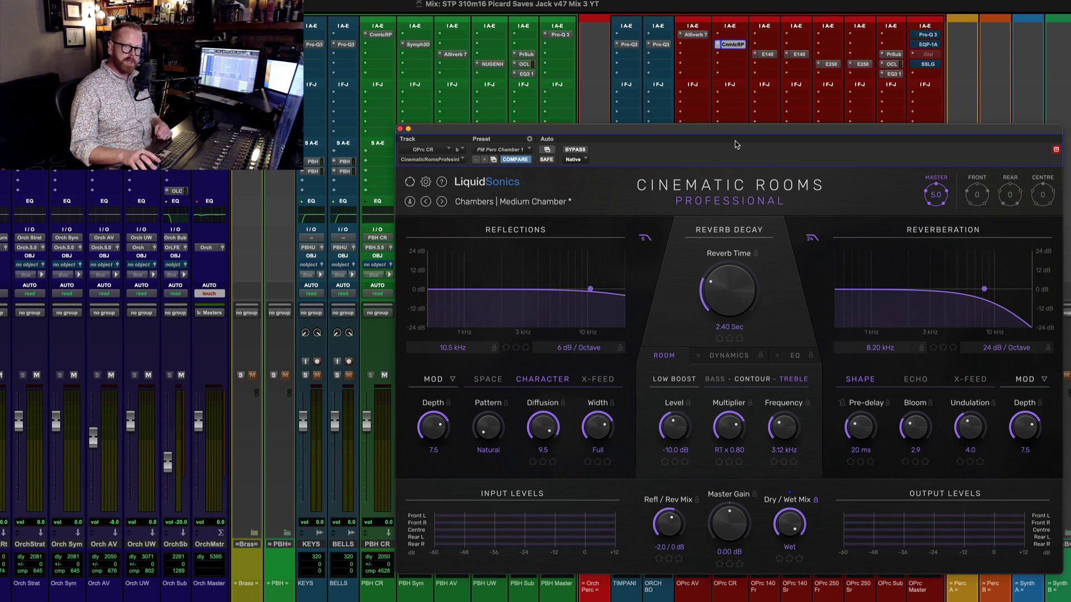
{"action": "left_click", "coordinate": [701, 38]}
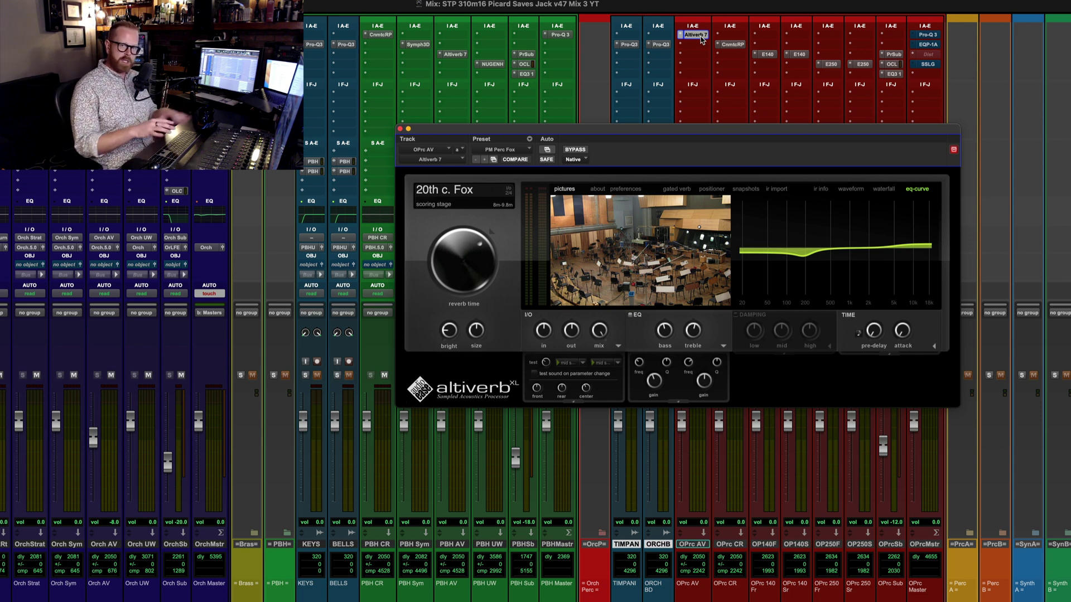
{"action": "left_click", "coordinate": [701, 38]}
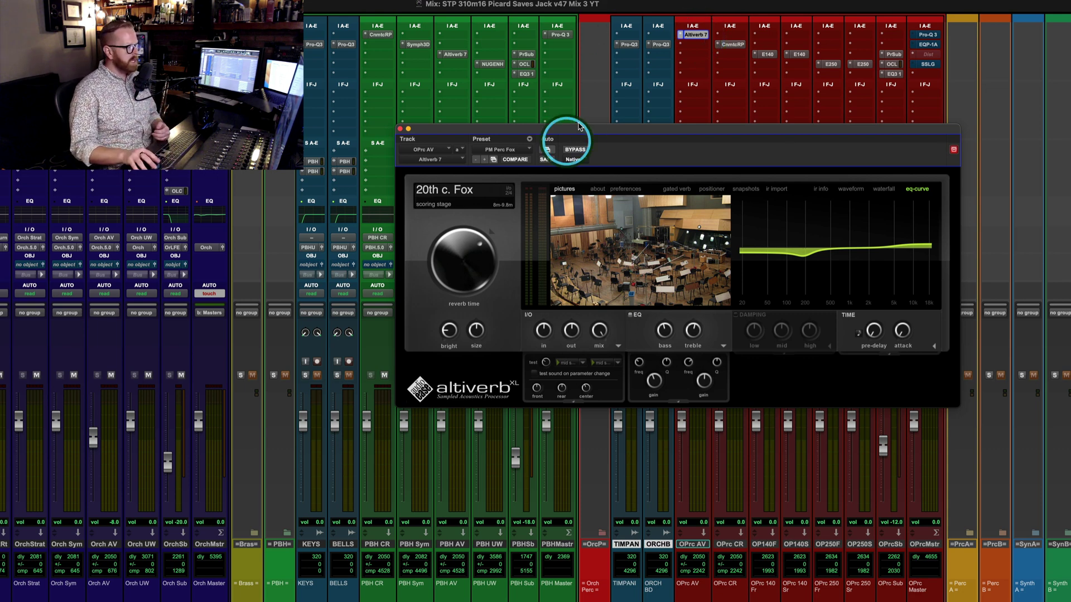
{"action": "left_click", "coordinate": [400, 130]}
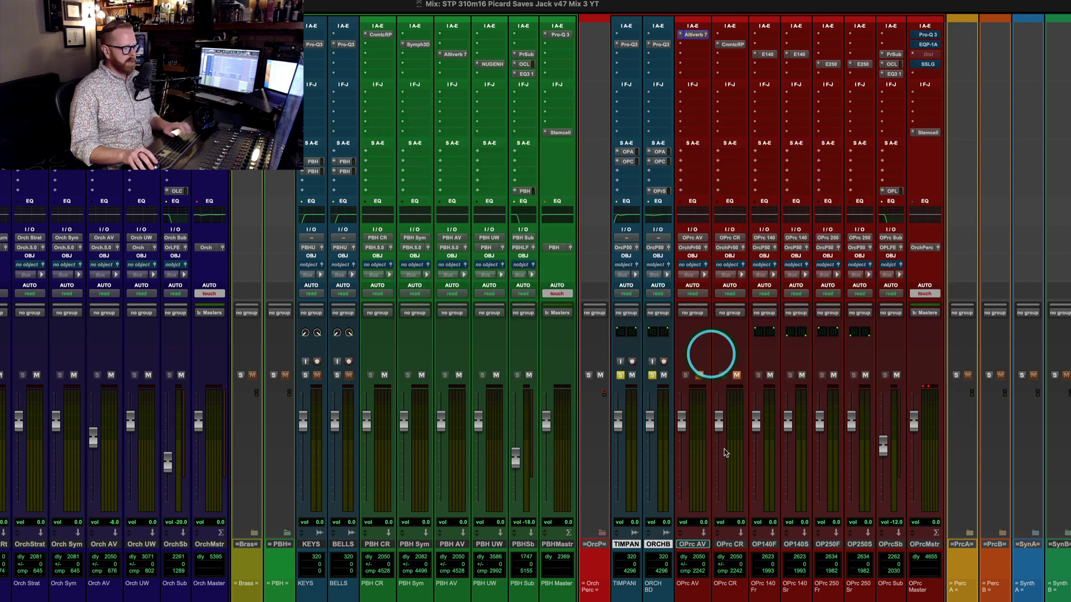
- Select the OPrc CR and OPrc AV reverb returns, unmute both and audition the timpani and orchestral bass drum with them
{"action": "left_click", "coordinate": [727, 549]}
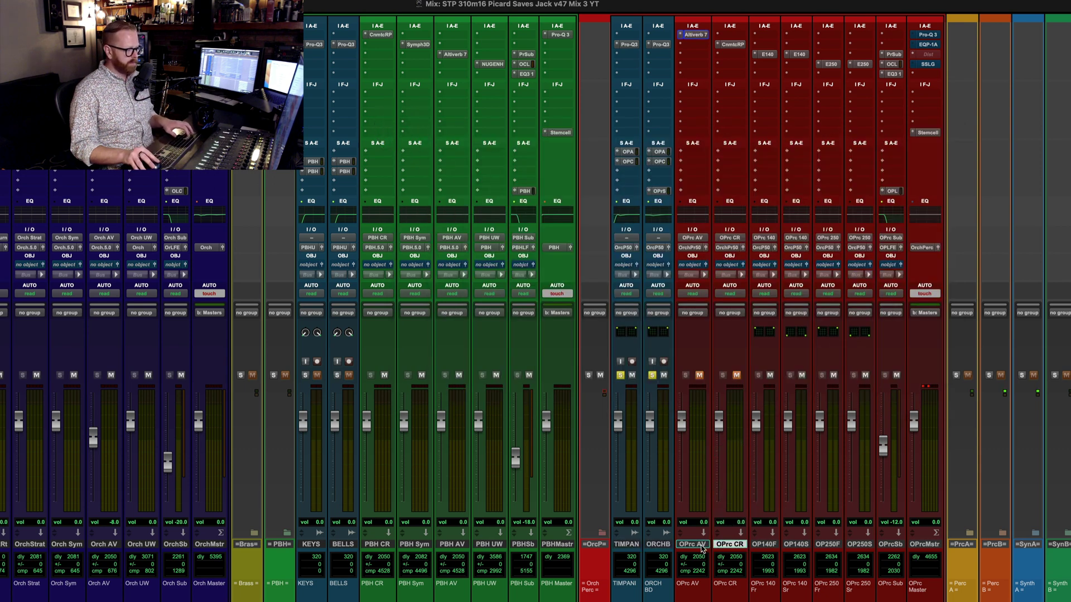
{"action": "left_click", "coordinate": [700, 548], "text": "shift"}
{"action": "key", "text": "space"}
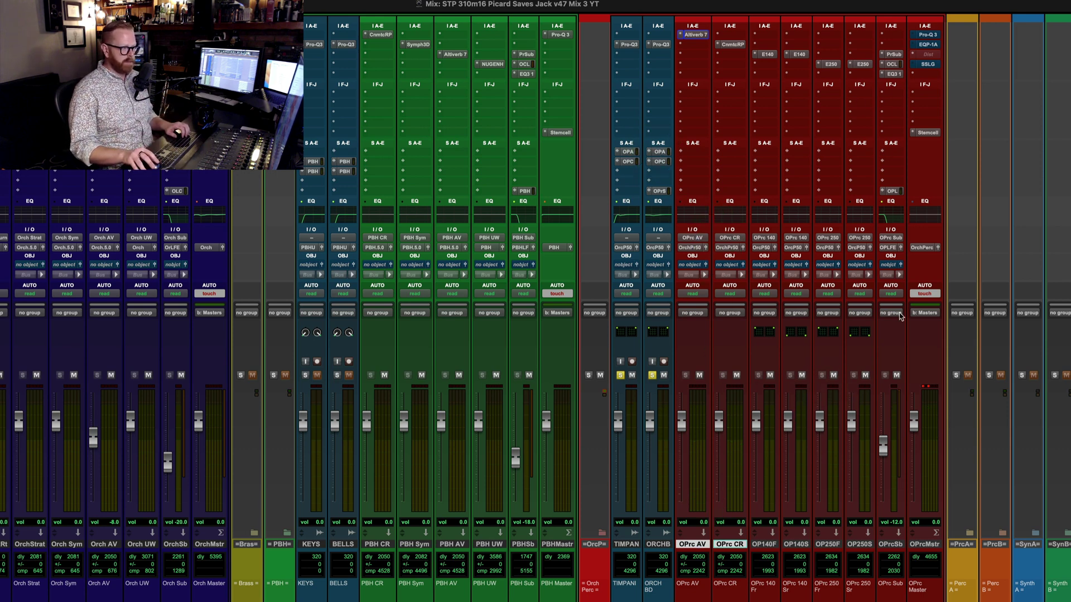
- Inspect the bypassed Pro-Q 3, Pultec EQP-1A and SSL bus compressor inserts on the OPrc Master track, one after another
{"action": "left_click", "coordinate": [926, 544]}
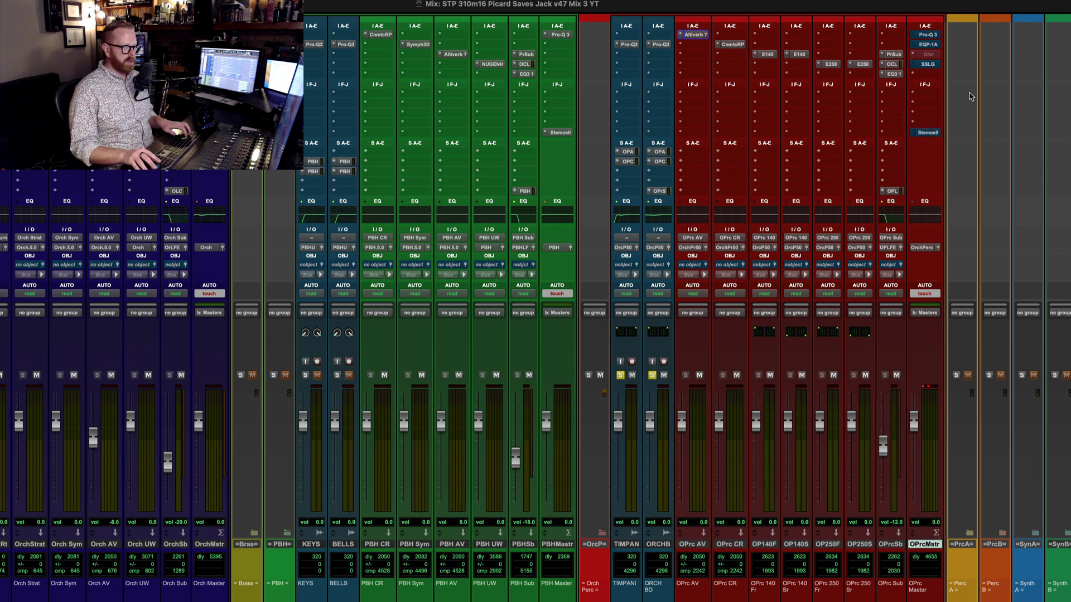
{"action": "left_click", "coordinate": [927, 35]}
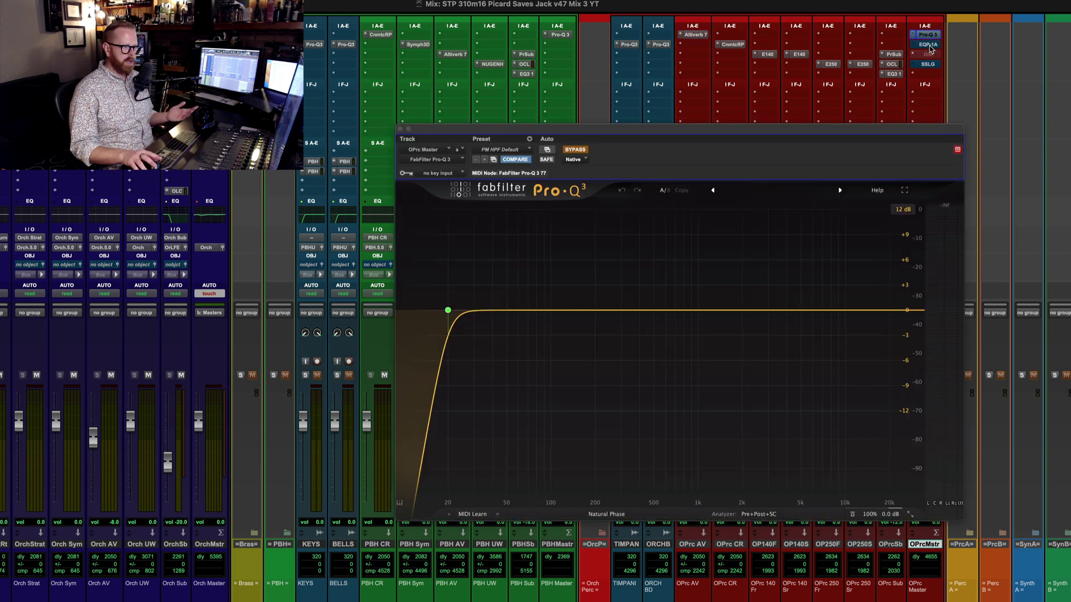
{"action": "left_click", "coordinate": [928, 44]}
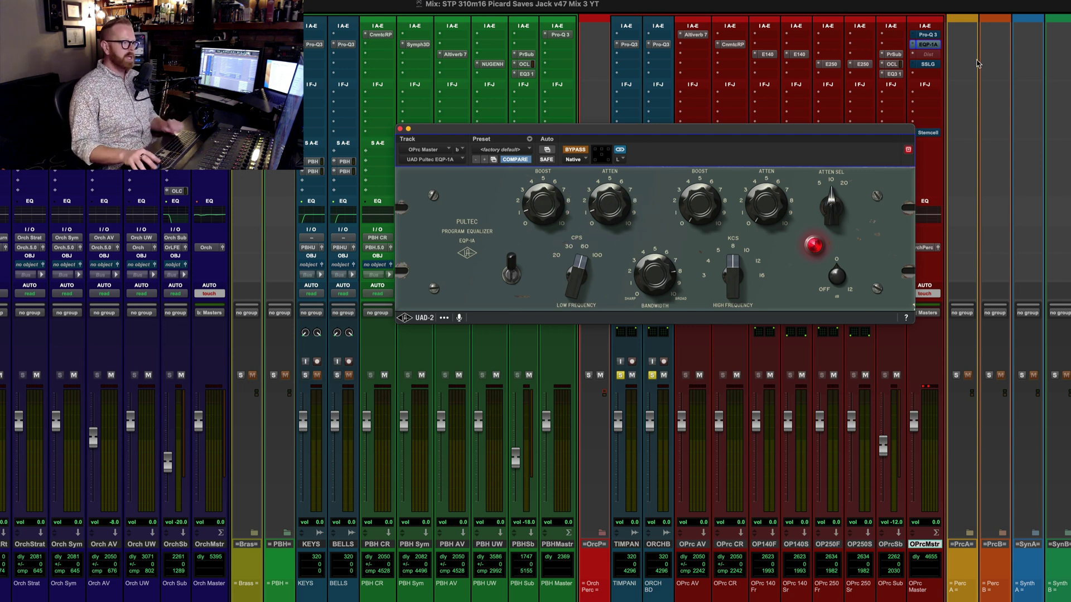
{"action": "left_click", "coordinate": [927, 64]}
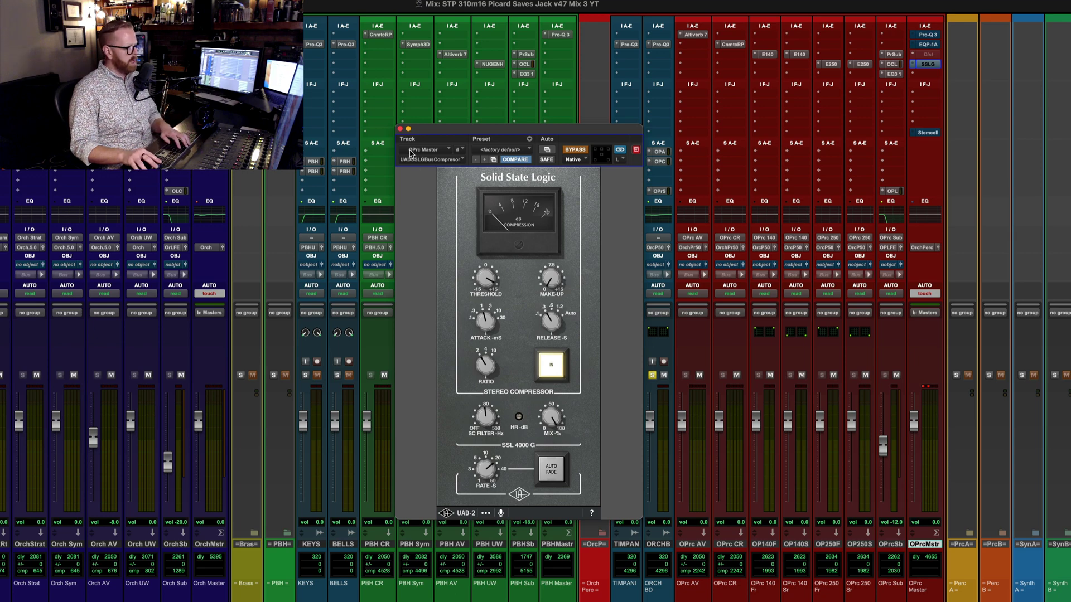
{"action": "key", "text": "super+equal"}
{"action": "left_click", "coordinate": [399, 129]}
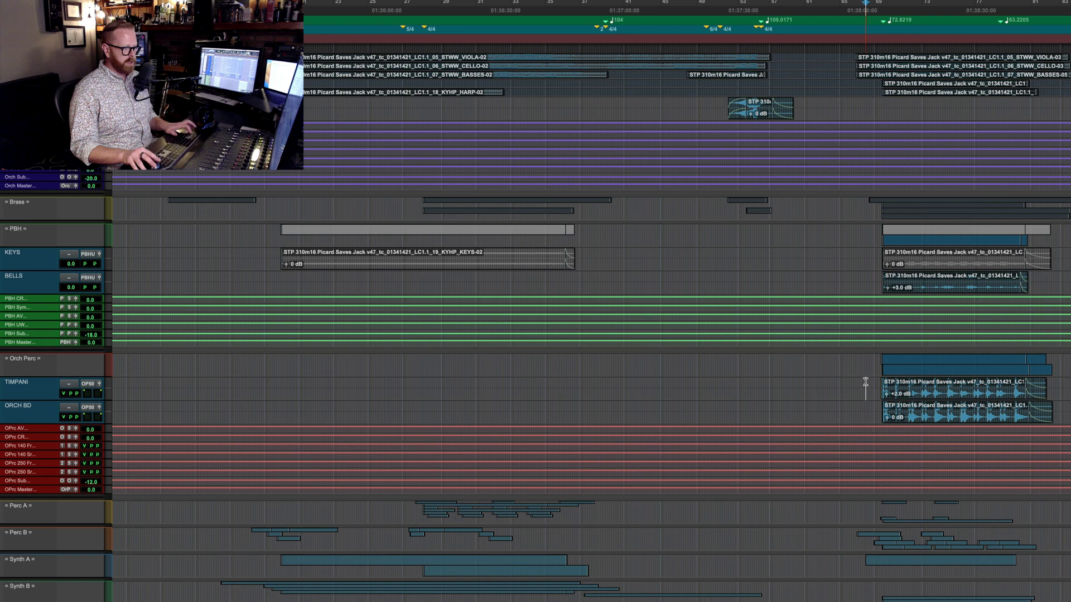
- Play the timpani and bass drum section and take the OPrc Master track's Pro-Q 3, EQP-1A, SSLG and Stemcell inserts out of bypass
{"action": "key", "text": "space"}
{"action": "key", "text": "super+equal"}
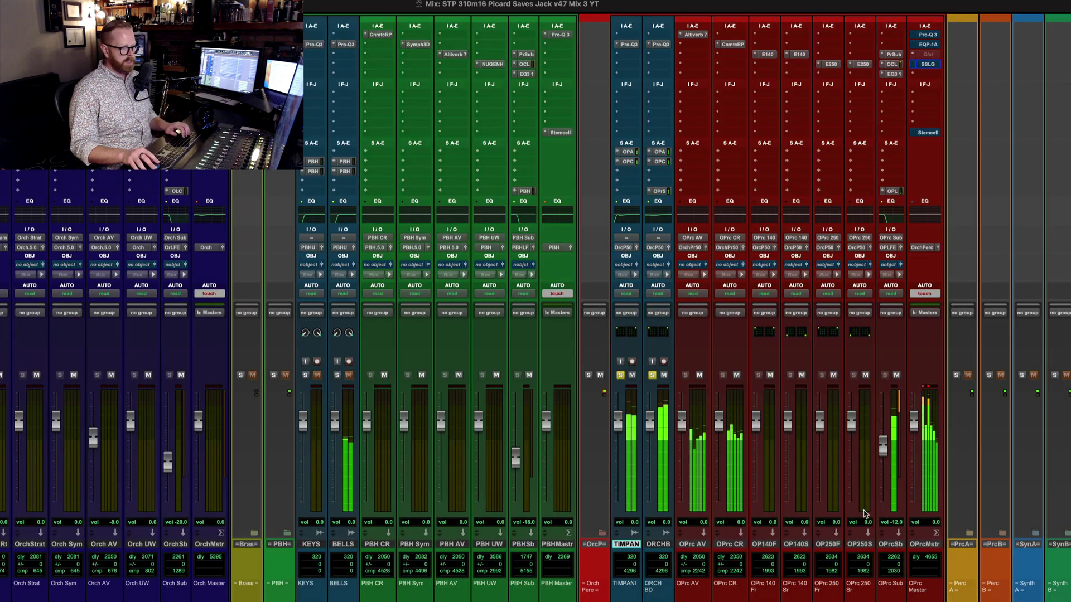
{"action": "left_click", "coordinate": [924, 543]}
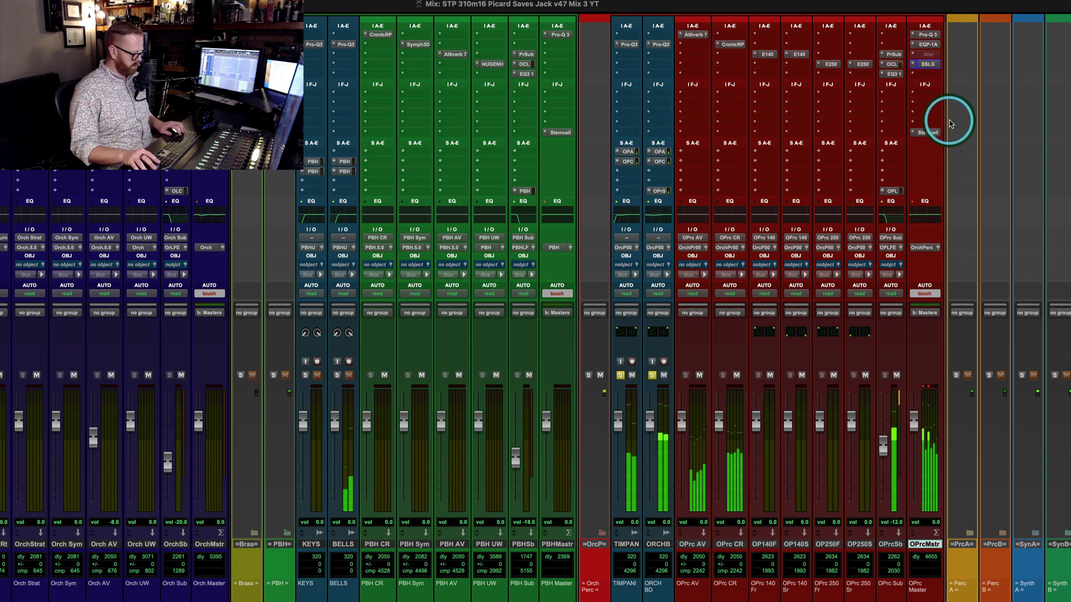
- Review the active SSL bus compressor on OPrc Master during playback and close its window
{"action": "left_click", "coordinate": [927, 65]}
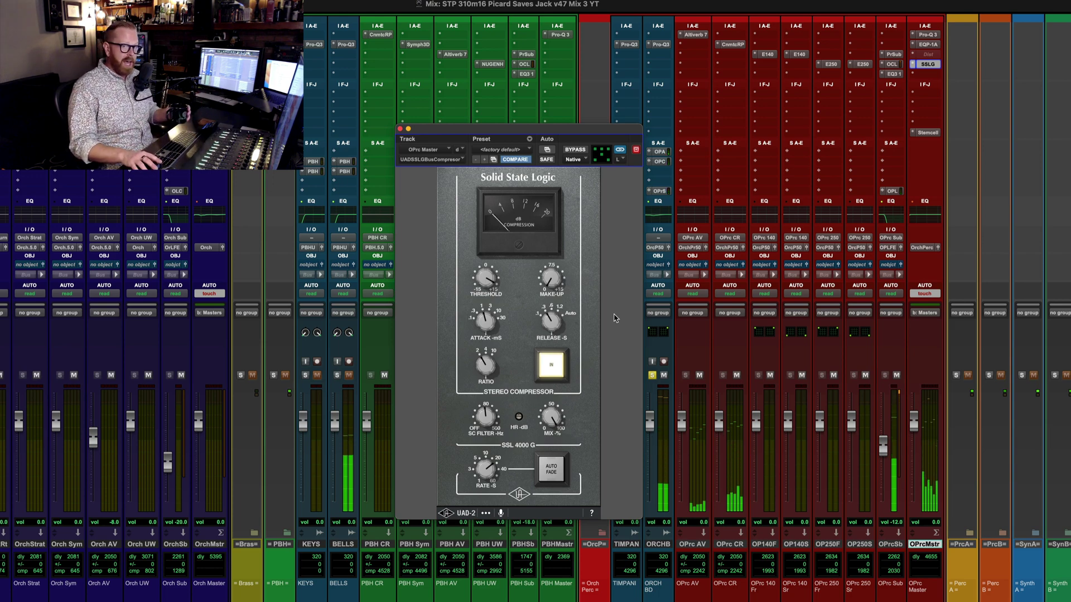
{"action": "left_click", "coordinate": [564, 283]}
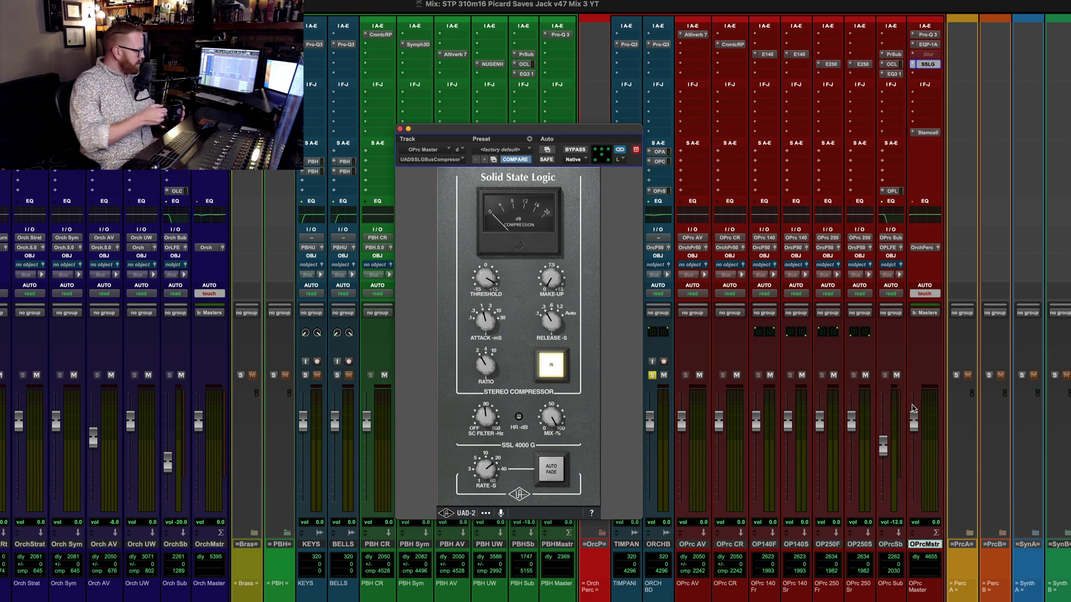
{"action": "left_click", "coordinate": [400, 129]}
- Expand the Perc A and Perc B folder tracks in the Edit window to show their individual percussion tracks
{"action": "key", "text": "super+equal"}
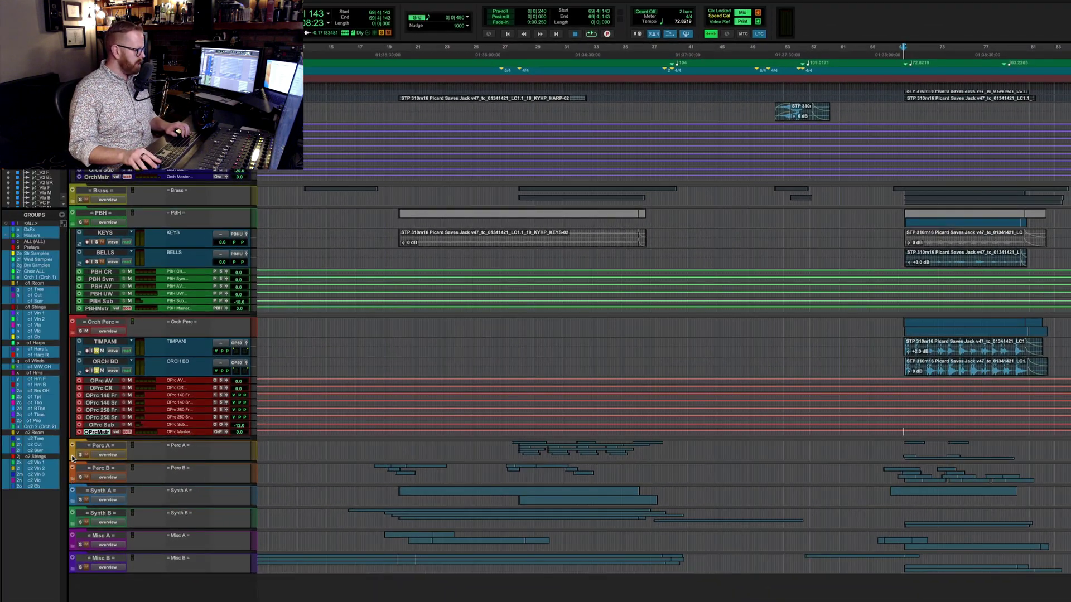
{"action": "left_click", "coordinate": [72, 467]}
{"action": "left_click", "coordinate": [72, 445]}
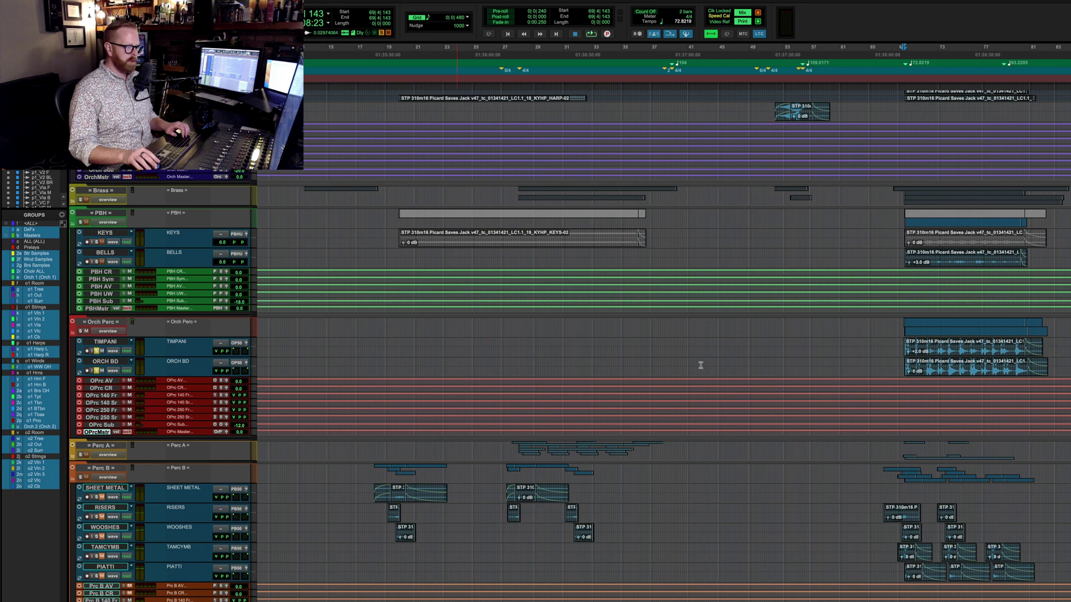
{"action": "scroll", "coordinate": [701, 311], "scroll_direction": "down", "scroll_amount": 5}
{"action": "left_click", "coordinate": [105, 261], "text": "super"}
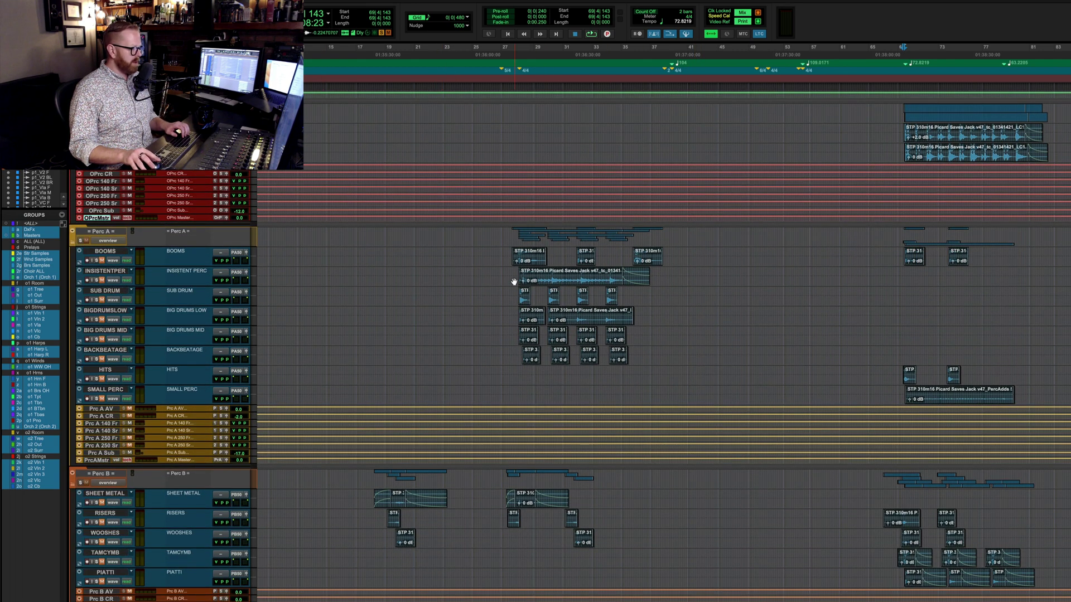
{"action": "scroll", "coordinate": [505, 365], "scroll_direction": "down", "scroll_amount": 2}
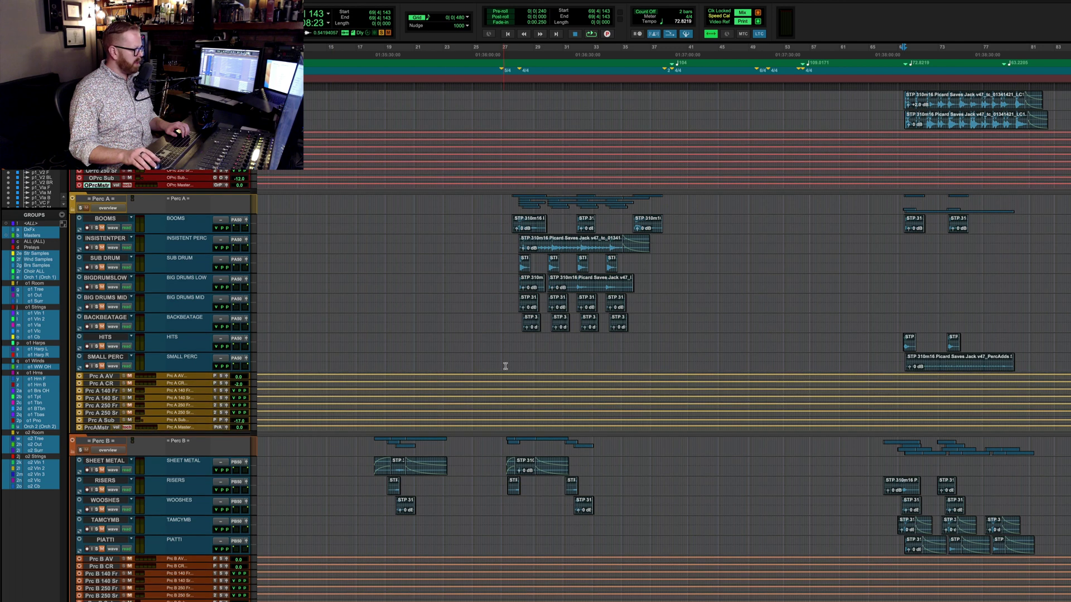
- Select across the Perc A tracks from BOOMS to SMALL PERC and move the playback position to the start of their first clip
{"action": "left_click_drag", "start_coordinate": [501, 356], "coordinate": [483, 222]}
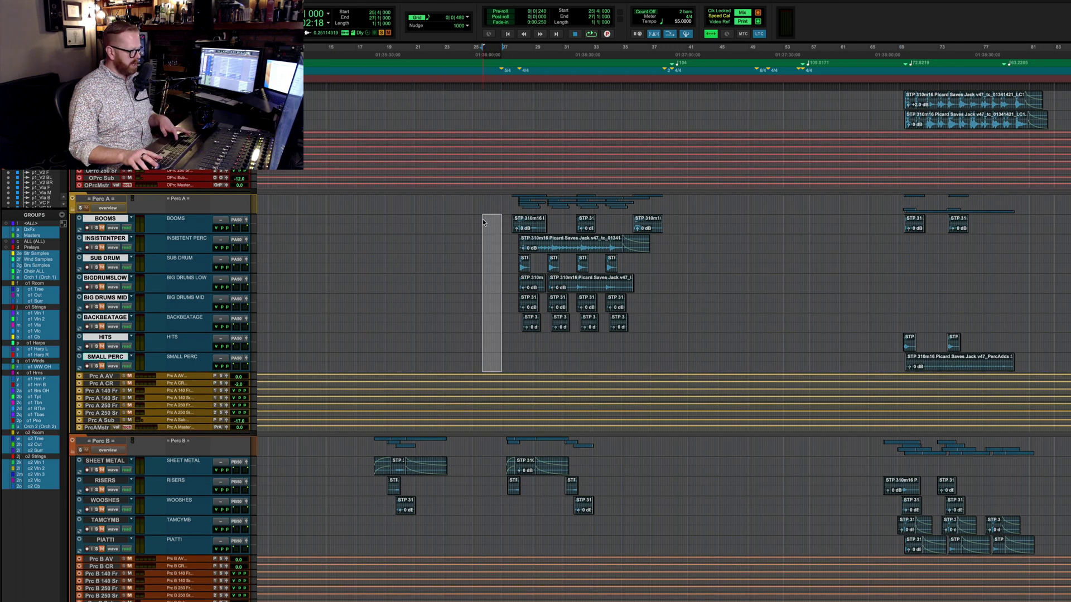
{"action": "key", "text": "Tab"}
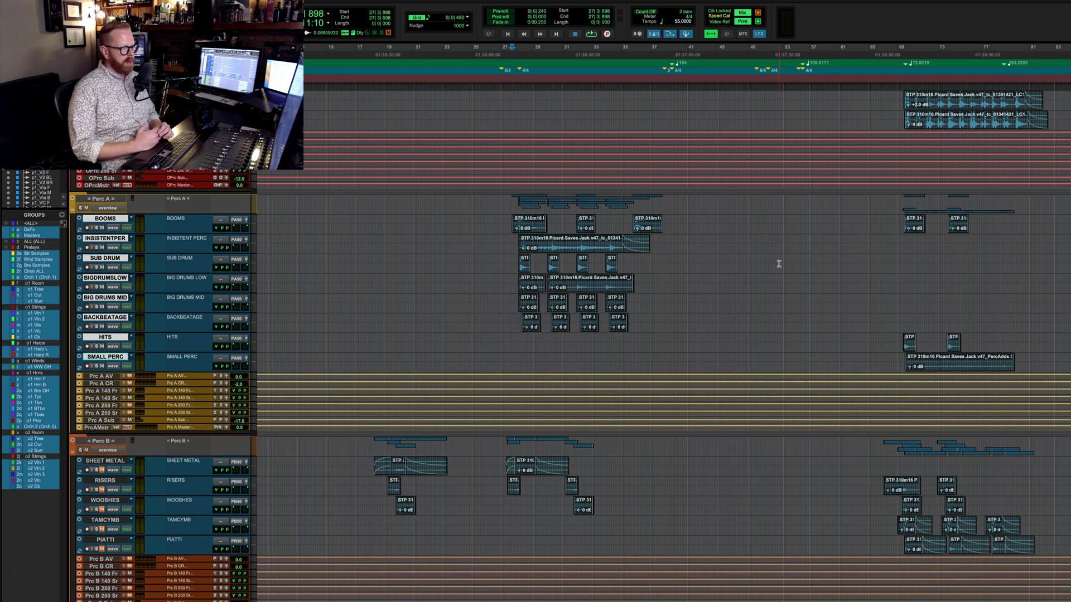
{"action": "left_click", "coordinate": [724, 353]}
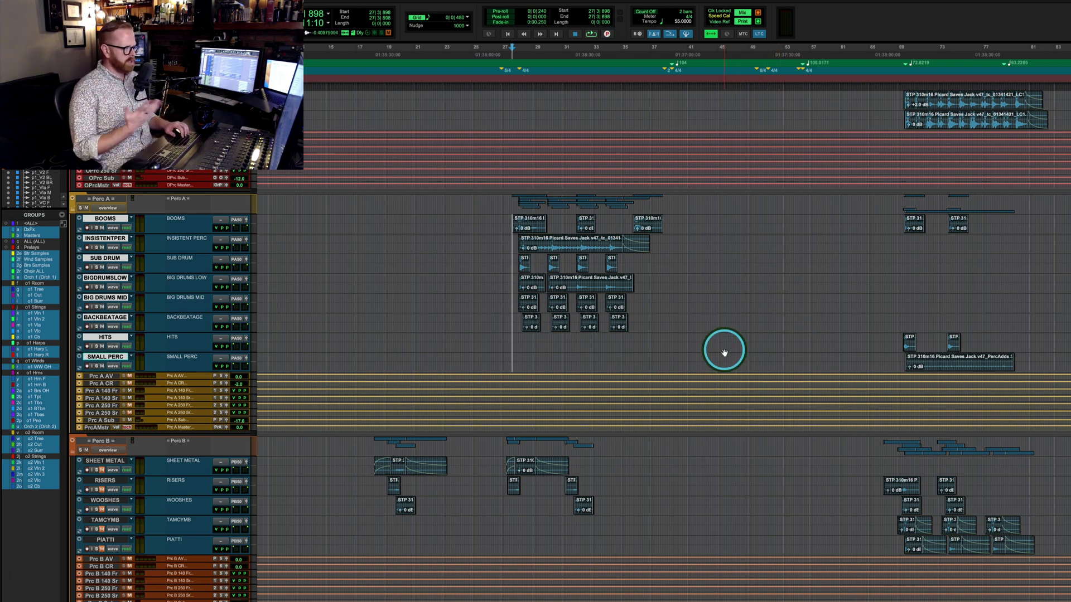
- Solo the eight selected Perc A tracks in place of the orchestral percussion and audition them in the Mix window
{"action": "key", "text": "super+equal"}
{"action": "left_click", "coordinate": [746, 311]}
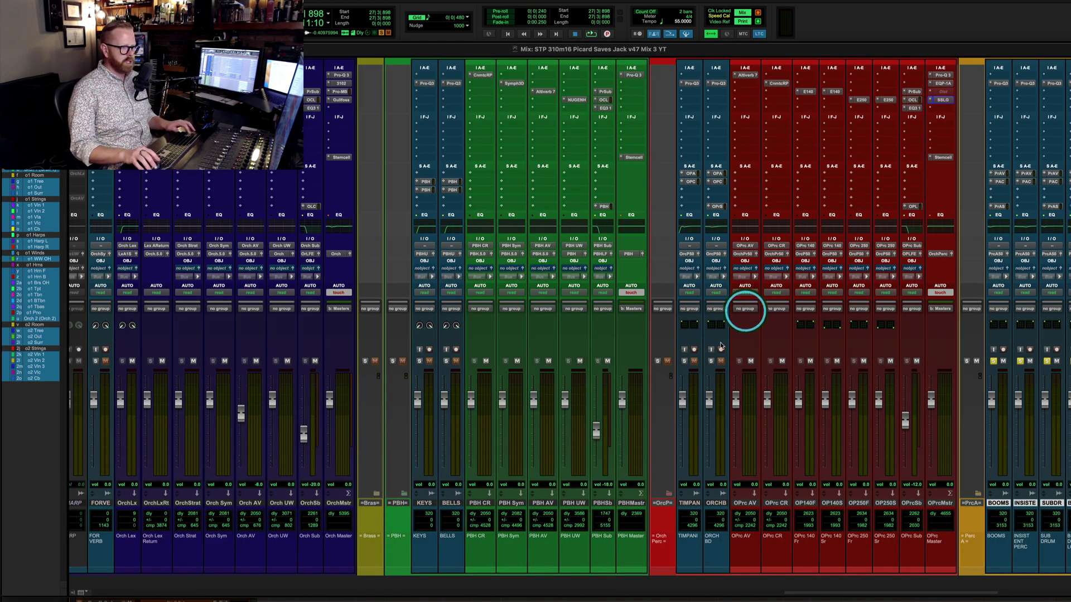
{"action": "scroll", "coordinate": [678, 393], "scroll_direction": "right", "scroll_amount": 5}
{"action": "scroll", "coordinate": [678, 393], "scroll_direction": "right", "scroll_amount": 6}
{"action": "key", "text": "super+equal"}
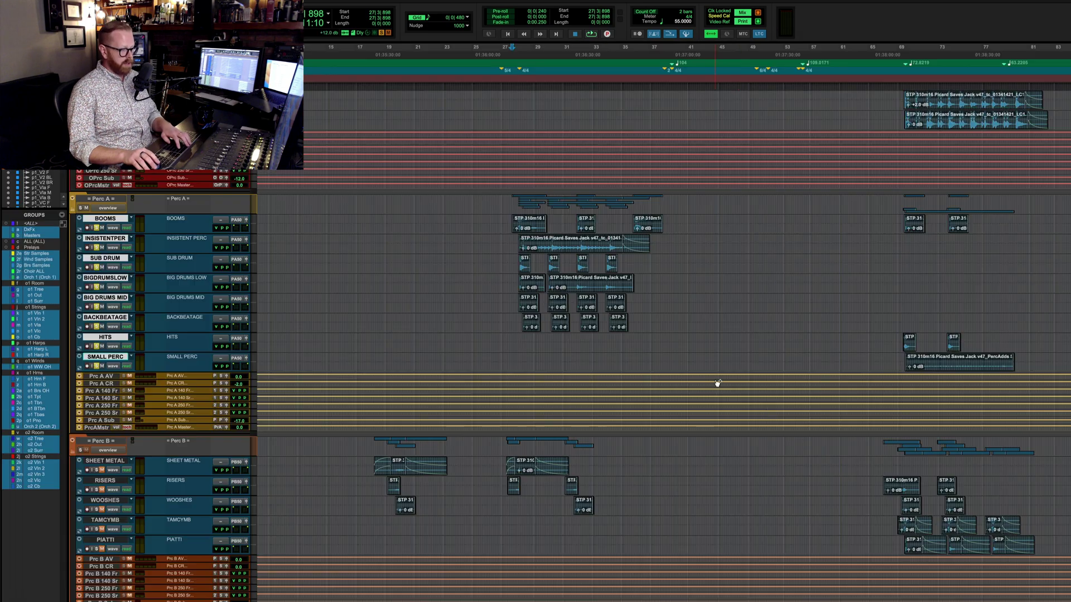
{"action": "key", "text": "super+equal"}
{"action": "scroll", "coordinate": [812, 320], "scroll_direction": "right", "scroll_amount": 4}
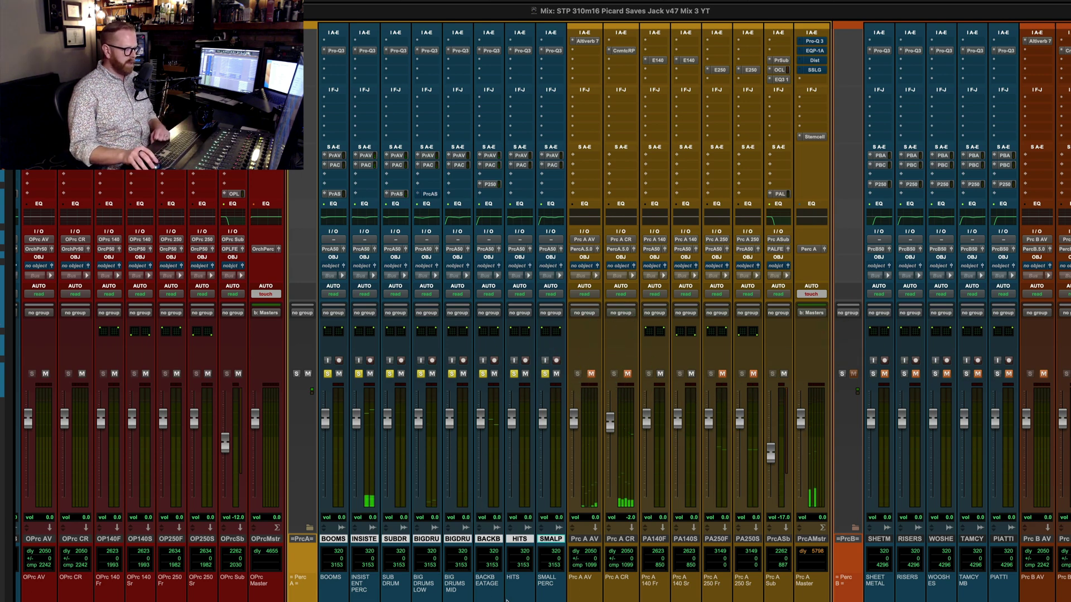
- Check the full name of the BACKB track, dismiss the naming dialog and look over the Perc A clips in the Edit window
{"action": "double_click", "coordinate": [487, 537]}
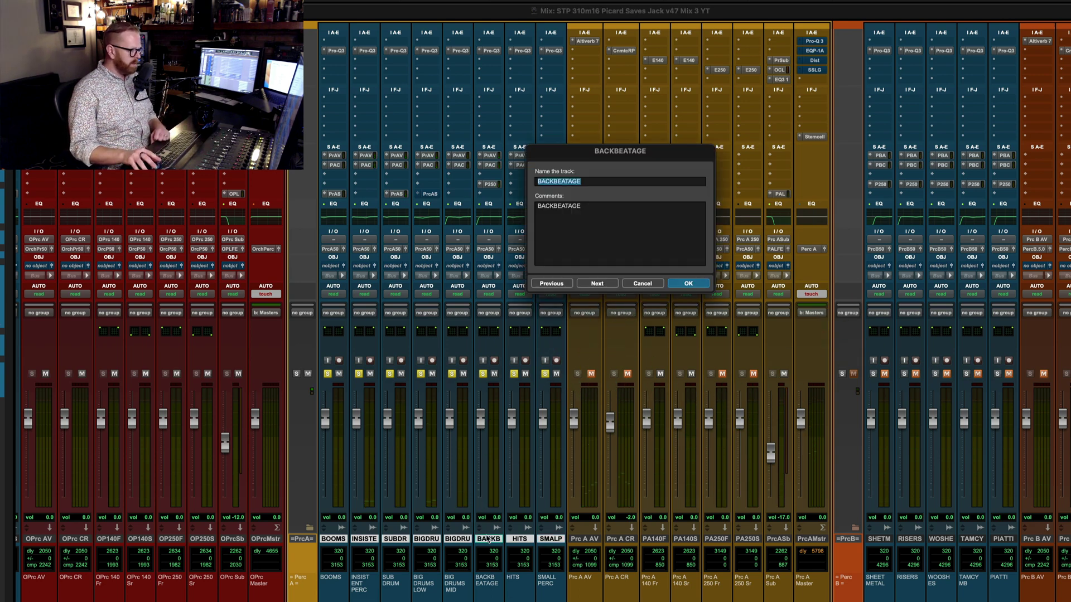
{"action": "left_click", "coordinate": [642, 284]}
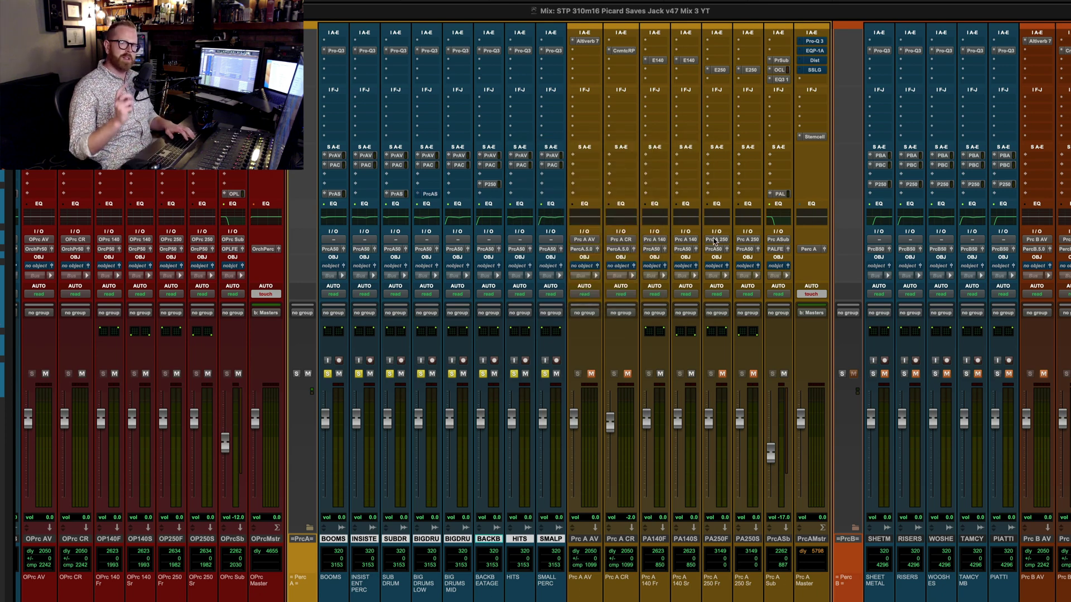
{"action": "key", "text": "super+equal"}
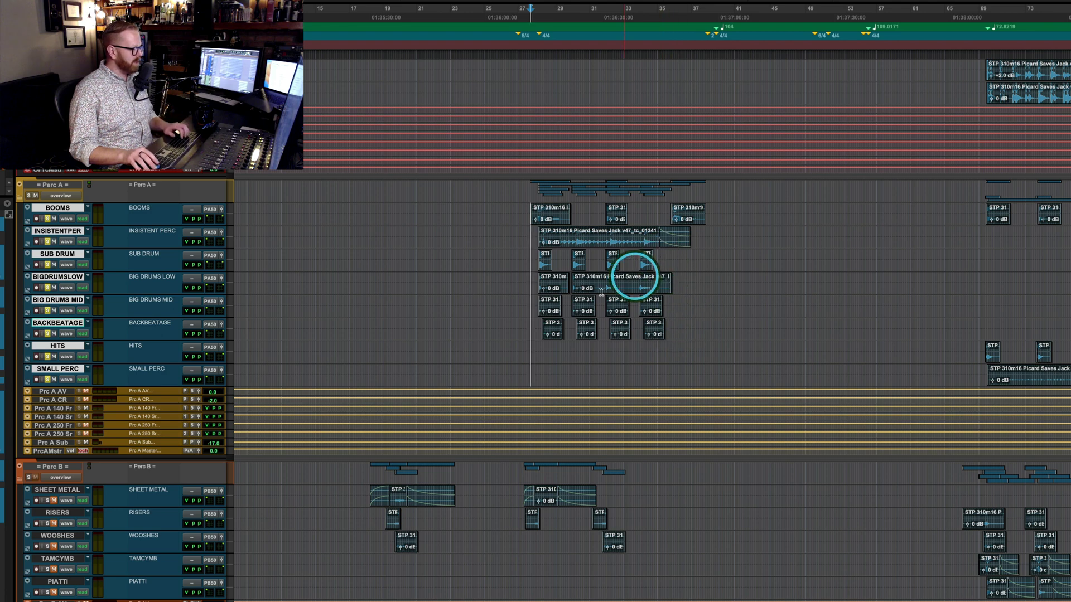
{"action": "key", "text": "super+equal"}
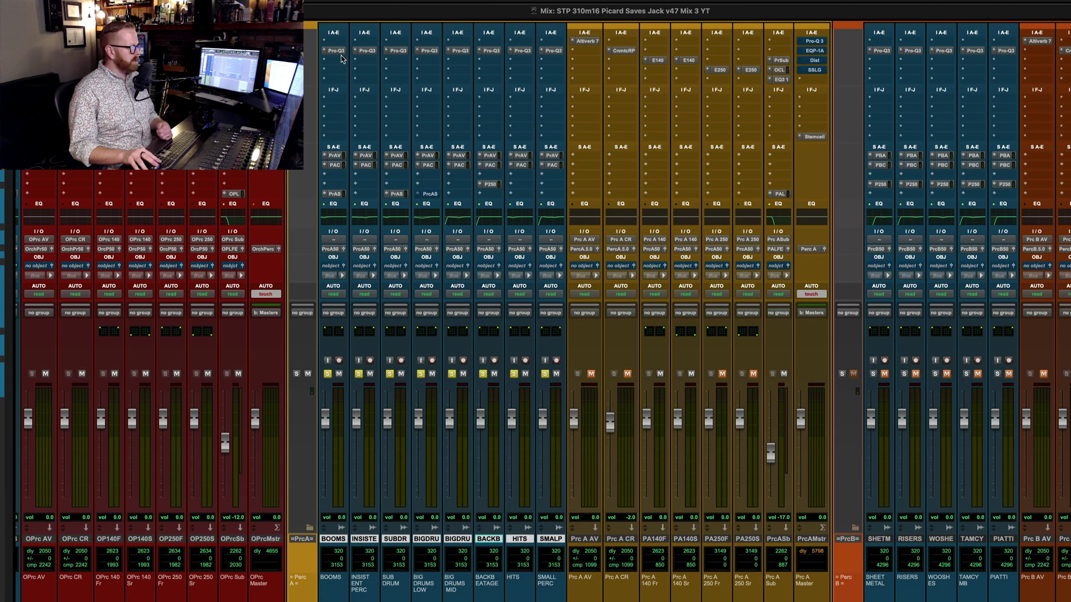
- Review the Pro-Q 3 curves on SUB DRUM, BIG DRUMS LOW, BIG DRUMS MID, BACKBEATAGE, HITS and SMALL PERC, closing the EQ when done
{"action": "left_click", "coordinate": [398, 53]}
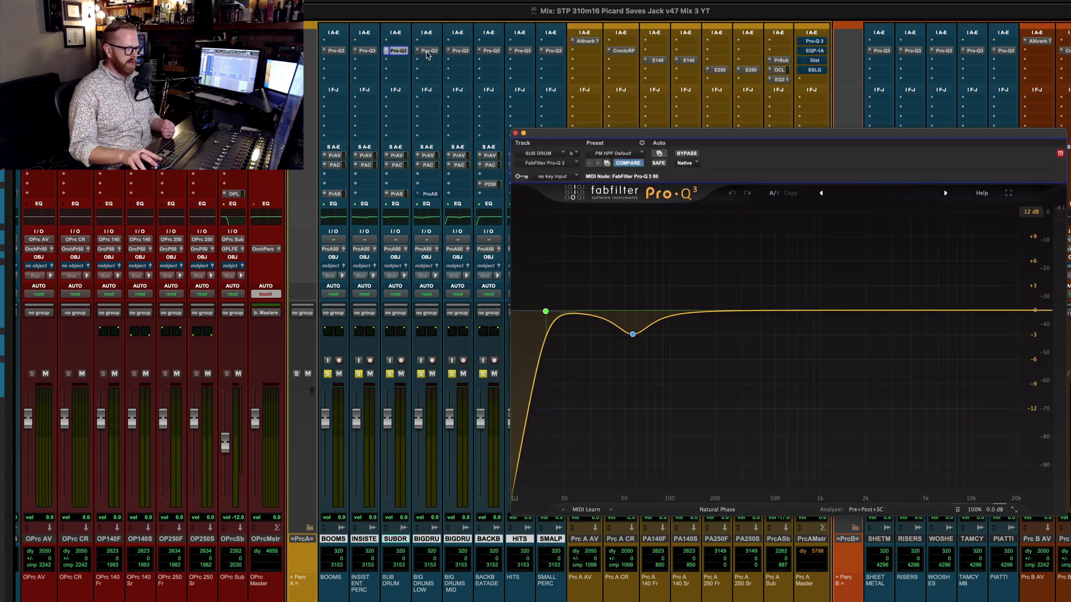
{"action": "left_click", "coordinate": [427, 52]}
{"action": "mouse_move", "coordinate": [719, 341]}
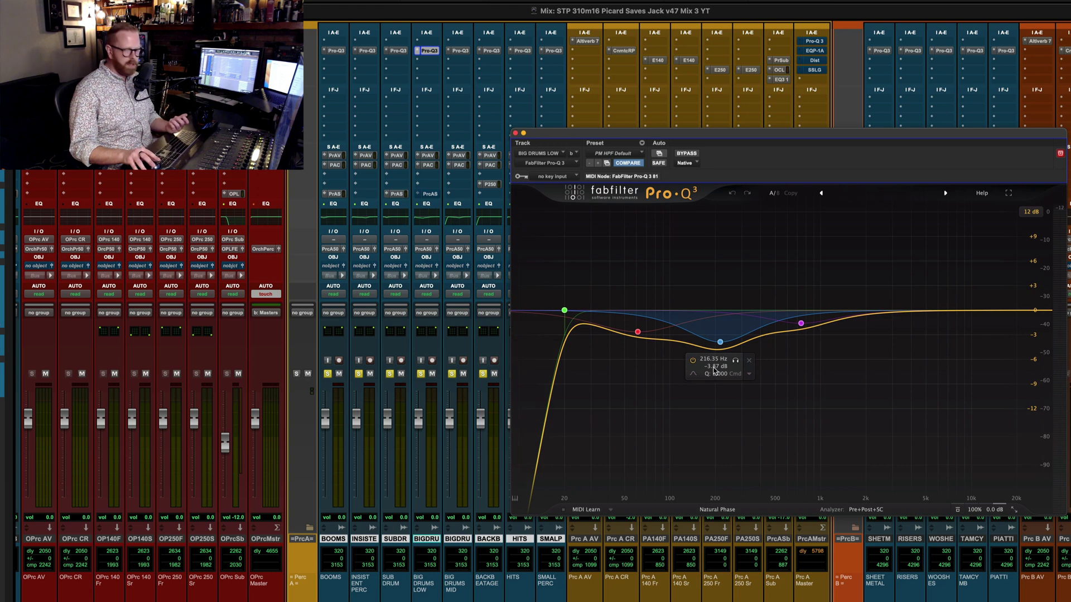
{"action": "left_click", "coordinate": [462, 52]}
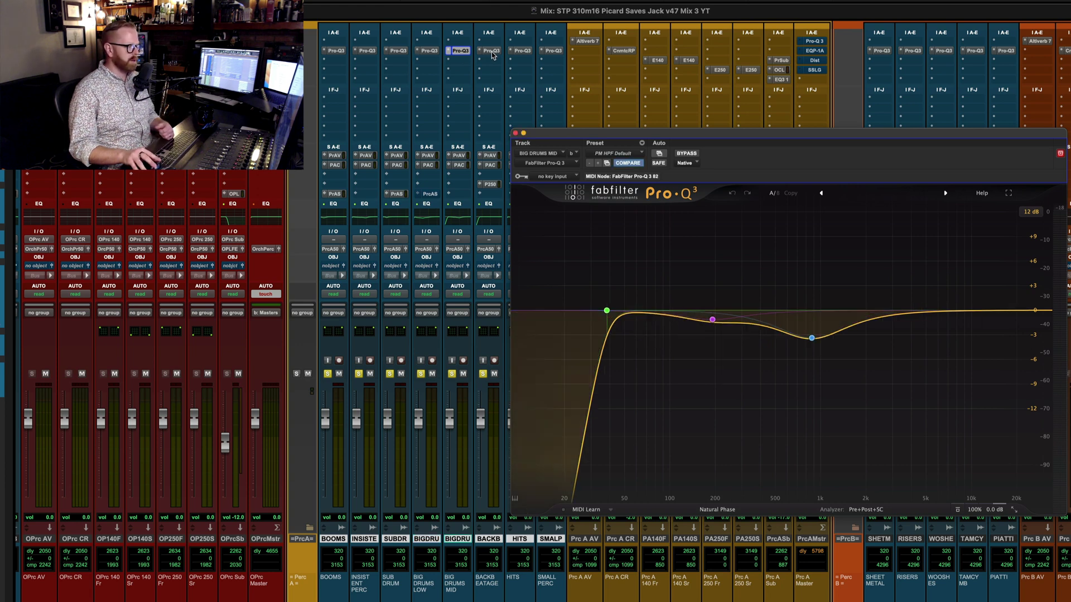
{"action": "left_click", "coordinate": [491, 52]}
{"action": "left_click", "coordinate": [522, 50]}
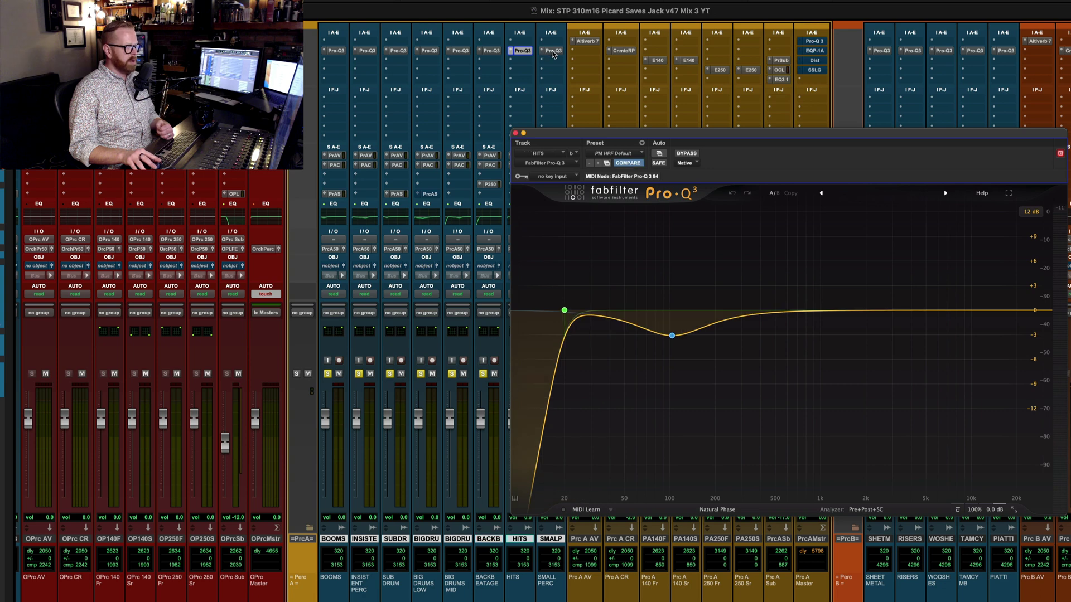
{"action": "left_click", "coordinate": [553, 51]}
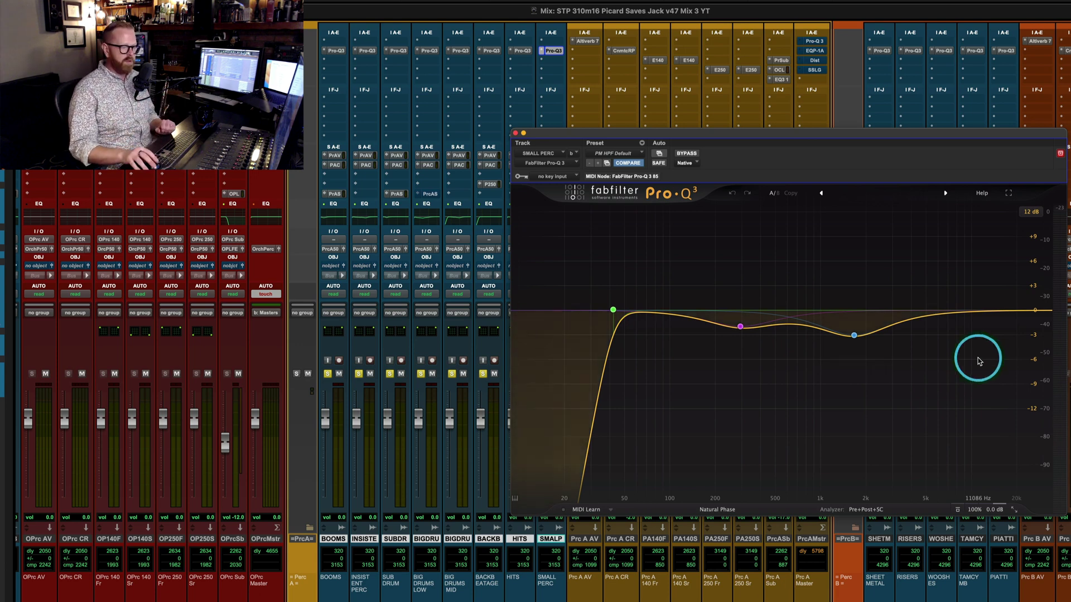
{"action": "left_click", "coordinate": [514, 134]}
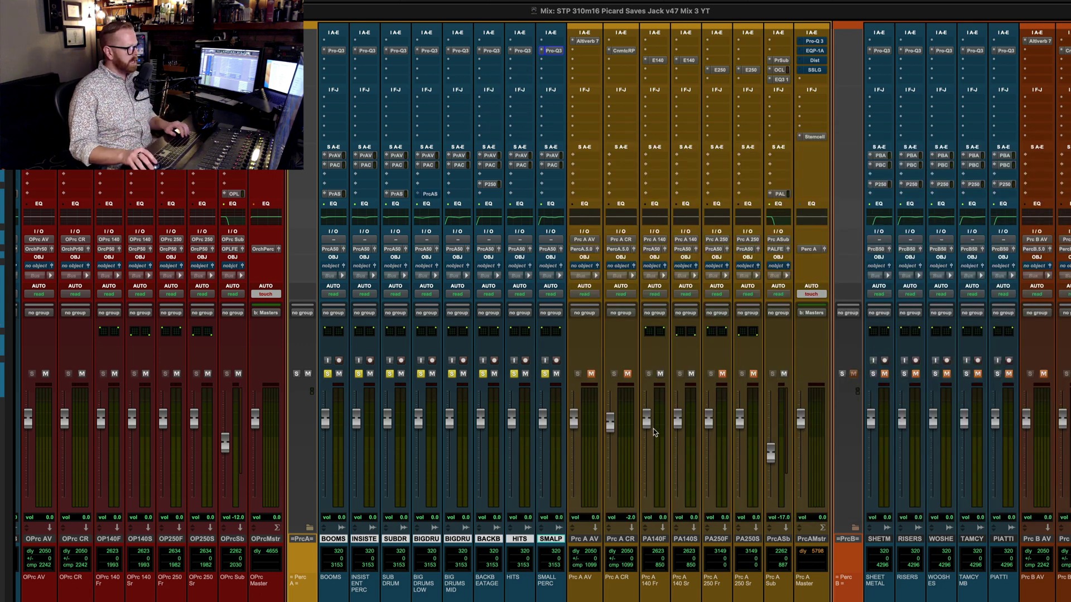
- Audition the soloed Perc A tracks in the Mix window and check their clips in the Edit window
{"action": "key", "text": "space"}
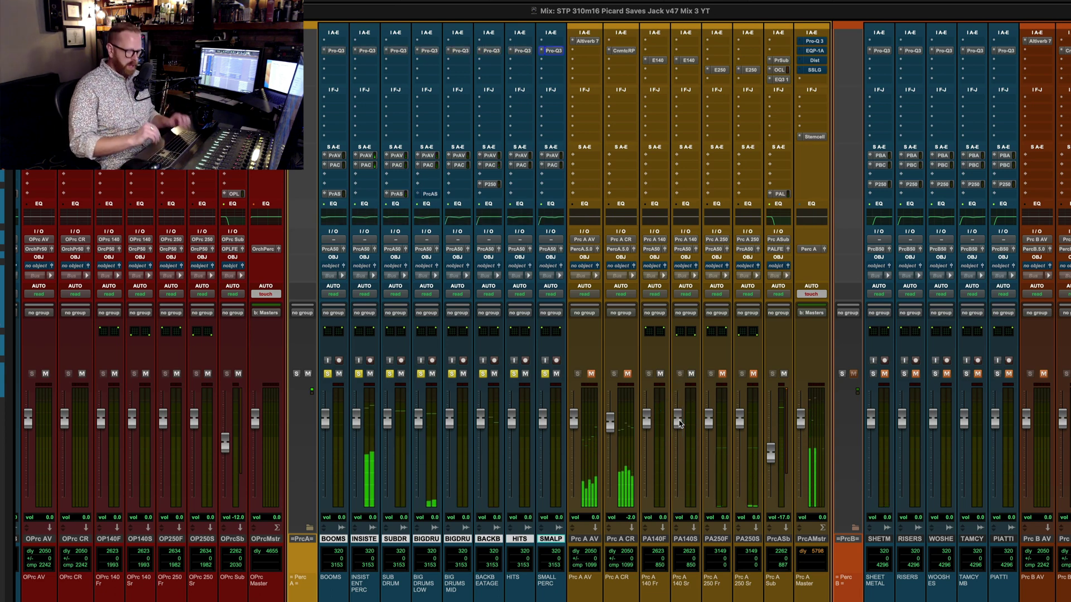
{"action": "key", "text": "super+equal"}
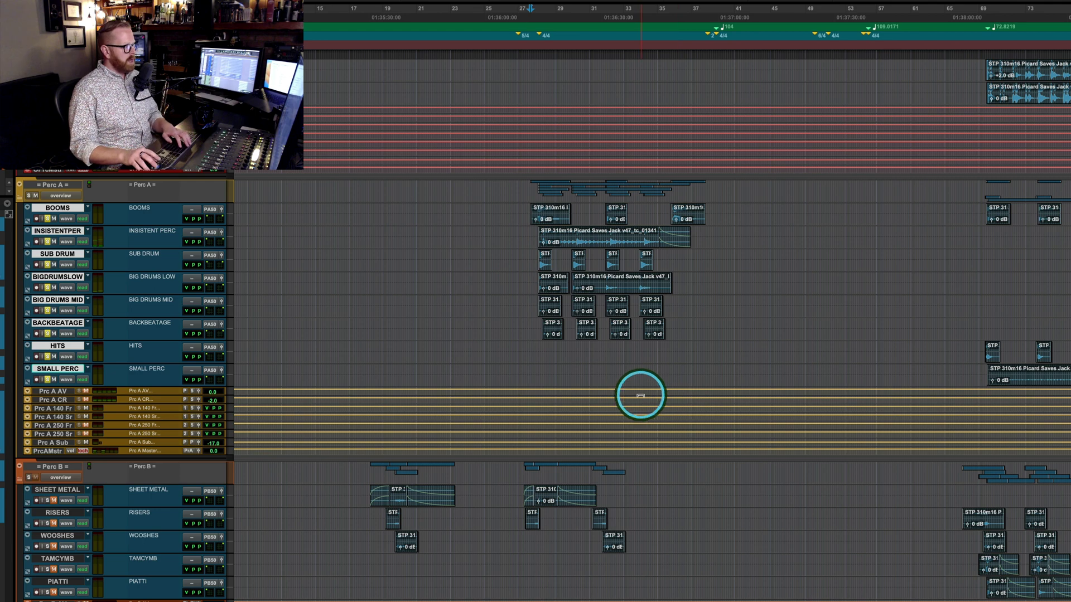
{"action": "key", "text": "super+equal"}
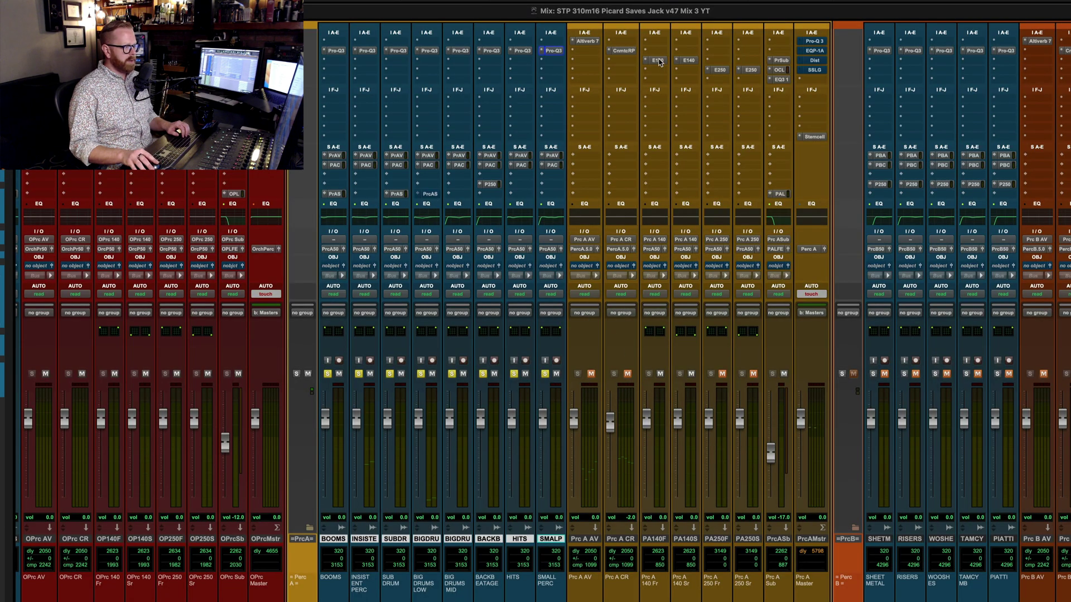
- Review the Cinematic Rooms reverb on Prc A CR and the Altiverb 7 on Prc A AV, closing the plug-in when done
{"action": "left_click", "coordinate": [630, 51]}
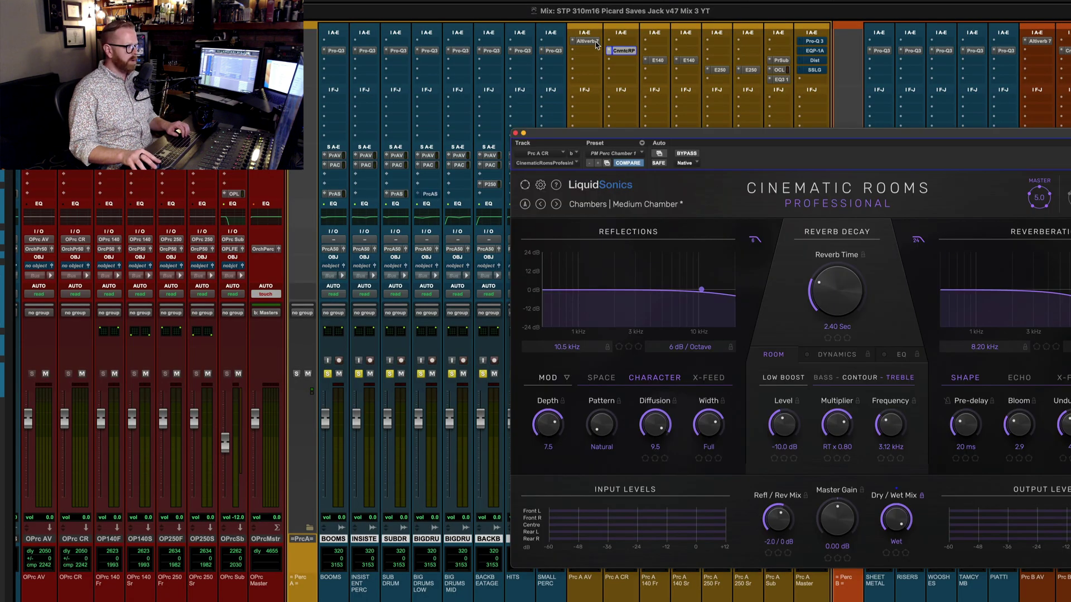
{"action": "left_click", "coordinate": [598, 42]}
{"action": "left_click", "coordinate": [515, 134]}
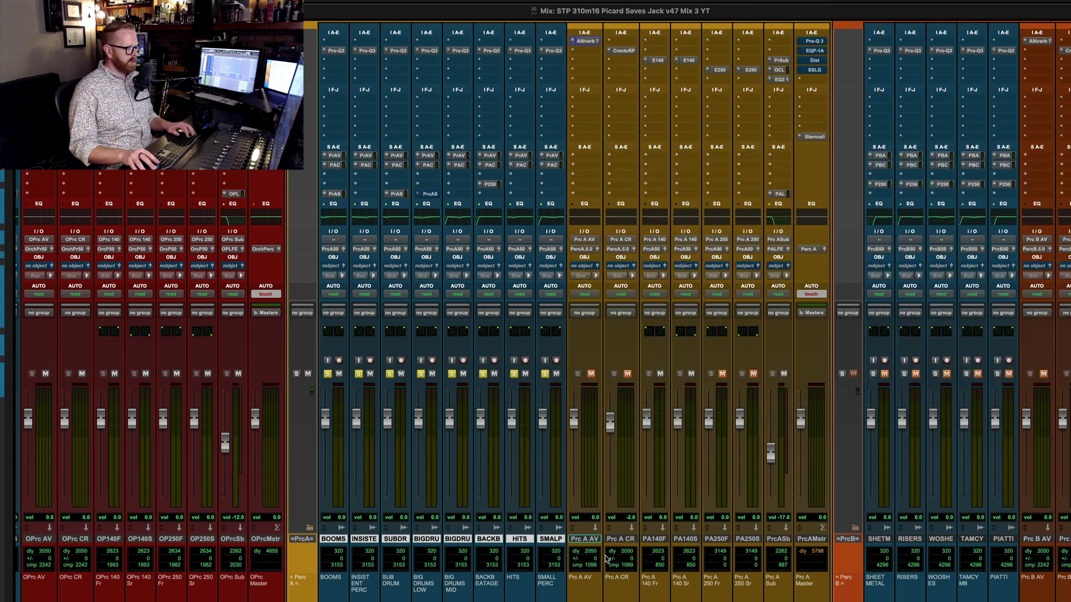
- Select the Prc A AV and Prc A CR reverb returns together and unmute them
{"action": "left_click", "coordinate": [615, 540]}
{"action": "left_click", "coordinate": [591, 540], "text": "shift"}
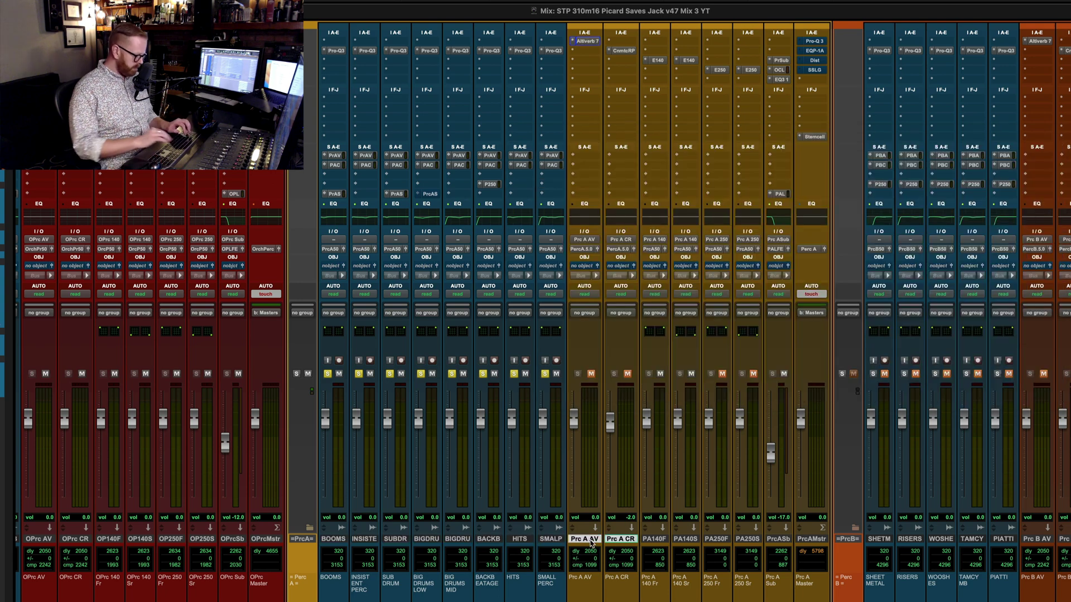
{"action": "key", "text": "shift+m"}
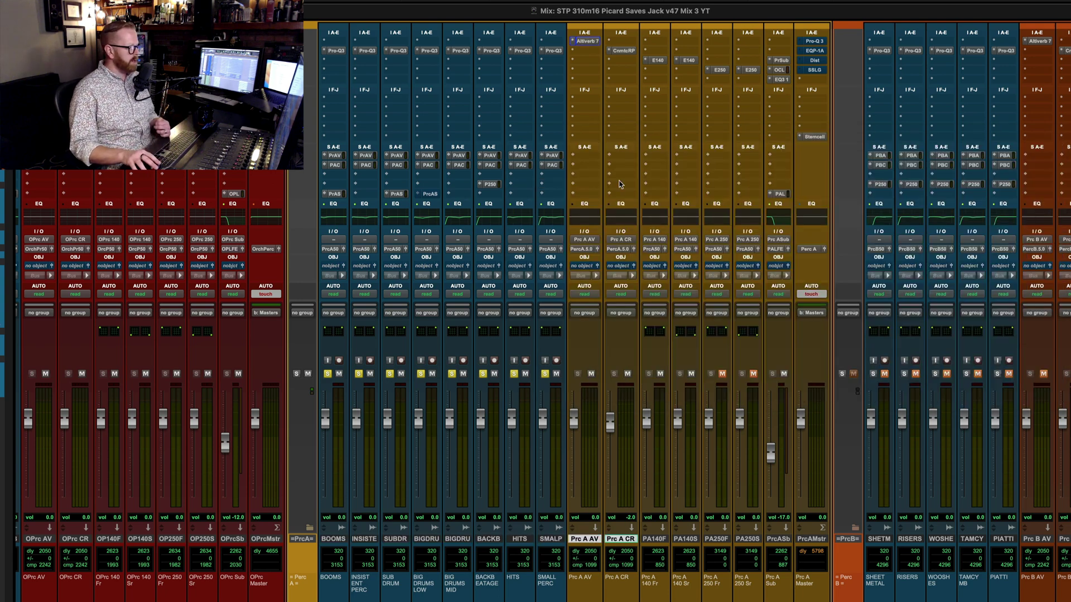
- Review the BACKBEATAGE send to Prc A 250 and compare the EMT 250 settings on Prc A 250 Fr and Prc A 250 Sr, closing the plug-in
{"action": "left_click", "coordinate": [489, 185]}
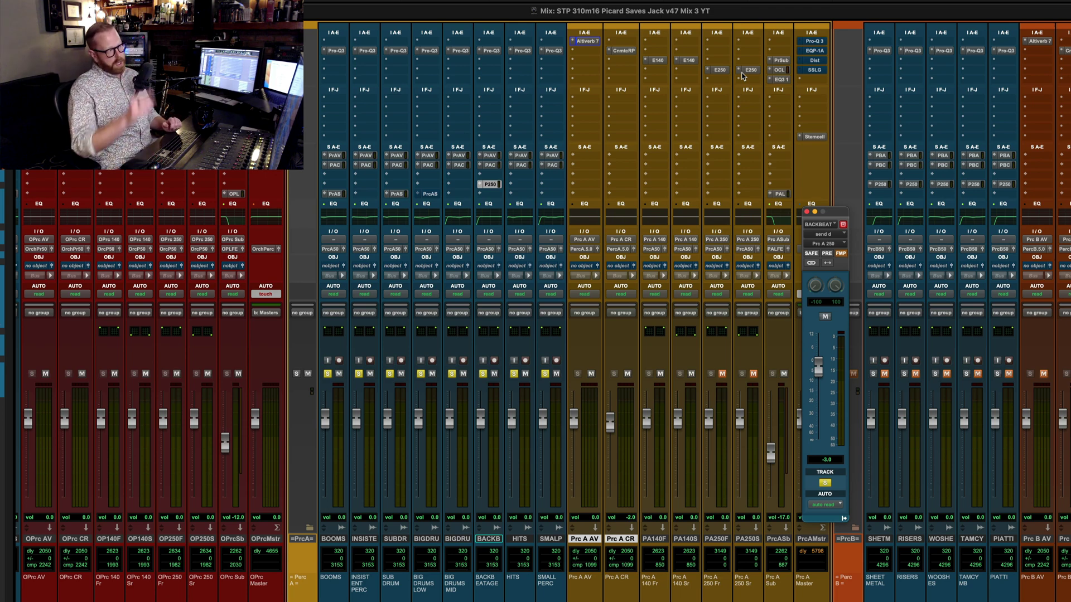
{"action": "left_click_drag", "start_coordinate": [743, 77], "coordinate": [757, 84]}
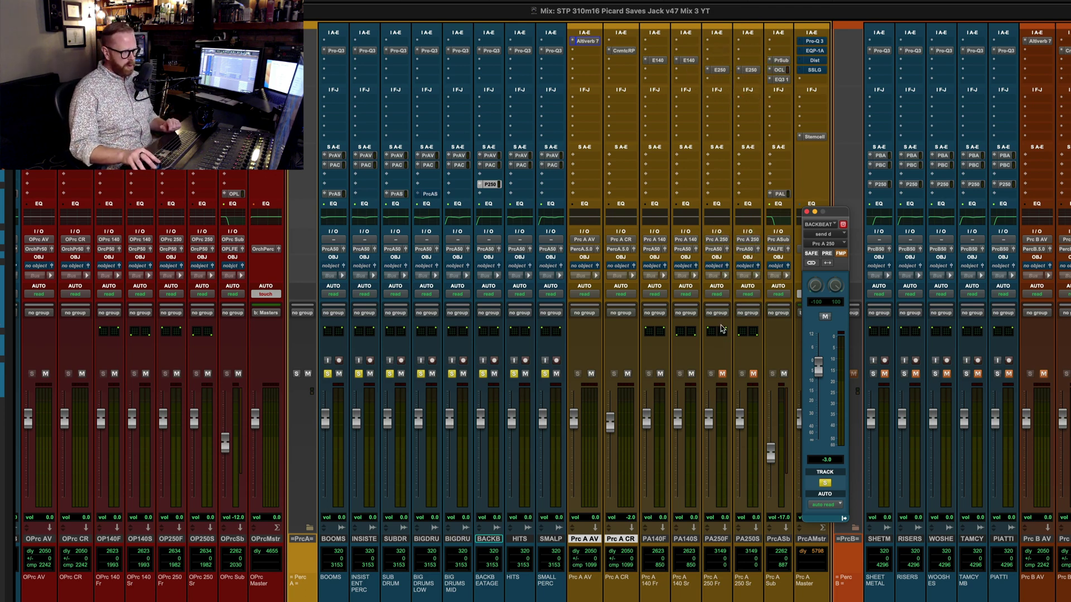
{"action": "left_click", "coordinate": [721, 71]}
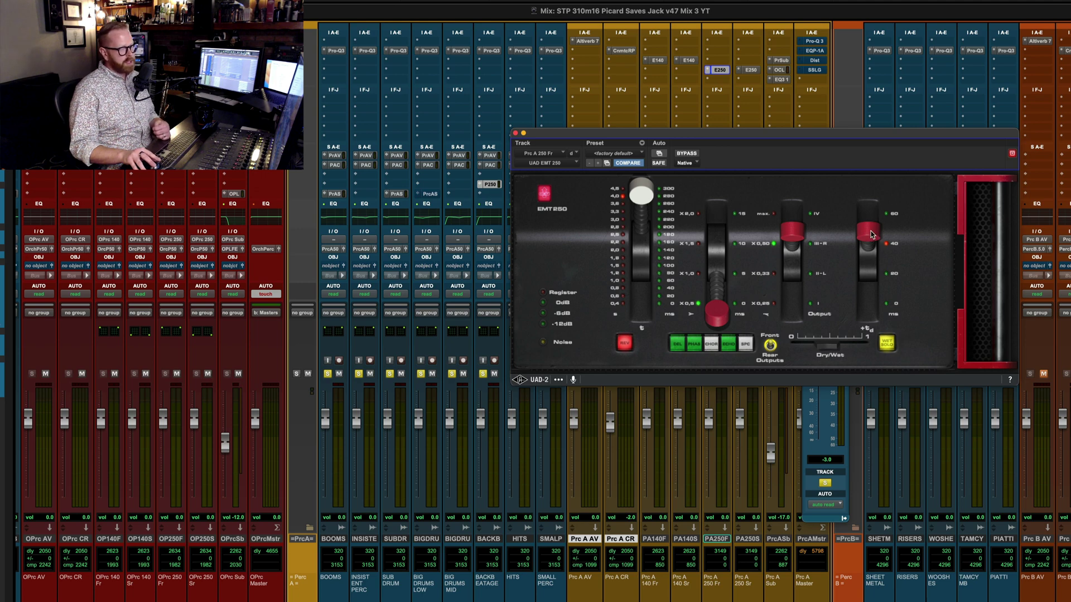
{"action": "left_click", "coordinate": [748, 70]}
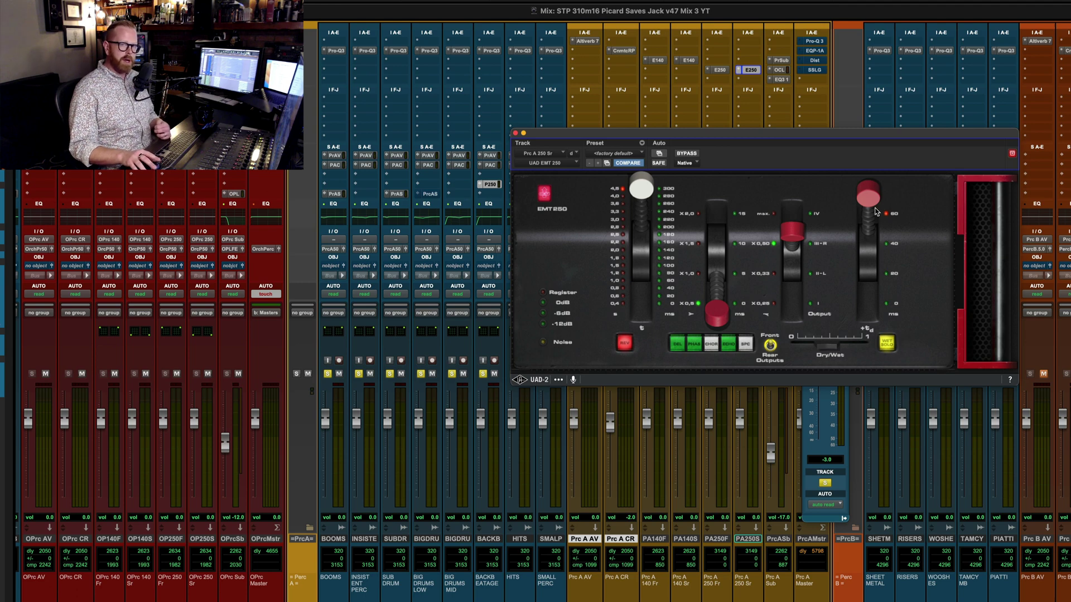
{"action": "left_click_drag", "start_coordinate": [790, 285], "coordinate": [779, 260]}
{"action": "left_click", "coordinate": [721, 71]}
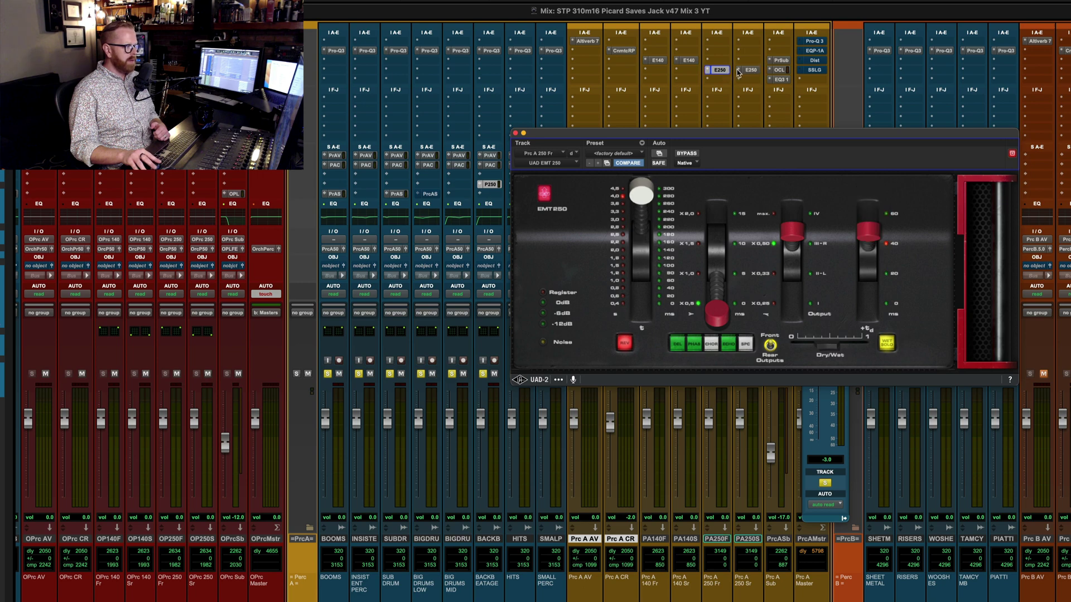
{"action": "left_click", "coordinate": [749, 71]}
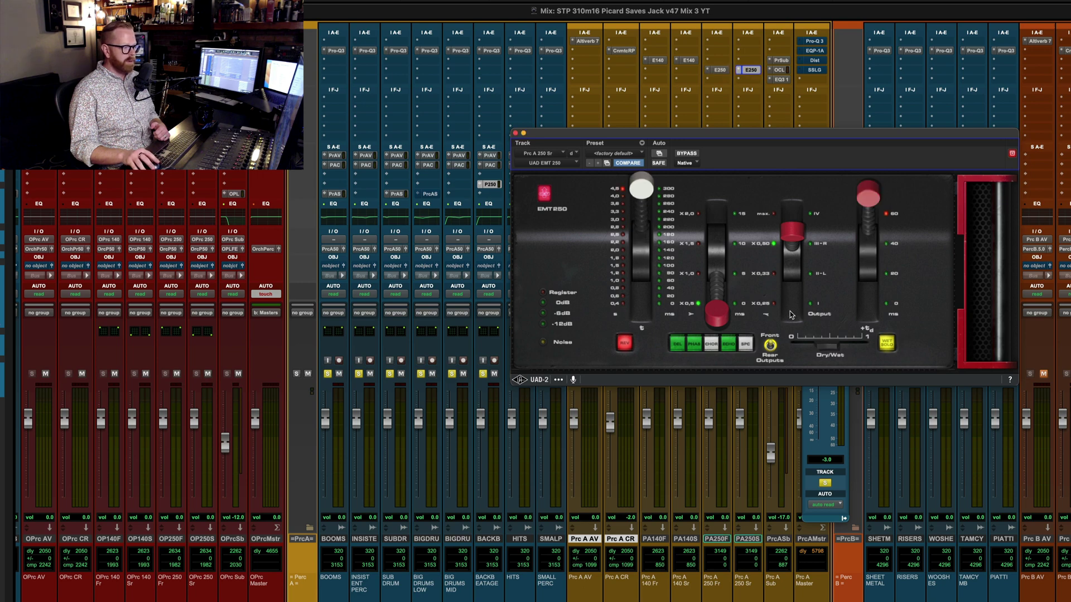
{"action": "left_click", "coordinate": [769, 347]}
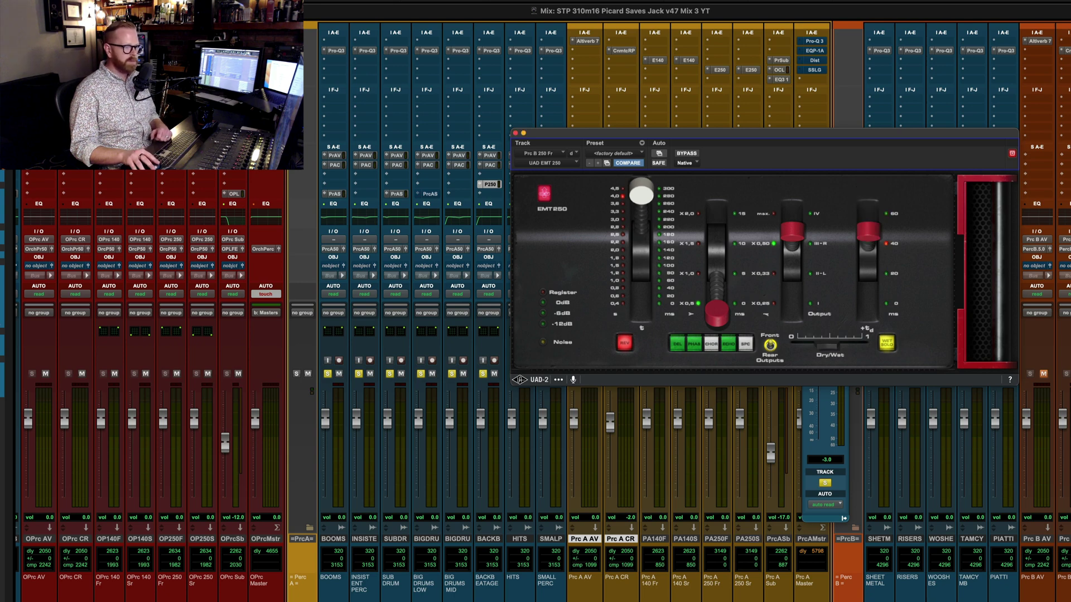
{"action": "left_click", "coordinate": [752, 69]}
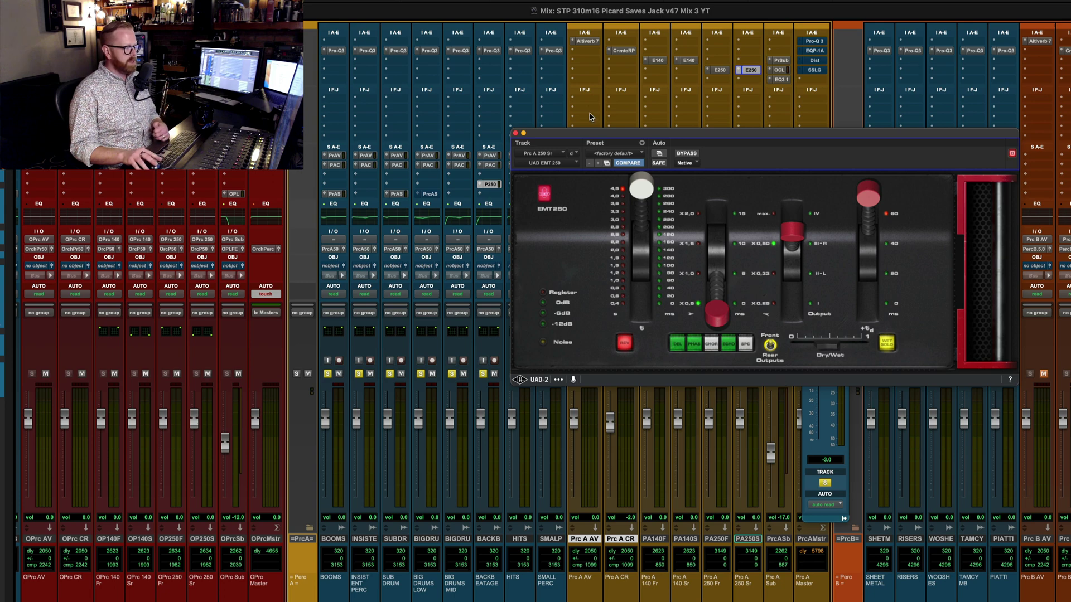
{"action": "left_click", "coordinate": [838, 242]}
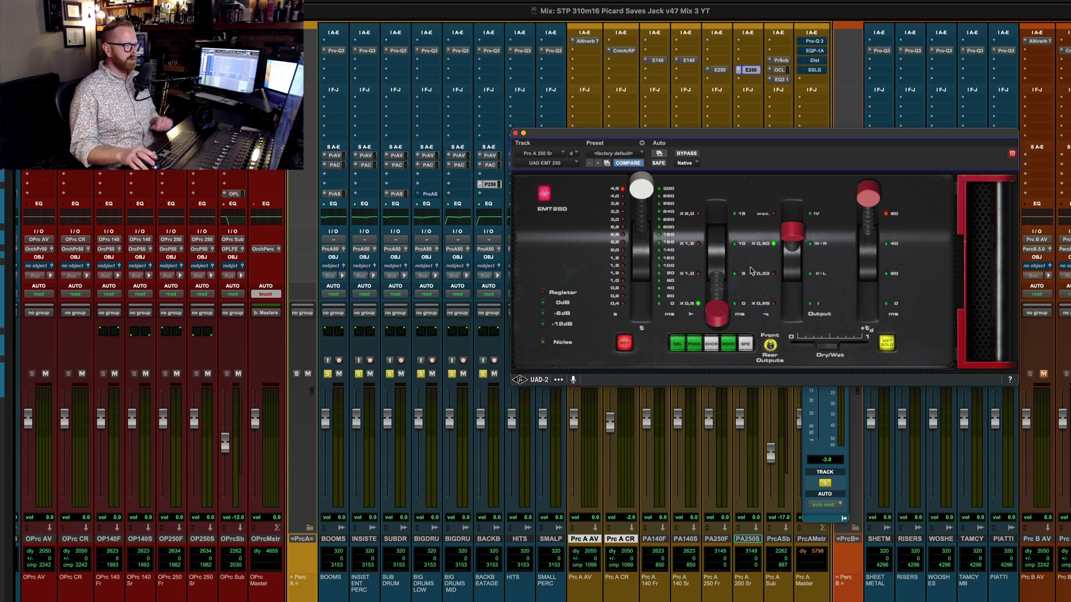
{"action": "left_click", "coordinate": [515, 133]}
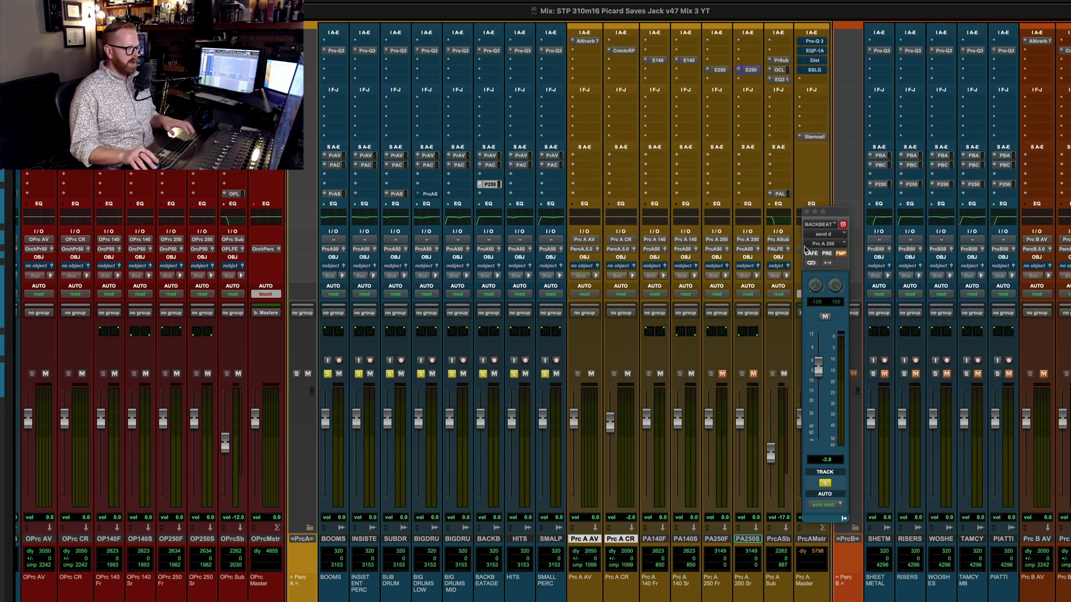
- Unmute the Prc A 250 Fr and Prc A 250 Sr returns and audition the Perc A stems while following playback in the Edit window
{"action": "left_click", "coordinate": [723, 375]}
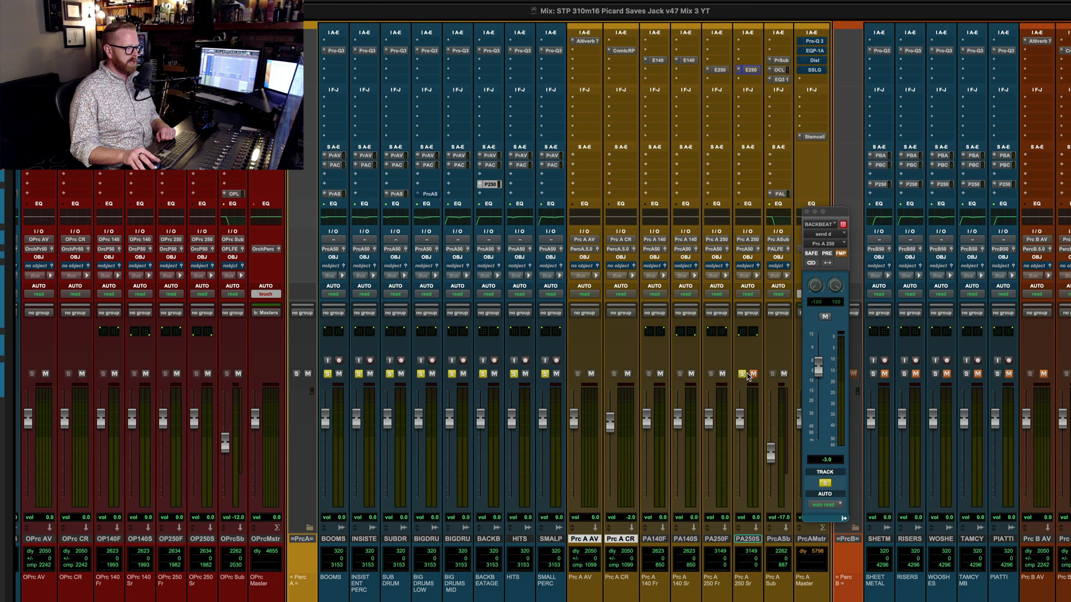
{"action": "left_click", "coordinate": [744, 375]}
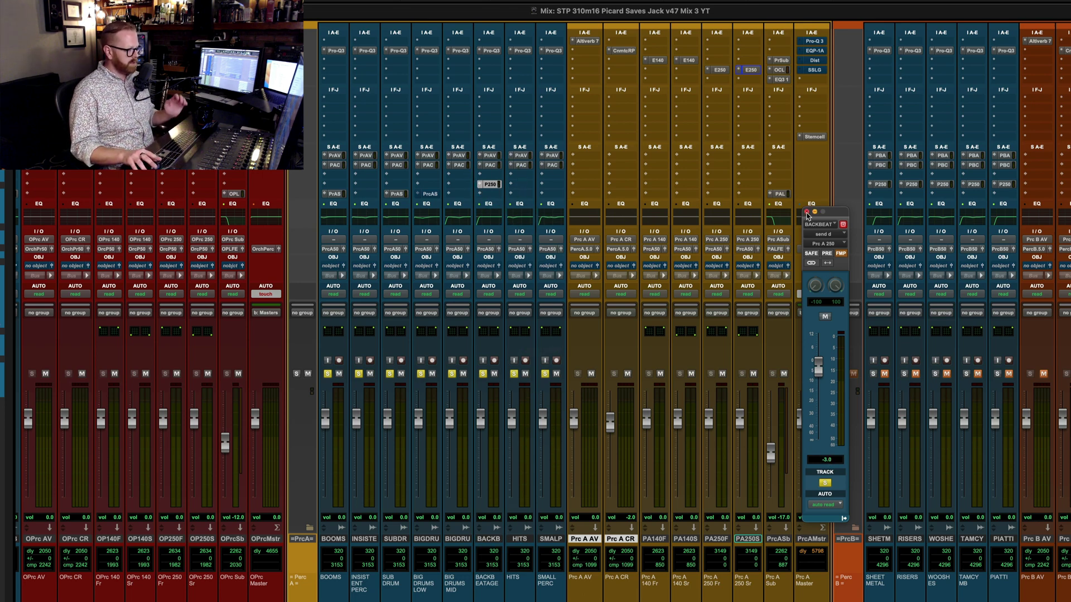
{"action": "key", "text": "space"}
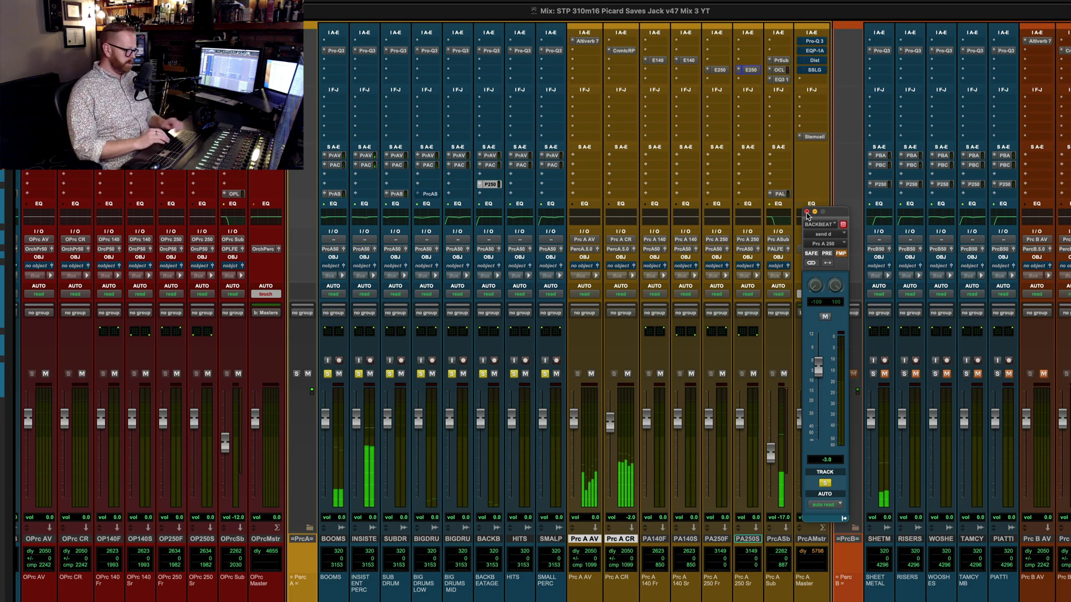
{"action": "key", "text": "super+equal"}
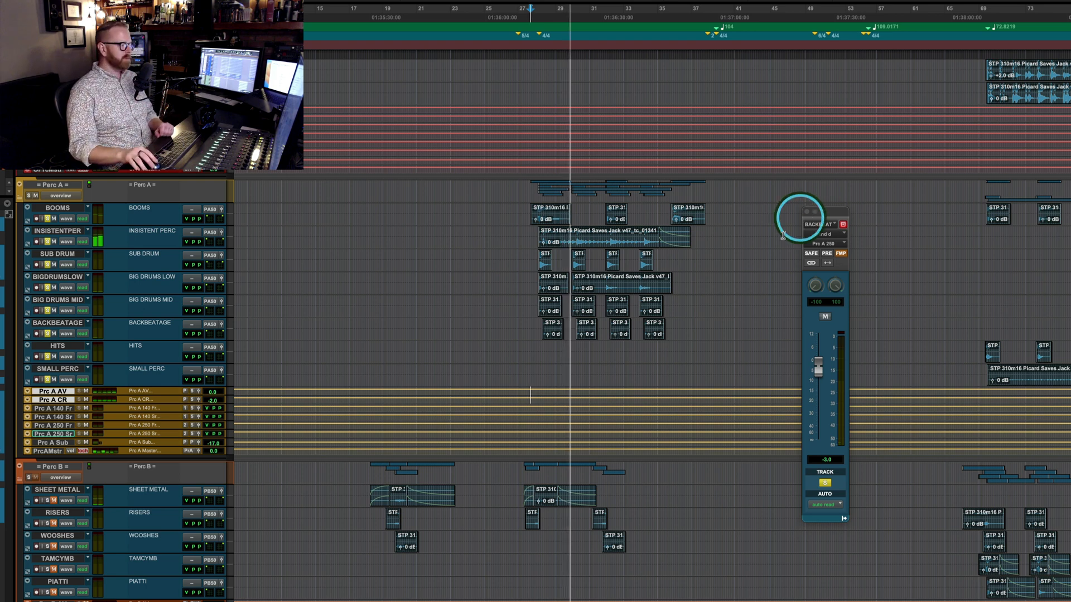
{"action": "left_click", "coordinate": [755, 310]}
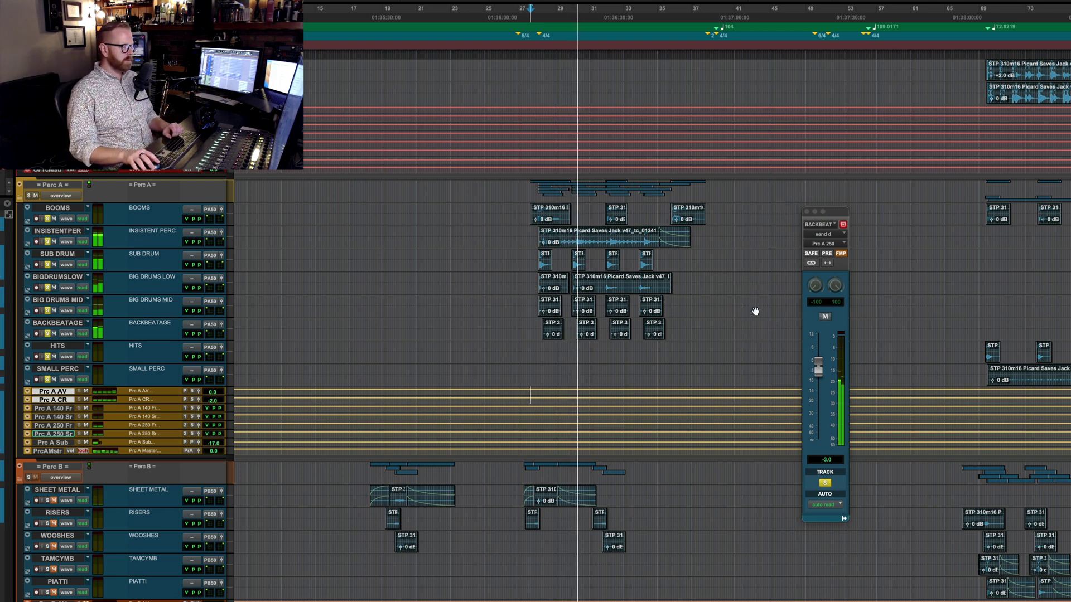
{"action": "left_click", "coordinate": [693, 316]}
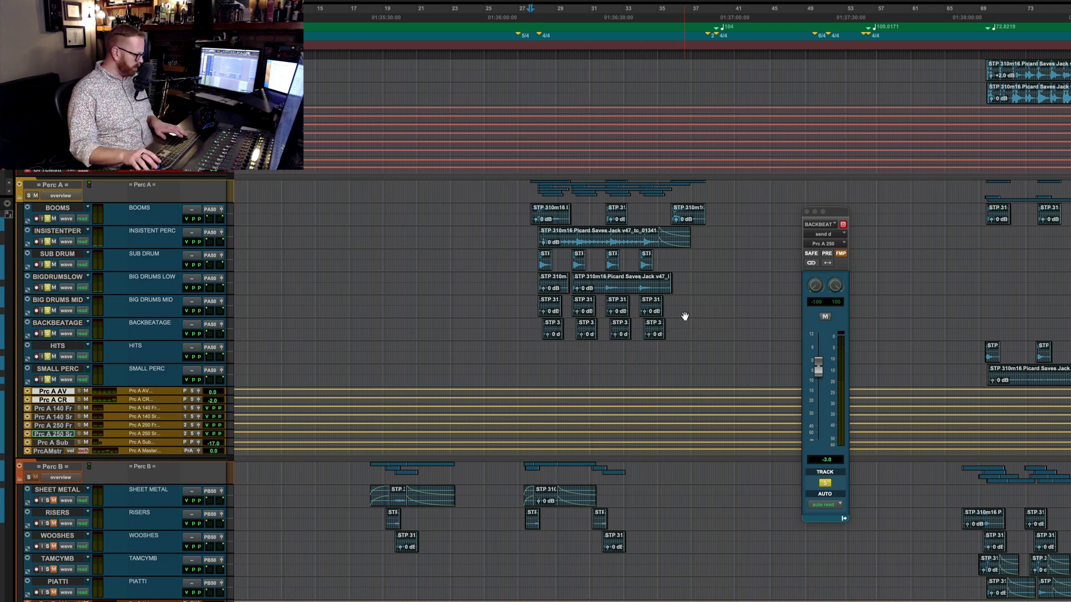
- Clear the Perc A solos, select across the Perc B tracks from SHEET METAL to PIATTI and move to the start of their next clip
{"action": "scroll", "coordinate": [616, 361], "scroll_direction": "down", "scroll_amount": 5}
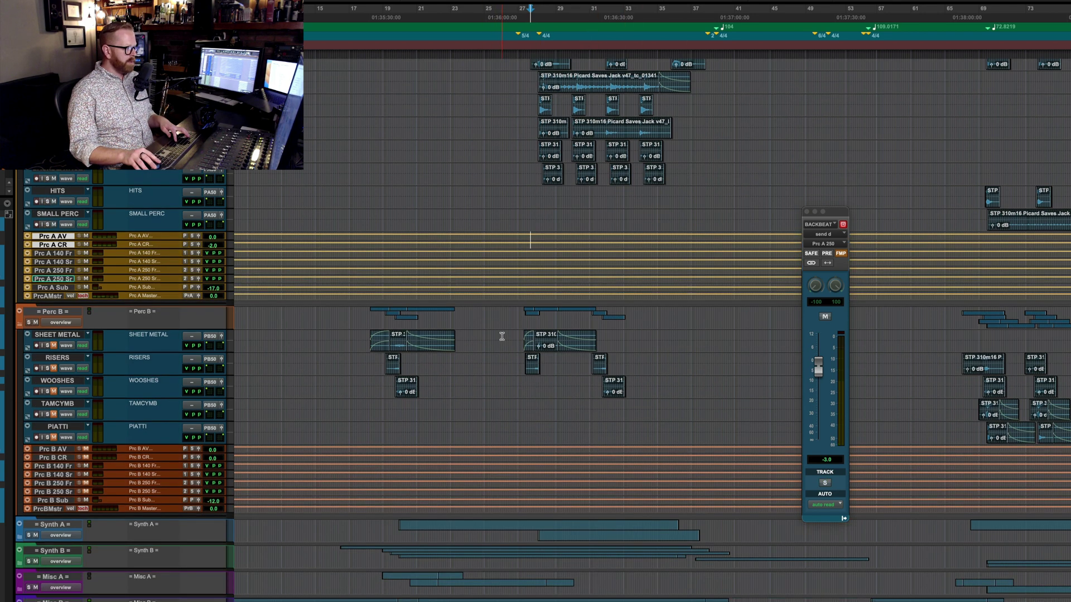
{"action": "left_click_drag", "start_coordinate": [506, 331], "coordinate": [508, 441]}
{"action": "key", "text": "alt+k"}
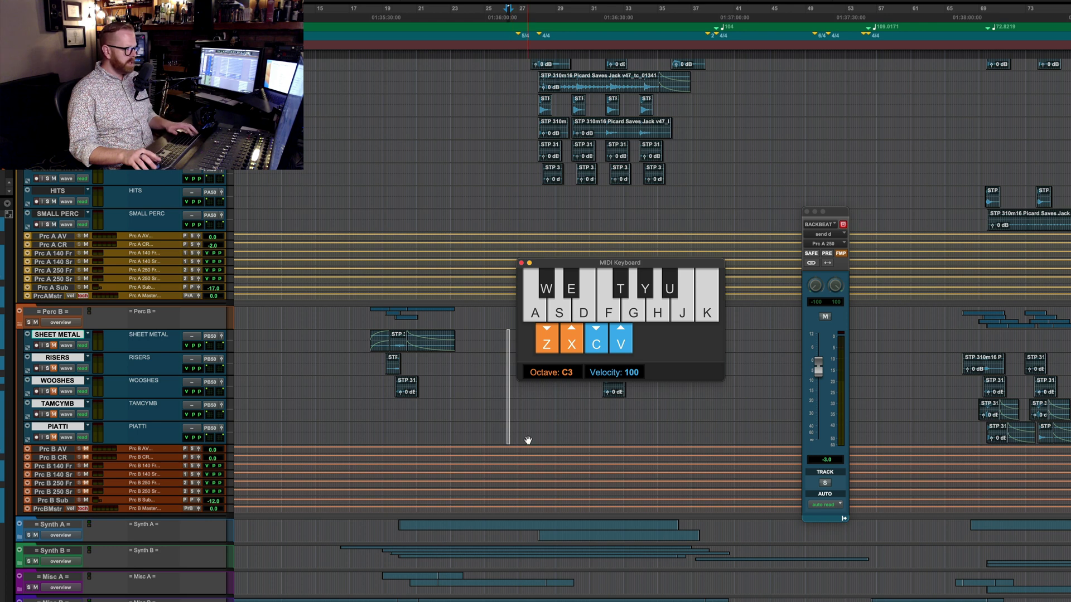
{"action": "left_click", "coordinate": [522, 263]}
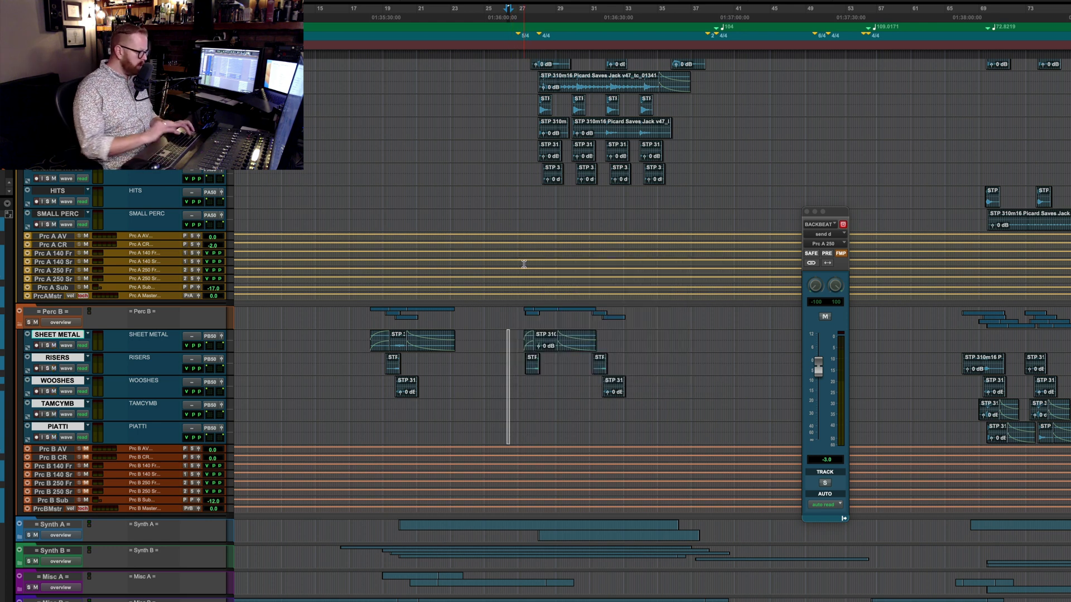
{"action": "key", "text": "space"}
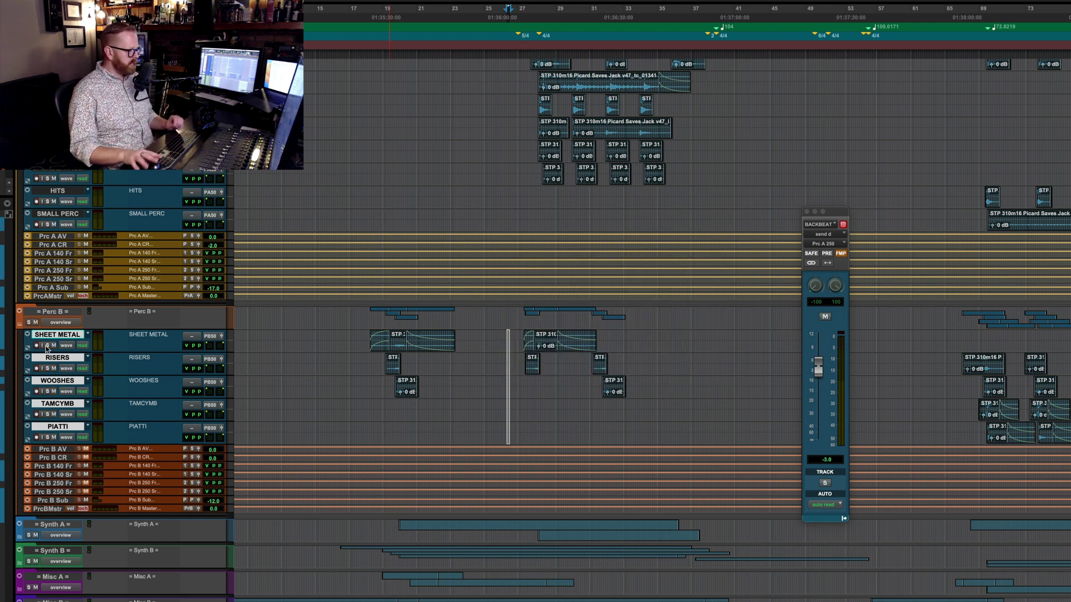
{"action": "key", "text": "Tab"}
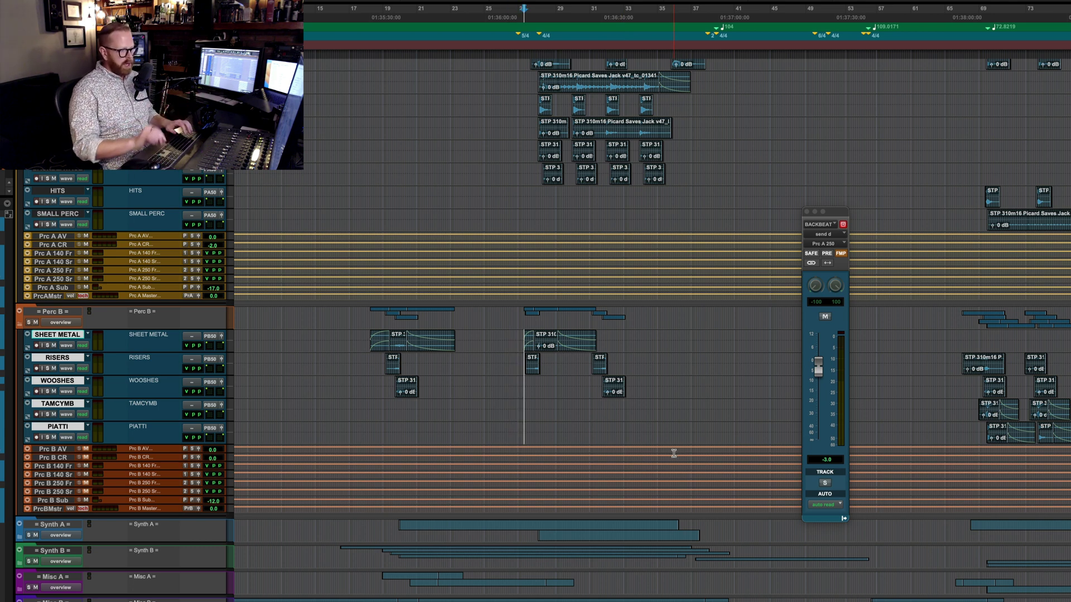
- Place the playback position just before the later Perc B clips, solo the Perc B folder and audition it in the Mix window, closing the BACKBEATAGE send
{"action": "left_click", "coordinate": [955, 362]}
{"action": "left_click", "coordinate": [954, 334]}
{"action": "left_click", "coordinate": [959, 316]}
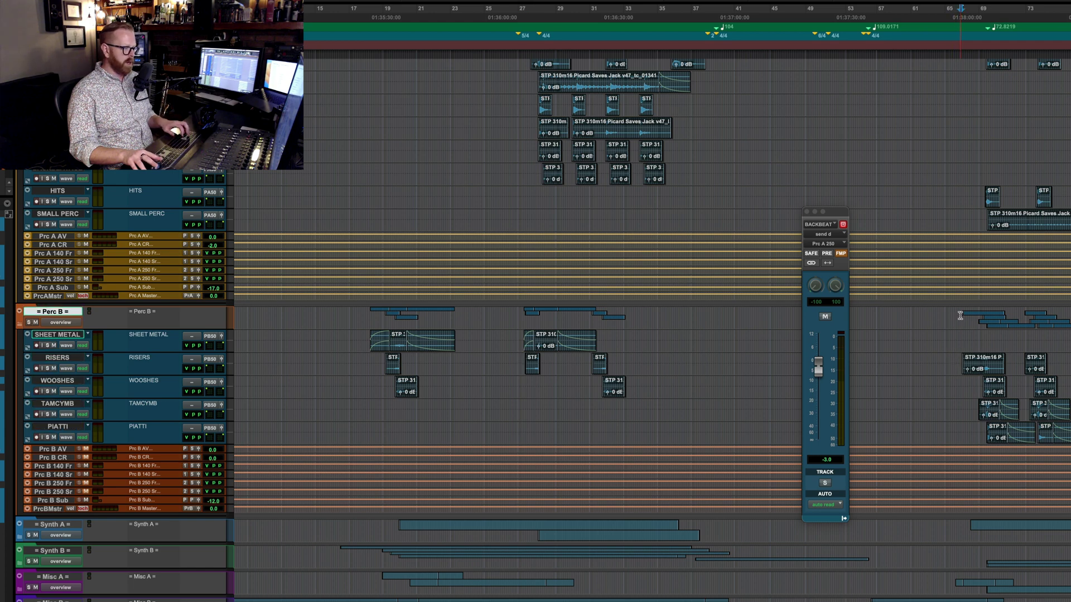
{"action": "key", "text": "shift+s"}
{"action": "key", "text": "super+equal"}
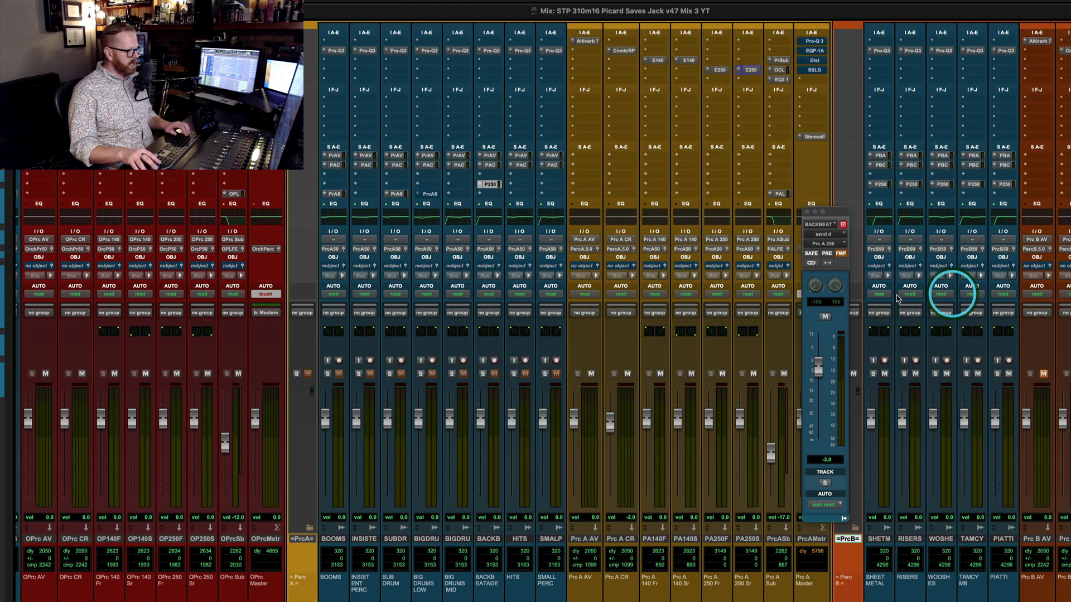
{"action": "left_click", "coordinate": [808, 212]}
{"action": "scroll", "coordinate": [1019, 331], "scroll_direction": "right", "scroll_amount": 5}
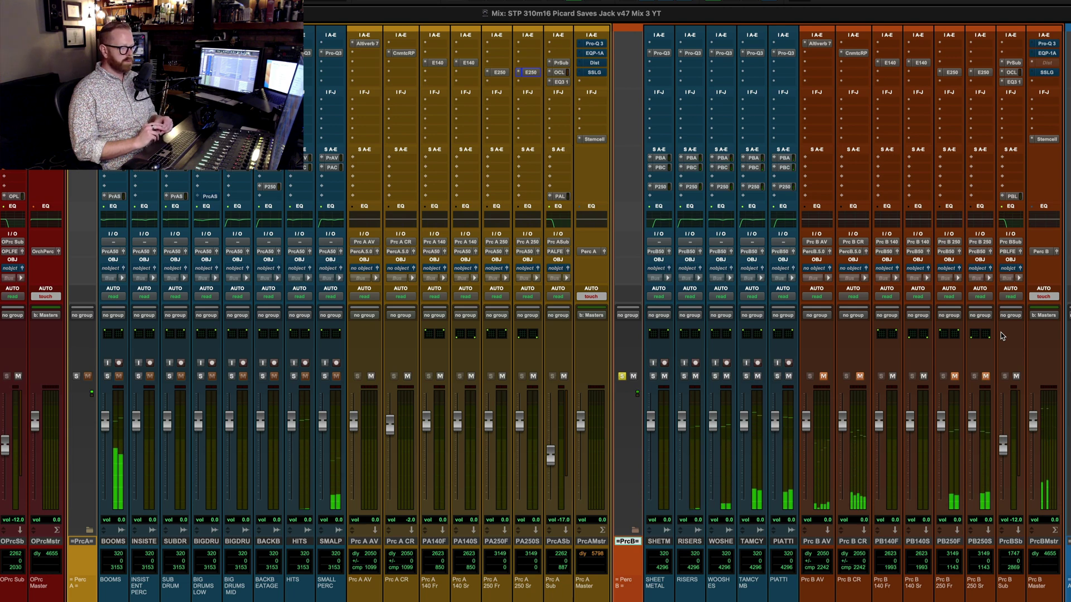
{"action": "left_click", "coordinate": [997, 320]}
- Review the Pro-Q 3 curves on the Perc B tracks from SHEET METAL to PIATTI, closing the EQ when done
{"action": "left_click", "coordinate": [661, 53]}
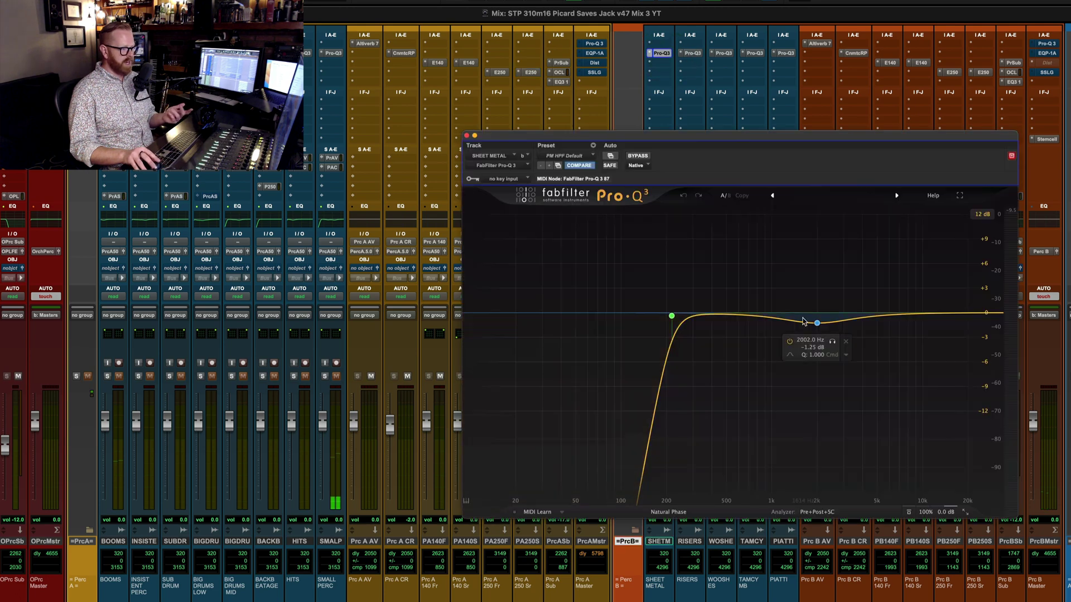
{"action": "left_click", "coordinate": [726, 54]}
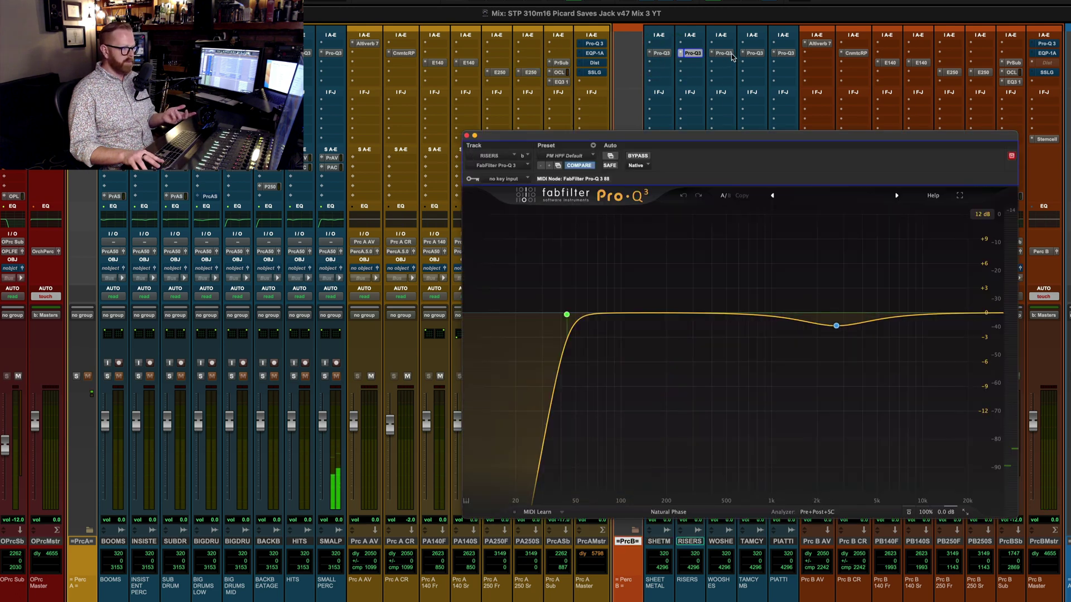
{"action": "left_click", "coordinate": [755, 53]}
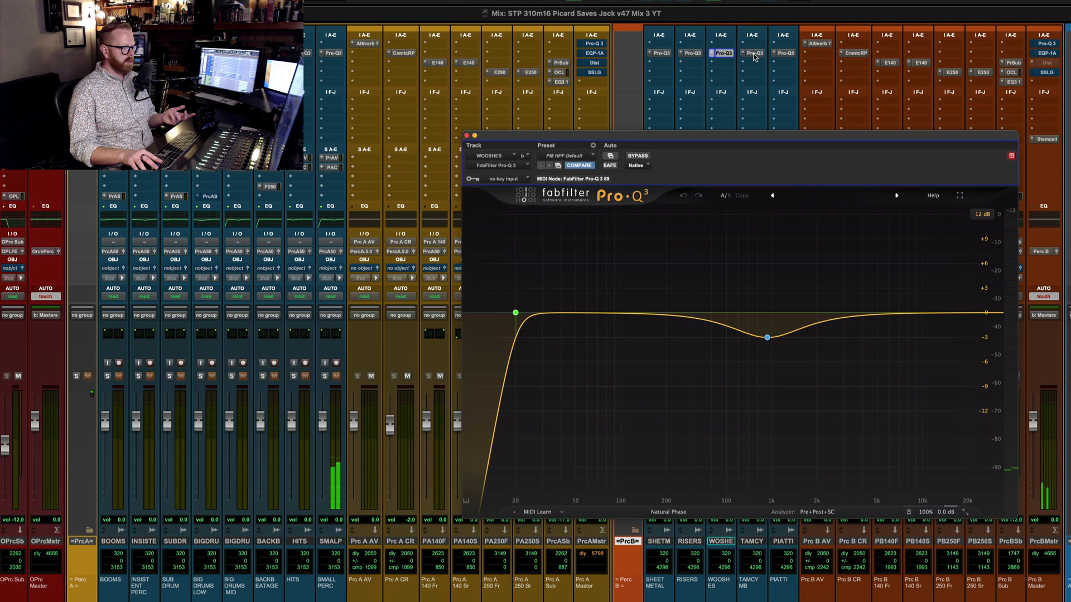
{"action": "left_click", "coordinate": [790, 55]}
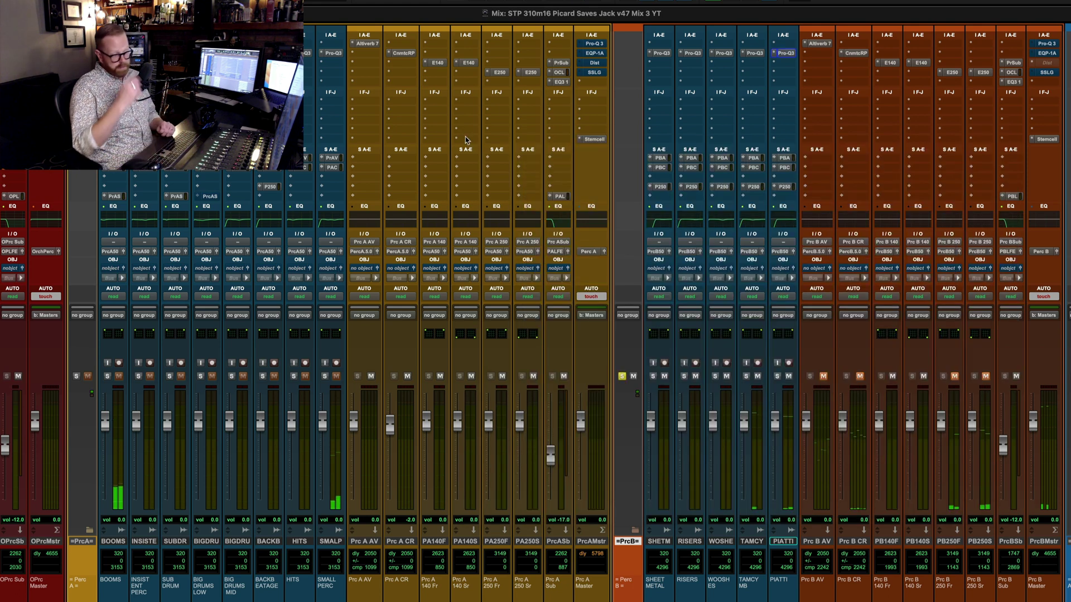
- Recheck the Pro-Q 3 curves on the TAMCYMB, PIATTI and SHEET METAL tracks, closing the EQ when done
{"action": "left_click", "coordinate": [467, 135]}
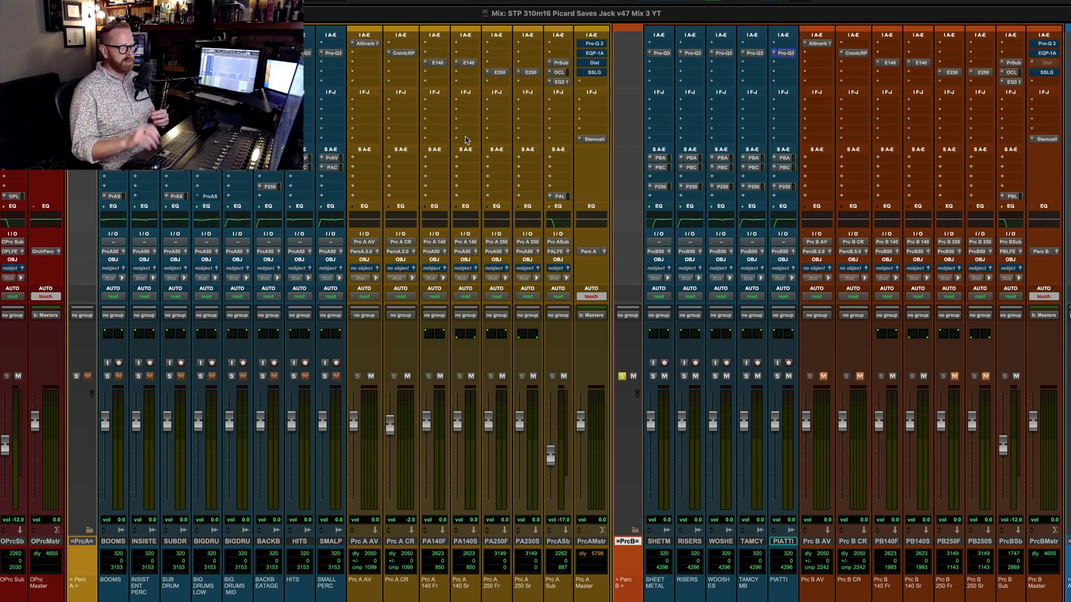
{"action": "left_click", "coordinate": [754, 53]}
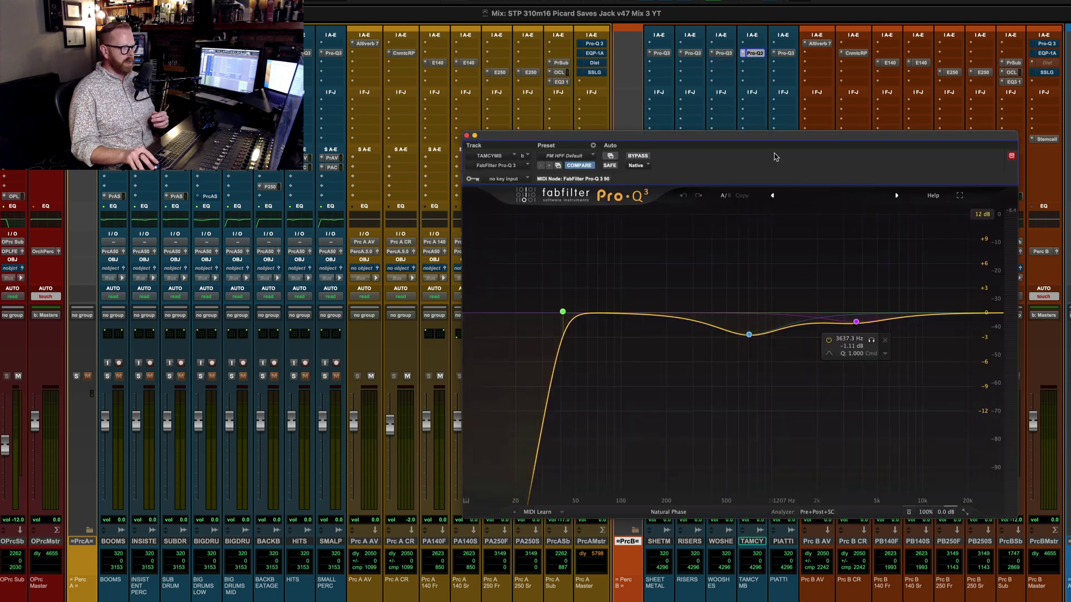
{"action": "left_click", "coordinate": [773, 54]}
{"action": "left_click", "coordinate": [661, 53]}
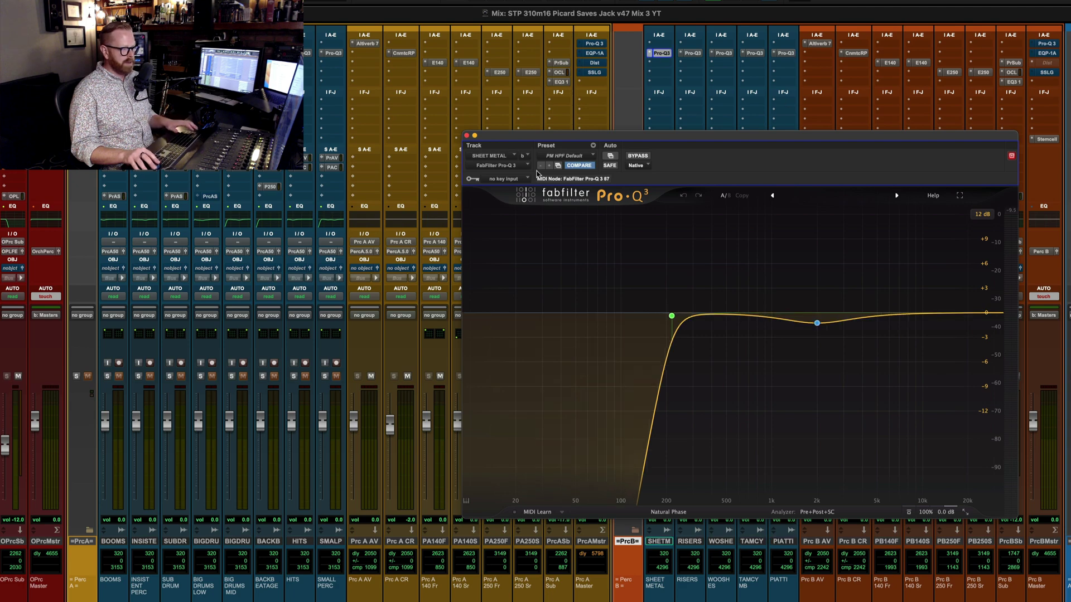
{"action": "key", "text": "super+equal"}
{"action": "left_click", "coordinate": [467, 135]}
{"action": "key", "text": "super+equal"}
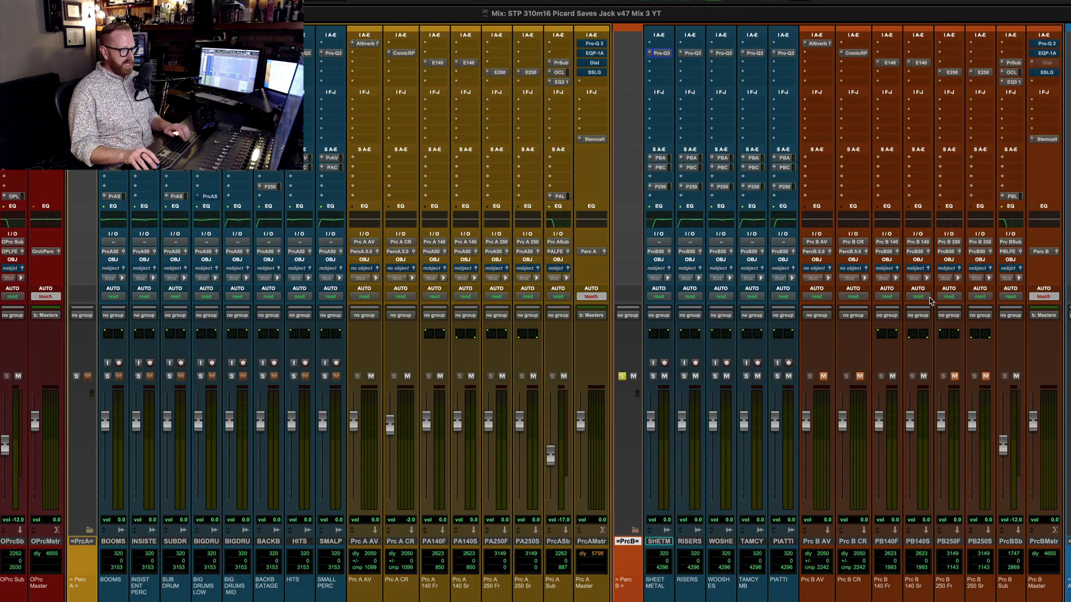
- Review the Perc B reverbs: Cinematic Rooms on Prc B CR, Altiverb 7 on Prc B AV and EMT 250 on Prc B 250 Fr
{"action": "left_click", "coordinate": [859, 54]}
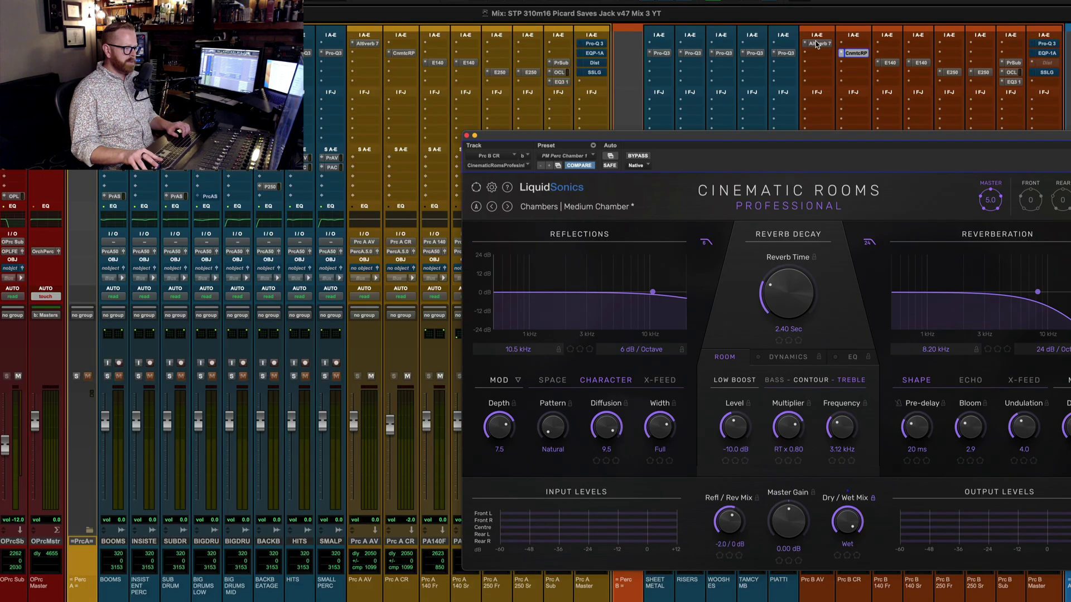
{"action": "left_click", "coordinate": [816, 43]}
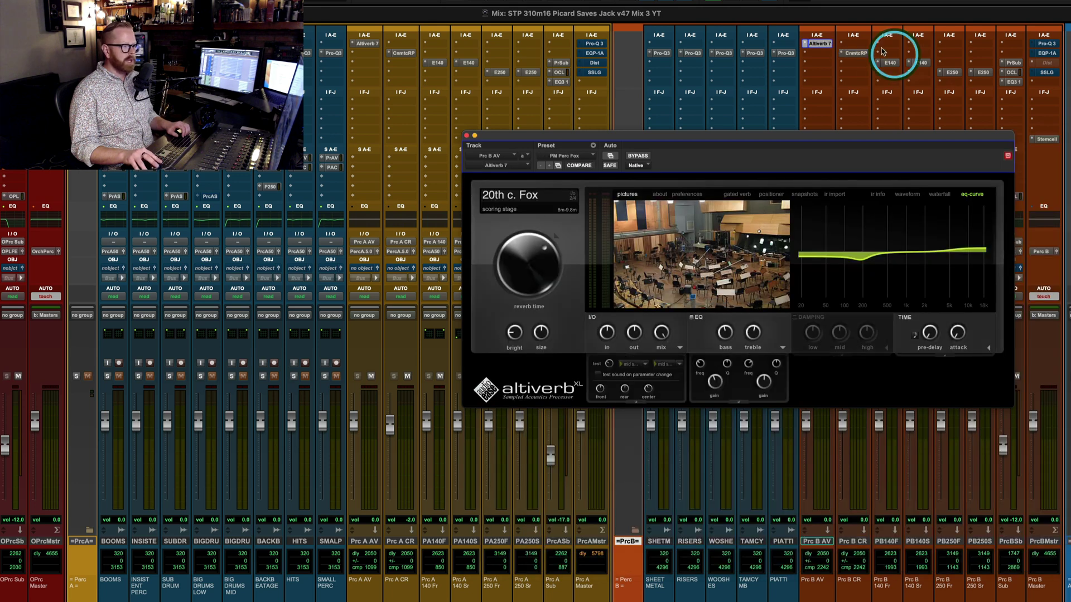
{"action": "left_click", "coordinate": [981, 73]}
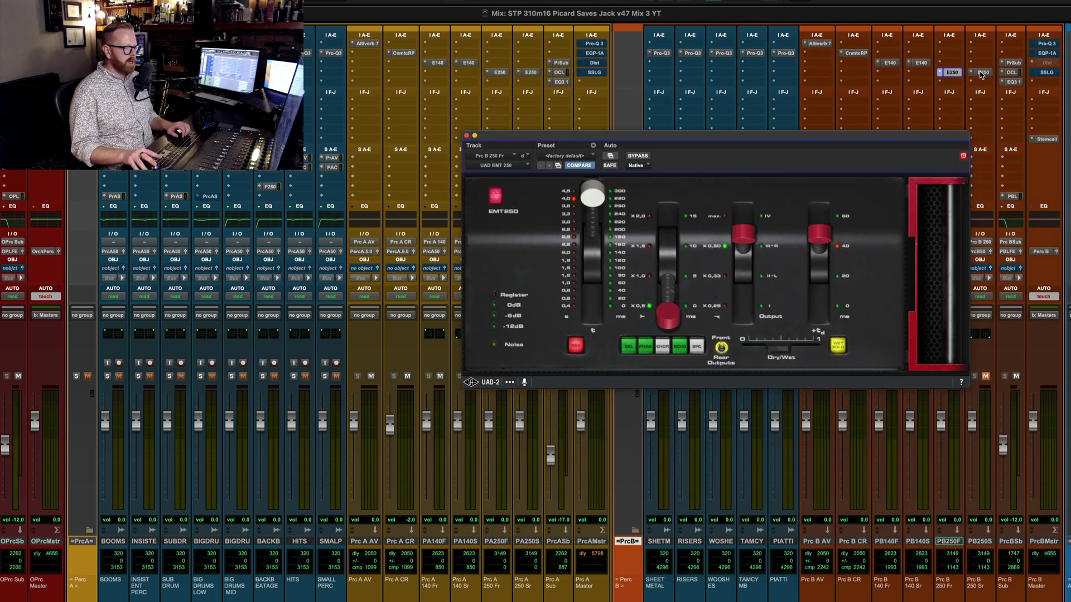
{"action": "left_click", "coordinate": [952, 73]}
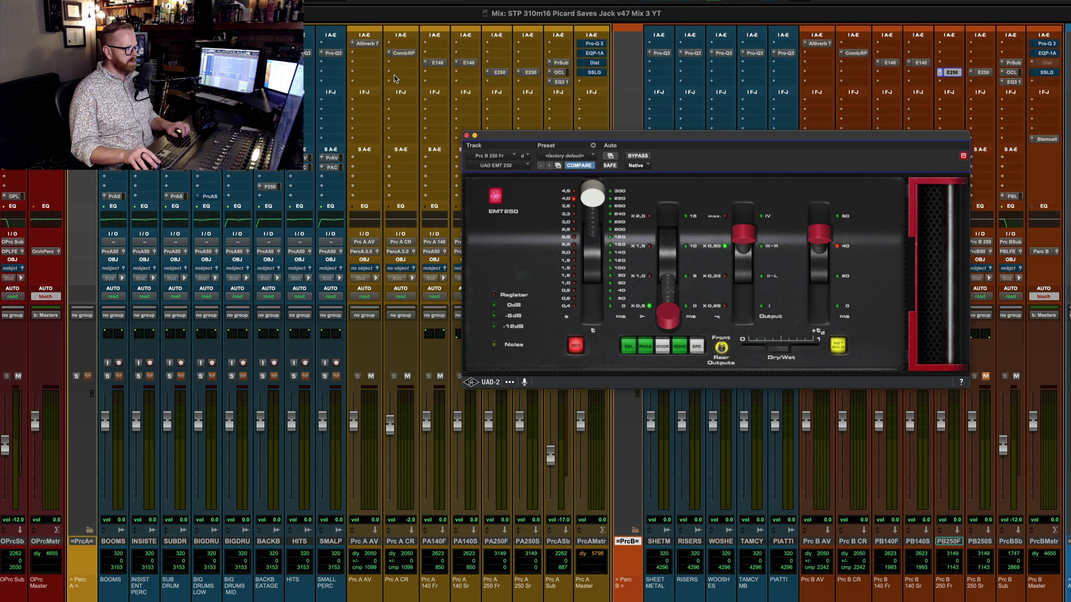
{"action": "left_click", "coordinate": [467, 136]}
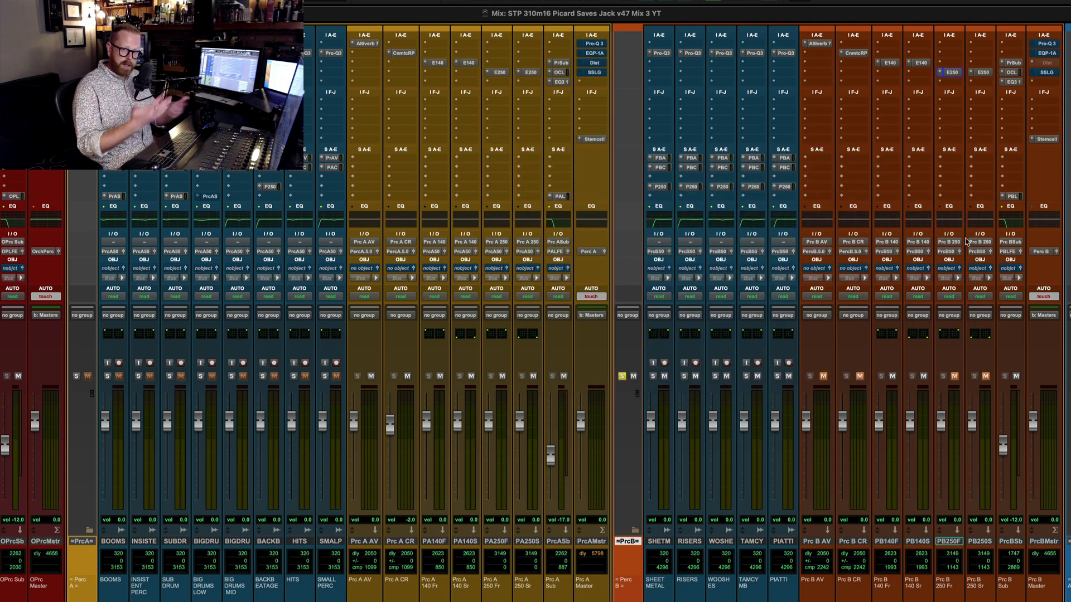
- Unmute the Prc B AV, Prc B CR, Prc B 250 Fr and Prc B 250 Sr reverb returns
{"action": "left_click", "coordinate": [833, 541]}
{"action": "left_click", "coordinate": [823, 376]}
{"action": "left_click", "coordinate": [860, 377]}
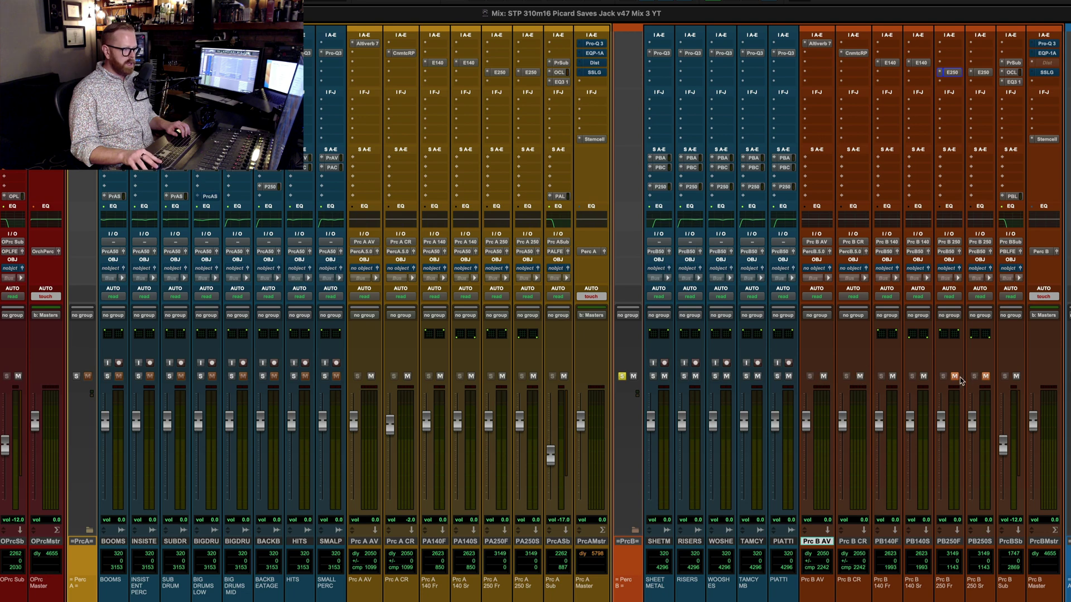
{"action": "left_click", "coordinate": [954, 377]}
{"action": "left_click", "coordinate": [985, 376]}
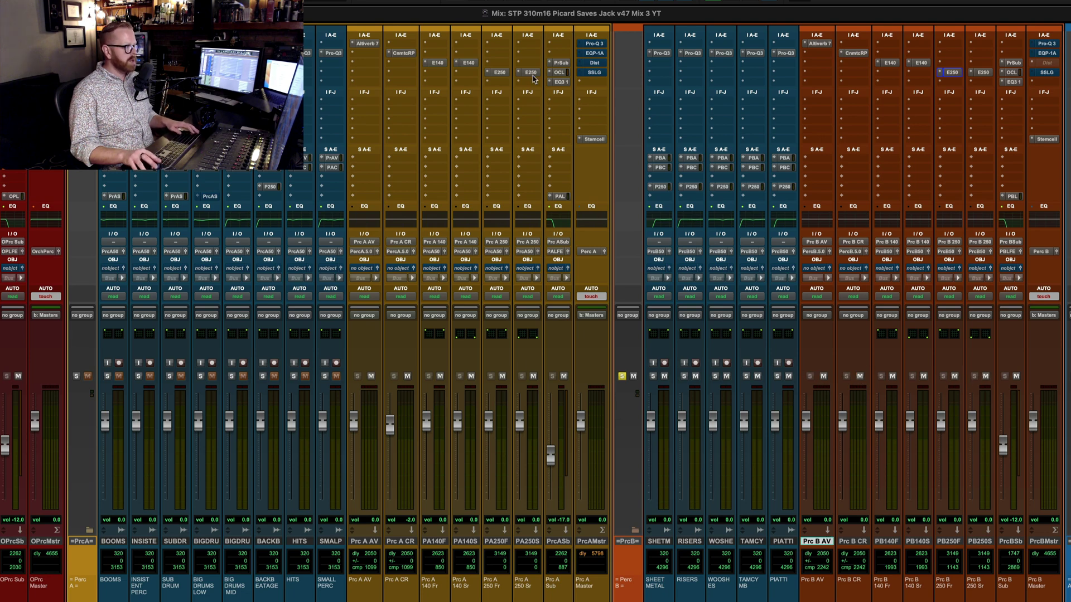
- Re-enable the bypassed SSL G, Distressor, EQP-1A and Pro-Q 3 inserts on the Prc A Master
{"action": "left_click", "coordinate": [595, 72], "text": "super"}
{"action": "left_click", "coordinate": [594, 62], "text": "super"}
{"action": "left_click", "coordinate": [595, 53], "text": "super"}
{"action": "left_click", "coordinate": [595, 43], "text": "super"}
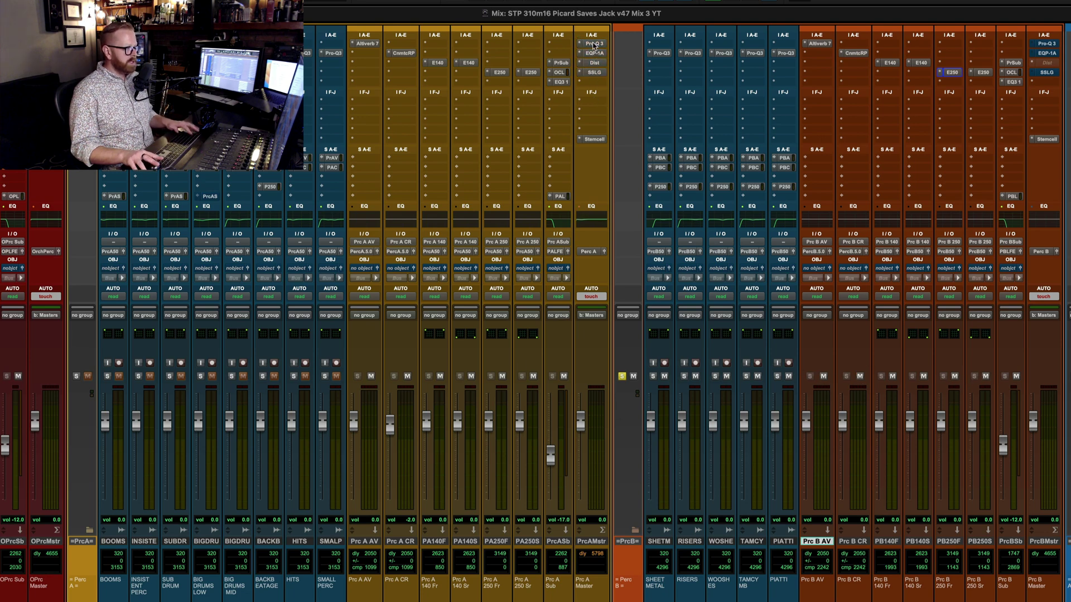
- Review the Pro-Q 3, Pultec EQP-1A and Distressor settings on the Prc A Master
{"action": "left_click", "coordinate": [595, 44]}
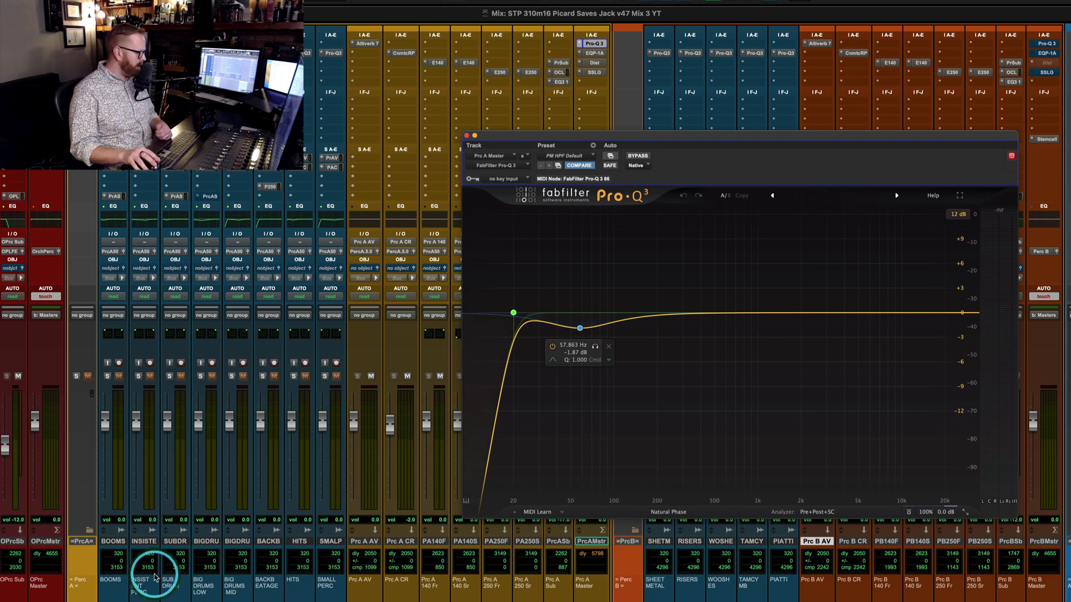
{"action": "mouse_move", "coordinate": [590, 323]}
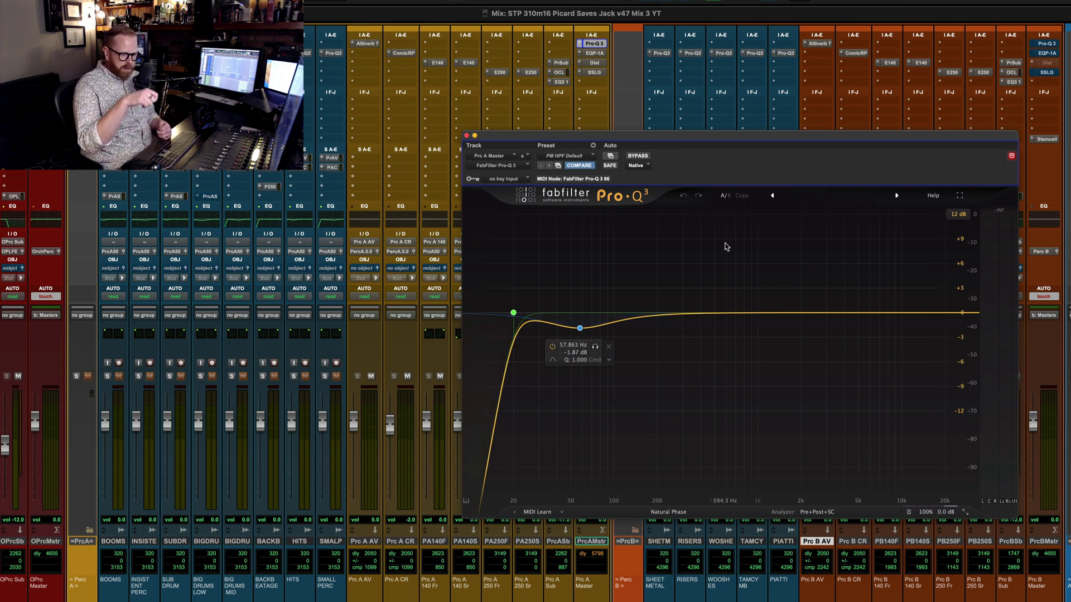
{"action": "left_click", "coordinate": [600, 55]}
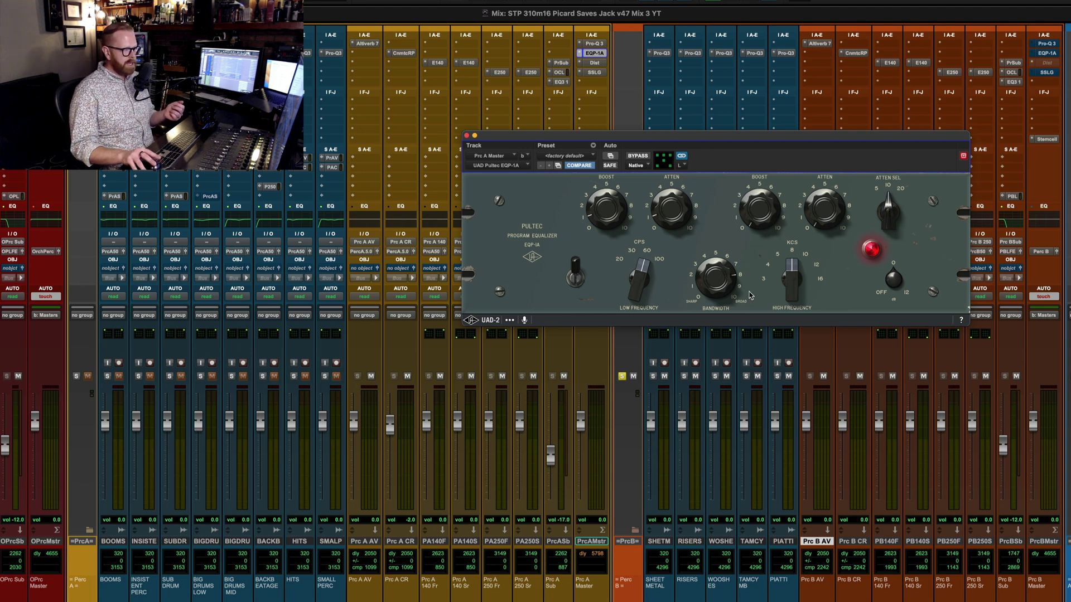
{"action": "left_click", "coordinate": [465, 136]}
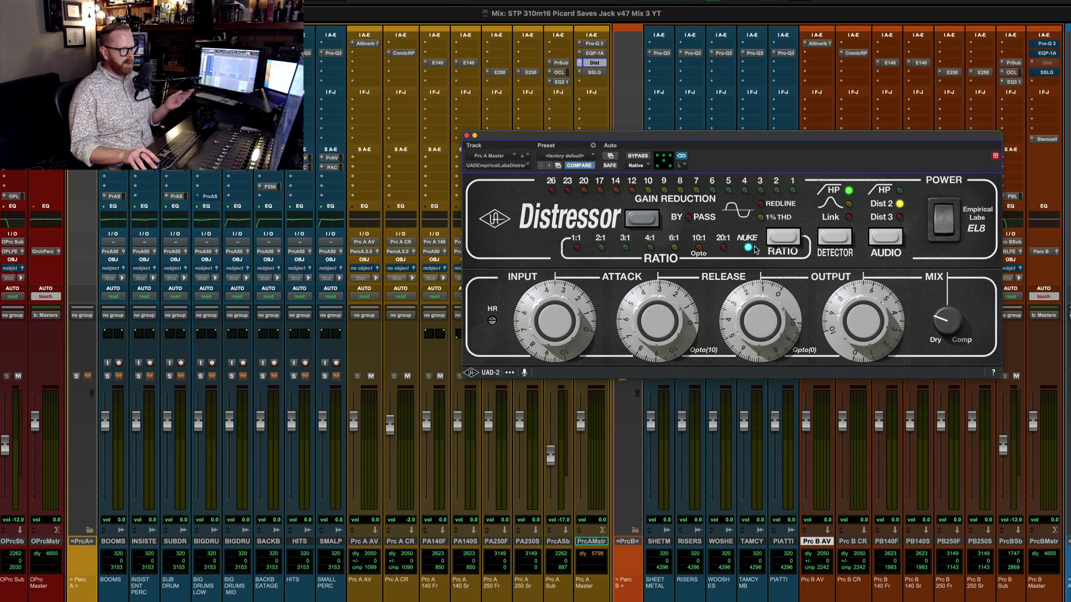
- Place the playback position before the first Perc A clips, solo BOOMS through SMALL PERC and play them with the Distressor showing
{"action": "key", "text": "super+equal"}
{"action": "scroll", "coordinate": [775, 583], "scroll_direction": "up", "scroll_amount": 5}
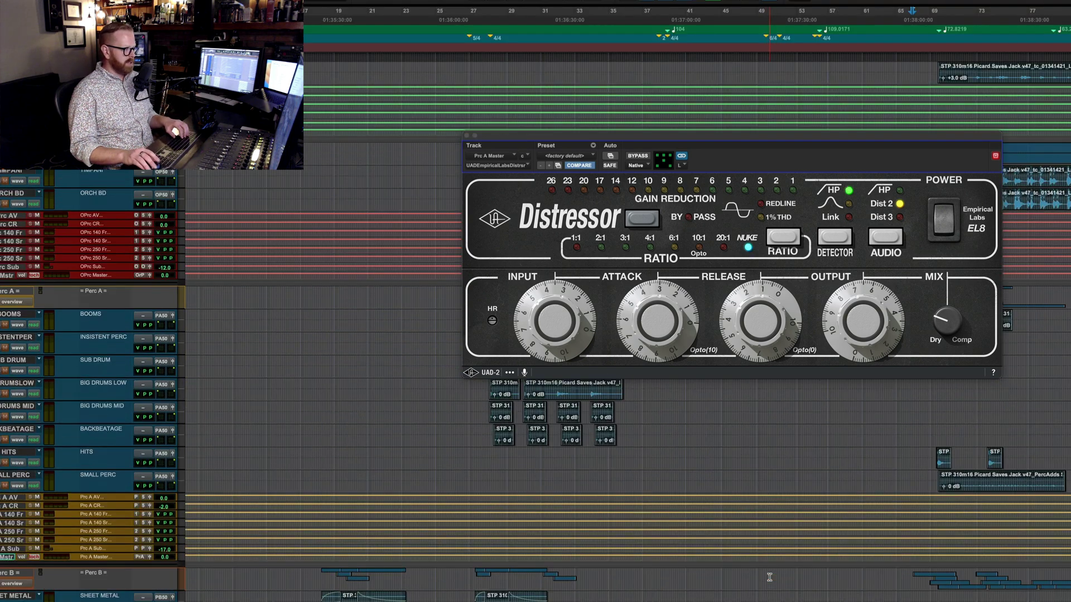
{"action": "left_click_drag", "start_coordinate": [467, 426], "coordinate": [462, 597]}
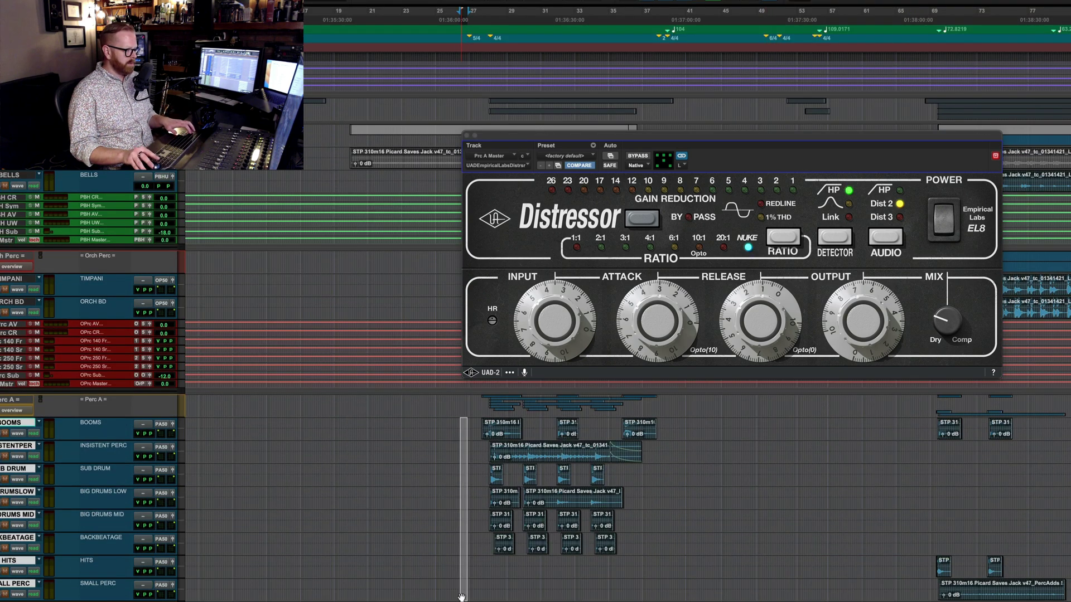
{"action": "key", "text": "super+w"}
{"action": "key", "text": "super+equal"}
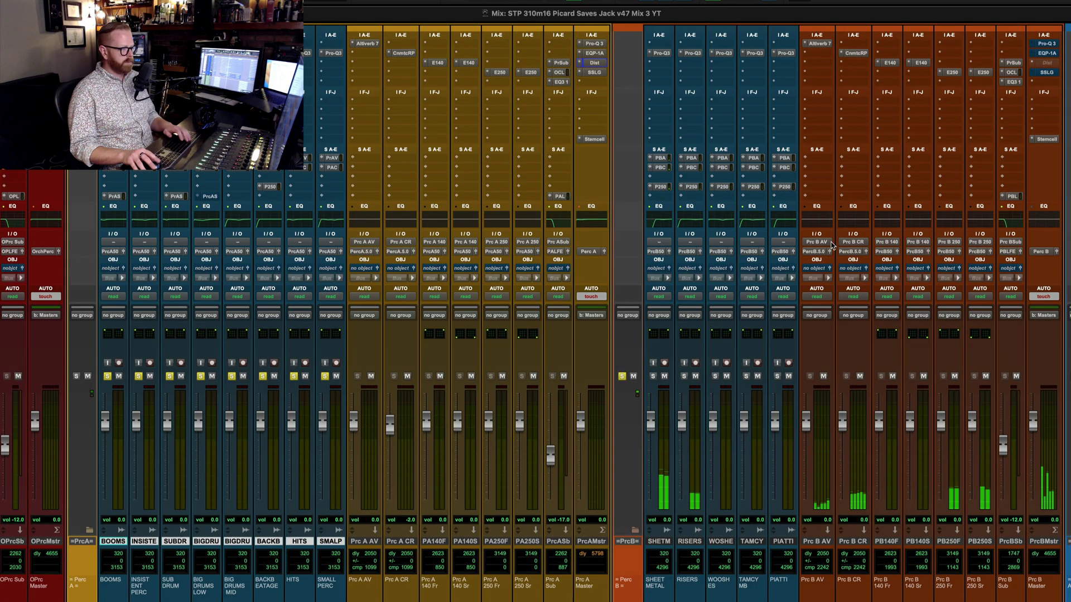
{"action": "key", "text": "ctrl+alt+super+w"}
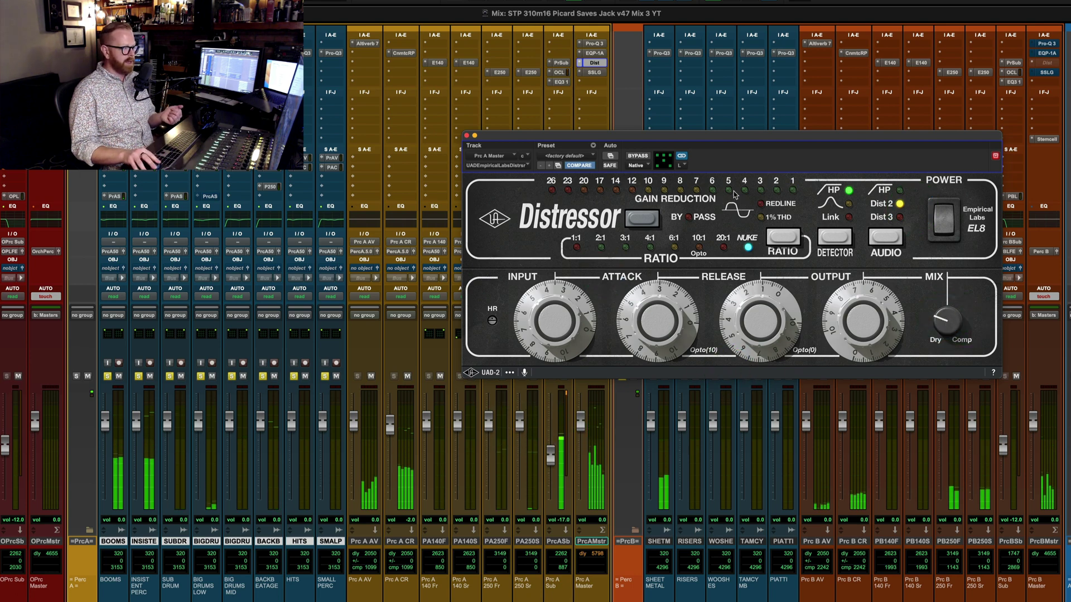
- Compare the Prc A Master with the Distressor bypassed and active, and check its SSL G bus compressor during playback
{"action": "left_click", "coordinate": [638, 156]}
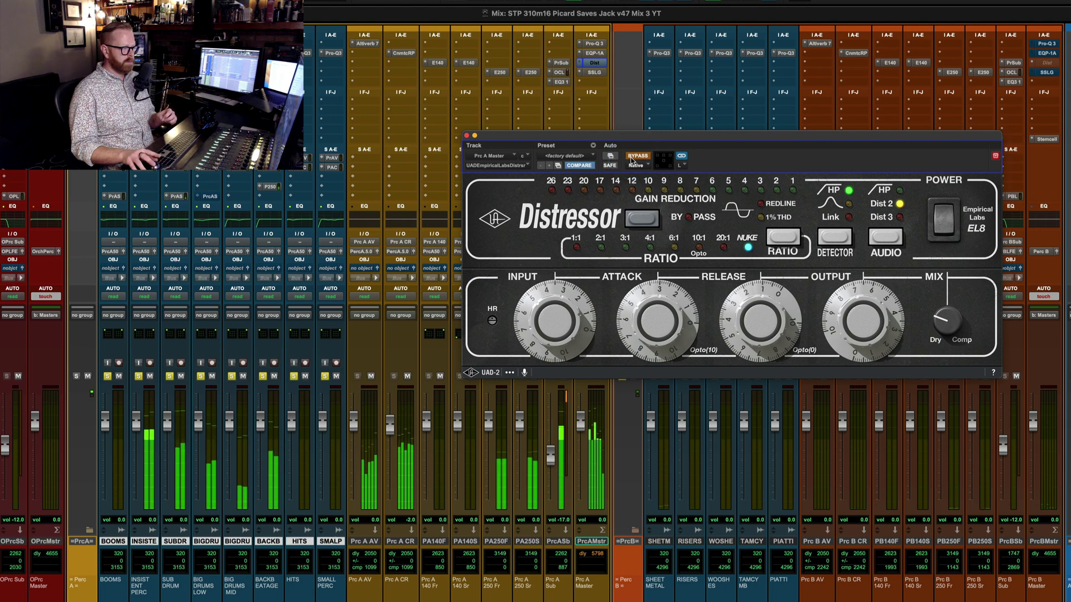
{"action": "left_click", "coordinate": [632, 160]}
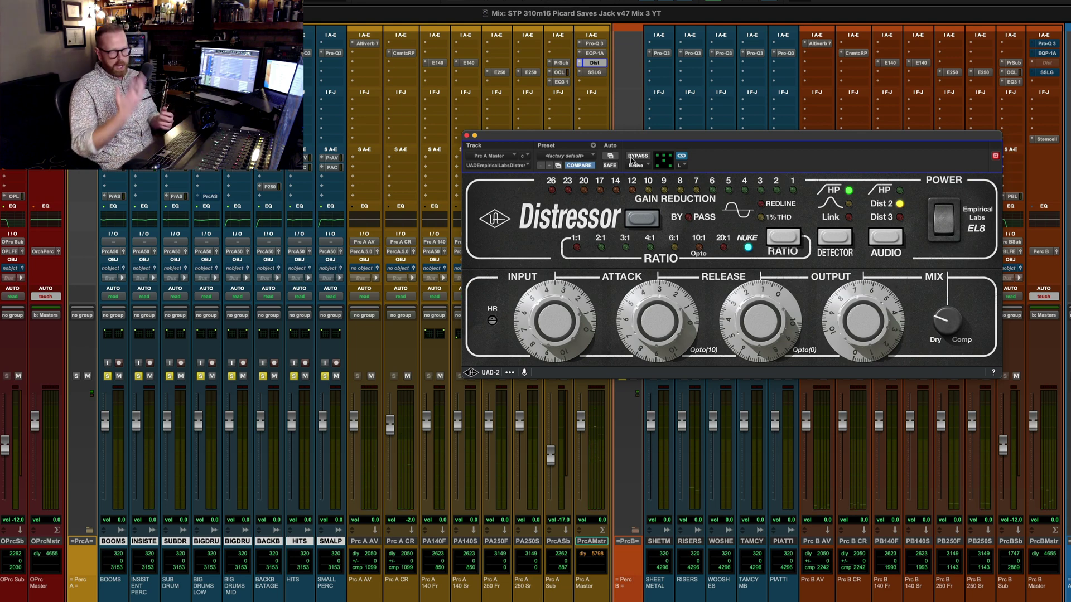
{"action": "left_click", "coordinate": [595, 72]}
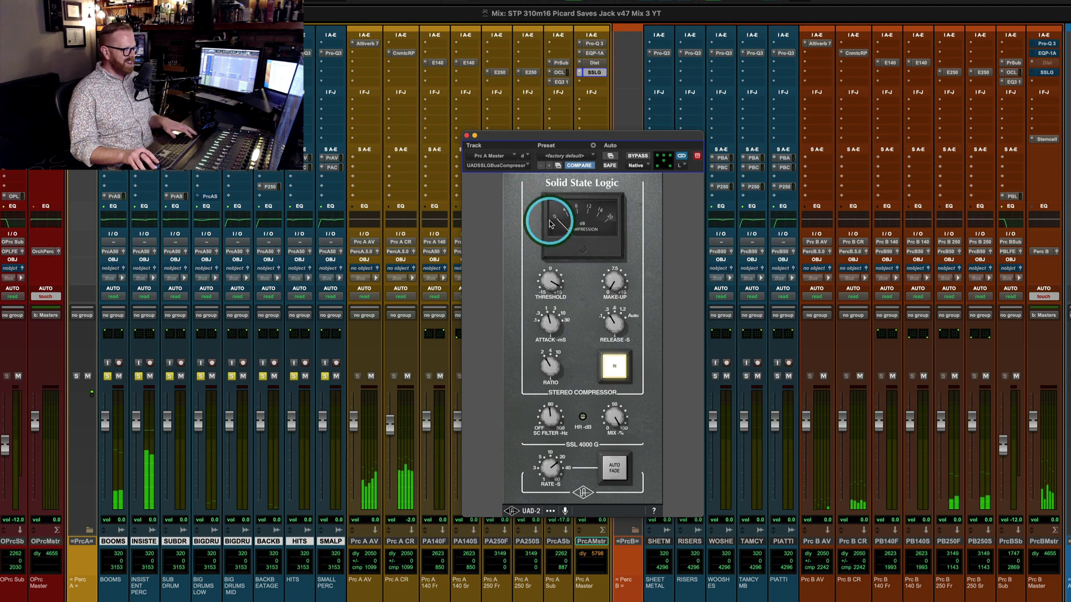
{"action": "key", "text": "super+equal"}
{"action": "left_click", "coordinate": [466, 136]}
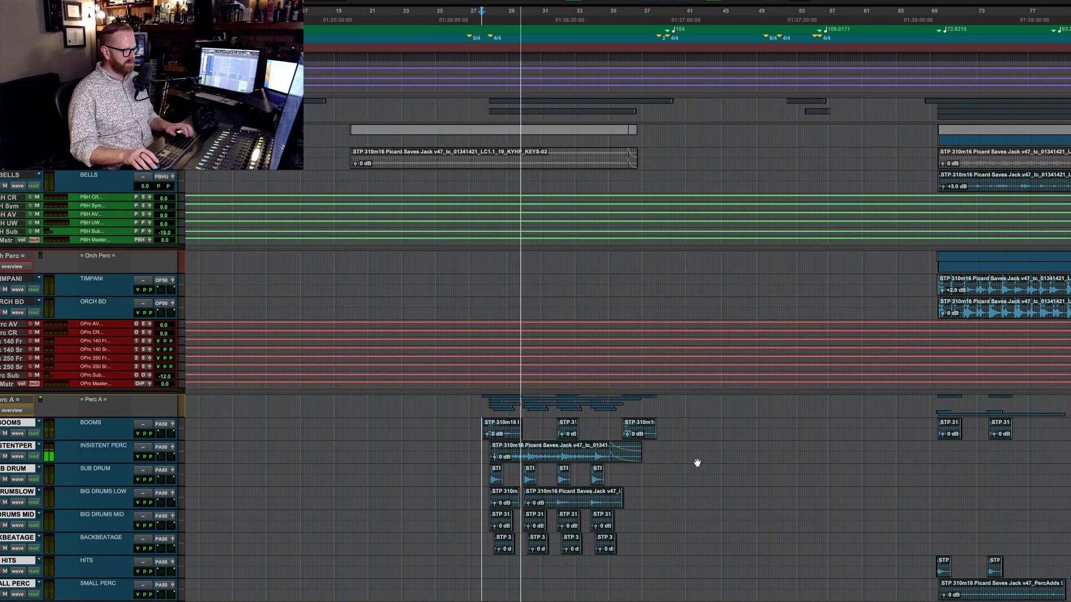
- Place the playback position before the later Perc B clips, solo SHEET METAL through PIATTI and audition them in the Mix window
{"action": "scroll", "coordinate": [572, 444], "scroll_direction": "down", "scroll_amount": 5}
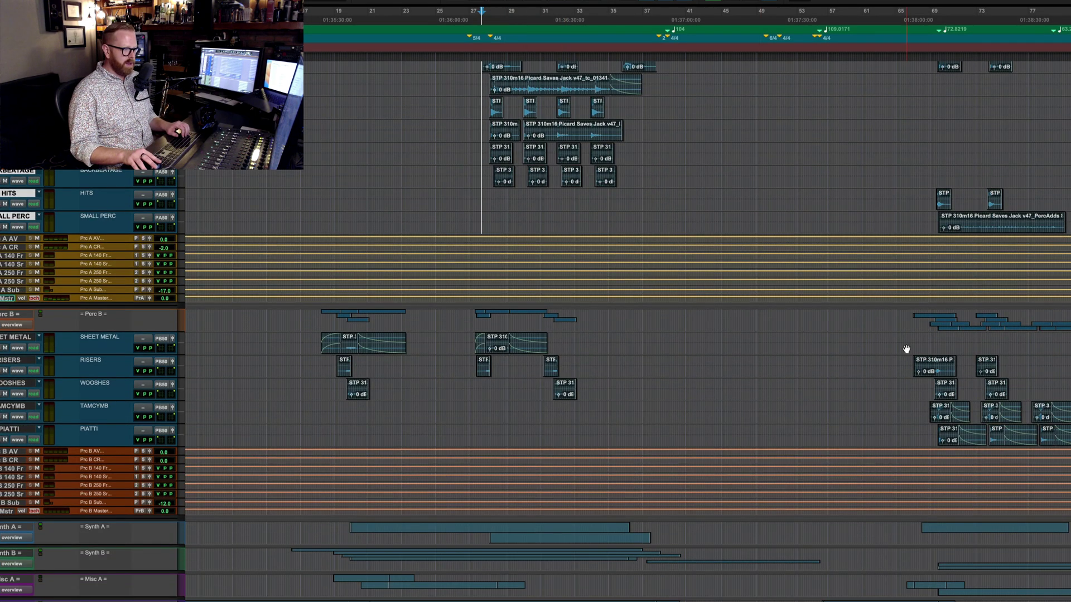
{"action": "left_click", "coordinate": [905, 351]}
{"action": "left_click_drag", "start_coordinate": [905, 394], "coordinate": [905, 431]}
{"action": "scroll", "coordinate": [904, 429], "scroll_direction": "right", "scroll_amount": 5}
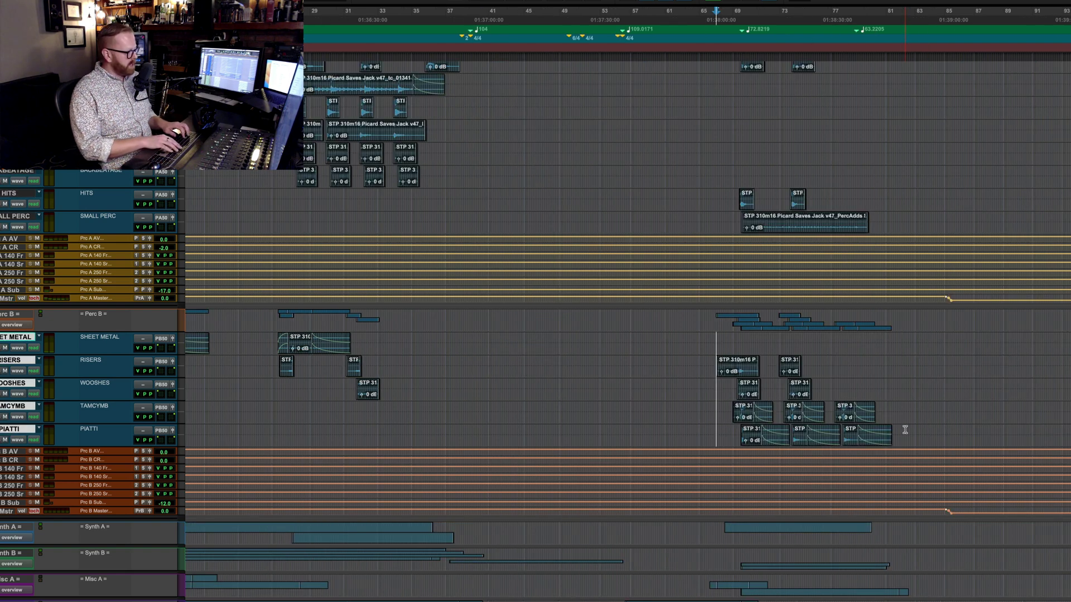
{"action": "key", "text": "ctrl+equal"}
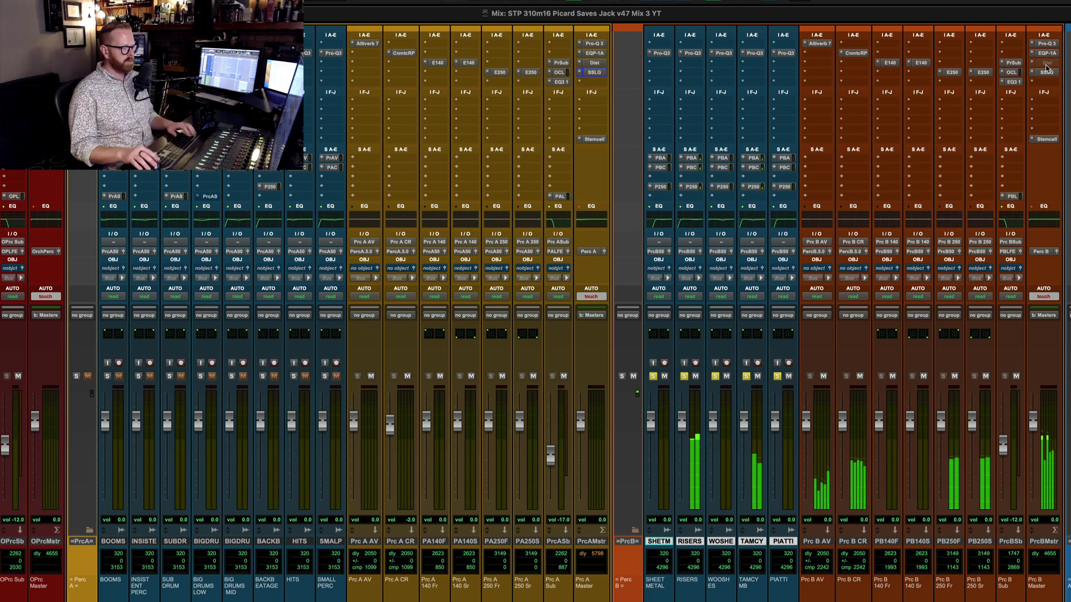
{"action": "left_click", "coordinate": [911, 318]}
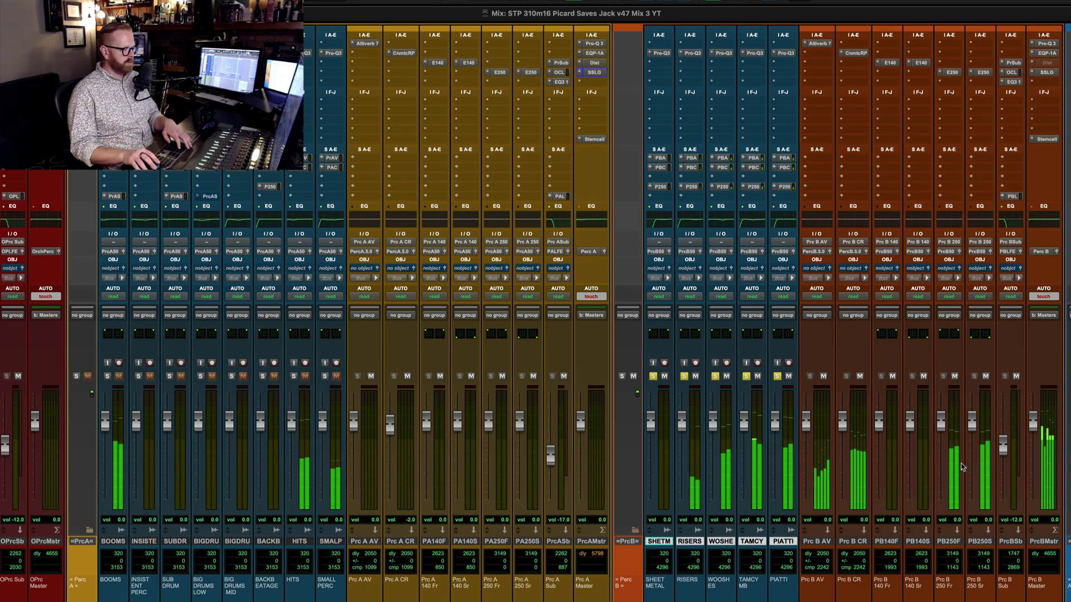
- Move the playback position ahead of the later percussion clips and audition the percussion in the Edit window, stopping playback at the end
{"action": "key", "text": "super+equal"}
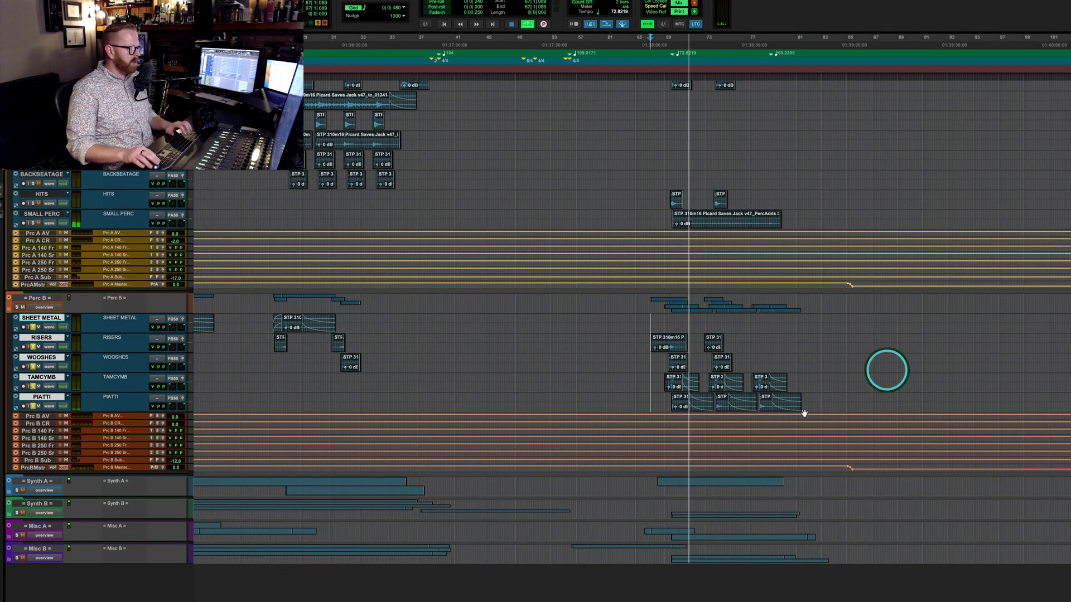
{"action": "scroll", "coordinate": [793, 410], "scroll_direction": "up", "scroll_amount": 5}
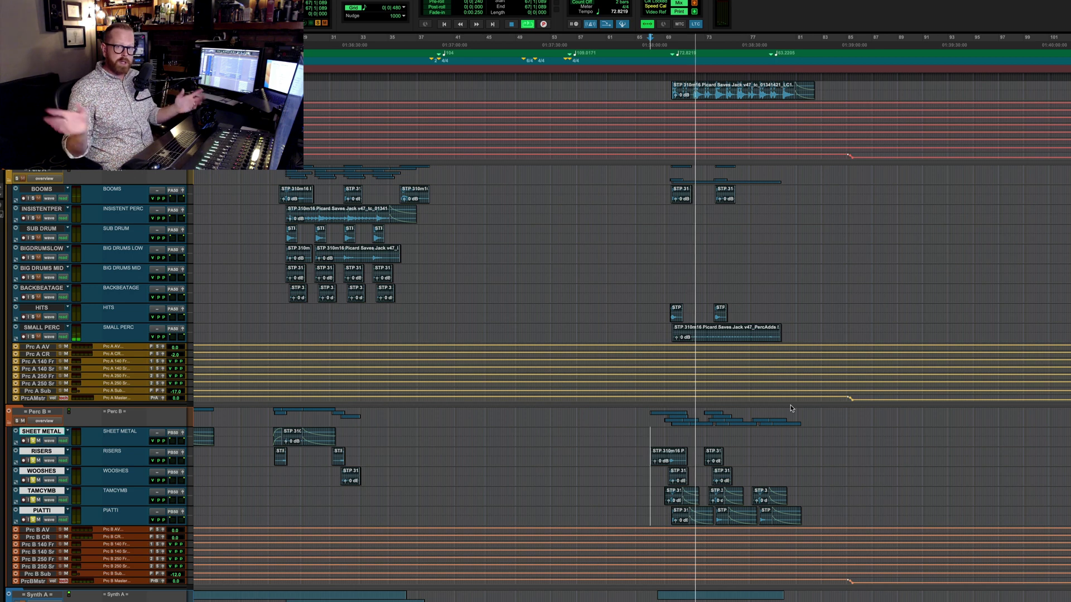
{"action": "left_click", "coordinate": [654, 331]}
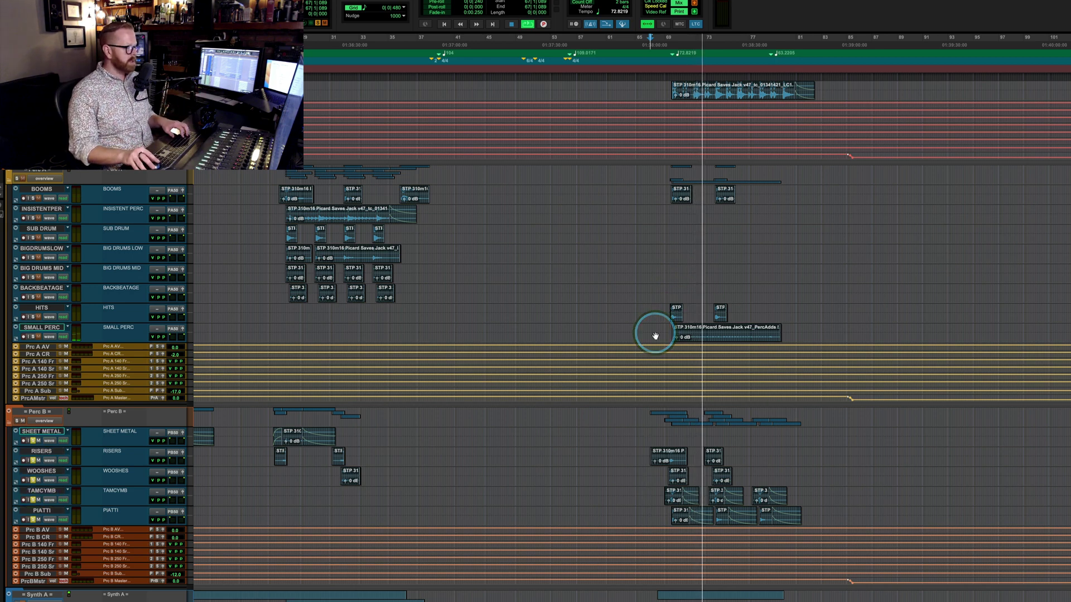
{"action": "scroll", "coordinate": [669, 179], "scroll_direction": "up", "scroll_amount": 4}
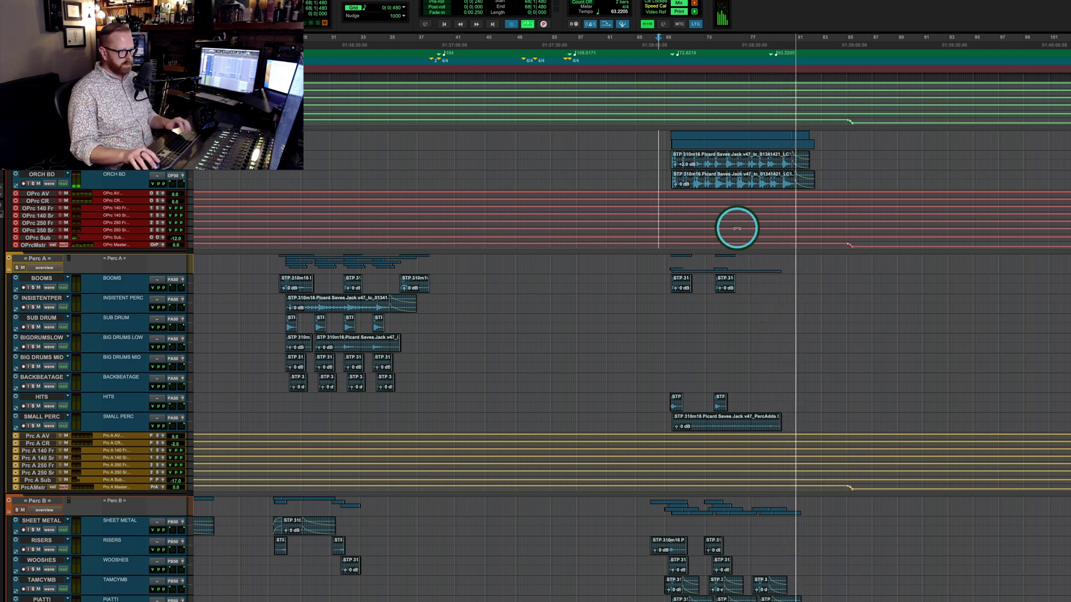
{"action": "key", "text": "space"}
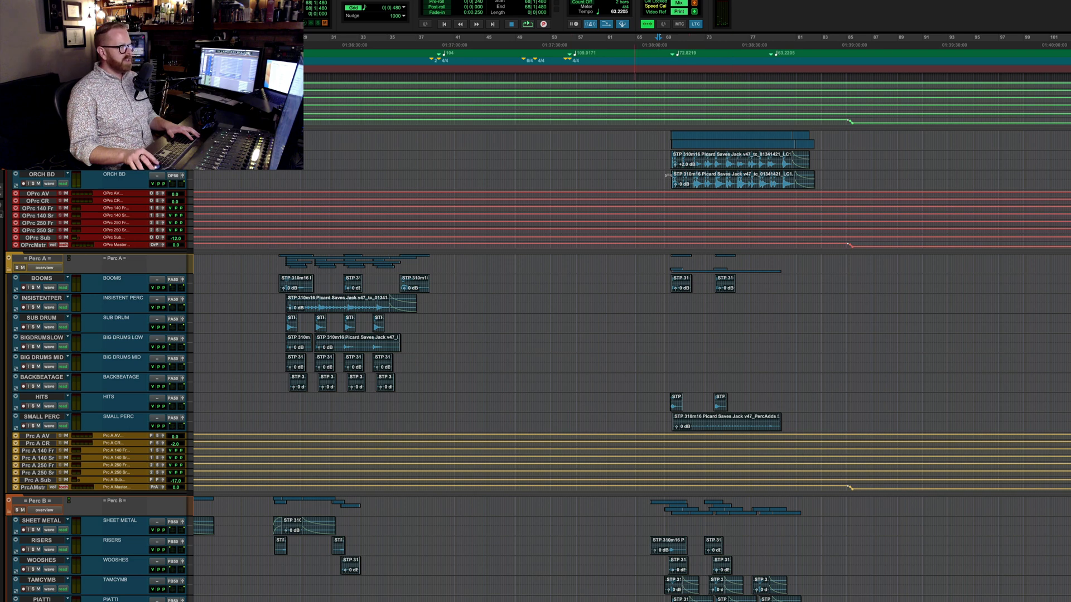
- Look over the later percussion clips in the Edit window, from the Orch Perc tracks down to the Synth and Misc folders
{"action": "left_click_drag", "start_coordinate": [623, 152], "coordinate": [910, 172]}
{"action": "scroll", "coordinate": [678, 273], "scroll_direction": "down", "scroll_amount": 5}
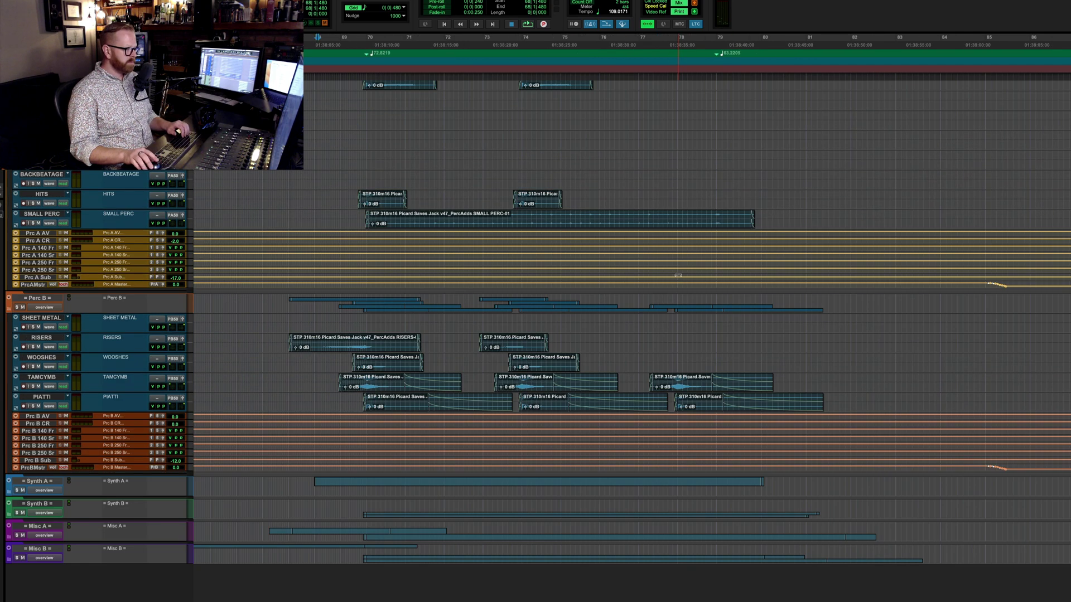
{"action": "scroll", "coordinate": [600, 316], "scroll_direction": "down", "scroll_amount": 4}
{"action": "scroll", "coordinate": [669, 318], "scroll_direction": "up", "scroll_amount": 1}
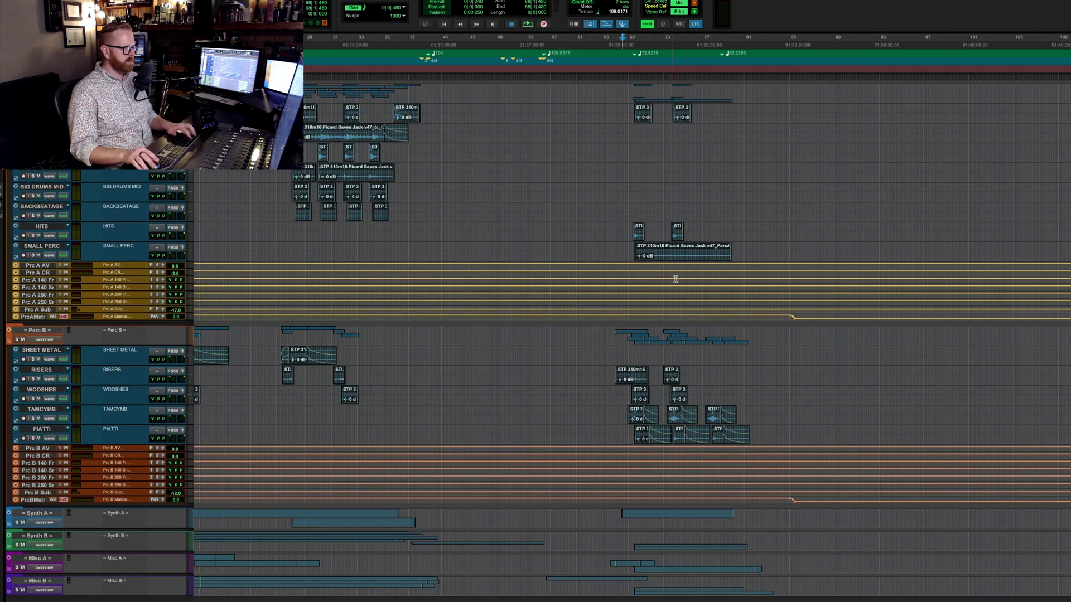
- Select the Synth A, Synth B and Misc A folder tracks in the Edit window and expand them to show their tracks
{"action": "left_click_drag", "start_coordinate": [726, 324], "coordinate": [325, 380]}
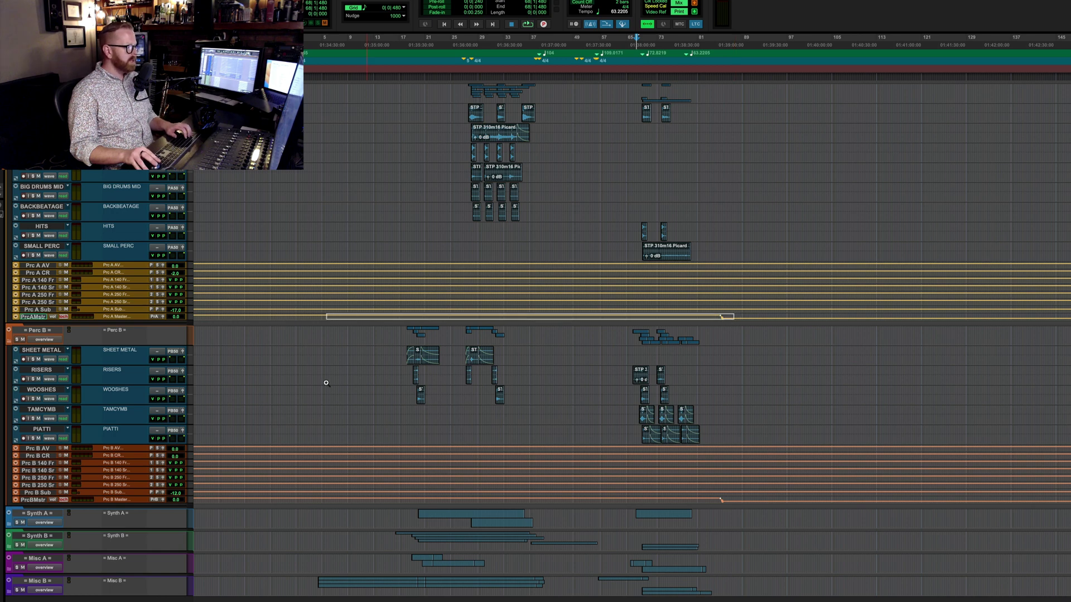
{"action": "scroll", "coordinate": [301, 409], "scroll_direction": "up", "scroll_amount": 2}
{"action": "scroll", "coordinate": [318, 407], "scroll_direction": "down", "scroll_amount": 1}
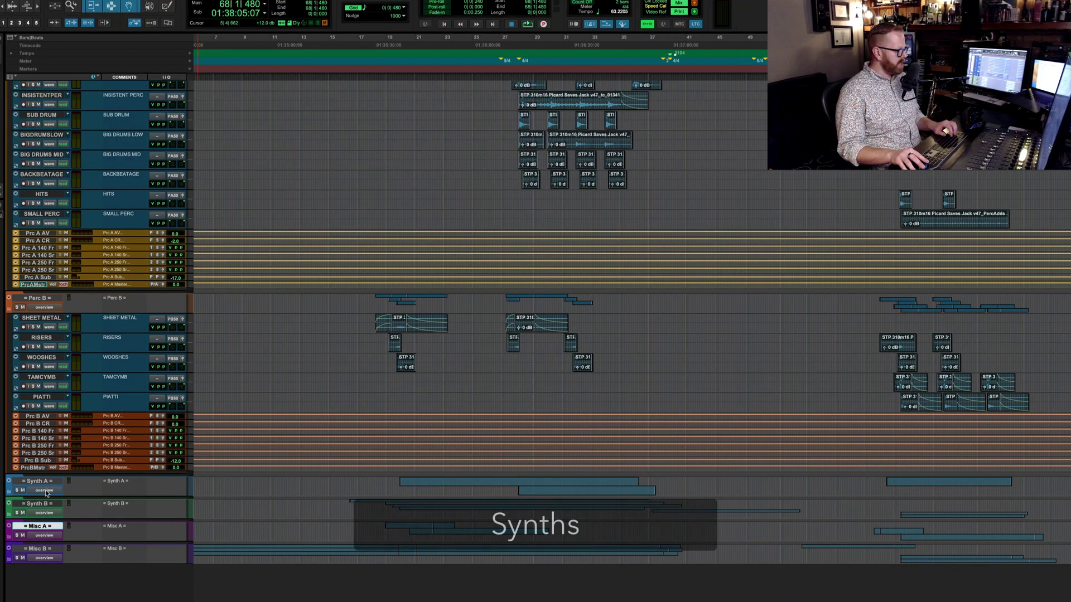
{"action": "left_click_drag", "start_coordinate": [36, 549], "coordinate": [37, 481]}
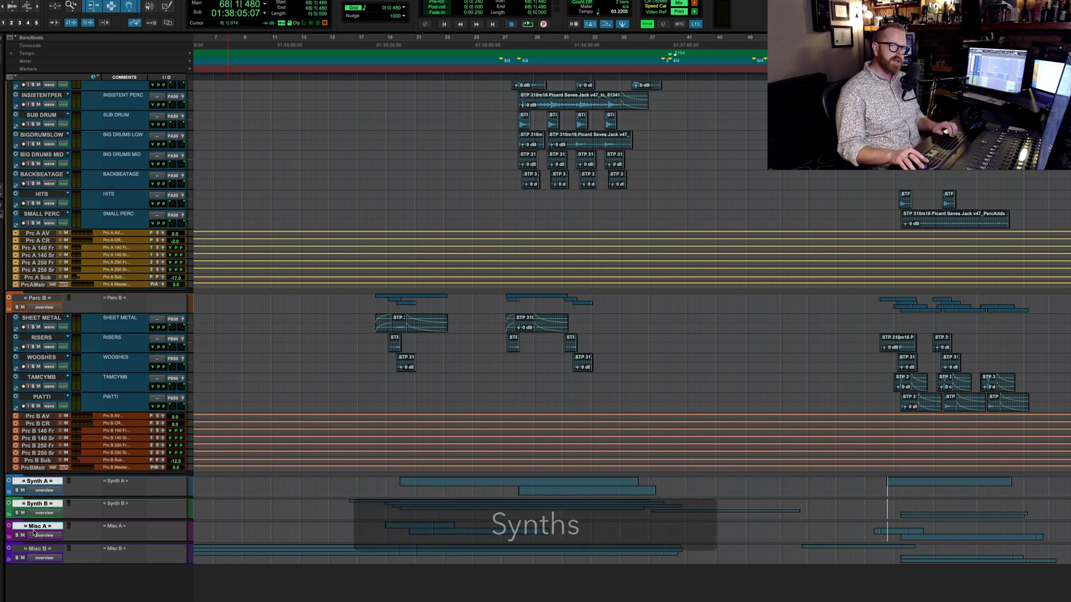
{"action": "left_click", "coordinate": [9, 516]}
{"action": "left_click", "coordinate": [10, 492]}
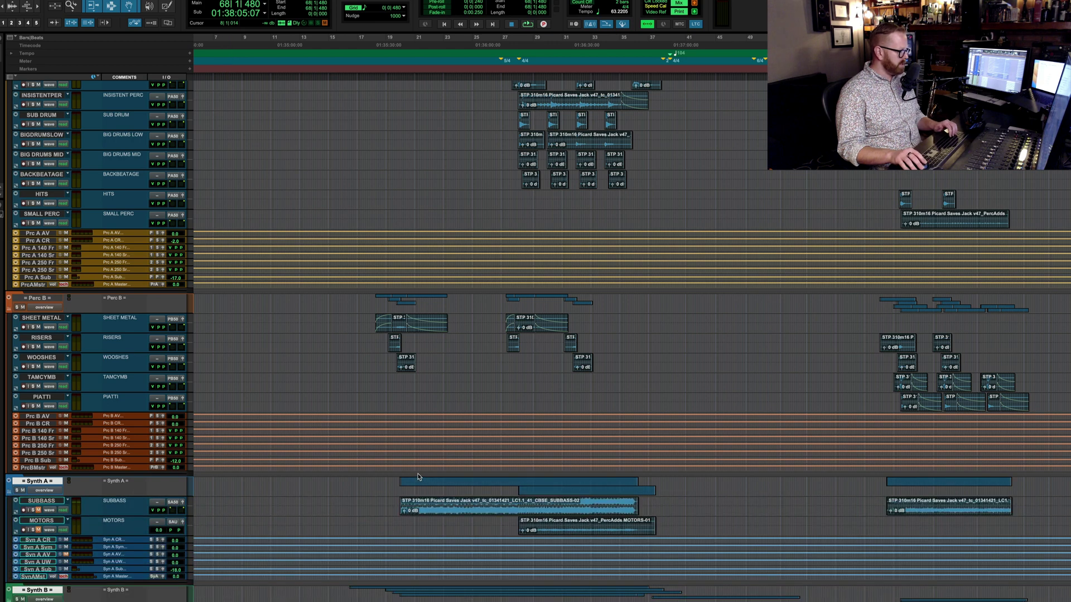
- Place the playback position at the start of the first SUBBASS clip, with the SUBBASS and MOTORS tracks selected
{"action": "scroll", "coordinate": [445, 413], "scroll_direction": "down", "scroll_amount": 6}
{"action": "key", "text": "super+bracketleft"}
{"action": "key", "text": "F5"}
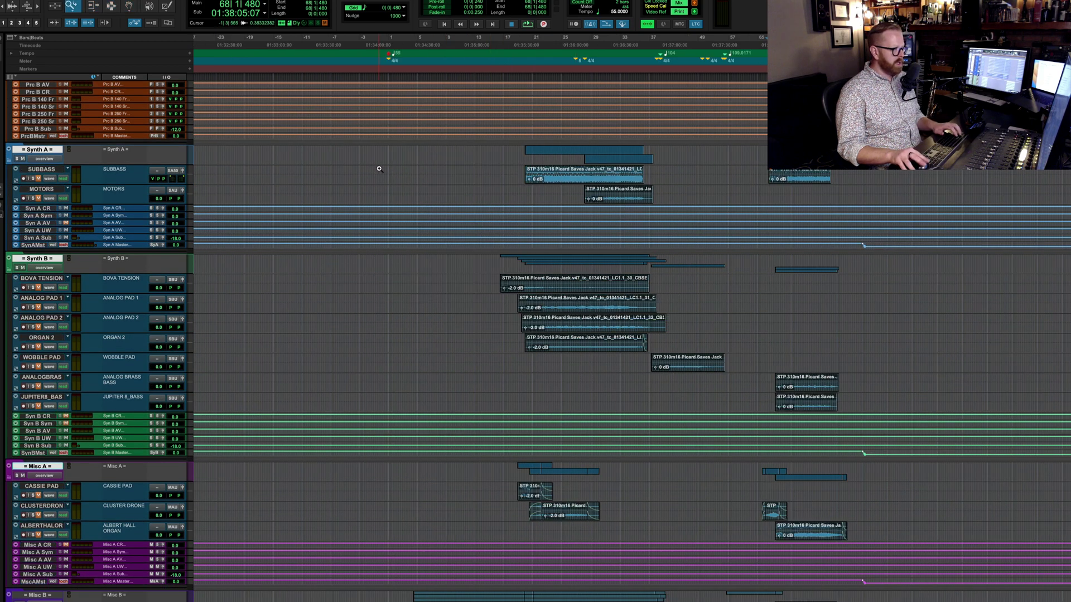
{"action": "left_click_drag", "start_coordinate": [378, 167], "coordinate": [904, 180]}
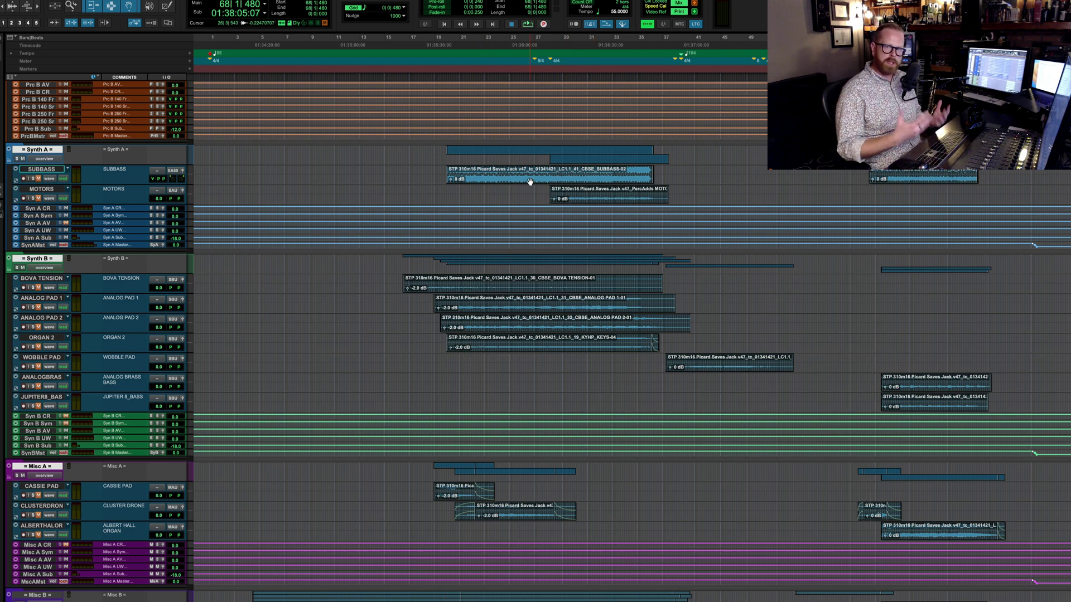
{"action": "left_click", "coordinate": [426, 172]}
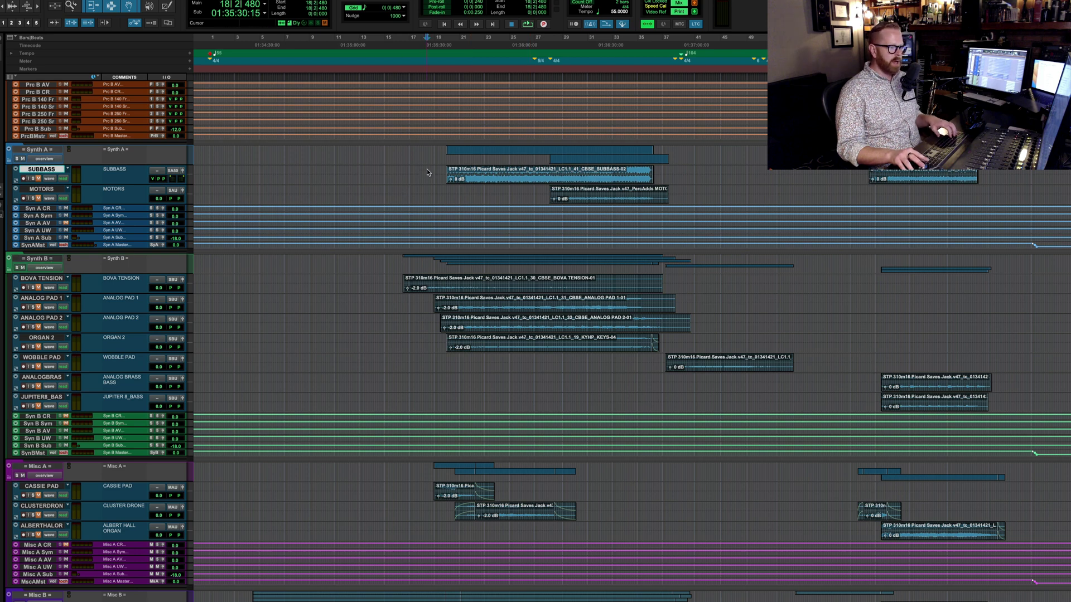
{"action": "left_click", "coordinate": [428, 194], "text": "shift"}
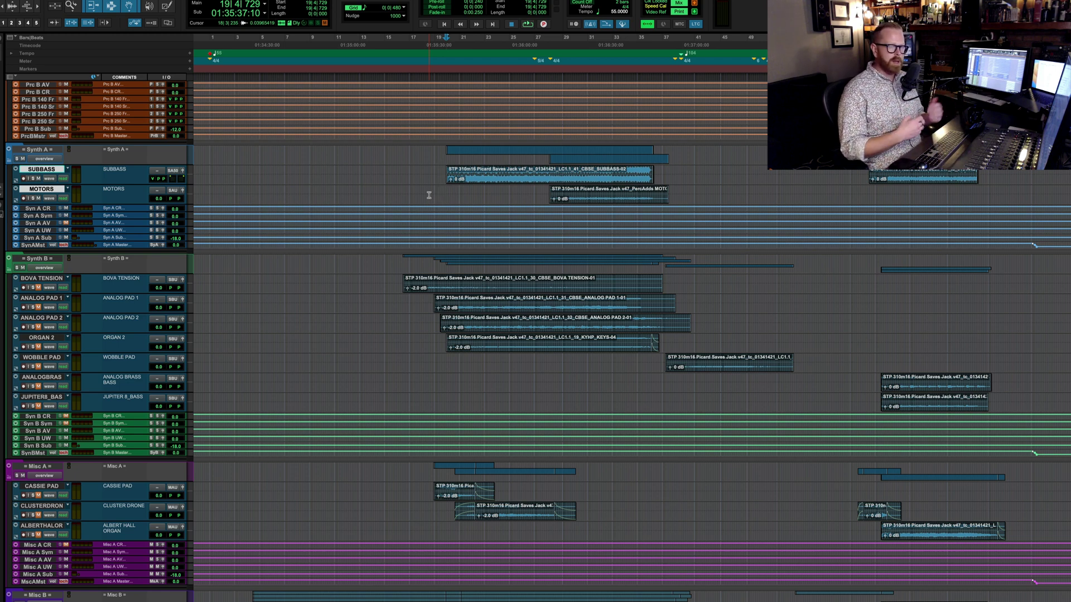
{"action": "scroll", "coordinate": [429, 195], "scroll_direction": "down", "scroll_amount": 2}
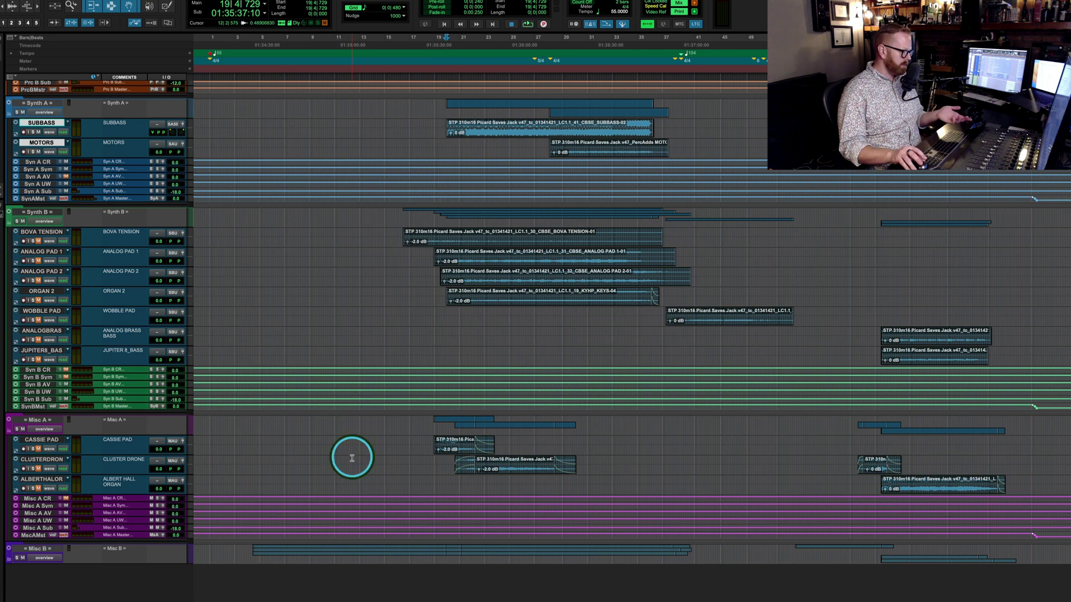
{"action": "scroll", "coordinate": [537, 578], "scroll_direction": "up", "scroll_amount": 1}
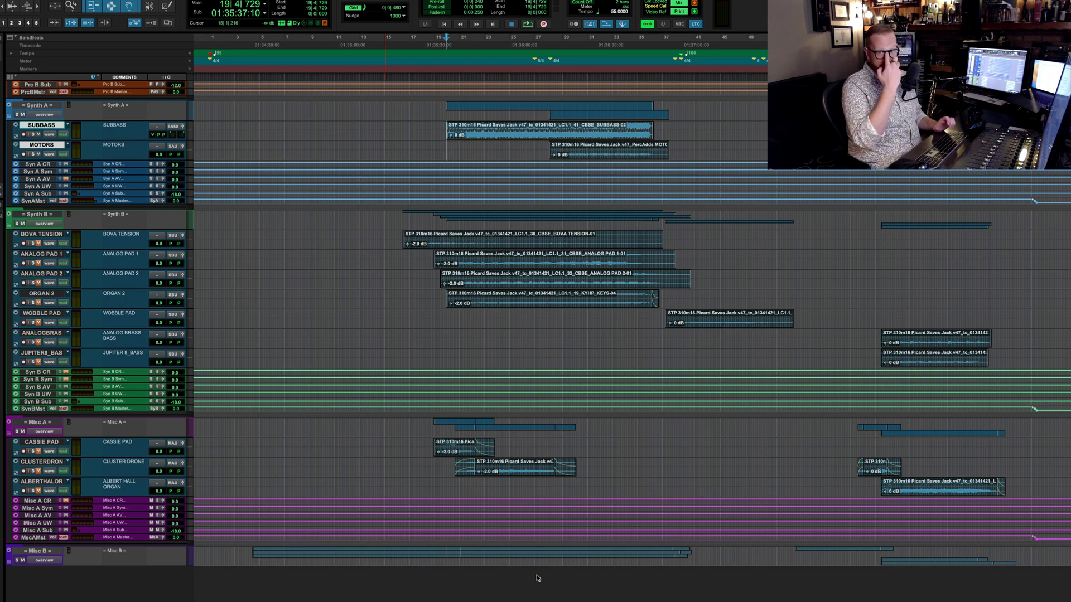
- Solo SUBBASS and MOTORS and audition them with the synth channels shown in the Mix window
{"action": "key", "text": "ctrl+equal"}
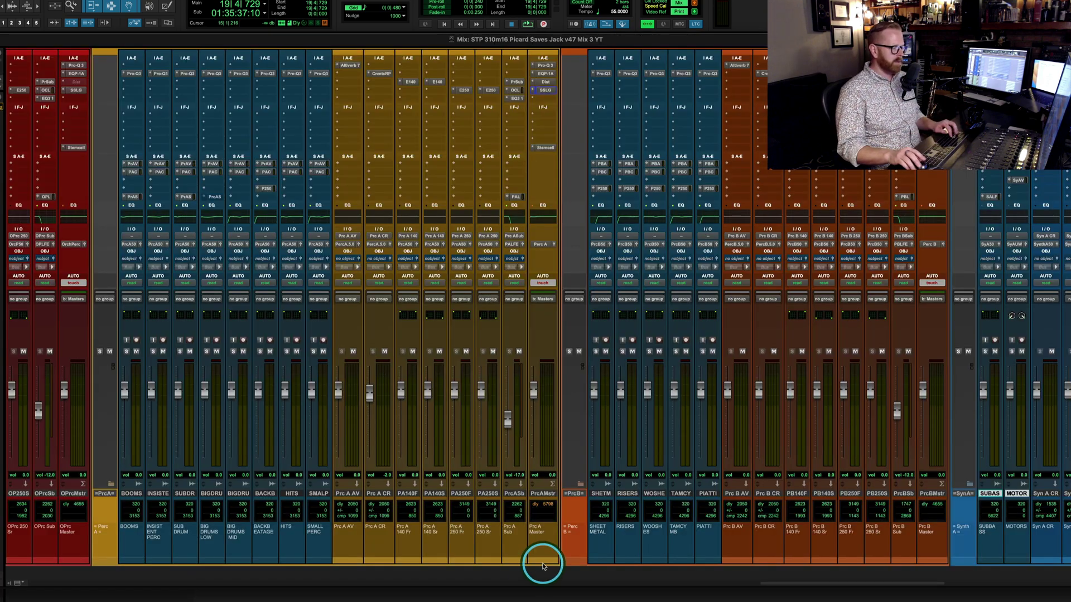
{"action": "left_click_drag", "start_coordinate": [544, 564], "coordinate": [508, 473]}
{"action": "scroll", "coordinate": [461, 446], "scroll_direction": "left", "scroll_amount": 3}
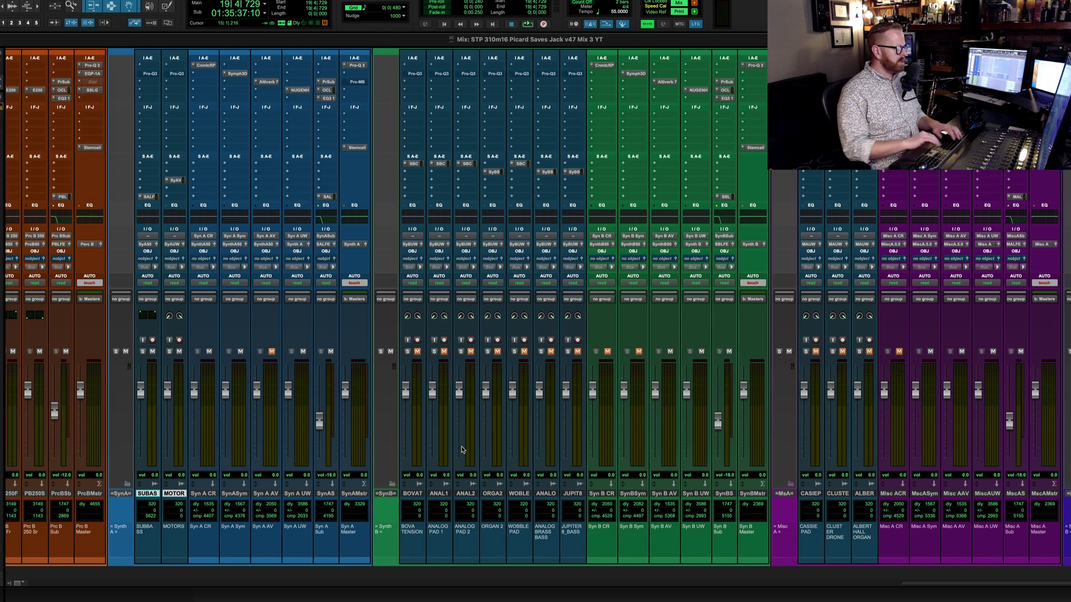
{"action": "key", "text": "ctrl+equal"}
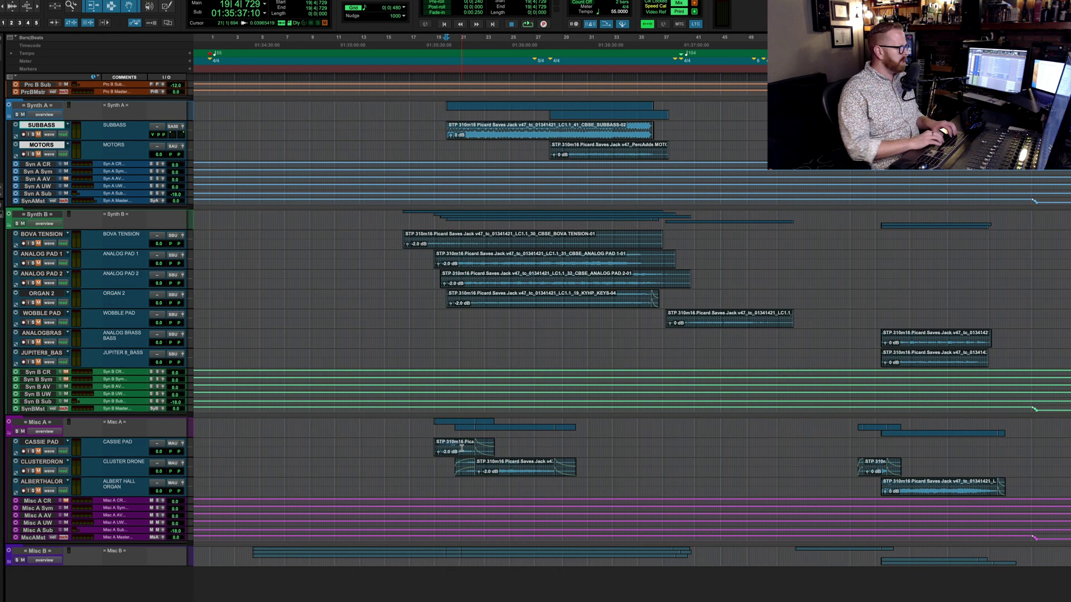
{"action": "key", "text": "ctrl+equal"}
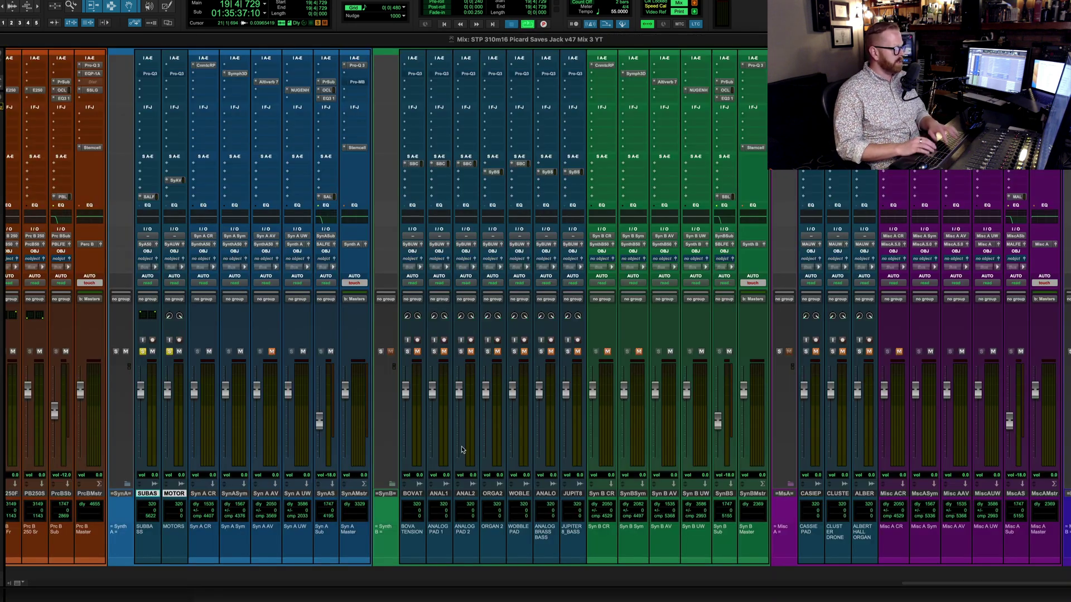
{"action": "key", "text": "space"}
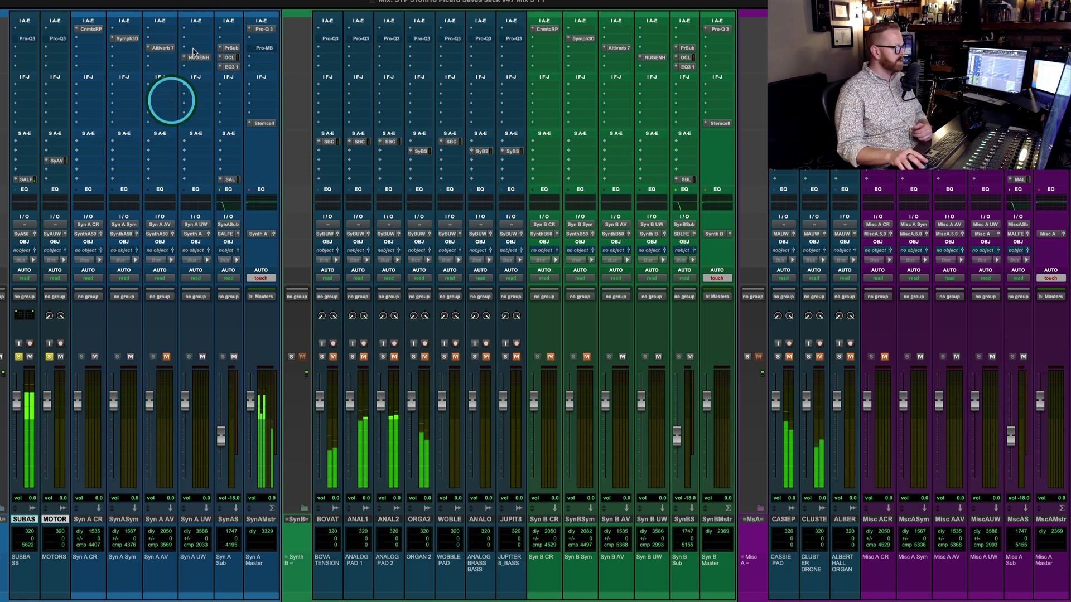
- Review the SUBBASS track's Synth A LFE send and its main output panner during playback, closing the panner when done
{"action": "left_click", "coordinate": [26, 179]}
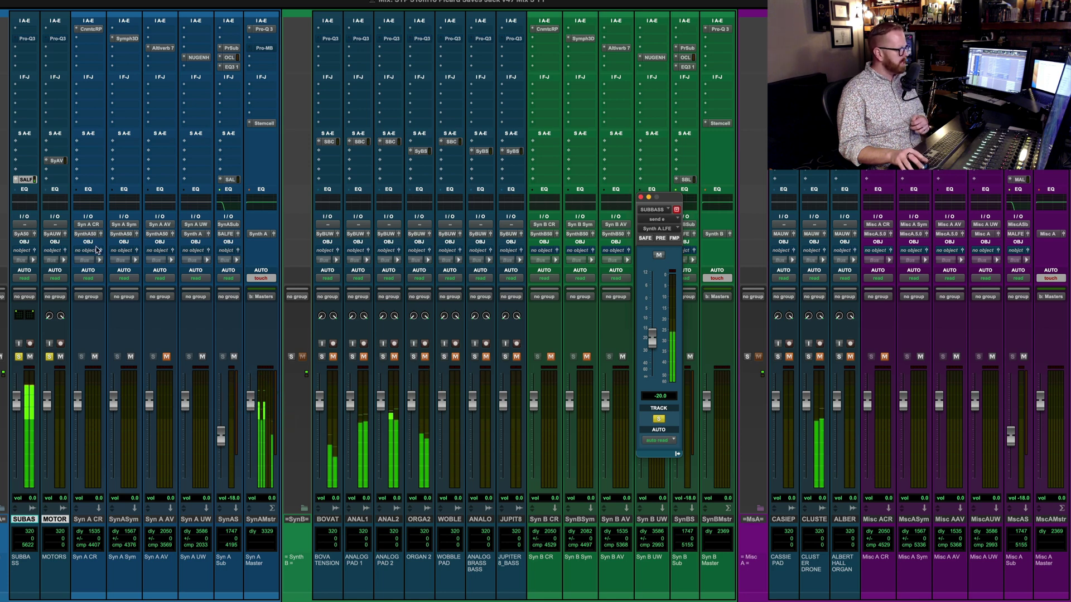
{"action": "left_click", "coordinate": [34, 233]}
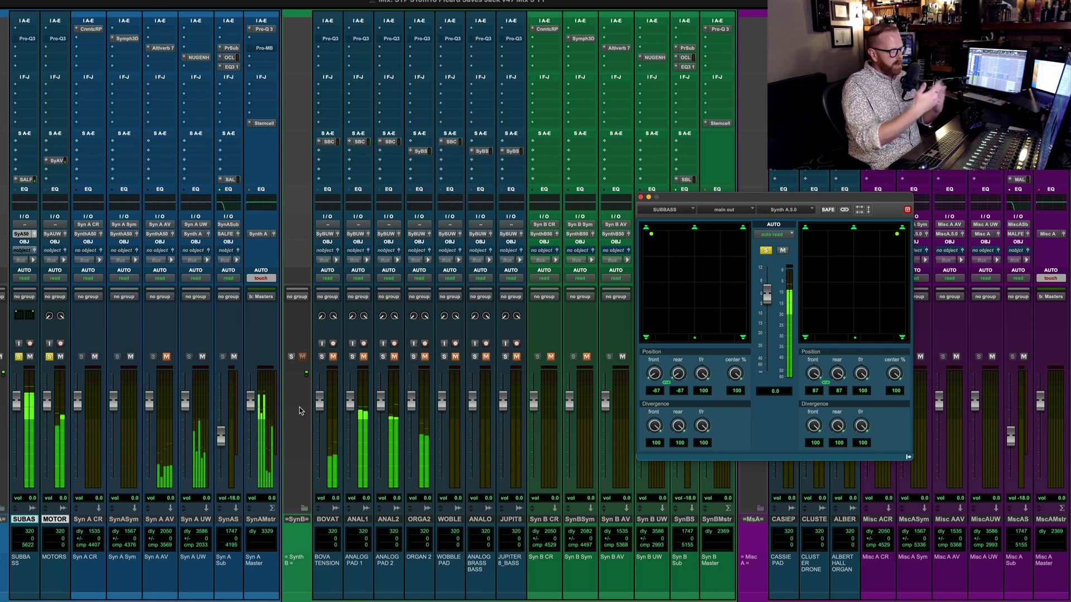
{"action": "left_click", "coordinate": [352, 358]}
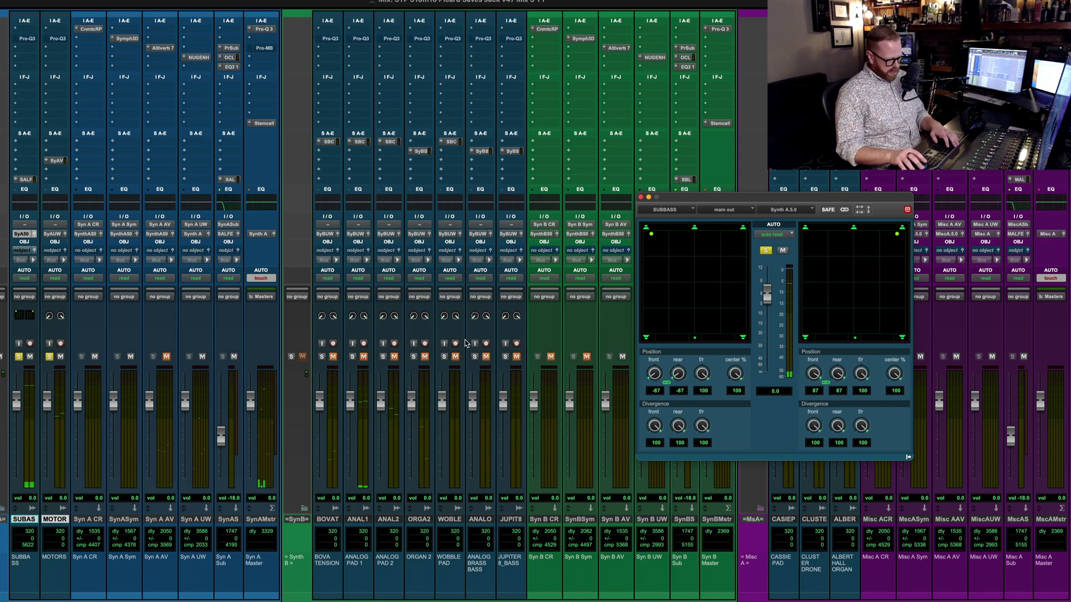
{"action": "key", "text": "super+equal"}
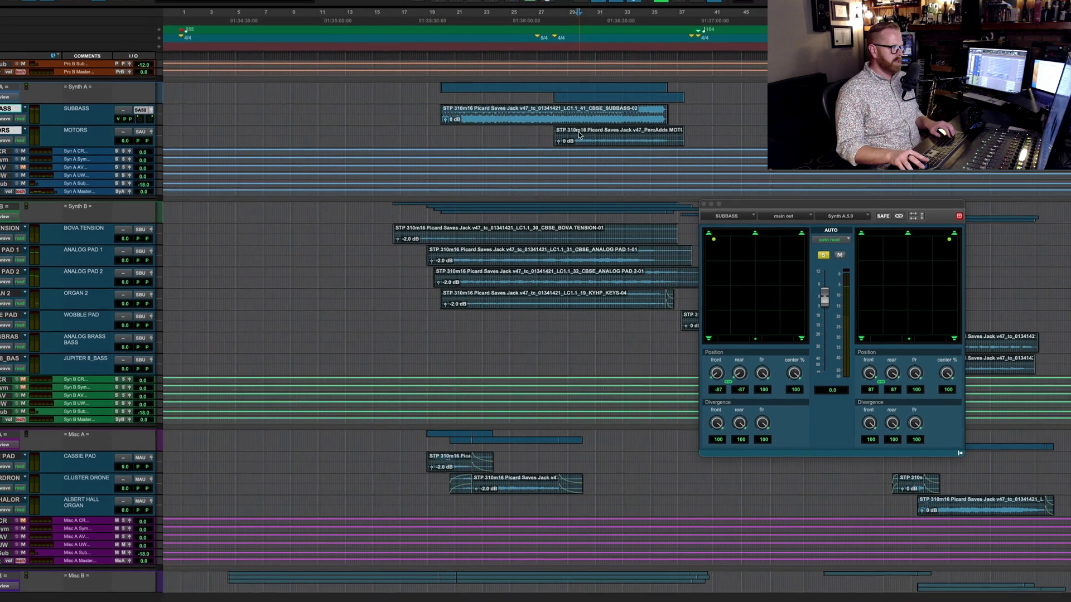
{"action": "left_click", "coordinate": [703, 204]}
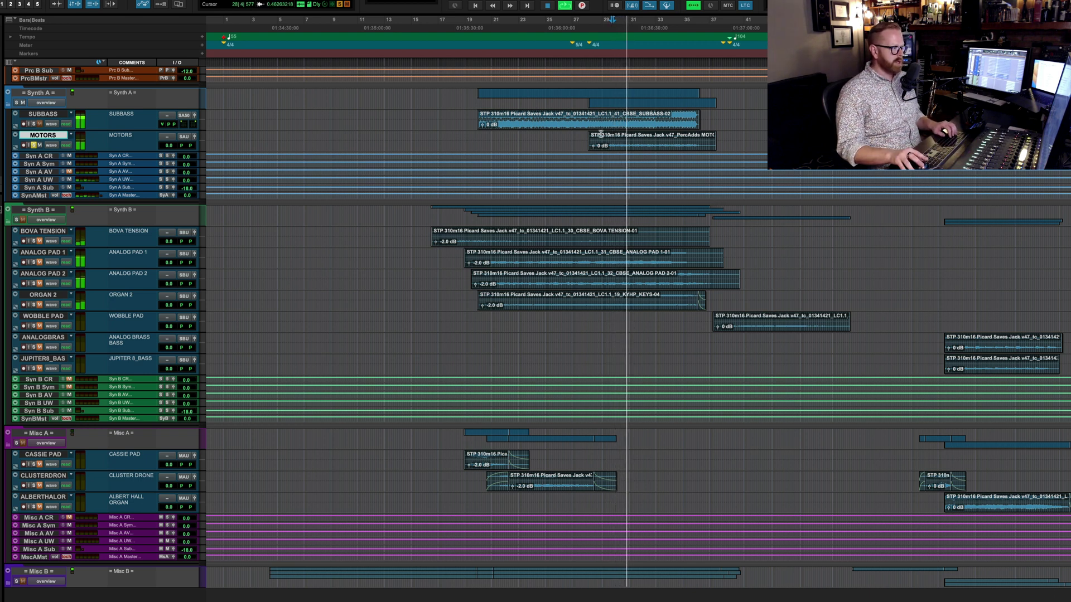
- End the MOTORS audition and move the playback position to just before the first SUBBASS clip, returning to the Mix window
{"action": "key", "text": "space"}
{"action": "left_click", "coordinate": [534, 135]}
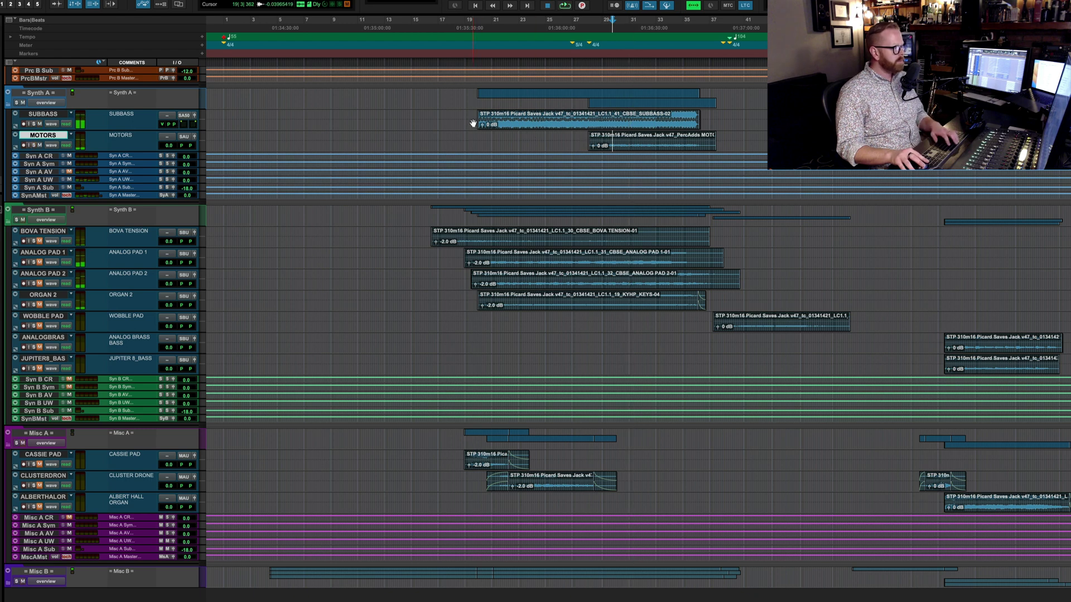
{"action": "left_click", "coordinate": [473, 118]}
{"action": "key", "text": "super+equal"}
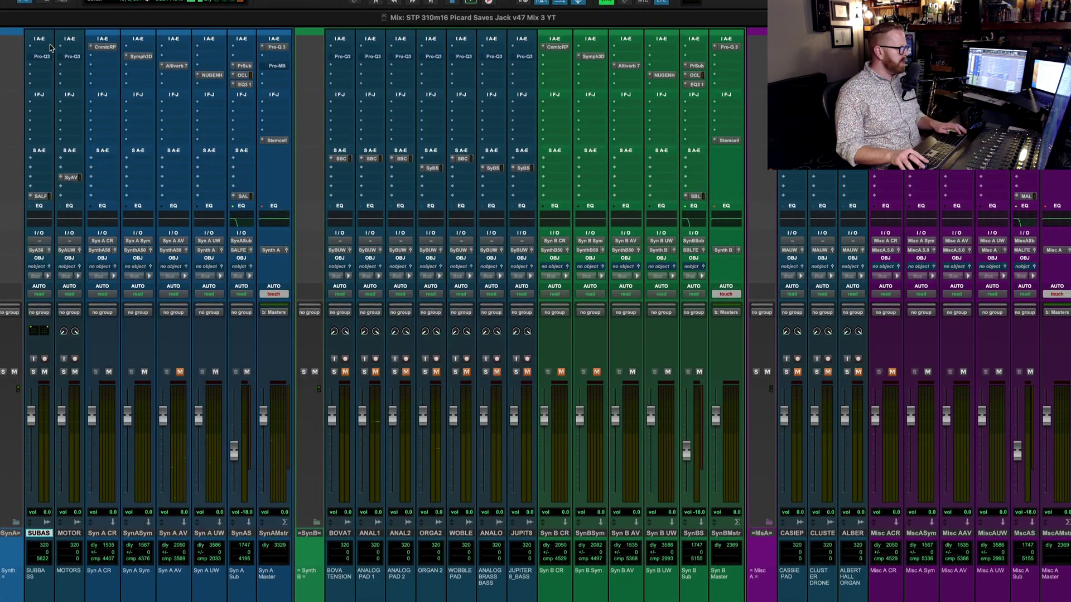
- Activate the Pro-Q 3 inserts on SUBBASS and MOTORS and review both EQ curves
{"action": "left_click", "coordinate": [43, 56], "text": "ctrl+super"}
{"action": "left_click", "coordinate": [42, 56]}
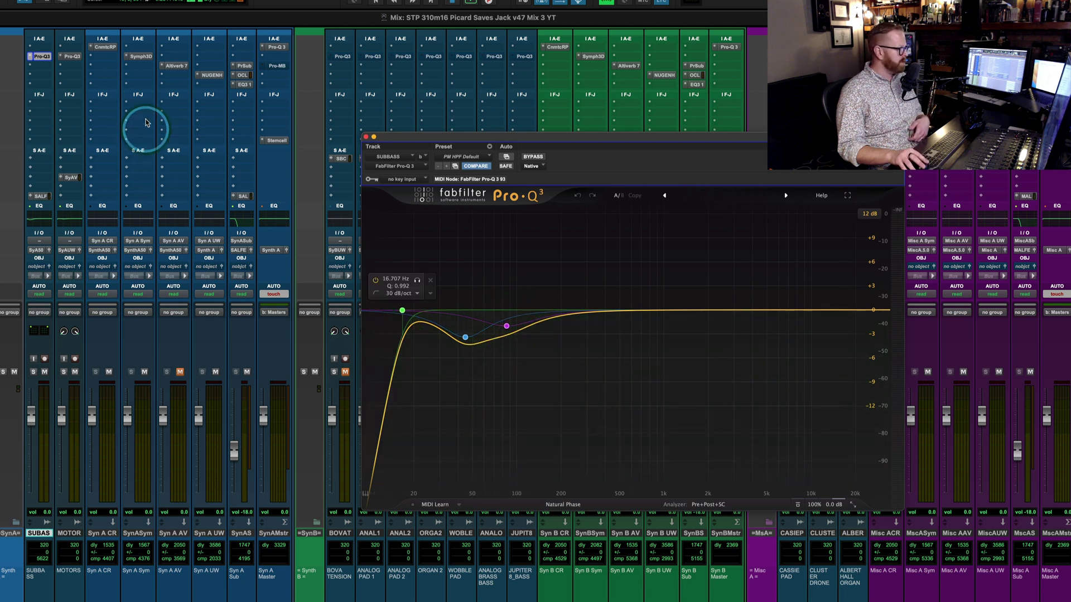
{"action": "left_click", "coordinate": [72, 57]}
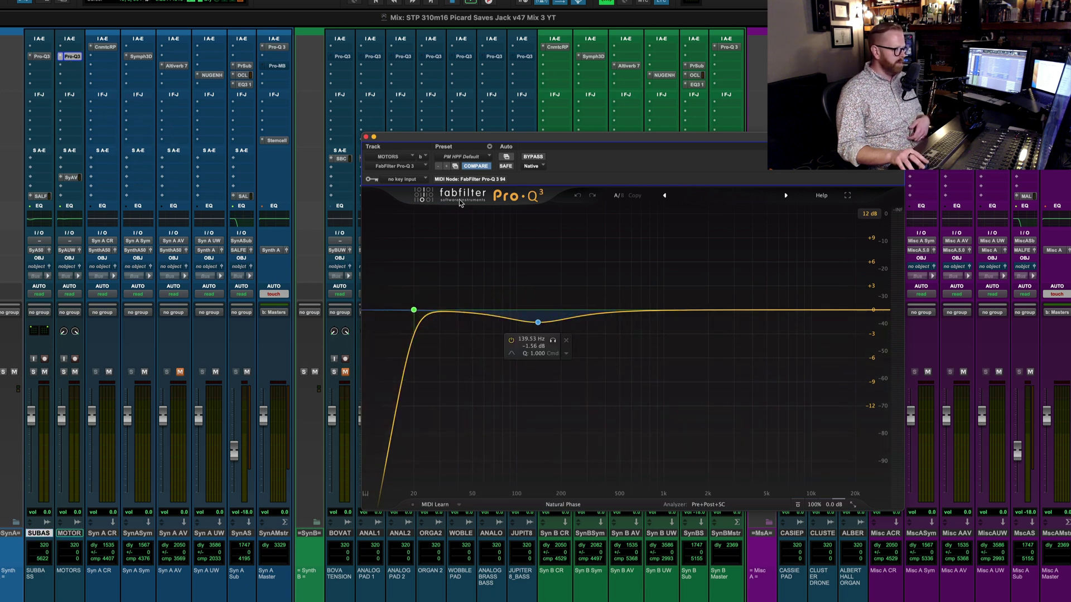
{"action": "left_click", "coordinate": [365, 136]}
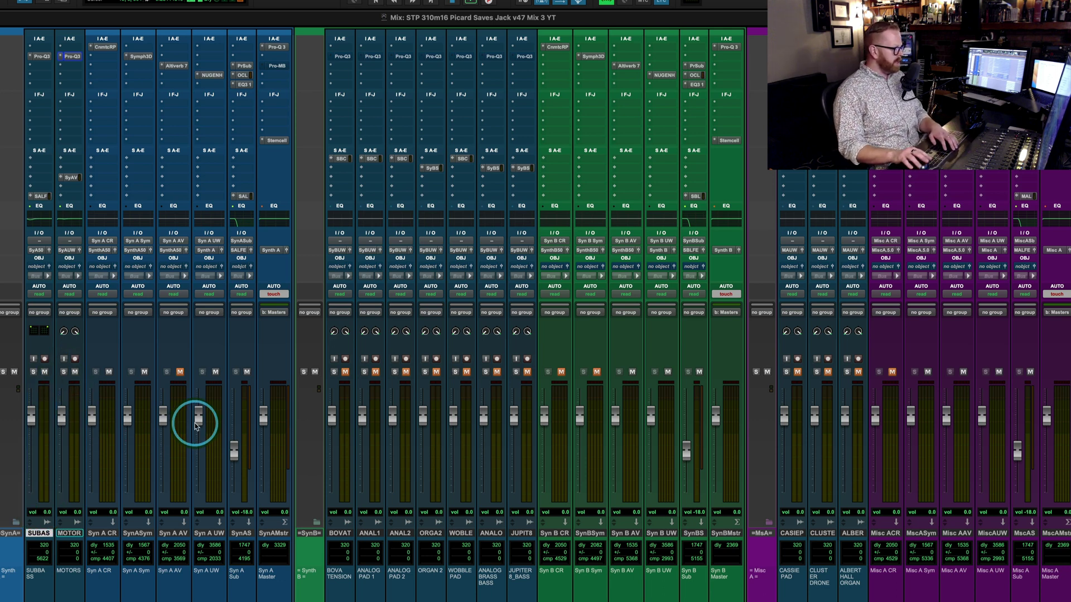
- Examine the MOTORS send to Syn A AV and the Altiverb reverb settings on the Syn A AV return
{"action": "left_click", "coordinate": [71, 177]}
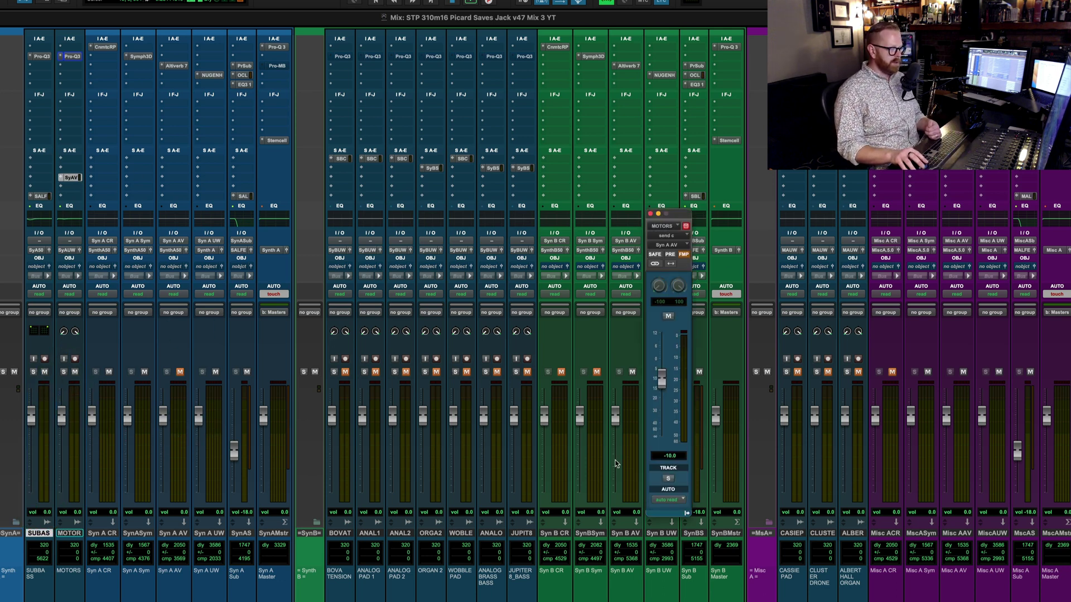
{"action": "left_click", "coordinate": [173, 66]}
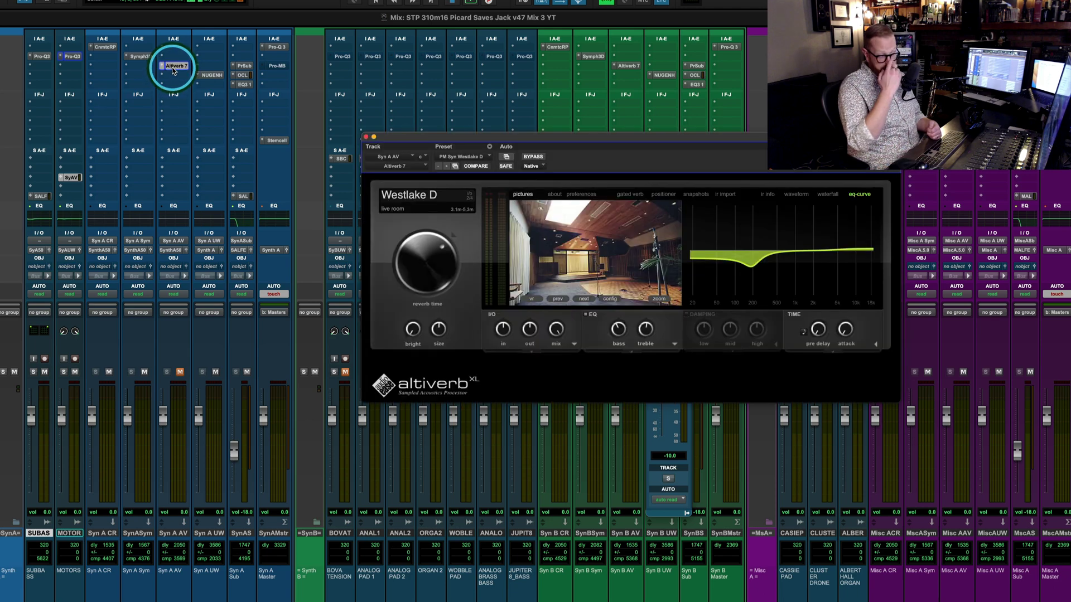
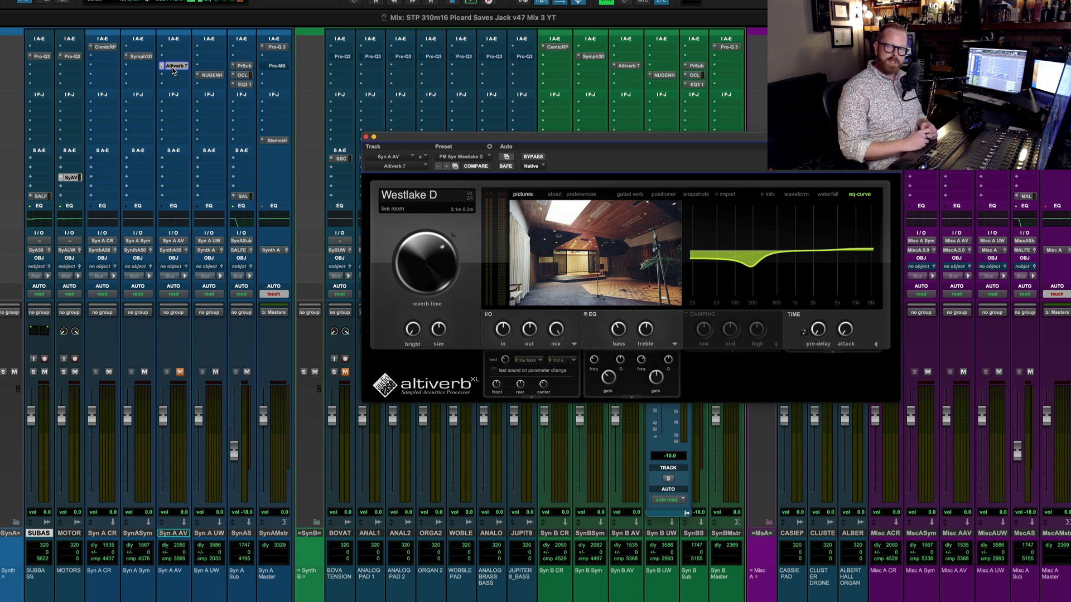
{"action": "left_click", "coordinate": [173, 70]}
{"action": "left_click", "coordinate": [107, 85]}
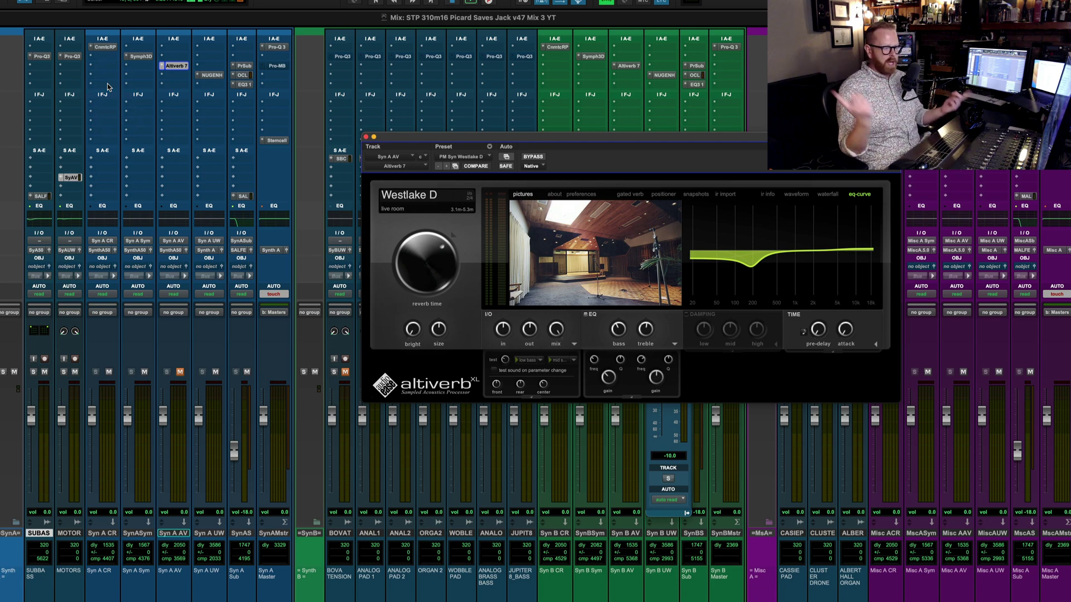
- Place the playback position ahead of the MOTORS clip, solo MOTORS and audition it in the Mix window
{"action": "key", "text": "super+equal"}
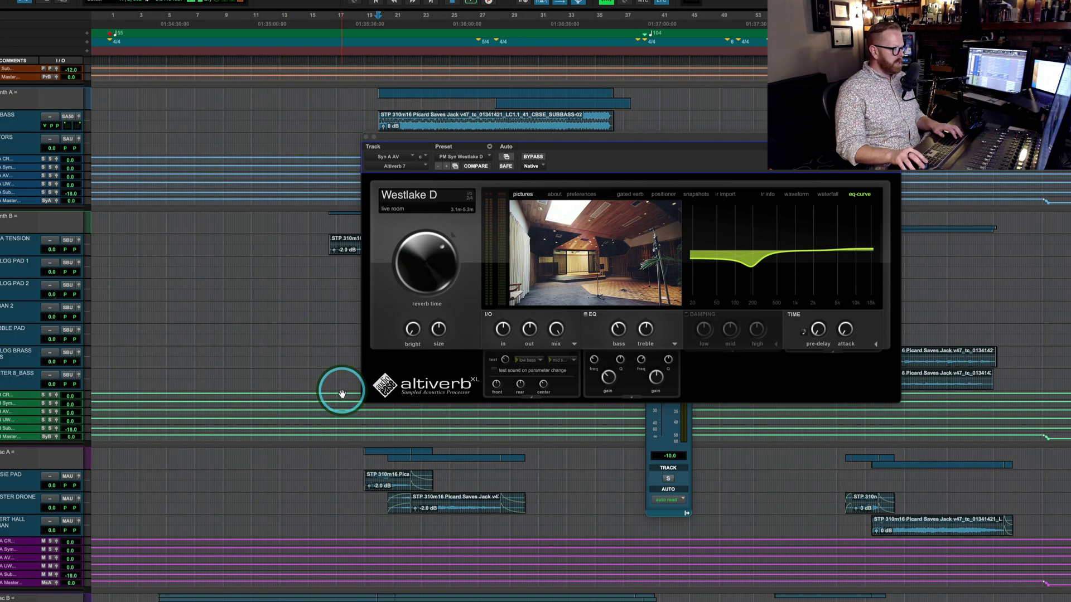
{"action": "scroll", "coordinate": [312, 355], "scroll_direction": "up", "scroll_amount": 5}
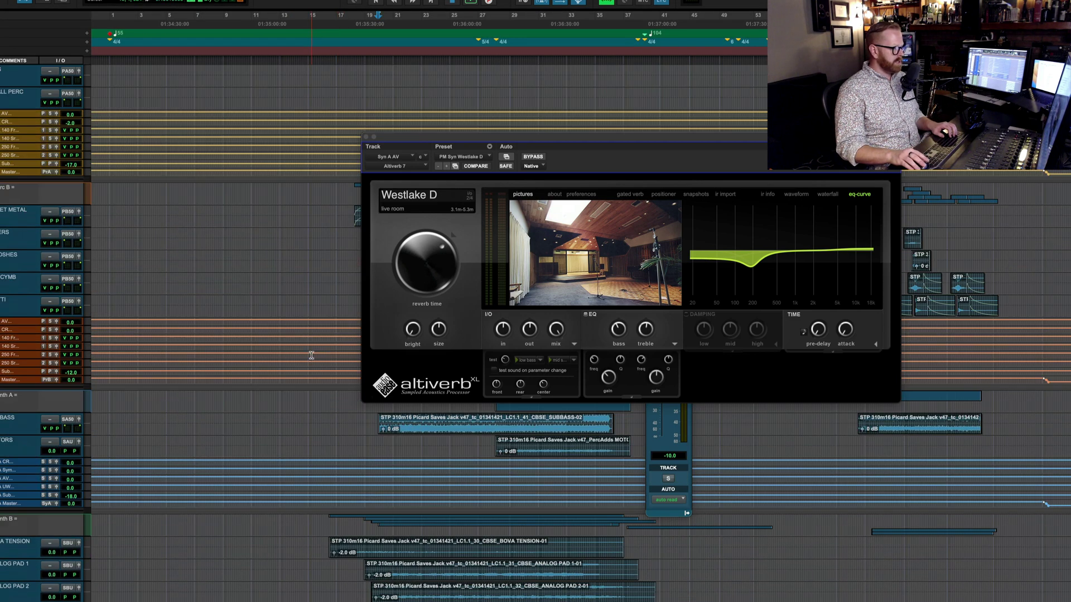
{"action": "left_click", "coordinate": [473, 440]}
{"action": "key", "text": "super+equal"}
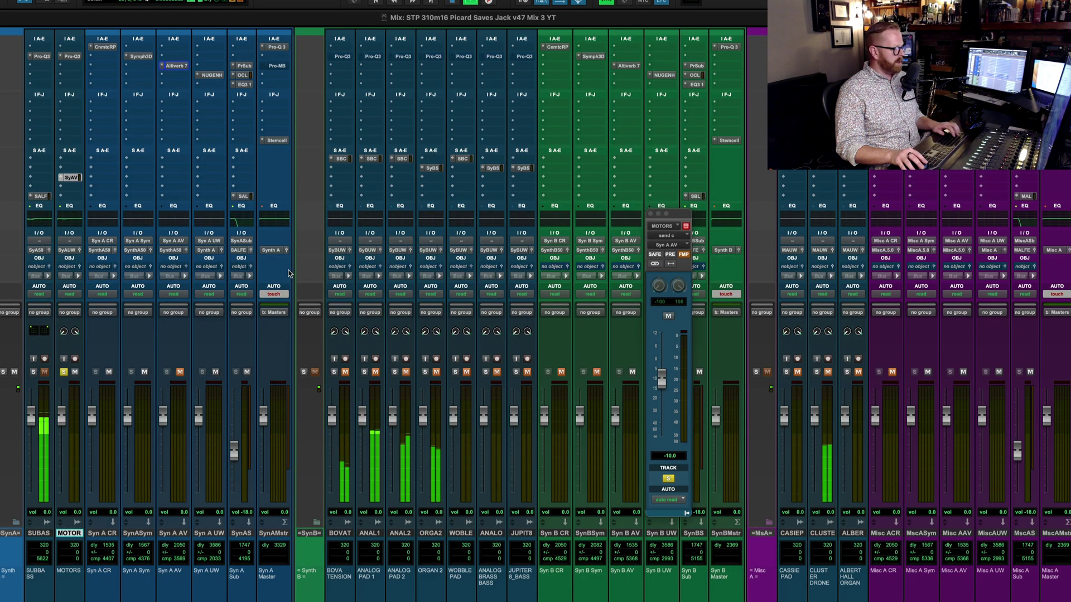
- Unmute the Syn A AV return, audition its reverb with the fader raised to +12.0 dB, and reset the fader to its default
{"action": "left_click", "coordinate": [180, 372]}
{"action": "left_click_drag", "start_coordinate": [162, 418], "coordinate": [163, 389]}
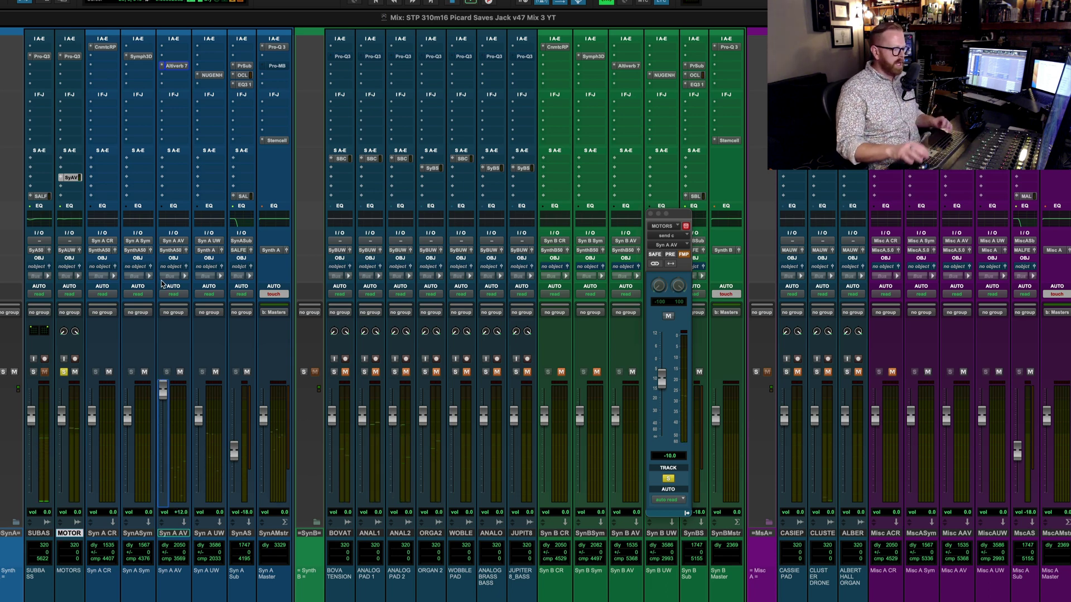
{"action": "left_click", "coordinate": [186, 397]}
{"action": "left_click", "coordinate": [163, 390], "text": "alt"}
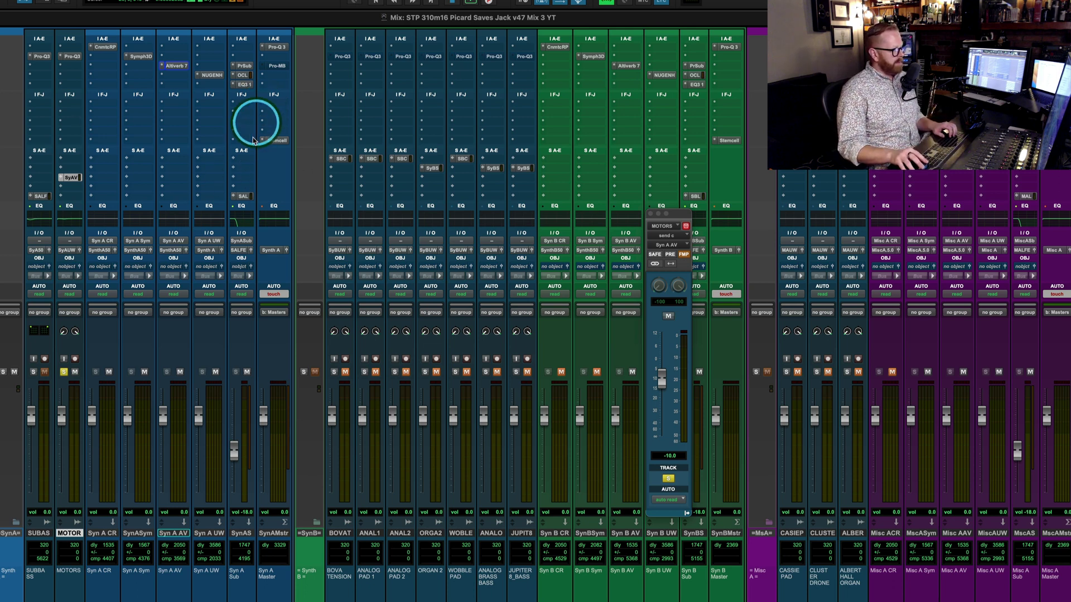
- Solo SUBBASS as well and take the Pro-MB insert on Syn A Master out of bypass
{"action": "left_click", "coordinate": [34, 372]}
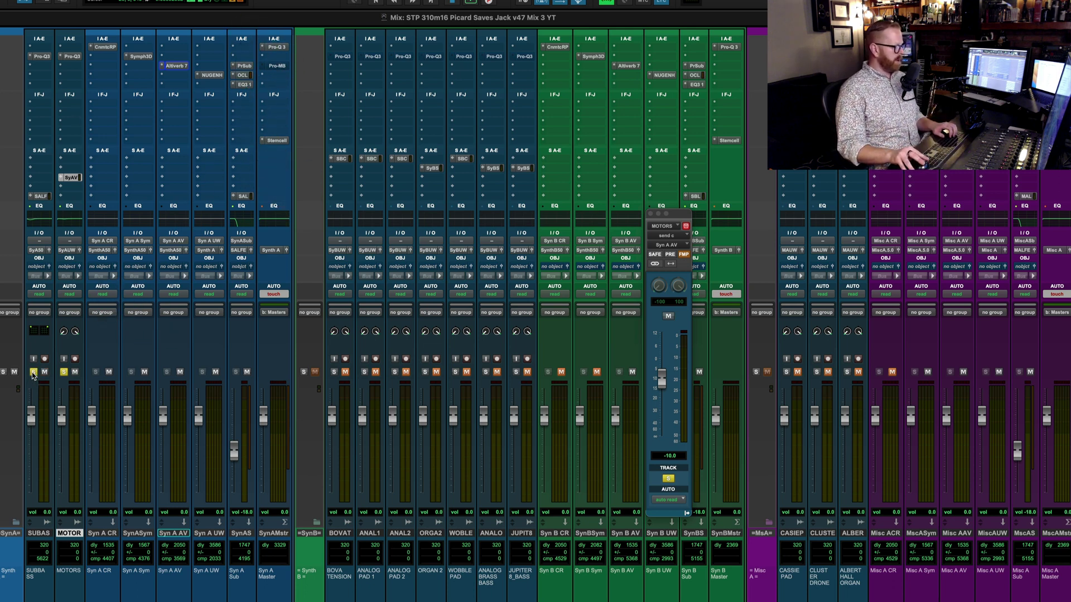
{"action": "left_click", "coordinate": [273, 67]}
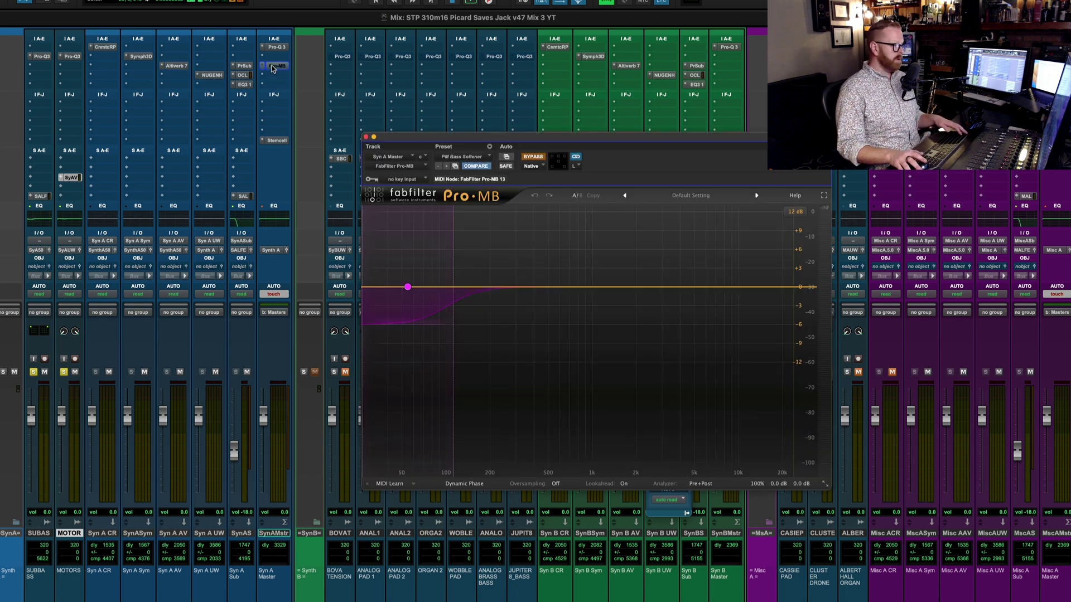
{"action": "key", "text": "super+equal"}
{"action": "left_click", "coordinate": [537, 159]}
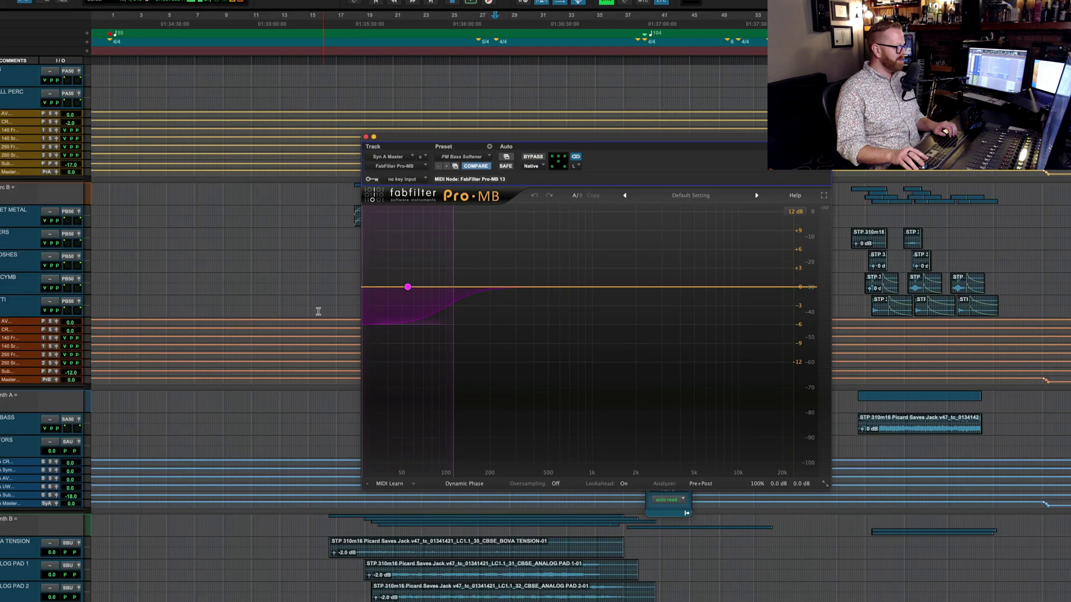
- Place the playback position at the start of the SUBBASS clip and audition it with the Syn A Master Pro-MB open
{"action": "scroll", "coordinate": [321, 334], "scroll_direction": "up", "scroll_amount": 5}
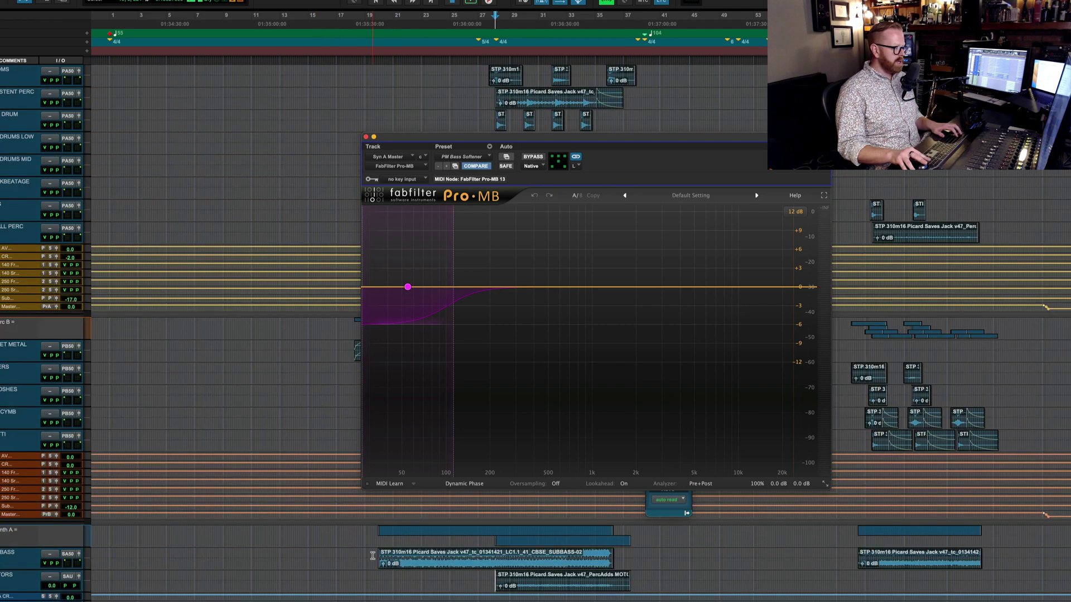
{"action": "key", "text": "super+w"}
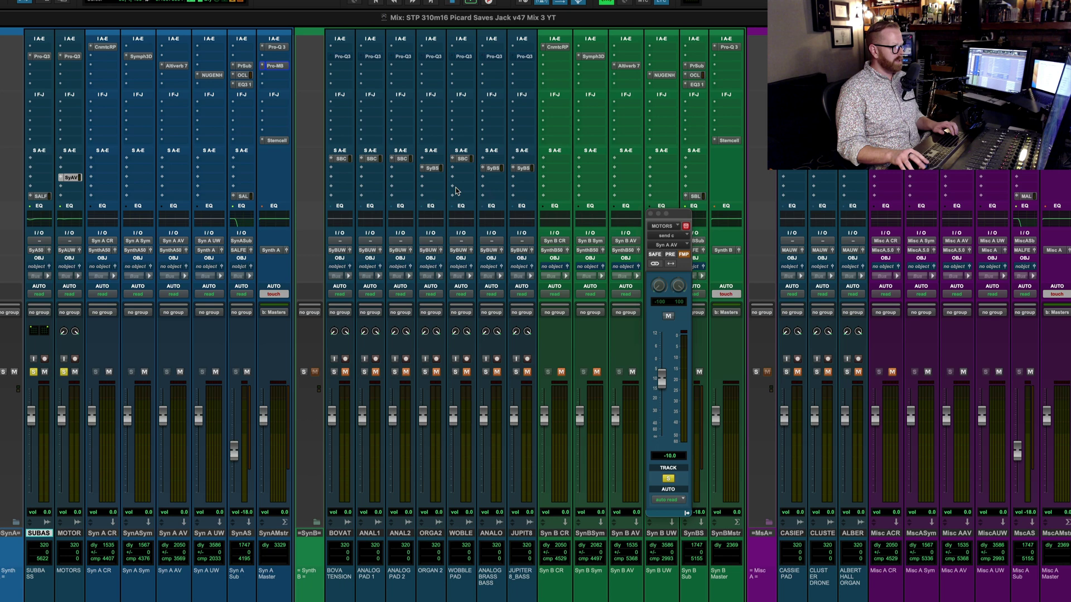
{"action": "left_click", "coordinate": [275, 66]}
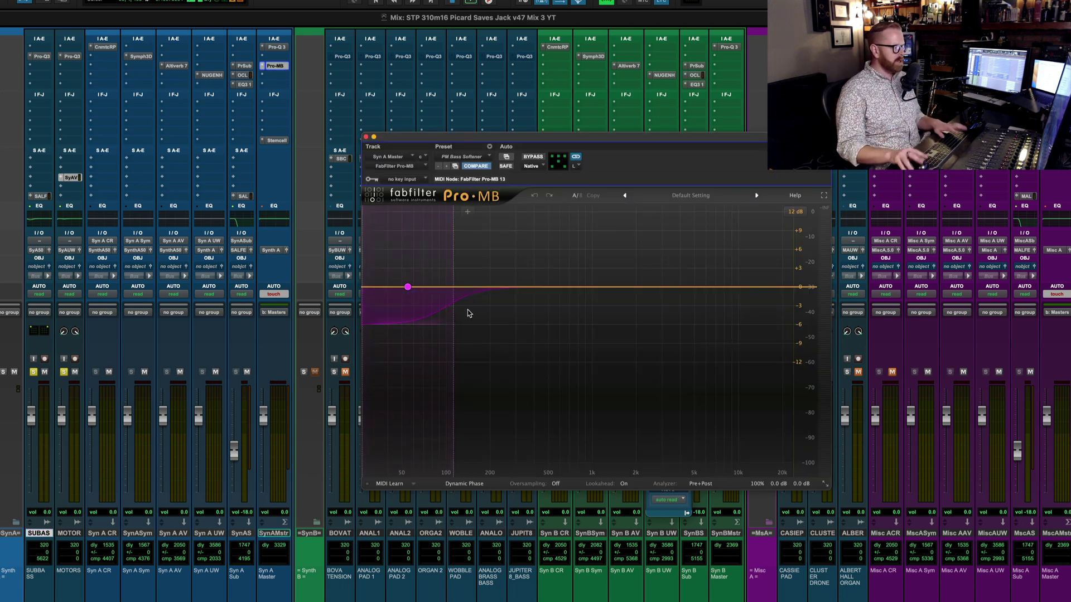
{"action": "key", "text": "space"}
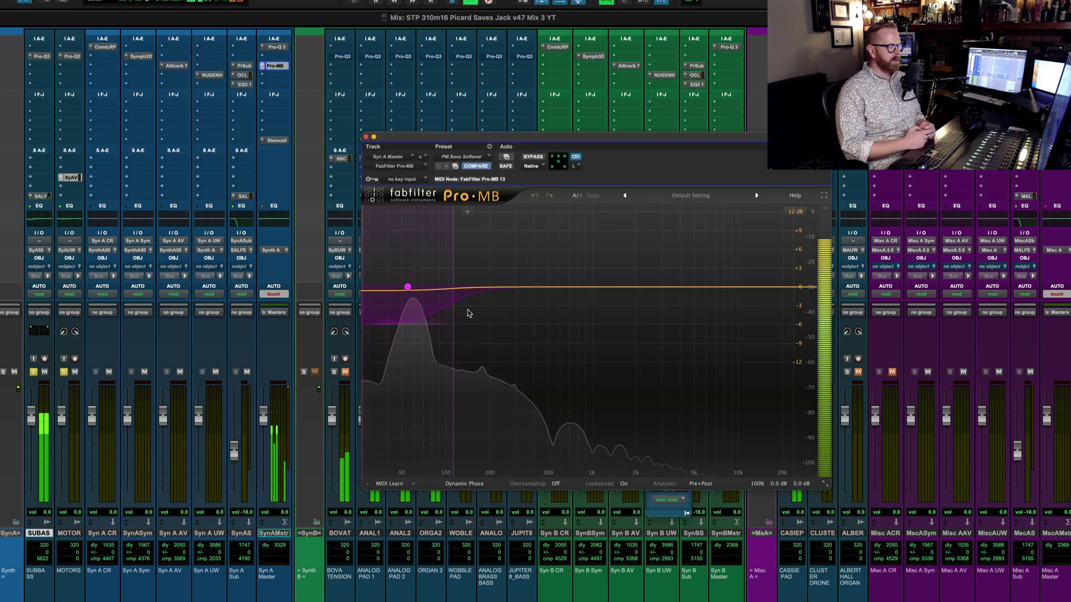
{"action": "left_click", "coordinate": [473, 322]}
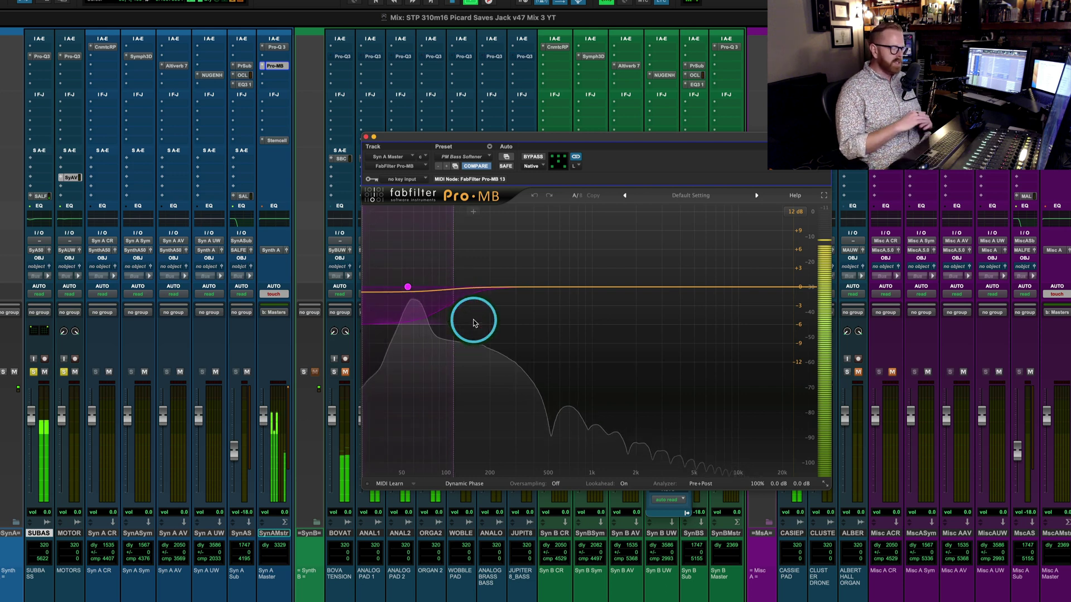
- Compare the Syn A Master Pro-MB bypassed and active during playback, and view its list of presets
{"action": "left_click", "coordinate": [532, 156]}
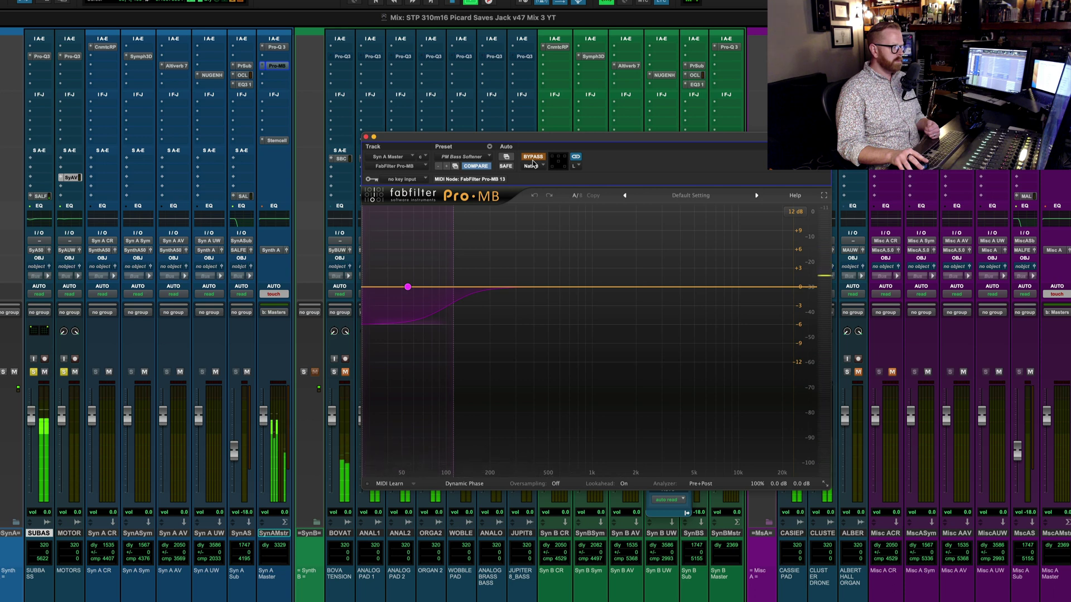
{"action": "left_click", "coordinate": [532, 158]}
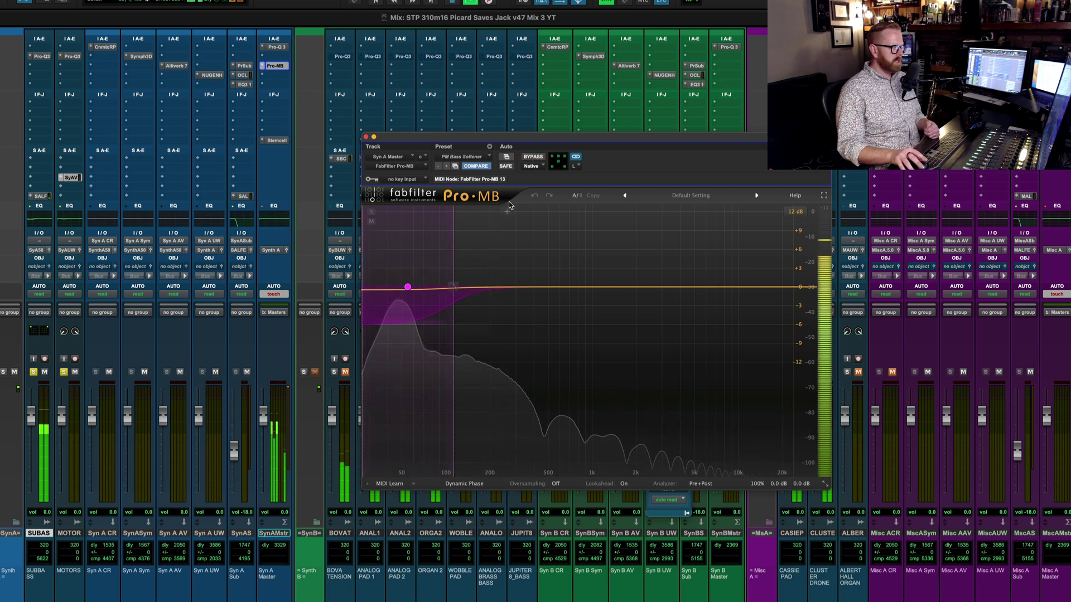
{"action": "left_click", "coordinate": [462, 157]}
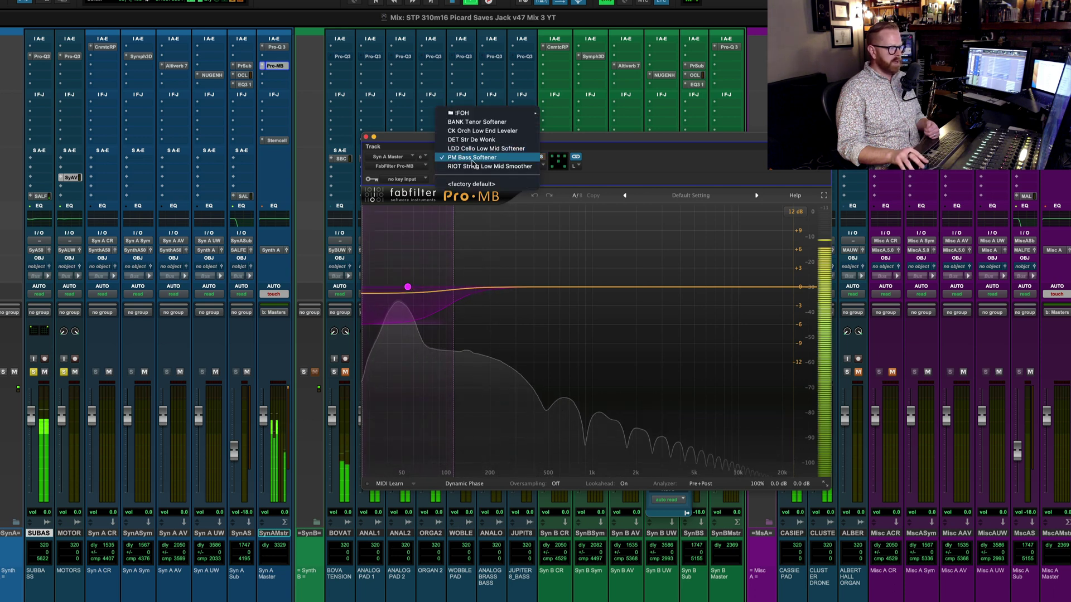
{"action": "left_click", "coordinate": [650, 159]}
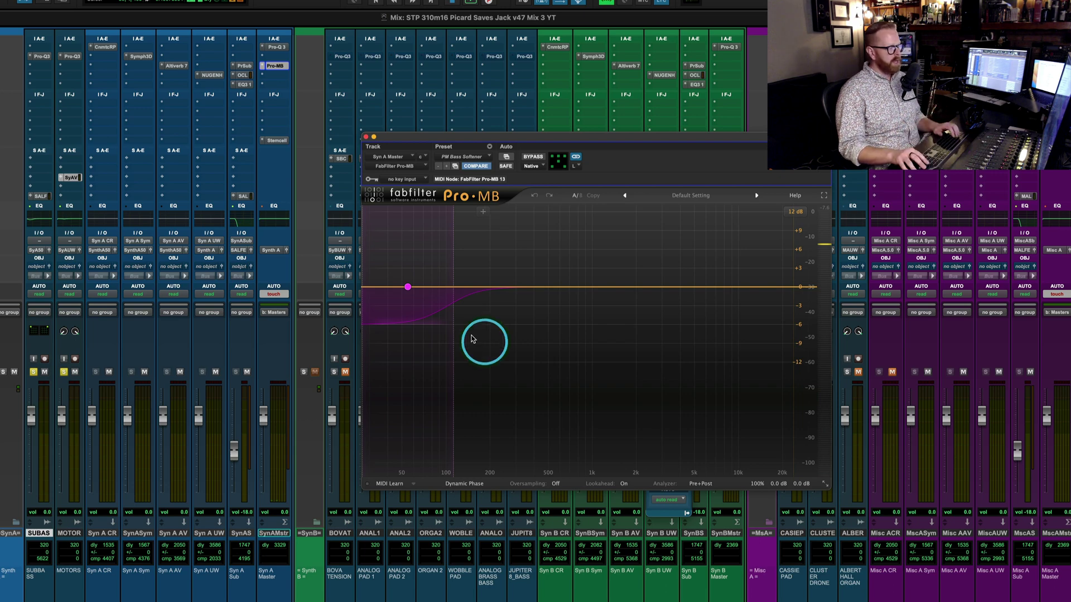
{"action": "left_click", "coordinate": [366, 136]}
- Select a range across the Synth B tracks from BOVA TENSION to JUPITER8_BASS, solo them and play it in the Mix window
{"action": "key", "text": "super+equal"}
{"action": "scroll", "coordinate": [488, 283], "scroll_direction": "down", "scroll_amount": 3}
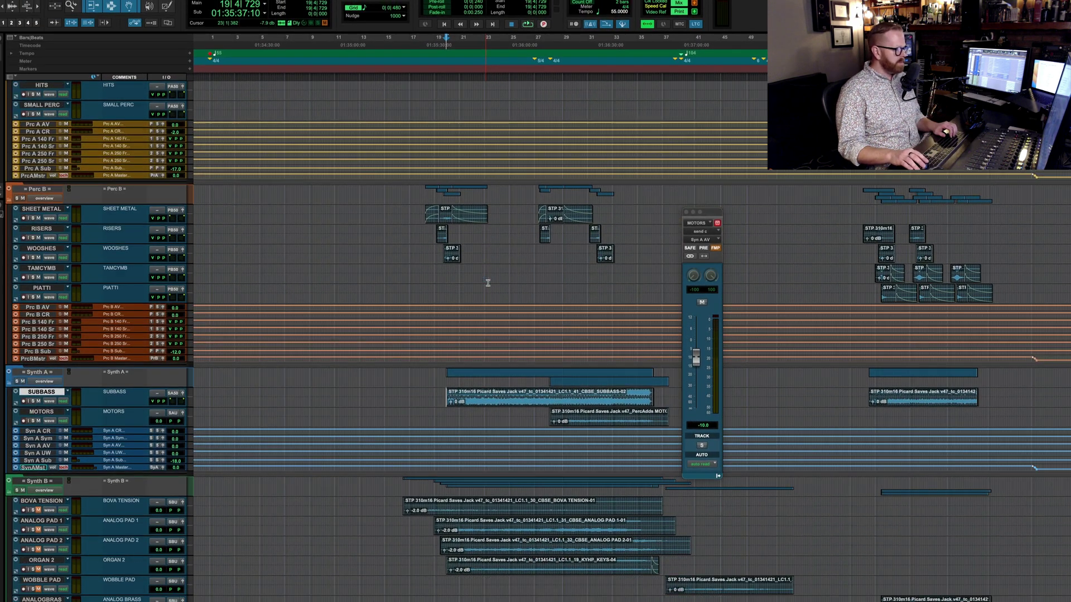
{"action": "scroll", "coordinate": [487, 283], "scroll_direction": "down", "scroll_amount": 5}
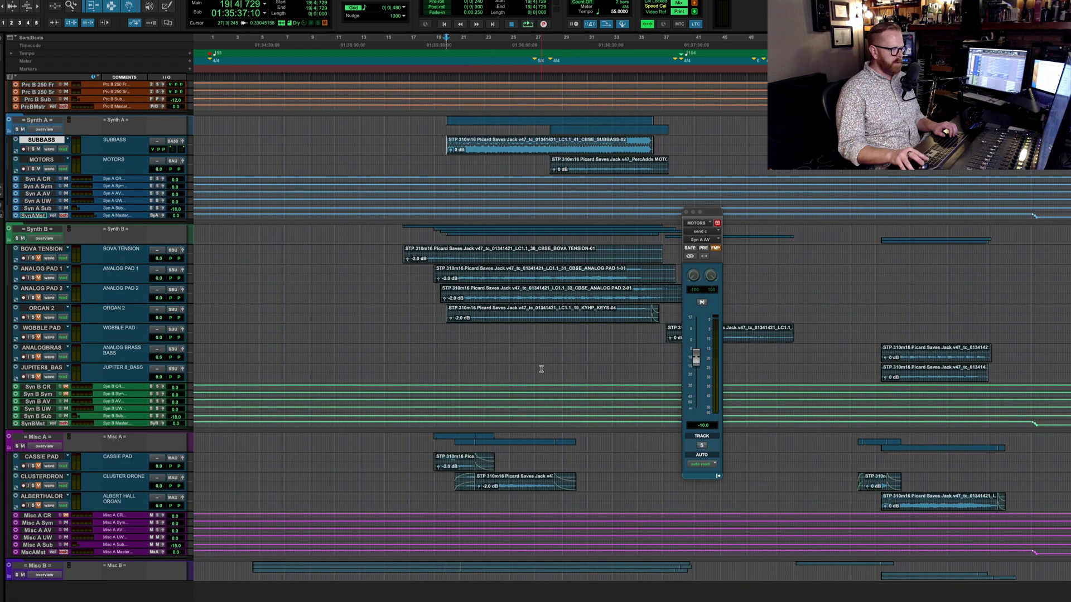
{"action": "left_click_drag", "start_coordinate": [541, 369], "coordinate": [471, 249]}
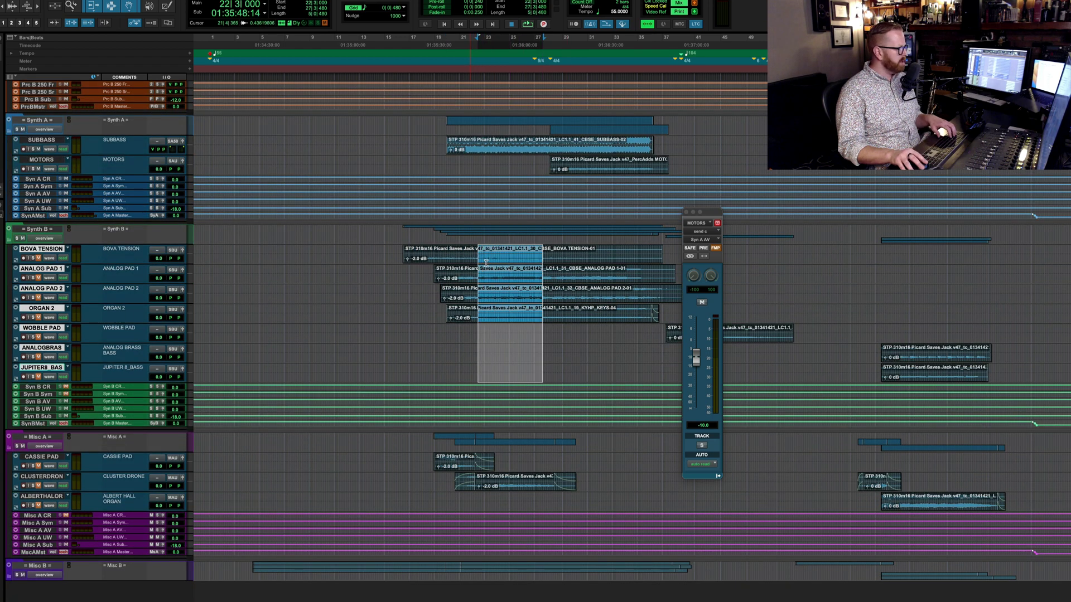
{"action": "key", "text": "shift+s"}
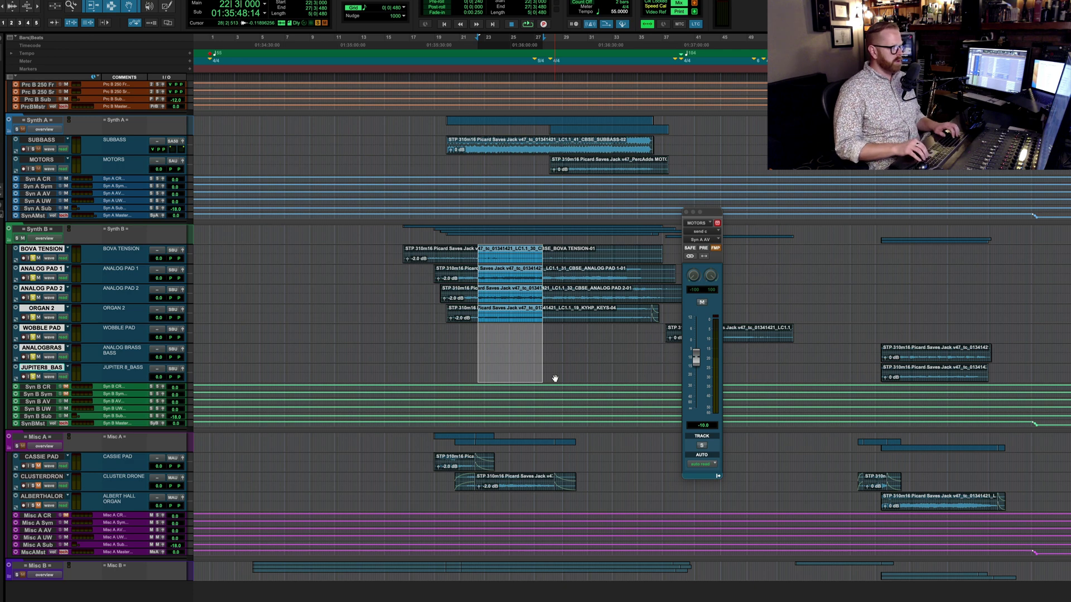
{"action": "key", "text": "space"}
{"action": "key", "text": "super+equal"}
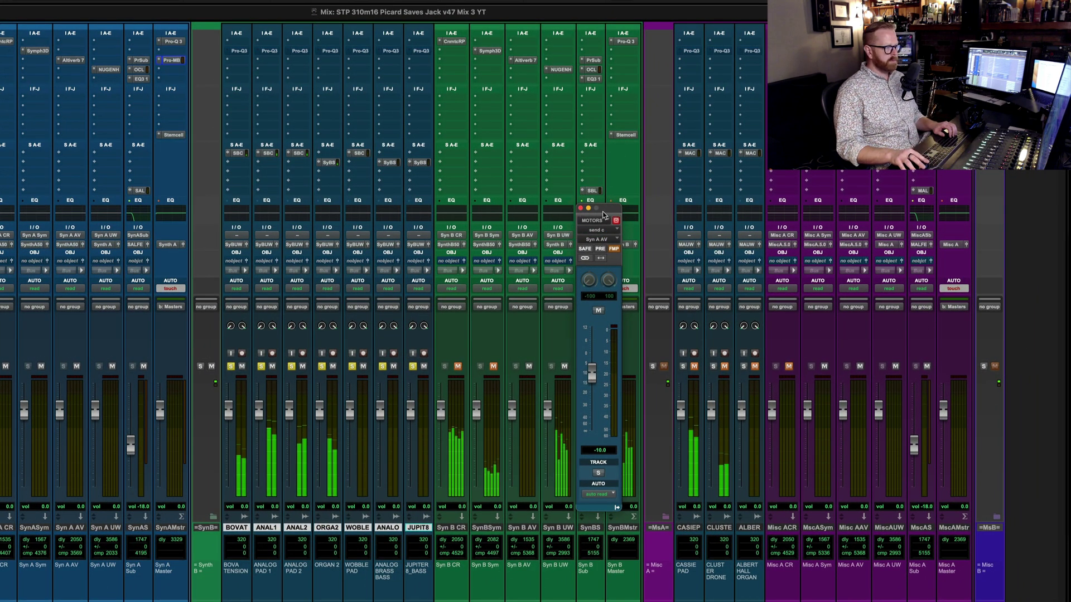
- Close the MOTORS send window and activate the Pro-Q 3 inserts on the Synth B source tracks while auditioning them
{"action": "left_click", "coordinate": [581, 208]}
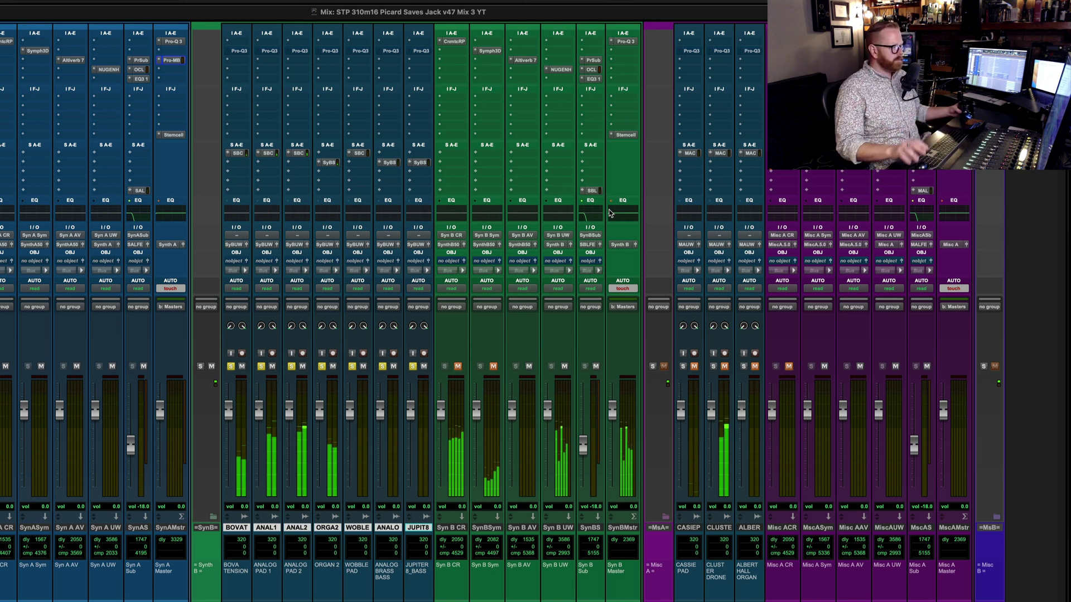
{"action": "left_click", "coordinate": [483, 390]}
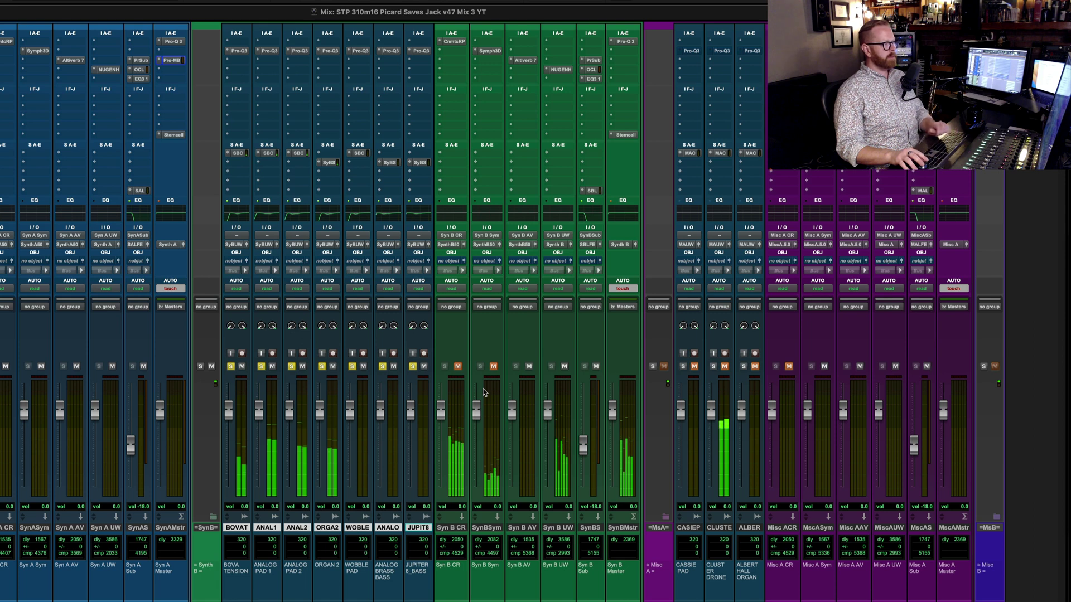
{"action": "left_click", "coordinate": [479, 359]}
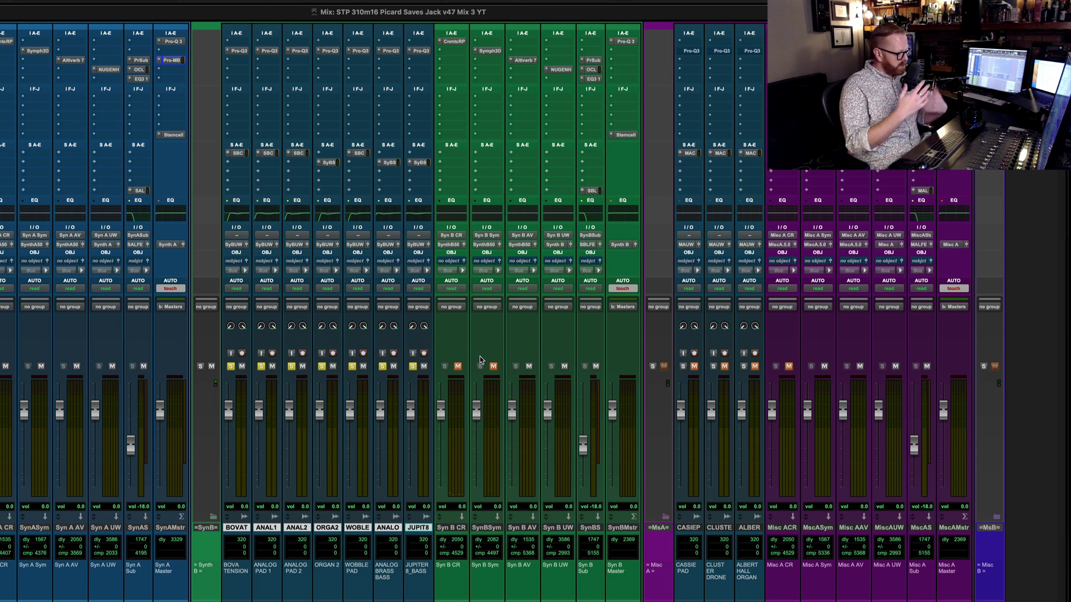
- Review the Pro-Q 3 curves on the Synth B tracks from BOVA TENSION through JUPITER8_BASS
{"action": "left_click", "coordinate": [239, 53]}
{"action": "left_click", "coordinate": [231, 48]}
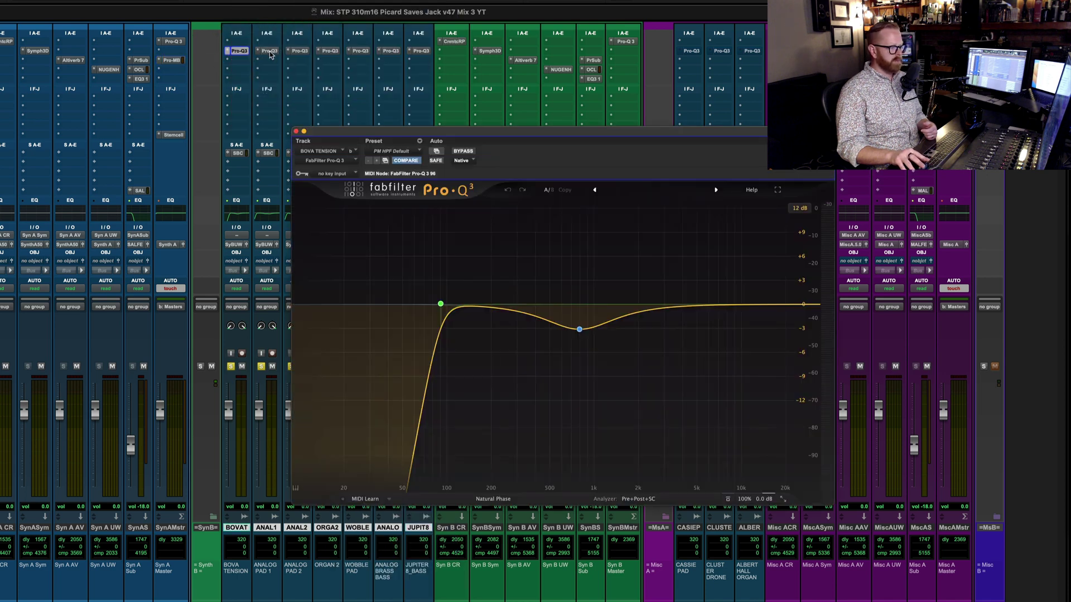
{"action": "left_click", "coordinate": [270, 53]}
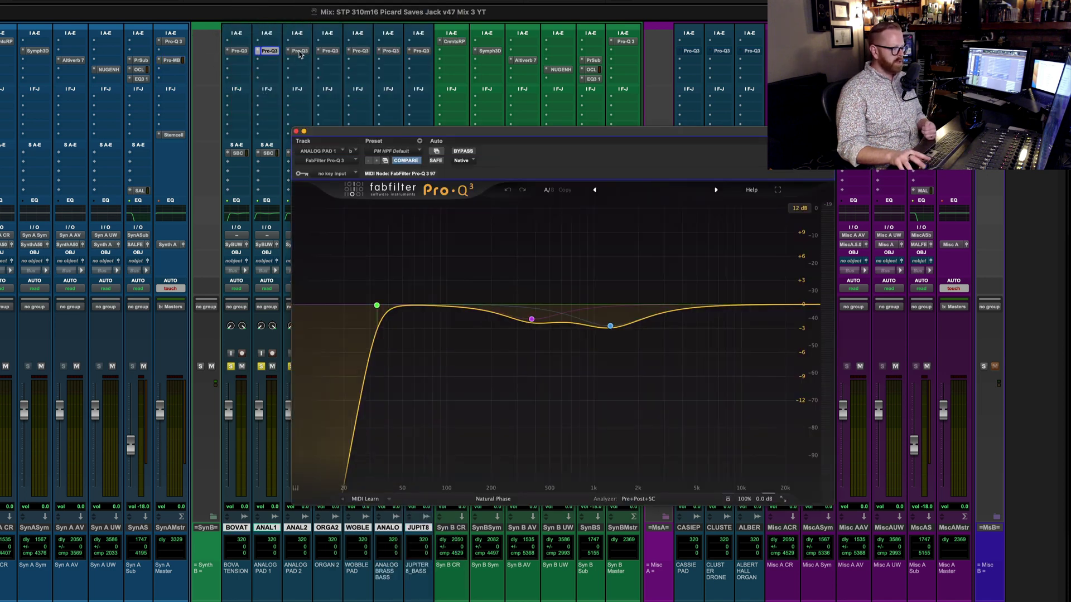
{"action": "left_click", "coordinate": [300, 53]}
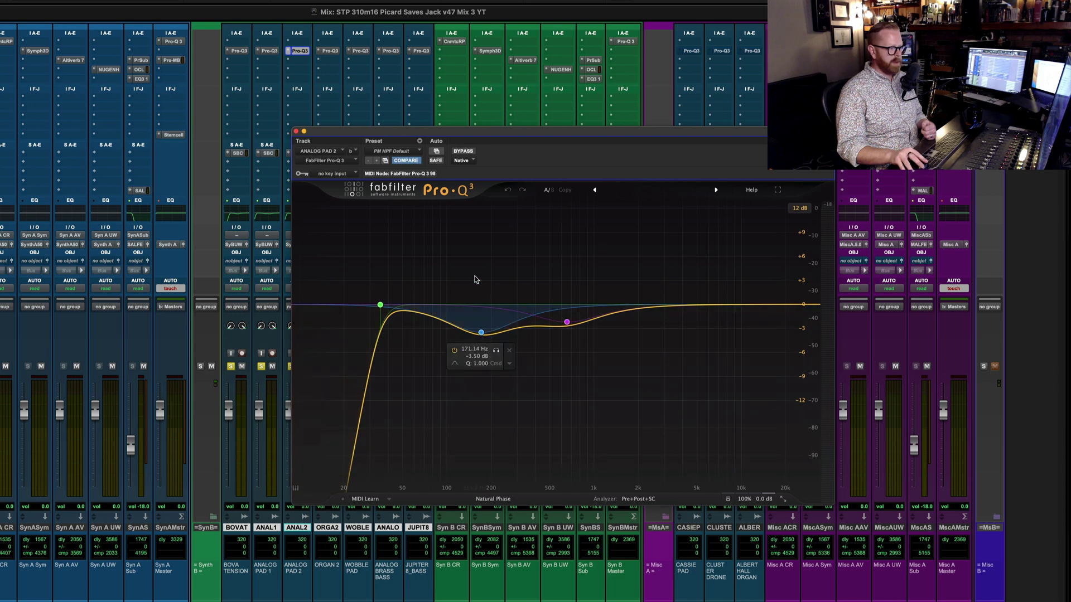
{"action": "mouse_move", "coordinate": [504, 333]}
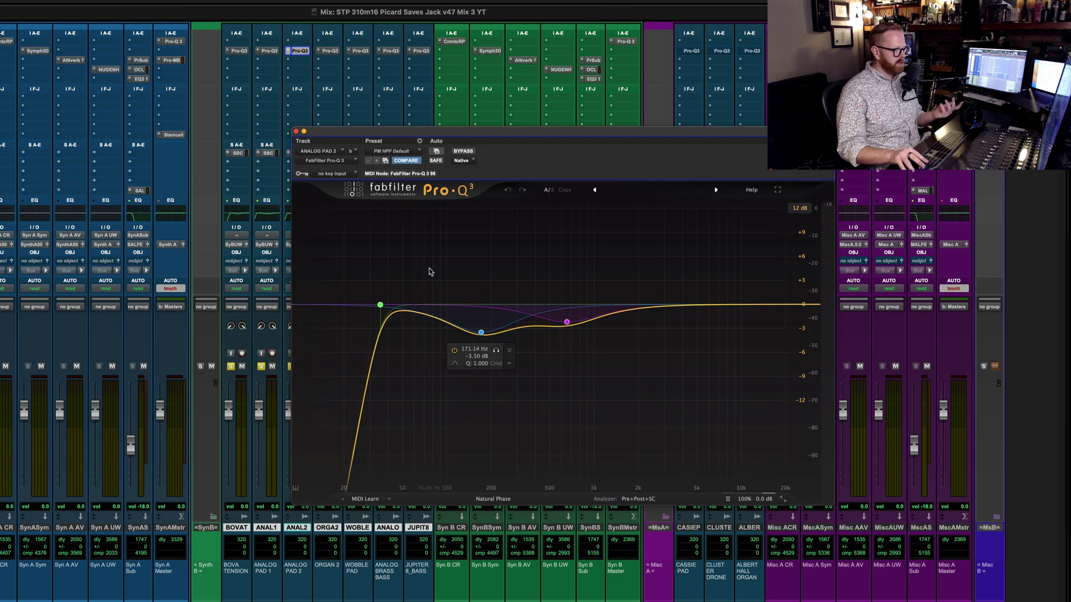
{"action": "left_click", "coordinate": [327, 52]}
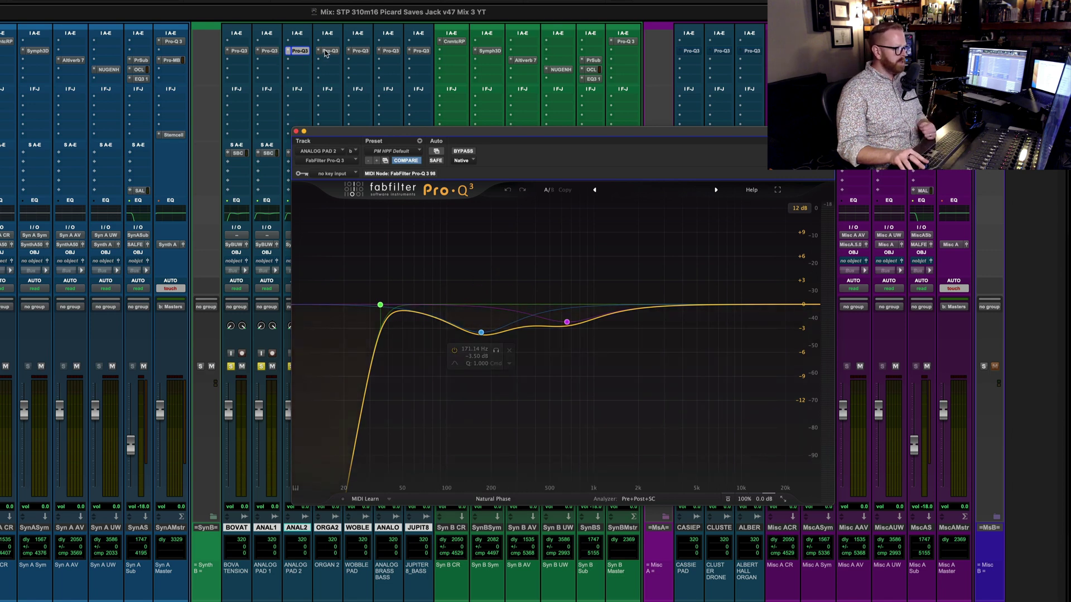
{"action": "left_click", "coordinate": [362, 52]}
{"action": "left_click", "coordinate": [390, 51]}
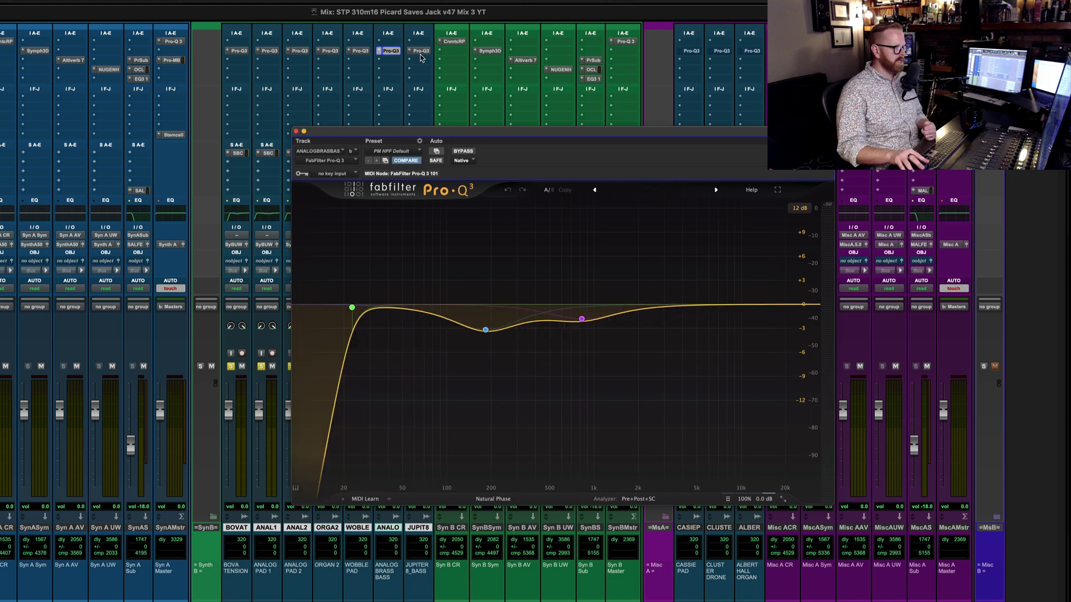
{"action": "left_click", "coordinate": [421, 51]}
{"action": "left_click", "coordinate": [296, 132]}
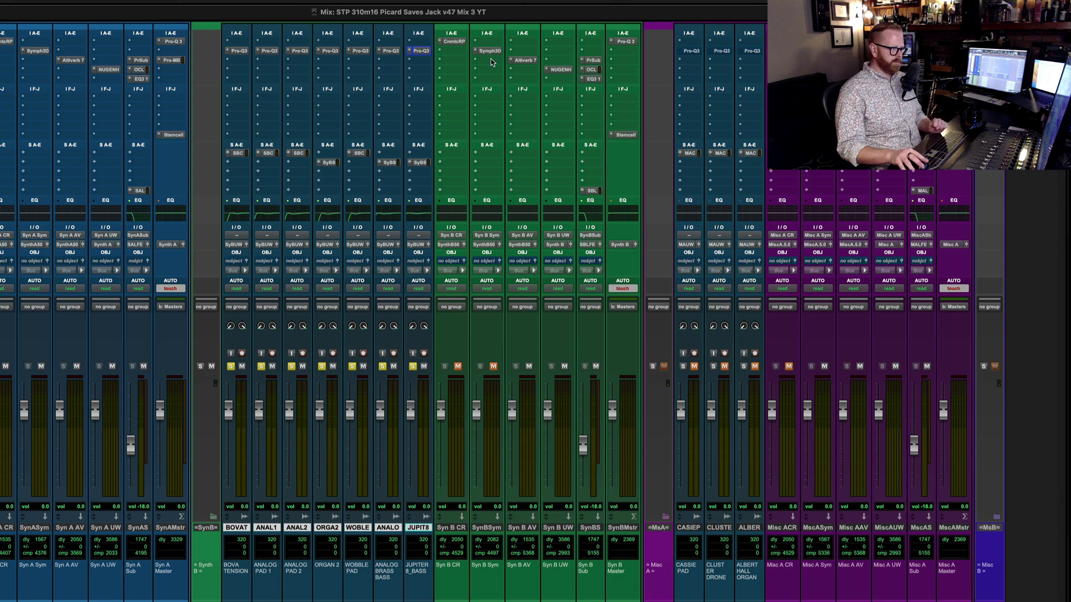
- Examine the Cinematic Rooms settings on Syn B CR and the Symphony 3D settings on Syn B Sym
{"action": "left_click", "coordinate": [453, 41]}
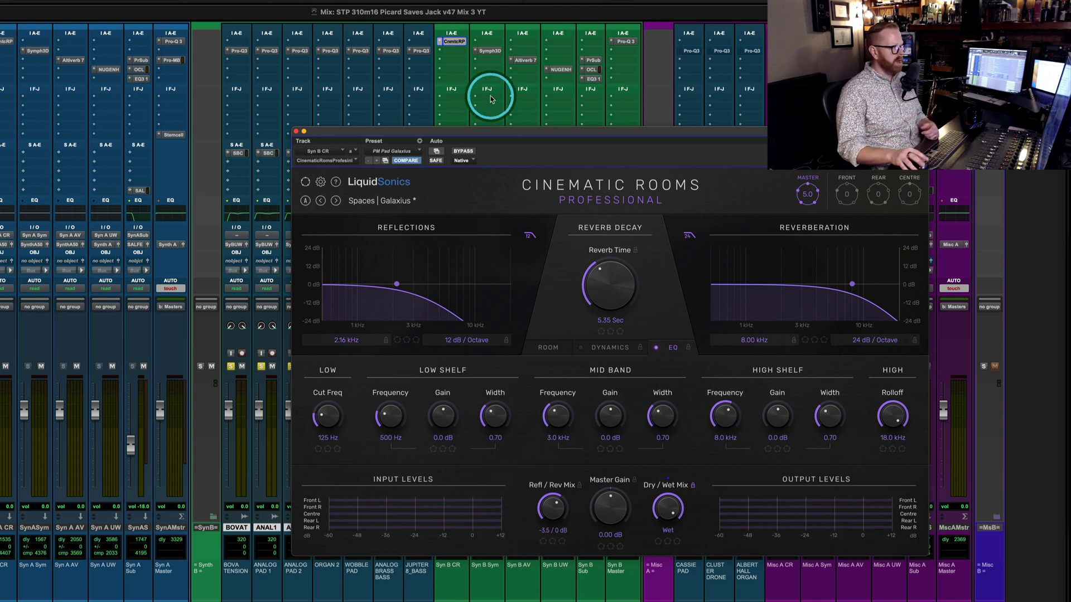
{"action": "left_click", "coordinate": [489, 51]}
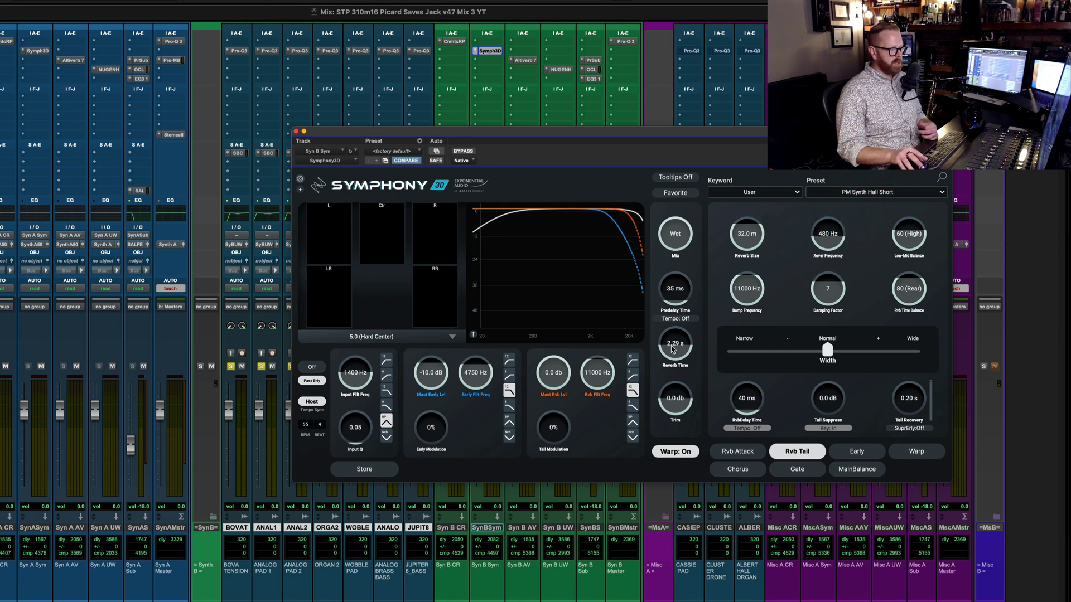
{"action": "left_click", "coordinate": [296, 131]}
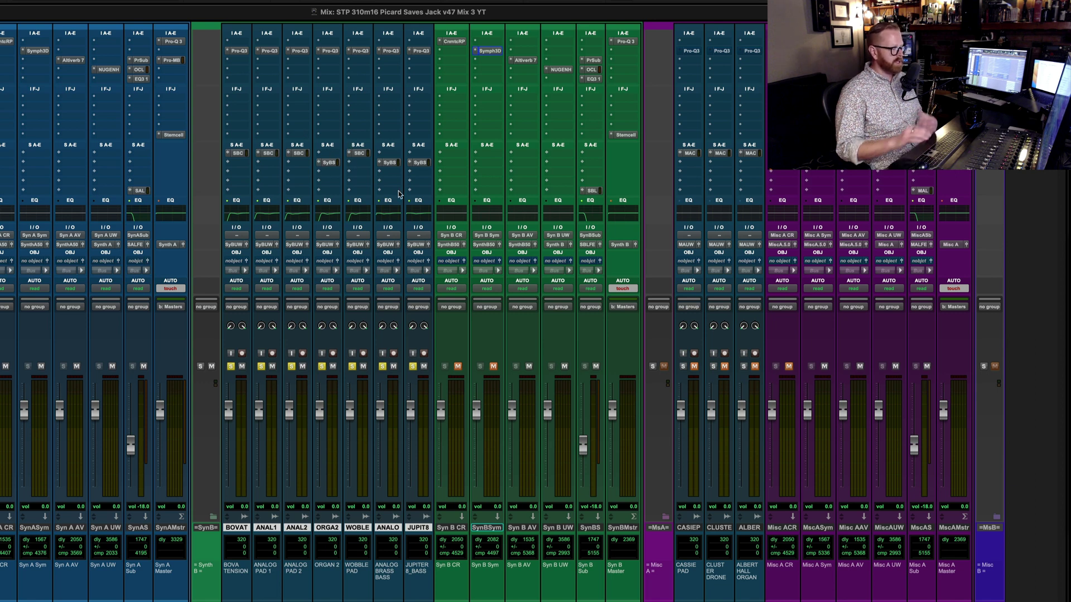
- Unmute the Syn B CR and Syn B Sym reverb returns together and audition the Synth B tracks with them
{"action": "left_click", "coordinate": [454, 529]}
{"action": "left_click", "coordinate": [487, 528], "text": "shift"}
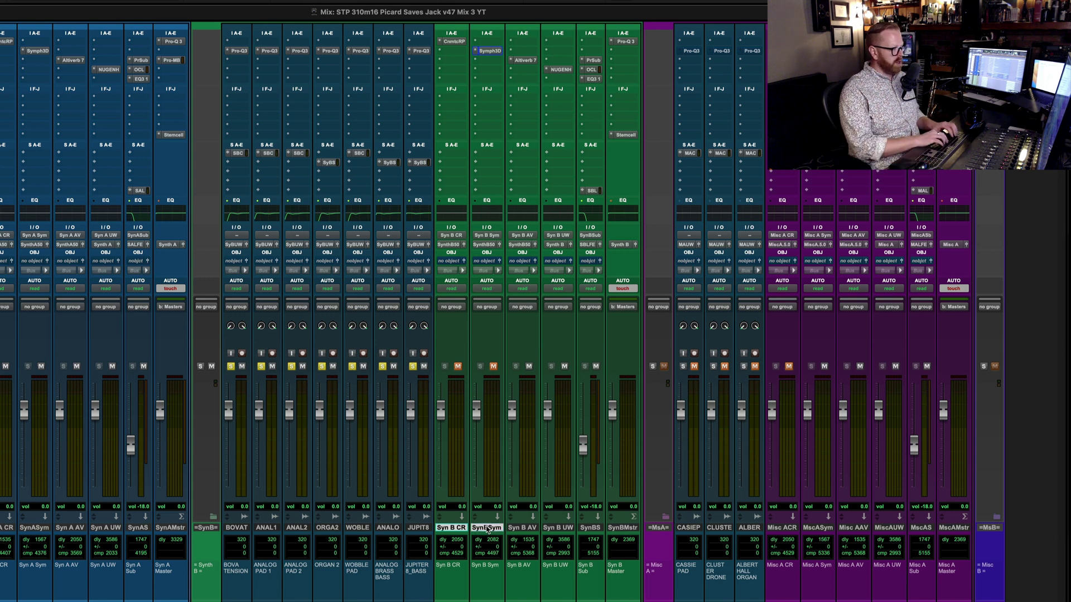
{"action": "key", "text": "space"}
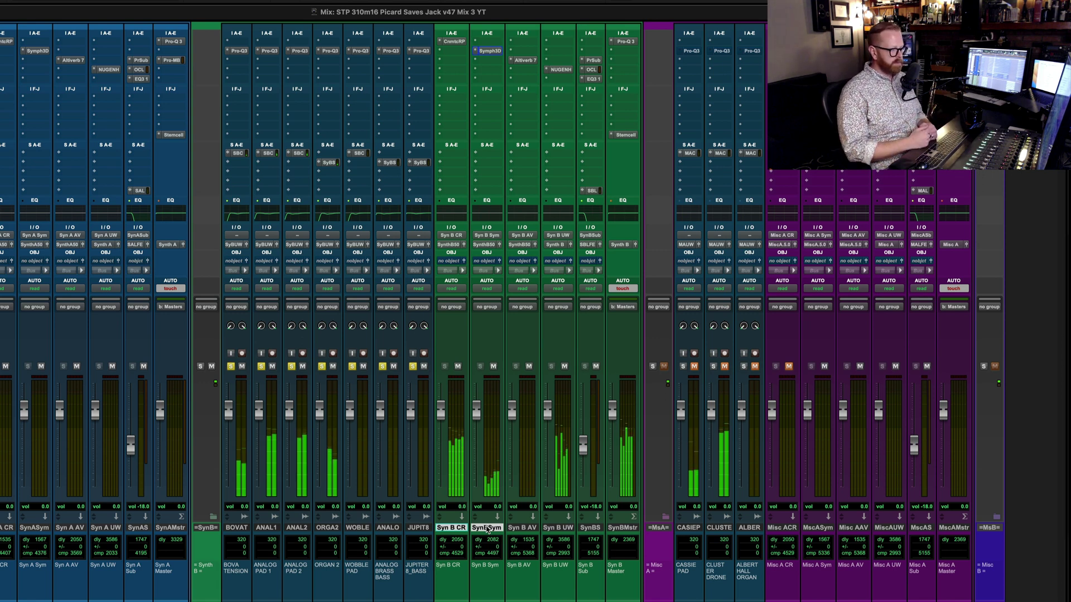
{"action": "left_click", "coordinate": [484, 534]}
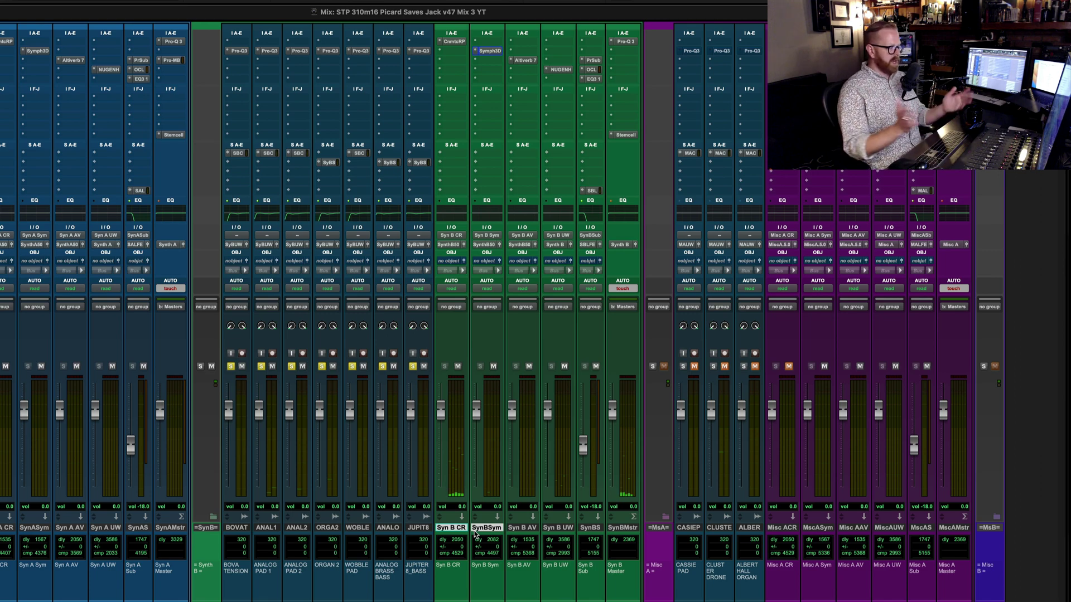
- Review the Synth B clips and reverb returns, check the Pro-Q 3 curve on Syn B Master, and close its window
{"action": "key", "text": "super+equal"}
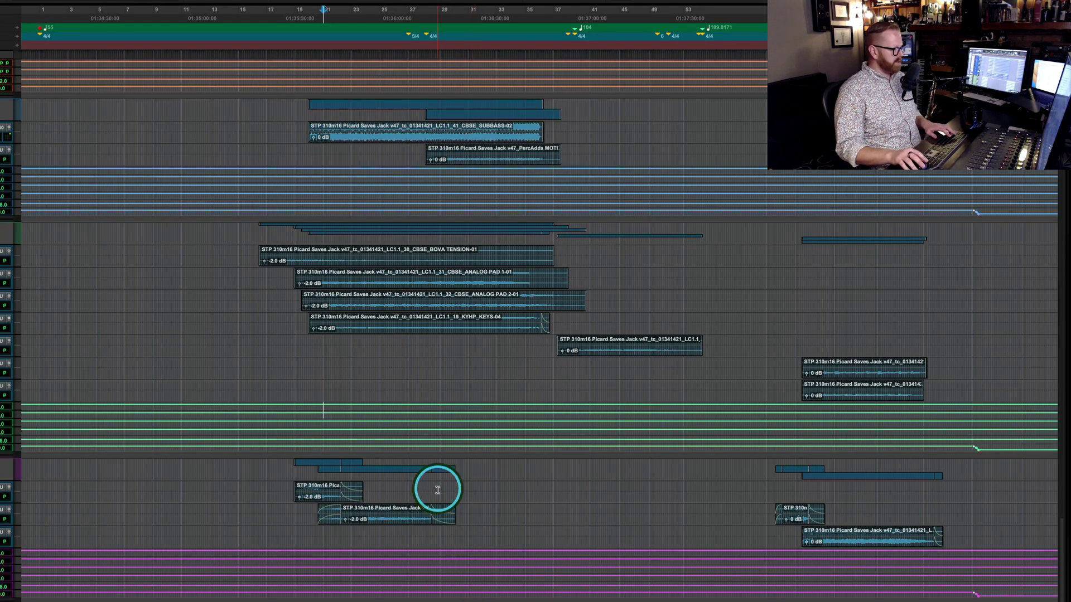
{"action": "scroll", "coordinate": [406, 430], "scroll_direction": "down", "scroll_amount": 1}
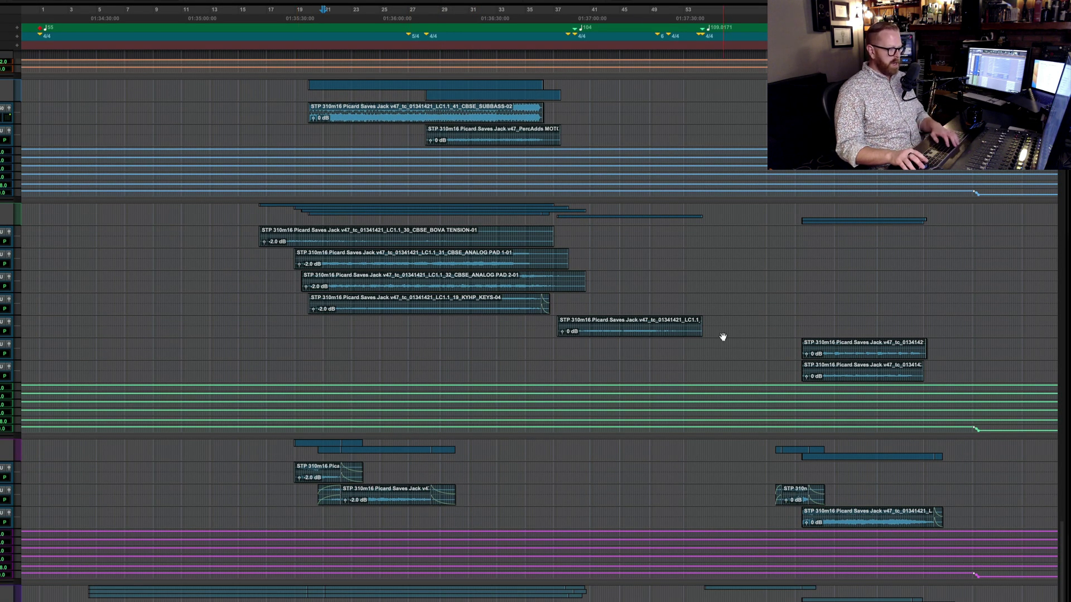
{"action": "key", "text": "super+equal"}
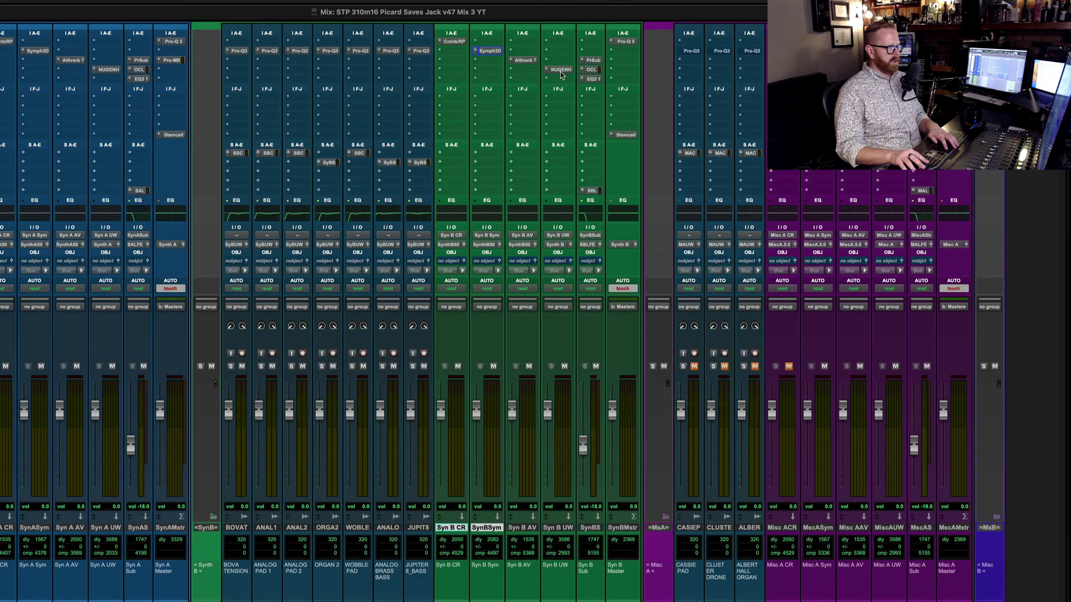
{"action": "key", "text": "ctrl+alt+super+w"}
{"action": "key", "text": "super+equal"}
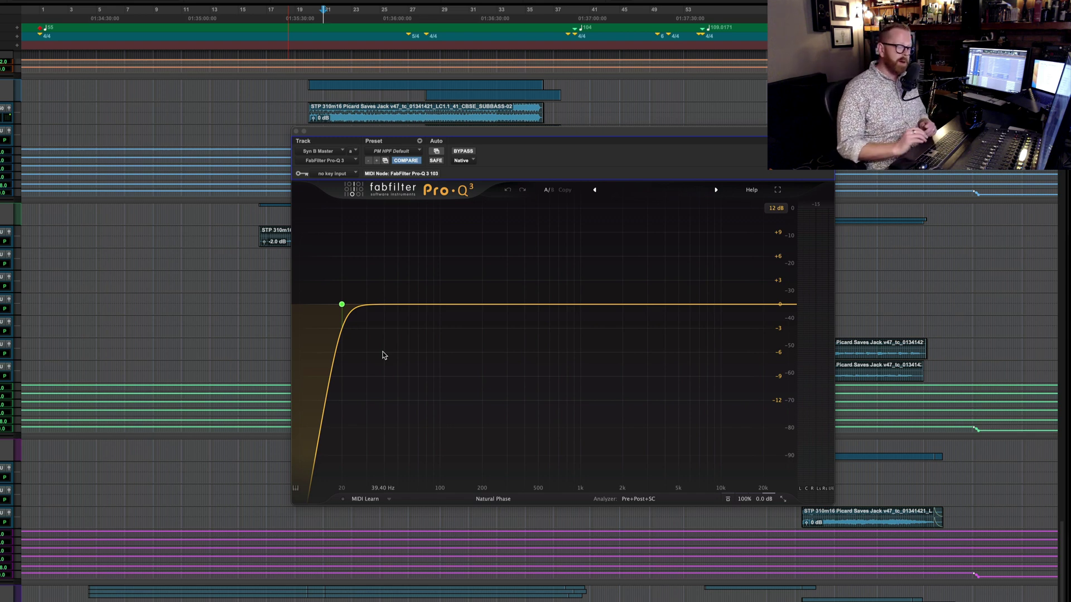
{"action": "left_click", "coordinate": [296, 131]}
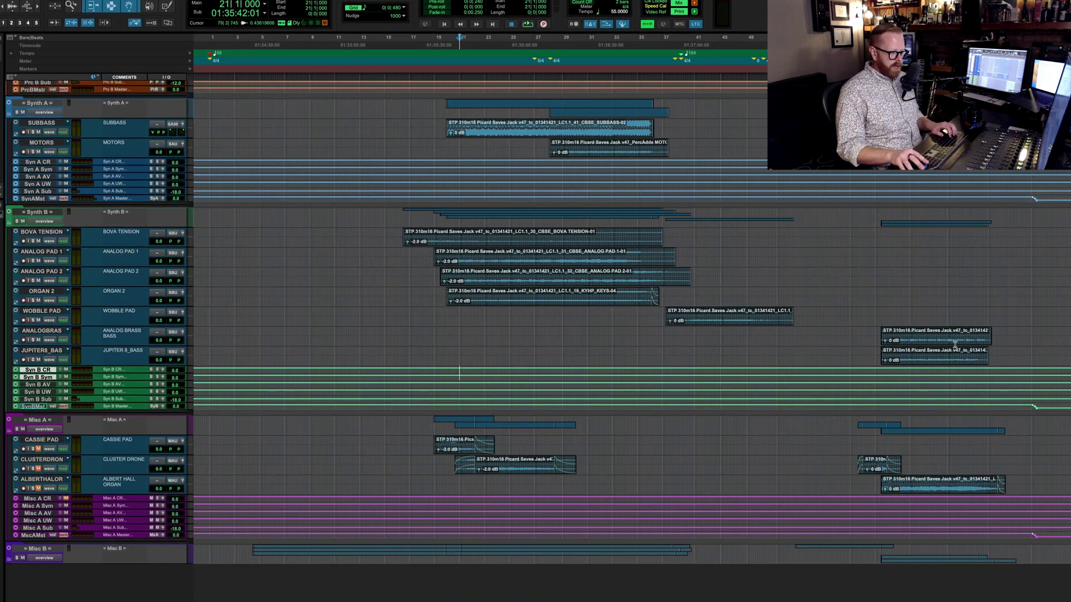
- Solo the ANALOG BRASS BASS and JUPITER8_BASS tracks and audition them from just before their clips, watching their levels in the mixer
{"action": "left_click_drag", "start_coordinate": [868, 352], "coordinate": [867, 341]}
{"action": "key", "text": "shift+s"}
{"action": "key", "text": "space"}
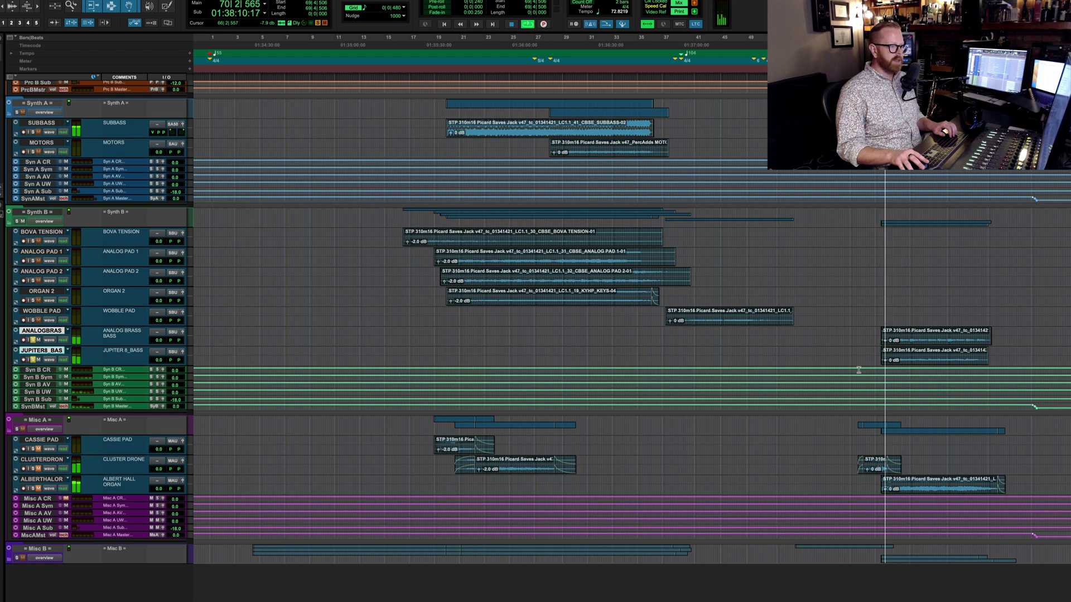
{"action": "key", "text": "ctrl+equal"}
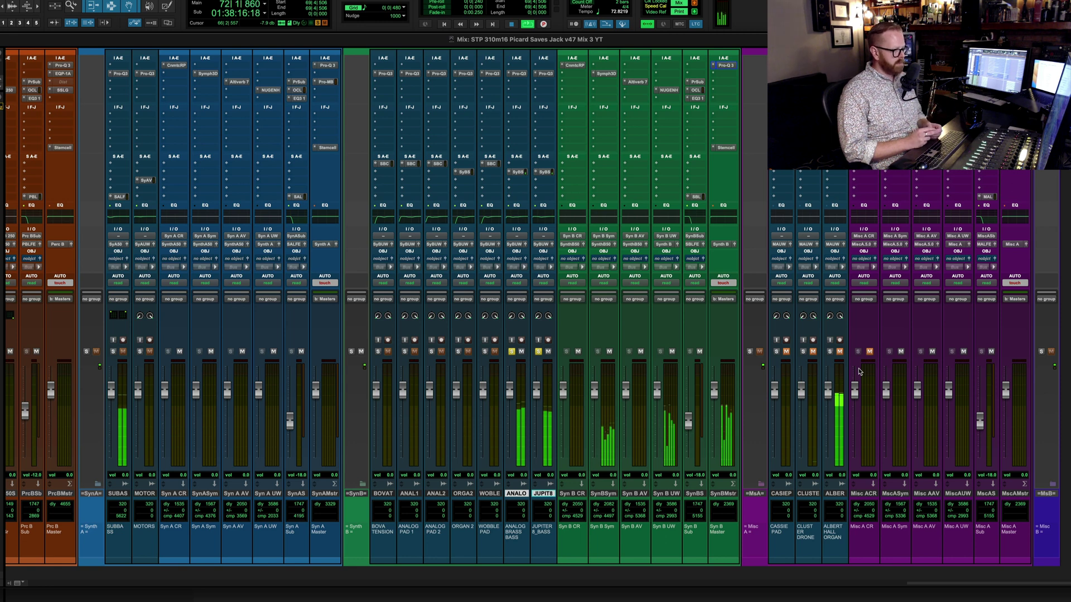
{"action": "key", "text": "space"}
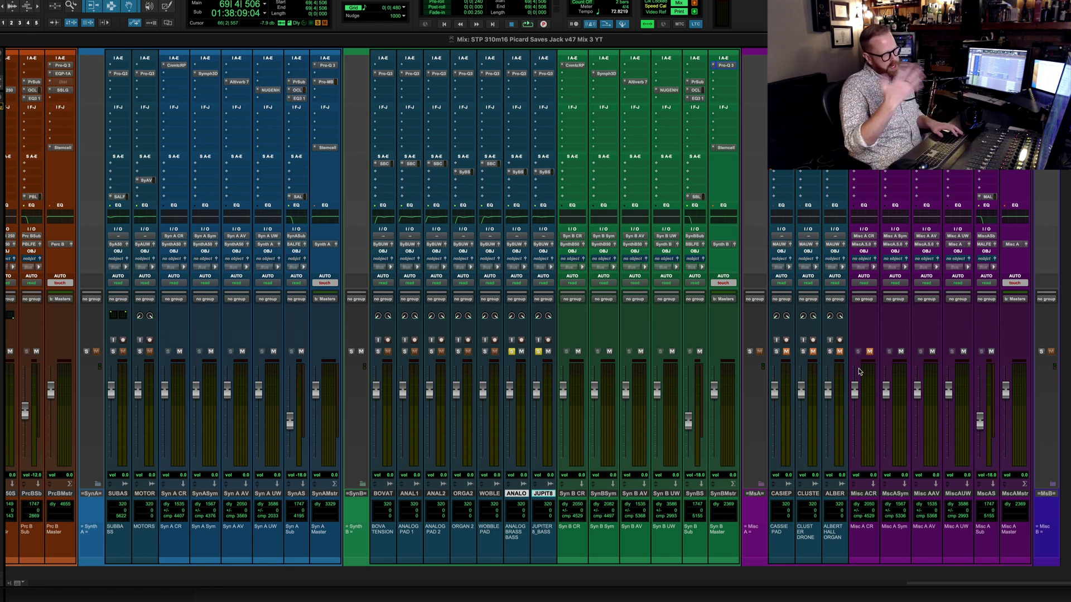
- Solo the Misc A folder and play its tracks from bar 19, with the mixer in view
{"action": "key", "text": "ctrl+equal"}
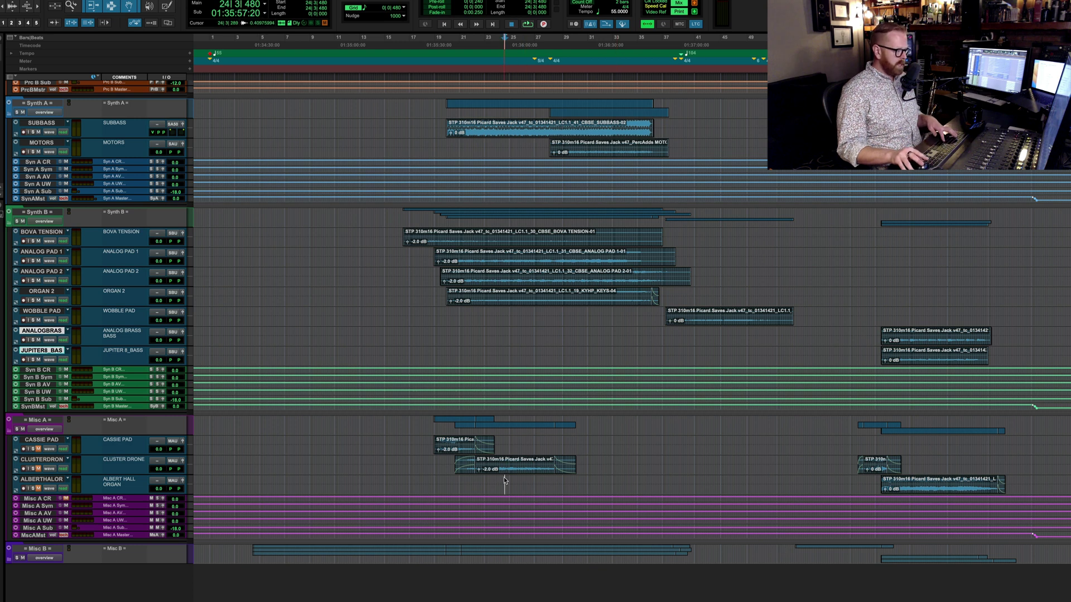
{"action": "left_click_drag", "start_coordinate": [503, 477], "coordinate": [456, 446]}
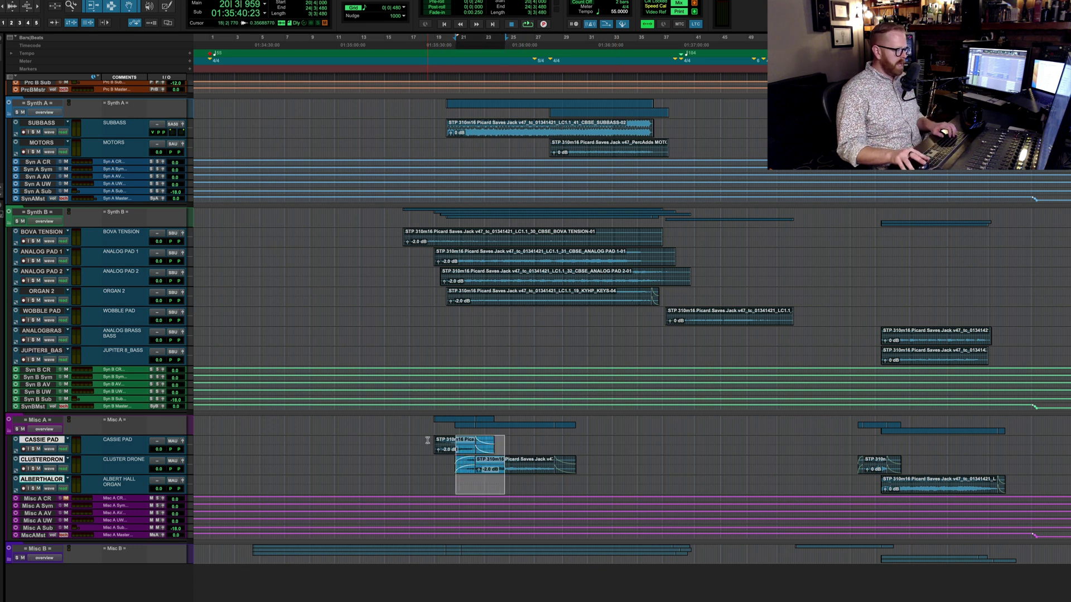
{"action": "left_click", "coordinate": [437, 426]}
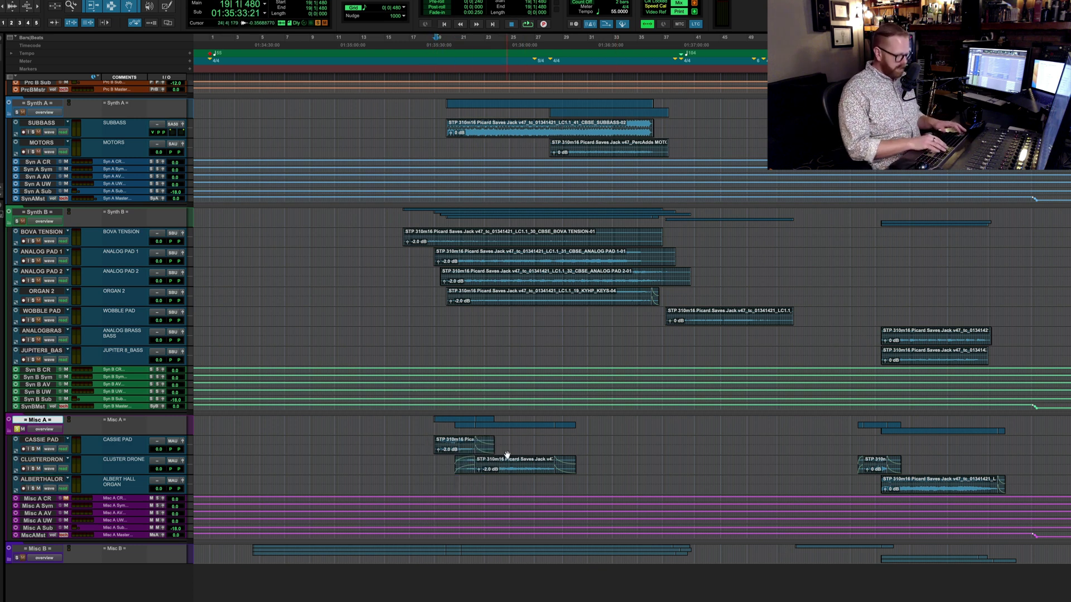
{"action": "key", "text": "super+equal"}
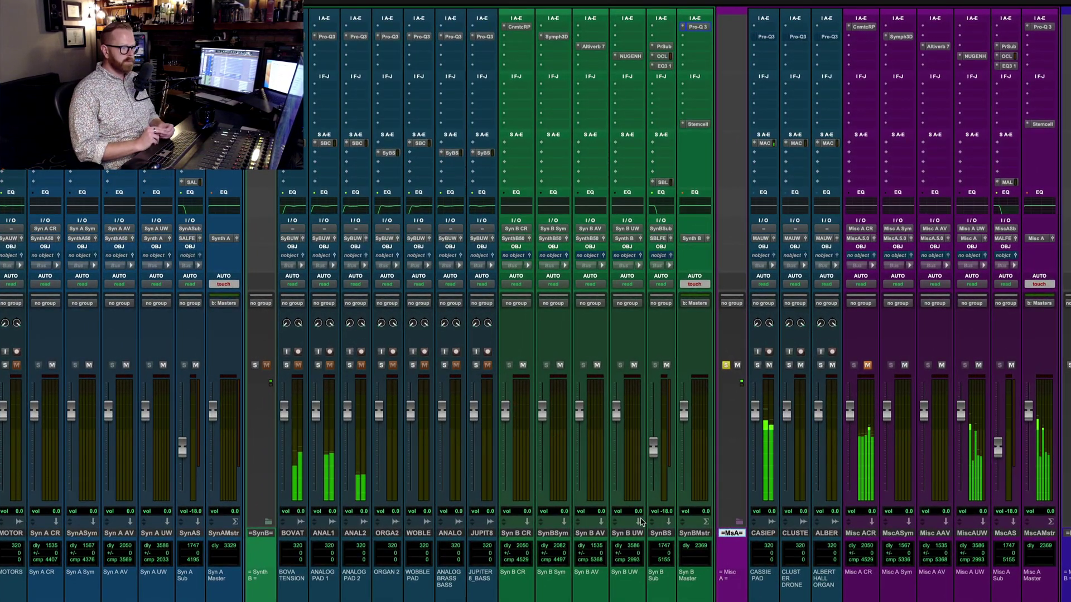
{"action": "left_click", "coordinate": [746, 576]}
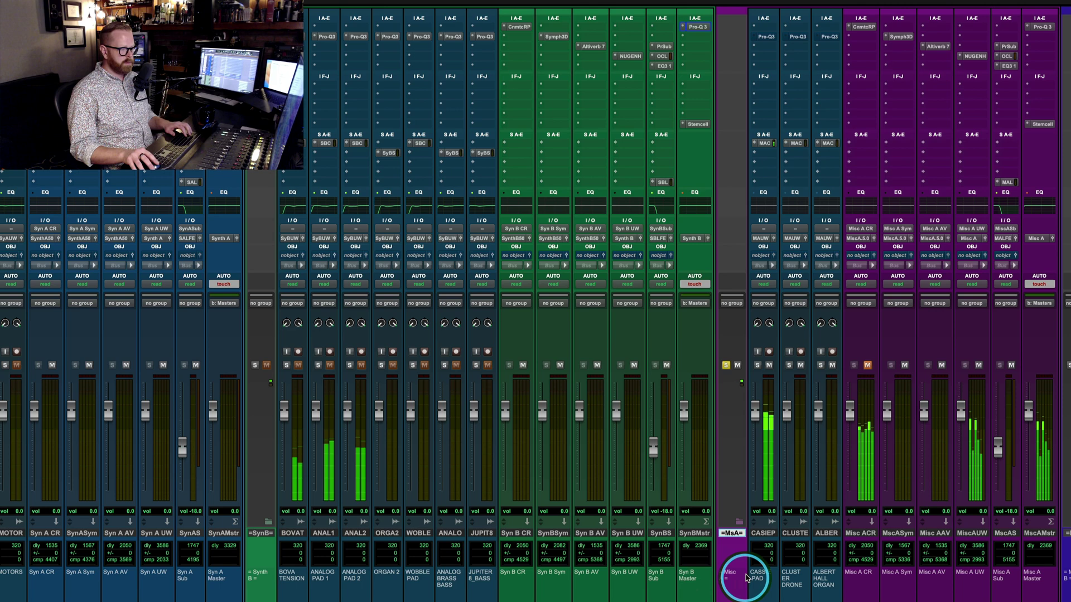
- Activate the Pro-Q 3 inserts on the CASSIE PAD, CLUSTER DRONE and ALBERT HALL ORGAN tracks together during playback
{"action": "left_click", "coordinate": [762, 533]}
{"action": "left_click", "coordinate": [835, 535], "text": "shift"}
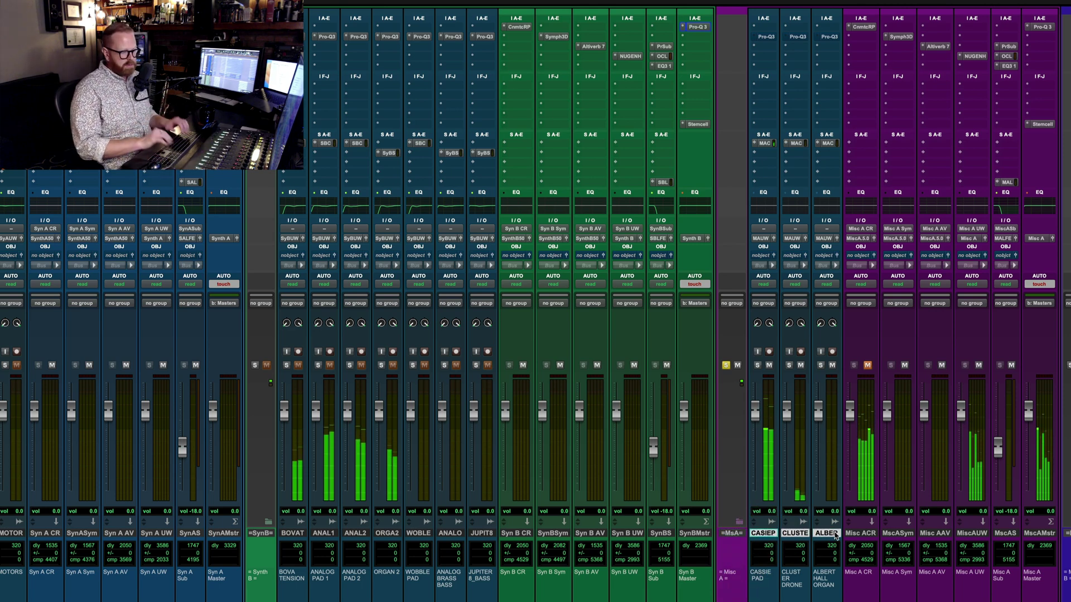
{"action": "key", "text": "ctrl+equal"}
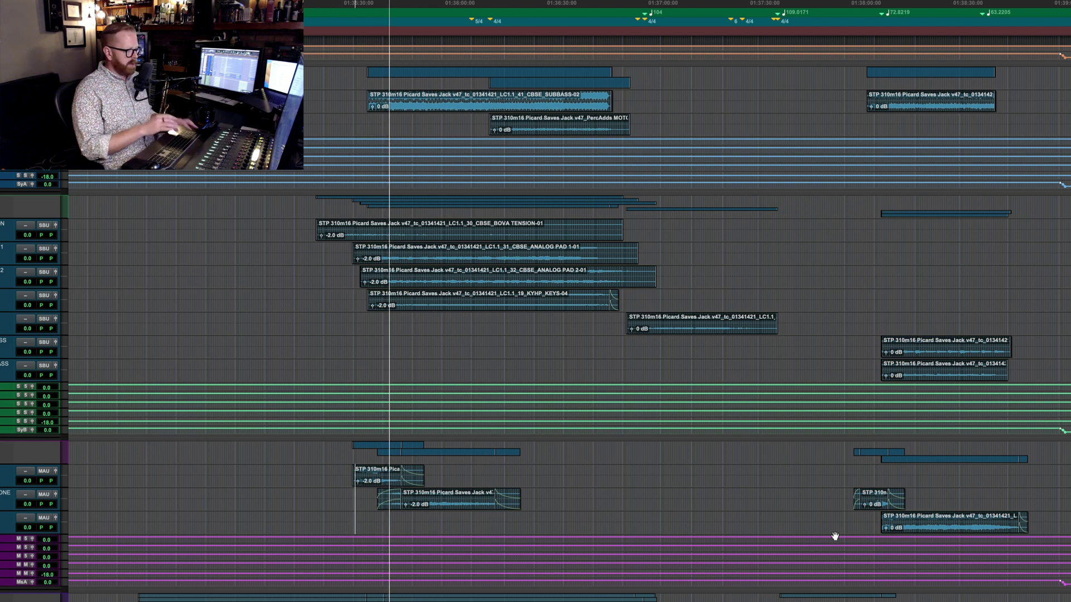
{"action": "key", "text": "ctrl+equal"}
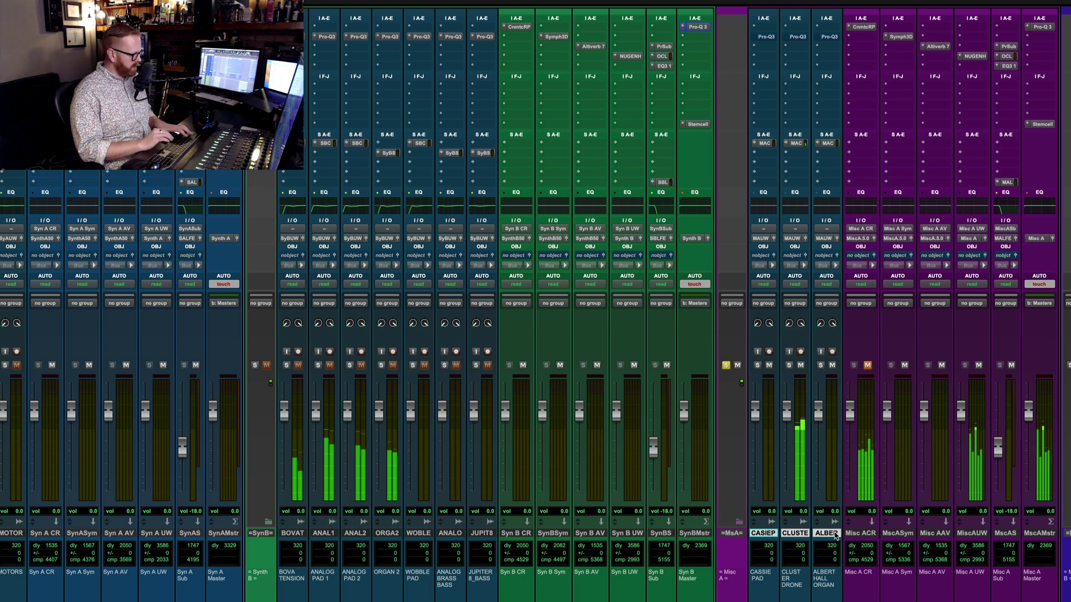
{"action": "left_click", "coordinate": [834, 536]}
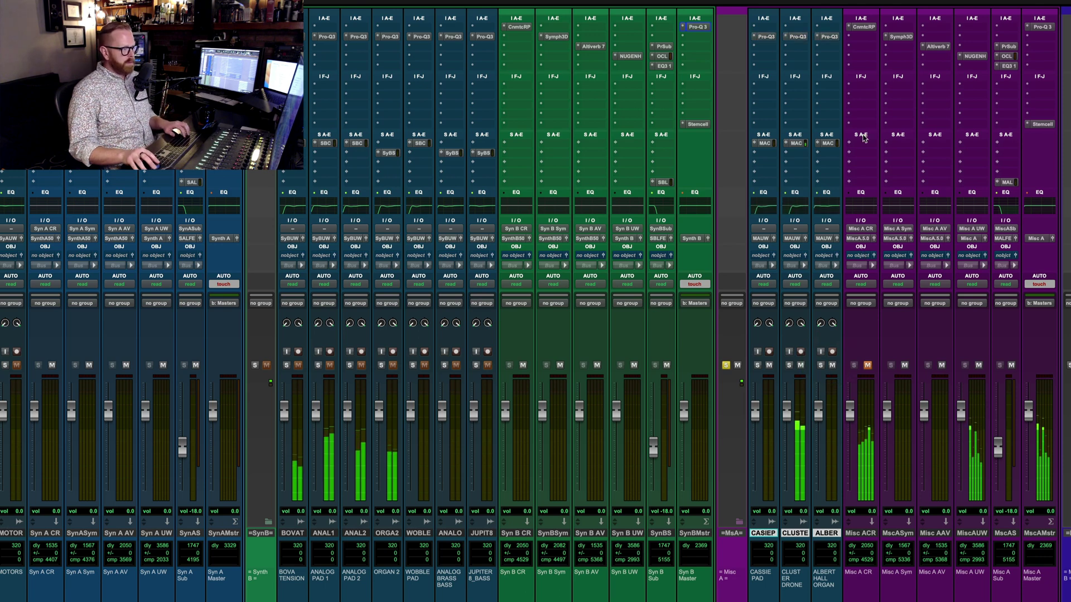
- Inspect the Pro-Q 3 bands on CLUSTER DRONE and move its low cut to about 190 Hz
{"action": "left_click", "coordinate": [798, 37]}
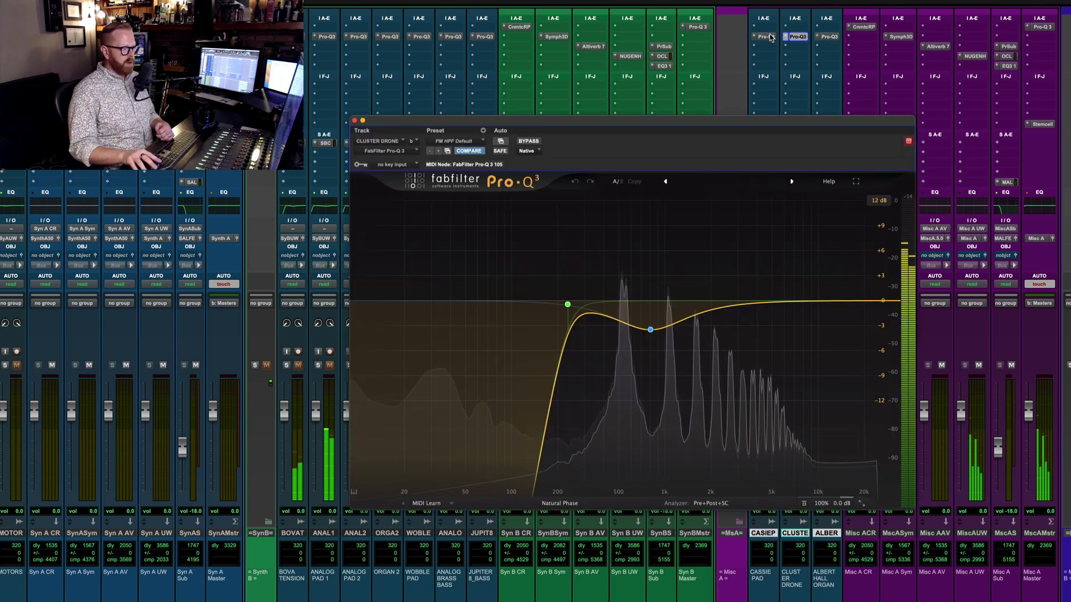
{"action": "left_click", "coordinate": [519, 338]}
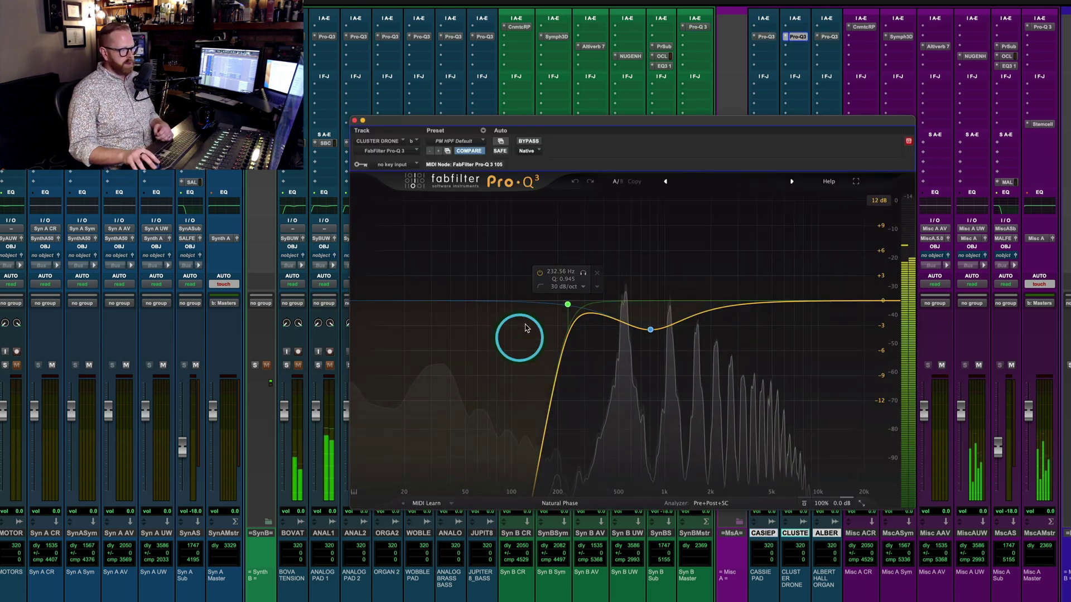
{"action": "left_click", "coordinate": [458, 345]}
{"action": "left_click", "coordinate": [527, 330]}
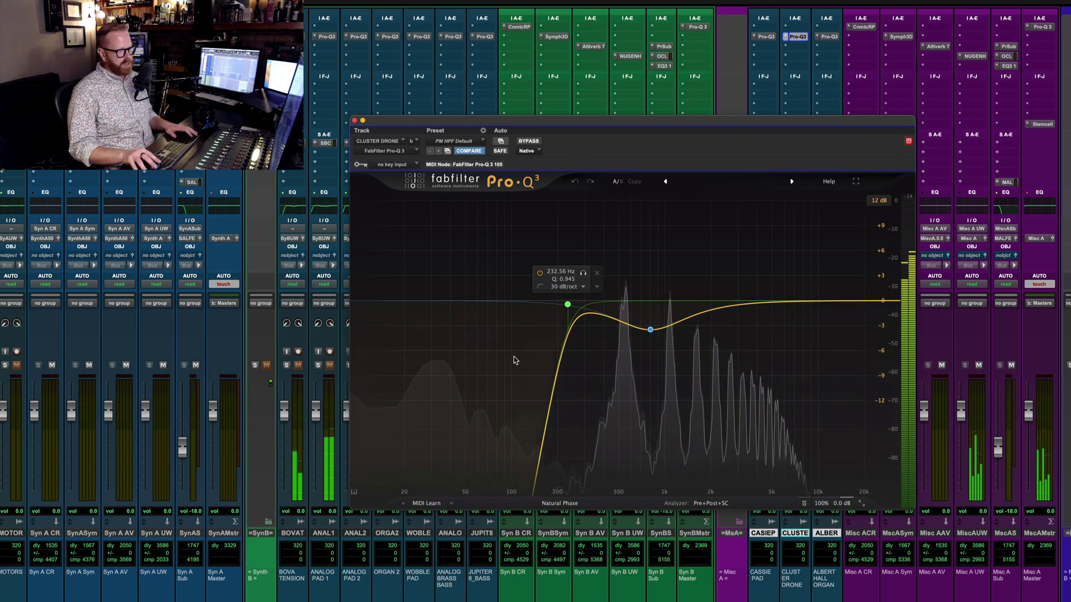
{"action": "mouse_move", "coordinate": [632, 341]}
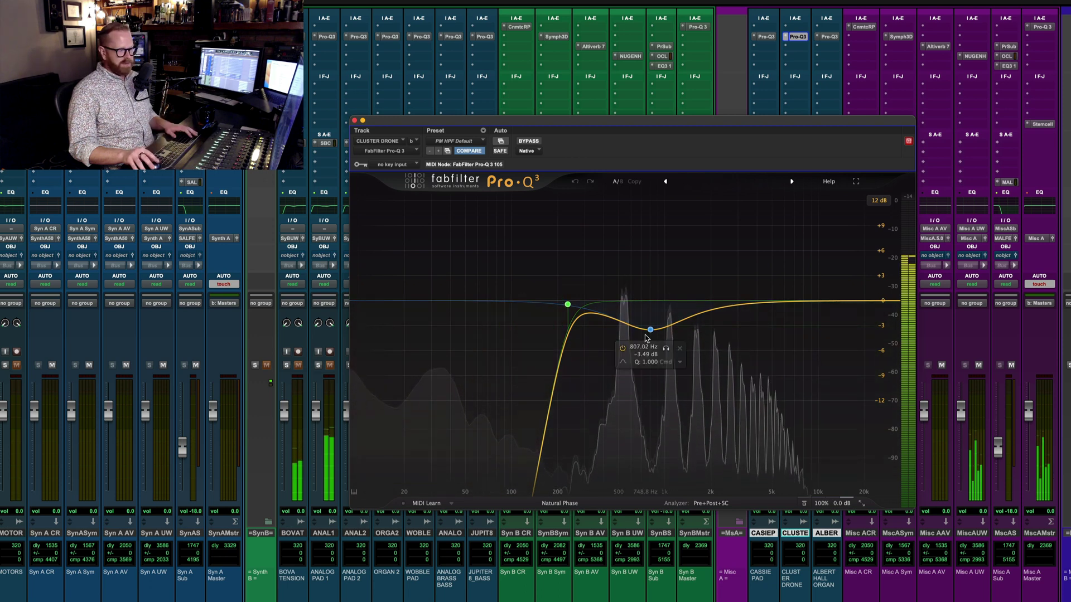
{"action": "mouse_move", "coordinate": [568, 304]}
{"action": "left_mouse_down"}
{"action": "mouse_move", "coordinate": [383, 306]}
{"action": "mouse_move", "coordinate": [554, 302]}
{"action": "left_mouse_up"}
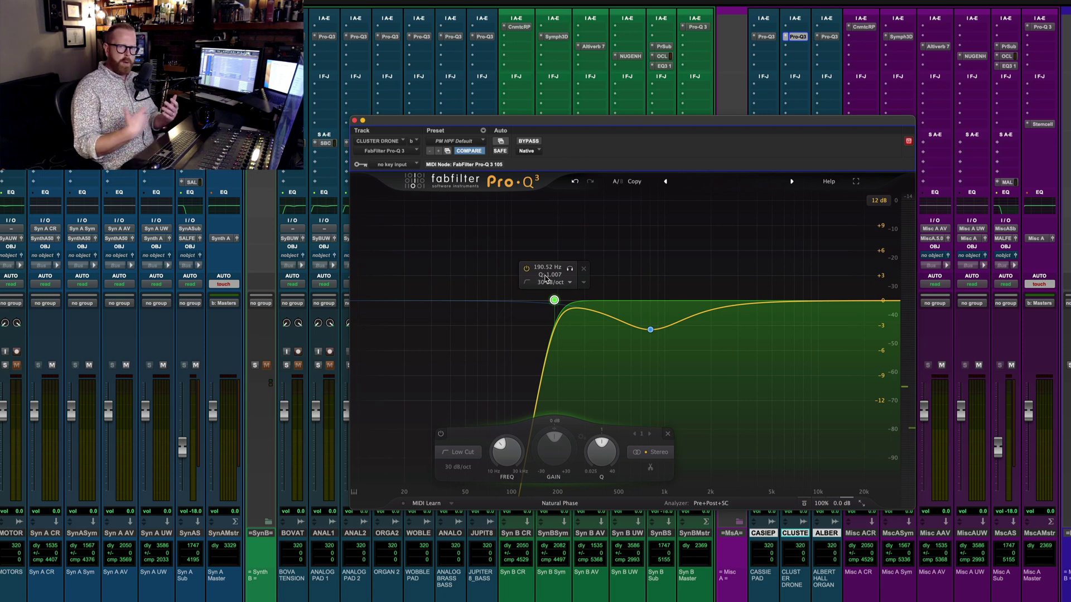
- Play CASSIE PAD from the start of its clip and examine the low cut and mid-range cuts in its Pro-Q 3
{"action": "left_click", "coordinate": [767, 36]}
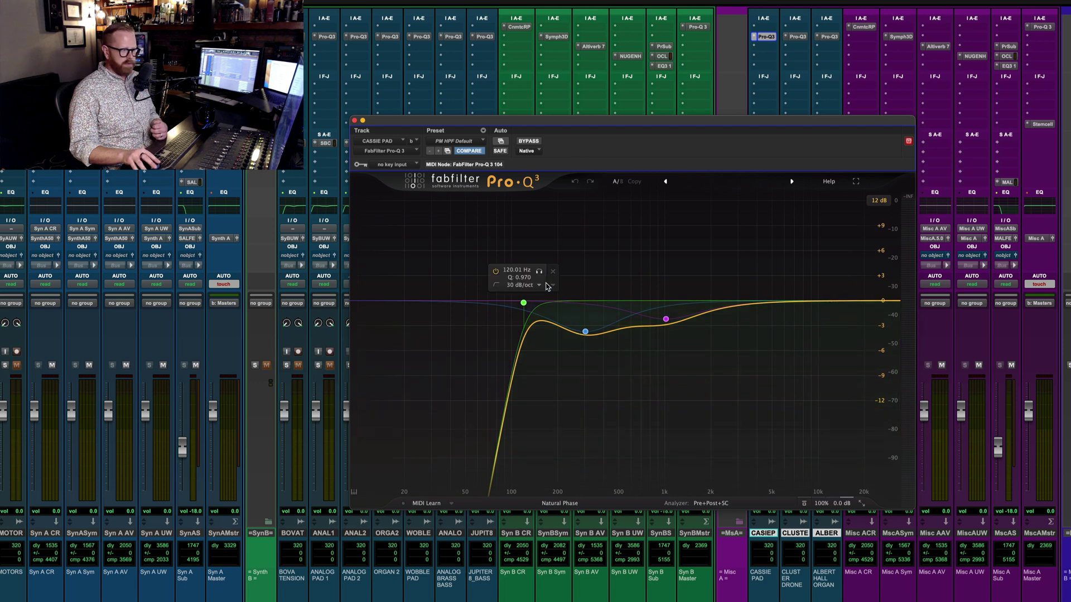
{"action": "left_click", "coordinate": [331, 537]}
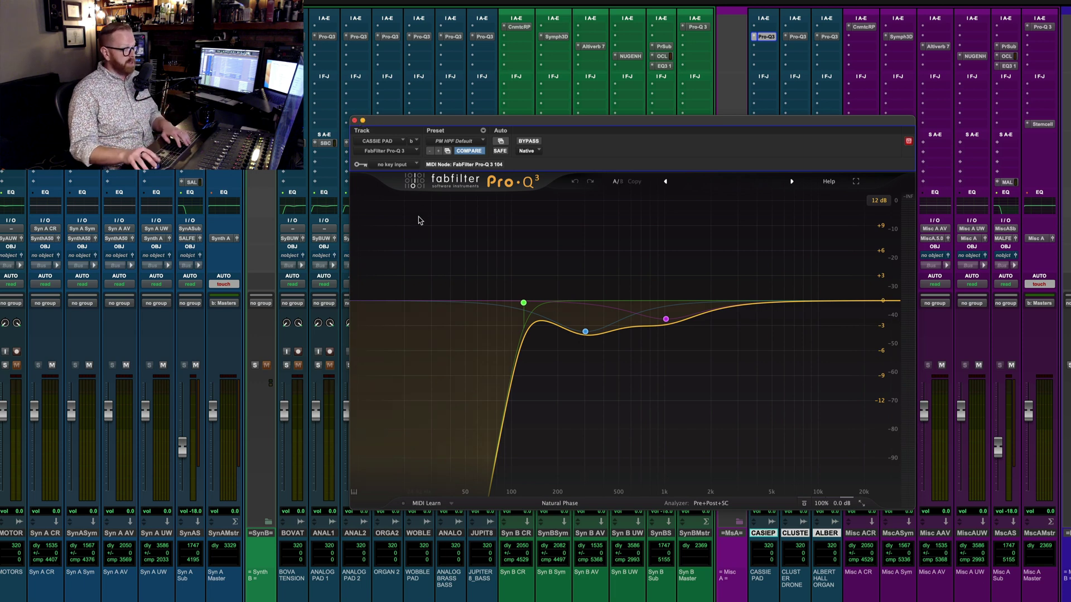
{"action": "key", "text": "super+equal"}
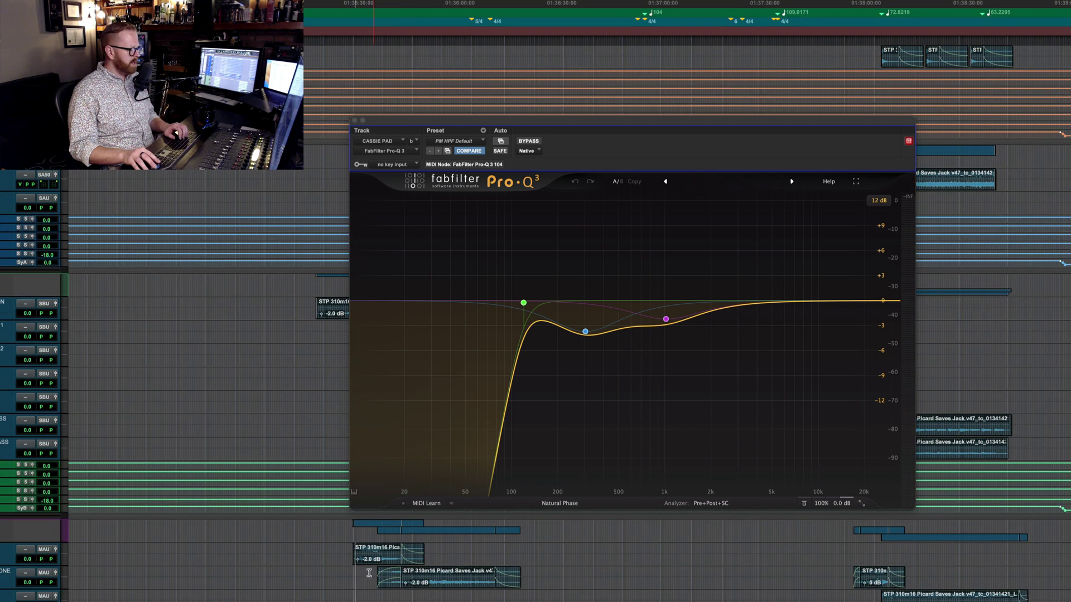
{"action": "key", "text": "space"}
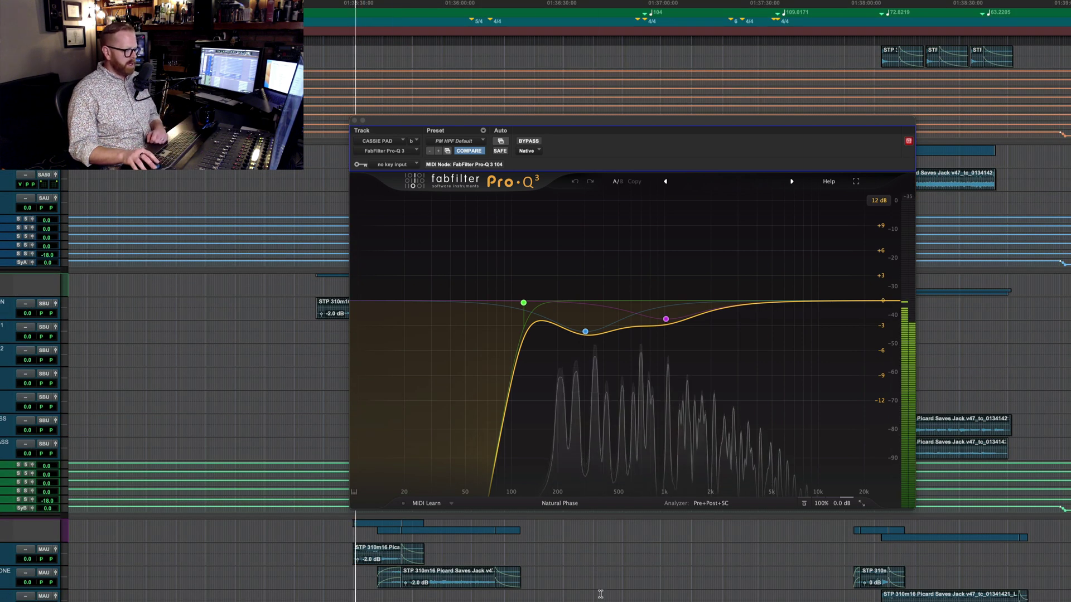
{"action": "mouse_move", "coordinate": [523, 302]}
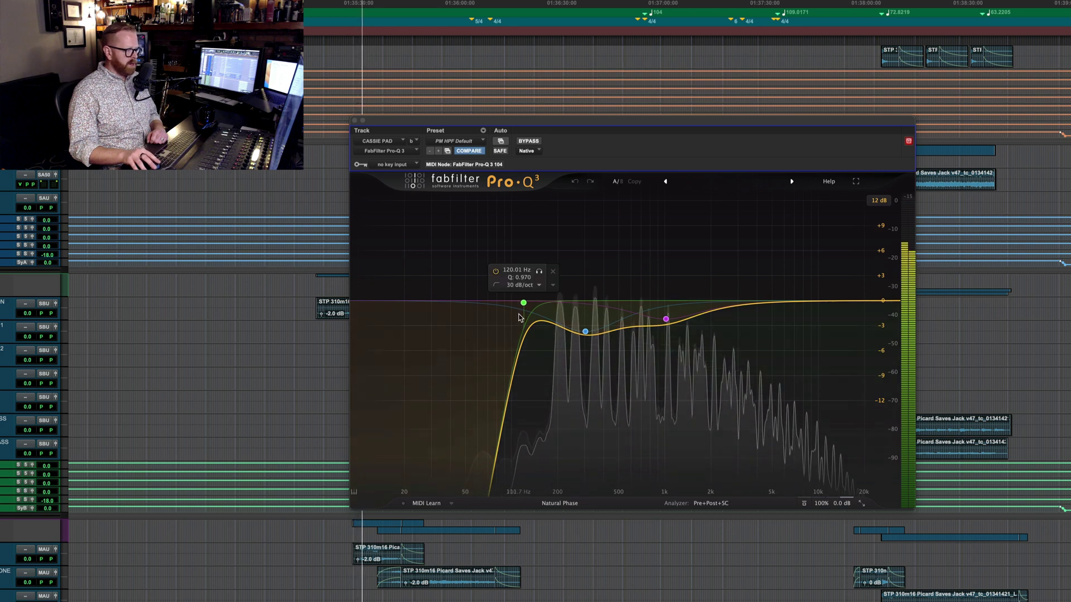
{"action": "left_click", "coordinate": [690, 406]}
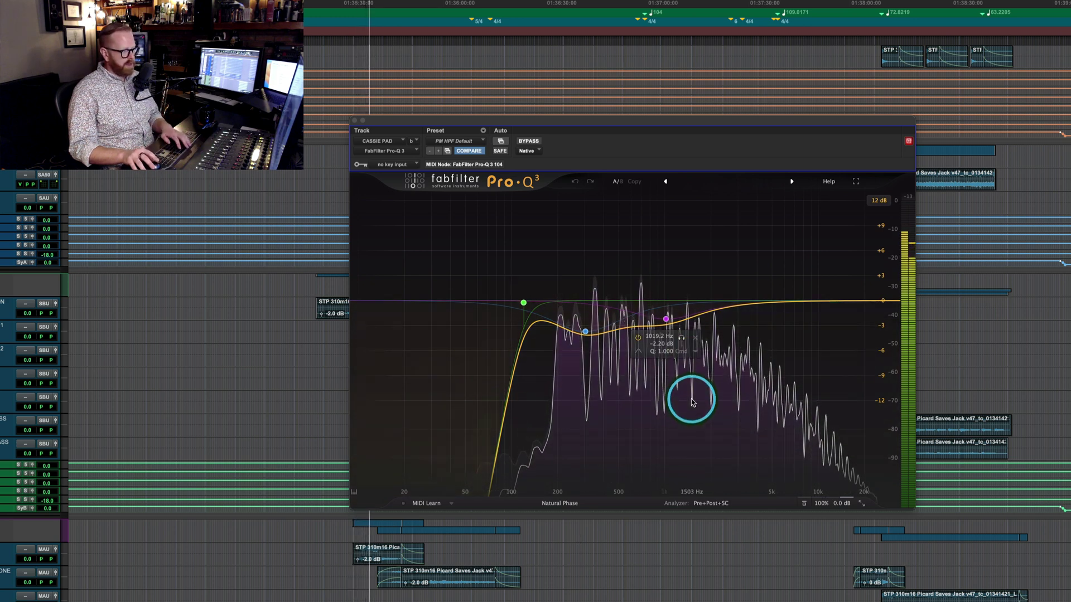
- Compare CASSIE PAD with its Pro-Q 3 bypassed and active, stop playback, and close the EQ window
{"action": "left_click", "coordinate": [528, 141]}
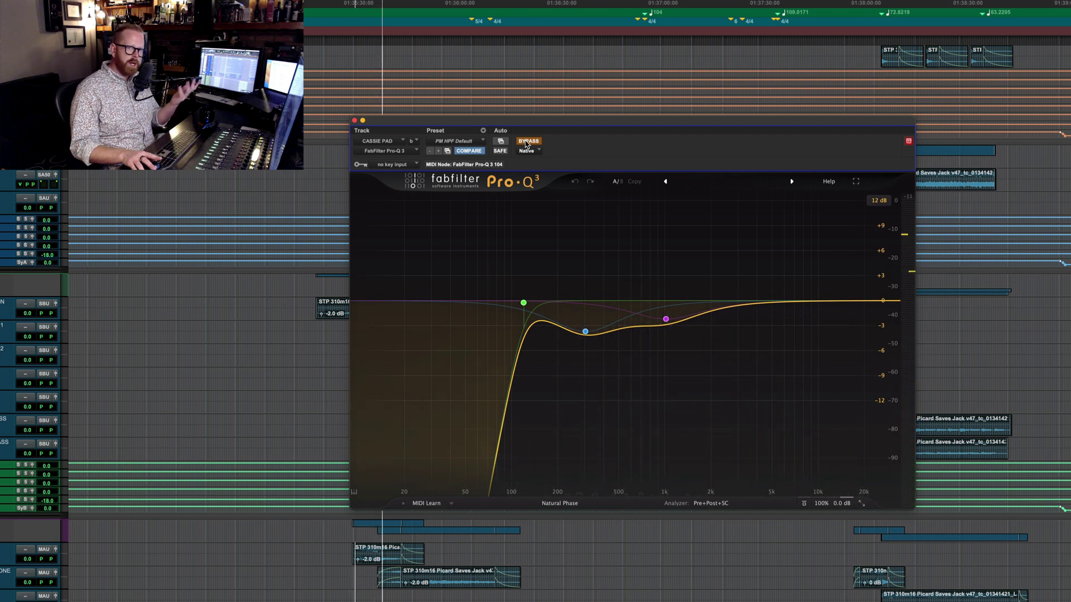
{"action": "left_click", "coordinate": [526, 141]}
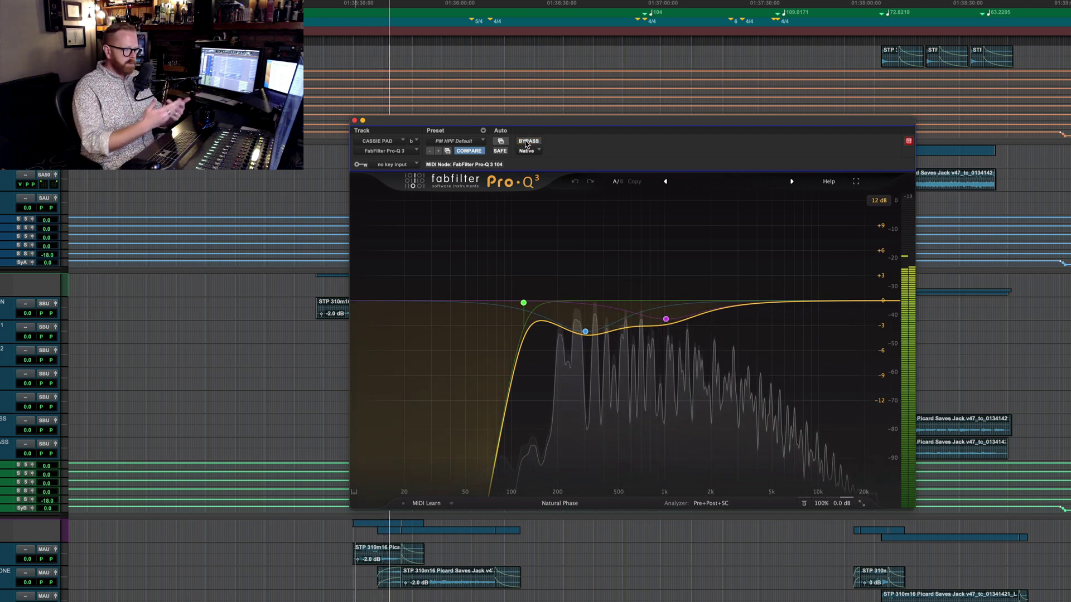
{"action": "left_click", "coordinate": [593, 282]}
{"action": "left_click", "coordinate": [583, 330]}
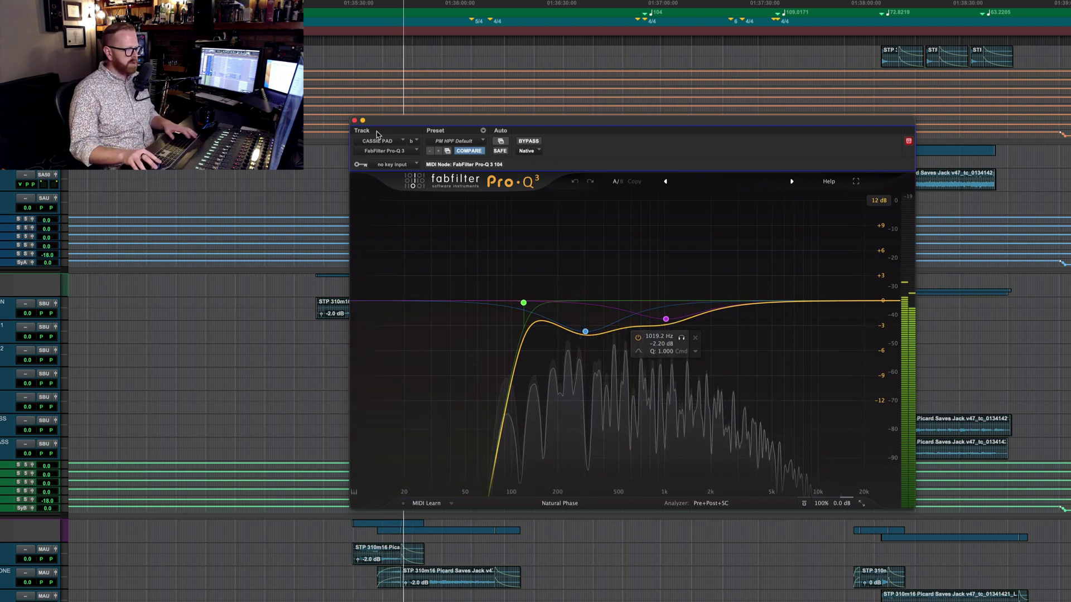
{"action": "key", "text": "space"}
{"action": "left_click", "coordinate": [354, 120]}
- Audition ALBERT HALL ORGAN, unmute the Misc A CR reverb return, and open its Cinematic Rooms settings
{"action": "scroll", "coordinate": [462, 193], "scroll_direction": "down", "scroll_amount": 5}
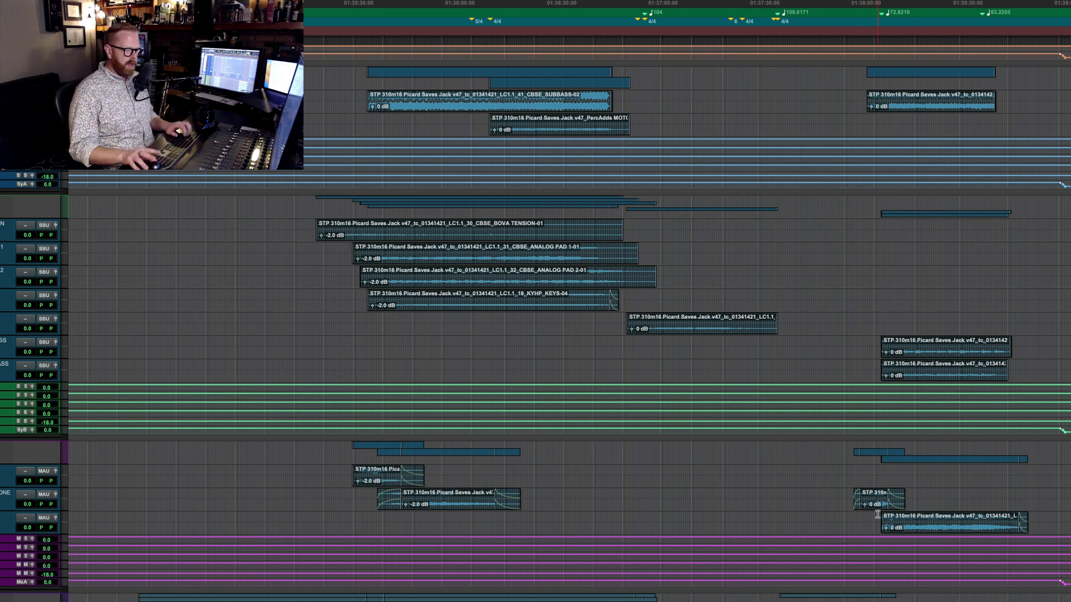
{"action": "key", "text": "super+equal"}
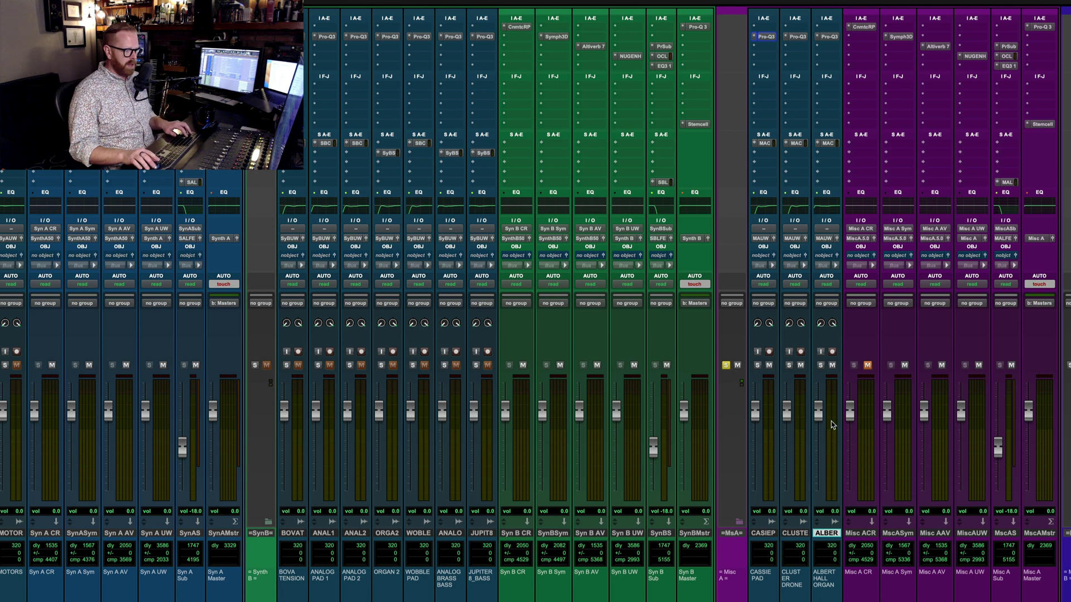
{"action": "key", "text": "space"}
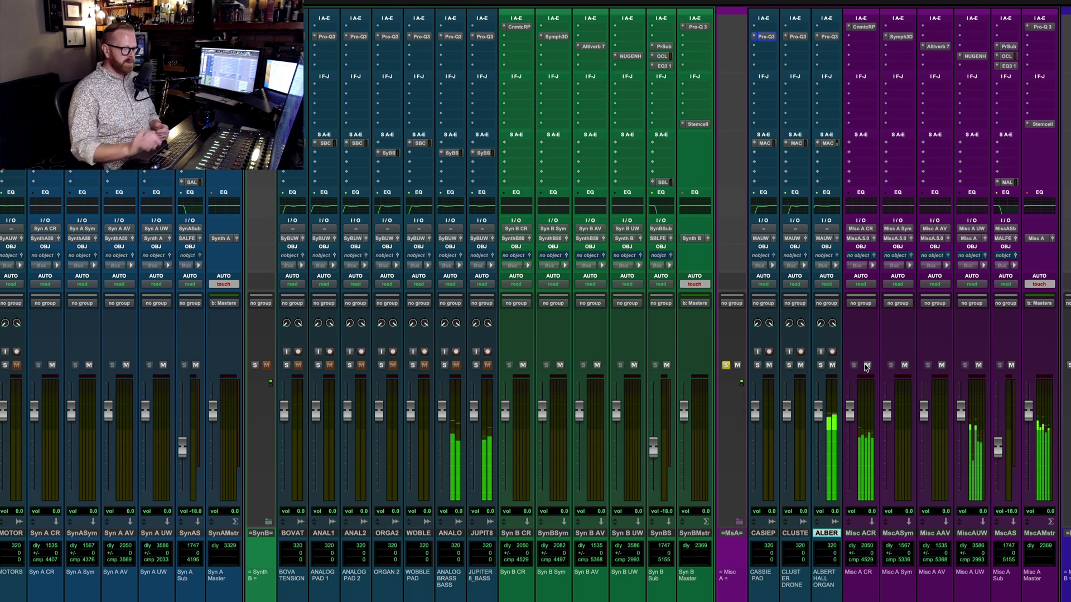
{"action": "left_click", "coordinate": [863, 27]}
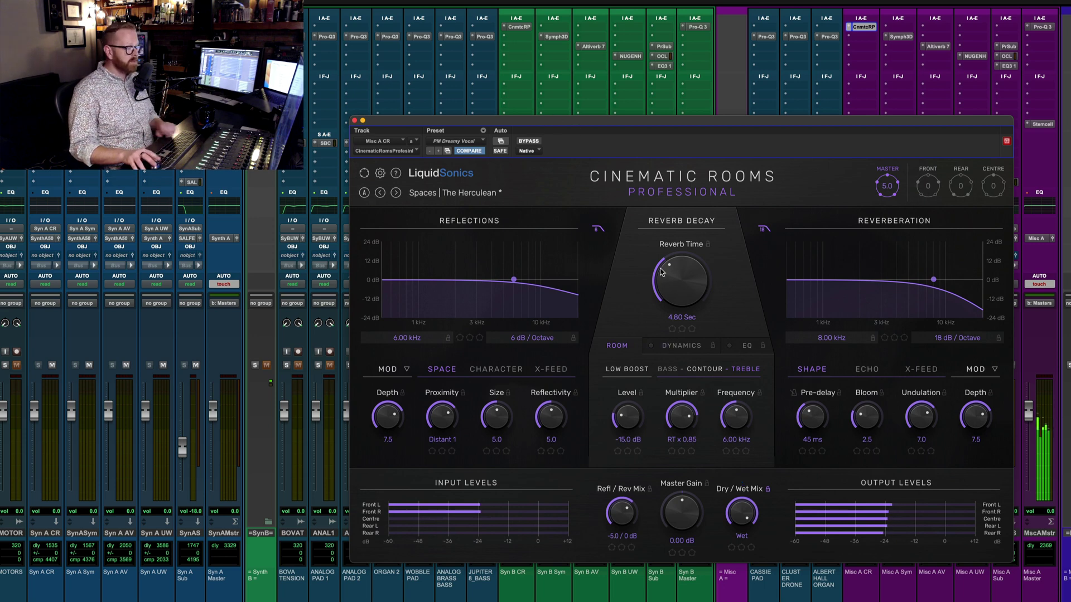
- Stop playback, look through the saved presets for the Misc A CR Cinematic Rooms without changing the current one, and close the reverb window
{"action": "key", "text": "super+equal"}
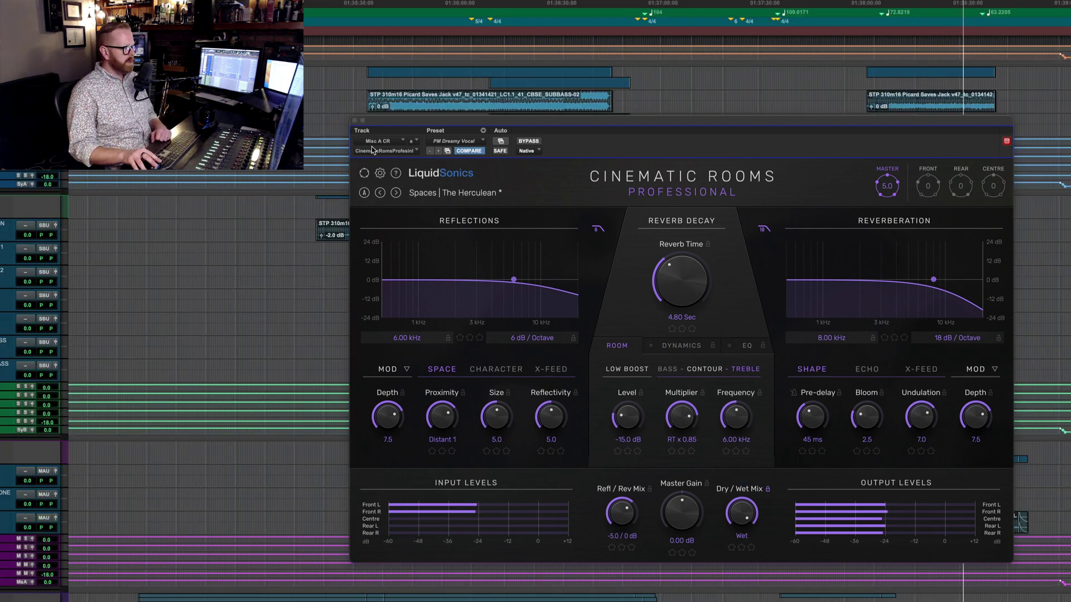
{"action": "key", "text": "space"}
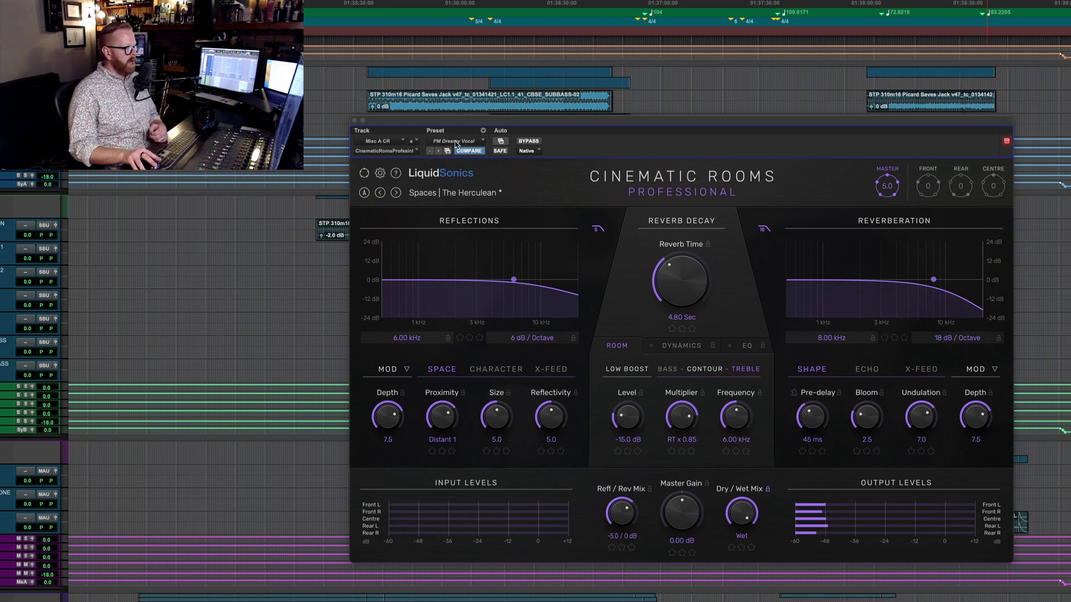
{"action": "left_click", "coordinate": [457, 145]}
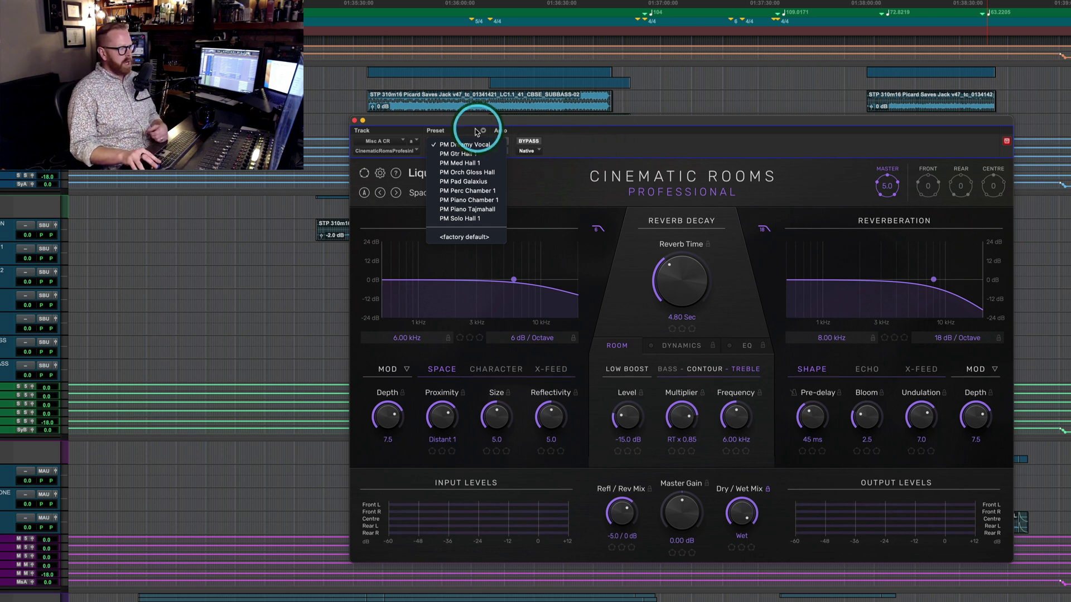
{"action": "left_click", "coordinate": [626, 140]}
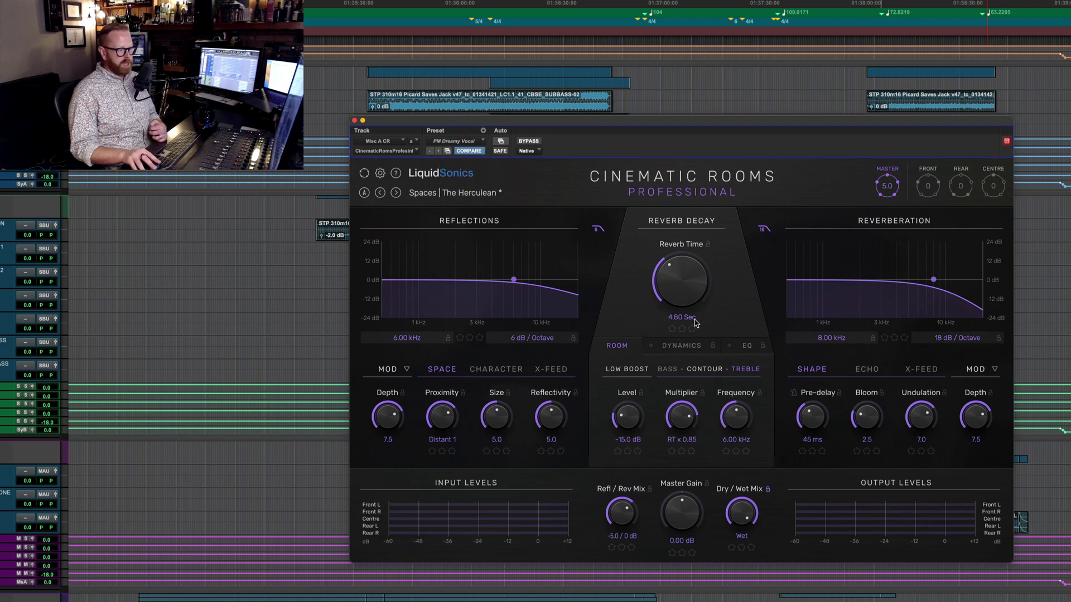
{"action": "left_click", "coordinate": [359, 120]}
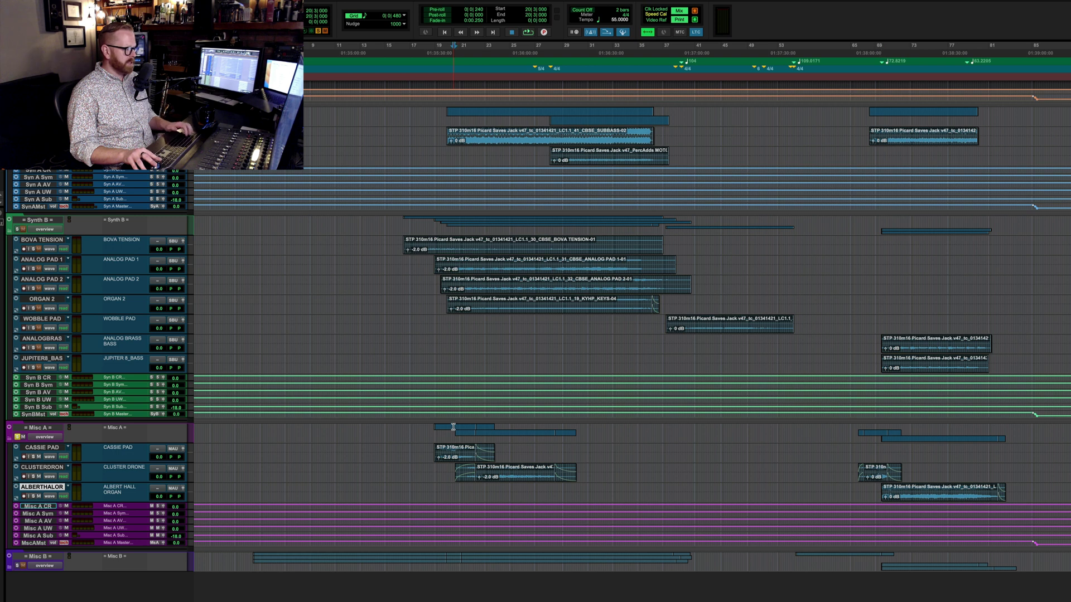
- Audition the Misc A stem briefly from where the CASSIE PAD and CLUSTER DRONE clips meet, and stop playback
{"action": "left_click", "coordinate": [454, 427]}
{"action": "key", "text": "space"}
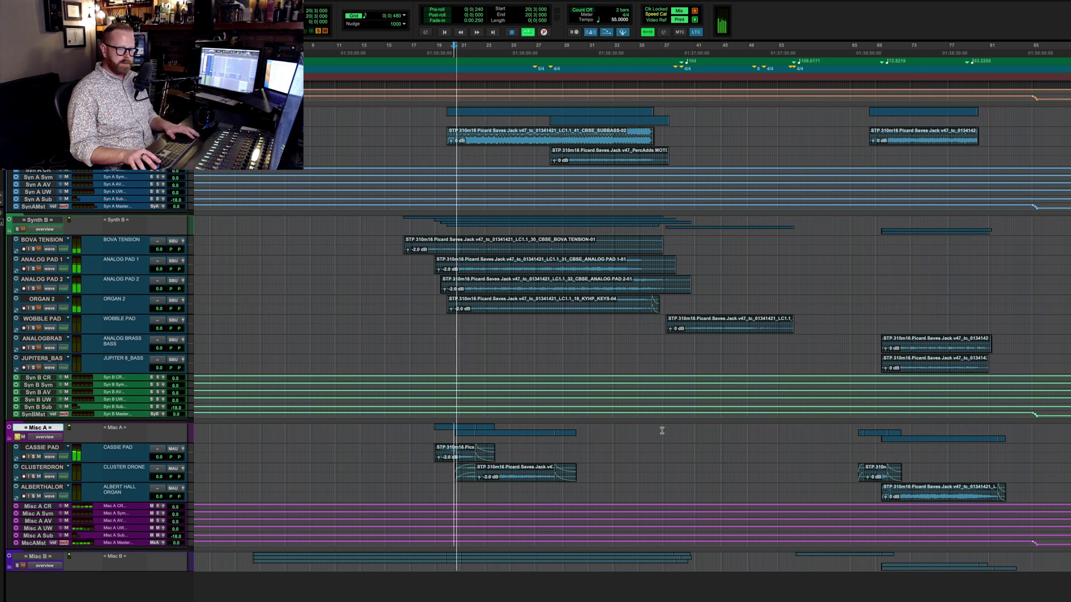
{"action": "key", "text": "space"}
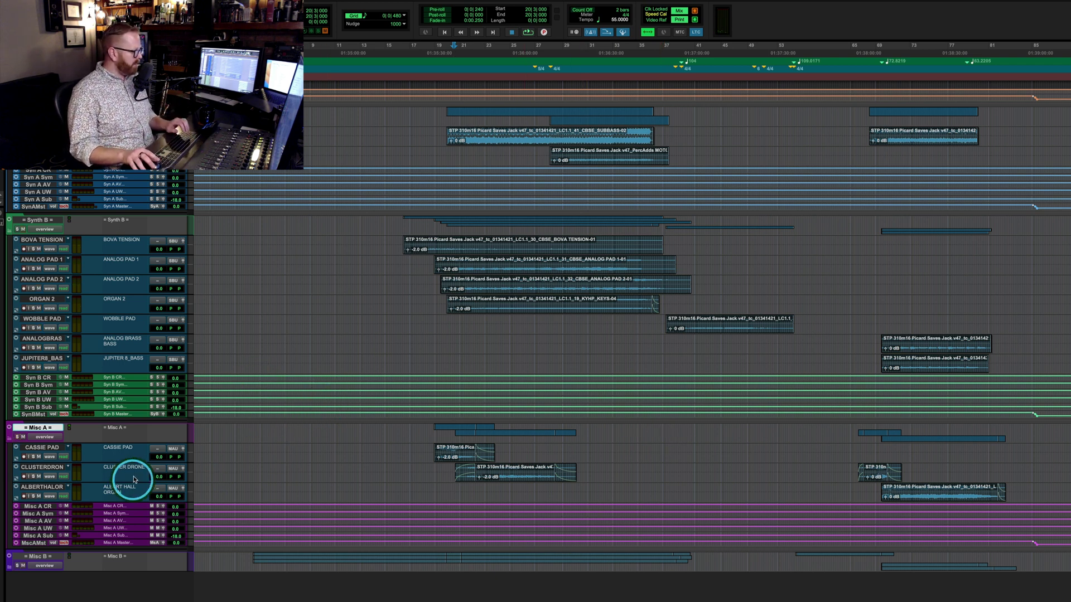
- Expand the Misc B folder to show its choir tracks and review the hum choir and ah choir clips
{"action": "left_click", "coordinate": [36, 557]}
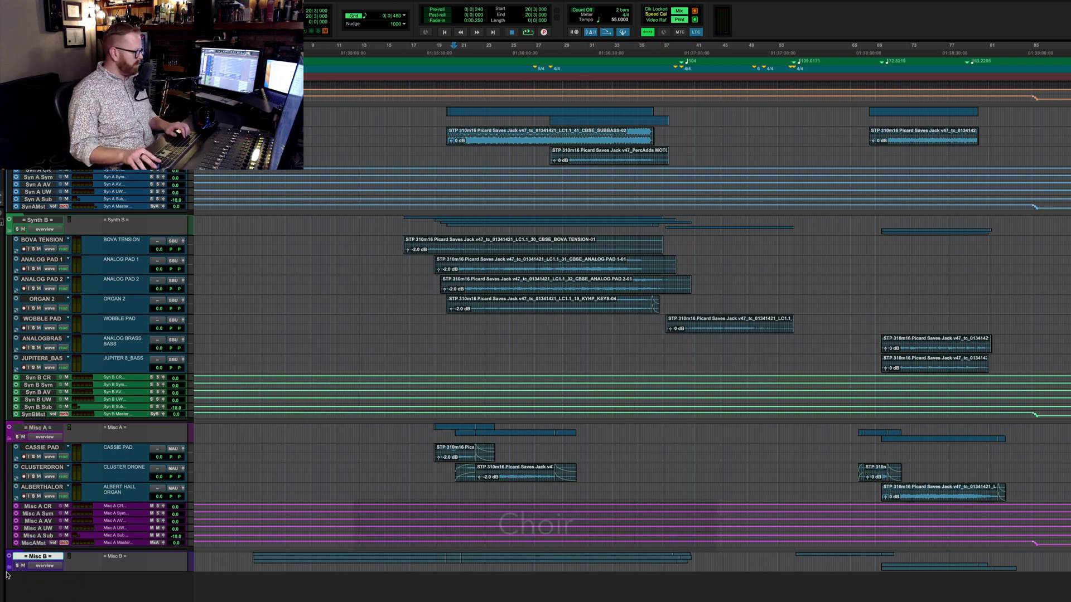
{"action": "left_click", "coordinate": [8, 566]}
{"action": "scroll", "coordinate": [462, 382], "scroll_direction": "down", "scroll_amount": 5}
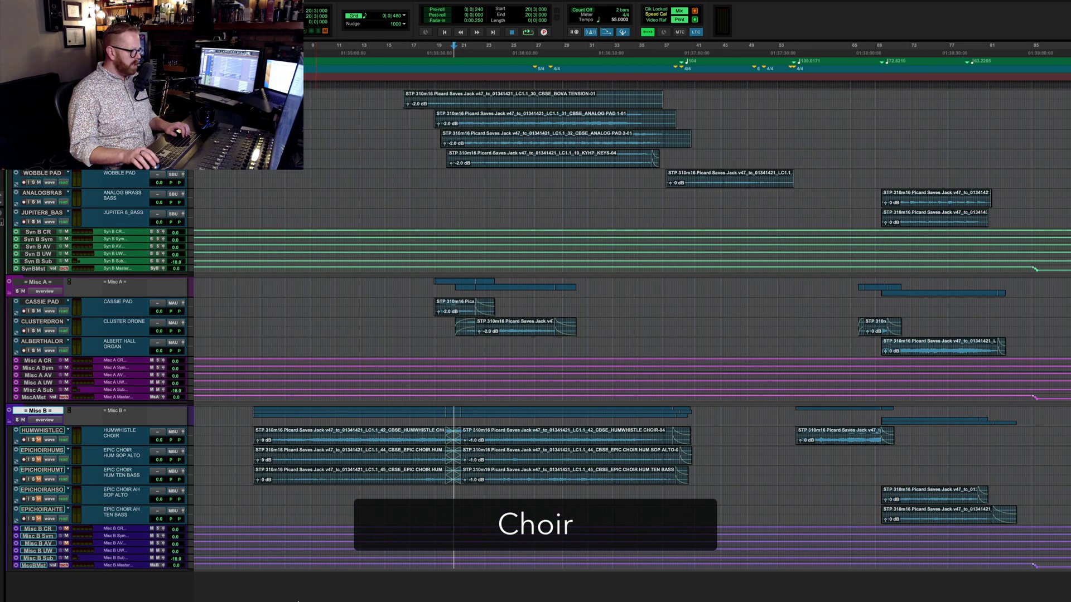
{"action": "left_click", "coordinate": [535, 426]}
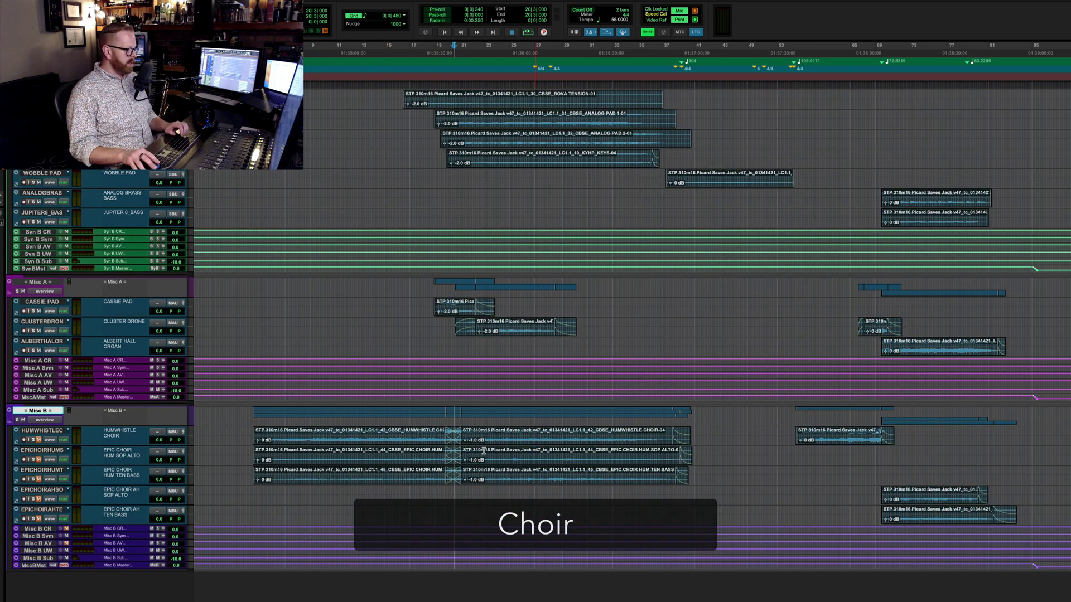
{"action": "left_click", "coordinate": [390, 440]}
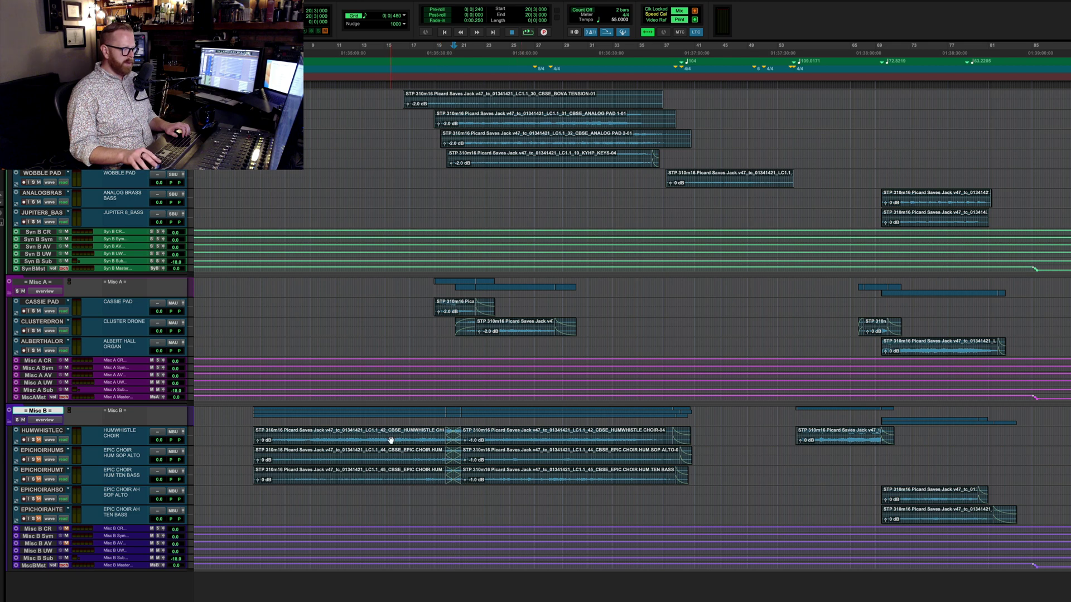
{"action": "left_click", "coordinate": [898, 492]}
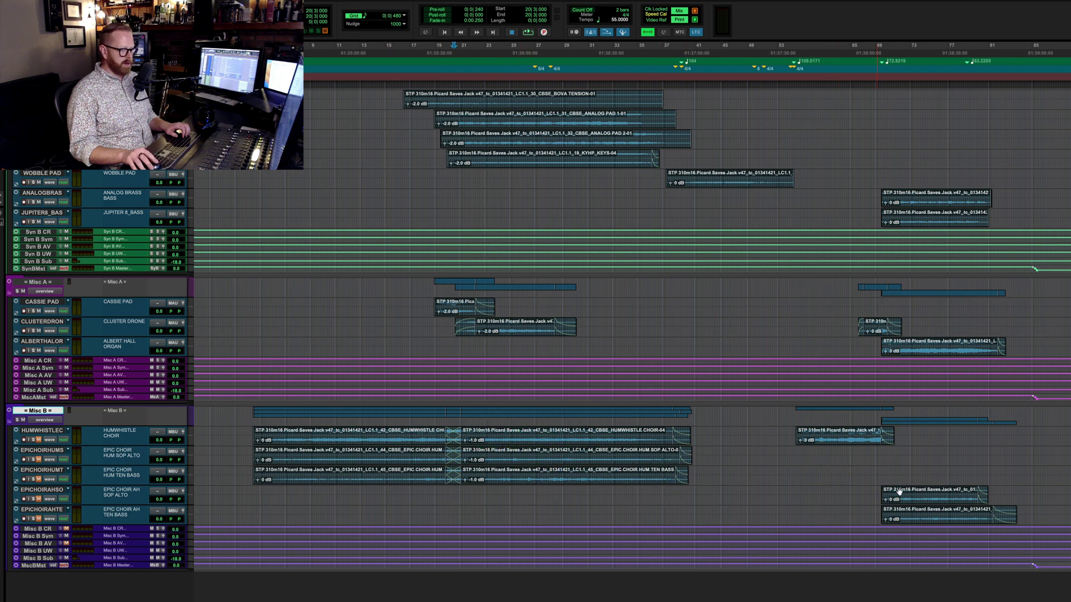
- Solo the five Misc B choir tracks, HUMWHISTLE CHOIR through EPIC CHOIR AH TEN BASS, and play from the start of their first clips
{"action": "left_click", "coordinate": [259, 411]}
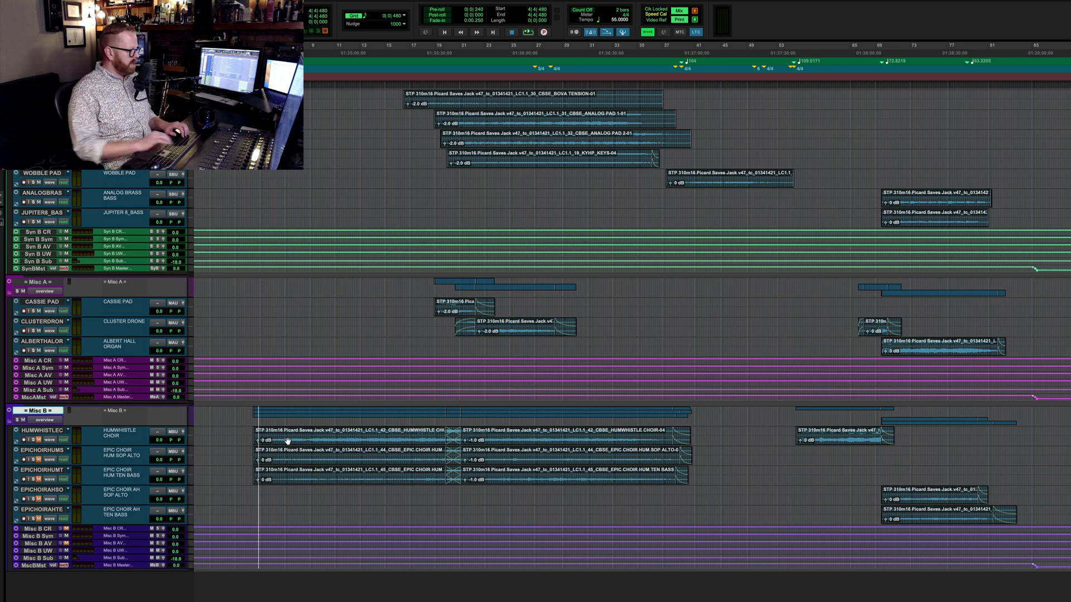
{"action": "left_click_drag", "start_coordinate": [235, 432], "coordinate": [246, 520]}
{"action": "key", "text": "shift+s"}
{"action": "key", "text": "space"}
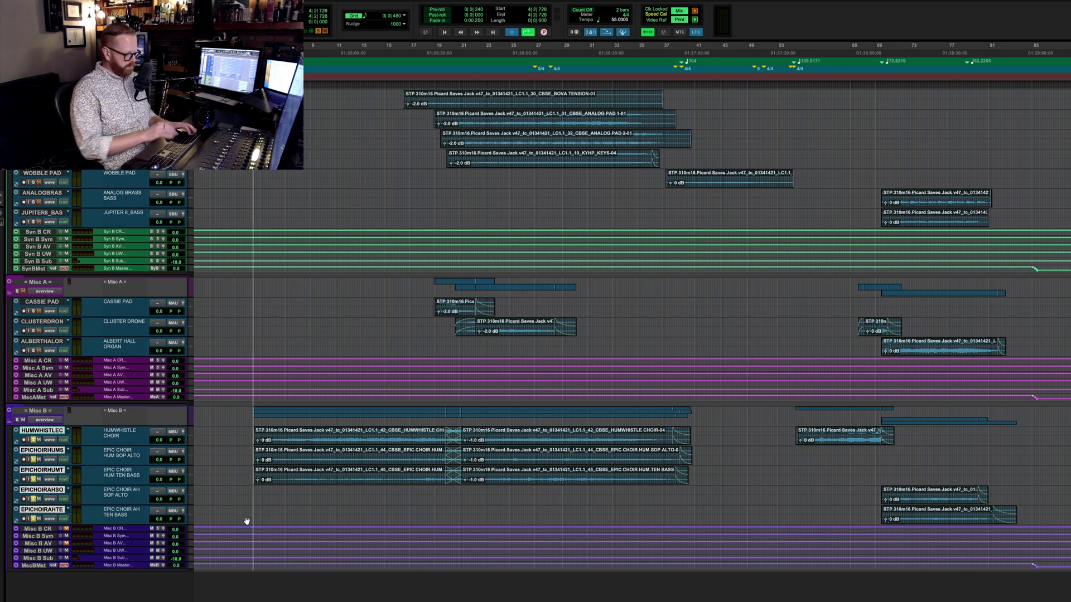
- Examine the Pro-Q 3 curves on HUMWHISTLE CHOIR, EPIC CHOIR HUM SOP ALTO and EPIC CHOIR HUM TEN BASS in the mixer, and close the EQ
{"action": "key", "text": "super+equal"}
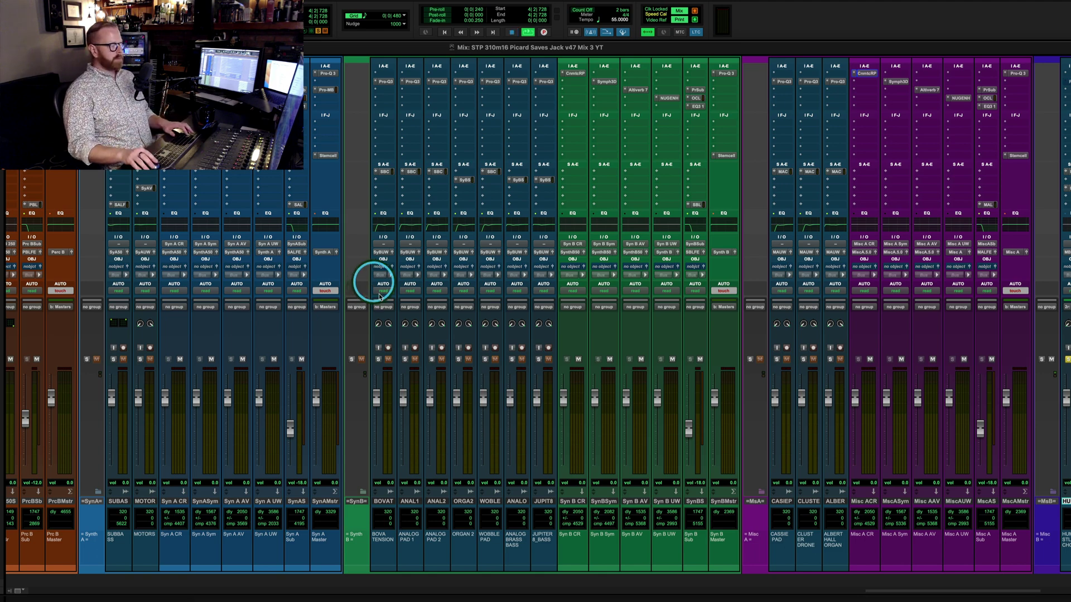
{"action": "scroll", "coordinate": [385, 318], "scroll_direction": "right", "scroll_amount": 10}
{"action": "scroll", "coordinate": [451, 440], "scroll_direction": "right", "scroll_amount": 1}
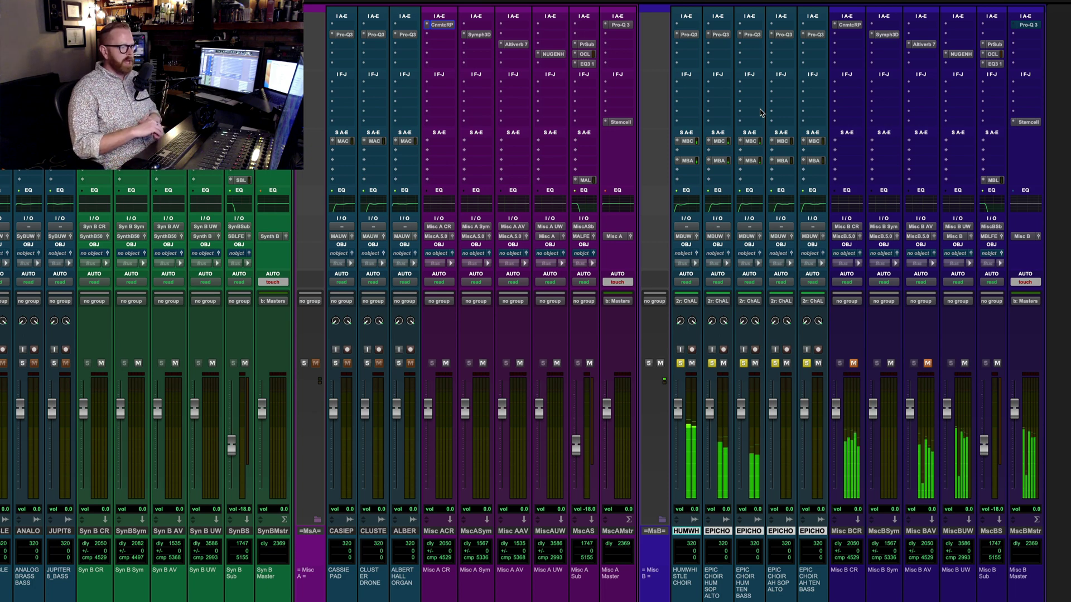
{"action": "left_click", "coordinate": [688, 35]}
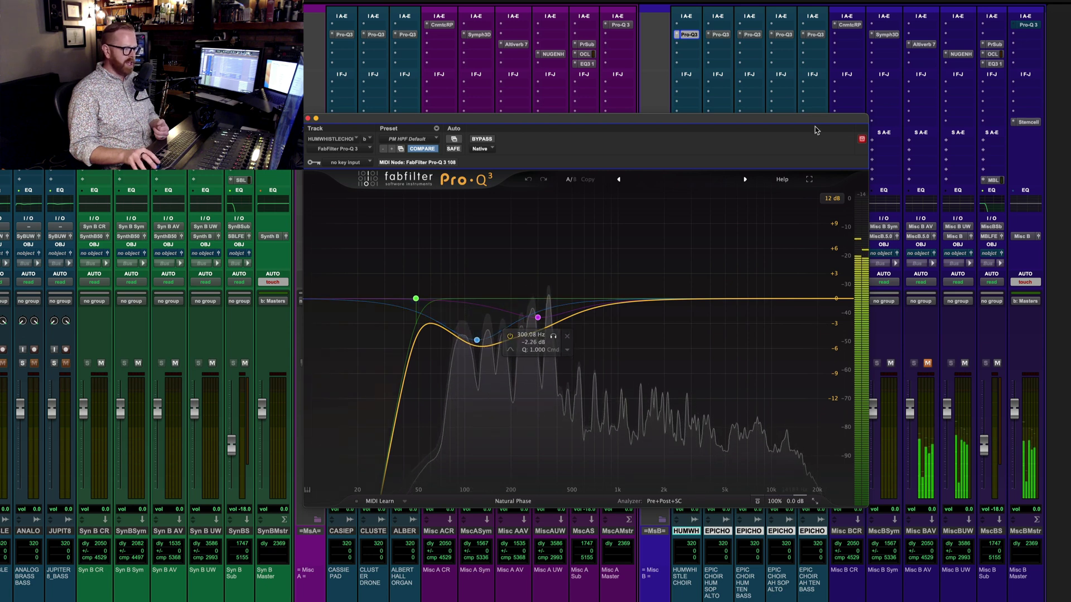
{"action": "left_click", "coordinate": [720, 34]}
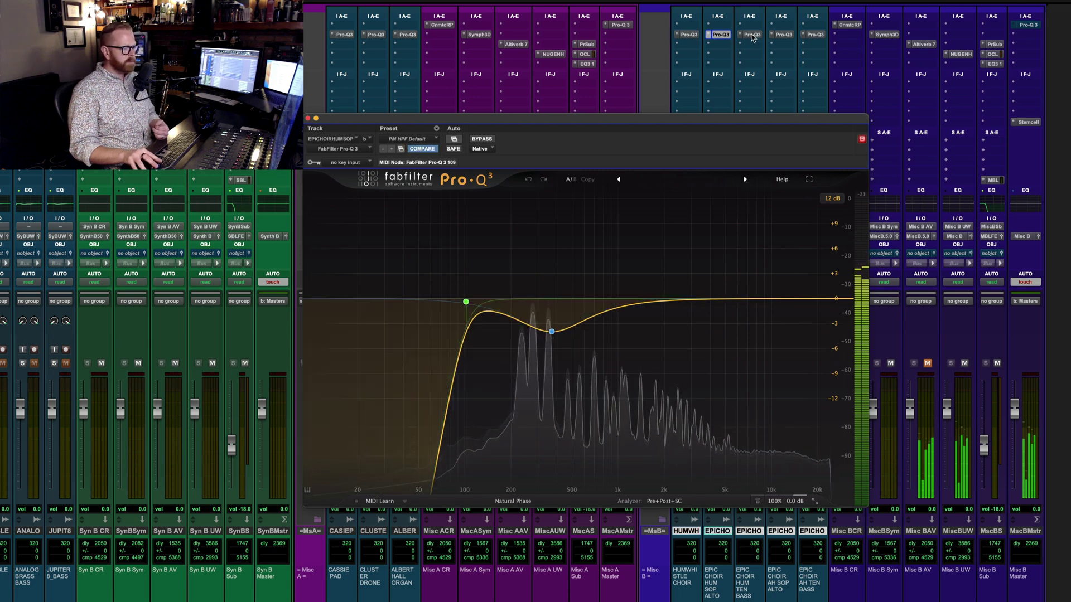
{"action": "left_click", "coordinate": [752, 35]}
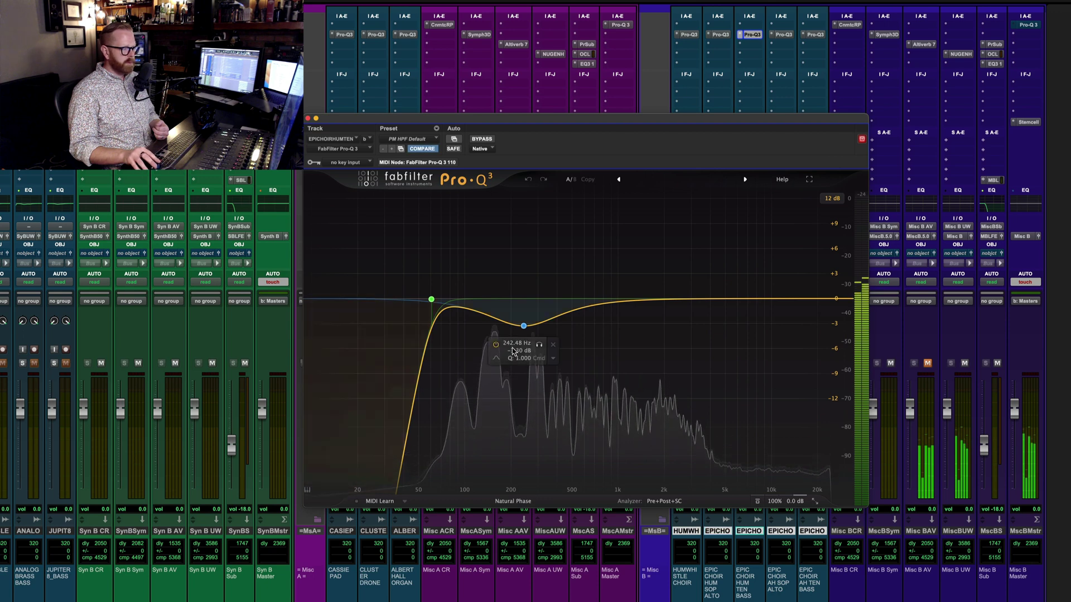
{"action": "left_click", "coordinate": [721, 34]}
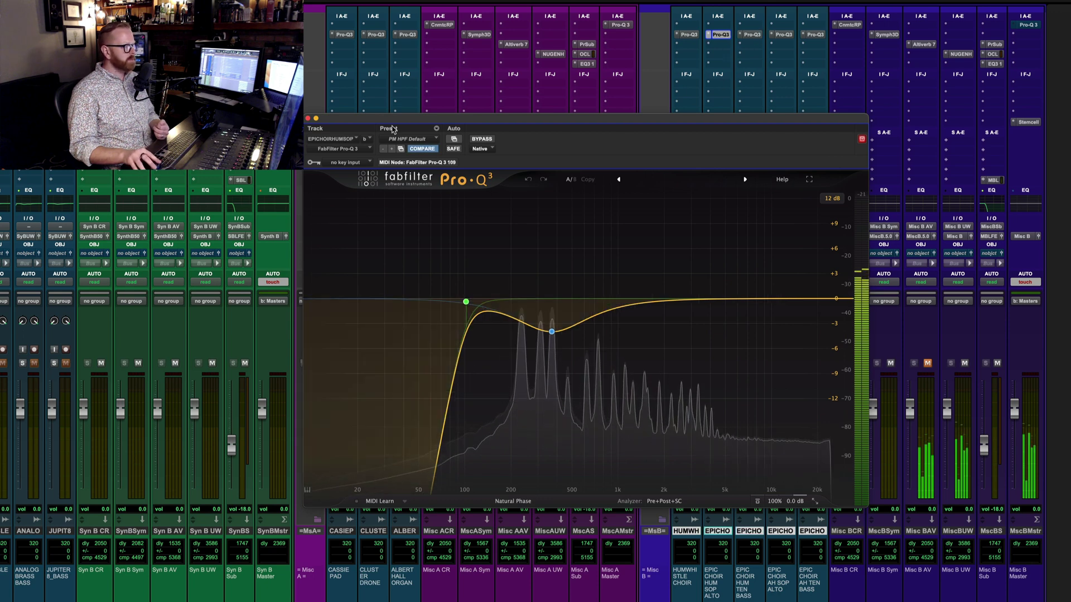
{"action": "left_click", "coordinate": [307, 118]}
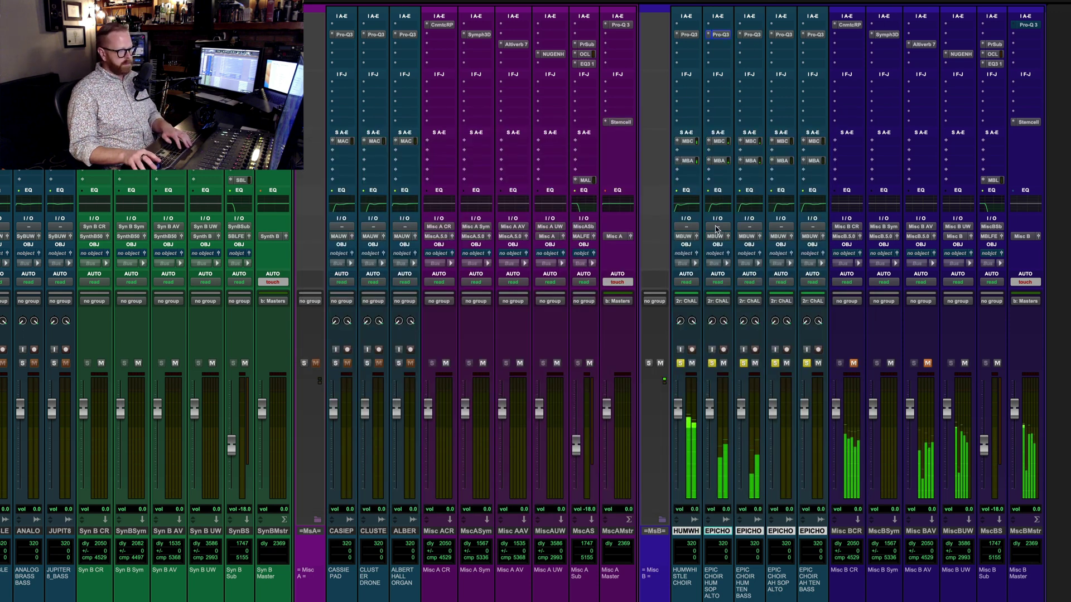
- Unmute the Misc B CR and Misc B AV reverb returns while the choir plays
{"action": "key", "text": "super+equal"}
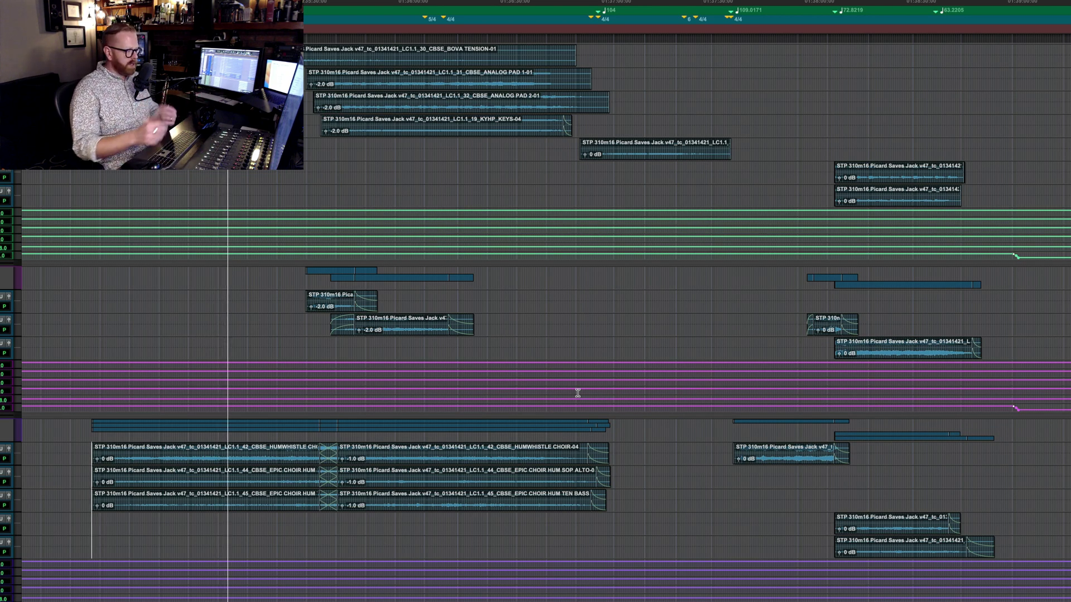
{"action": "key", "text": "super+equal"}
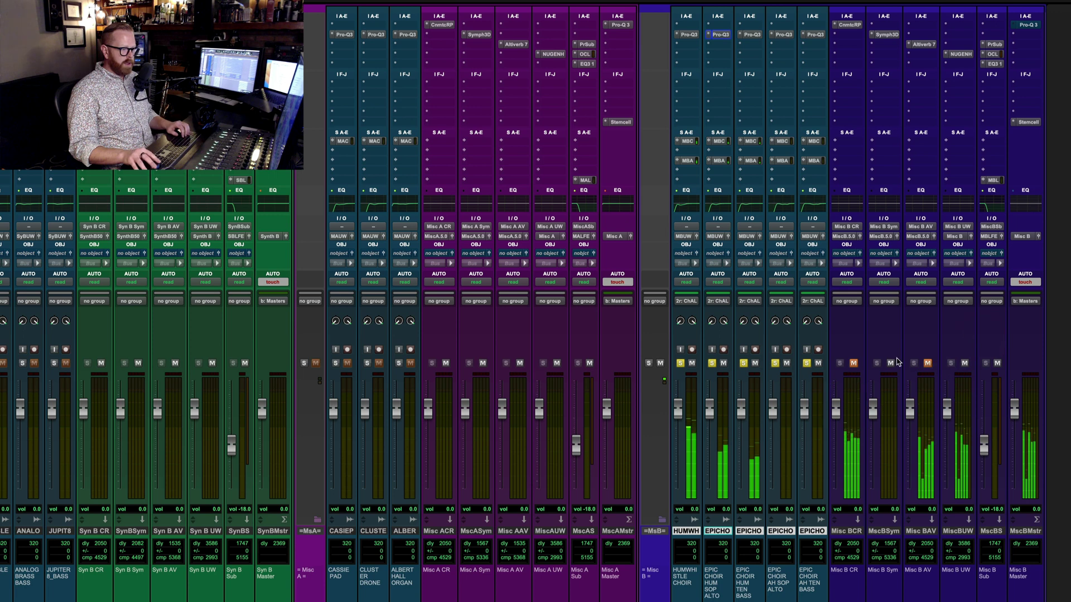
{"action": "left_click", "coordinate": [853, 363]}
{"action": "left_click", "coordinate": [927, 364]}
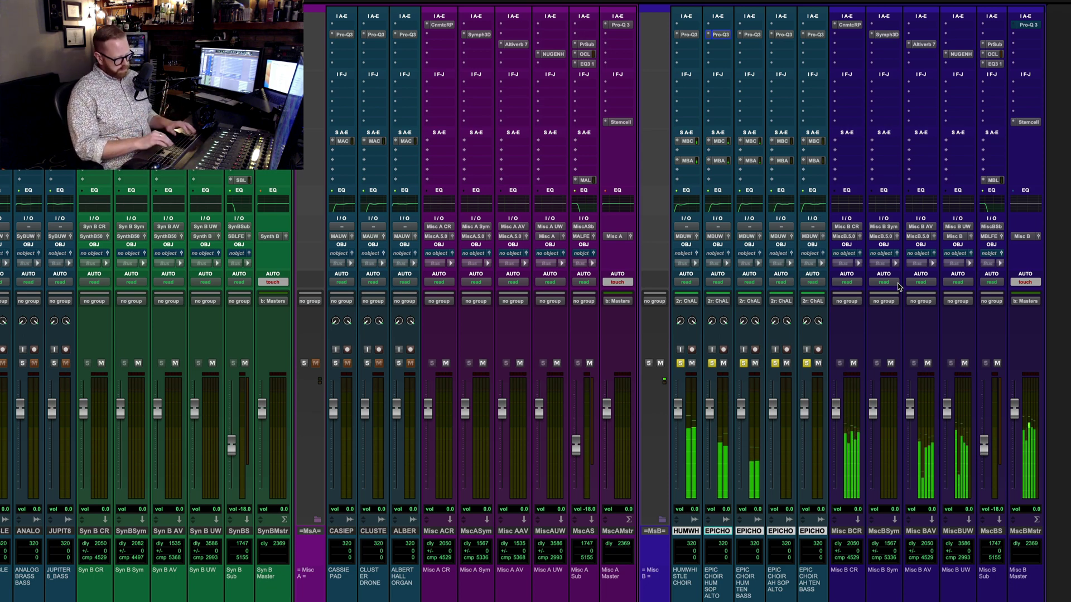
- Stop playback and inspect the Cinematic Rooms settings on the Misc B CR return
{"action": "key", "text": "super+equal"}
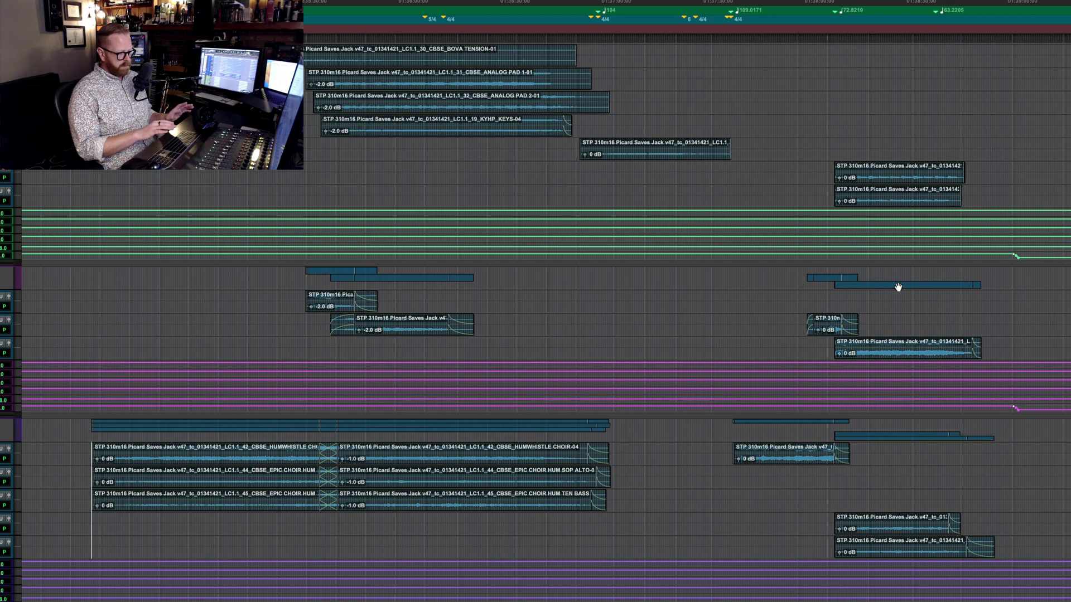
{"action": "key", "text": "ctrl+equal"}
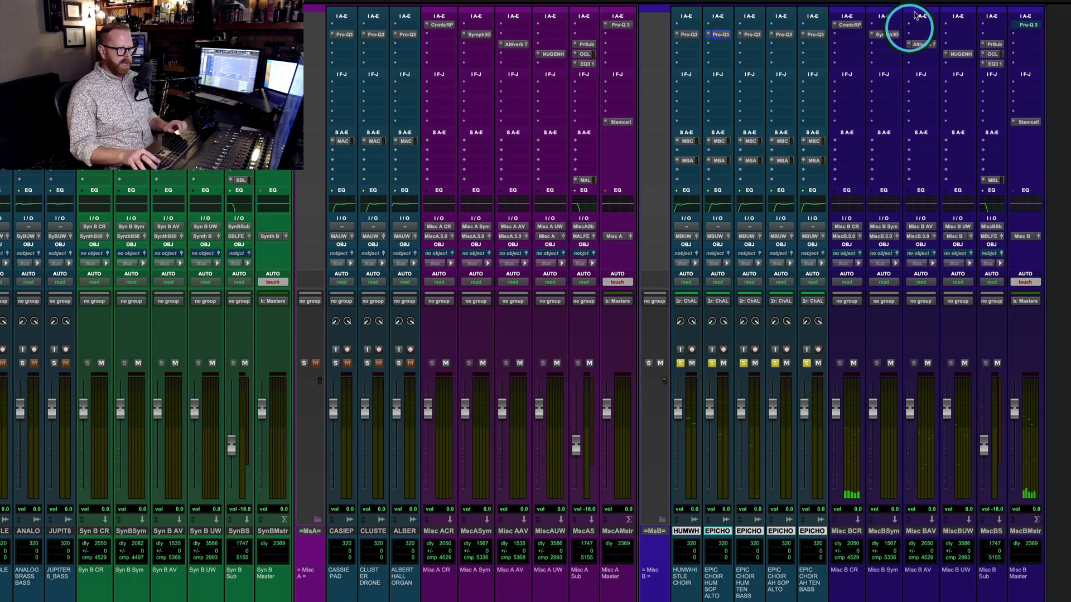
{"action": "left_click", "coordinate": [849, 25]}
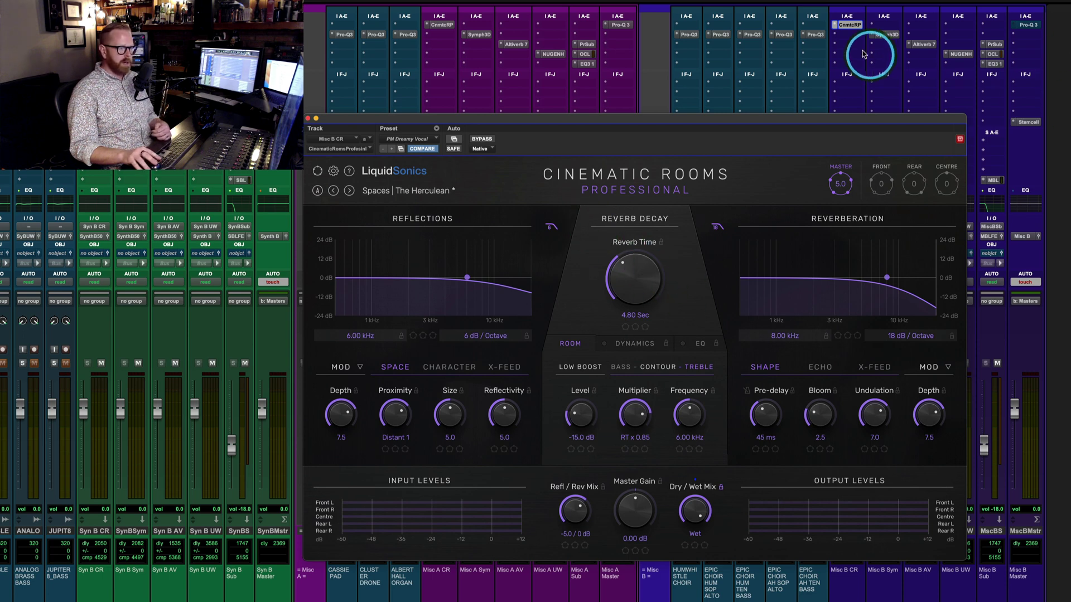
- Inspect the Uranienborg Altiverb on Misc B AV, compare its EQ curve and waterfall displays, and close the reverb window
{"action": "left_click", "coordinate": [921, 44]}
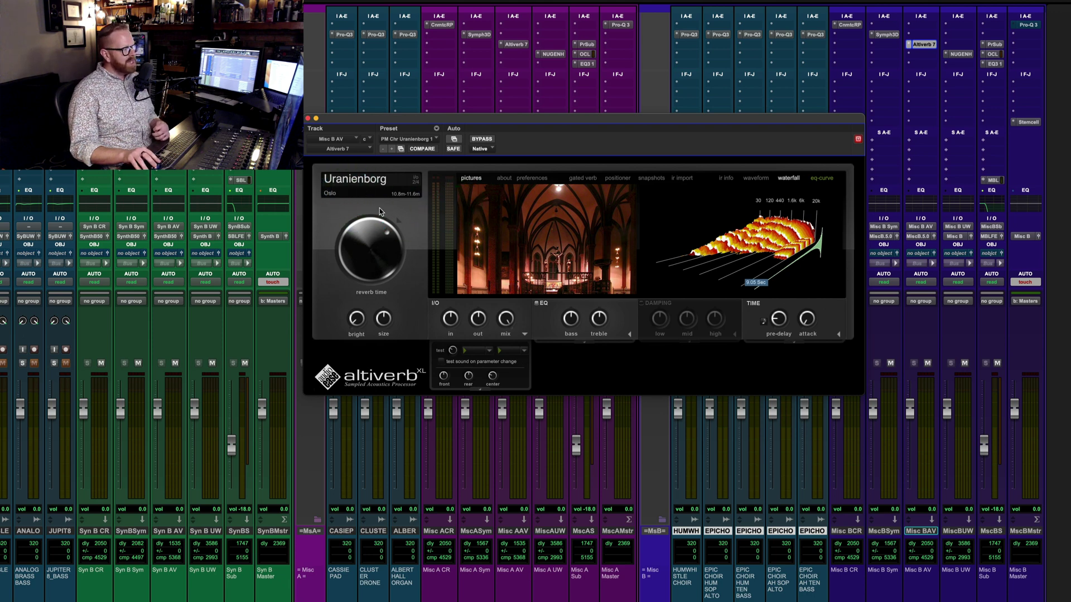
{"action": "mouse_move", "coordinate": [521, 237]}
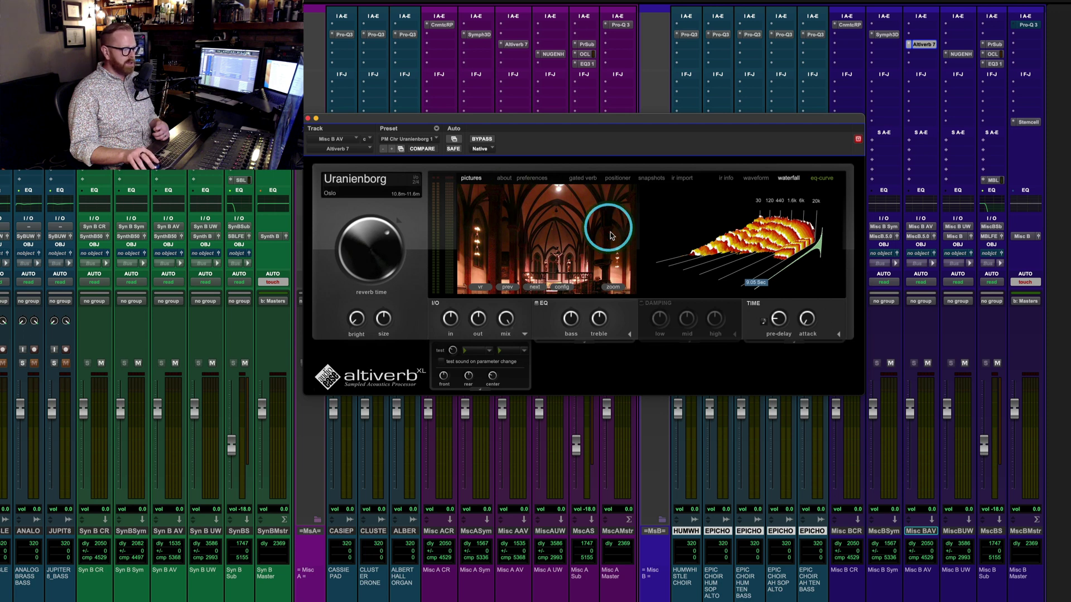
{"action": "mouse_move", "coordinate": [555, 230]}
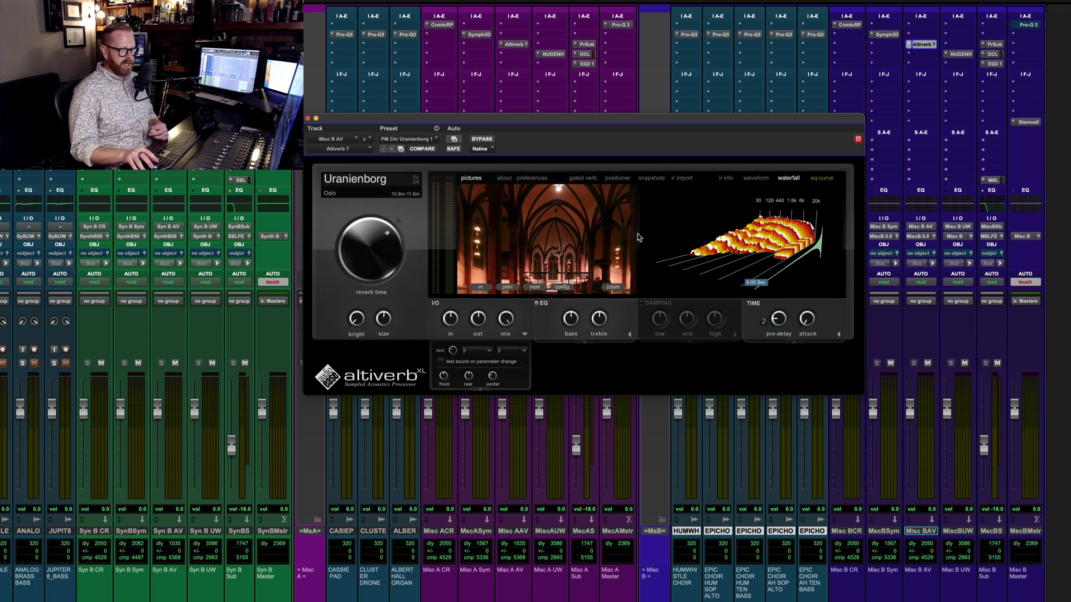
{"action": "left_click", "coordinate": [819, 178]}
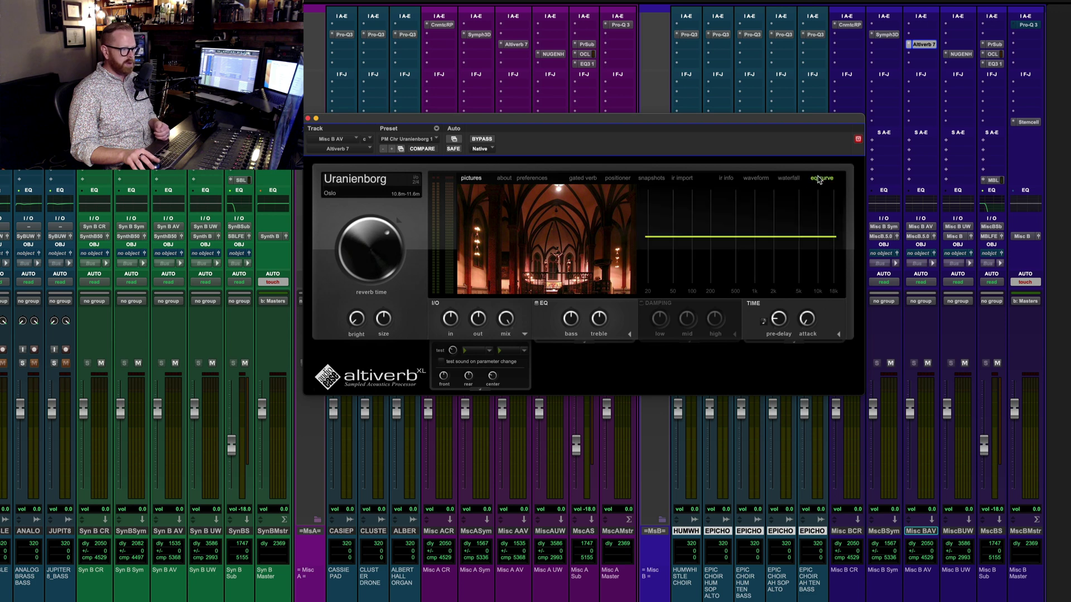
{"action": "left_click", "coordinate": [790, 179]}
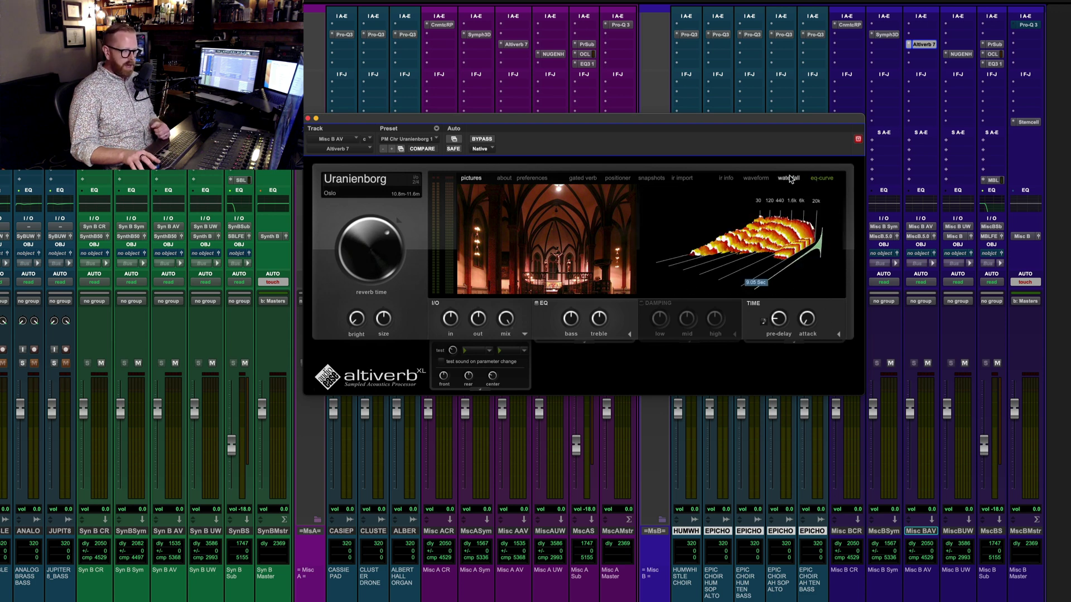
{"action": "mouse_move", "coordinate": [761, 286]}
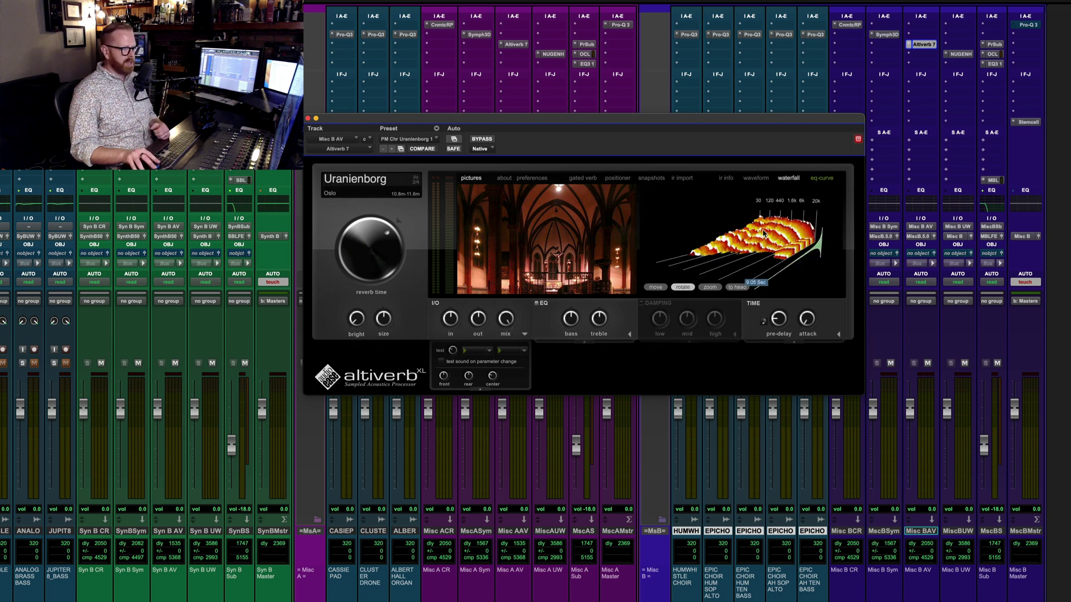
{"action": "left_click", "coordinate": [308, 118]}
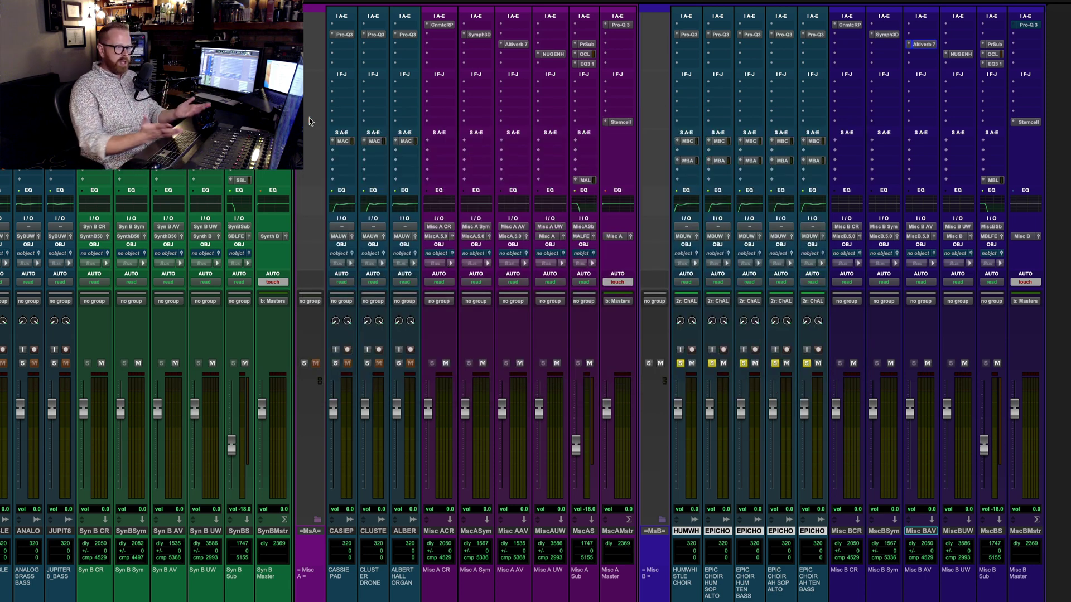
- Inspect the Pro-Q 3 curve on Misc B Master, including the dip around 336 Hz
{"action": "left_click", "coordinate": [1027, 26]}
{"action": "left_click", "coordinate": [1027, 25], "text": "super"}
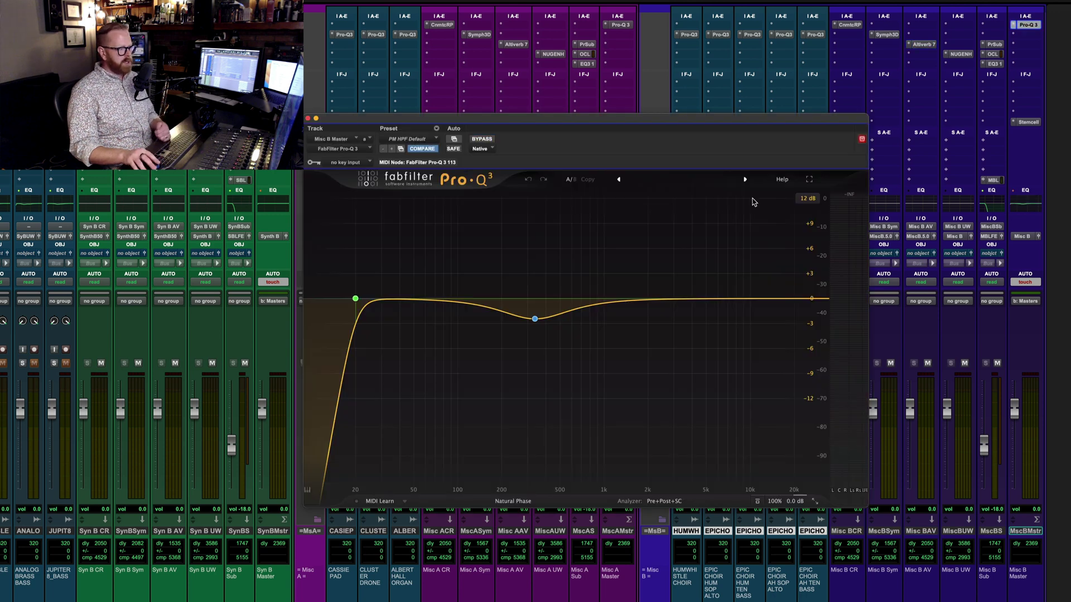
{"action": "mouse_move", "coordinate": [534, 322]}
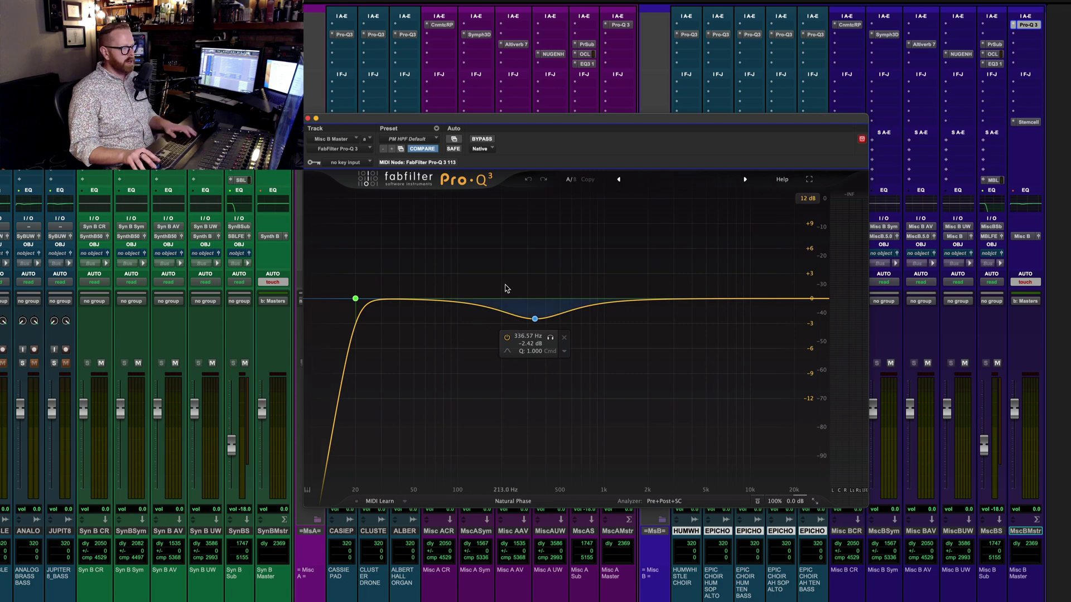
- Play the choir from partway through the first HUMWHISTLE CHOIR clip, with the Misc B Master EQ in view over the mixer
{"action": "key", "text": "super+equal"}
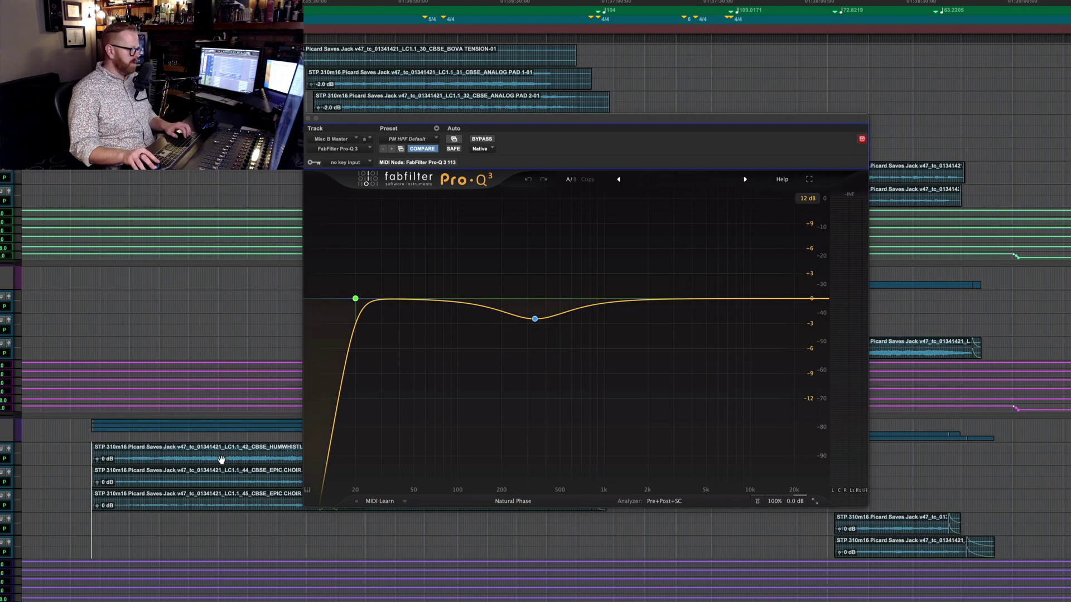
{"action": "left_click", "coordinate": [221, 460]}
{"action": "key", "text": "super+ctrl+alt+w"}
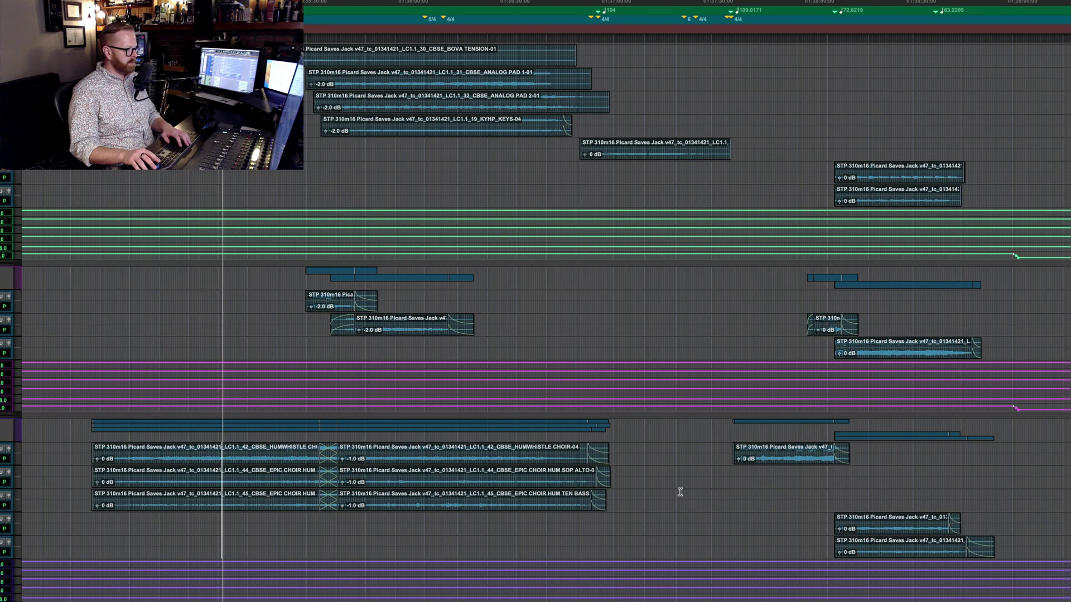
{"action": "key", "text": "super+equal"}
{"action": "key", "text": "super+ctrl+alt+w"}
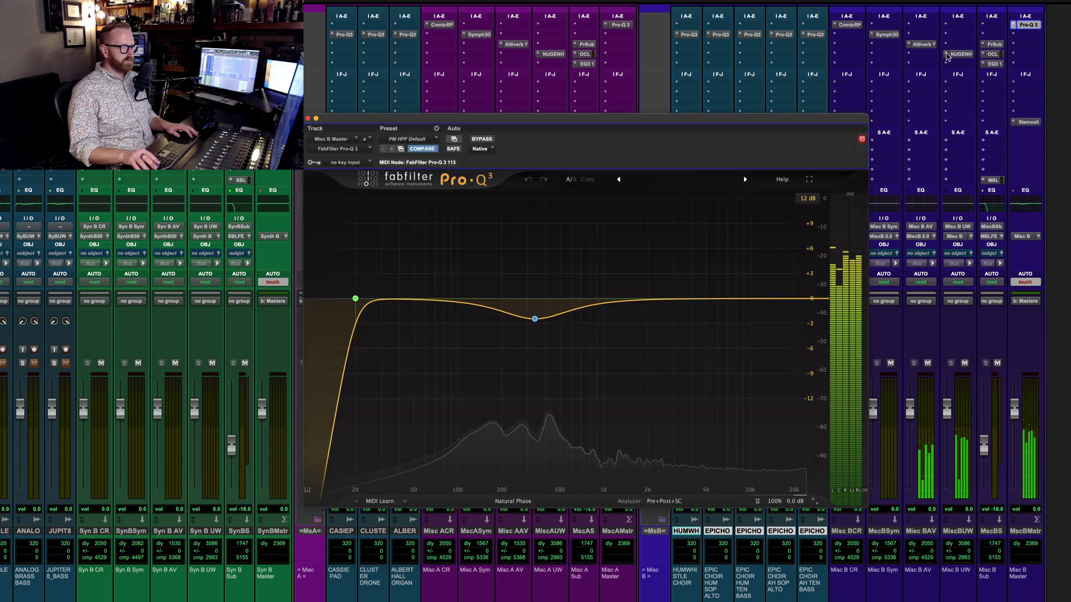
- Compare the choir with the Misc B Master Pro-Q 3 bypassed and active, and close the EQ window
{"action": "left_click", "coordinate": [482, 139]}
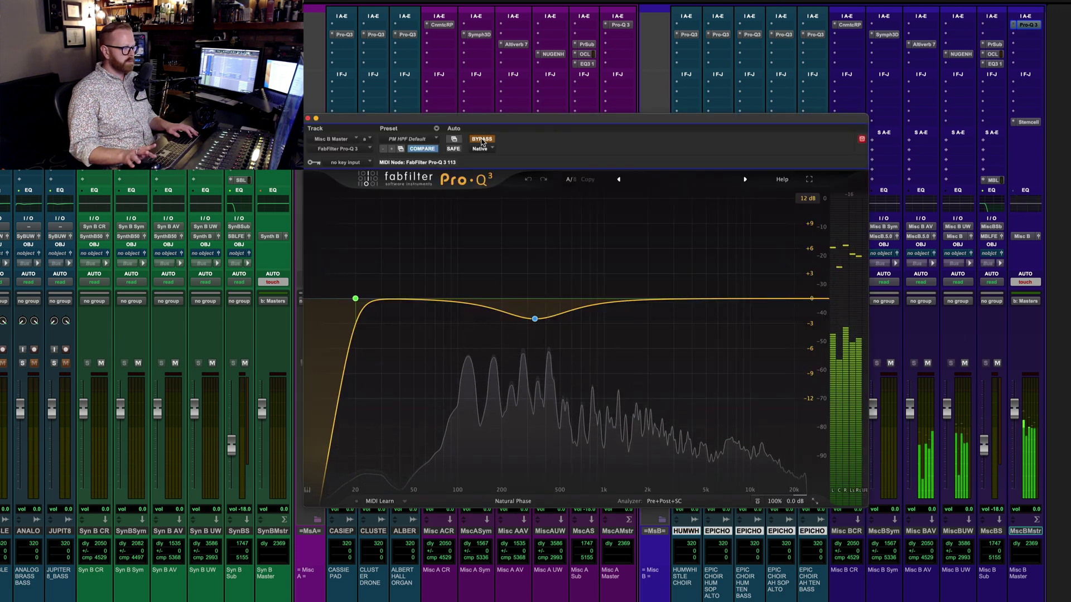
{"action": "left_click", "coordinate": [482, 139]}
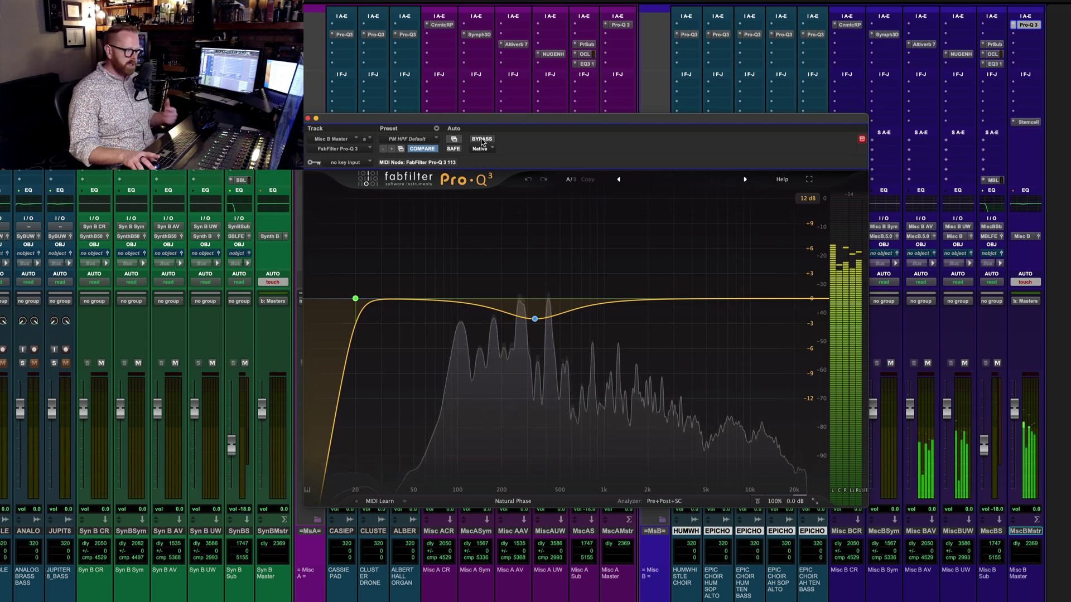
{"action": "left_click", "coordinate": [482, 140]}
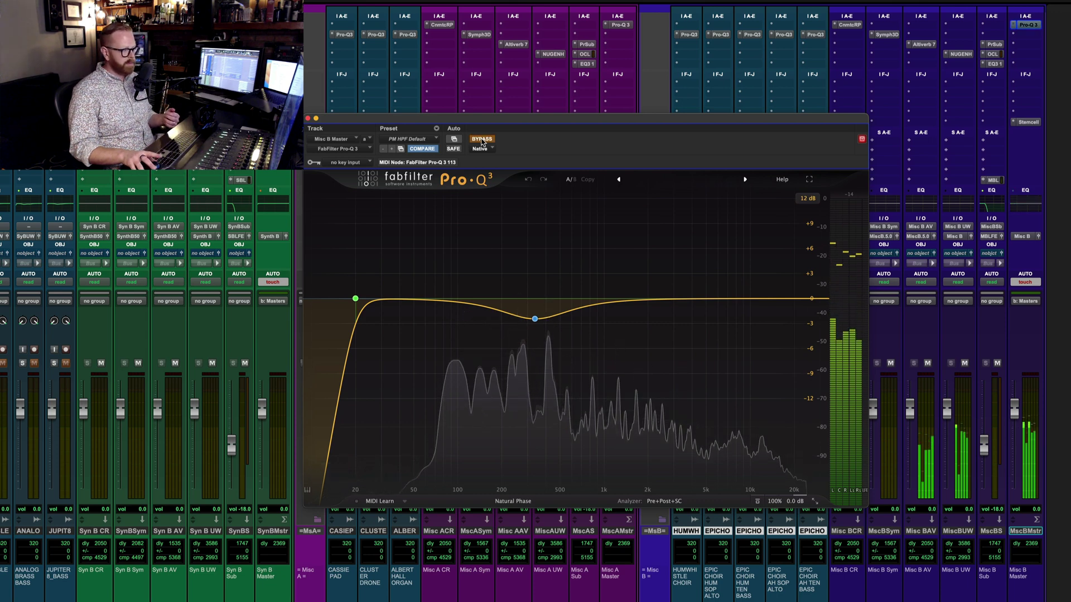
{"action": "left_click", "coordinate": [481, 140]}
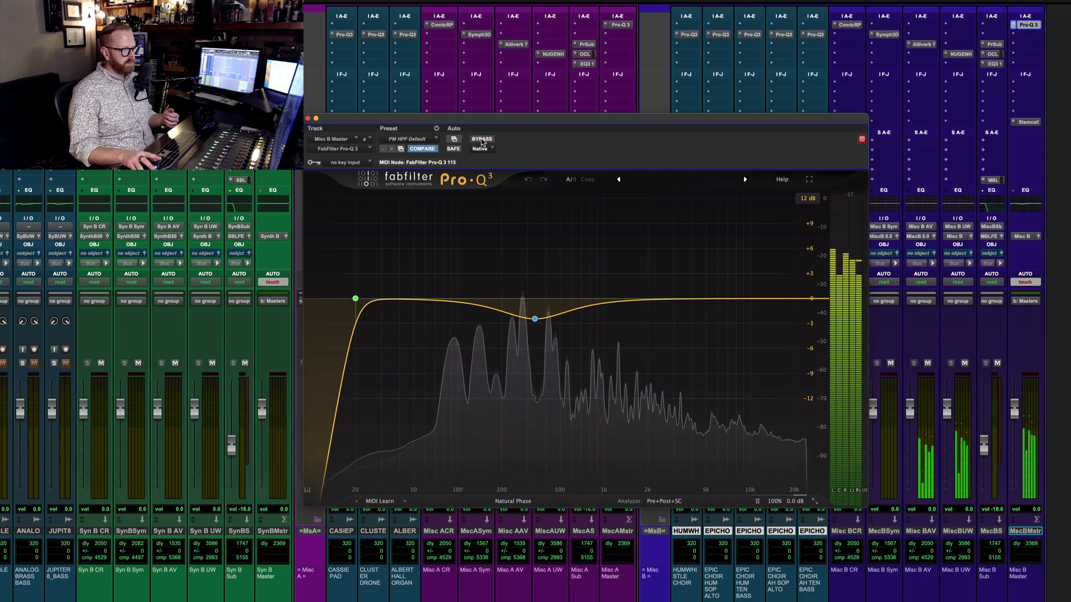
{"action": "left_click", "coordinate": [307, 119]}
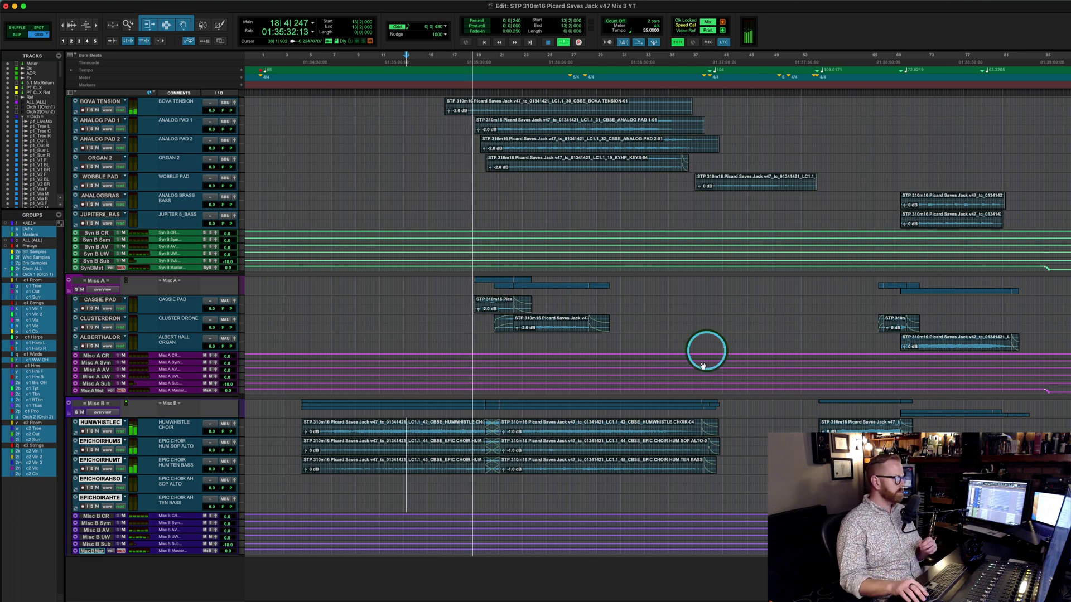
- Review the tracks from the Misc B choir up through the synth, percussion and orchestra stems during playback, and stop playback
{"action": "scroll", "coordinate": [701, 385], "scroll_direction": "up", "scroll_amount": 6}
{"action": "scroll", "coordinate": [702, 385], "scroll_direction": "down", "scroll_amount": 1}
{"action": "scroll", "coordinate": [701, 385], "scroll_direction": "down", "scroll_amount": 2}
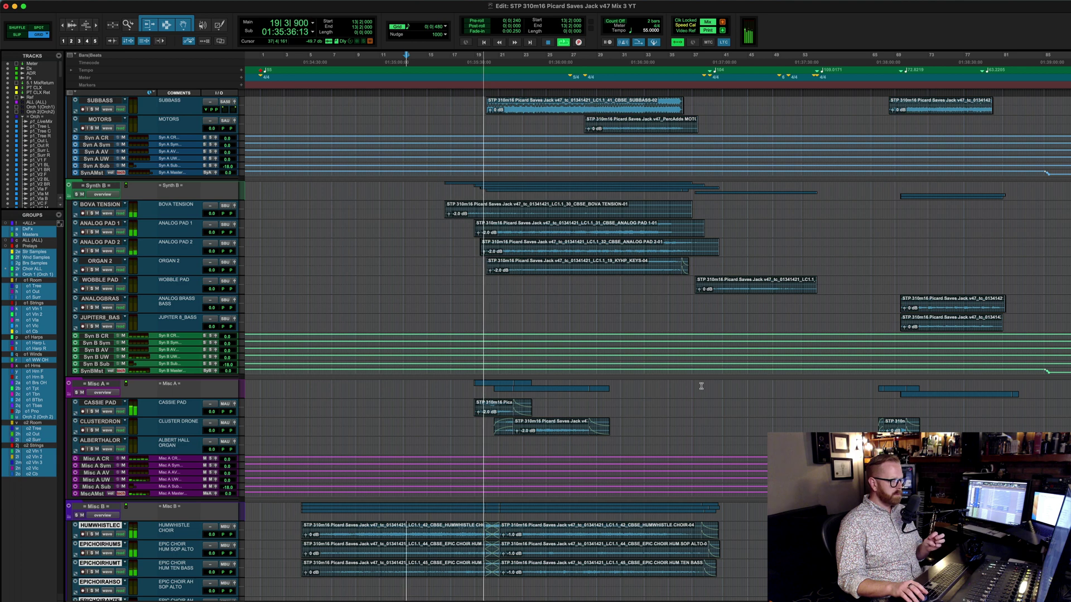
{"action": "scroll", "coordinate": [701, 385], "scroll_direction": "up", "scroll_amount": 10}
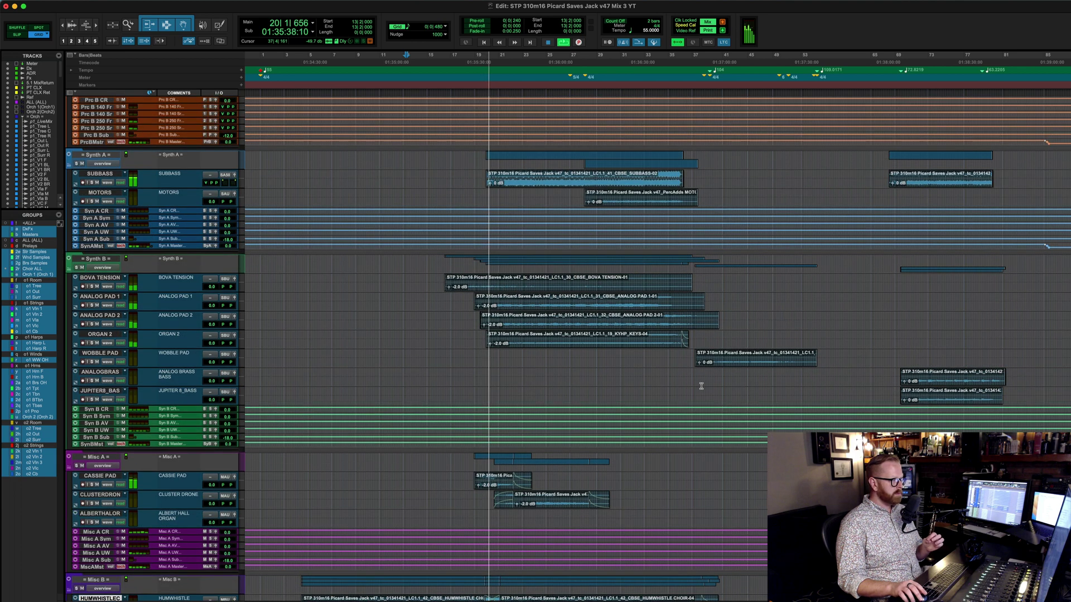
{"action": "scroll", "coordinate": [701, 385], "scroll_direction": "up", "scroll_amount": 20}
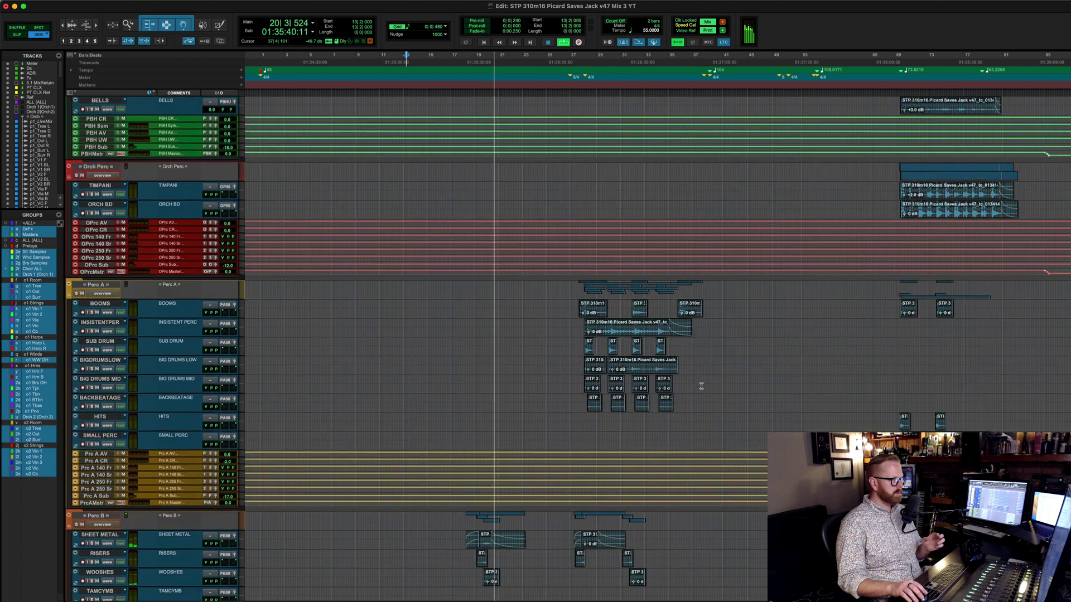
{"action": "scroll", "coordinate": [701, 386], "scroll_direction": "up", "scroll_amount": 20}
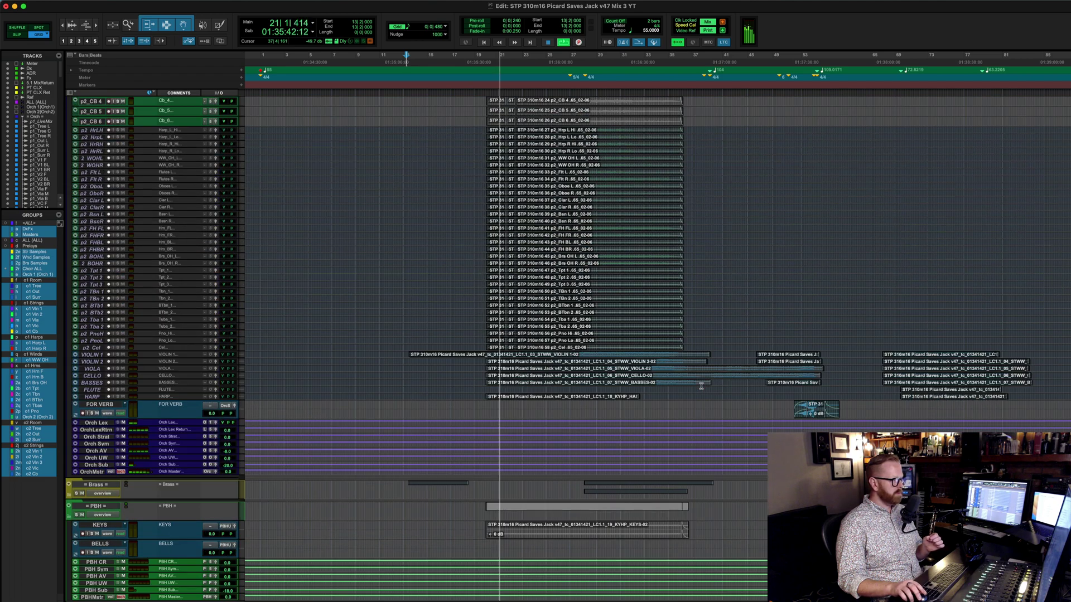
{"action": "scroll", "coordinate": [701, 385], "scroll_direction": "up", "scroll_amount": 20}
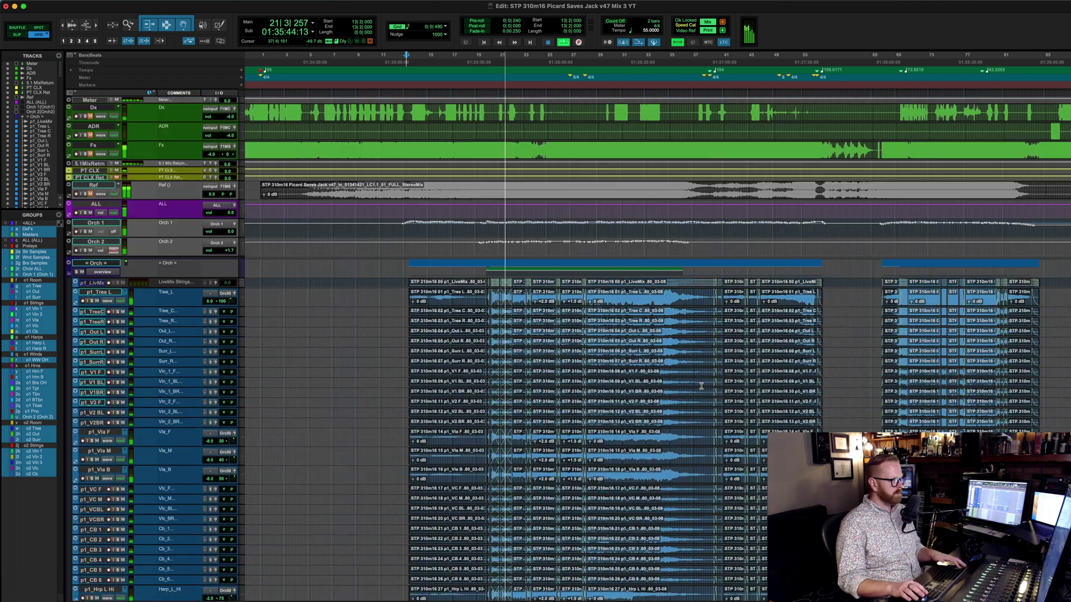
{"action": "key", "text": "space"}
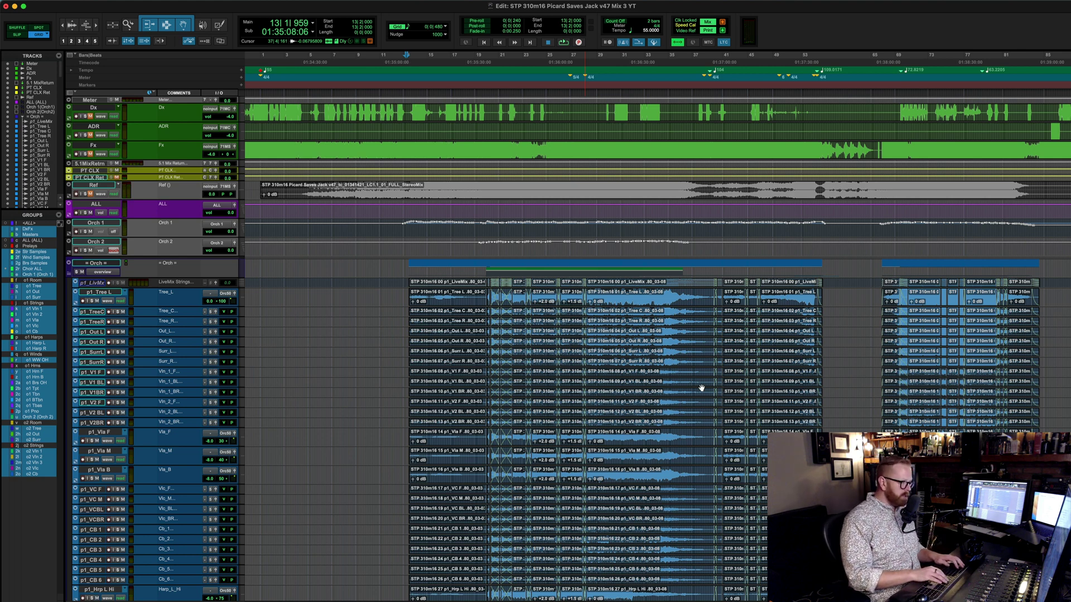
- Survey the mixer channels from the Misc stems back through synths and percussion to the orchestra, and return to the Edit window
{"action": "key", "text": "super+equal"}
{"action": "scroll", "coordinate": [852, 252], "scroll_direction": "left", "scroll_amount": 3}
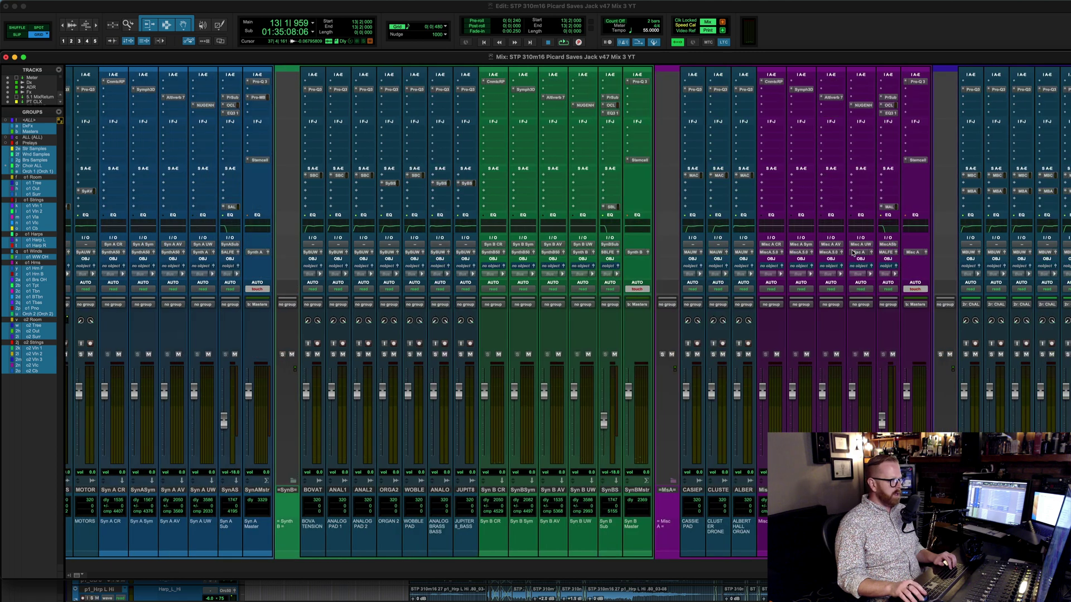
{"action": "scroll", "coordinate": [815, 271], "scroll_direction": "left", "scroll_amount": 10}
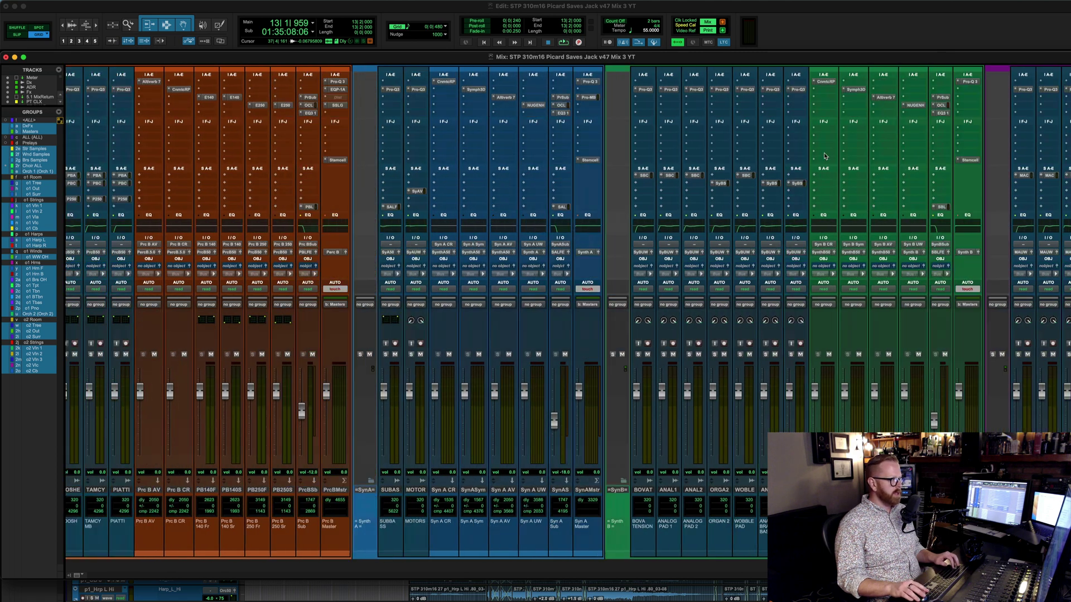
{"action": "scroll", "coordinate": [826, 331], "scroll_direction": "left", "scroll_amount": 15}
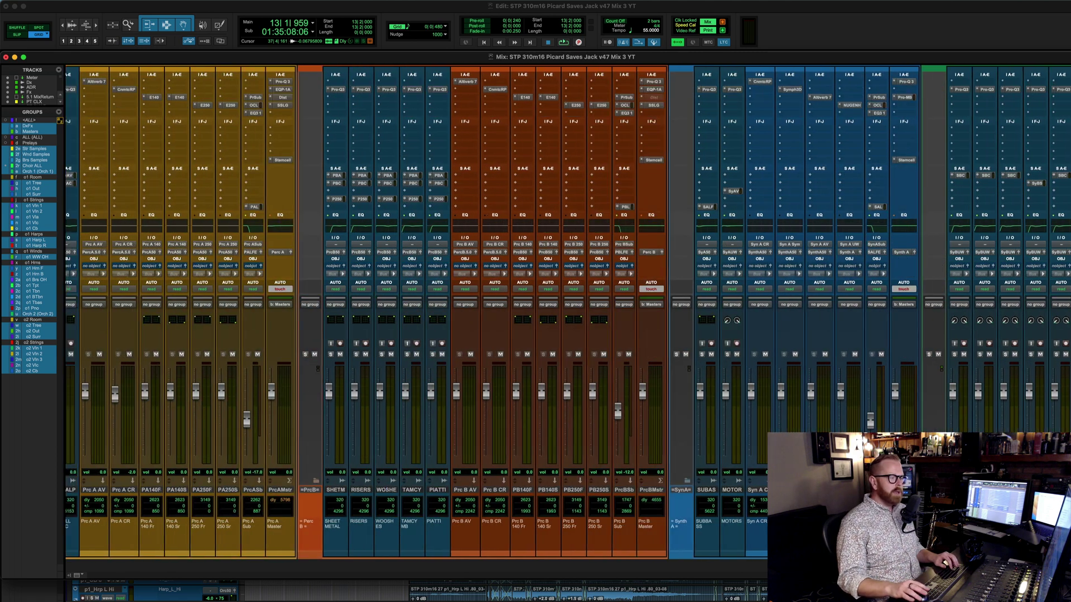
{"action": "scroll", "coordinate": [867, 211], "scroll_direction": "left", "scroll_amount": 15}
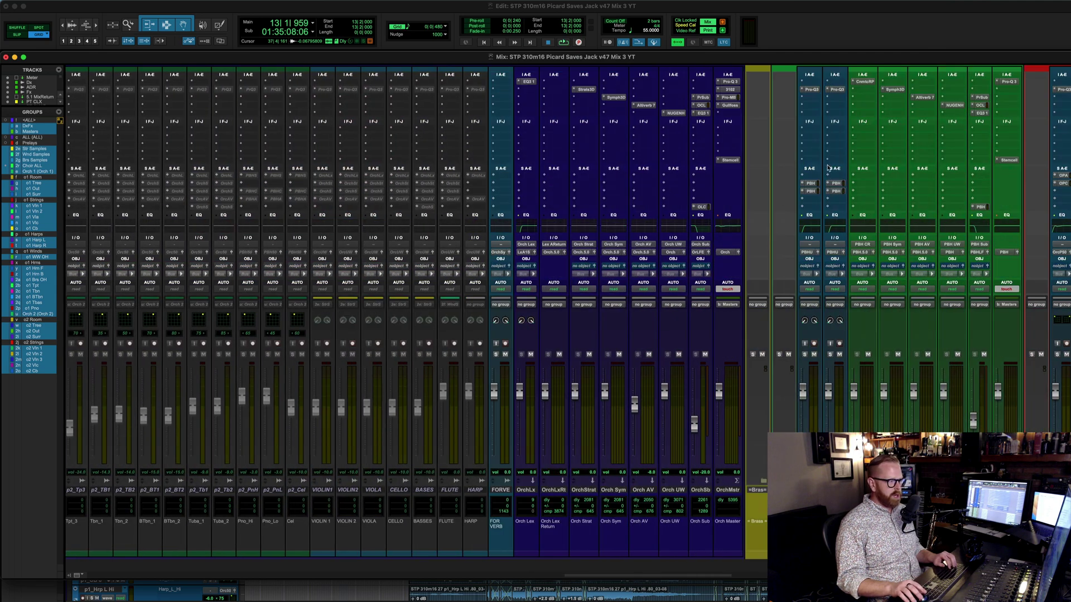
{"action": "scroll", "coordinate": [828, 167], "scroll_direction": "left", "scroll_amount": 20}
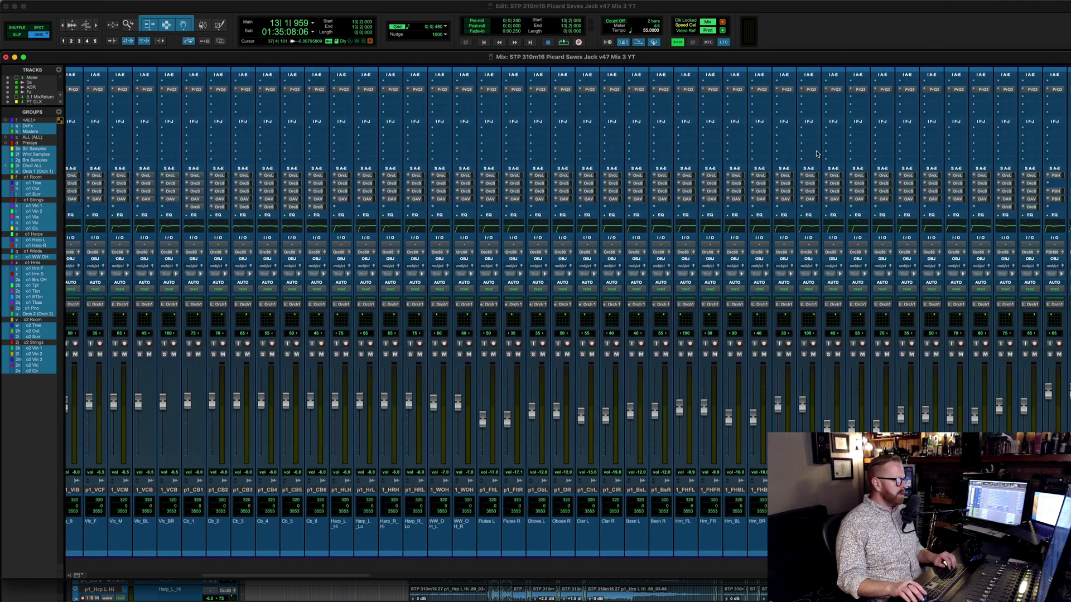
{"action": "scroll", "coordinate": [817, 153], "scroll_direction": "left", "scroll_amount": 5}
{"action": "left_click", "coordinate": [796, 43]}
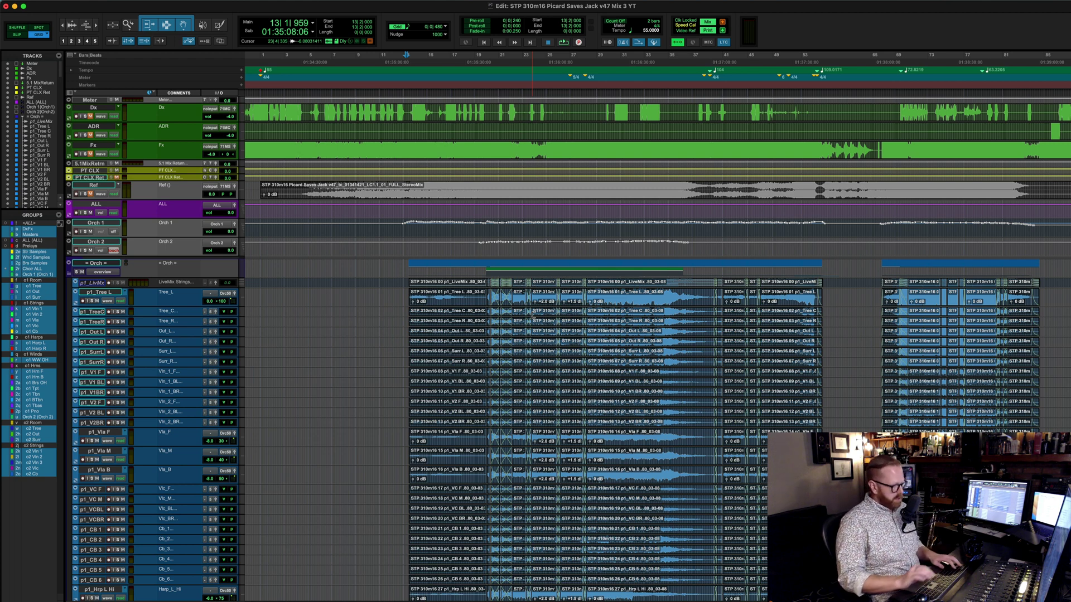
- Open the I/O Setup outputs at full width and highlight the 5.1 stem paths from Orch to Misc B
{"action": "key", "text": "super+shift+i"}
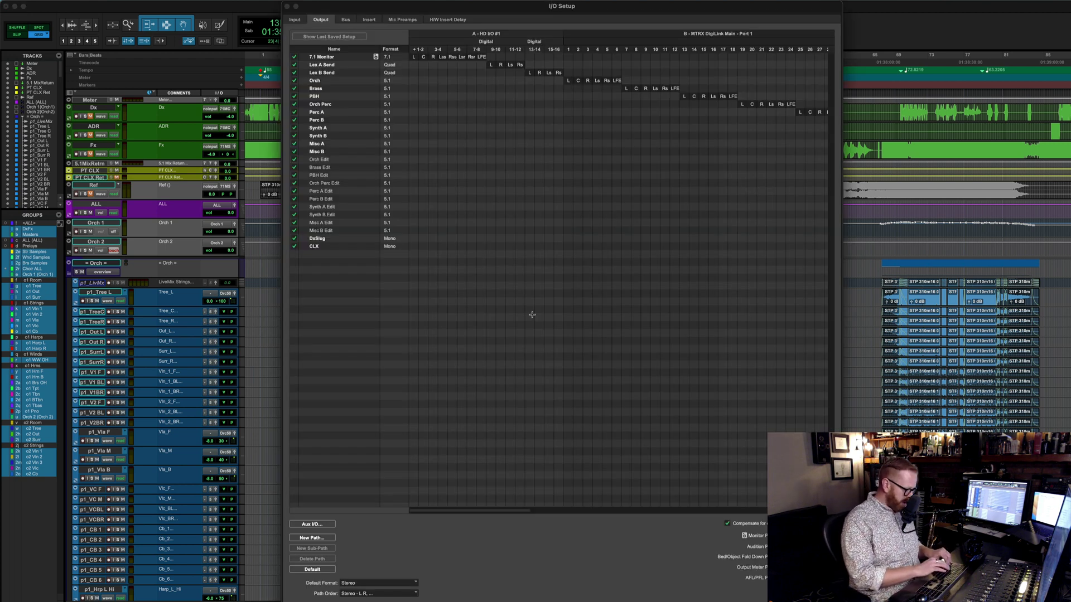
{"action": "key", "text": "ctrl+alt+Return"}
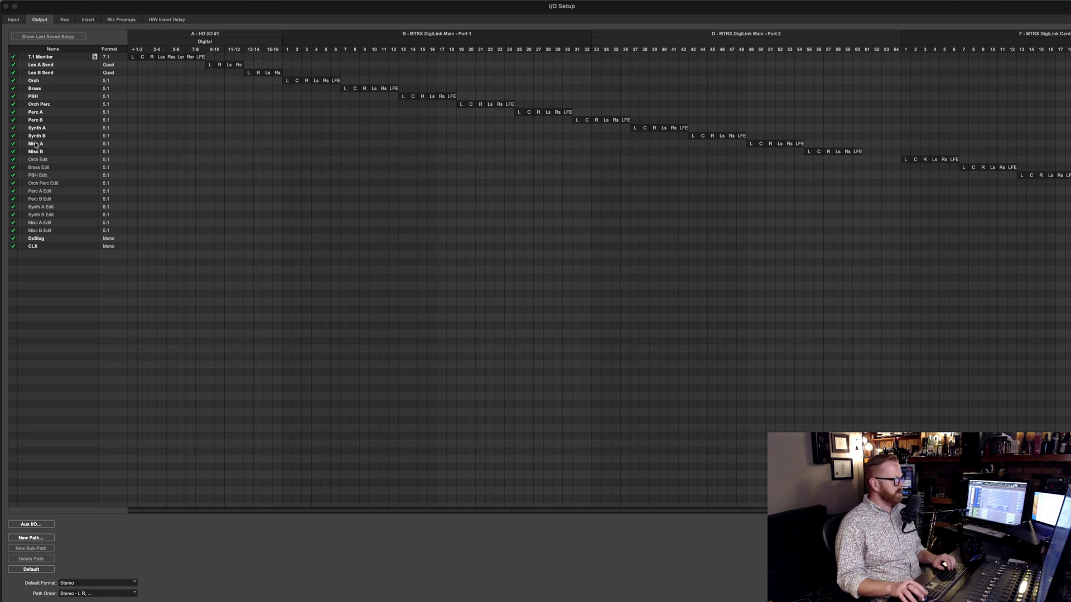
{"action": "left_click", "coordinate": [56, 81]}
{"action": "left_click", "coordinate": [53, 151], "text": "shift"}
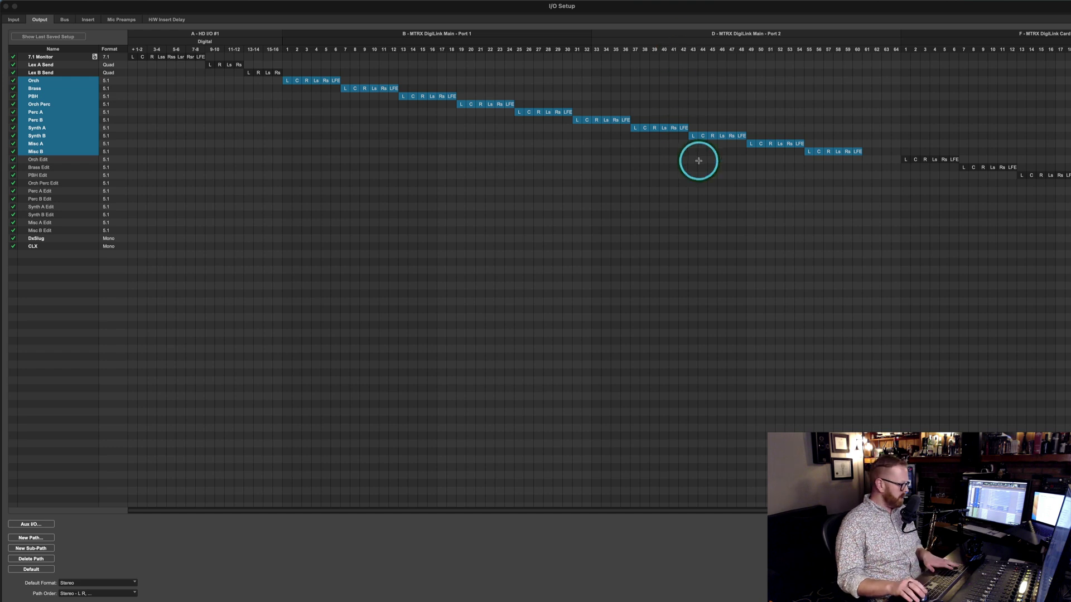
- Examine the channel assignments of the Orch Edit to Misc B Edit output paths, and close the I/O Setup
{"action": "scroll", "coordinate": [698, 160], "scroll_direction": "right", "scroll_amount": 10}
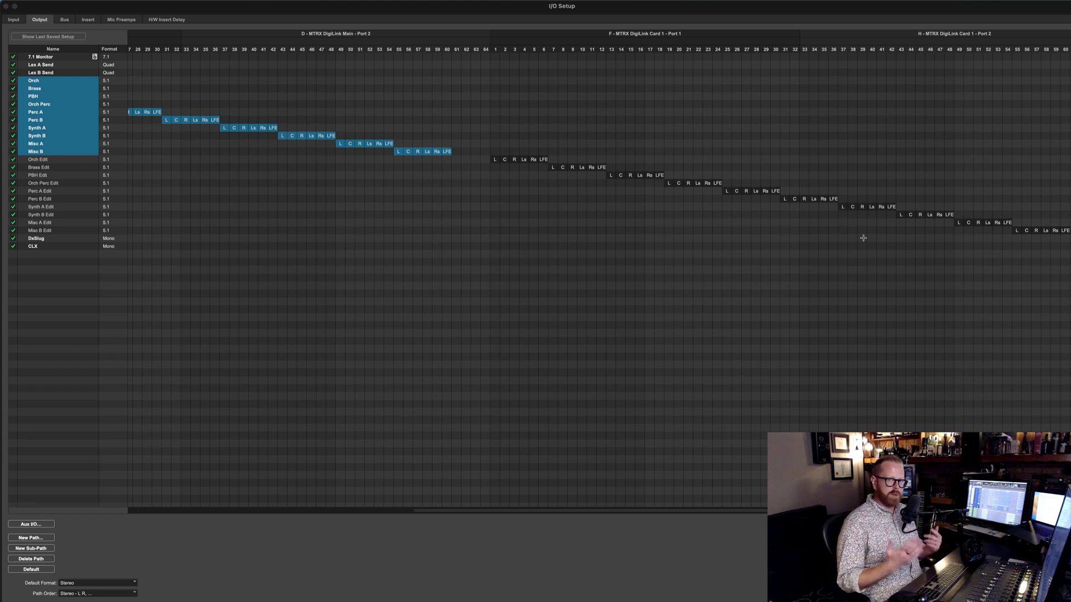
{"action": "left_click", "coordinate": [853, 251]}
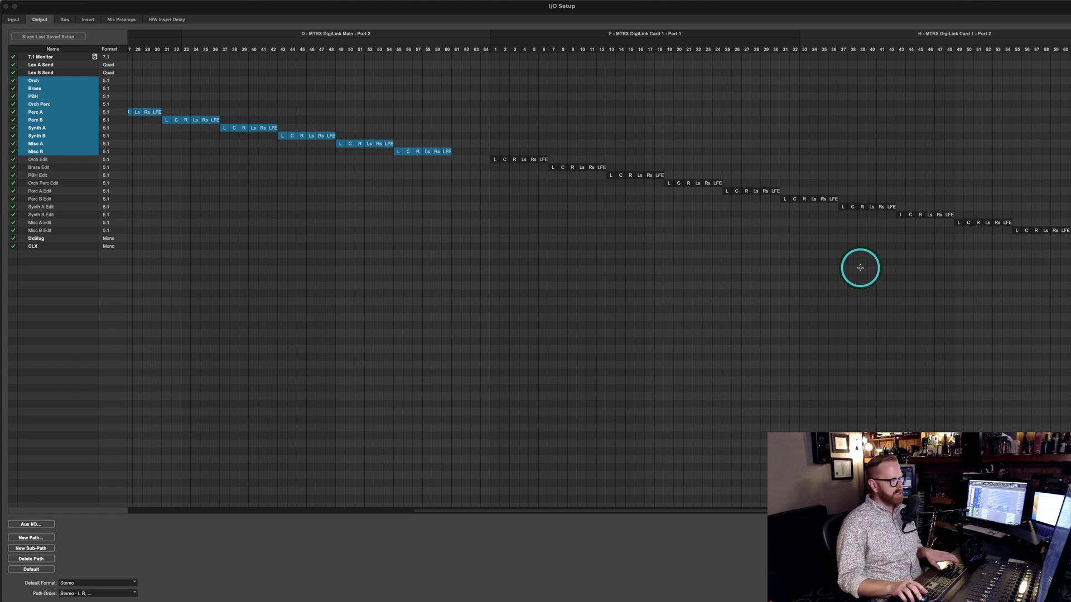
{"action": "scroll", "coordinate": [860, 268], "scroll_direction": "left", "scroll_amount": 10}
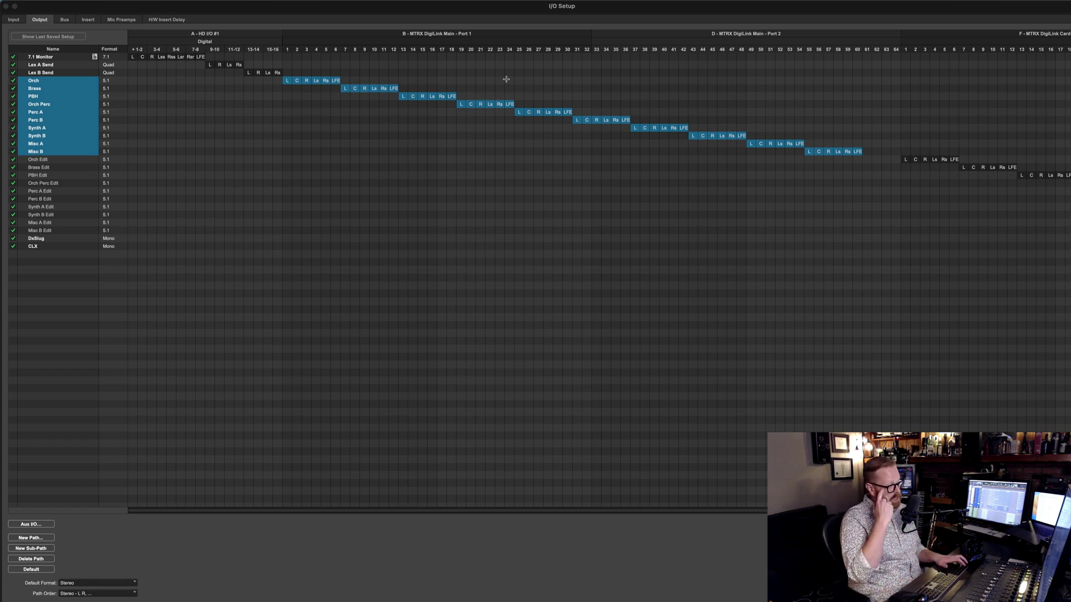
{"action": "key", "text": "Return"}
- Switch to the MS PT 2 screen-sharing window showing the STP310 Mx Mix Stems session
{"action": "key", "text": "super+Tab"}
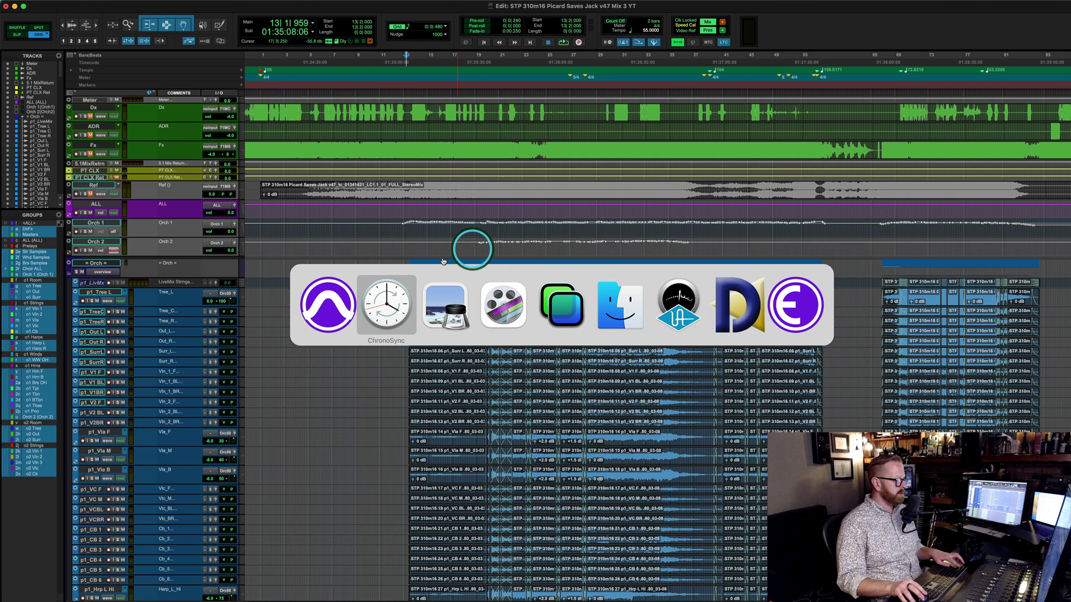
{"action": "left_click", "coordinate": [530, 304]}
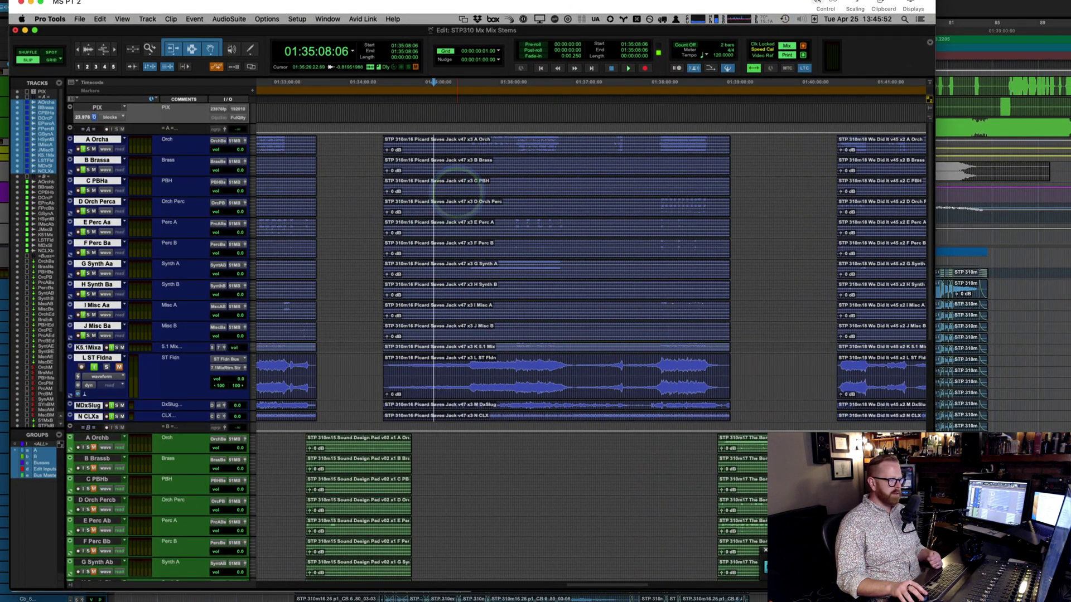
{"action": "left_click", "coordinate": [567, 279]}
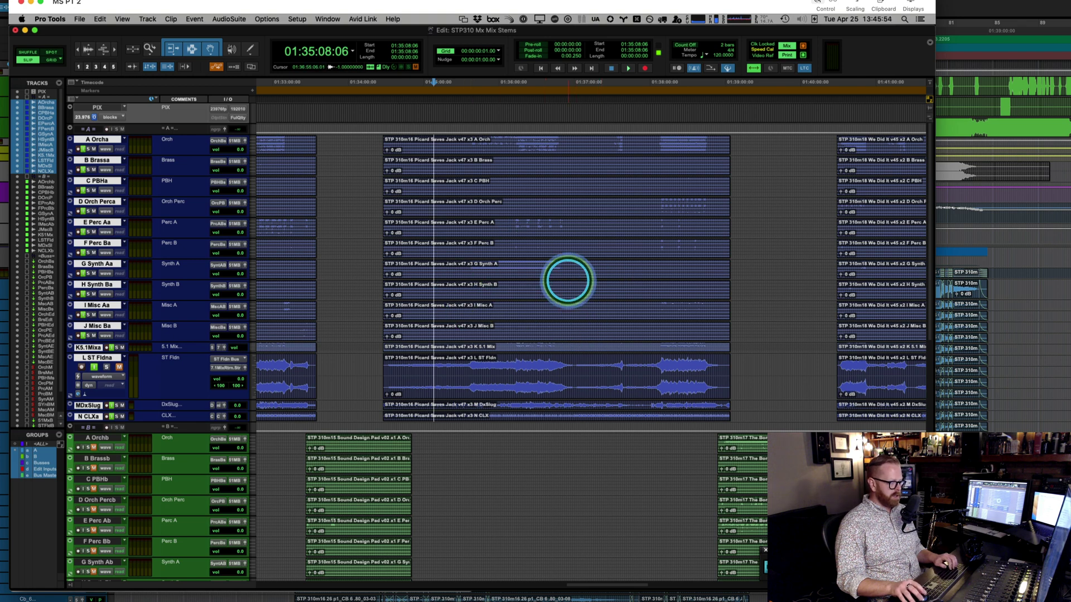
- Enlarge the heights and waveforms of the A stem tracks and review the recorded 310m16 stems from Orch down to CLX
{"action": "key", "text": "ctrl+alt+Up"}
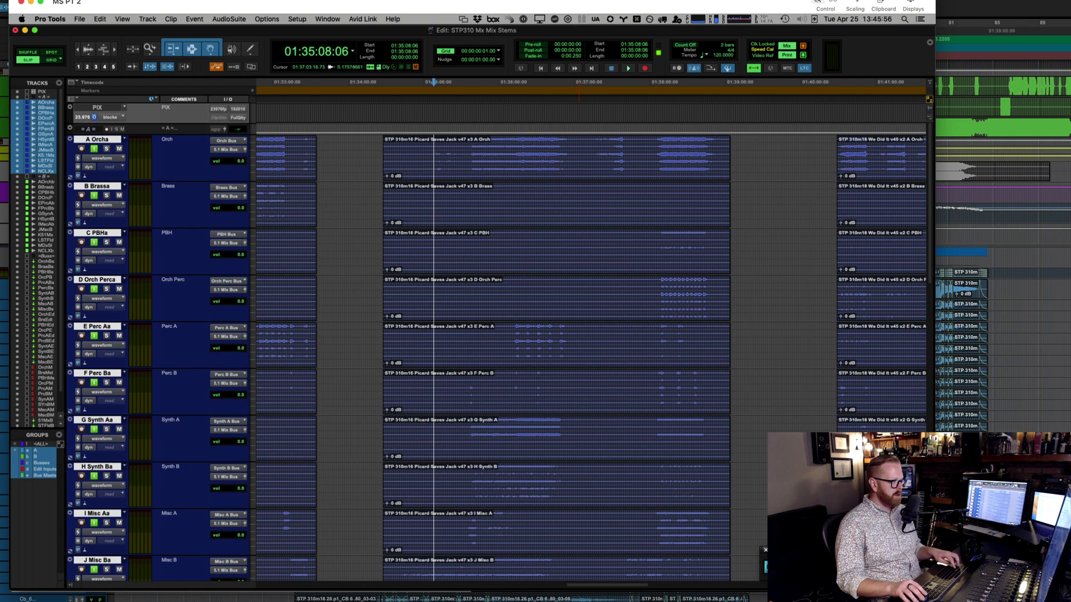
{"action": "scroll", "coordinate": [591, 341], "scroll_direction": "right", "scroll_amount": 10}
{"action": "scroll", "coordinate": [591, 357], "scroll_direction": "left", "scroll_amount": 10}
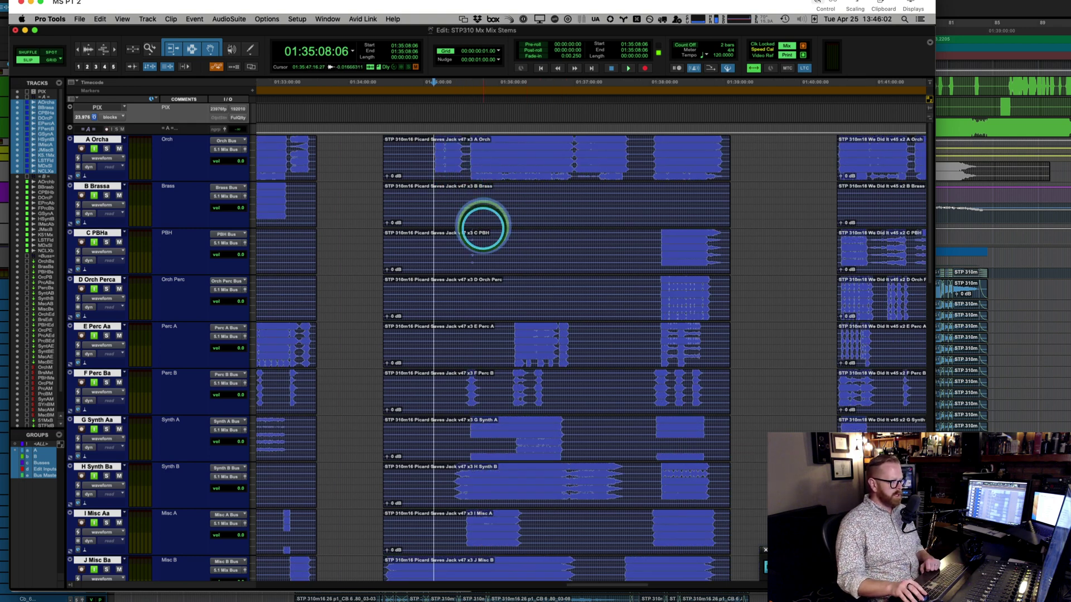
{"action": "scroll", "coordinate": [483, 228], "scroll_direction": "down", "scroll_amount": 2}
{"action": "scroll", "coordinate": [602, 249], "scroll_direction": "down", "scroll_amount": 5}
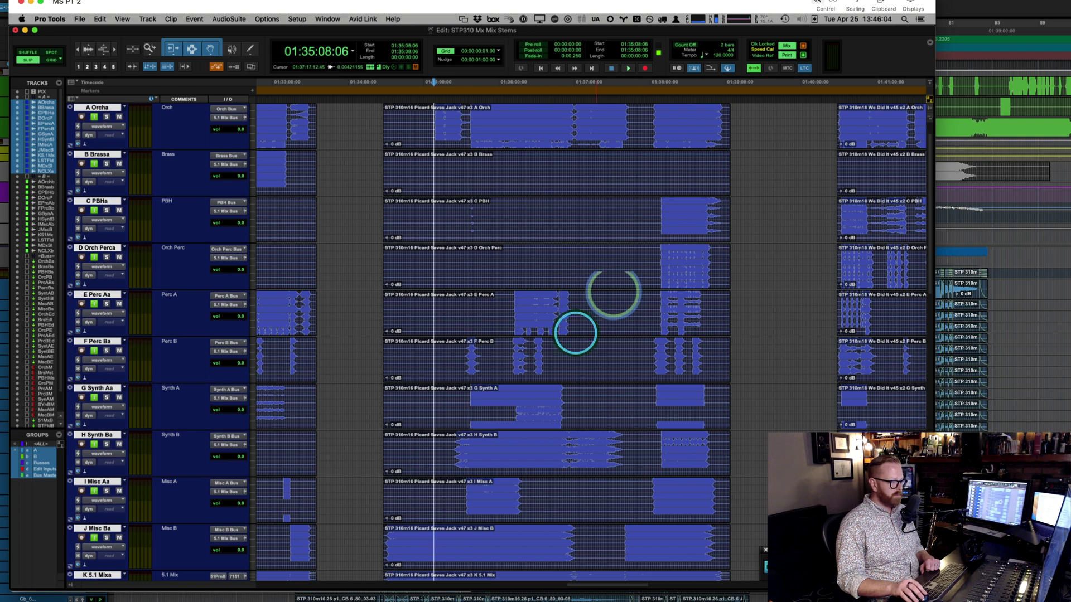
{"action": "scroll", "coordinate": [563, 353], "scroll_direction": "down", "scroll_amount": 4}
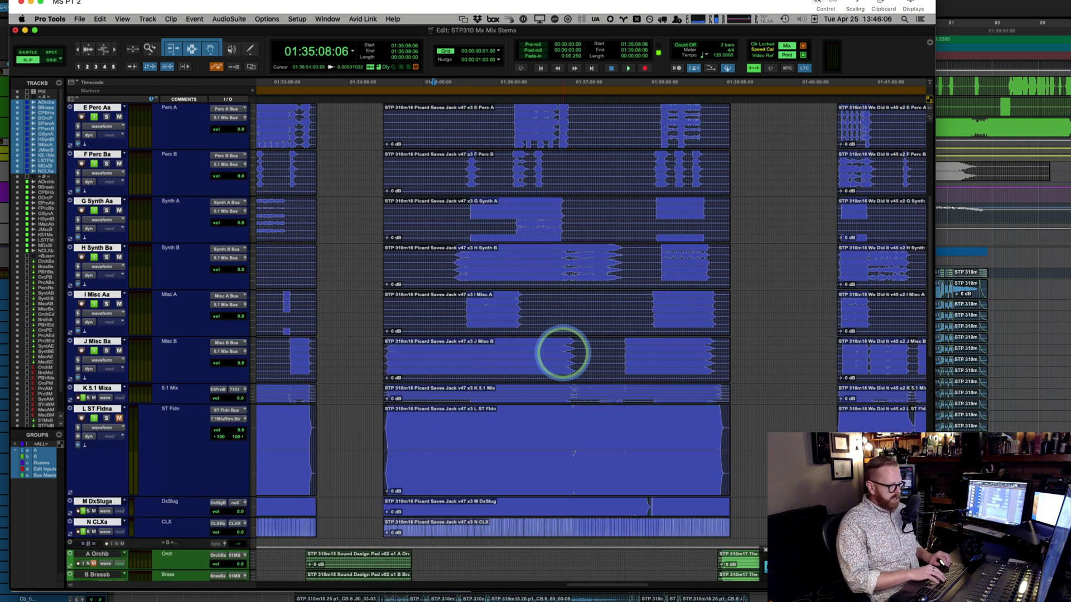
- Reduce the waveforms and heights of the A stem tracks and fit the timeline to the full length of the PIX video clip
{"action": "scroll", "coordinate": [485, 334], "scroll_direction": "down", "scroll_amount": 2}
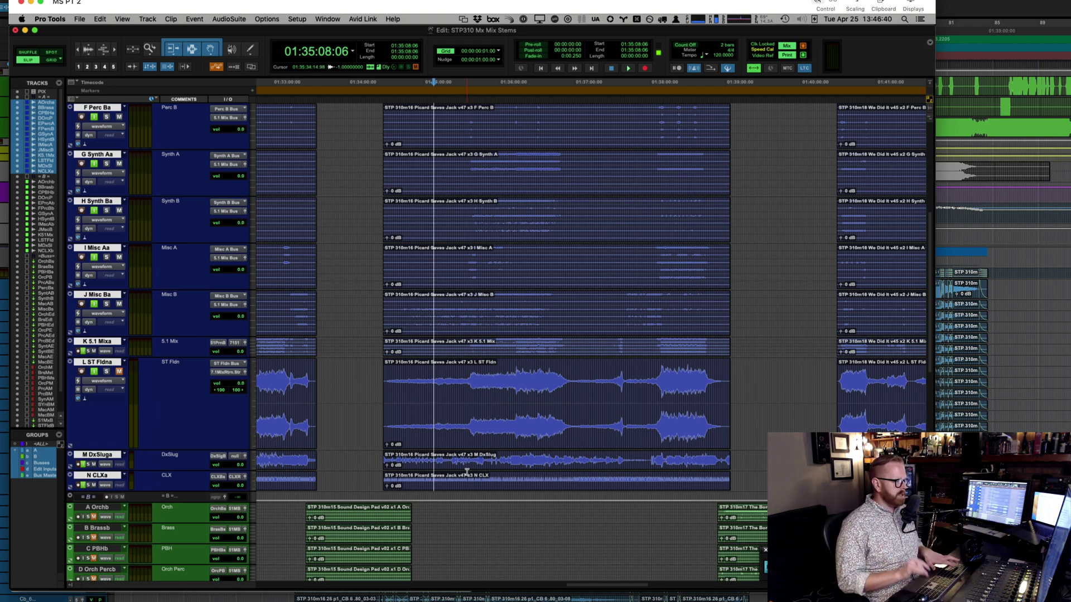
{"action": "scroll", "coordinate": [463, 470], "scroll_direction": "down", "scroll_amount": 5}
{"action": "left_click", "coordinate": [475, 500]}
{"action": "key", "text": "super+a"}
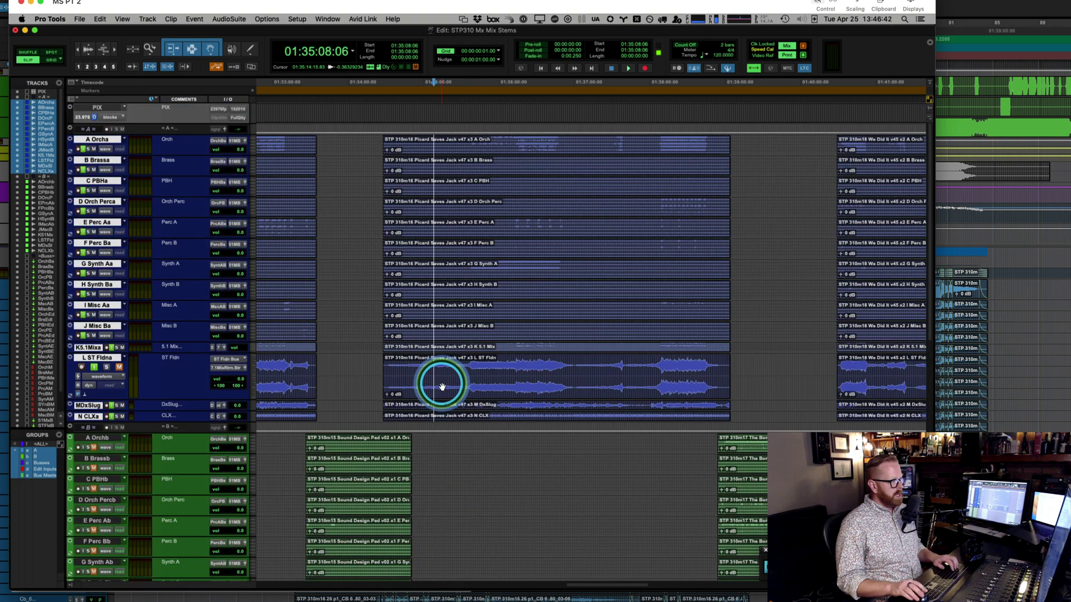
{"action": "left_click", "coordinate": [400, 118]}
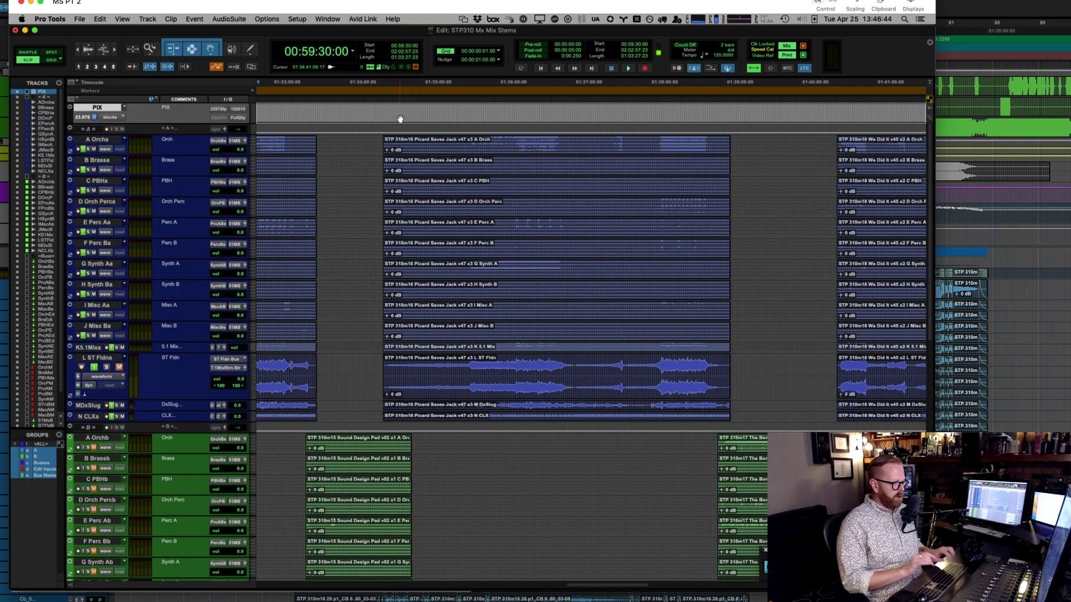
{"action": "key", "text": "alt+a"}
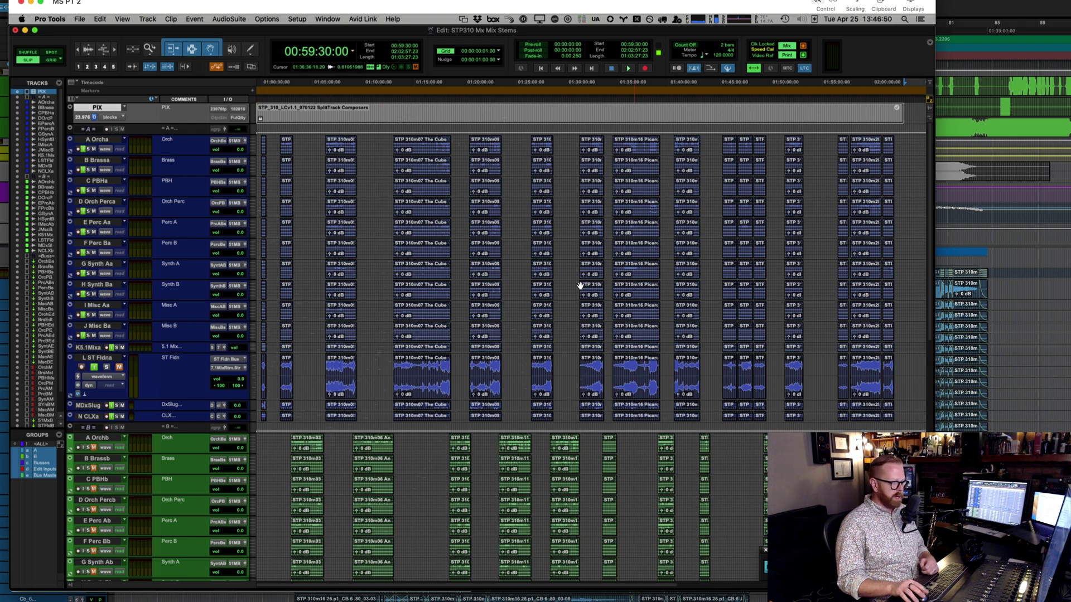
- Select the 310m16 Picard Saves Jack clips across all the A stem tracks and zoom the timeline in on them
{"action": "left_click", "coordinate": [635, 400]}
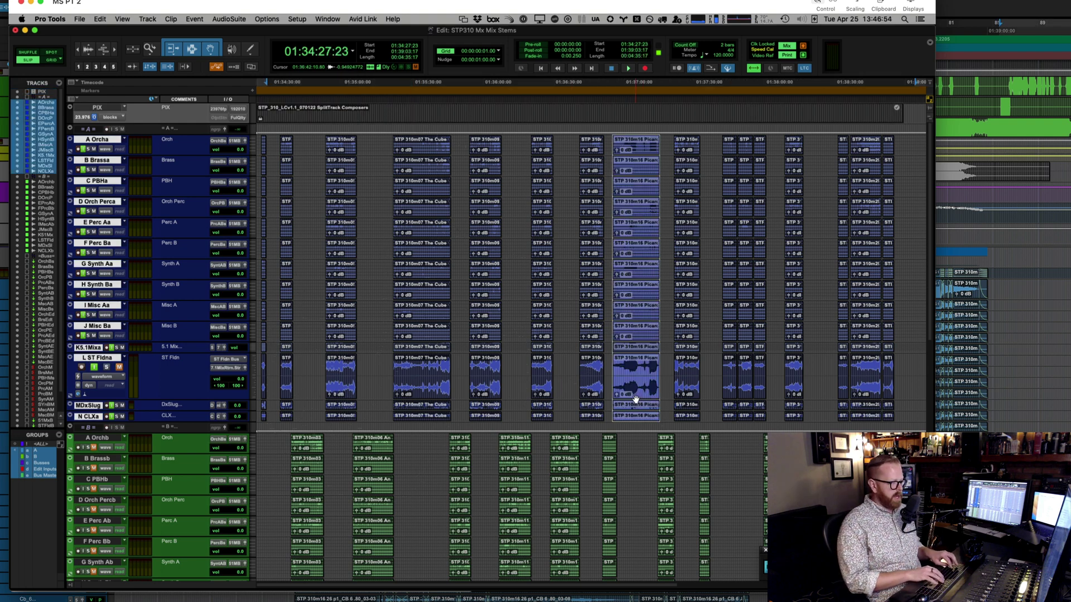
{"action": "key", "text": "alt+f"}
{"action": "key", "text": "super+bracketleft"}
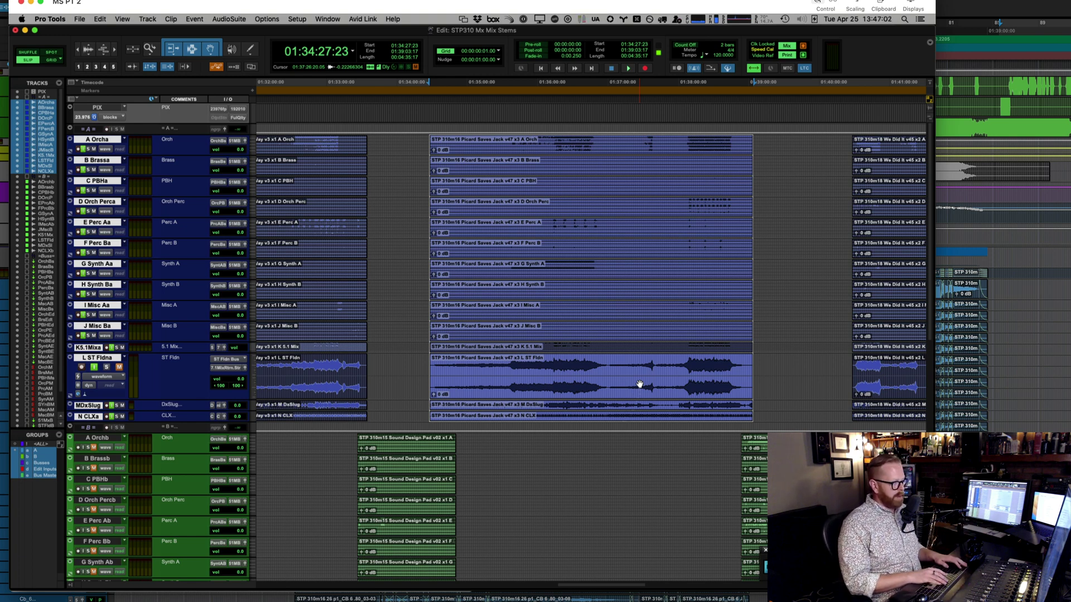
- Open the Mix window, examine the Studer A800 tape plug-in on the Orch Bus including its hidden calibration controls, and close it
{"action": "key", "text": "super+equal"}
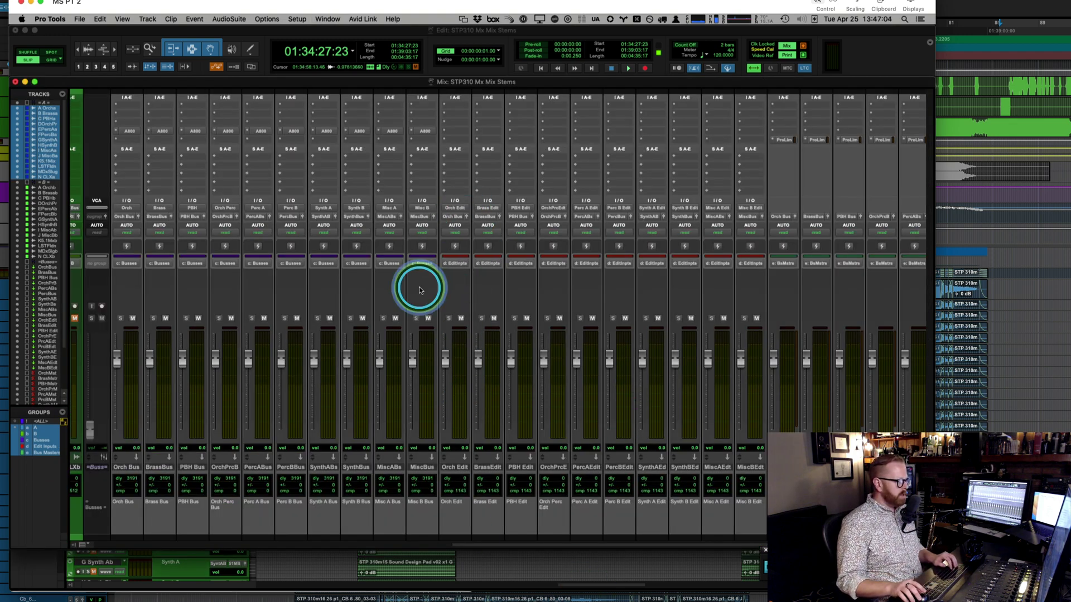
{"action": "scroll", "coordinate": [237, 213], "scroll_direction": "left", "scroll_amount": 5}
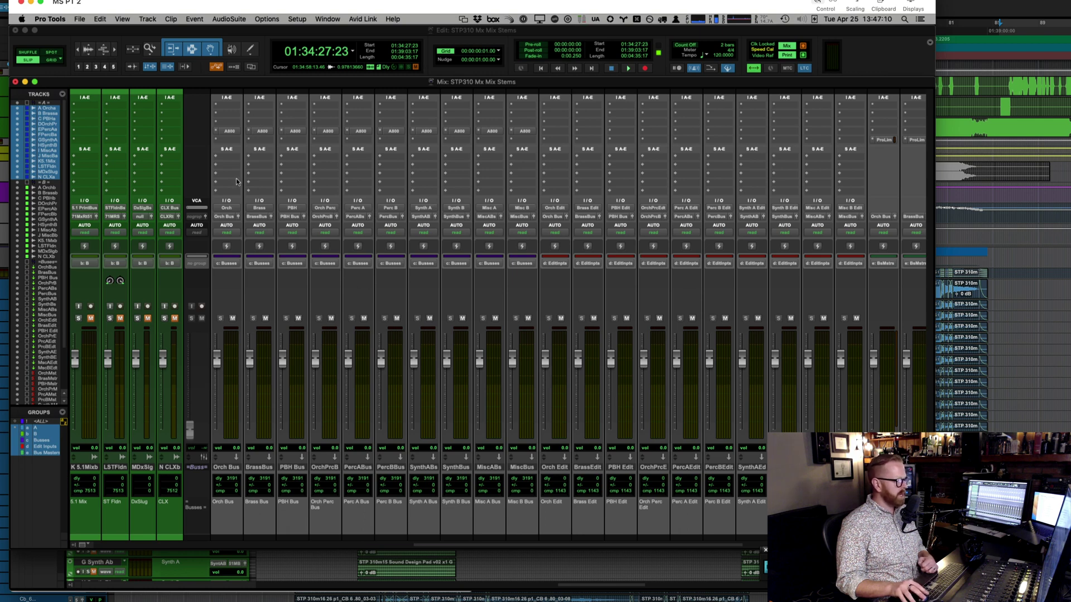
{"action": "left_click", "coordinate": [231, 132]}
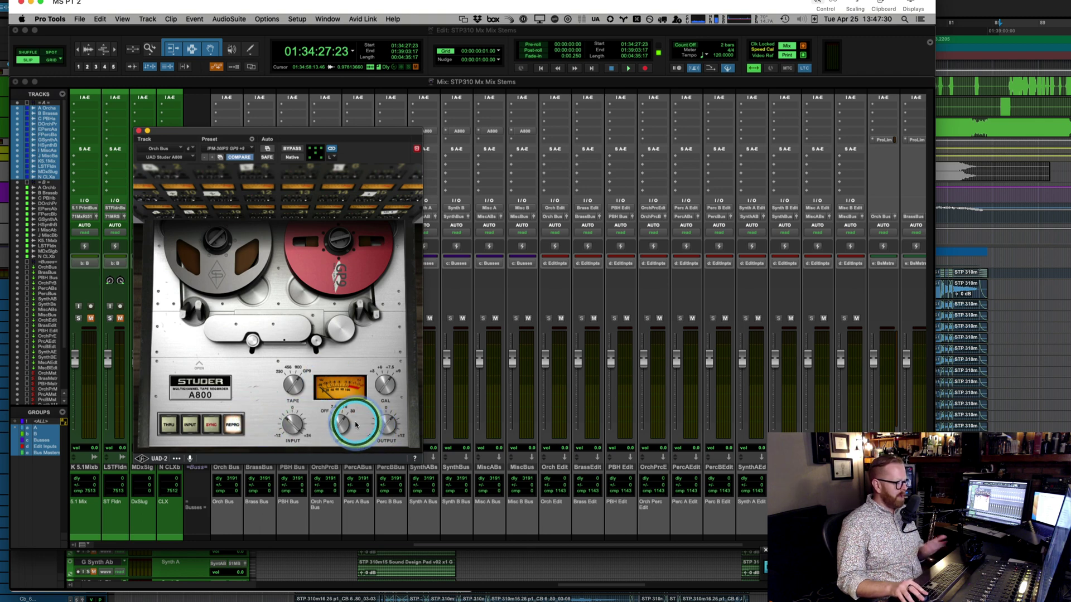
{"action": "left_click", "coordinate": [201, 364]}
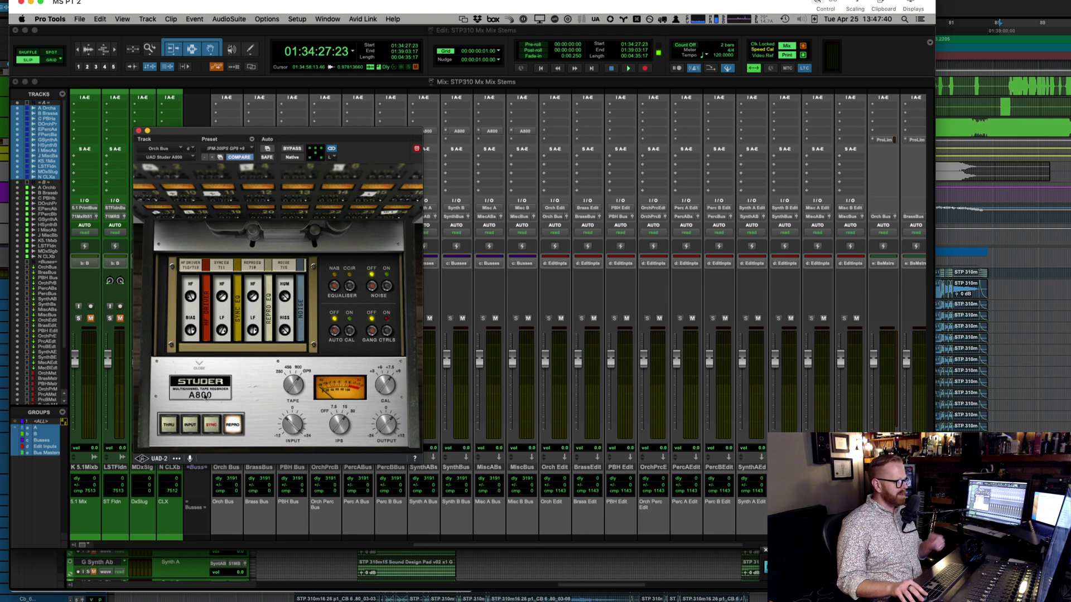
{"action": "left_click", "coordinate": [198, 366]}
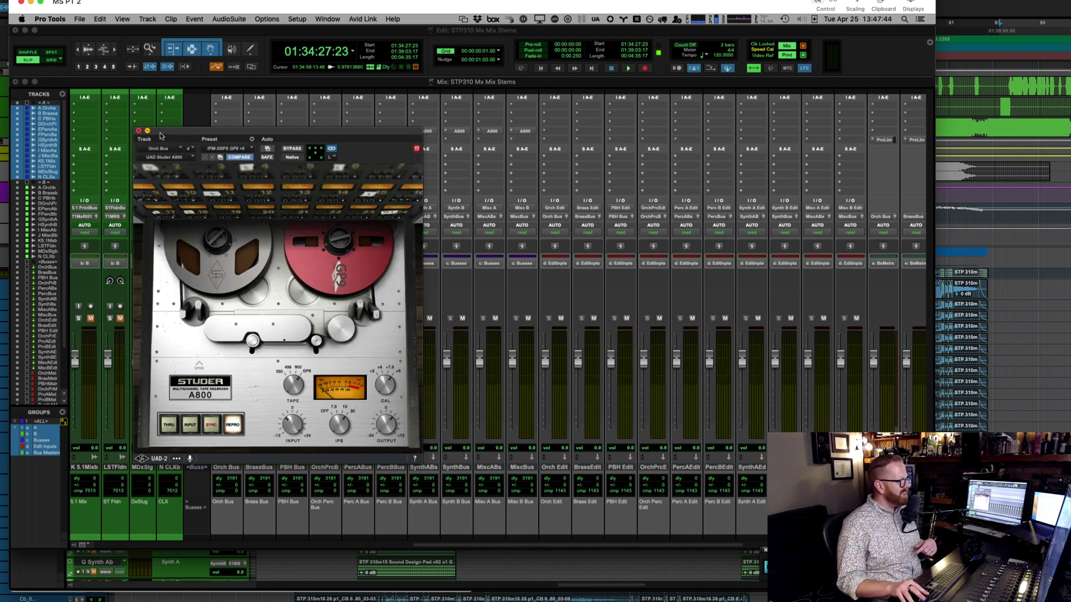
{"action": "left_click_drag", "start_coordinate": [188, 137], "coordinate": [193, 169]}
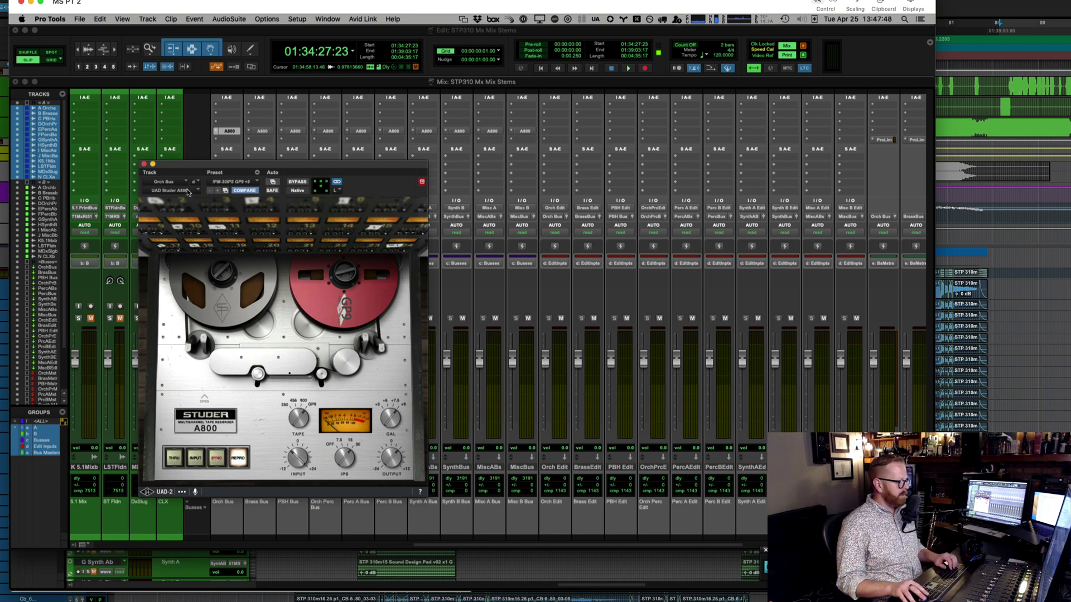
{"action": "left_click", "coordinate": [144, 164]}
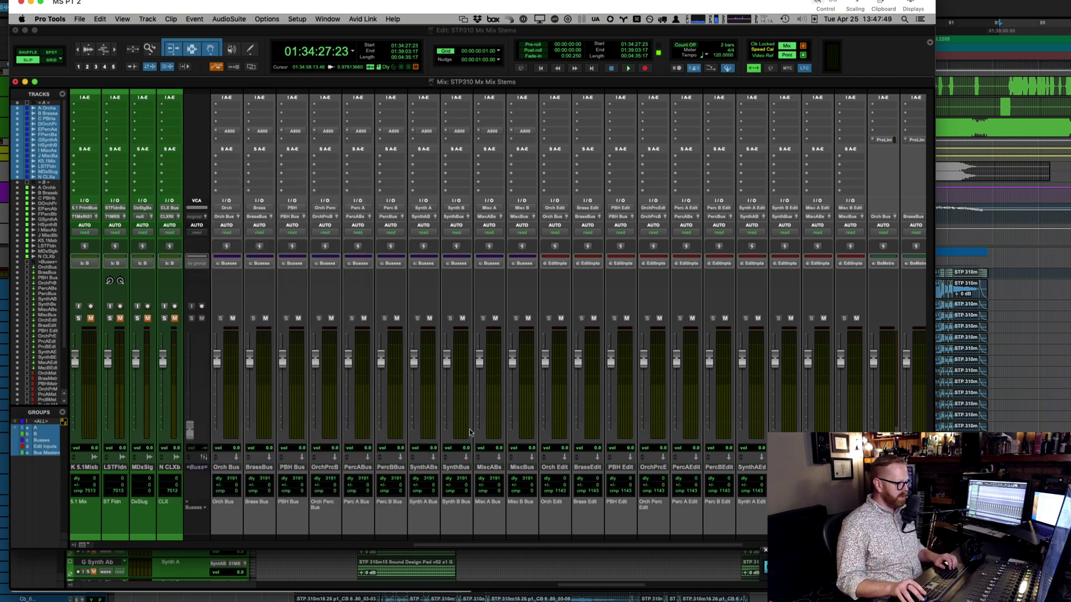
- Select the Orch Bus through Misc B Bus tracks in the mixer and cue playback at 01:38:10:06
{"action": "left_click", "coordinate": [226, 467]}
{"action": "left_click", "coordinate": [522, 467], "text": "shift"}
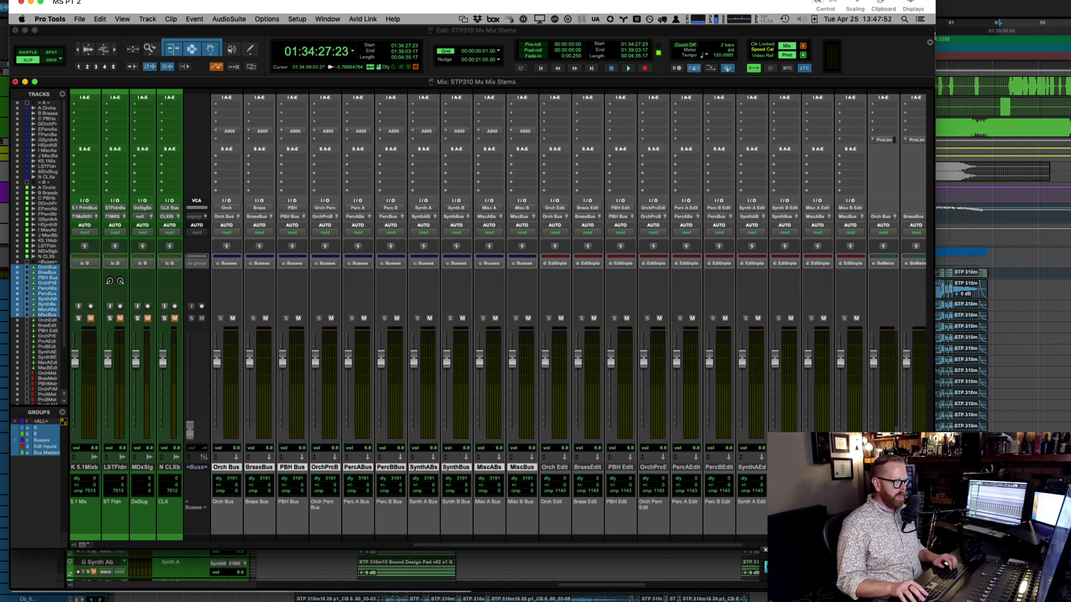
{"action": "key", "text": "super+equal"}
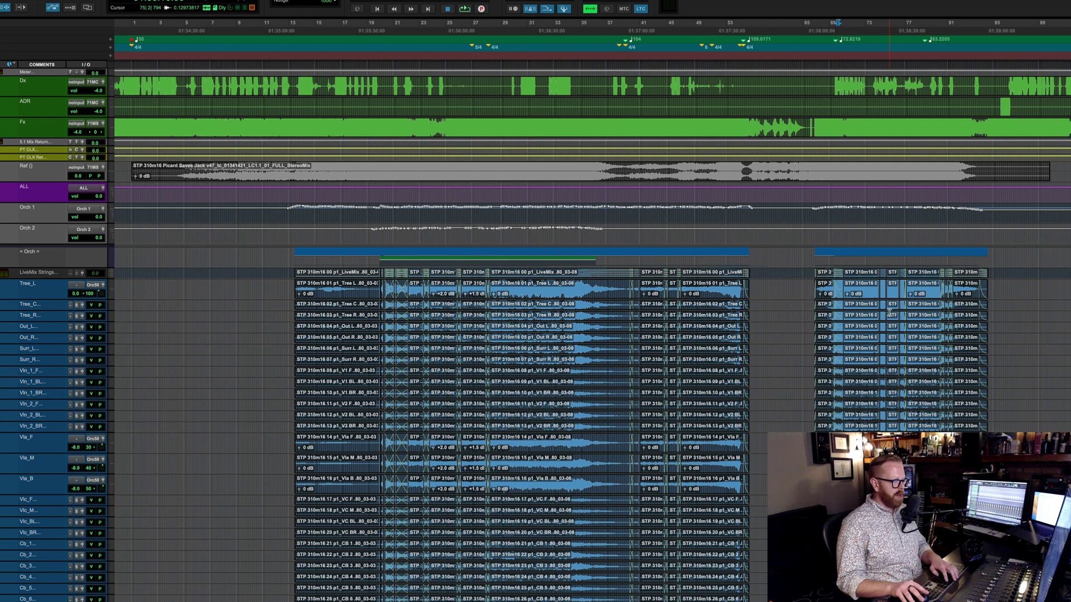
{"action": "key", "text": "super+equal"}
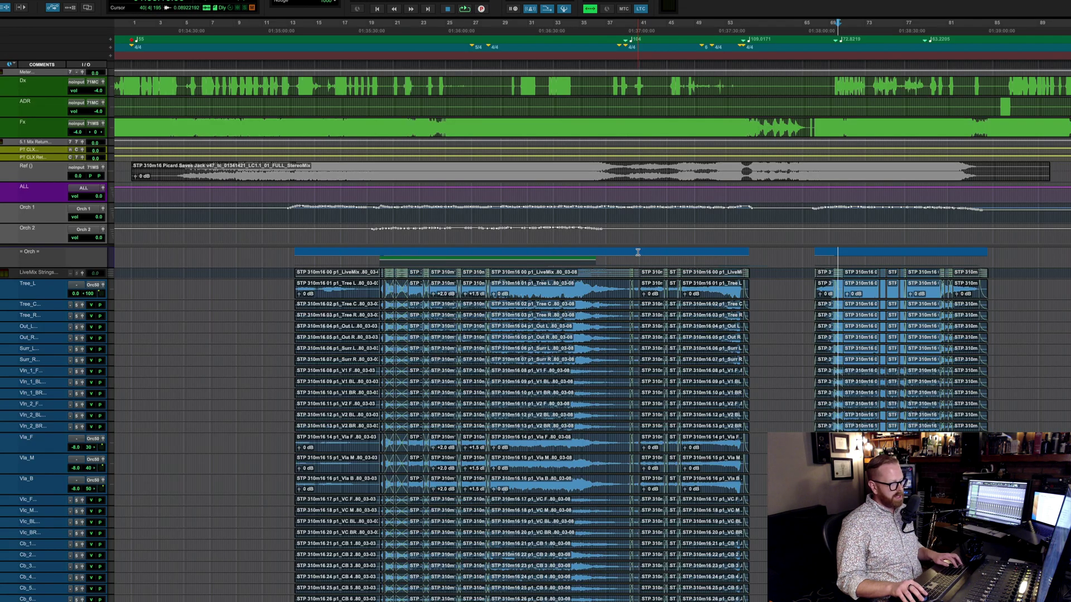
{"action": "key", "text": "super+equal"}
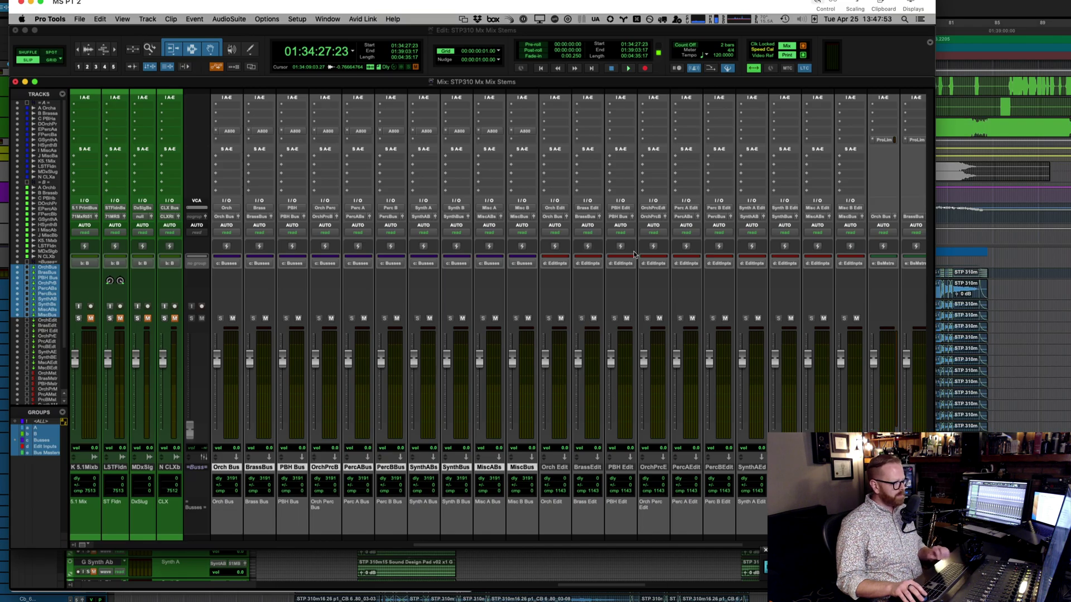
{"action": "left_click", "coordinate": [434, 277]}
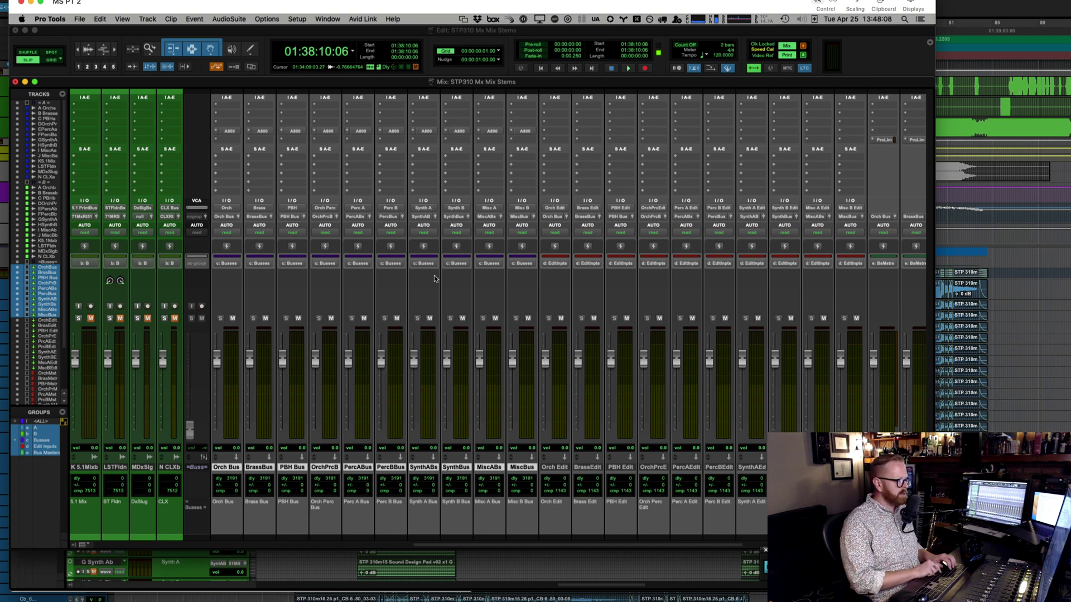
- Play the cue while toggling bypass on the A800 inserts of all selected buses to compare the sound, and stop playback
{"action": "key", "text": "space"}
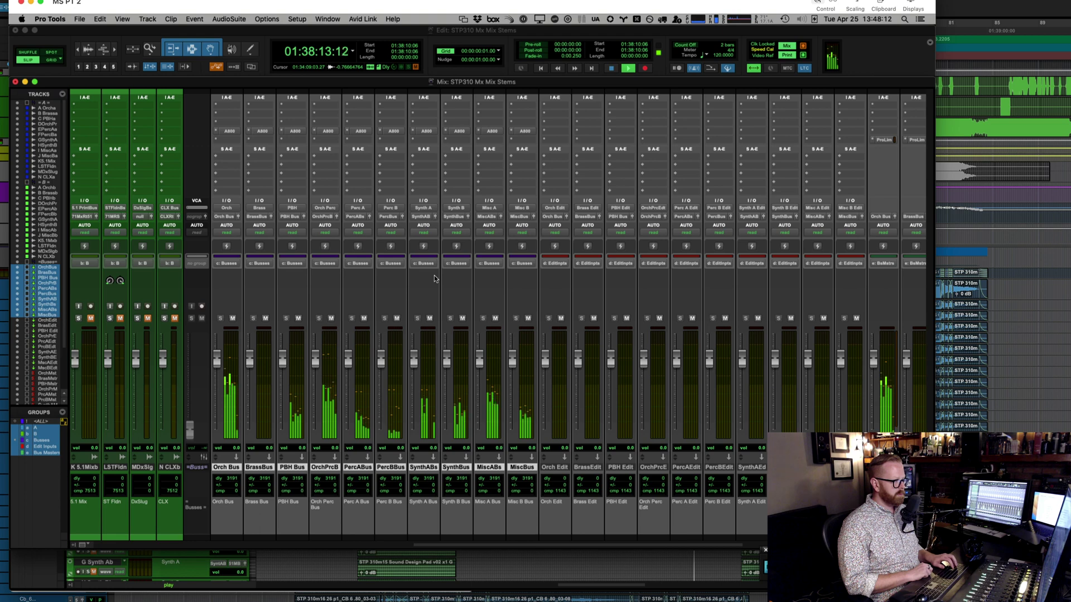
{"action": "key", "text": "shift+a"}
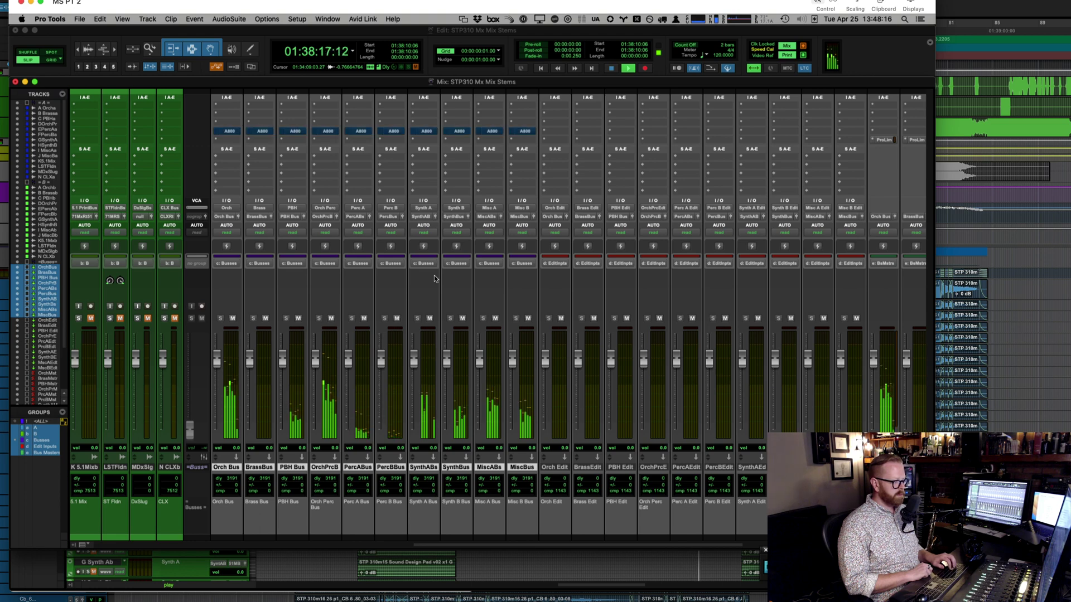
{"action": "key", "text": "shift+a"}
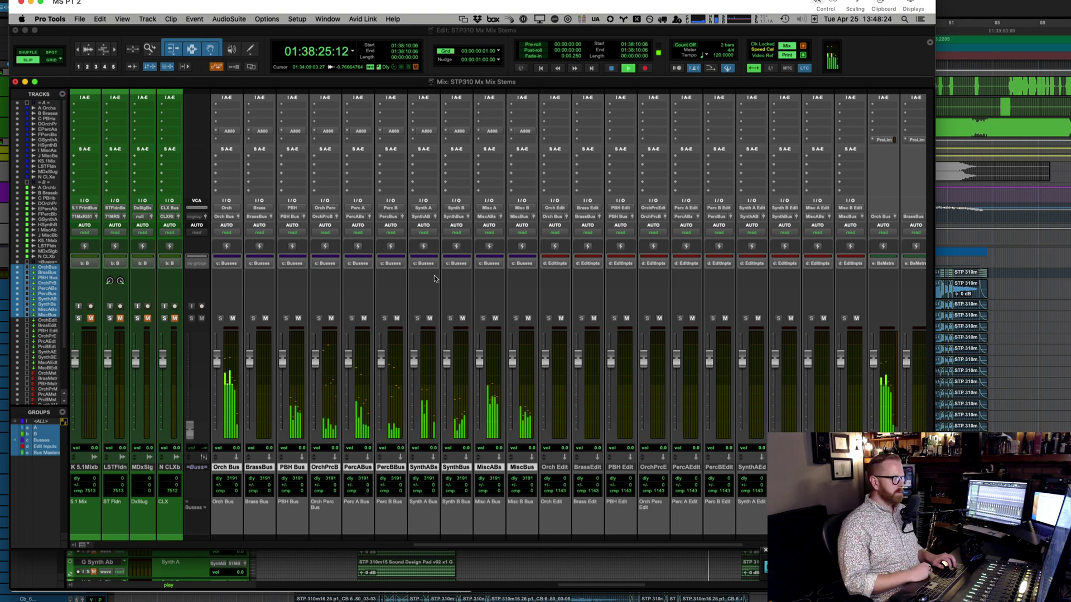
{"action": "key", "text": "shift+a"}
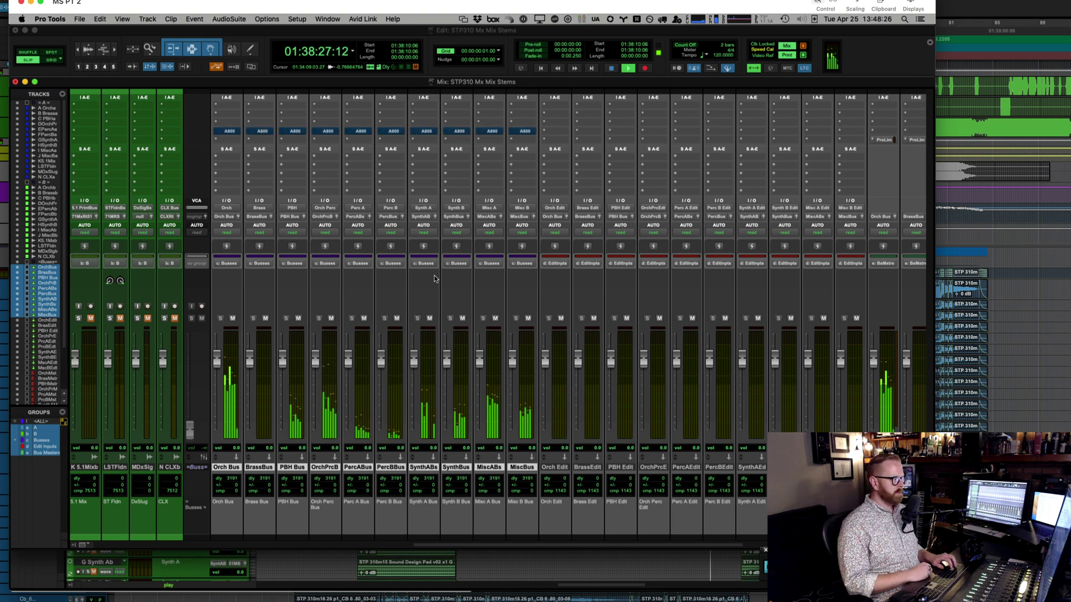
{"action": "key", "text": "shift+a"}
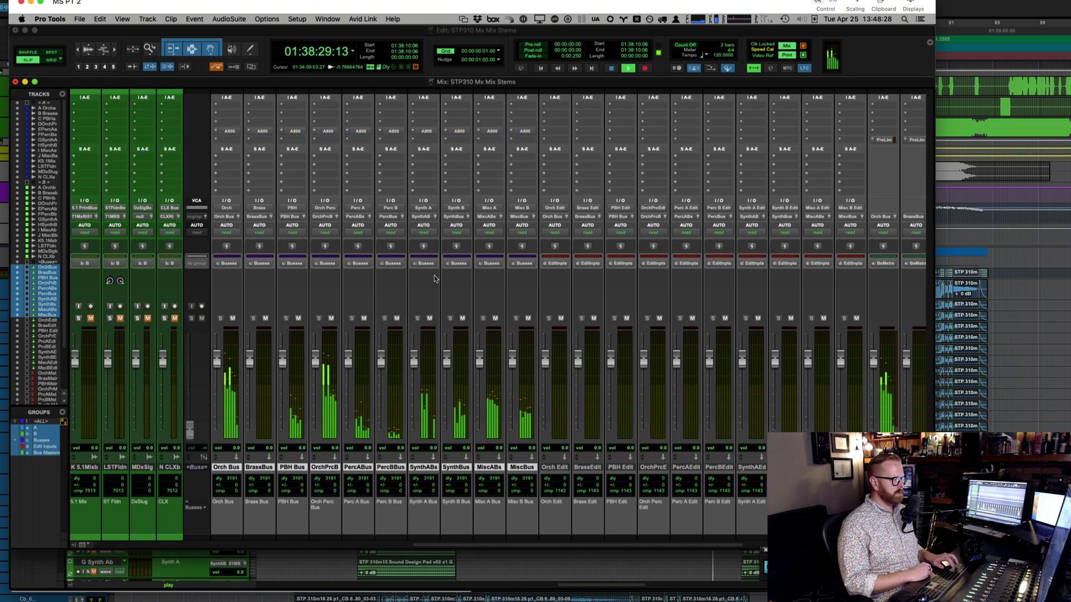
{"action": "key", "text": "space"}
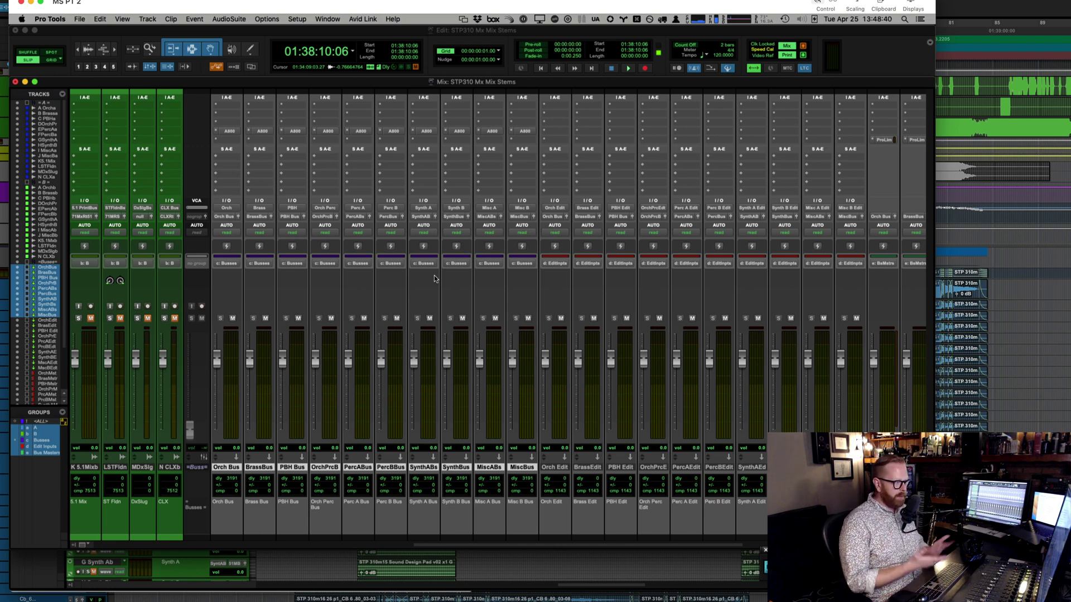
- Open the Studer A800 on the Perc B Bus, examine its tape type control, and close the plug-in
{"action": "left_click", "coordinate": [411, 272]}
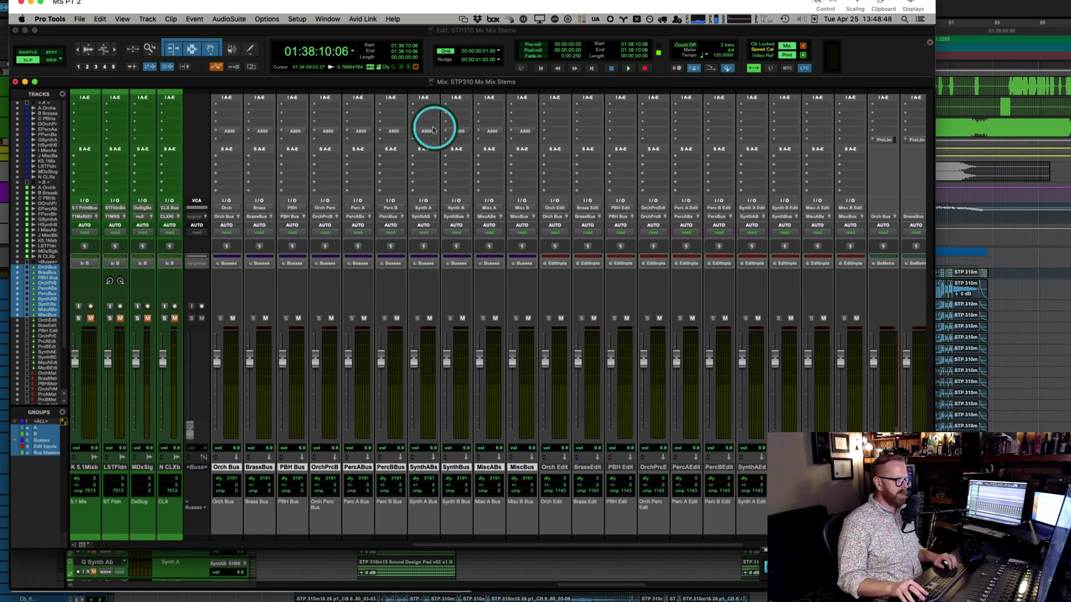
{"action": "left_click", "coordinate": [394, 131]}
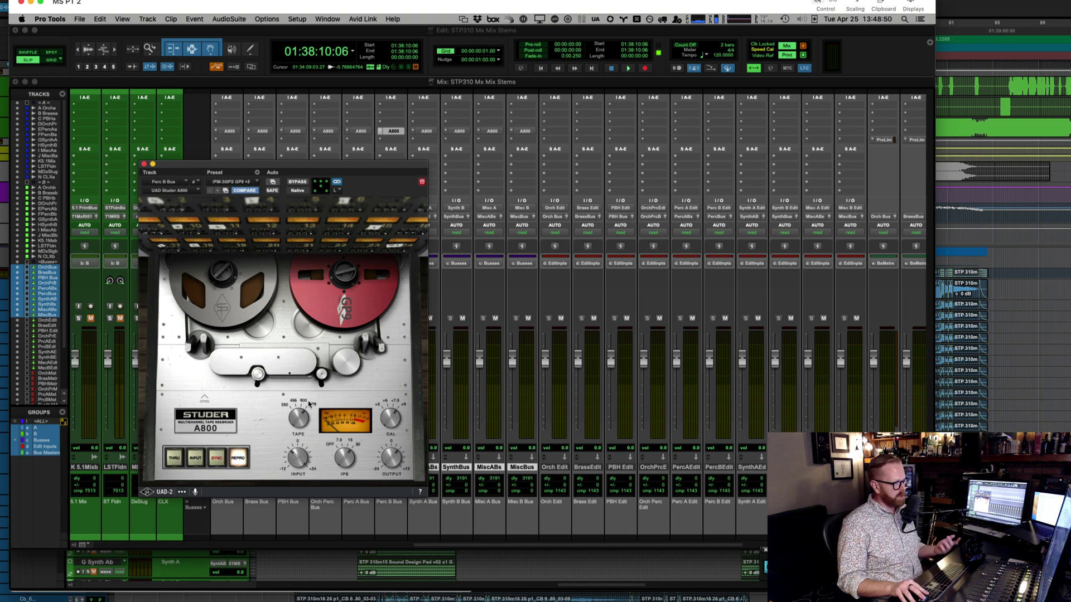
{"action": "left_click_drag", "start_coordinate": [298, 413], "coordinate": [280, 385]}
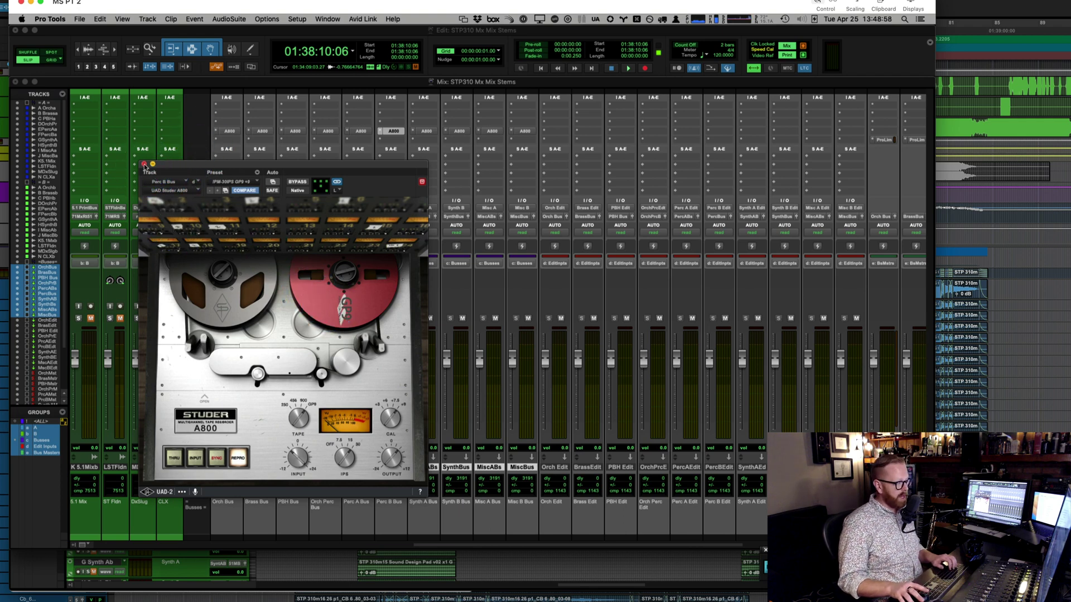
{"action": "left_click", "coordinate": [144, 165]}
- Open the Pro Limiter on the Orch Master, examine its threshold and ceiling settings, and close it
{"action": "scroll", "coordinate": [588, 339], "scroll_direction": "right", "scroll_amount": 10}
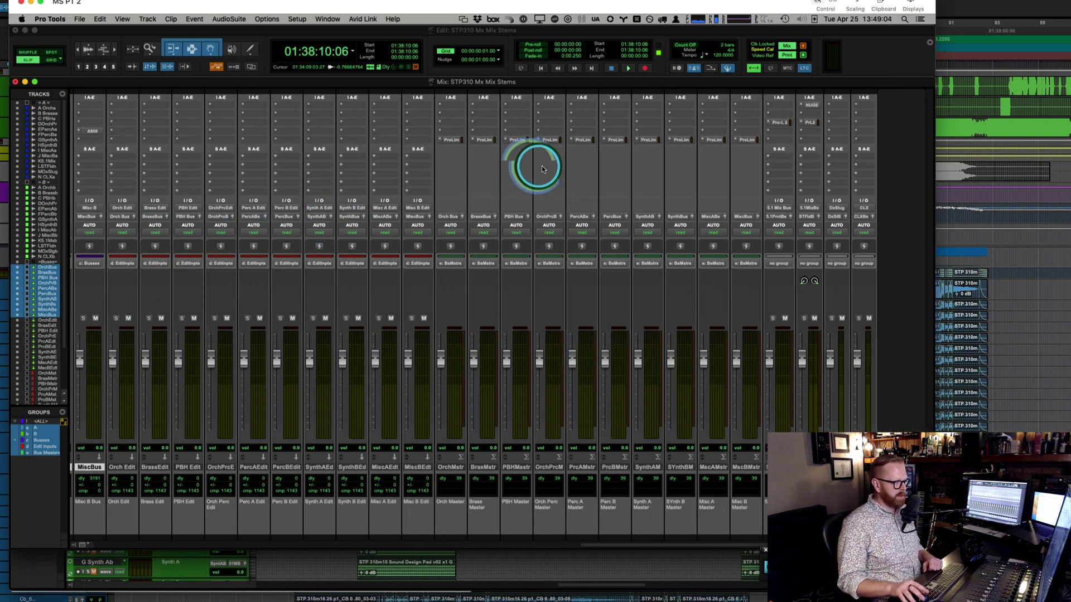
{"action": "left_click", "coordinate": [452, 139]}
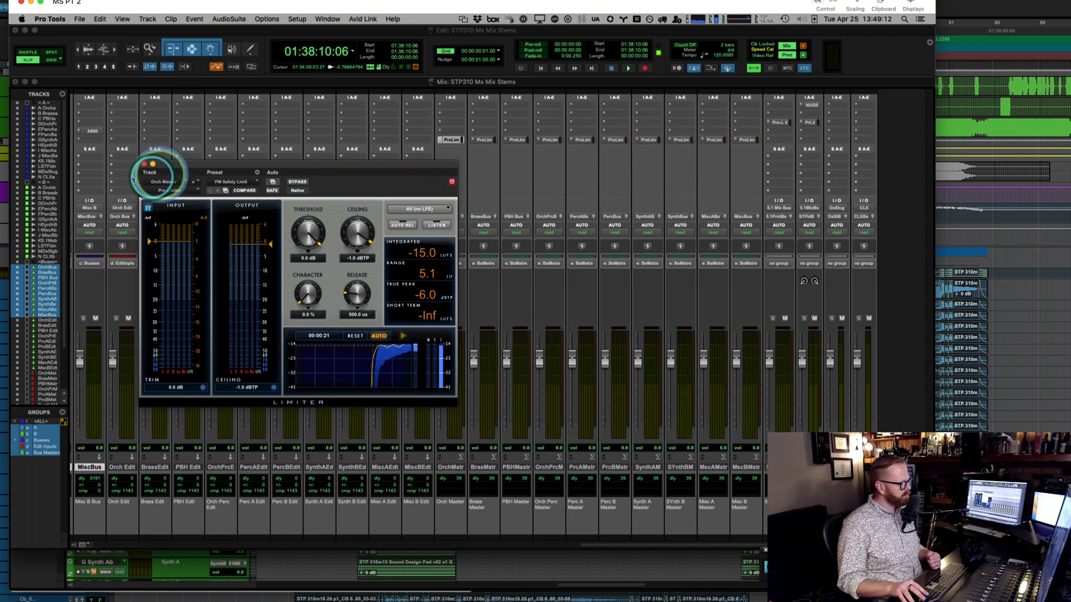
{"action": "left_click", "coordinate": [144, 164]}
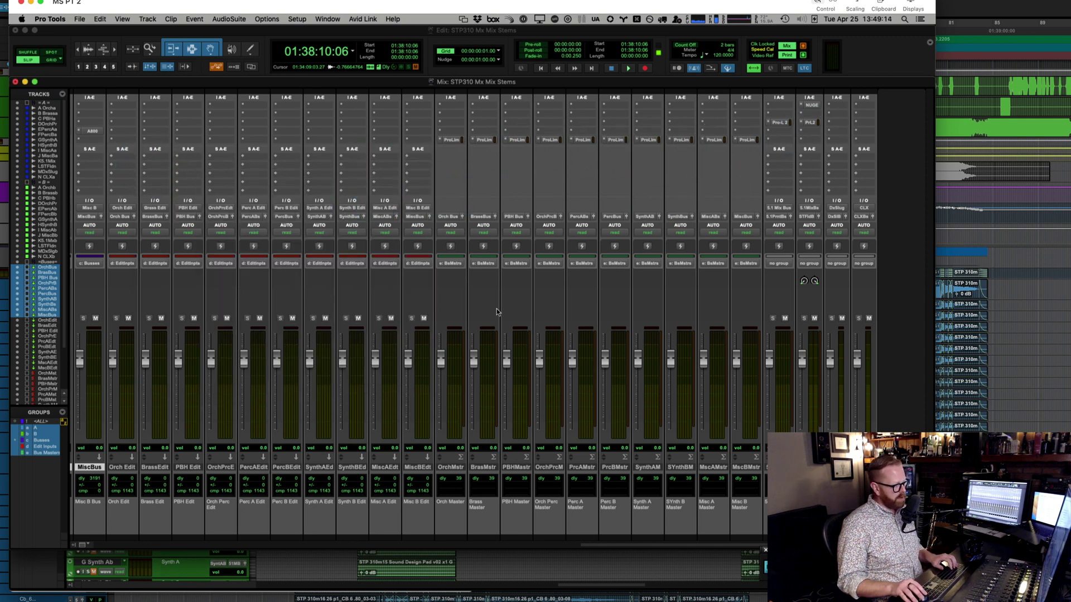
- Examine the input and output routing of the A stem tracks in the mixer
{"action": "scroll", "coordinate": [550, 307], "scroll_direction": "left", "scroll_amount": 10}
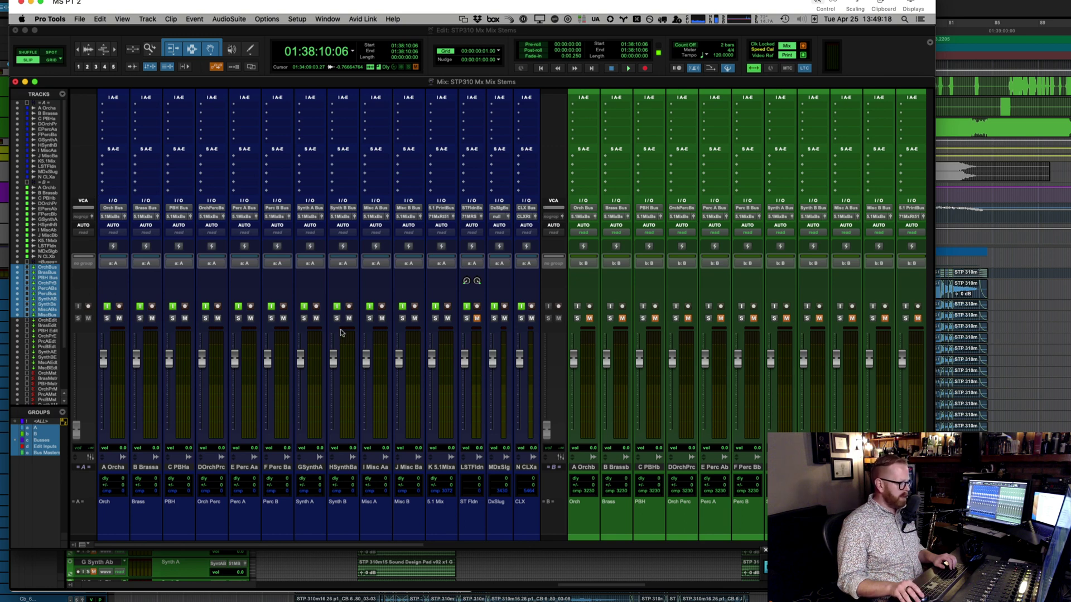
{"action": "left_click", "coordinate": [275, 219]}
{"action": "left_click", "coordinate": [454, 286]}
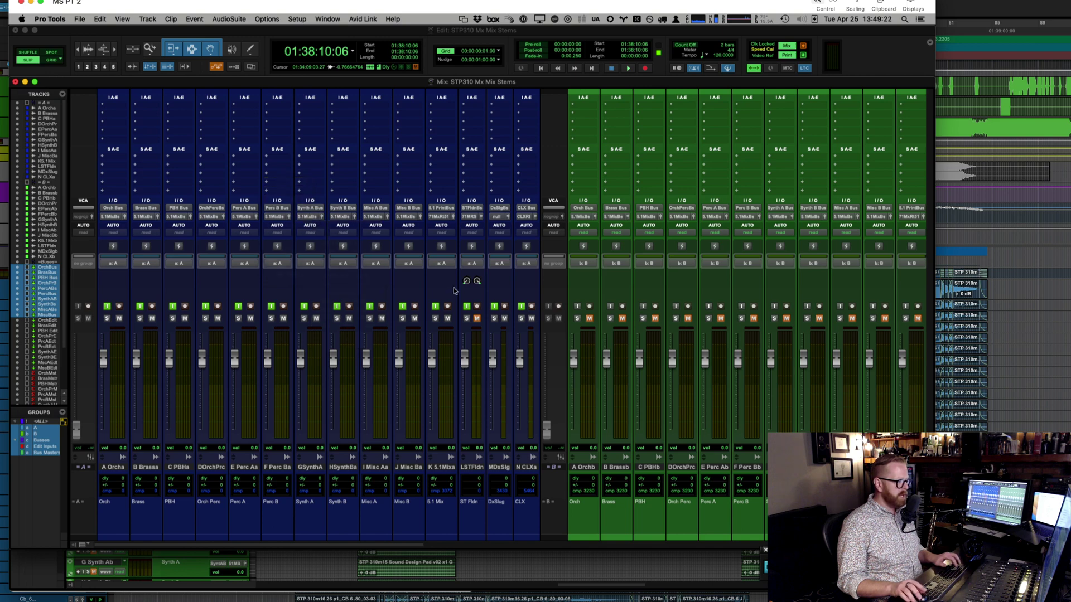
- Open the FabFilter Pro-L 2 on the 5.1 Mix Bus and examine its output ceiling and limiting style options
{"action": "scroll", "coordinate": [453, 287], "scroll_direction": "right", "scroll_amount": 10}
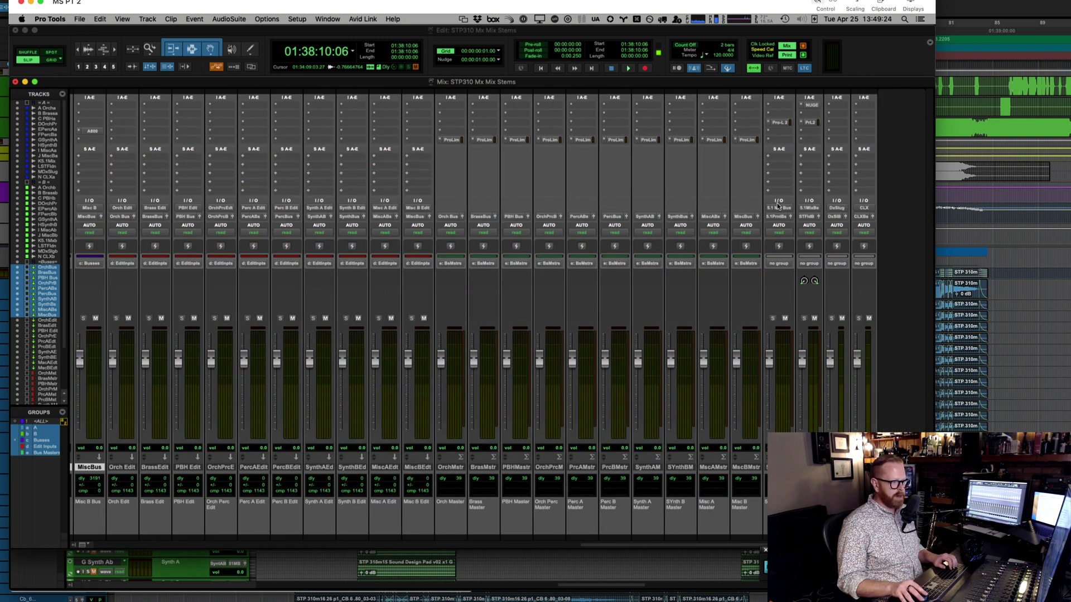
{"action": "left_click", "coordinate": [779, 123]}
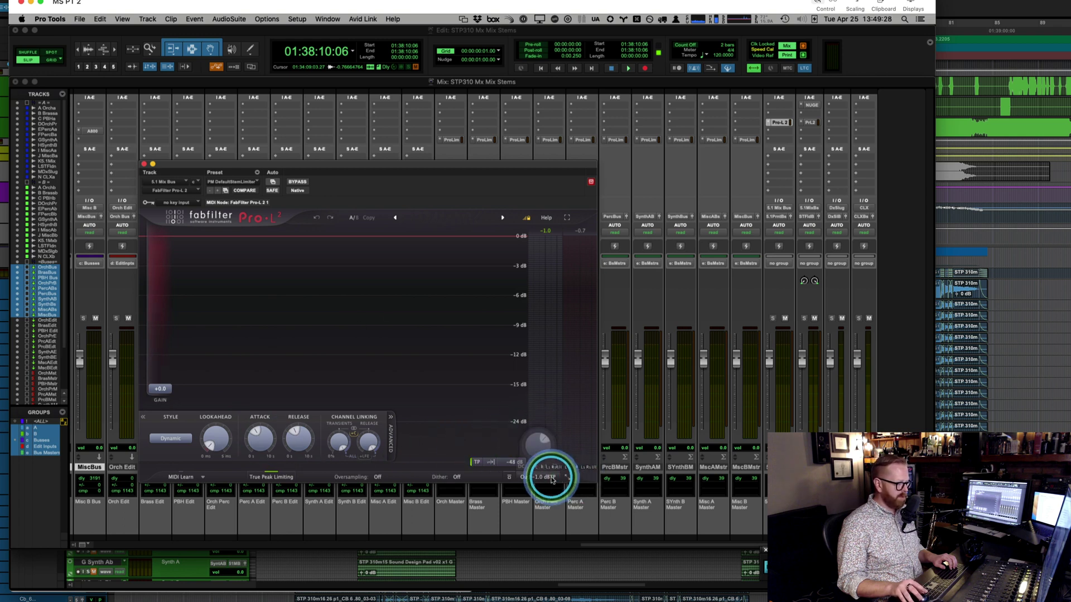
{"action": "left_click", "coordinate": [170, 450]}
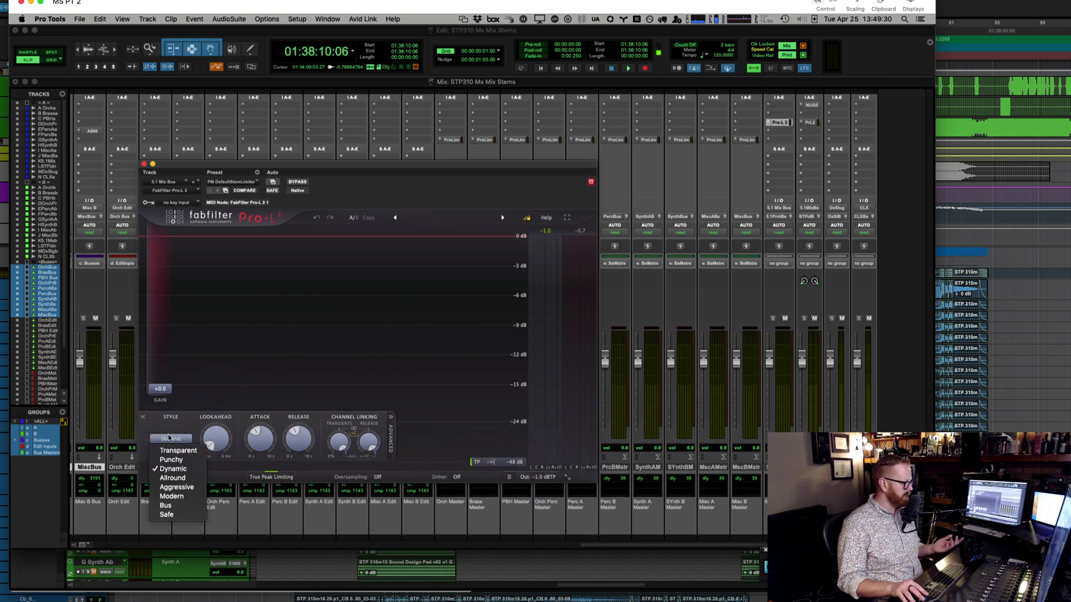
{"action": "left_click", "coordinate": [344, 353]}
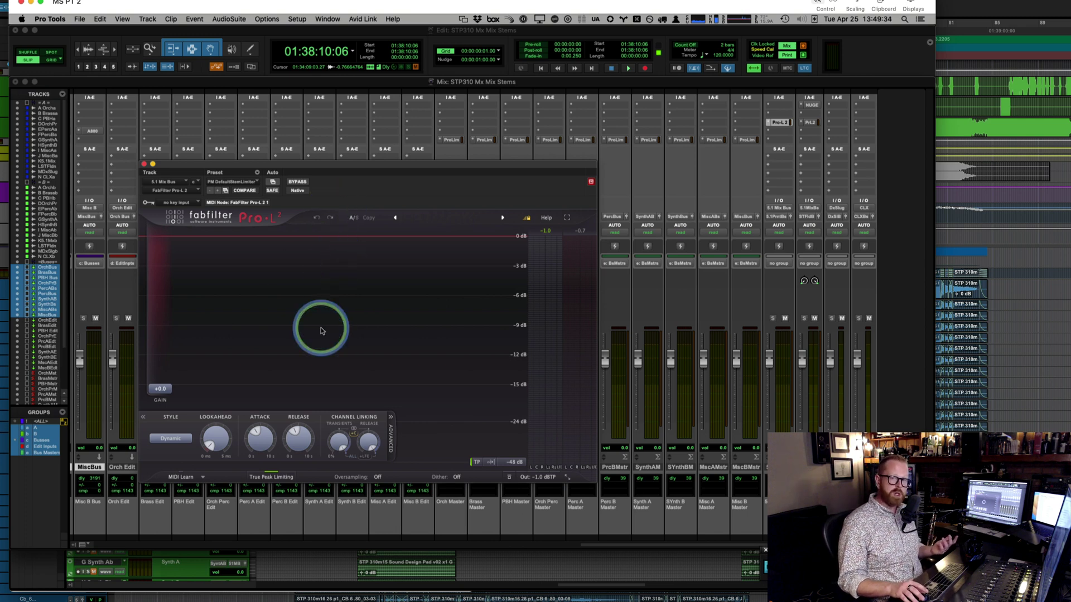
- Compare the Pro Limiters on the Perc A Master and Misc B Master with the Pro-L 2 on the 5.1 Mix Bus
{"action": "left_click", "coordinate": [583, 140]}
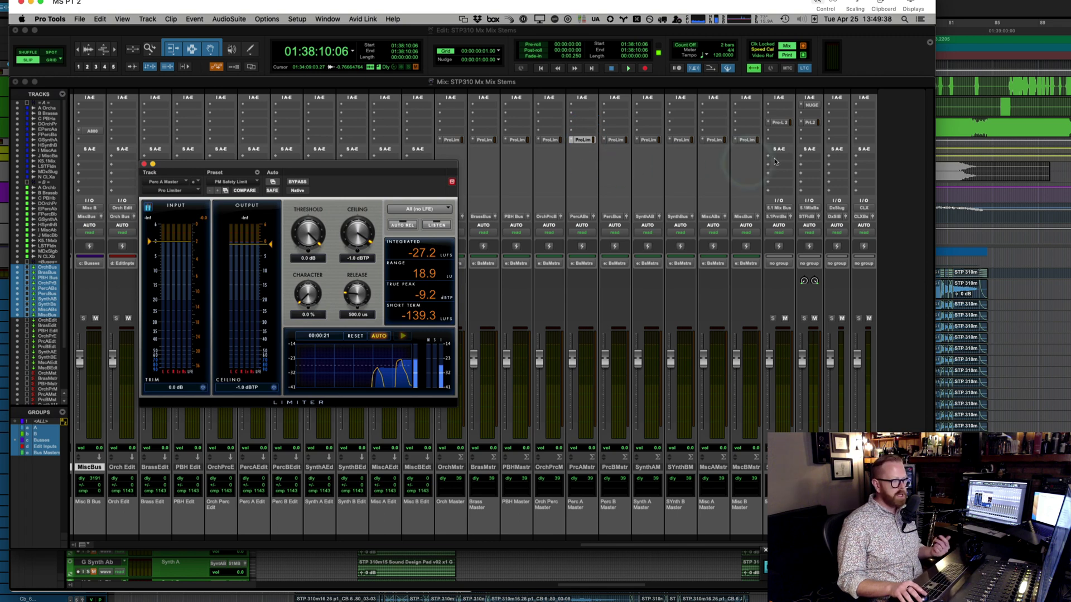
{"action": "left_click", "coordinate": [779, 125]}
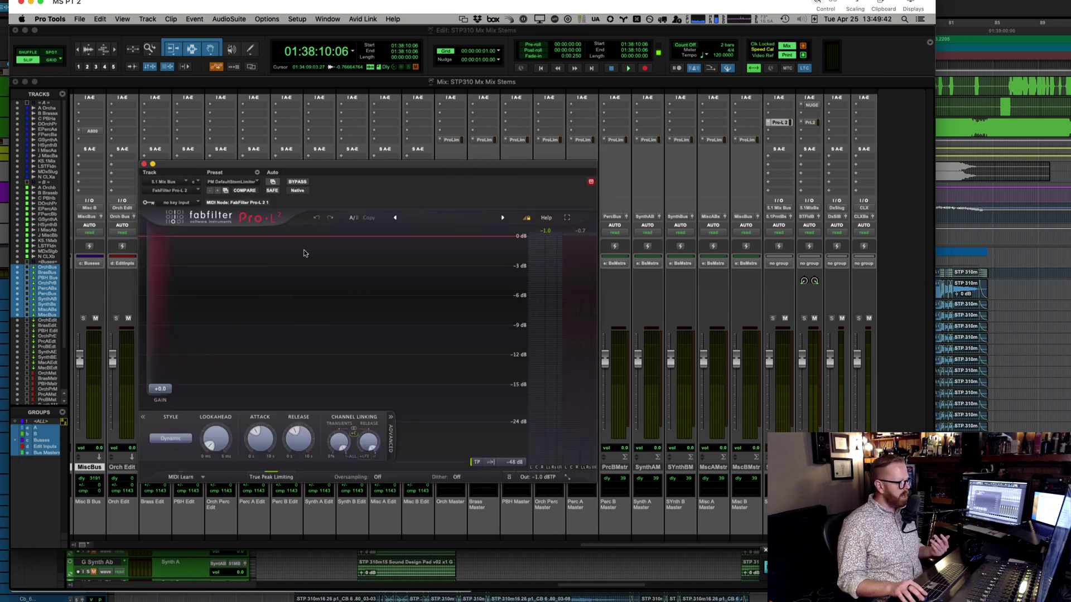
{"action": "mouse_move", "coordinate": [262, 245]}
{"action": "left_mouse_down"}
{"action": "mouse_move", "coordinate": [286, 227]}
{"action": "mouse_move", "coordinate": [327, 255]}
{"action": "left_mouse_up"}
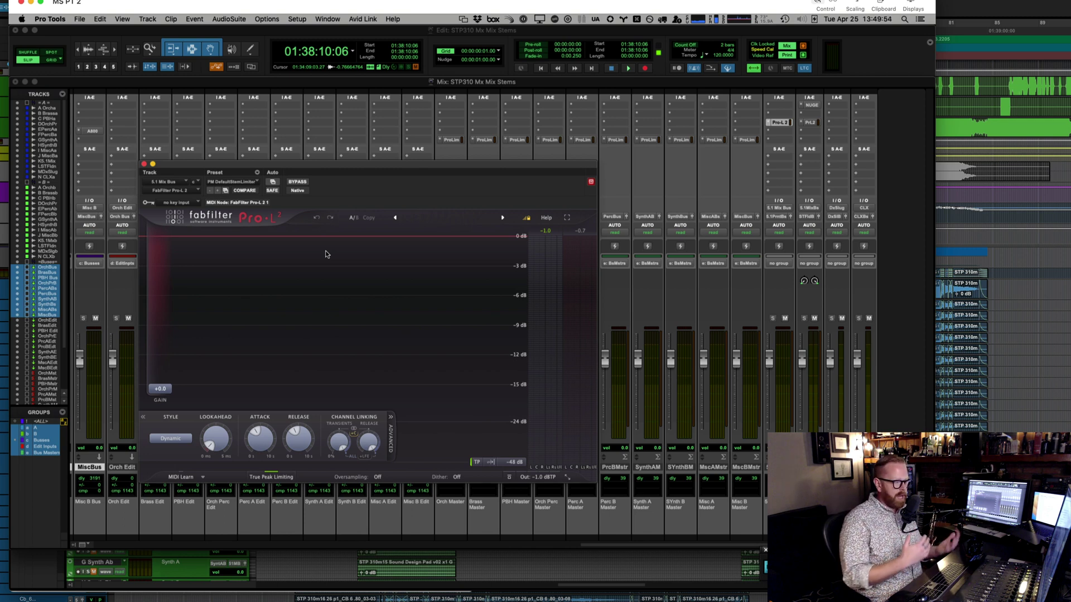
{"action": "left_click", "coordinate": [748, 140]}
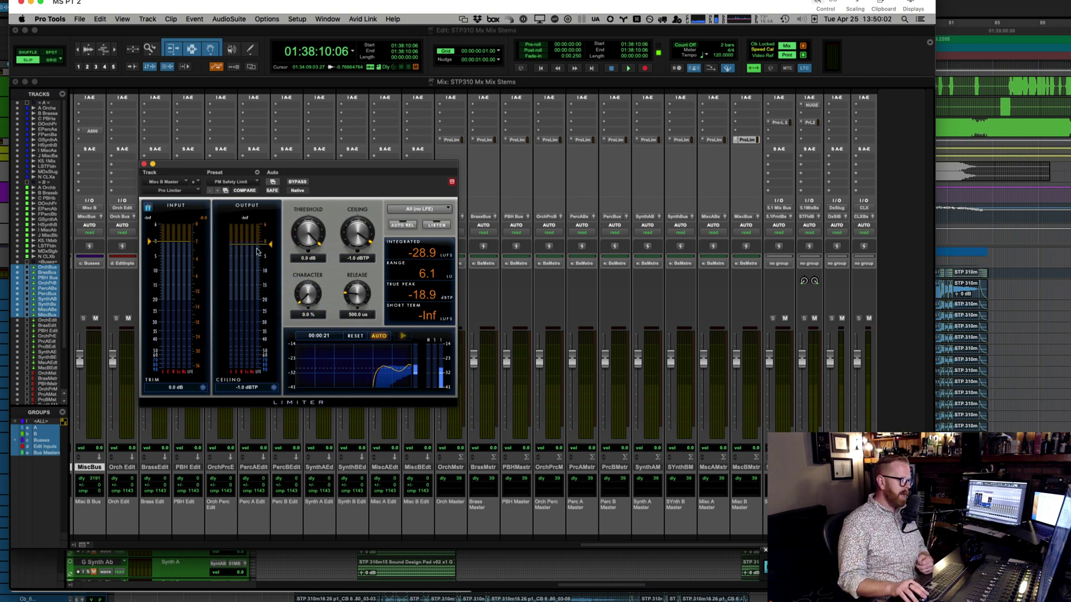
{"action": "left_click", "coordinate": [738, 124]}
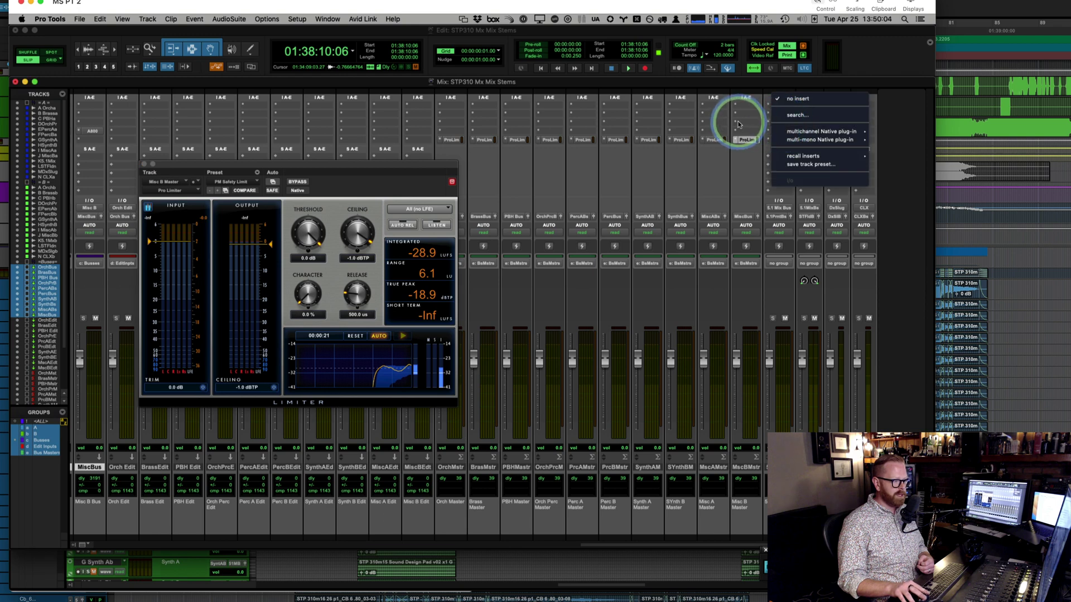
{"action": "key", "text": "Escape"}
{"action": "left_click", "coordinate": [789, 123]}
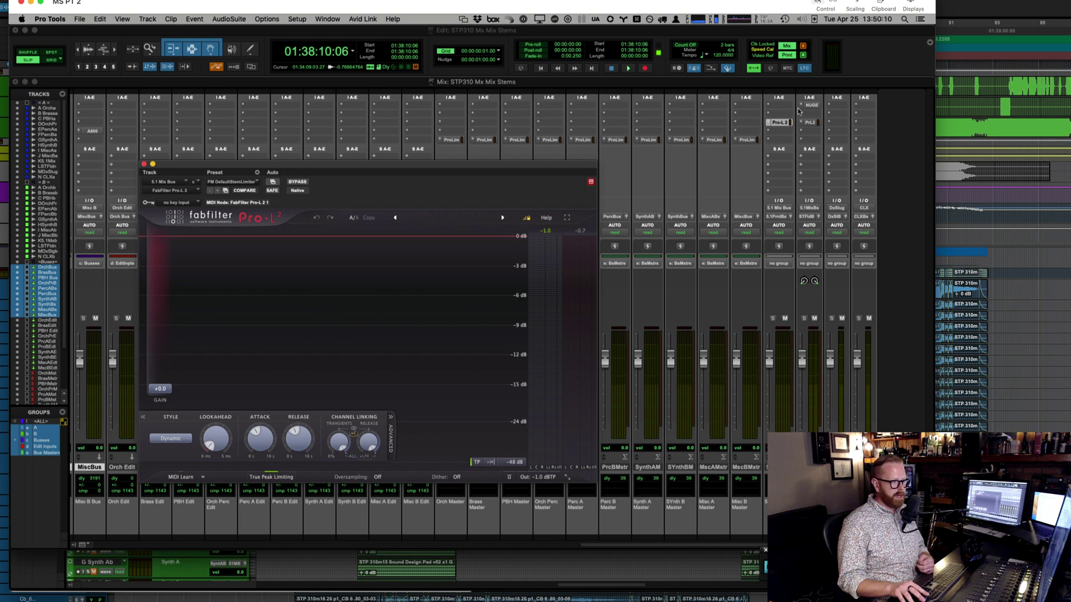
- Open the NUGEN HALO Downmix on the ST Fldn Bus and examine its center, left-right, surround and LFE trims
{"action": "left_click", "coordinate": [811, 105]}
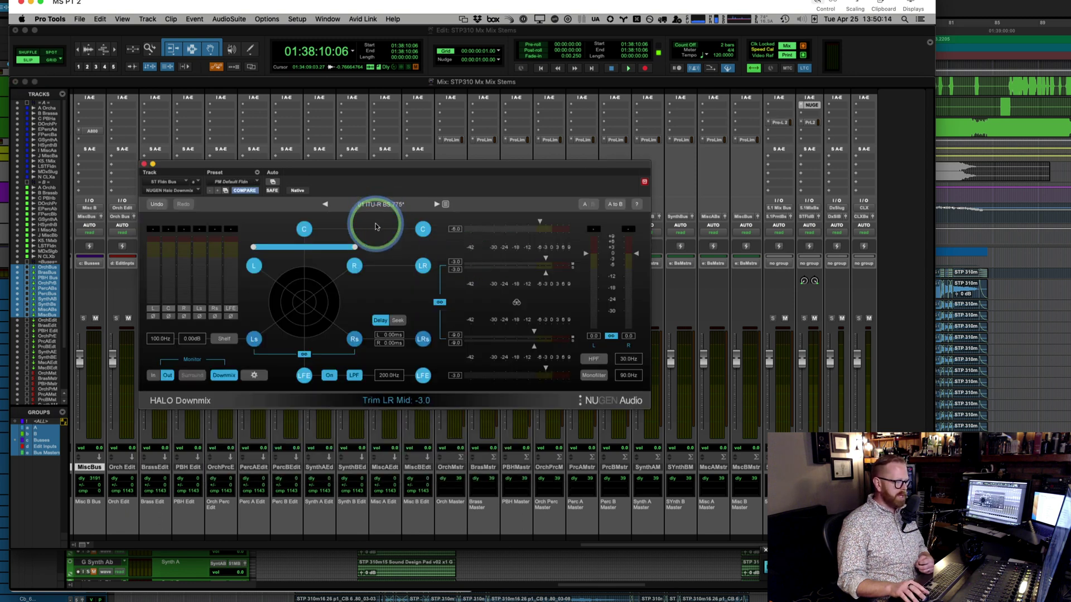
{"action": "left_click", "coordinate": [516, 255]}
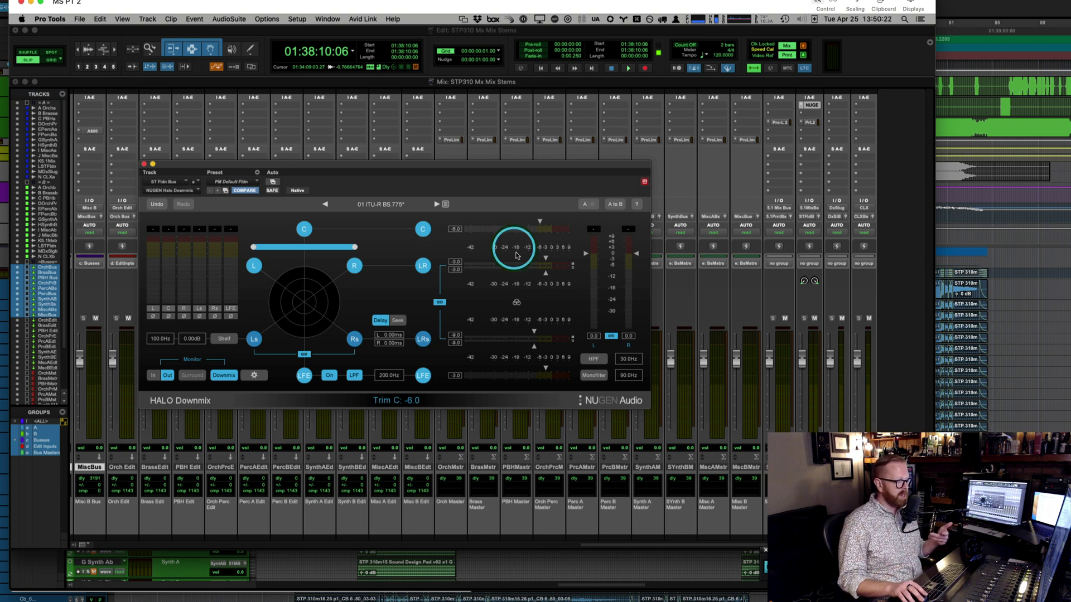
{"action": "left_click", "coordinate": [607, 297]}
{"action": "left_click", "coordinate": [544, 214]}
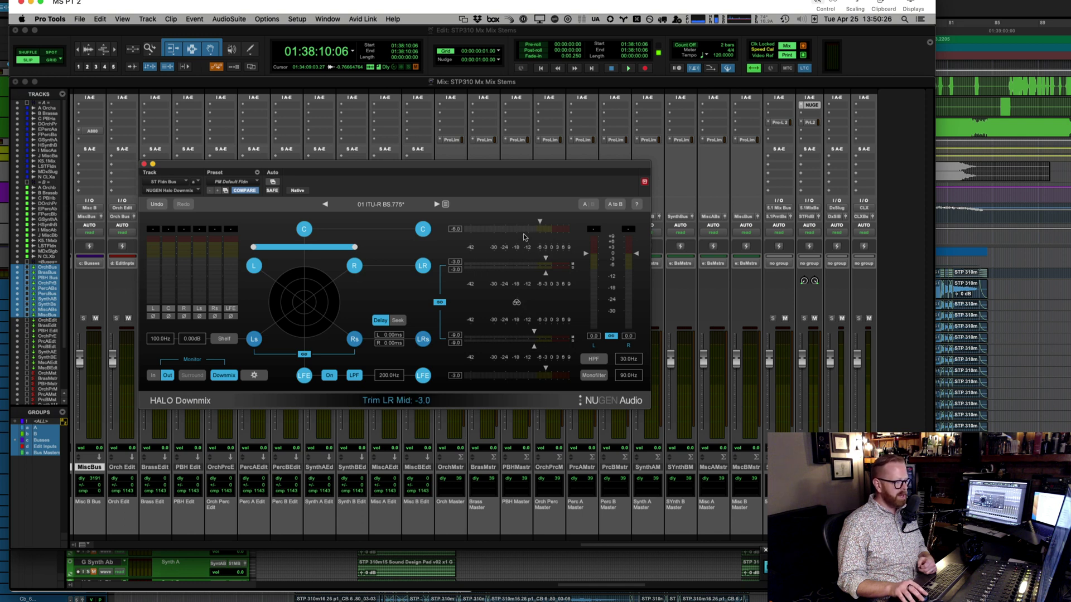
{"action": "left_click", "coordinate": [451, 229]}
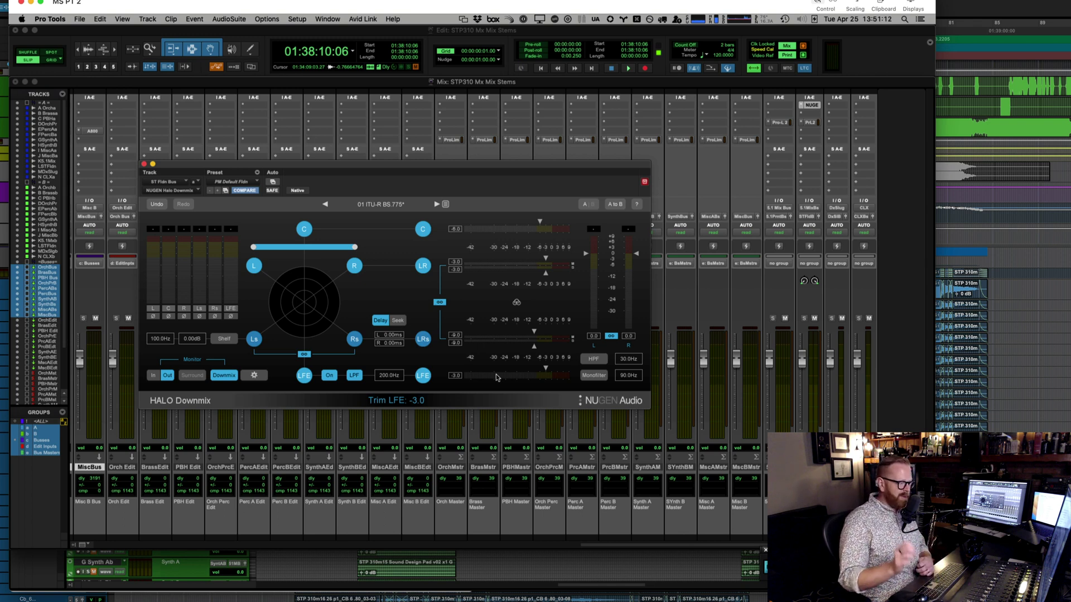
- Examine the gain of the Pro-L 2 following the HALO Downmix on the ST Fldn Bus, and close the plug-in
{"action": "left_click", "coordinate": [812, 124]}
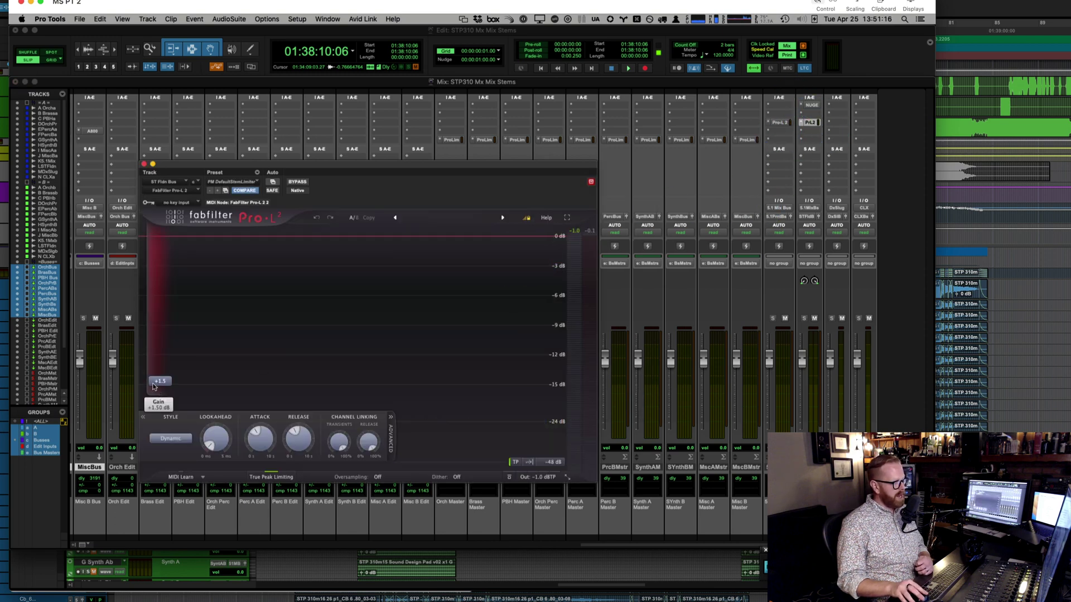
{"action": "left_click", "coordinate": [812, 105]}
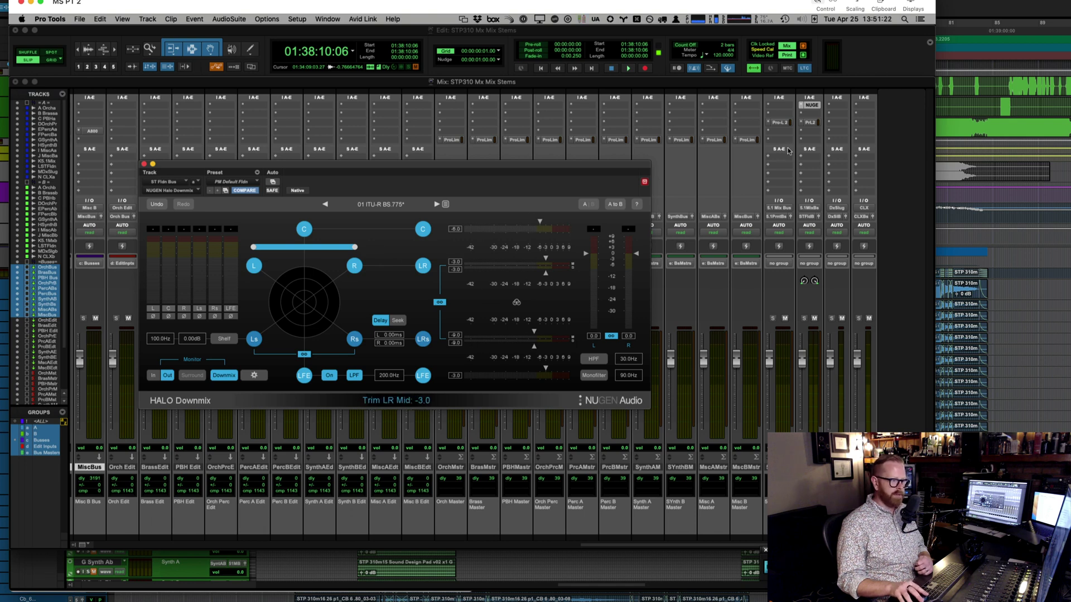
{"action": "left_click", "coordinate": [817, 123]}
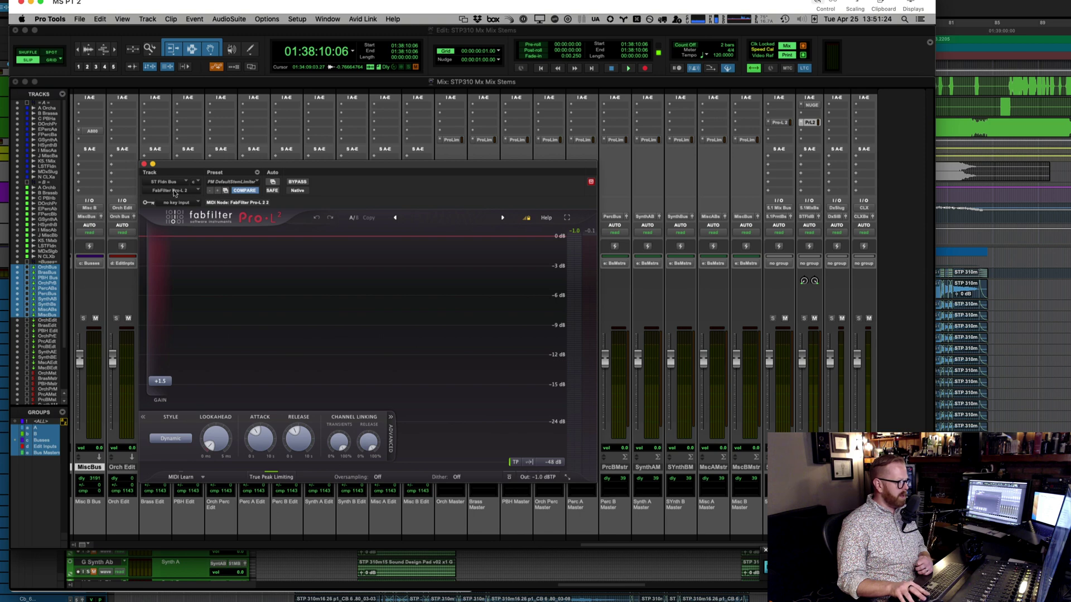
{"action": "left_click", "coordinate": [144, 165]}
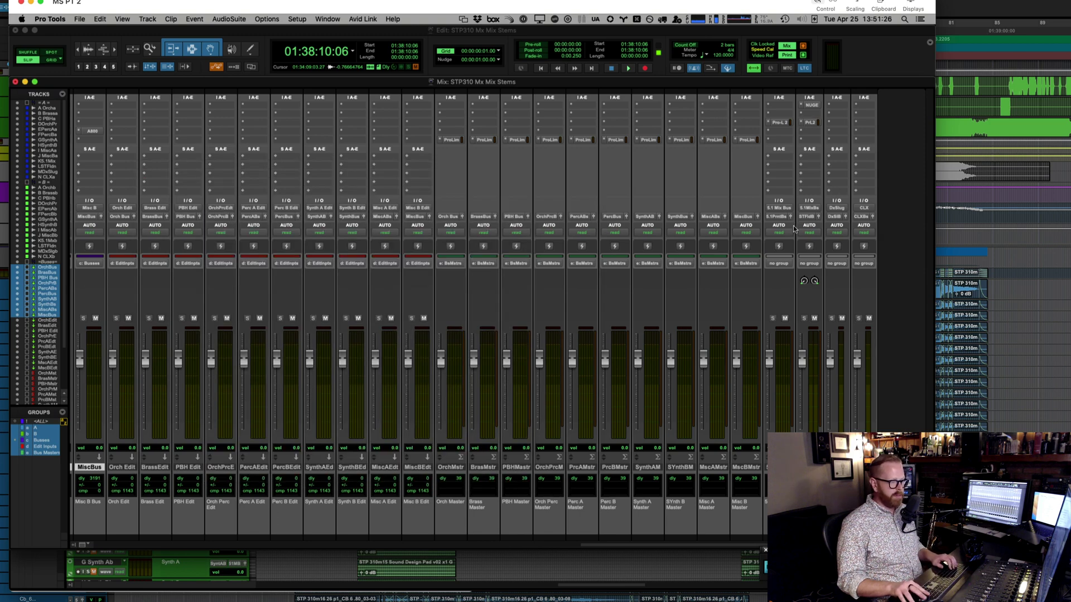
- Examine the output routing of the A-group 5.1 Mix track and the session's output paths in I/O Setup, and close the setup
{"action": "scroll", "coordinate": [686, 276], "scroll_direction": "left", "scroll_amount": 20}
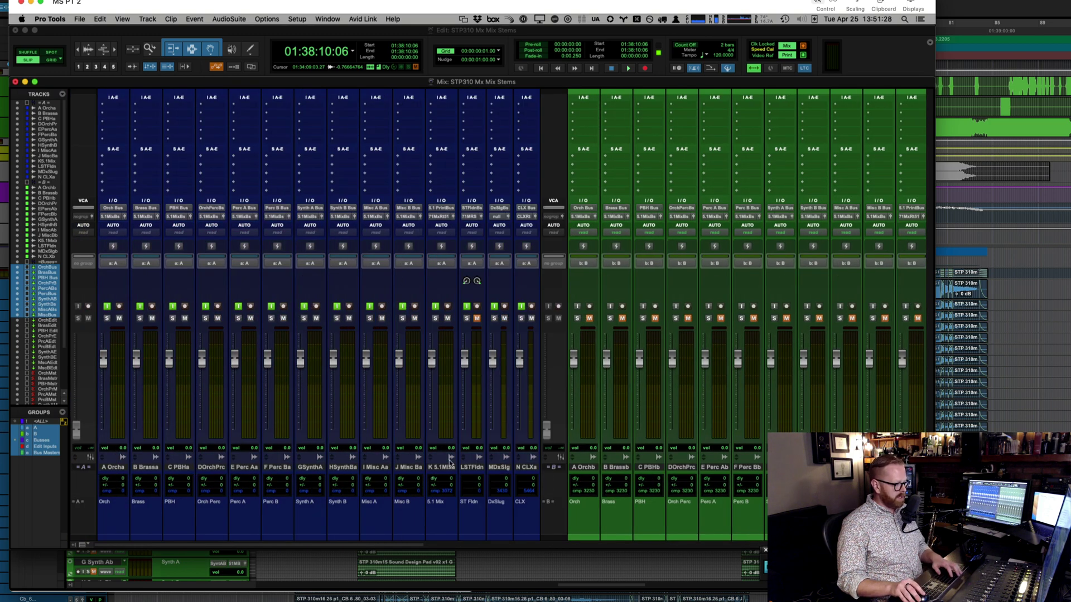
{"action": "left_click", "coordinate": [435, 218]}
{"action": "mouse_move", "coordinate": [436, 219]}
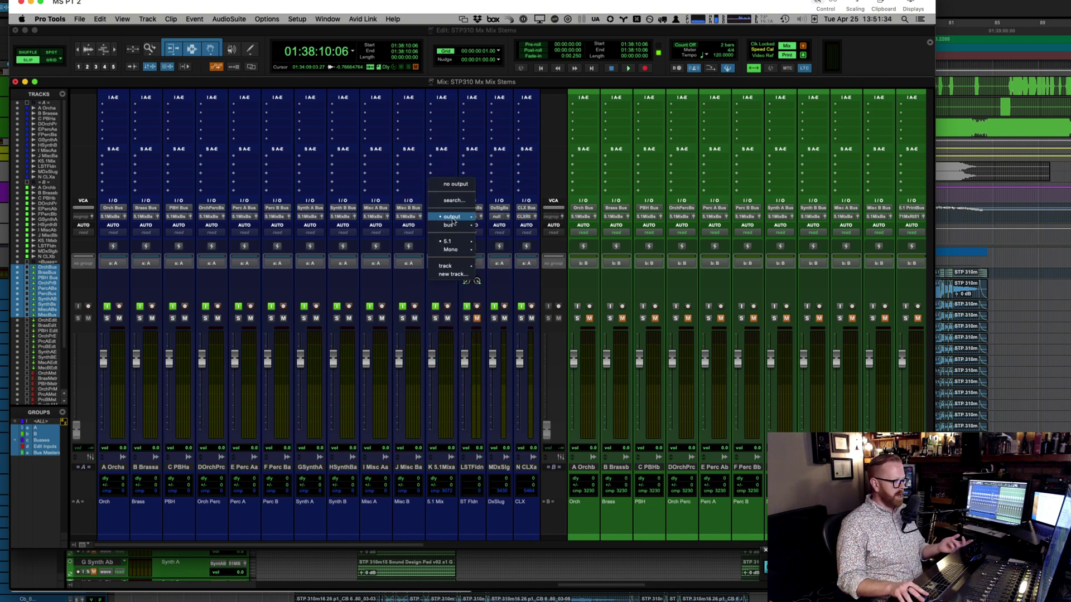
{"action": "left_click", "coordinate": [502, 219]}
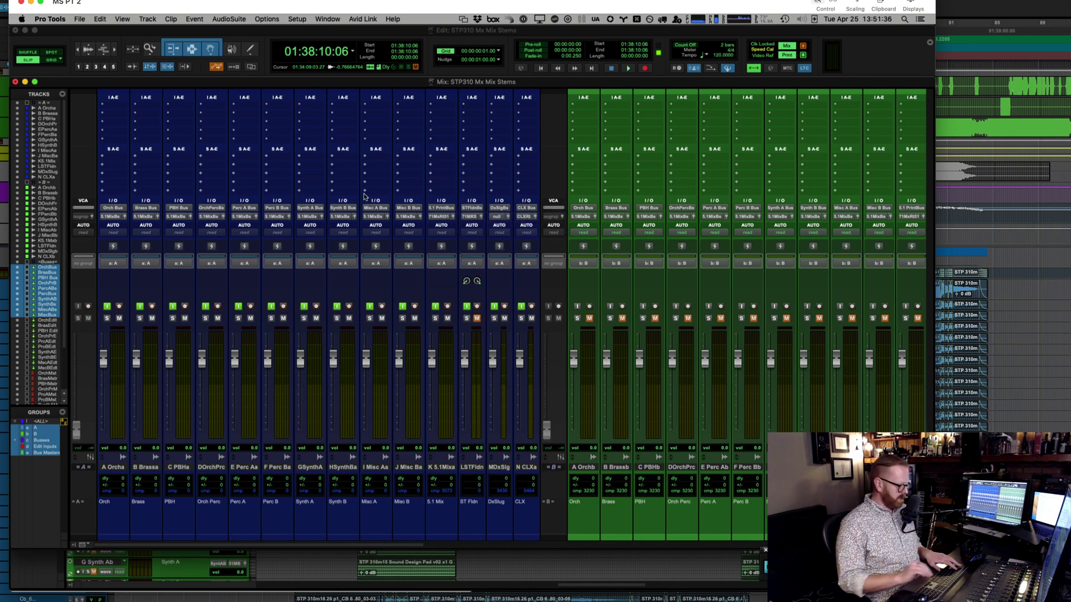
{"action": "key", "text": "ctrl+alt+i"}
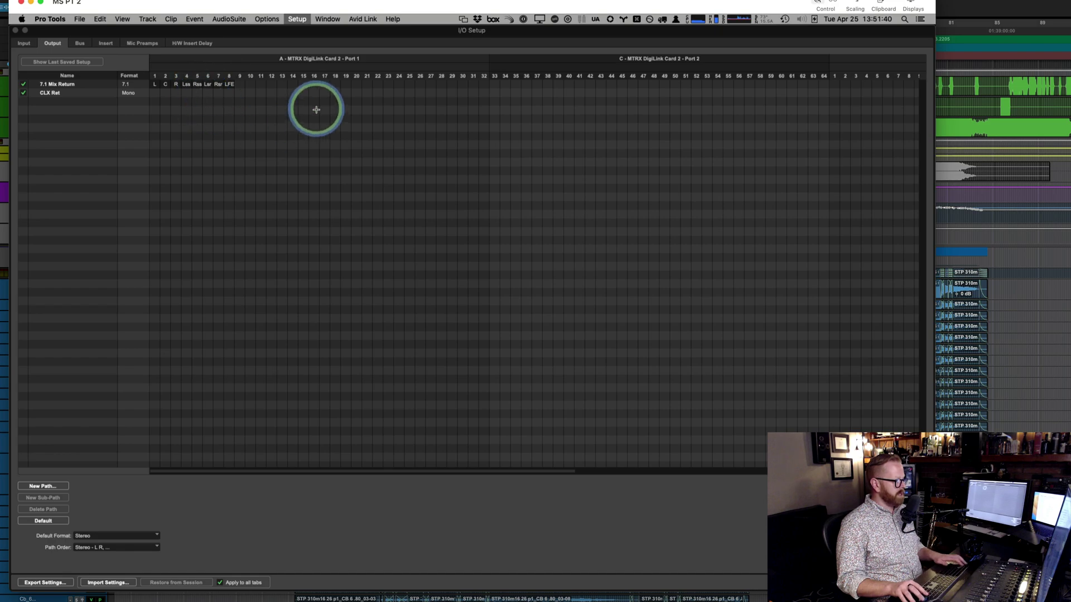
{"action": "key", "text": "Return"}
- Go to the STP 310m16 Picard Saves Jack session, examine the 5.1 Mix Return in the mixer, and return to the Edit window
{"action": "key", "text": "super+equal"}
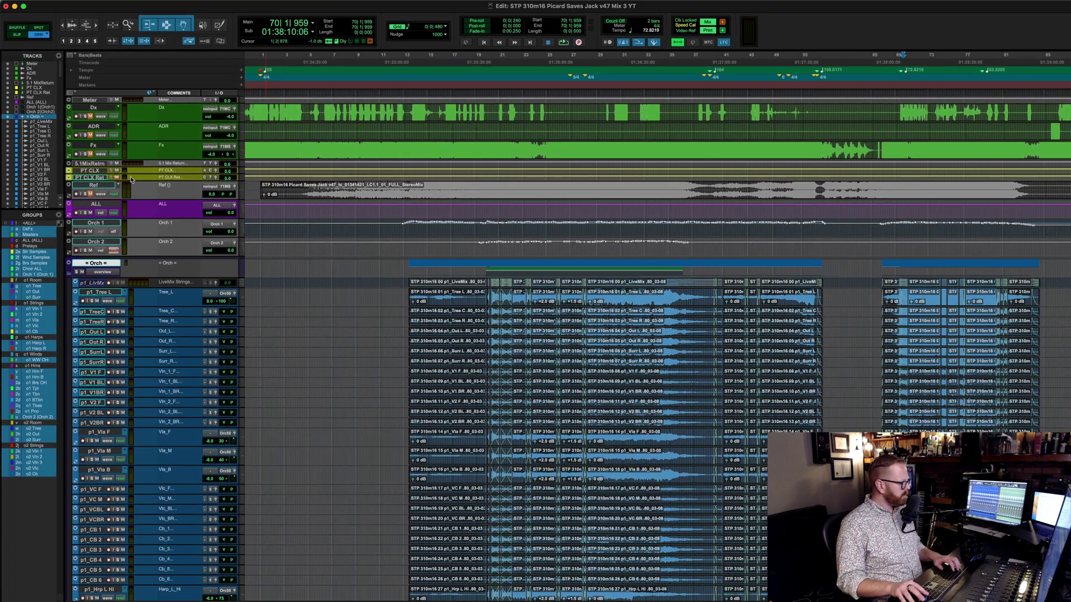
{"action": "key", "text": "super+equal"}
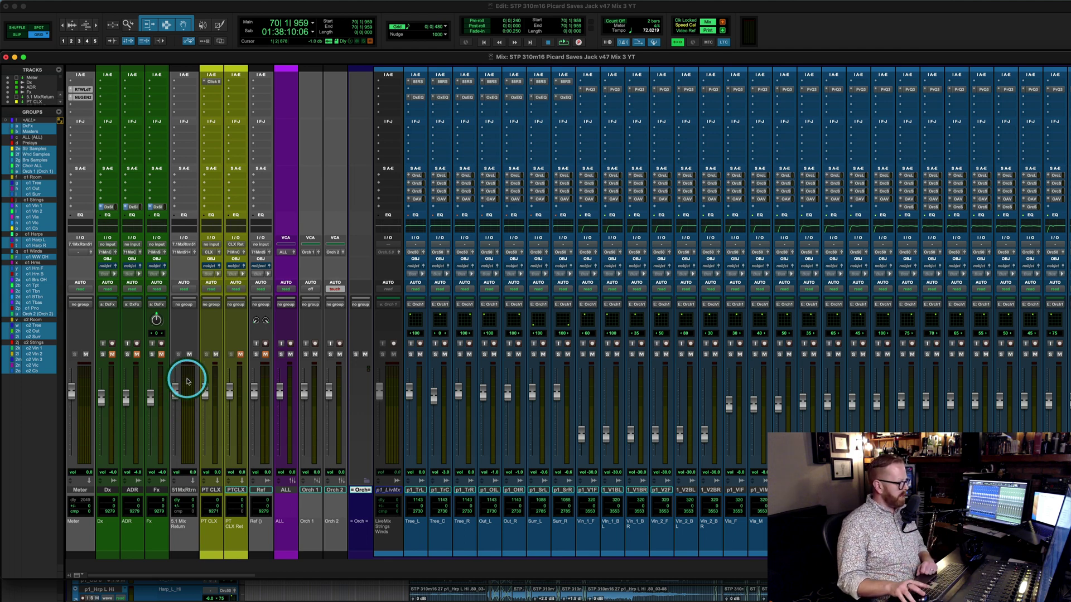
{"action": "left_click", "coordinate": [190, 355]}
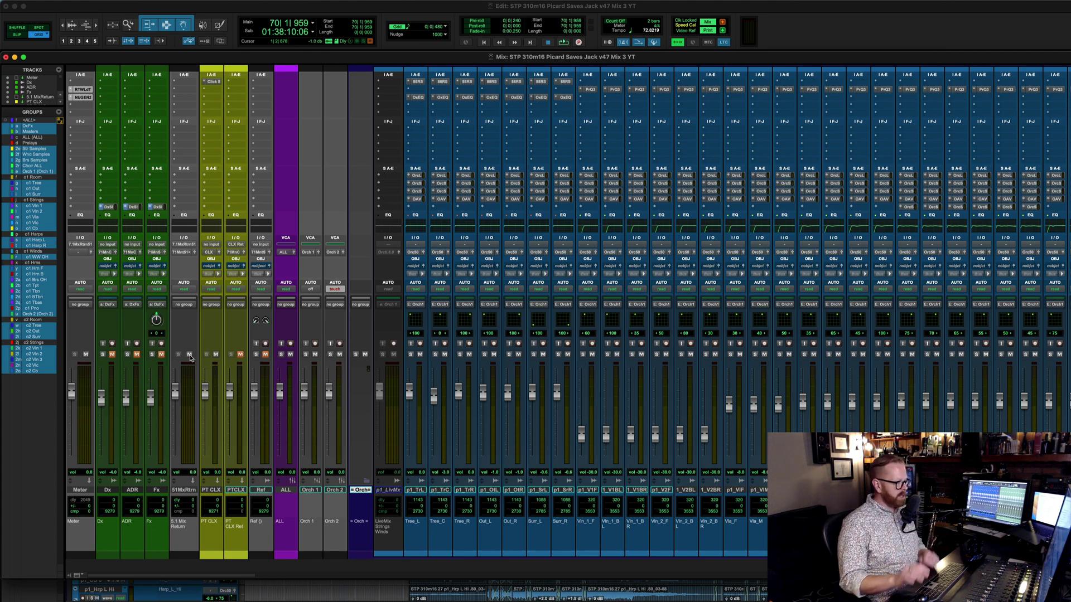
{"action": "key", "text": "super+equal"}
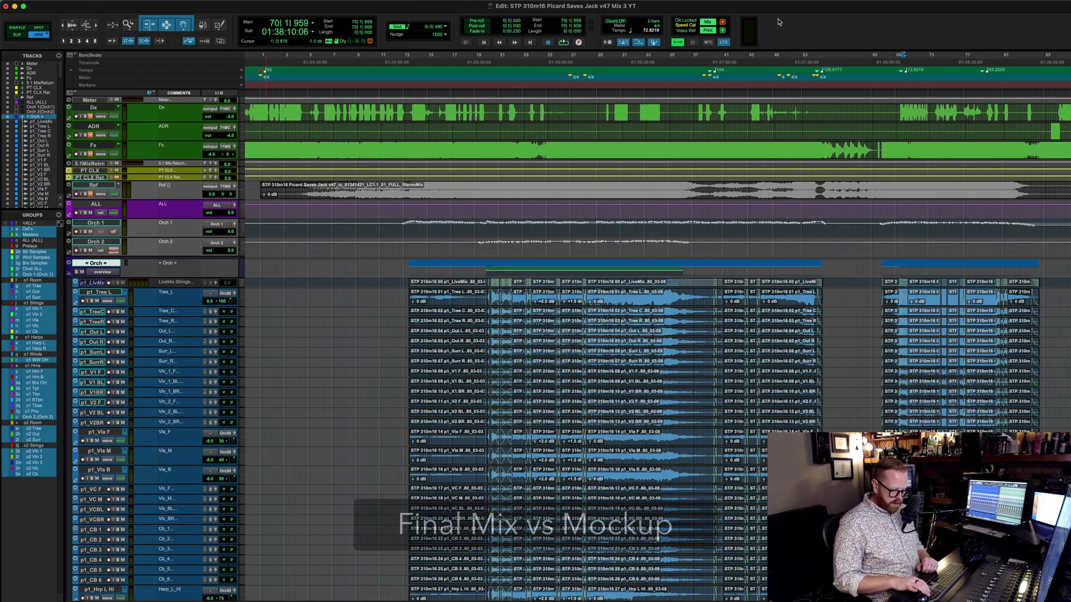
- Play the final mix from bar 4
{"action": "key", "text": "Return"}
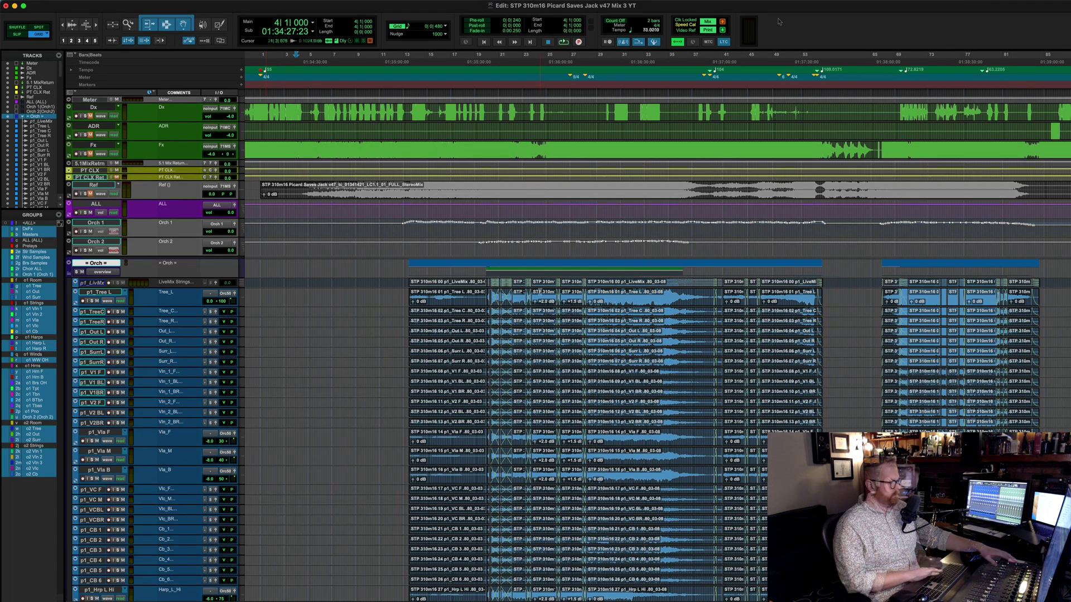
{"action": "key", "text": "space"}
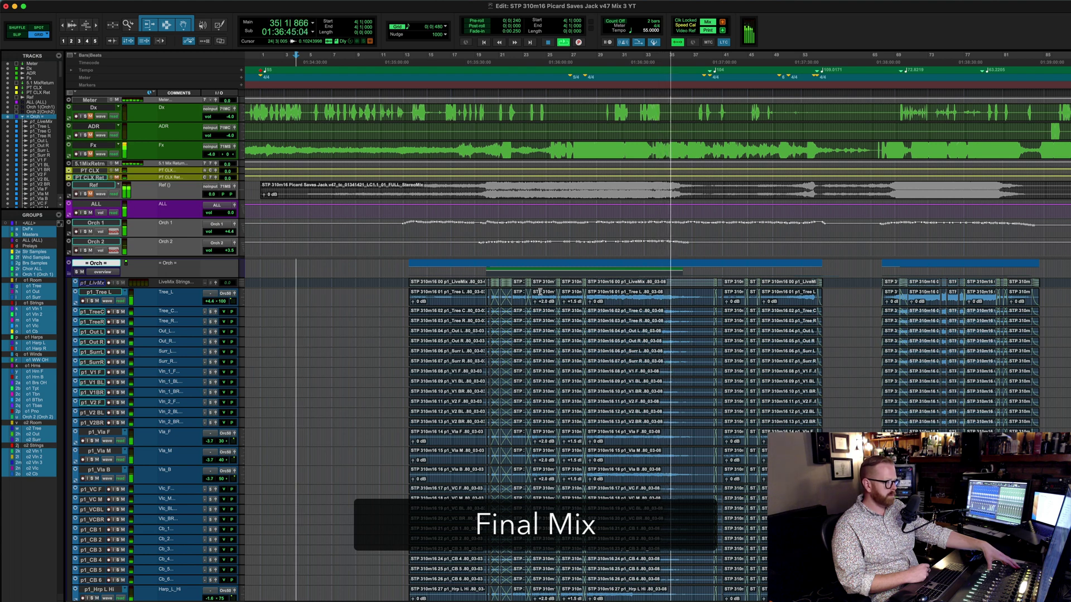
{"action": "left_click", "coordinate": [571, 422]}
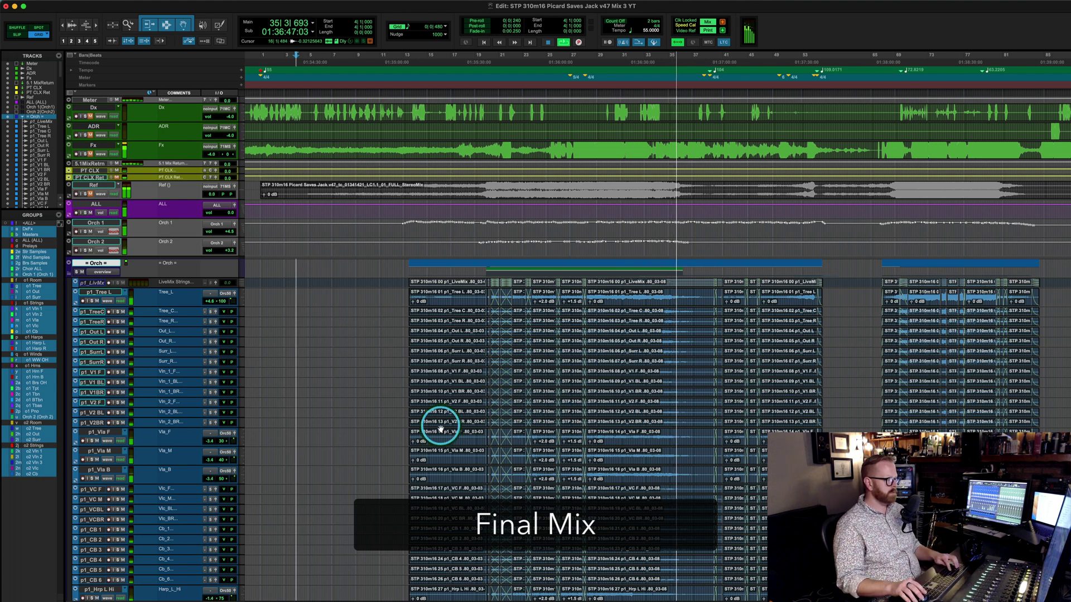
- Switch the three p1 viola tracks and the four p1 harp tracks from waveform to volume automation view during playback
{"action": "scroll", "coordinate": [424, 435], "scroll_direction": "down", "scroll_amount": 2}
{"action": "left_click_drag", "start_coordinate": [387, 403], "coordinate": [391, 457]}
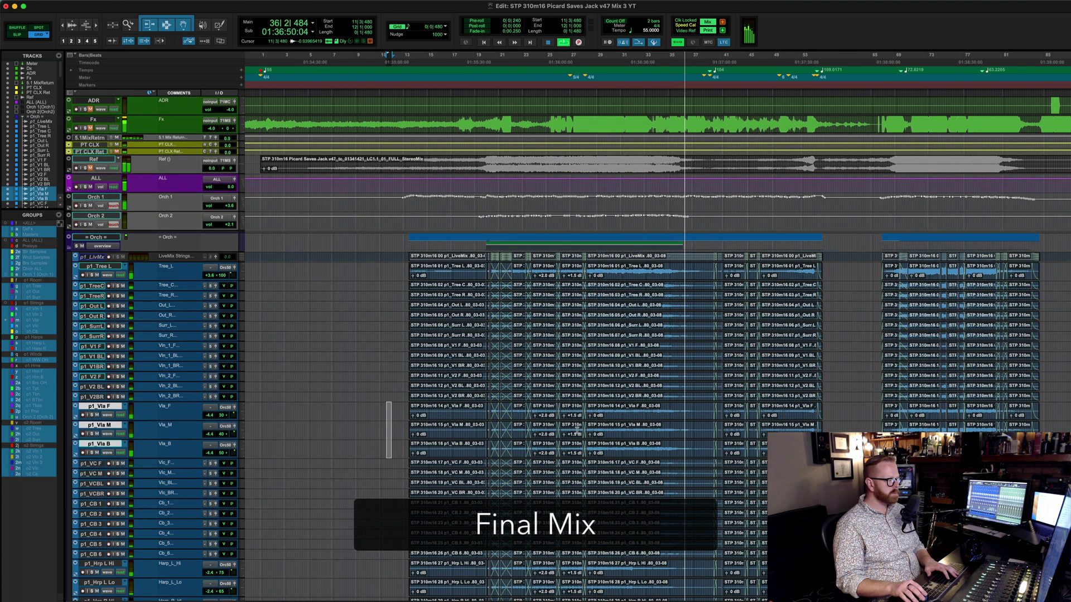
{"action": "key", "text": "ctrl+minus"}
{"action": "left_click", "coordinate": [655, 427]}
{"action": "scroll", "coordinate": [650, 430], "scroll_direction": "down", "scroll_amount": 5}
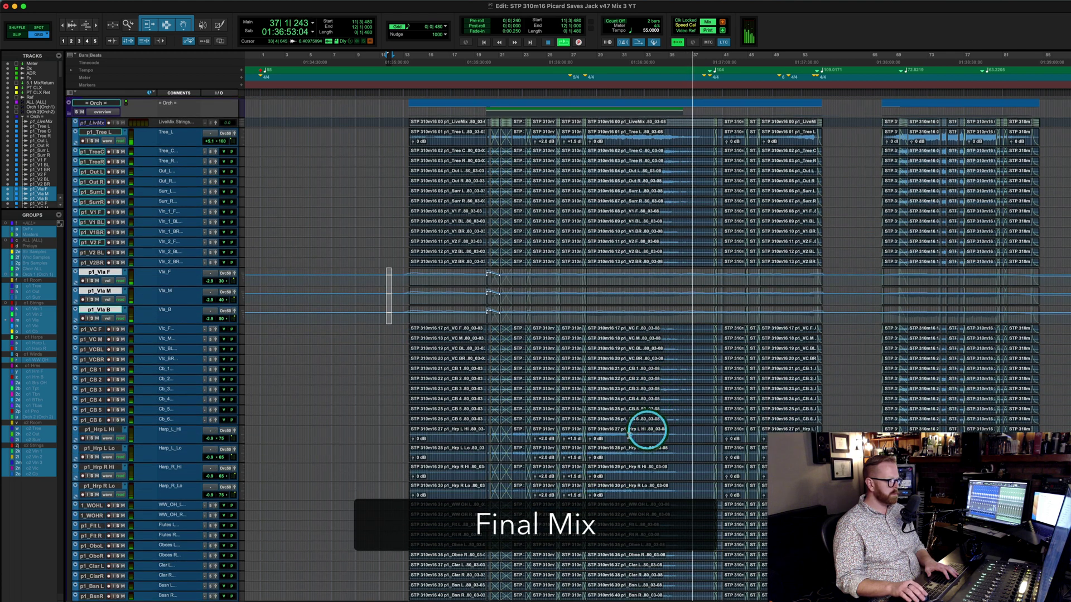
{"action": "left_click_drag", "start_coordinate": [394, 428], "coordinate": [393, 490]}
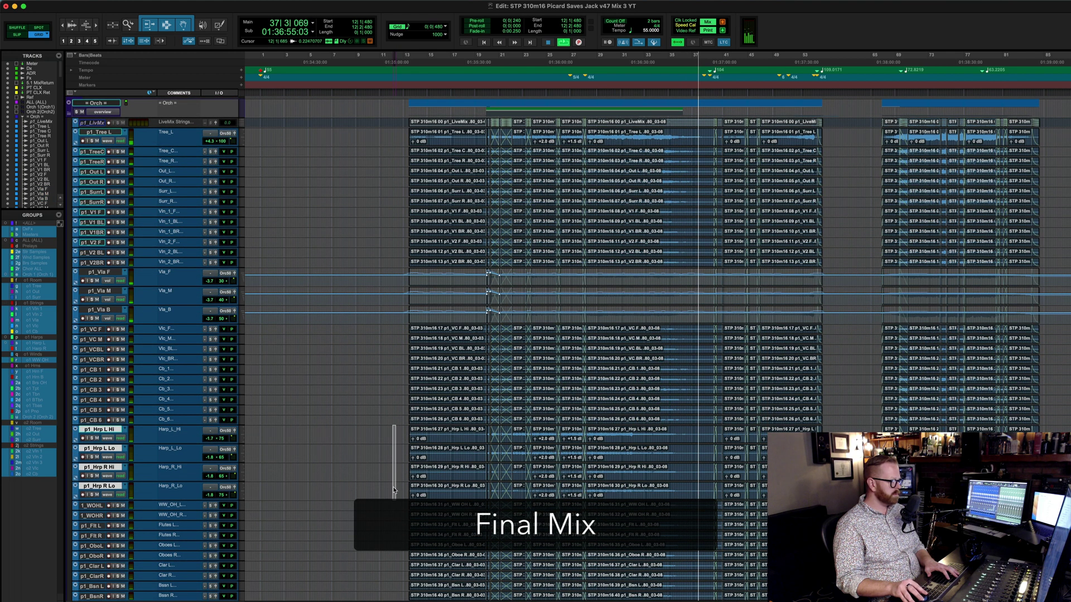
{"action": "key", "text": "ctrl+minus"}
- Look over the woodwind, brass and remaining orchestra tracks while the mix plays, and return to the session's uppermost tracks
{"action": "scroll", "coordinate": [674, 417], "scroll_direction": "down", "scroll_amount": 5}
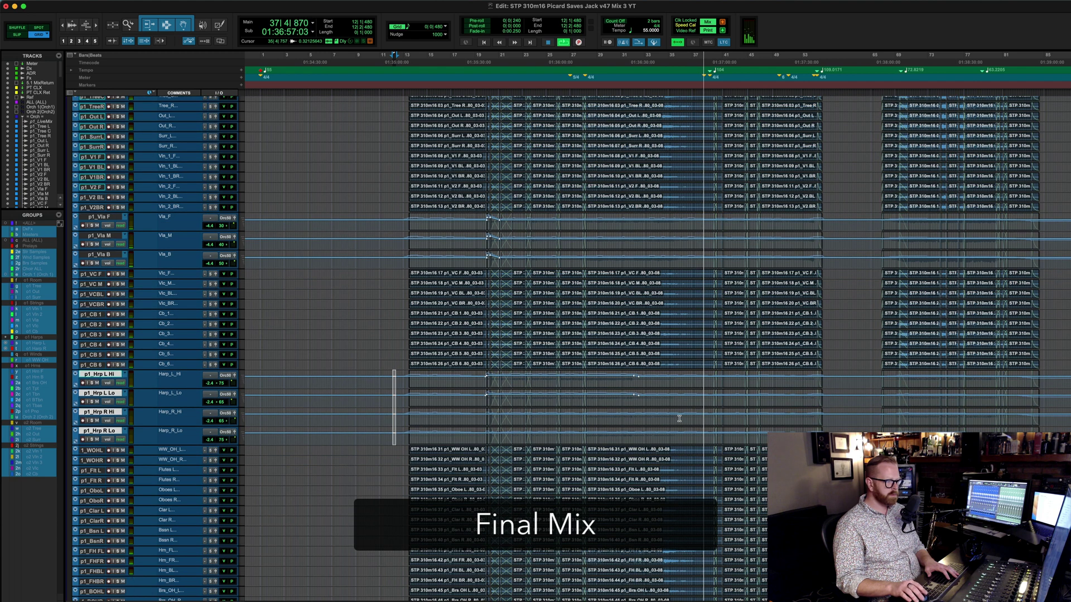
{"action": "scroll", "coordinate": [679, 419], "scroll_direction": "down", "scroll_amount": 2}
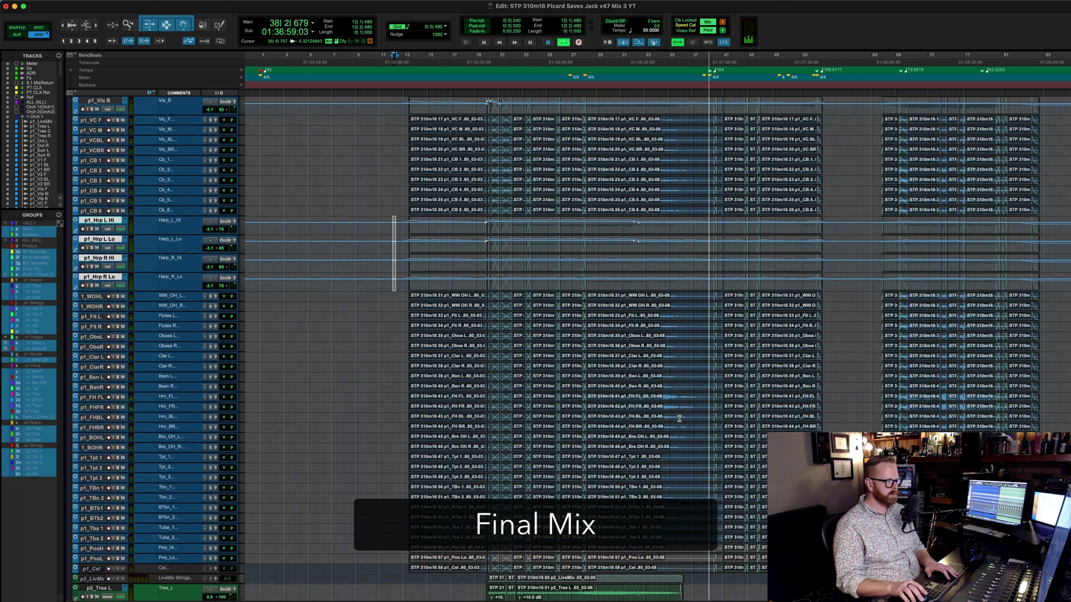
{"action": "scroll", "coordinate": [679, 418], "scroll_direction": "up", "scroll_amount": 12}
{"action": "scroll", "coordinate": [679, 418], "scroll_direction": "up", "scroll_amount": 3}
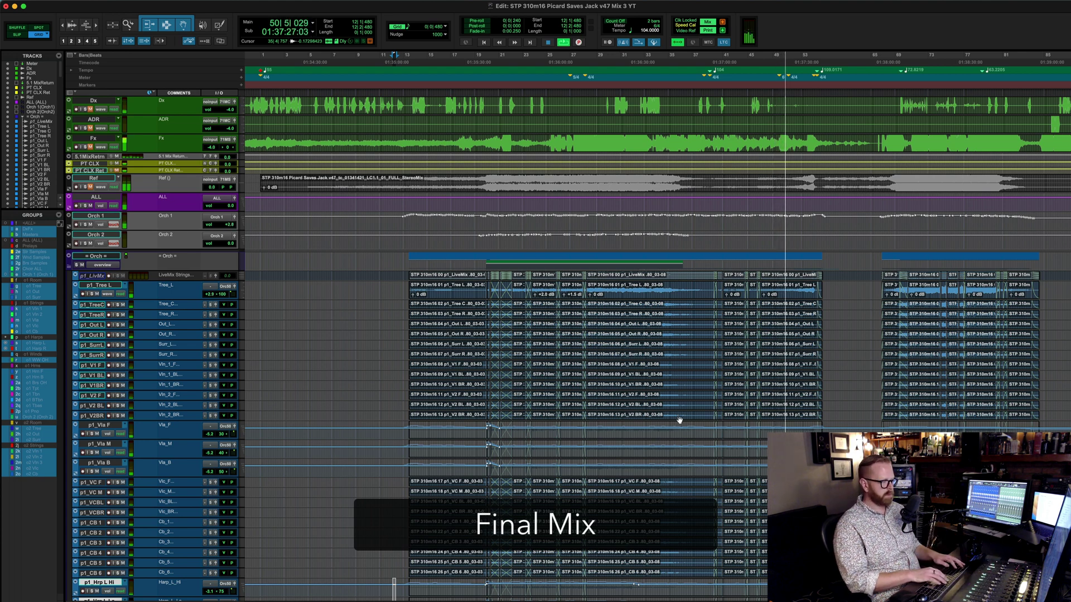
- Examine the p1 orchestra channels' levels in the mixer during playback, and return to the Edit window
{"action": "key", "text": "super+equal"}
{"action": "scroll", "coordinate": [734, 400], "scroll_direction": "right", "scroll_amount": 10}
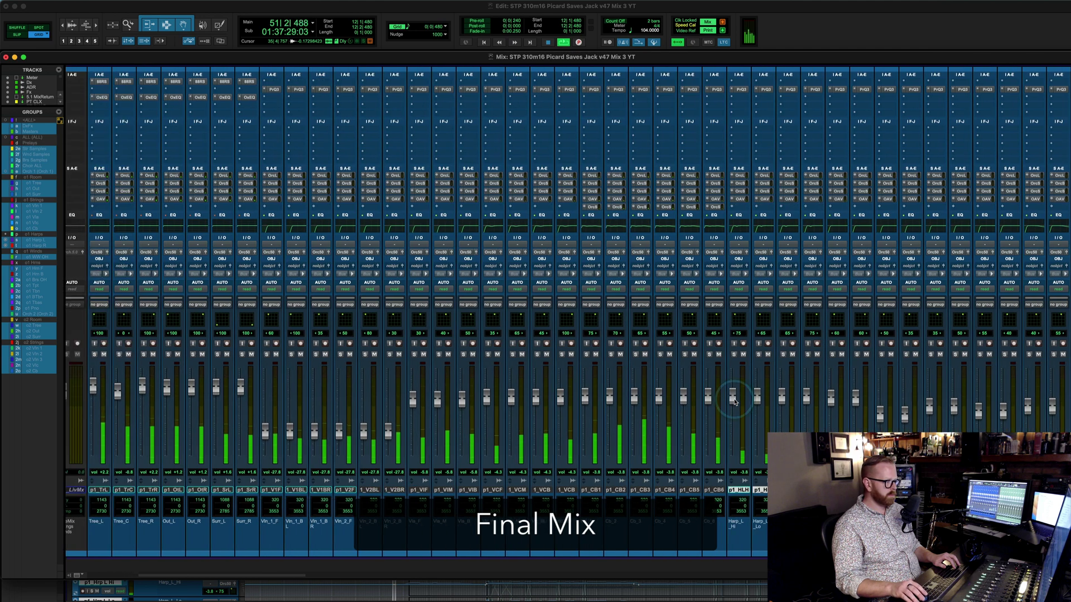
{"action": "scroll", "coordinate": [734, 401], "scroll_direction": "right", "scroll_amount": 3}
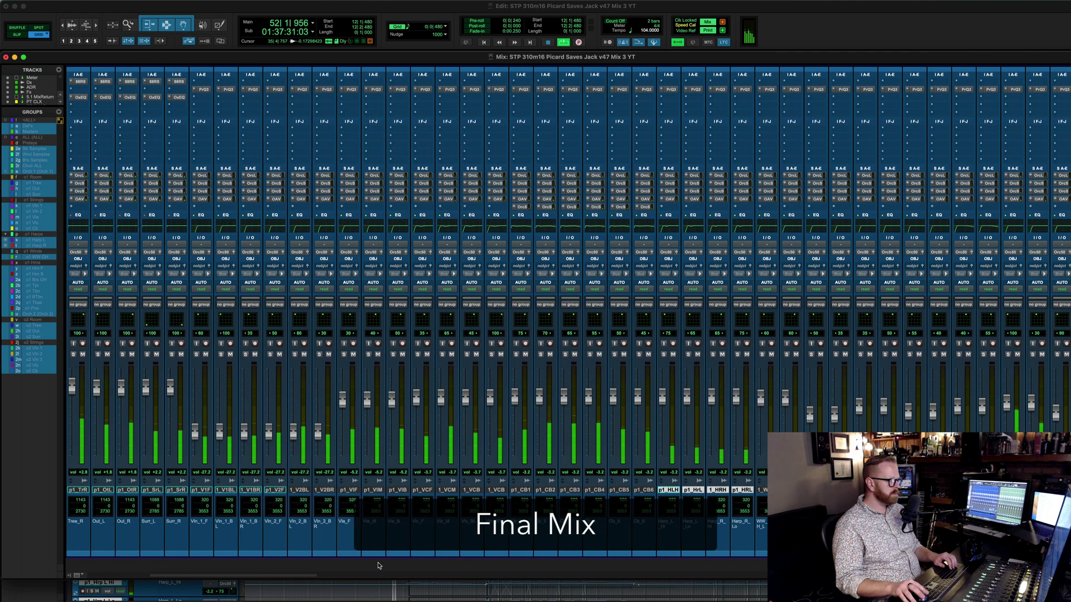
{"action": "left_click_drag", "start_coordinate": [306, 577], "coordinate": [443, 574]}
{"action": "key", "text": "super+equal"}
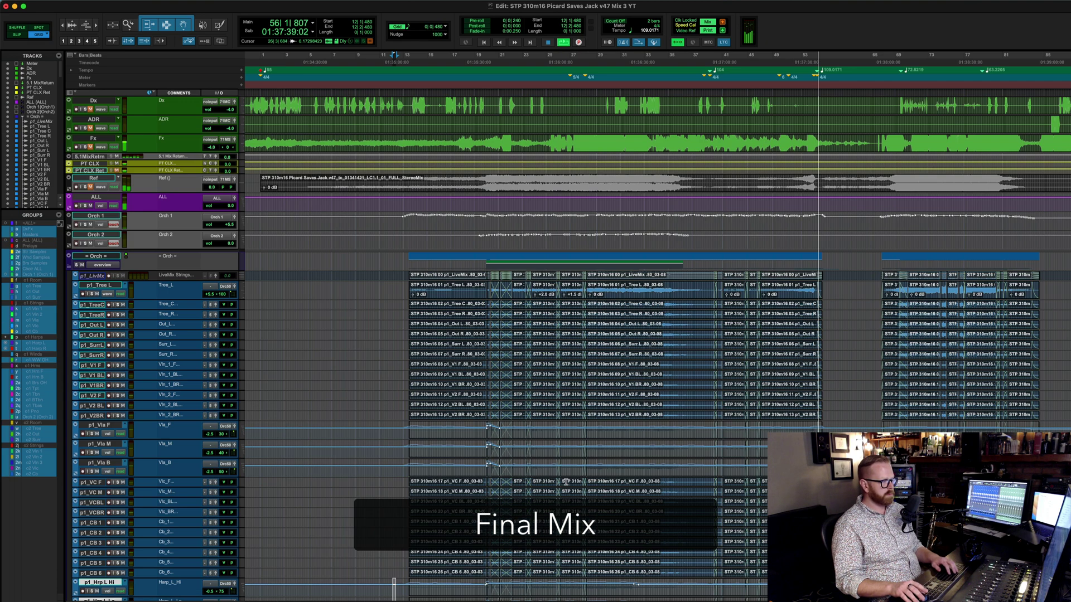
- Look over the Misc, Synth and Perc B tracks while the final mix plays
{"action": "scroll", "coordinate": [583, 452], "scroll_direction": "down", "scroll_amount": 10}
{"action": "scroll", "coordinate": [583, 452], "scroll_direction": "down", "scroll_amount": 15}
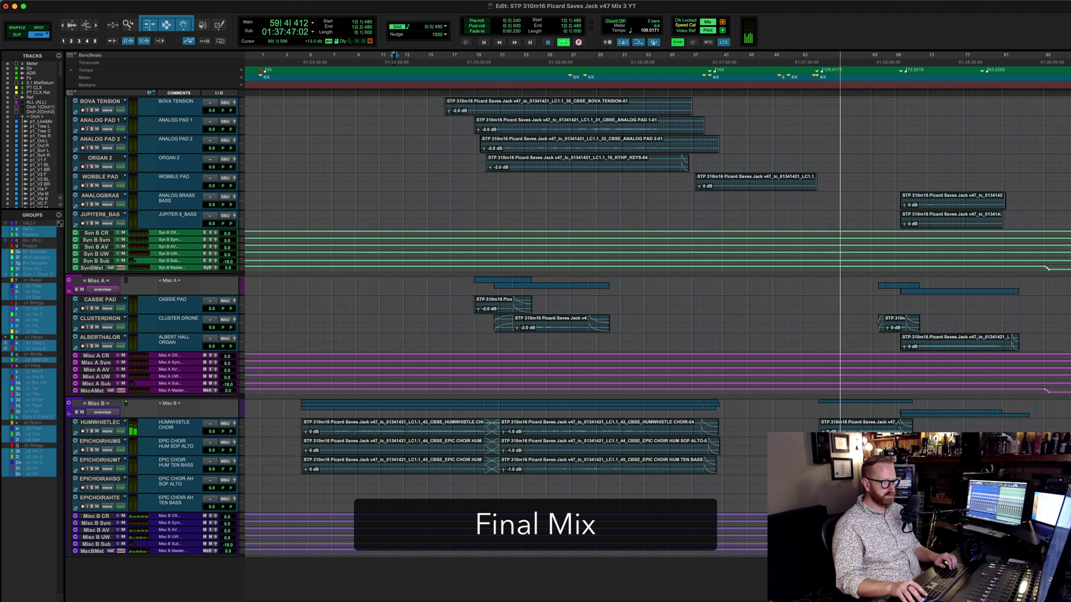
{"action": "scroll", "coordinate": [567, 313], "scroll_direction": "up", "scroll_amount": 6}
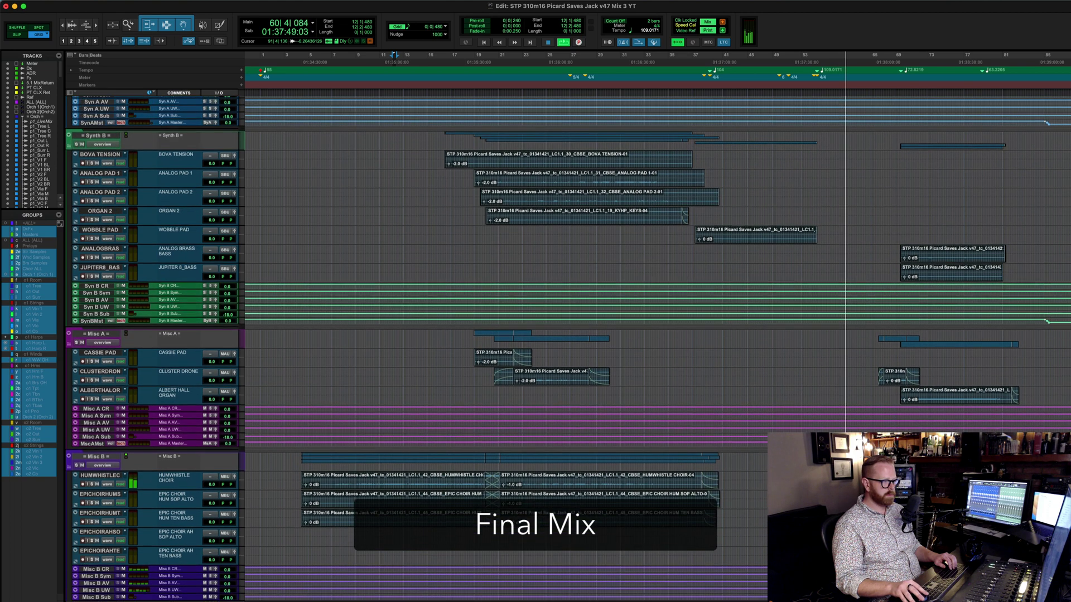
{"action": "scroll", "coordinate": [567, 312], "scroll_direction": "up", "scroll_amount": 1}
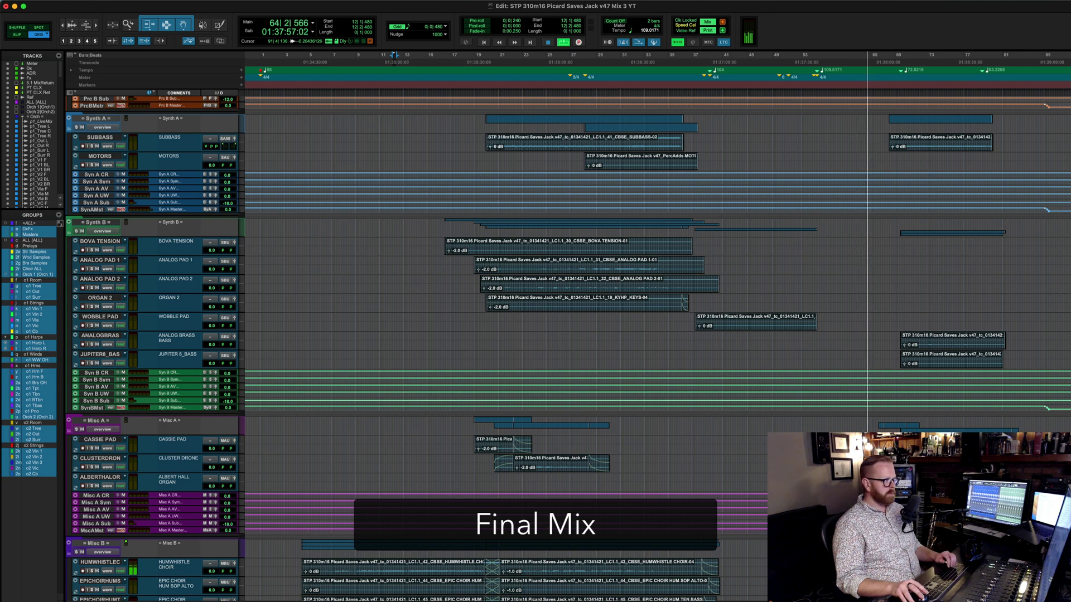
{"action": "scroll", "coordinate": [568, 312], "scroll_direction": "up", "scroll_amount": 1}
{"action": "scroll", "coordinate": [567, 335], "scroll_direction": "up", "scroll_amount": 10}
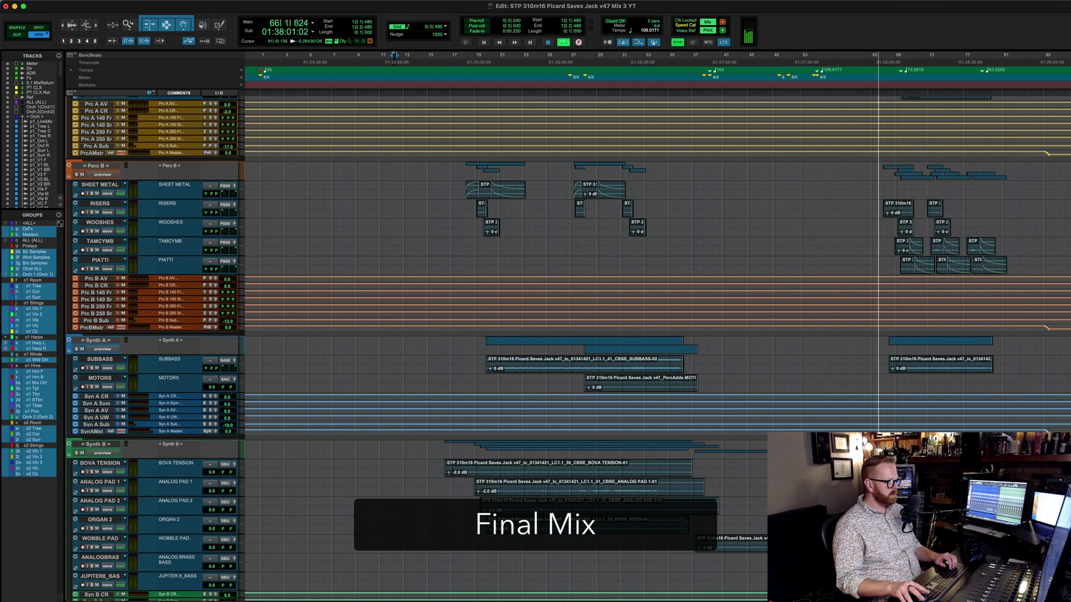
{"action": "scroll", "coordinate": [568, 334], "scroll_direction": "down", "scroll_amount": 9}
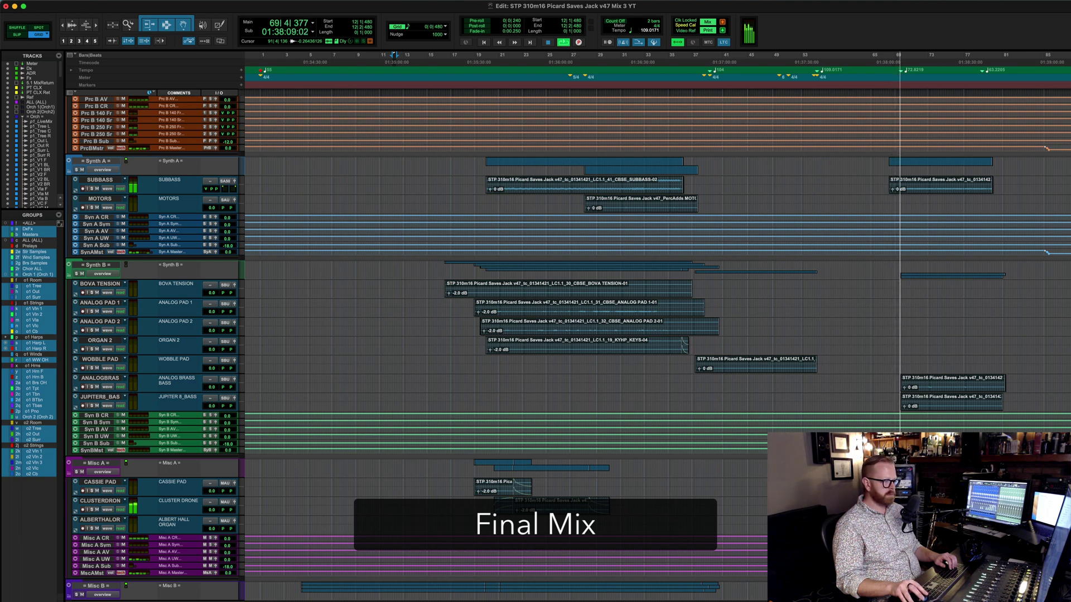
- Look over the percussion, PBH and orchestra tracks during playback, back up to the Dx, ADR and Fx tracks
{"action": "scroll", "coordinate": [568, 335], "scroll_direction": "up", "scroll_amount": 7}
{"action": "scroll", "coordinate": [567, 335], "scroll_direction": "up", "scroll_amount": 15}
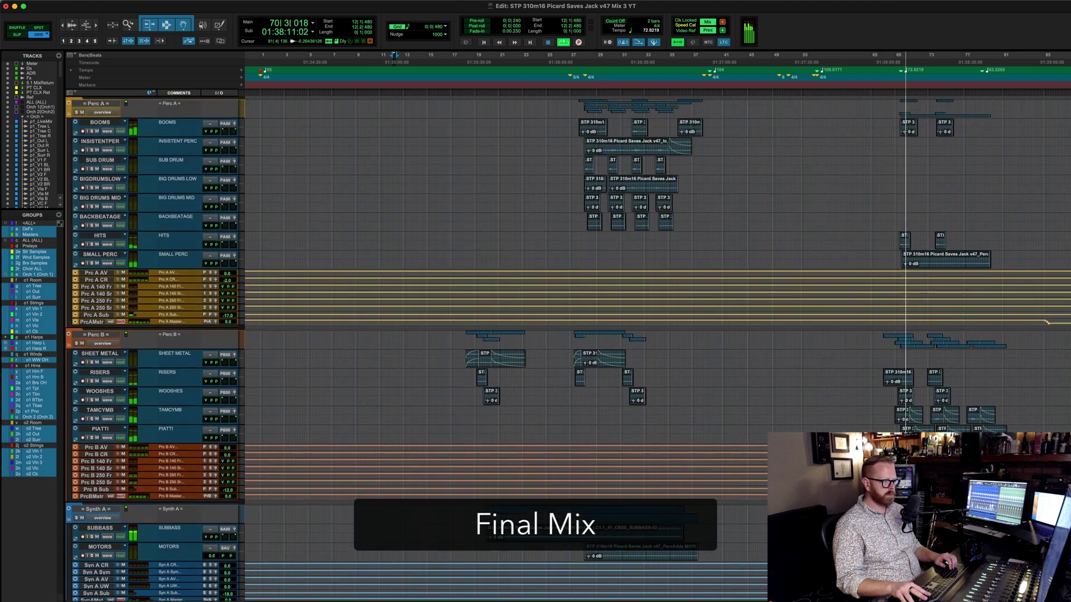
{"action": "scroll", "coordinate": [568, 335], "scroll_direction": "up", "scroll_amount": 7}
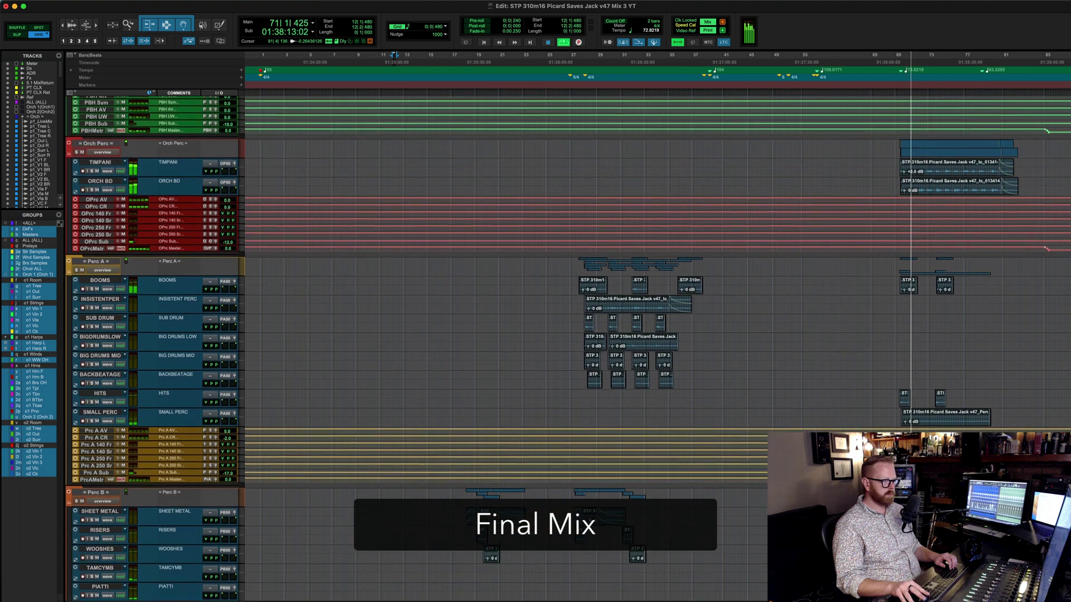
{"action": "scroll", "coordinate": [568, 334], "scroll_direction": "up", "scroll_amount": 5}
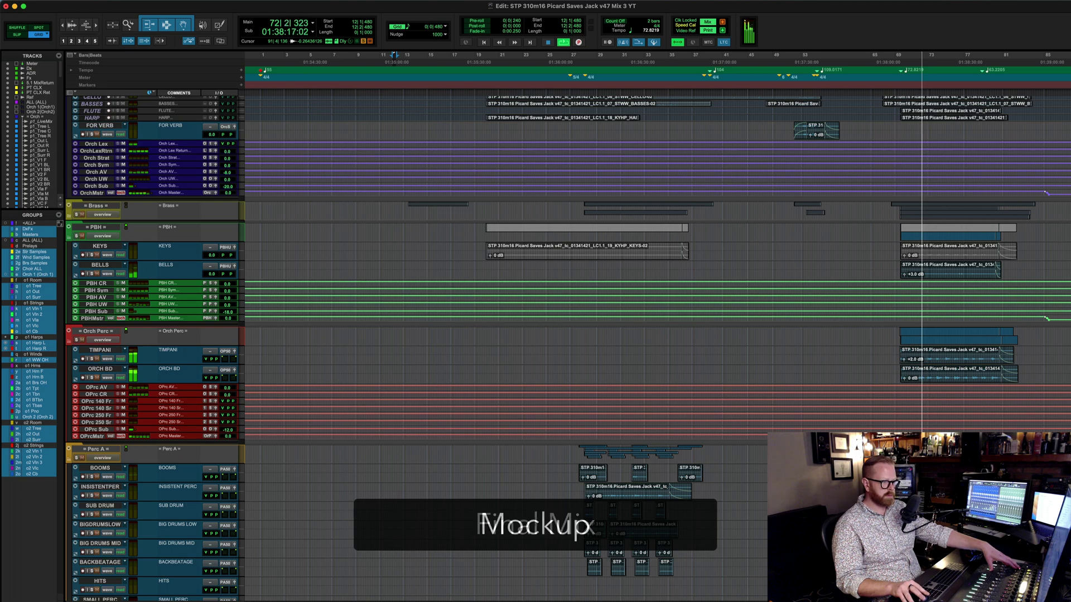
{"action": "scroll", "coordinate": [567, 335], "scroll_direction": "up", "scroll_amount": 16}
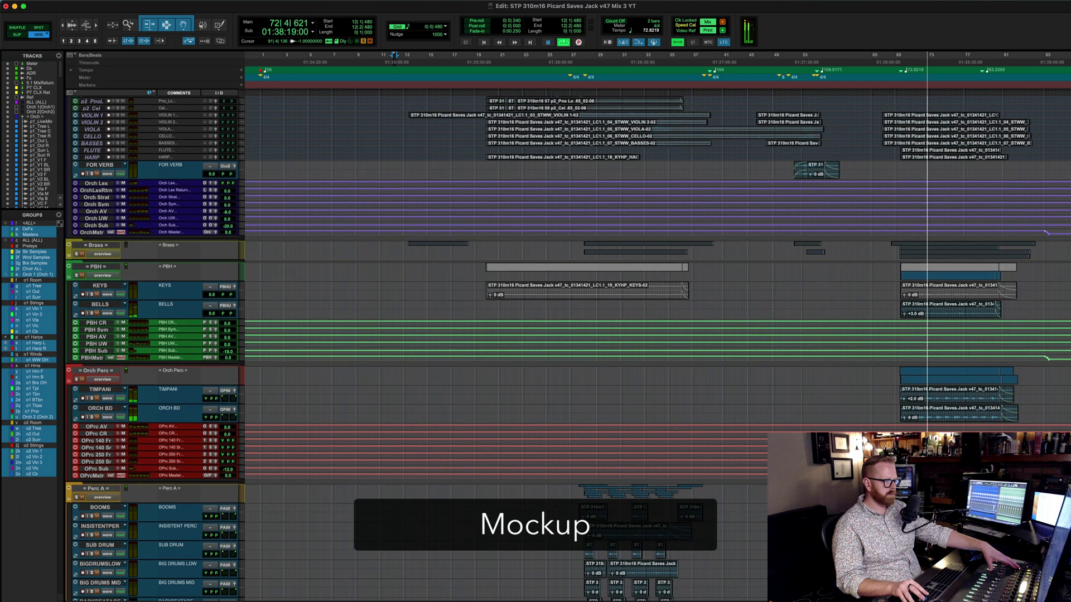
{"action": "scroll", "coordinate": [568, 334], "scroll_direction": "up", "scroll_amount": 20}
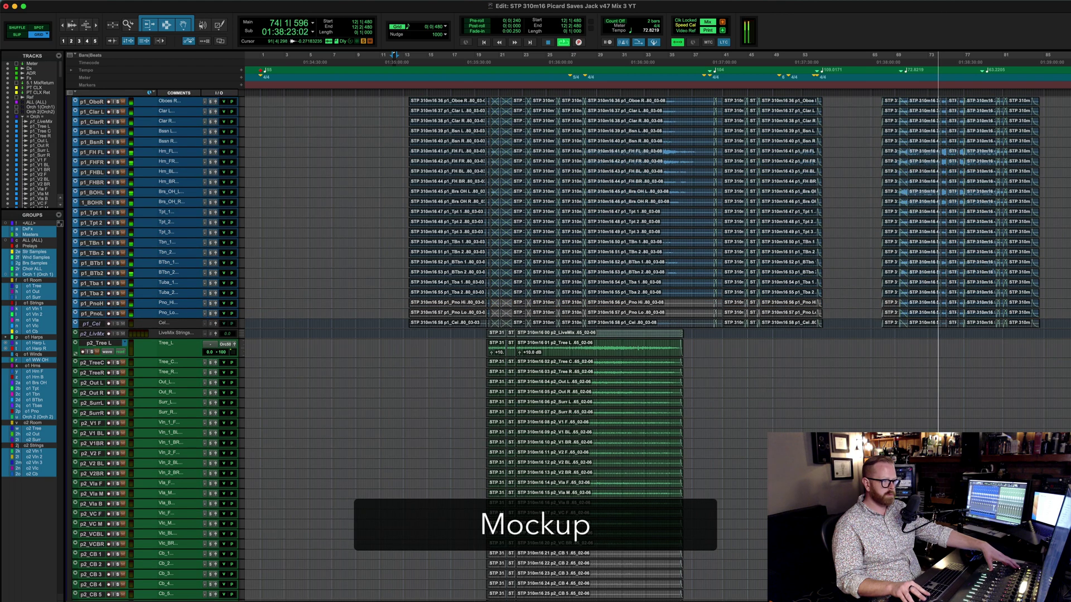
{"action": "scroll", "coordinate": [568, 335], "scroll_direction": "up", "scroll_amount": 2}
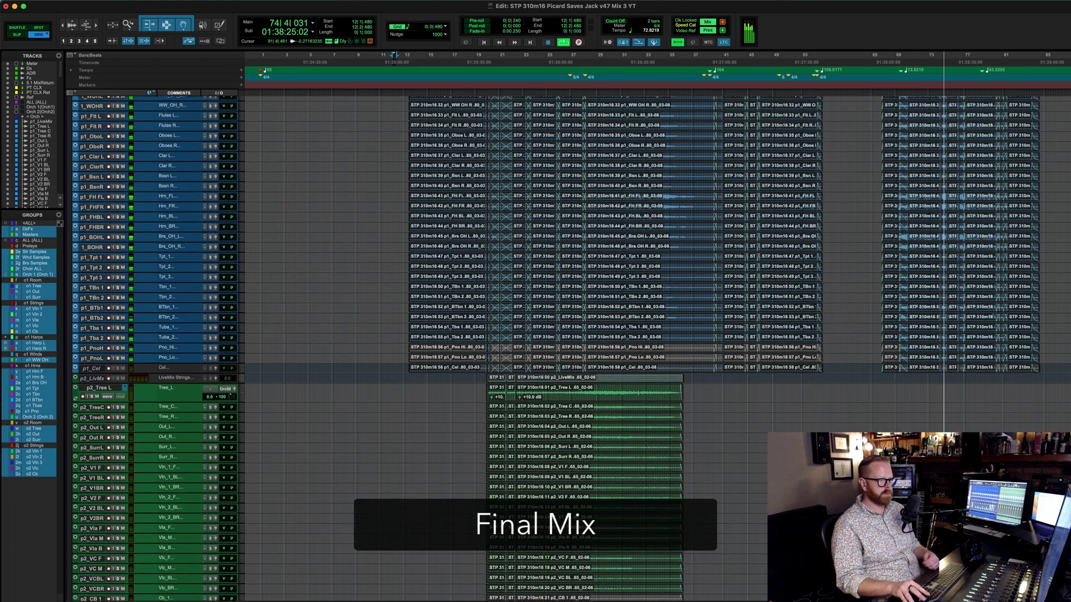
{"action": "scroll", "coordinate": [507, 352], "scroll_direction": "up", "scroll_amount": 11}
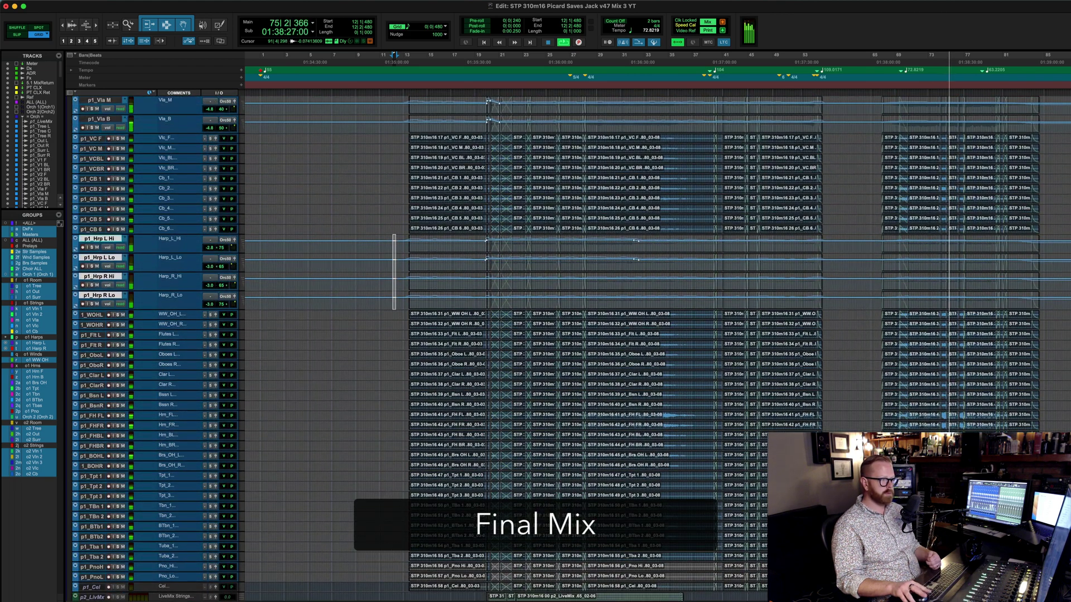
{"action": "scroll", "coordinate": [507, 351], "scroll_direction": "up", "scroll_amount": 10}
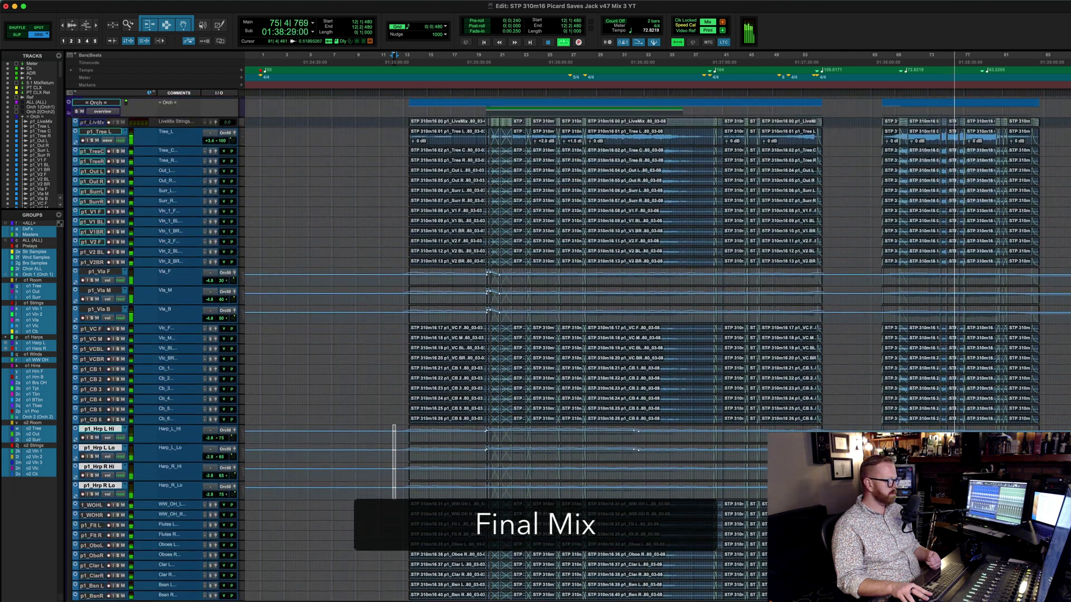
{"action": "scroll", "coordinate": [507, 351], "scroll_direction": "up", "scroll_amount": 8}
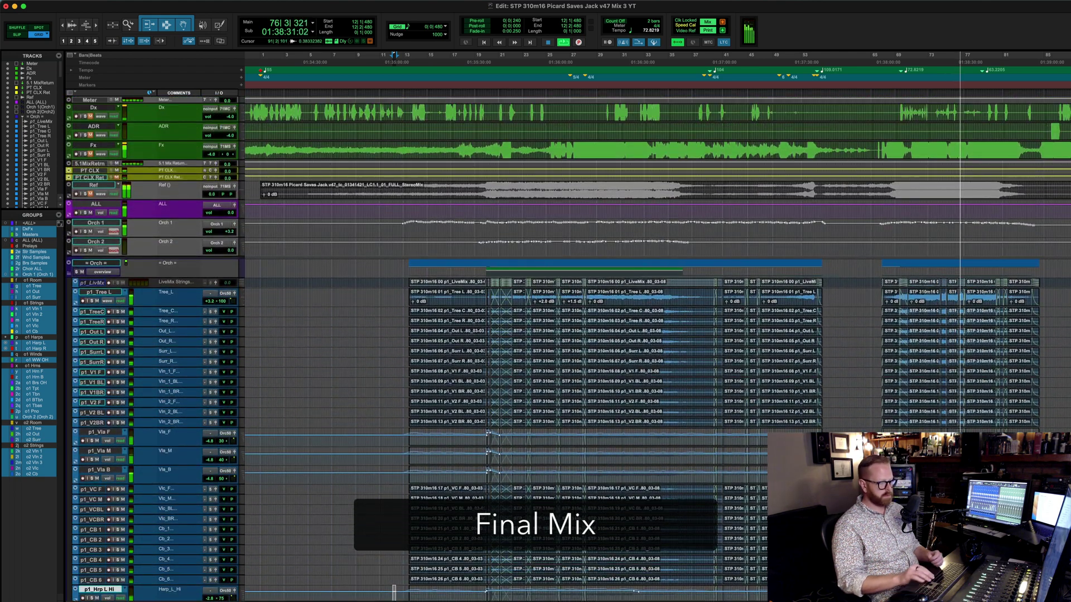
- Examine the p1 orchestra channels from brass back to the Tree microphones in the mixer, return to the Edit window, and stop playback
{"action": "key", "text": "super+equal"}
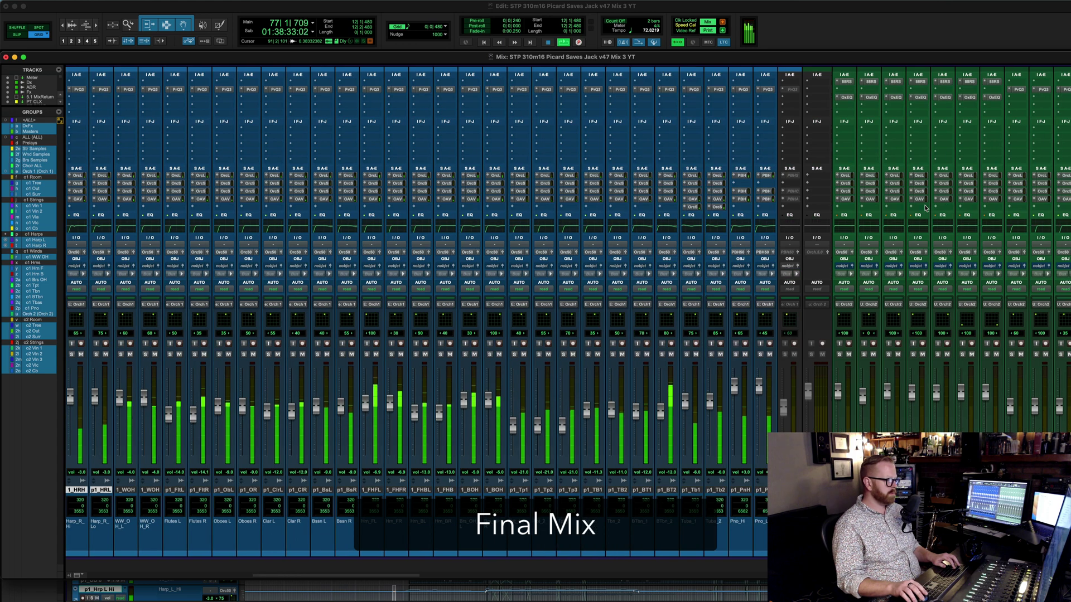
{"action": "scroll", "coordinate": [924, 208], "scroll_direction": "left", "scroll_amount": 5}
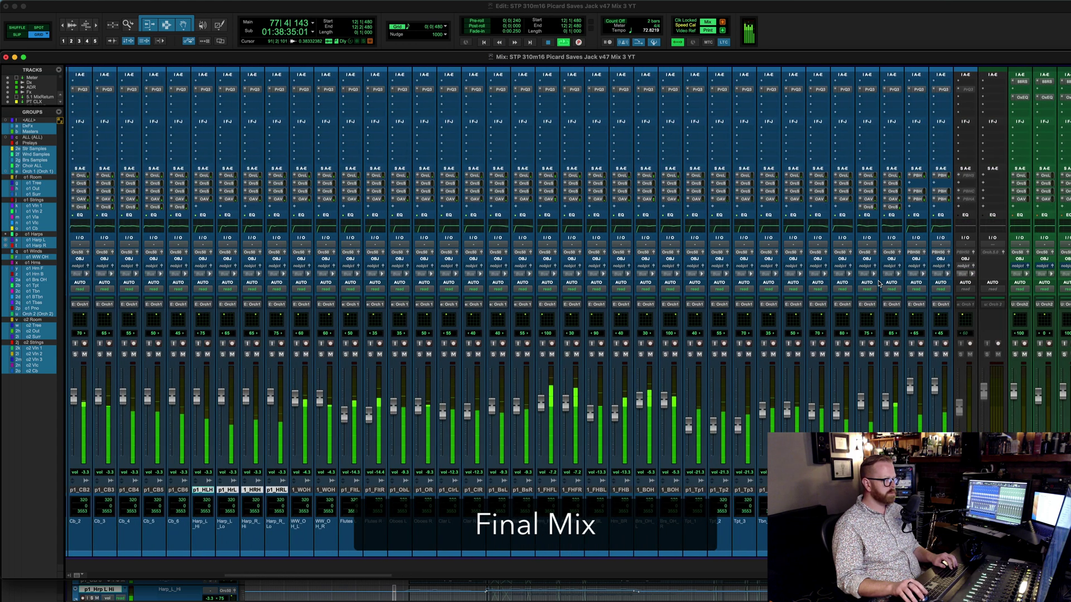
{"action": "scroll", "coordinate": [879, 285], "scroll_direction": "left", "scroll_amount": 15}
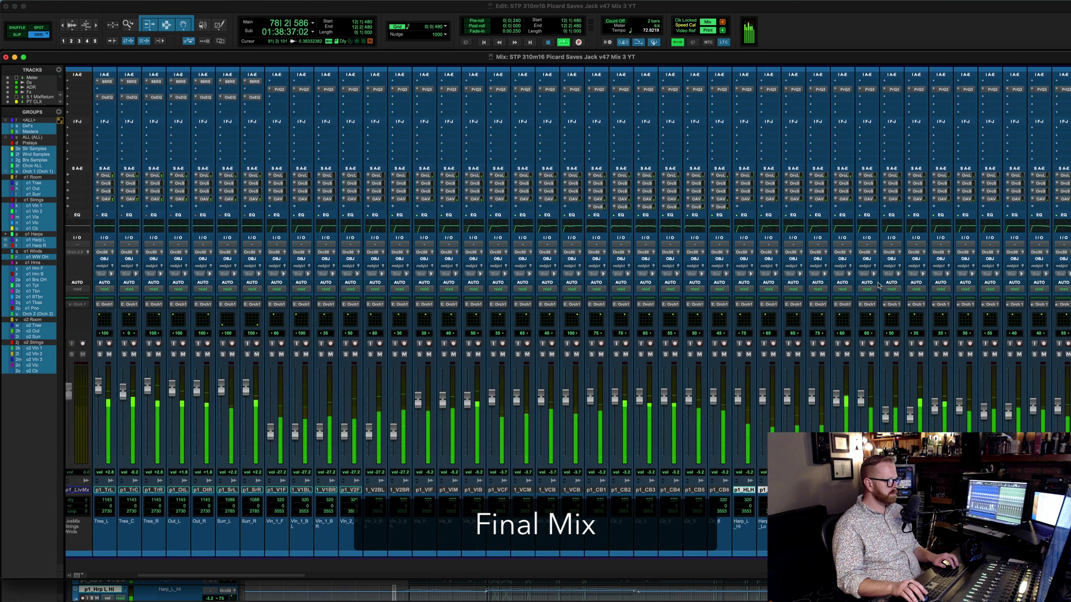
{"action": "scroll", "coordinate": [878, 286], "scroll_direction": "left", "scroll_amount": 2}
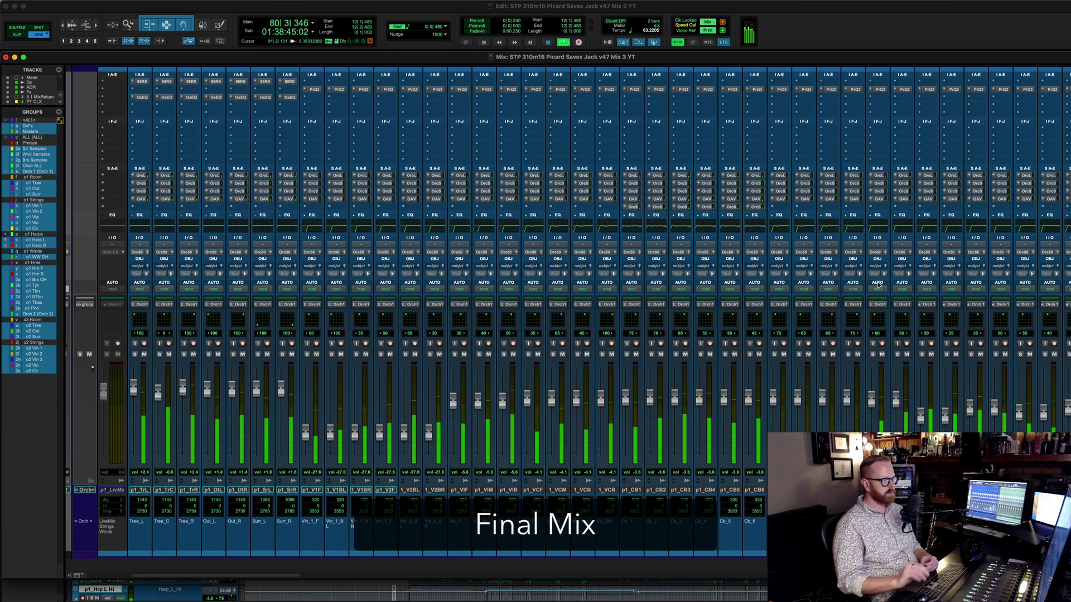
{"action": "left_click", "coordinate": [781, 93]}
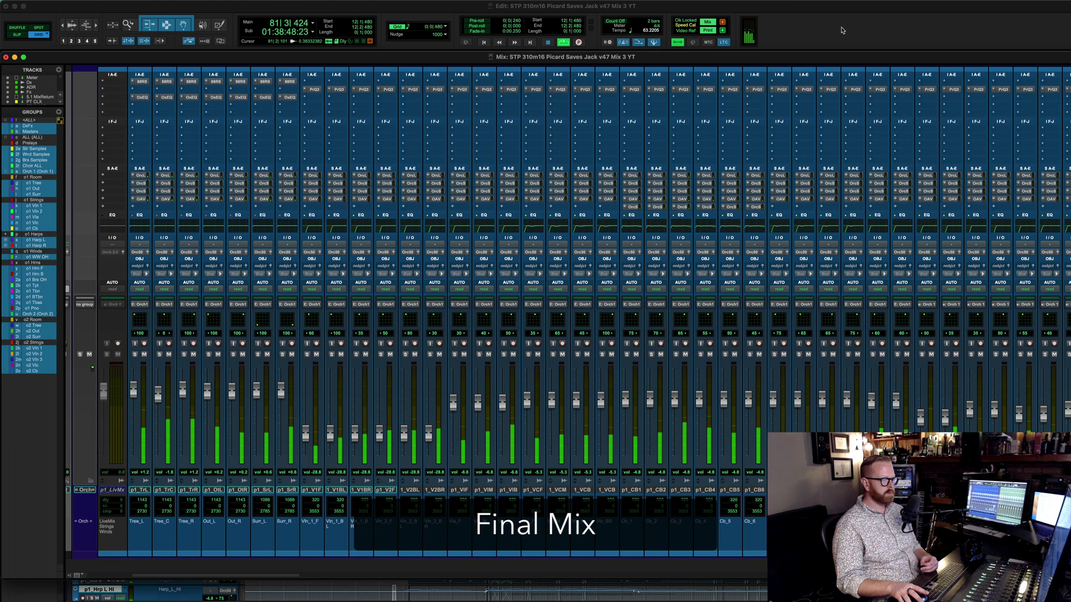
{"action": "key", "text": "super+equal"}
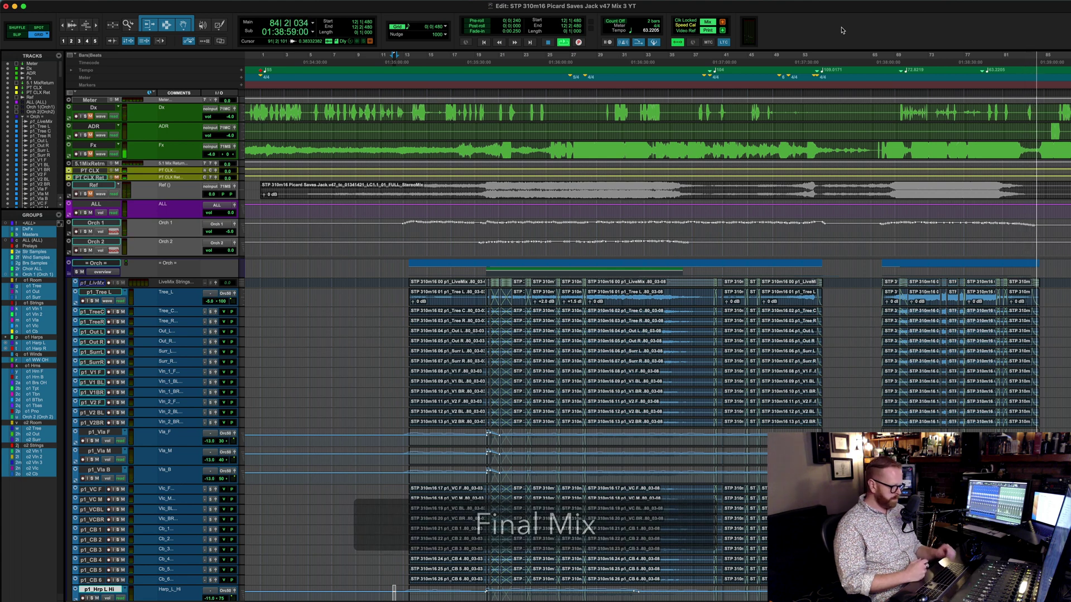
{"action": "key", "text": "space"}
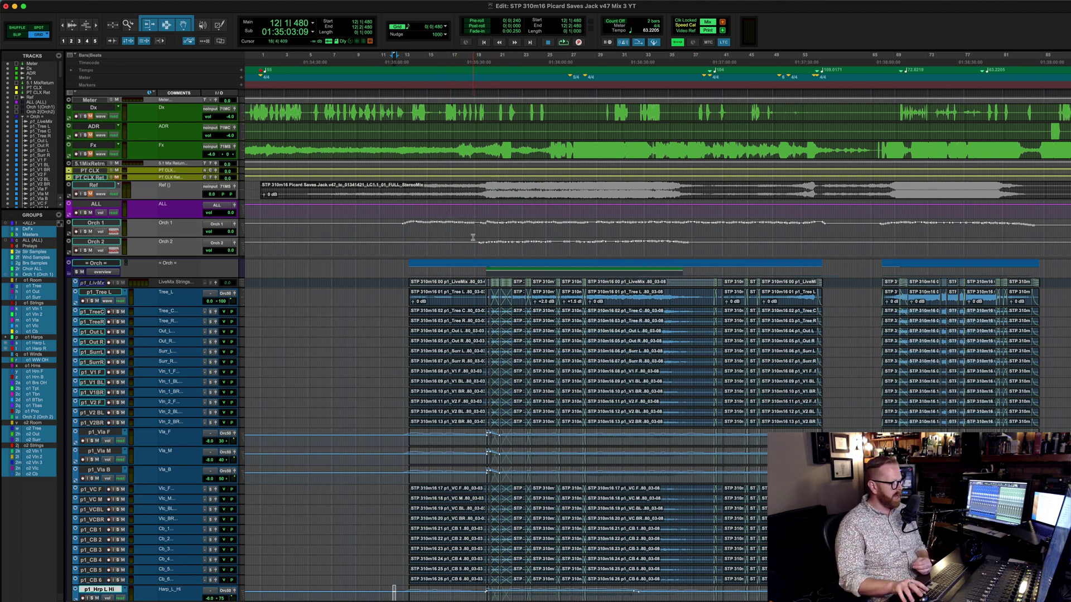
- Place the edit cursor at bar 22 on the Orch 1 track and enlarge that track to show its volume automation
{"action": "left_click", "coordinate": [513, 229]}
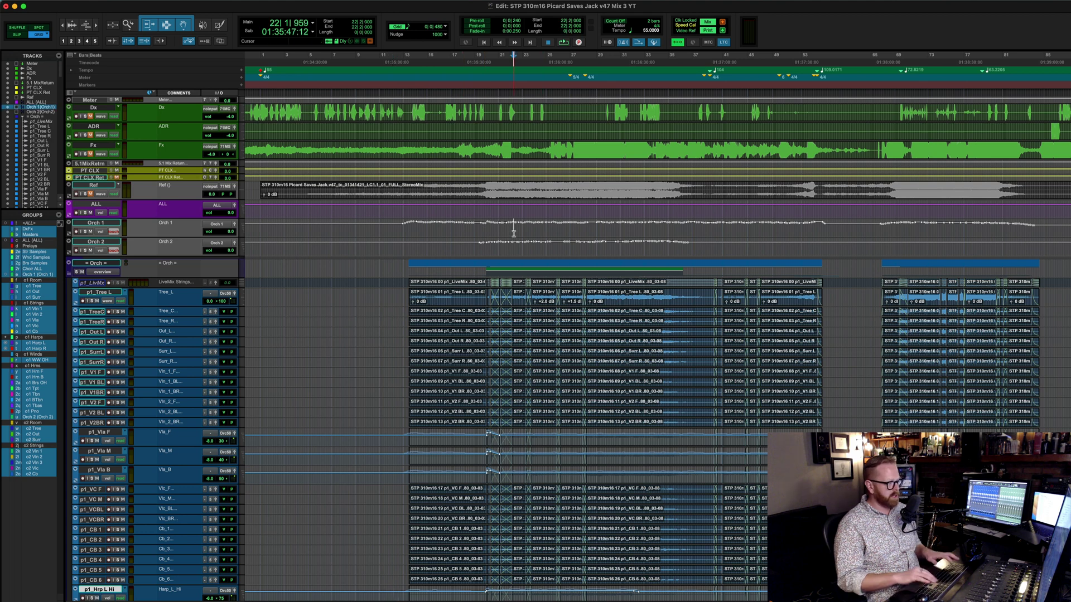
{"action": "key", "text": "ctrl+Up"}
{"action": "key", "text": "ctrl+Up"}
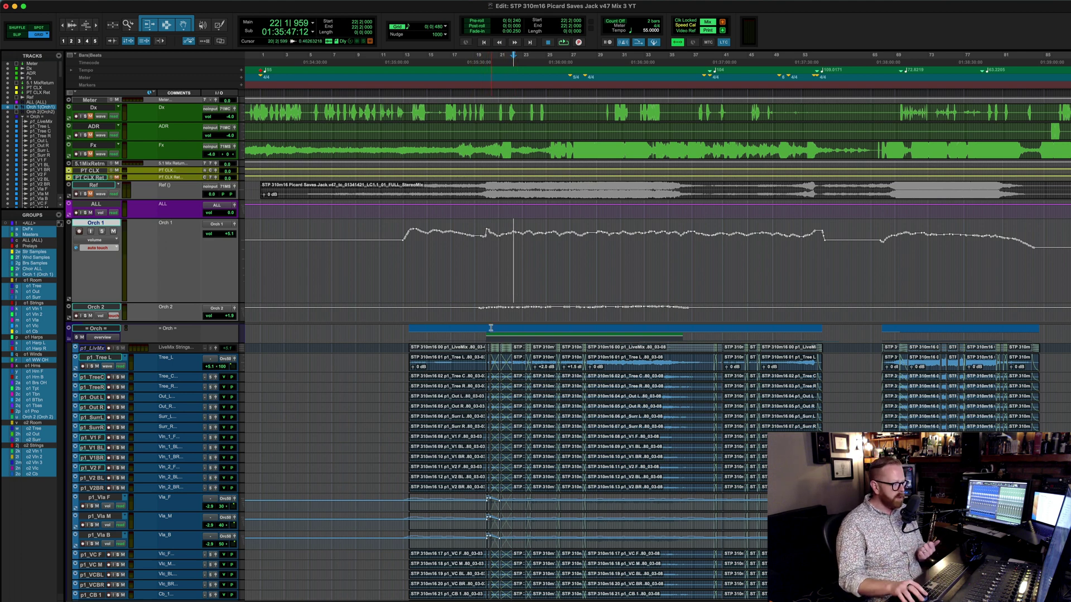
- Examine the volume automation on the p1 viola and harp tracks
{"action": "scroll", "coordinate": [455, 326], "scroll_direction": "down", "scroll_amount": 3}
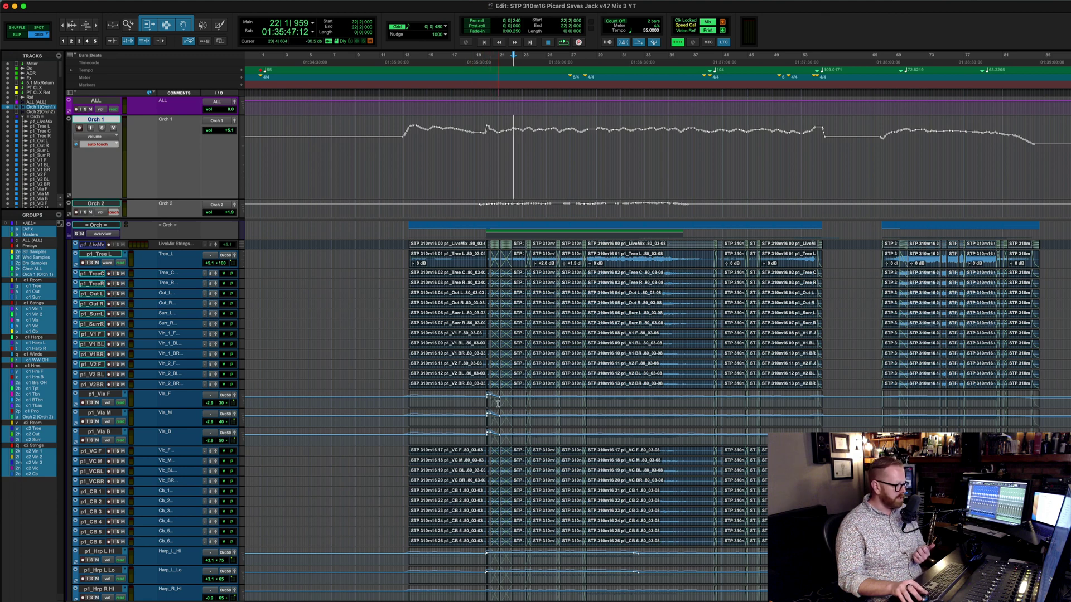
{"action": "scroll", "coordinate": [514, 425], "scroll_direction": "down", "scroll_amount": 3}
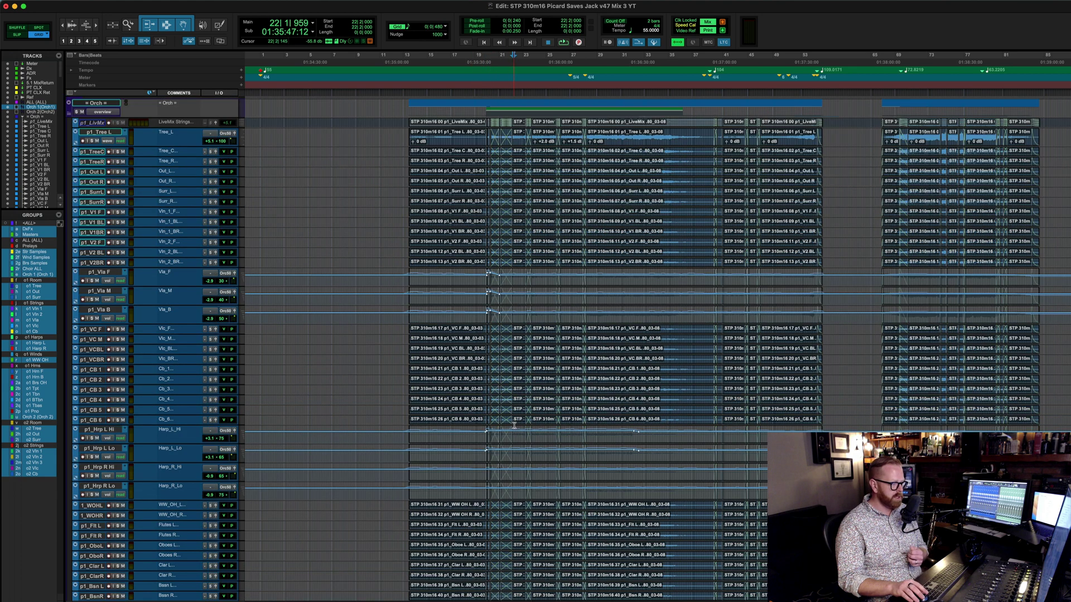
{"action": "scroll", "coordinate": [513, 453], "scroll_direction": "down", "scroll_amount": 1}
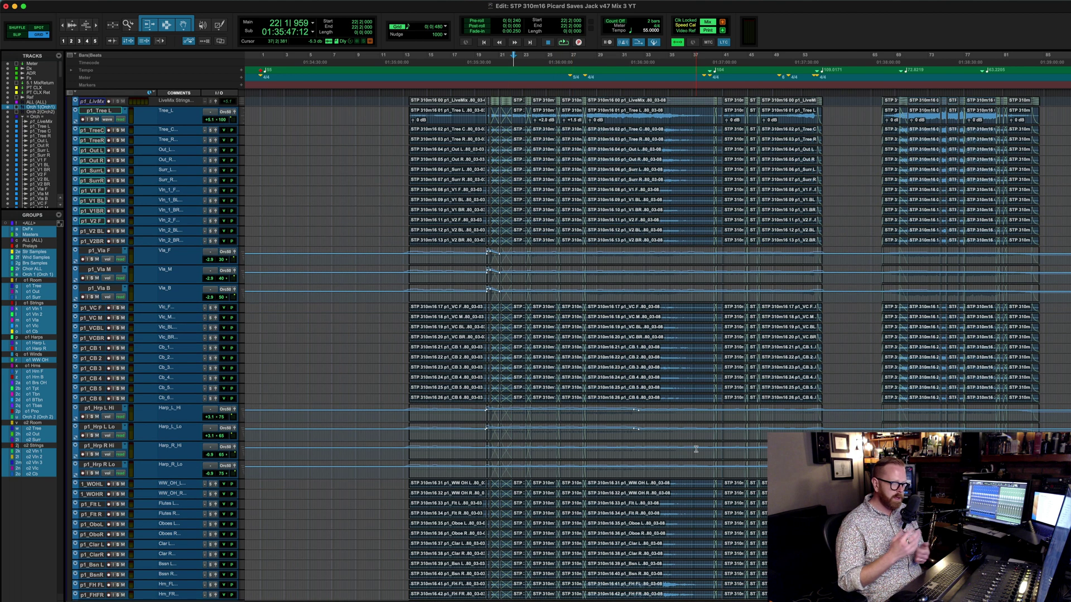
{"action": "scroll", "coordinate": [734, 513], "scroll_direction": "up", "scroll_amount": 10}
{"action": "scroll", "coordinate": [634, 491], "scroll_direction": "down", "scroll_amount": 9}
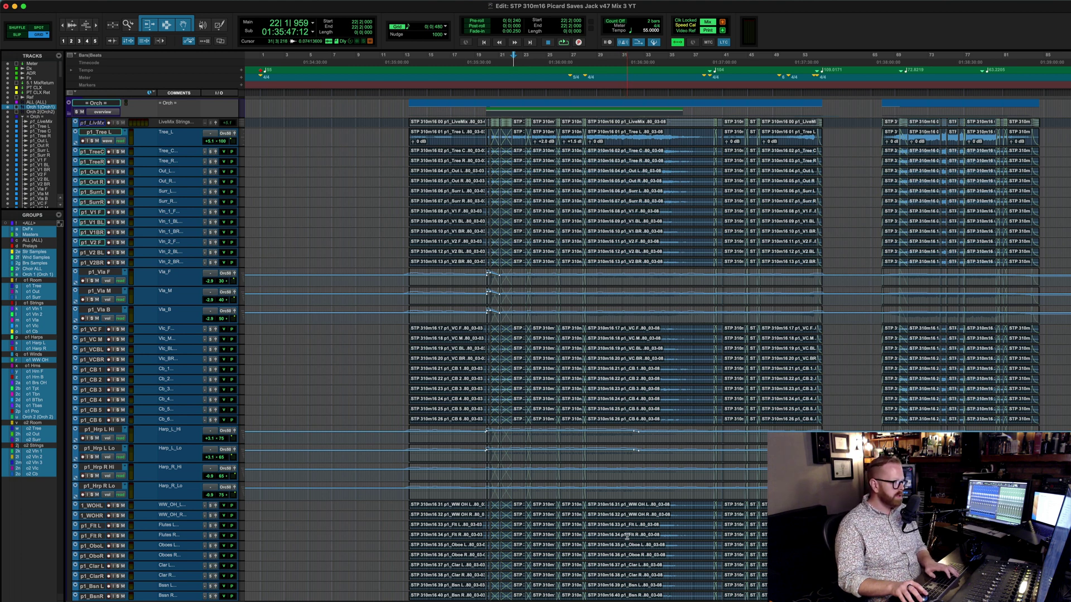
- Show volume automation on all tracks and examine it across the orchestra tracks up to Orch 1
{"action": "key", "text": "ctrl+minus"}
{"action": "key", "text": "ctrl+minus"}
{"action": "scroll", "coordinate": [566, 384], "scroll_direction": "down", "scroll_amount": 5}
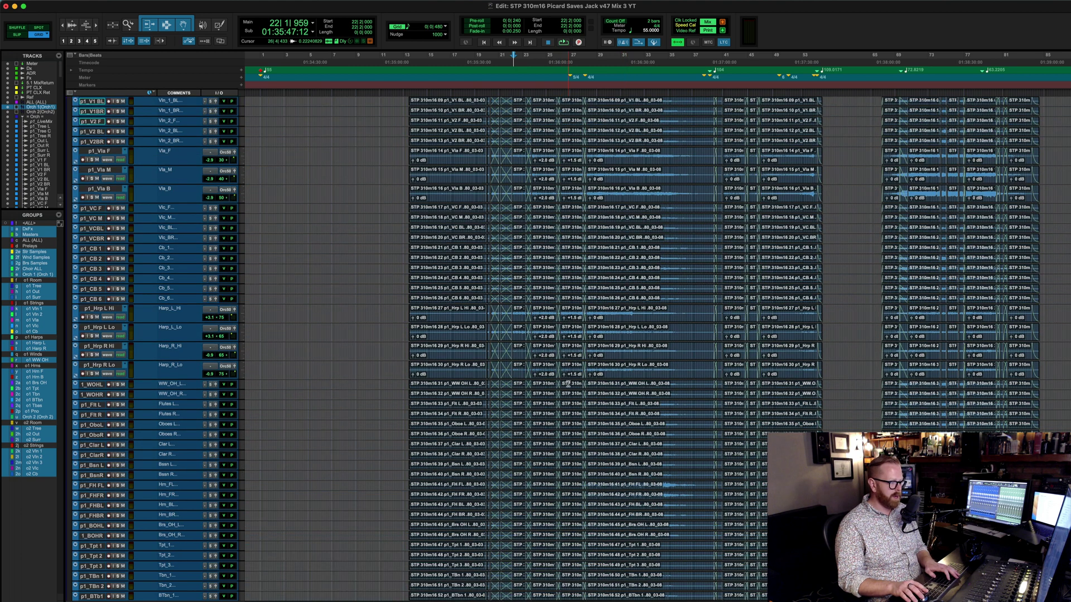
{"action": "key", "text": "ctrl+minus"}
{"action": "scroll", "coordinate": [540, 319], "scroll_direction": "up", "scroll_amount": 15}
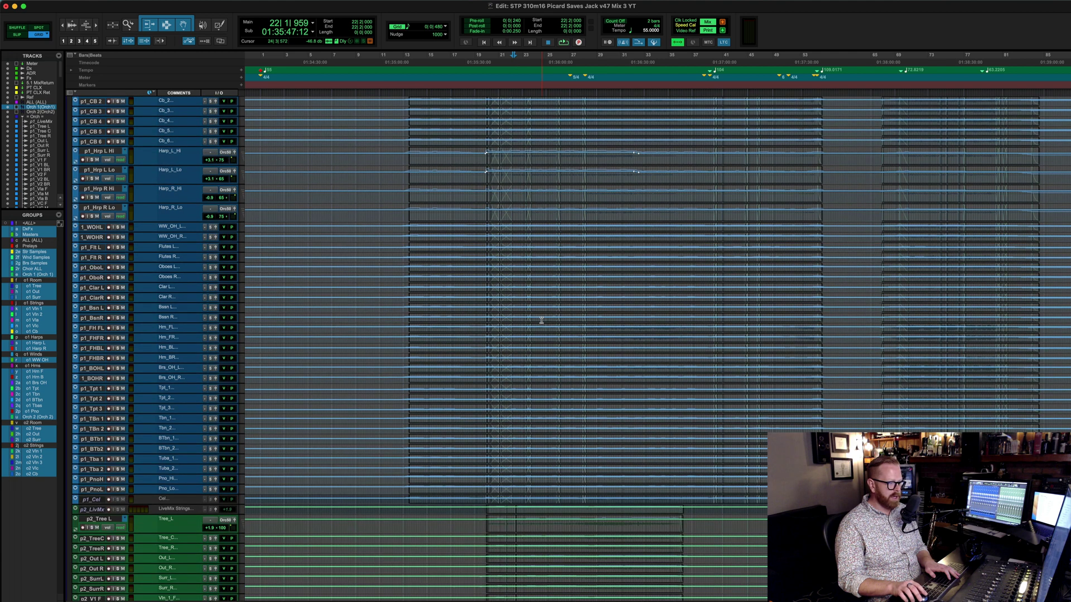
{"action": "scroll", "coordinate": [541, 319], "scroll_direction": "up", "scroll_amount": 5}
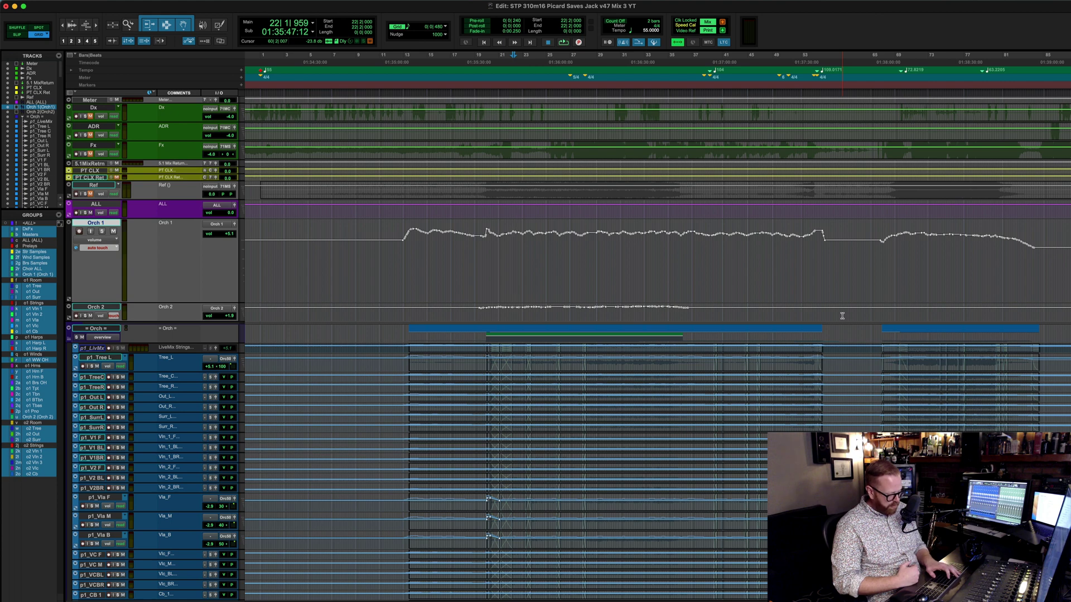
- Switch the tracks back to waveform view, reduce Orch 1 to its small track height, and place the cursor at bar 22
{"action": "key", "text": "ctrl+minus"}
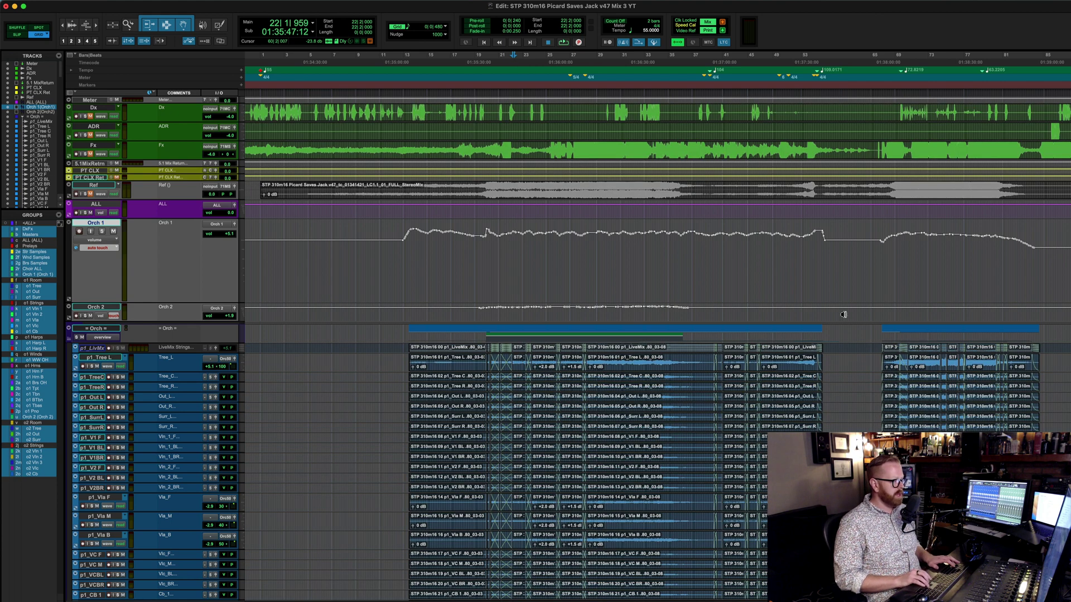
{"action": "key", "text": "ctrl+Down"}
{"action": "key", "text": "ctrl+Down"}
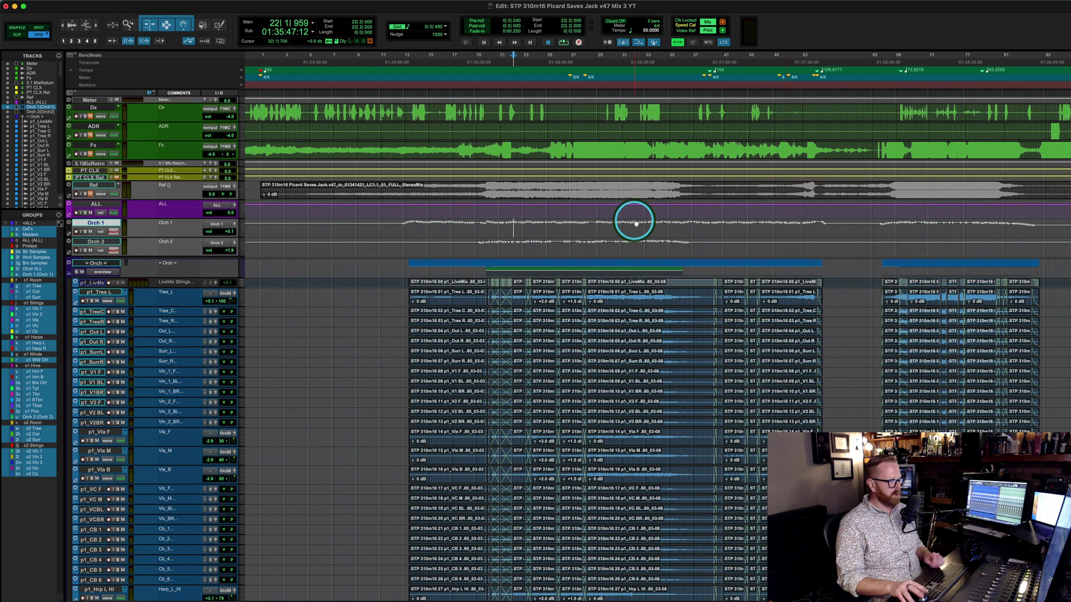
{"action": "left_click", "coordinate": [512, 256]}
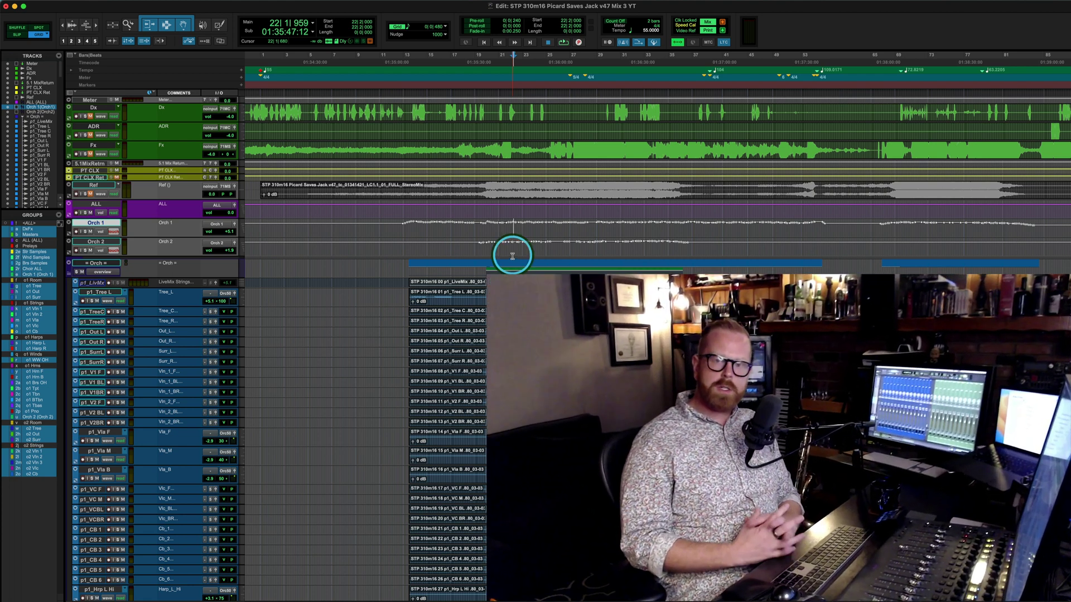